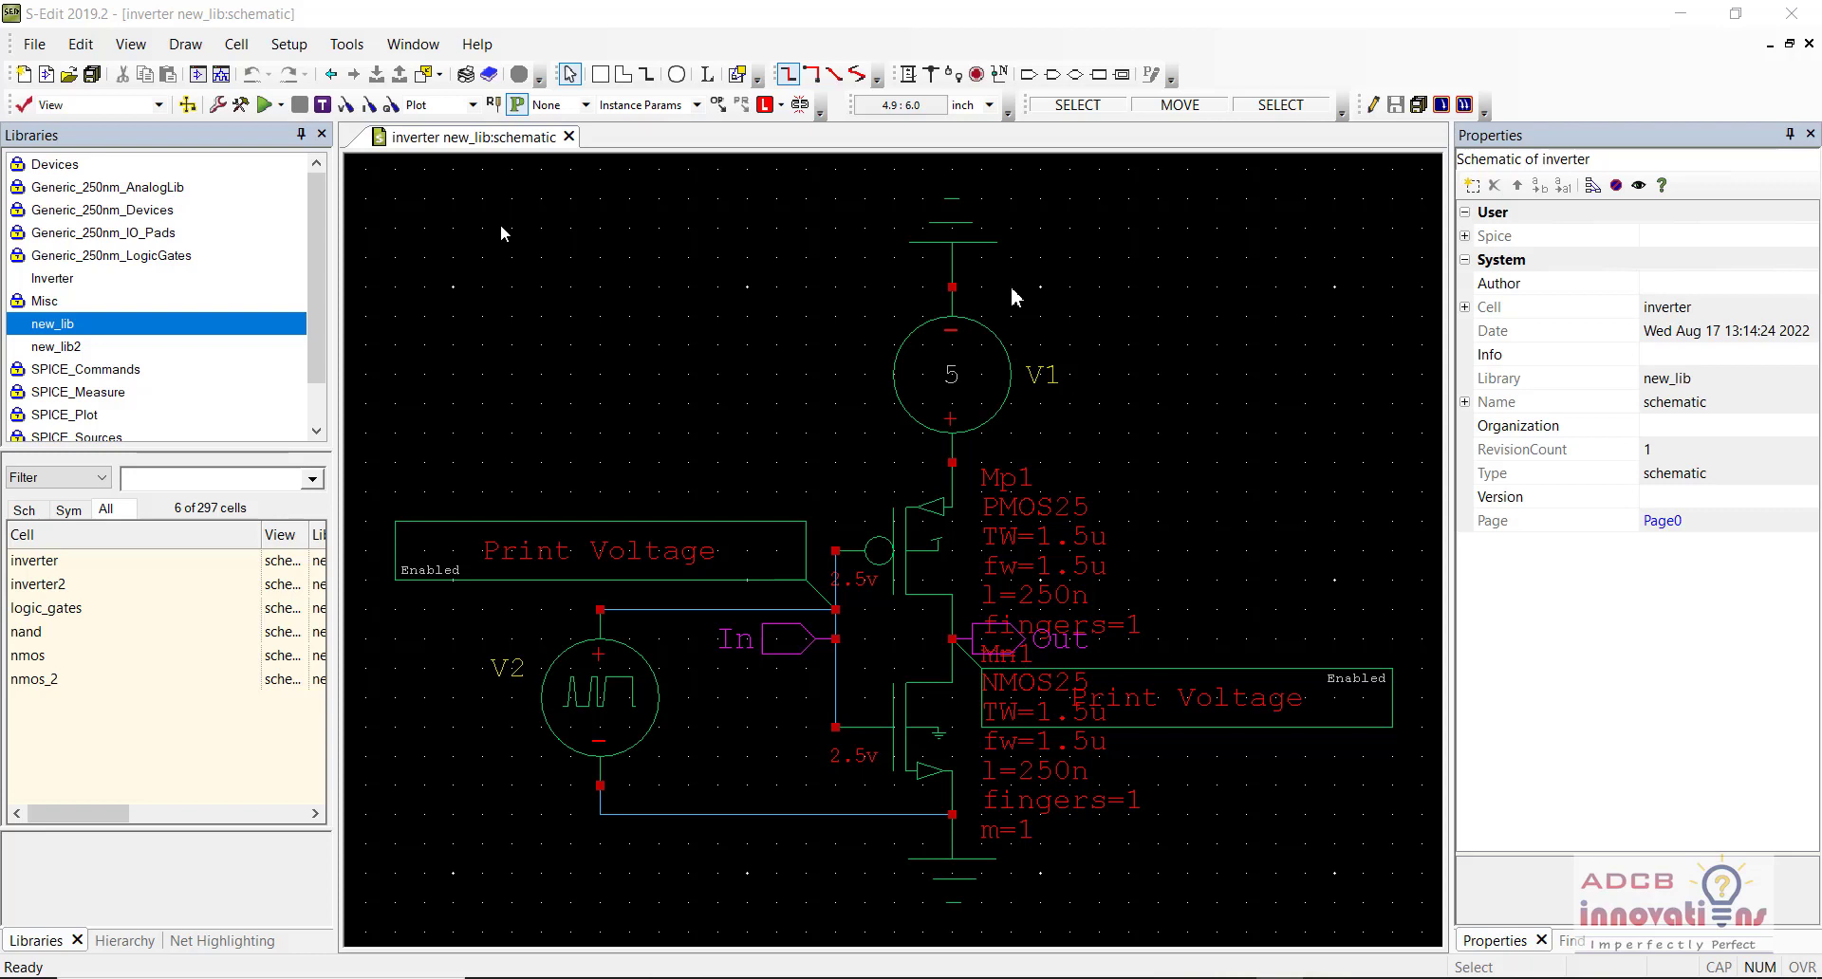
Step: Create a new schematic view for a cell named xnor in new_lib and save it
click(239, 48)
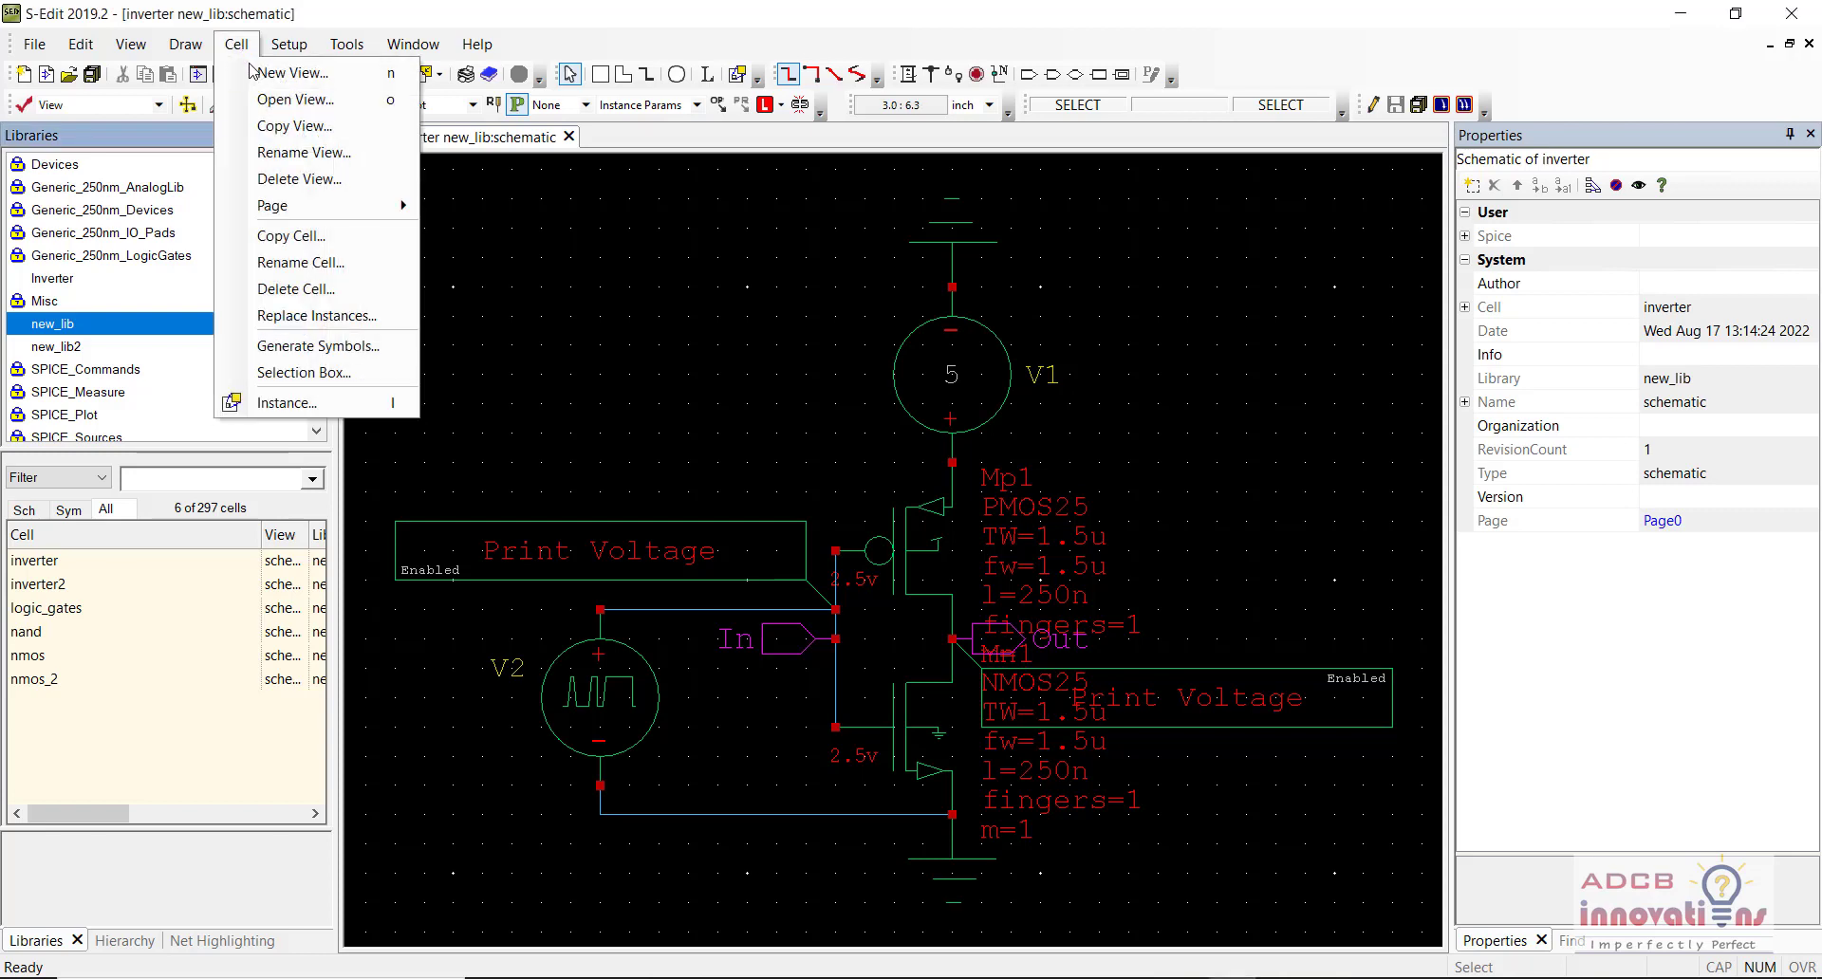
click(285, 73)
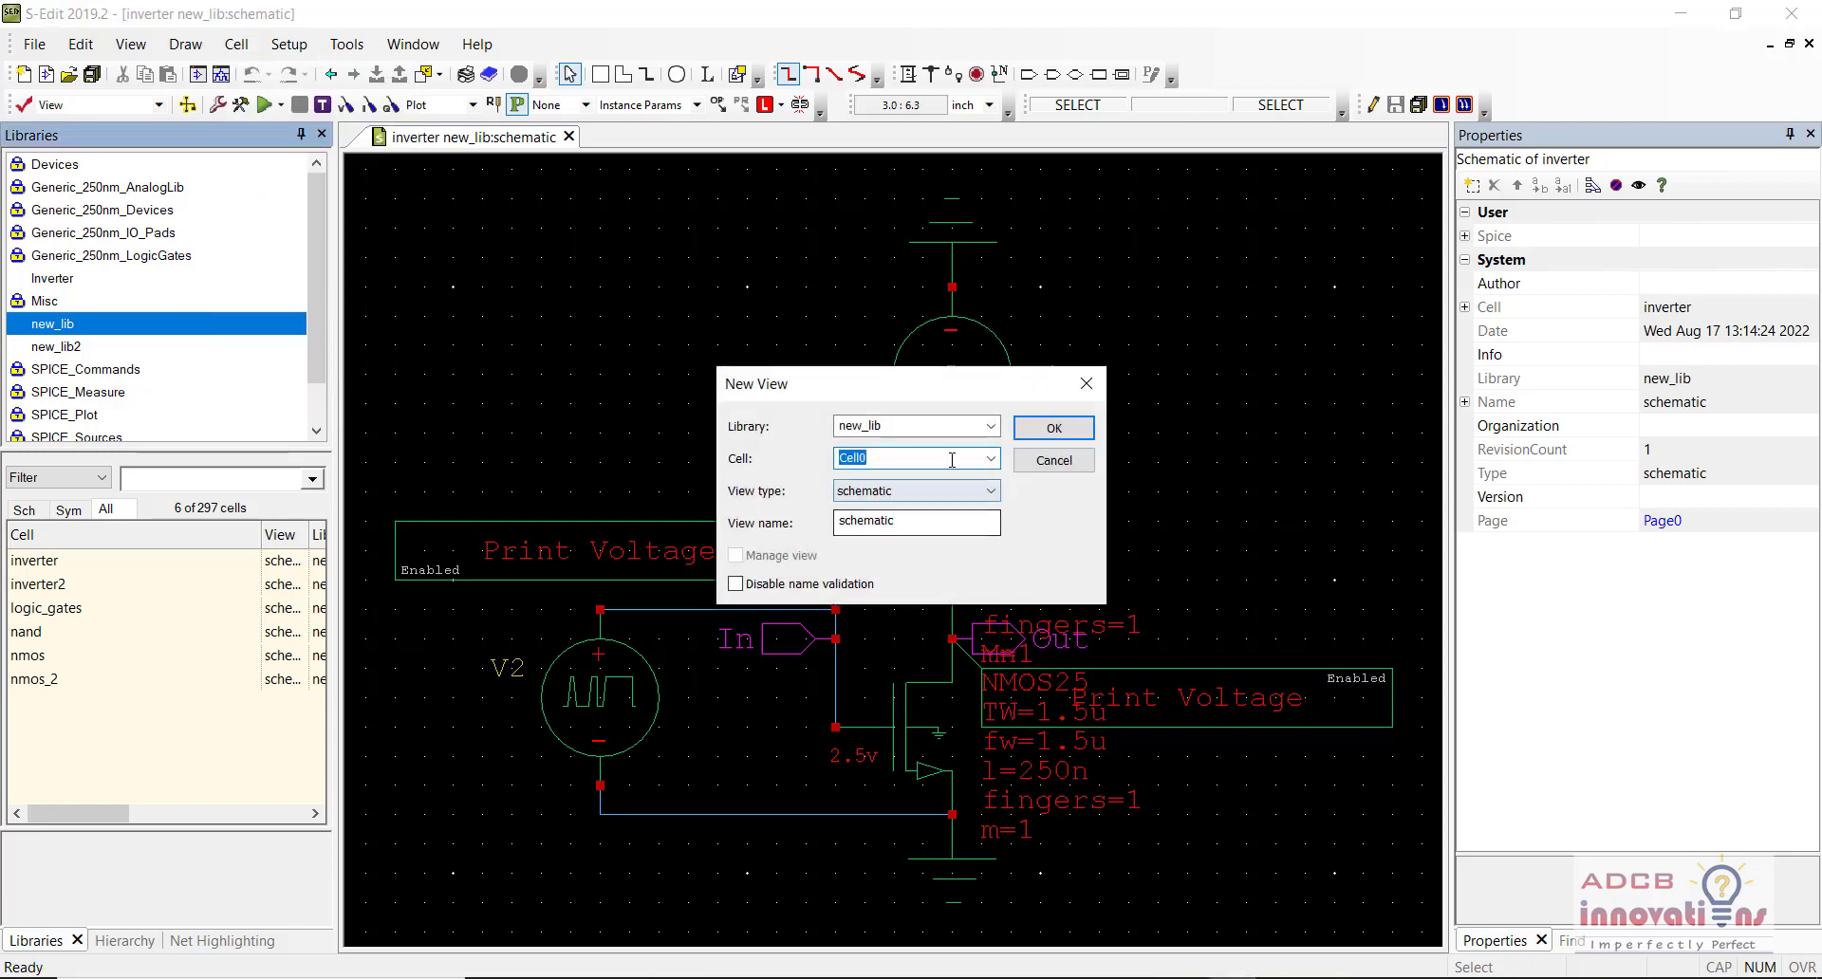
text(xnor)
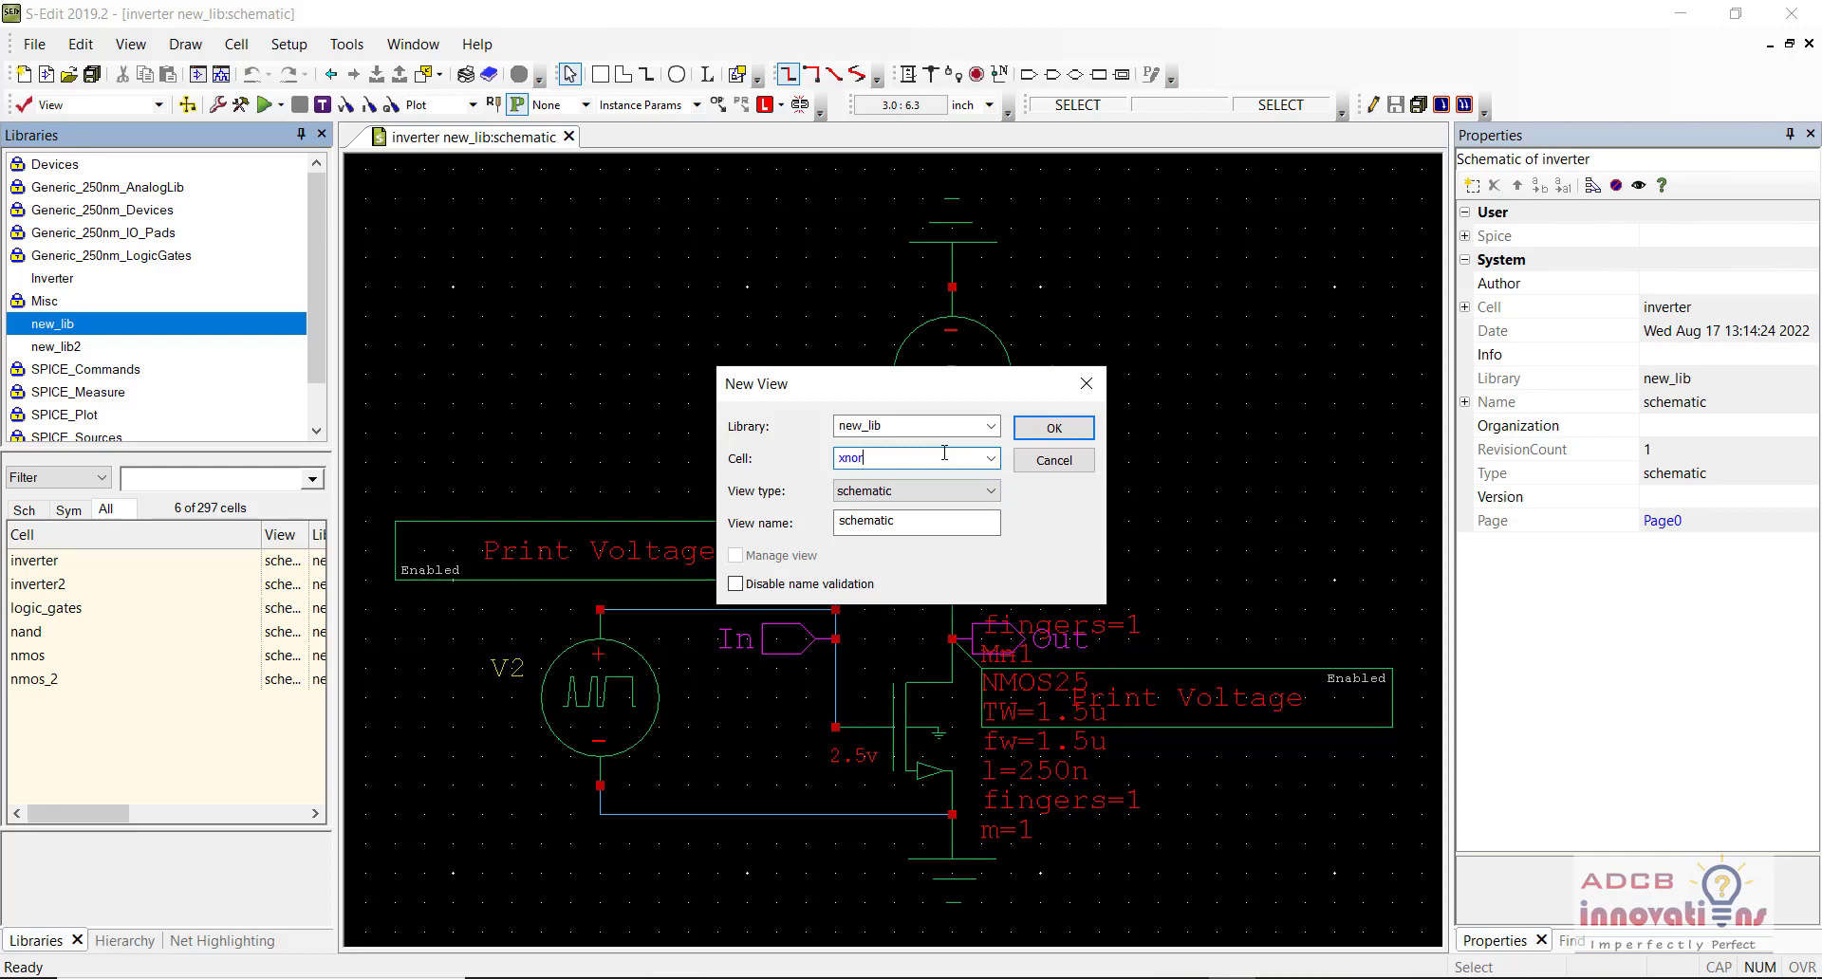
key(Return)
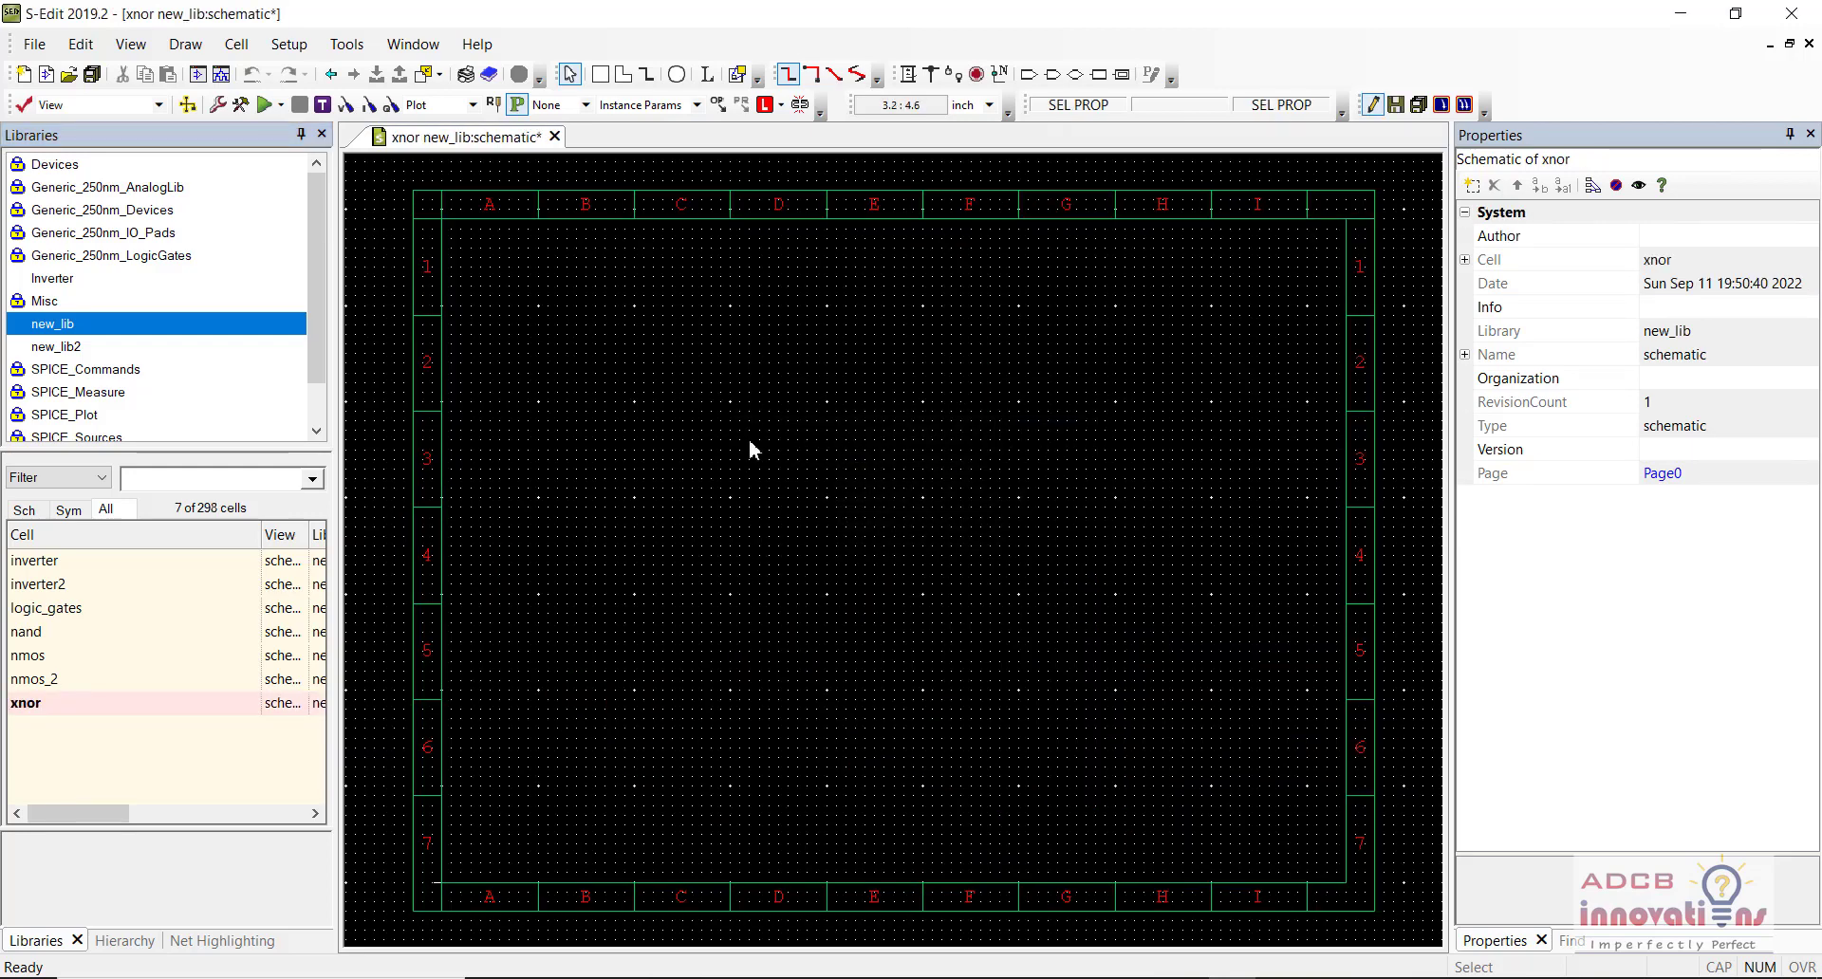
key(ctrl+s)
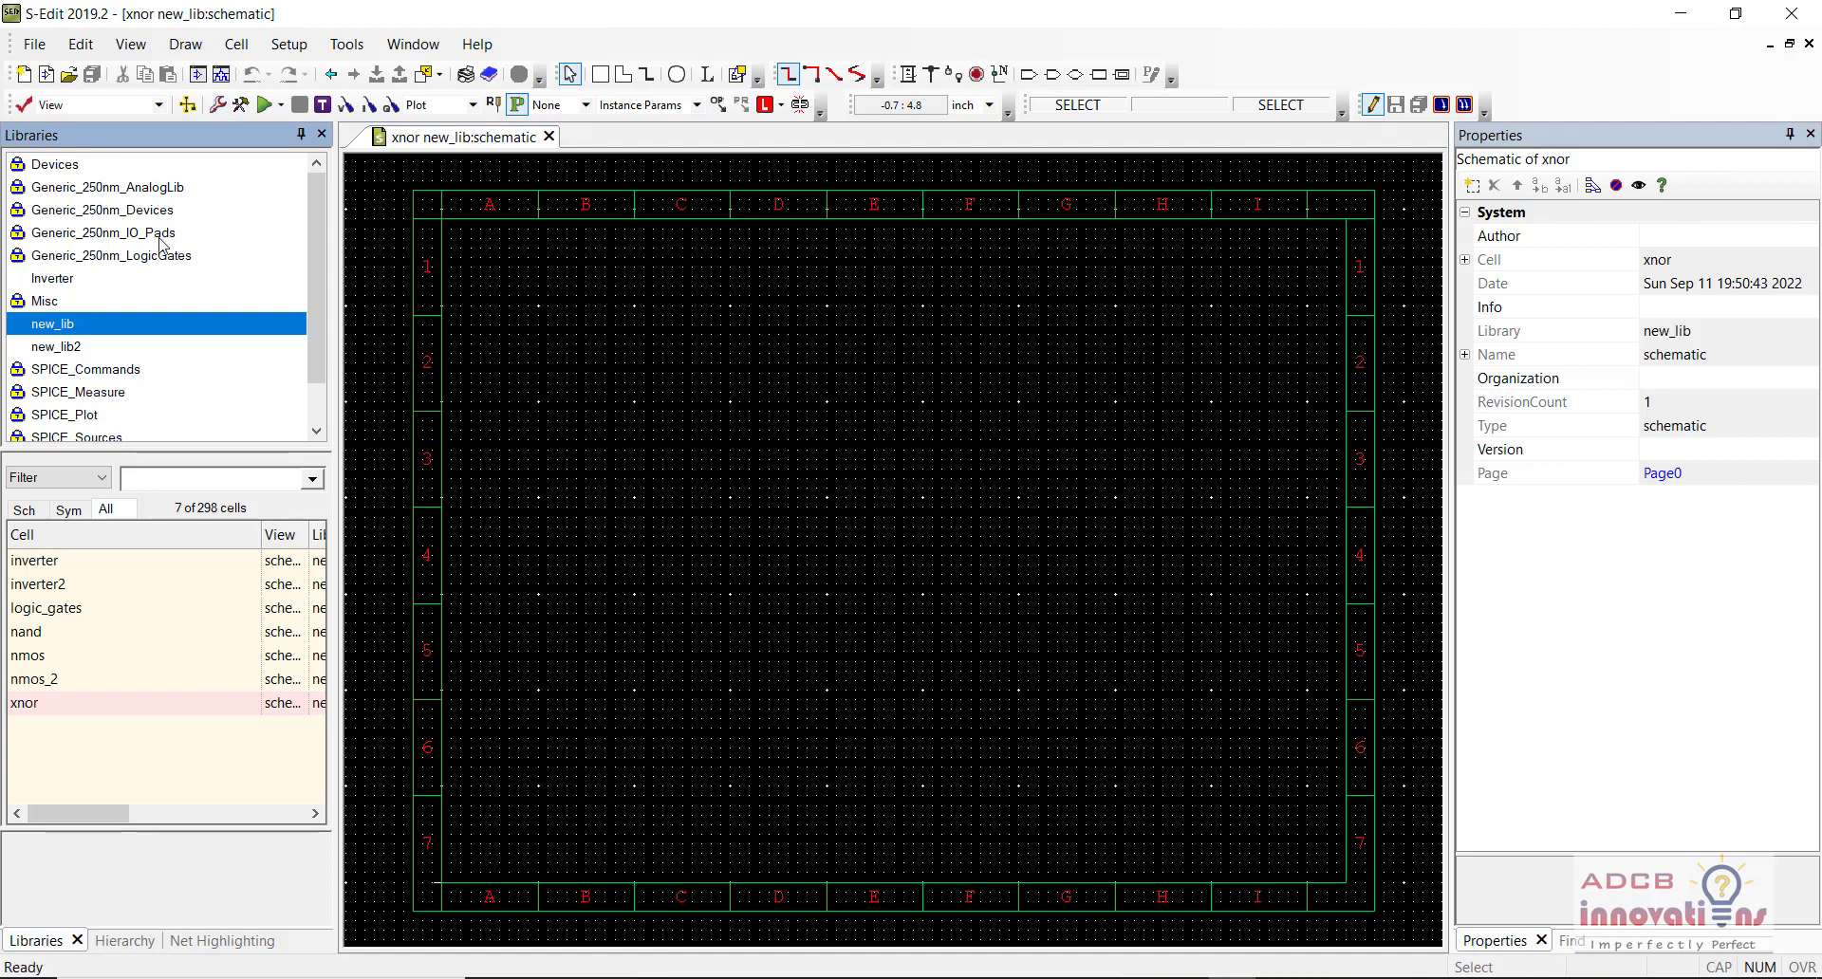
Step: Place two nmos25 instances from Generic_250nm_Devices side by side in row 2, with the right one rotated 180 degrees
click(153, 174)
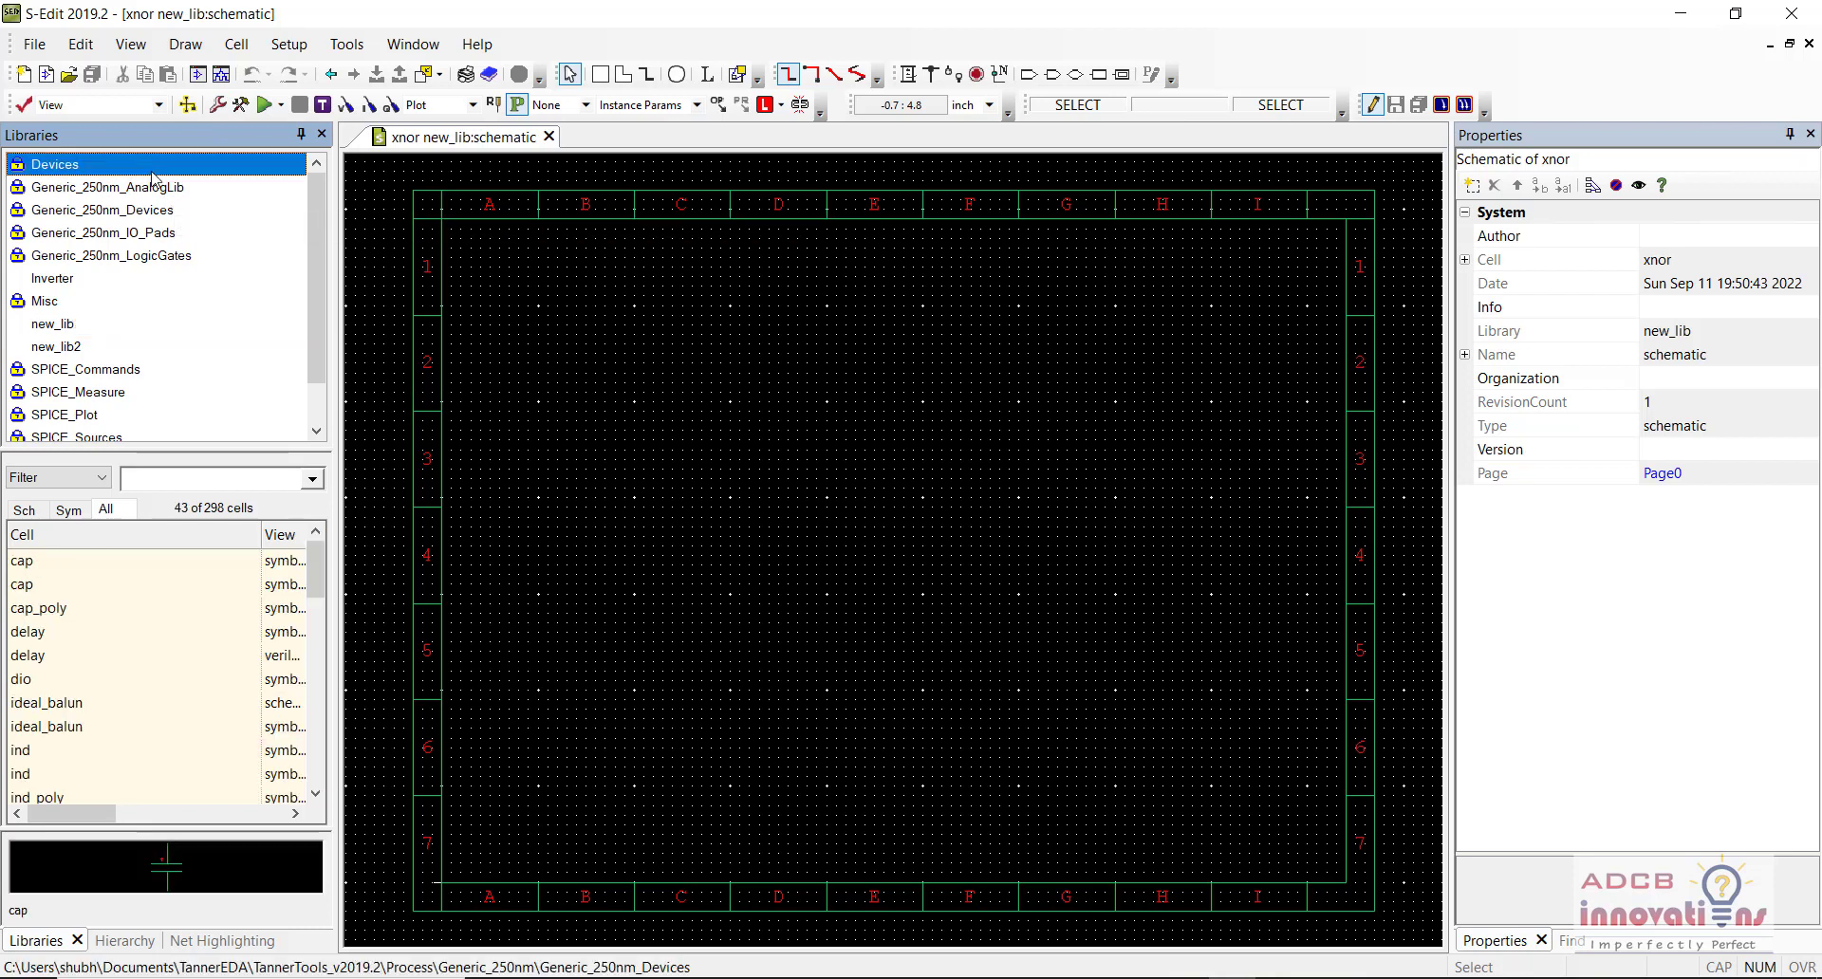
click(157, 209)
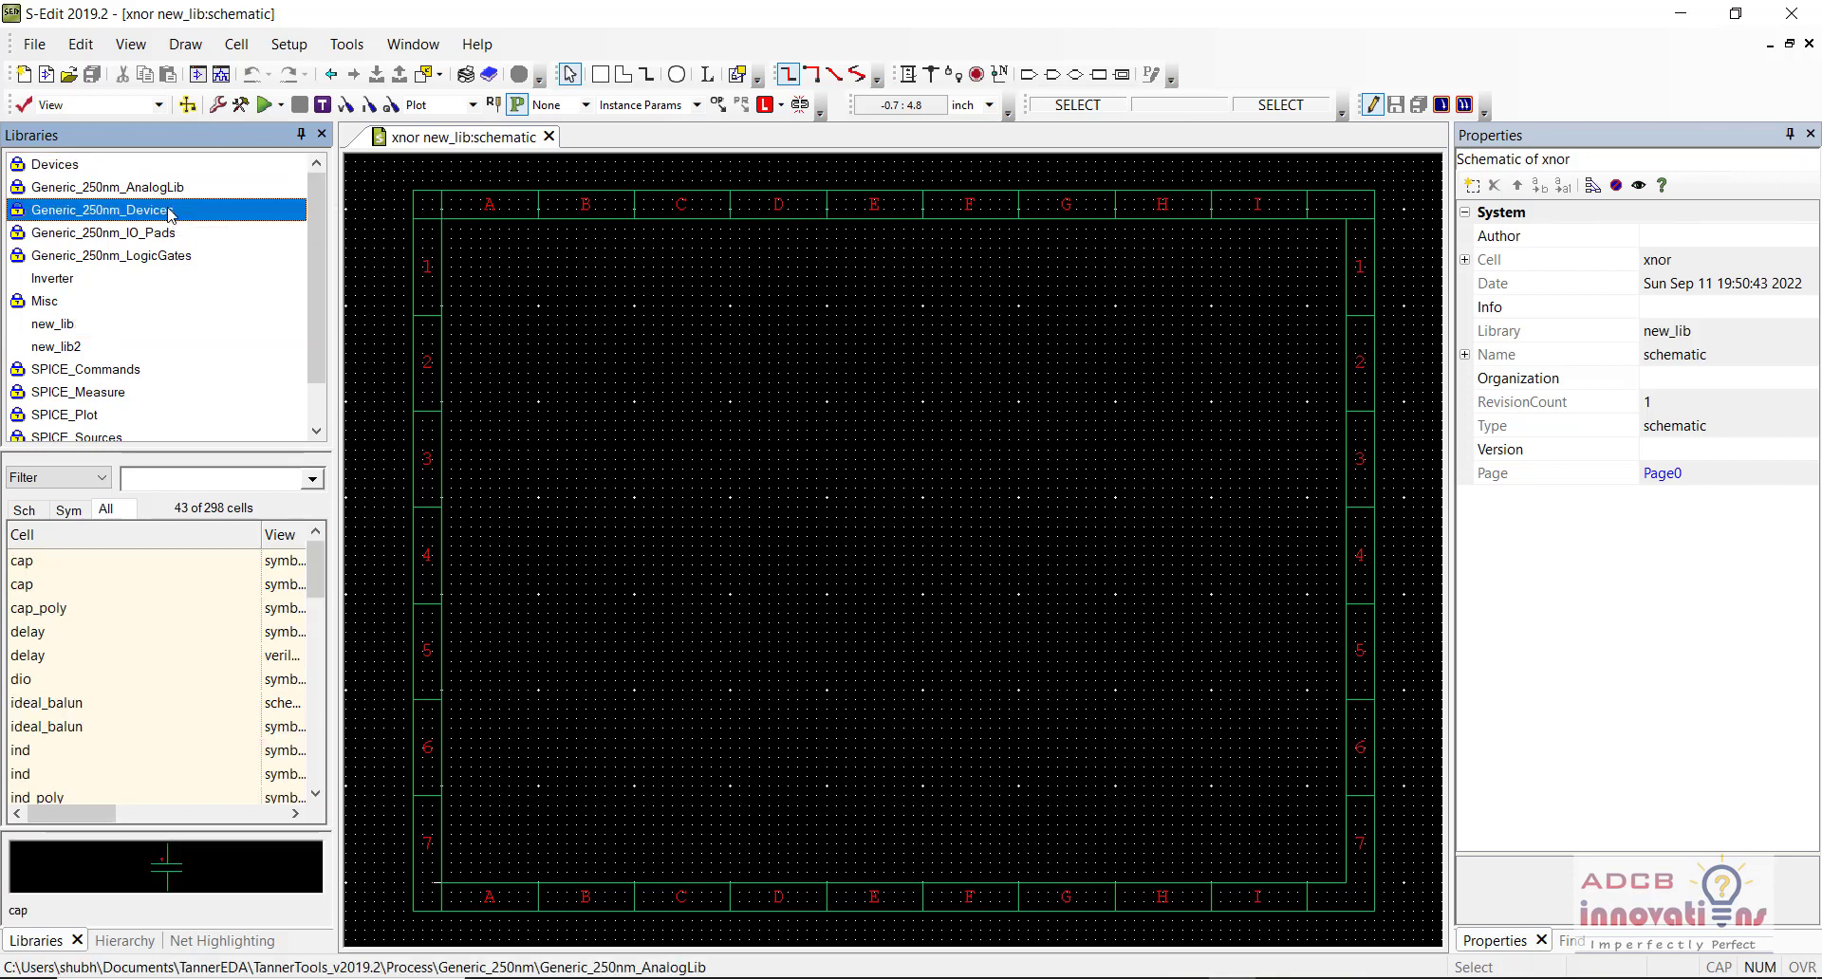
click(76, 613)
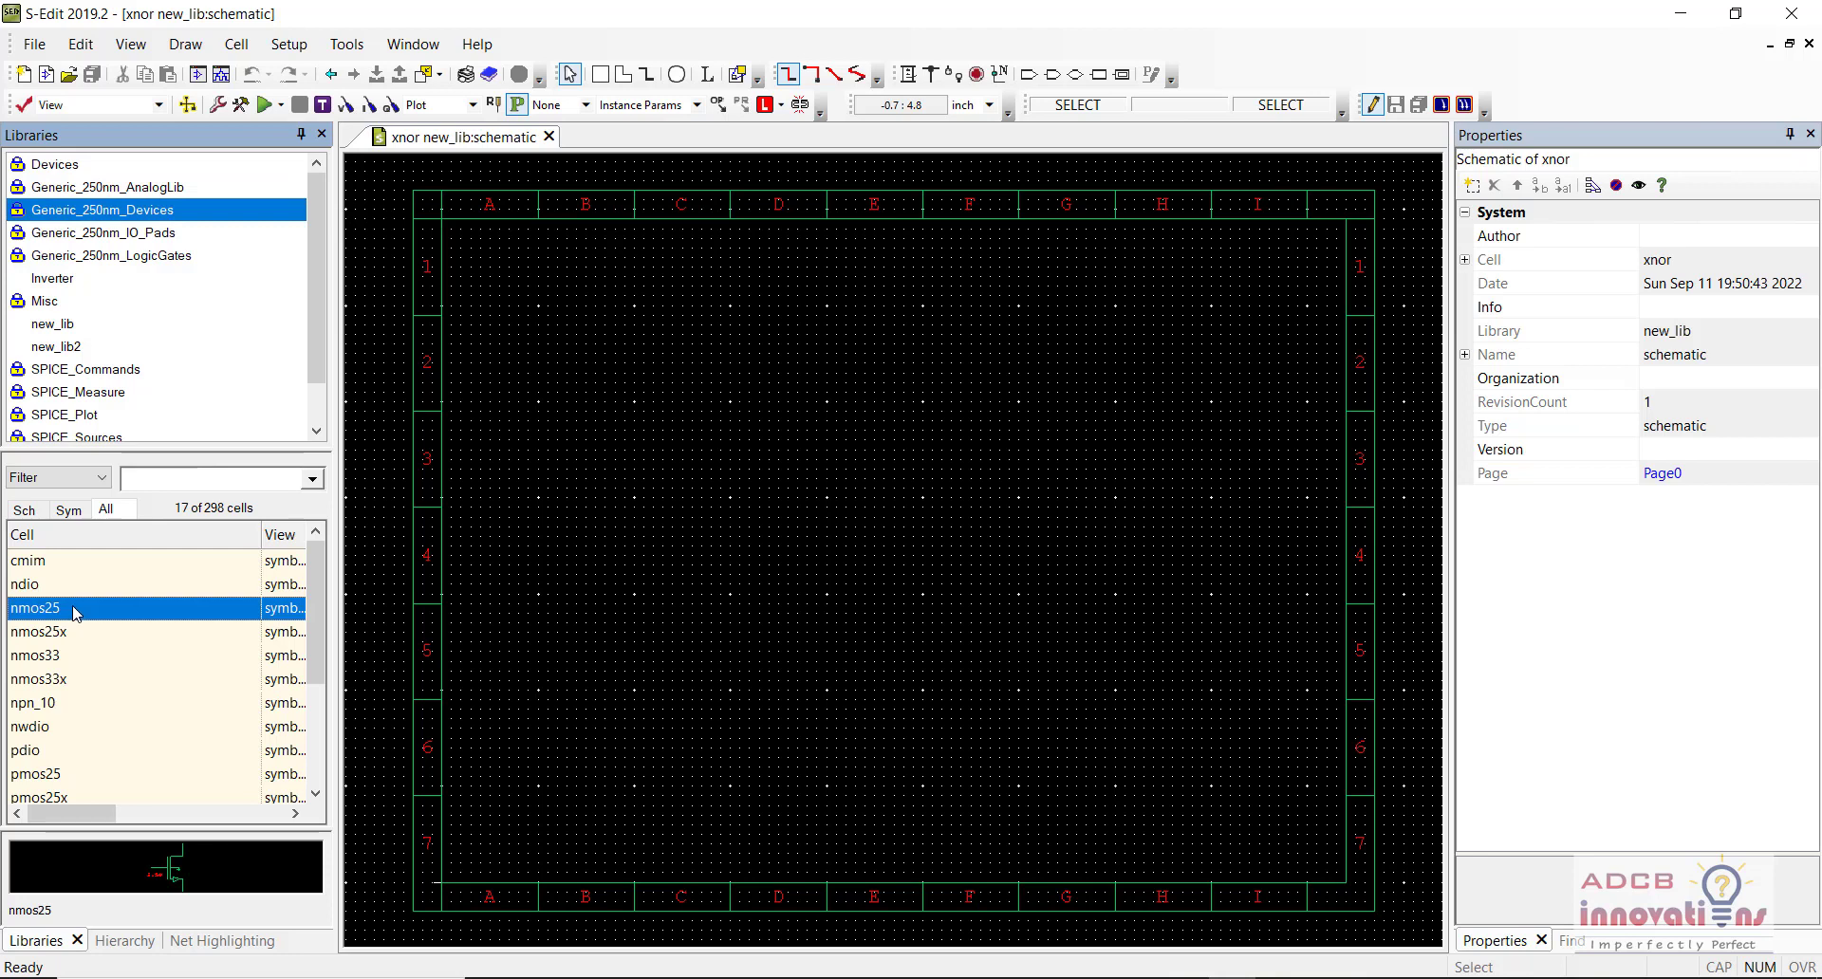
right_click(76, 613)
click(204, 256)
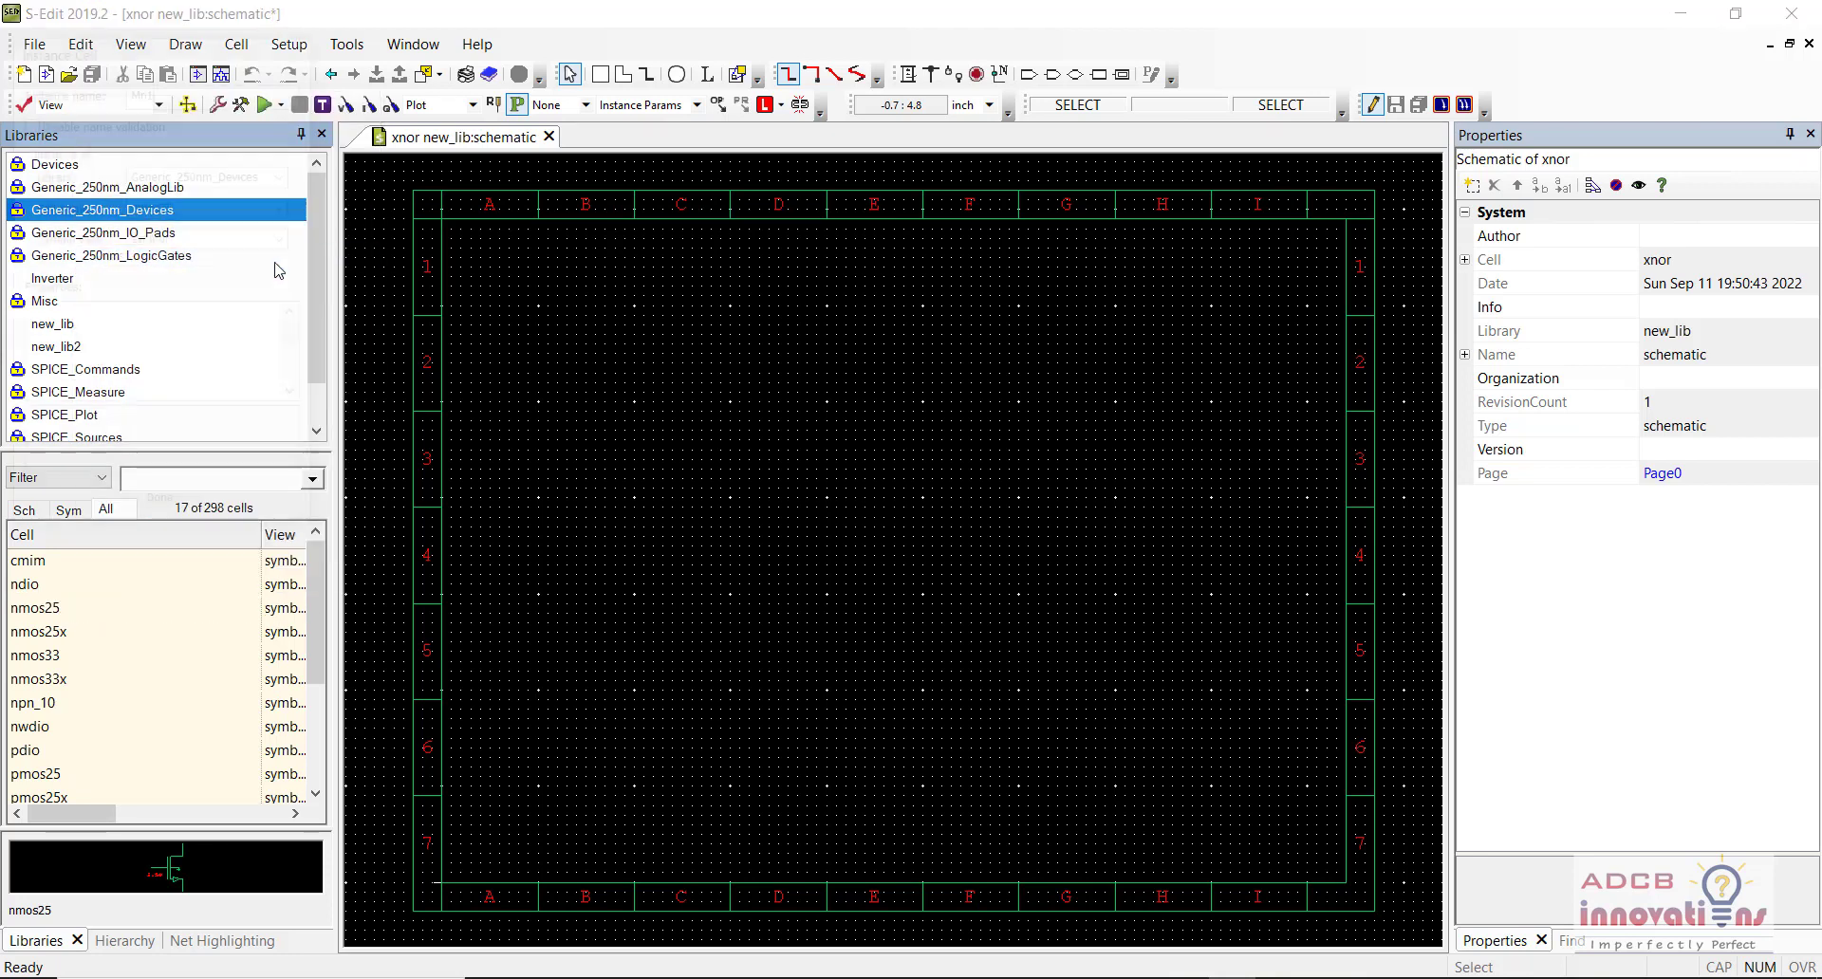
click(719, 359)
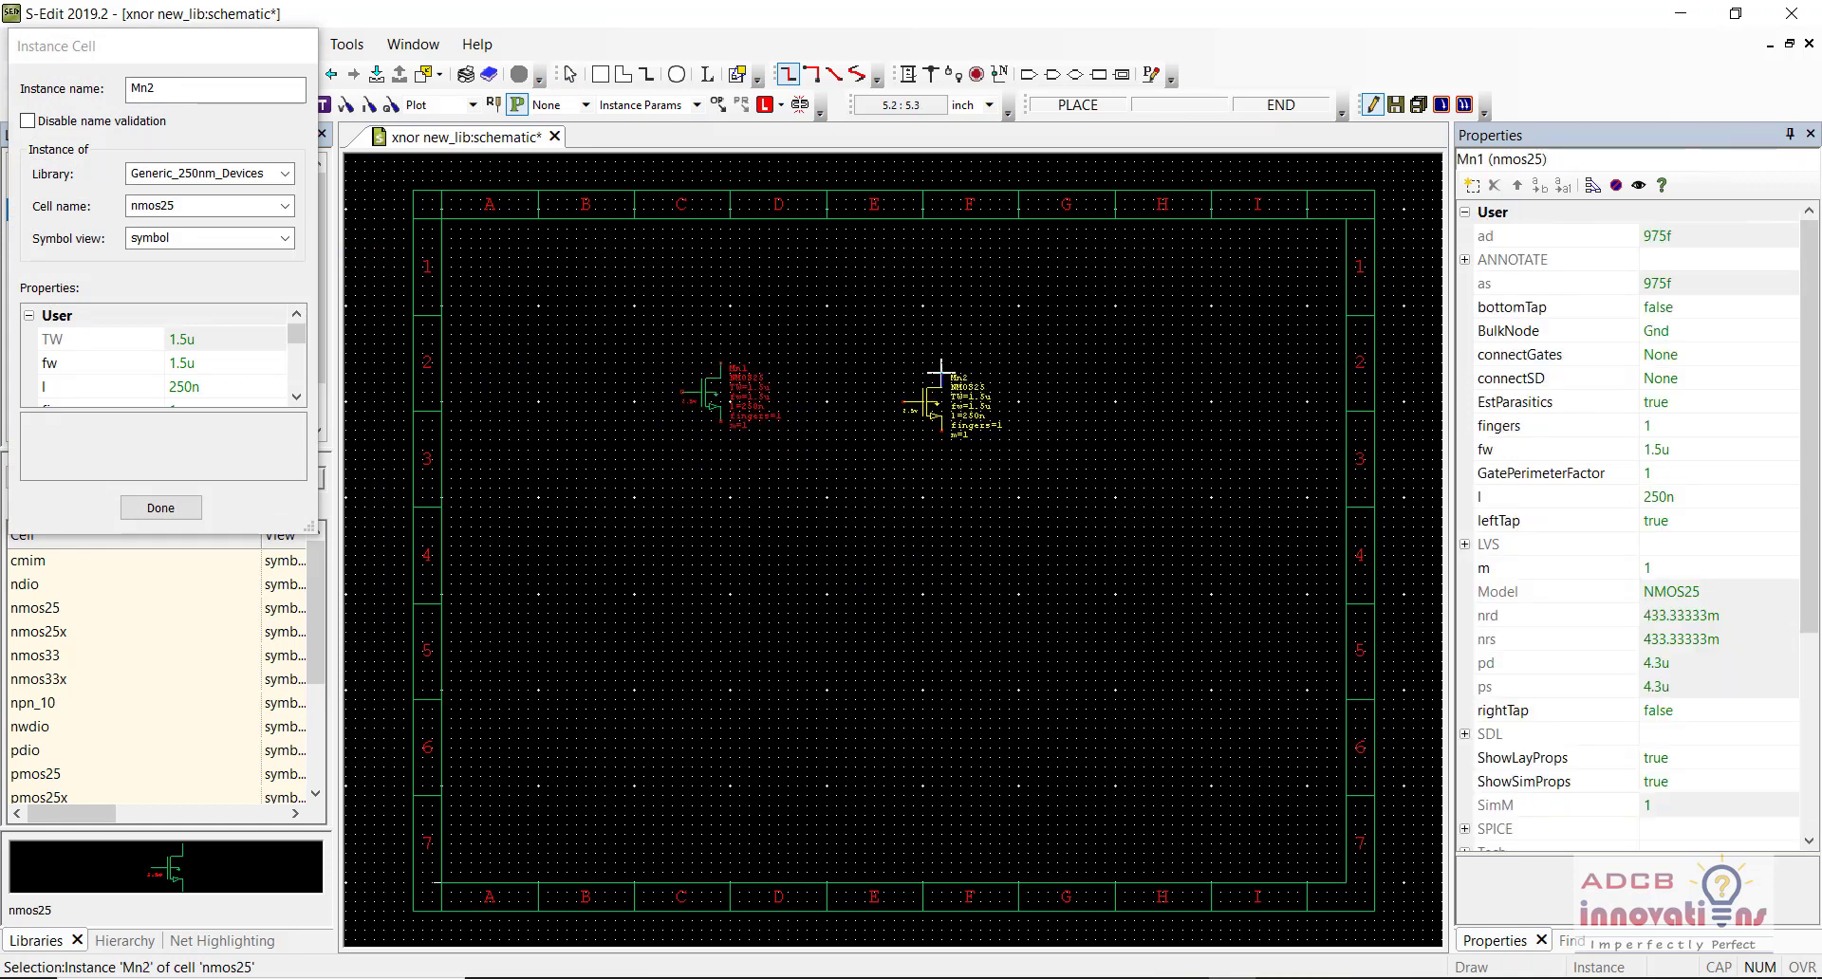
key(r)
key(r)
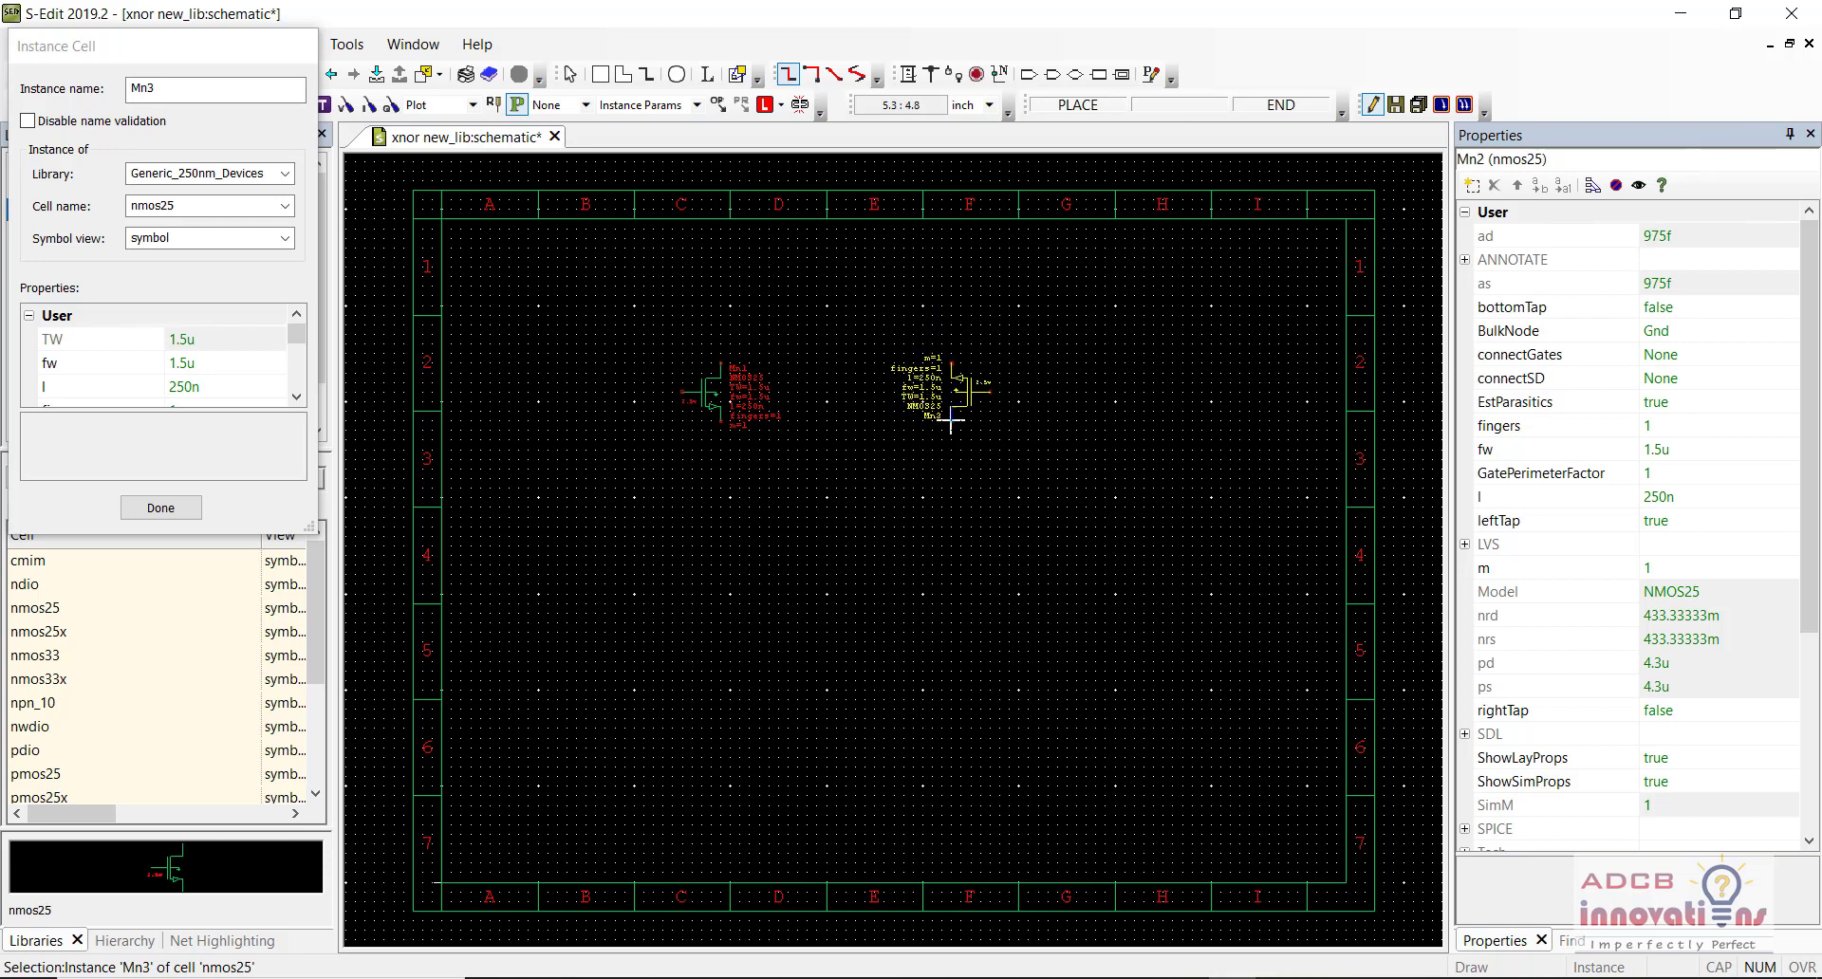
click(951, 418)
right_click(720, 538)
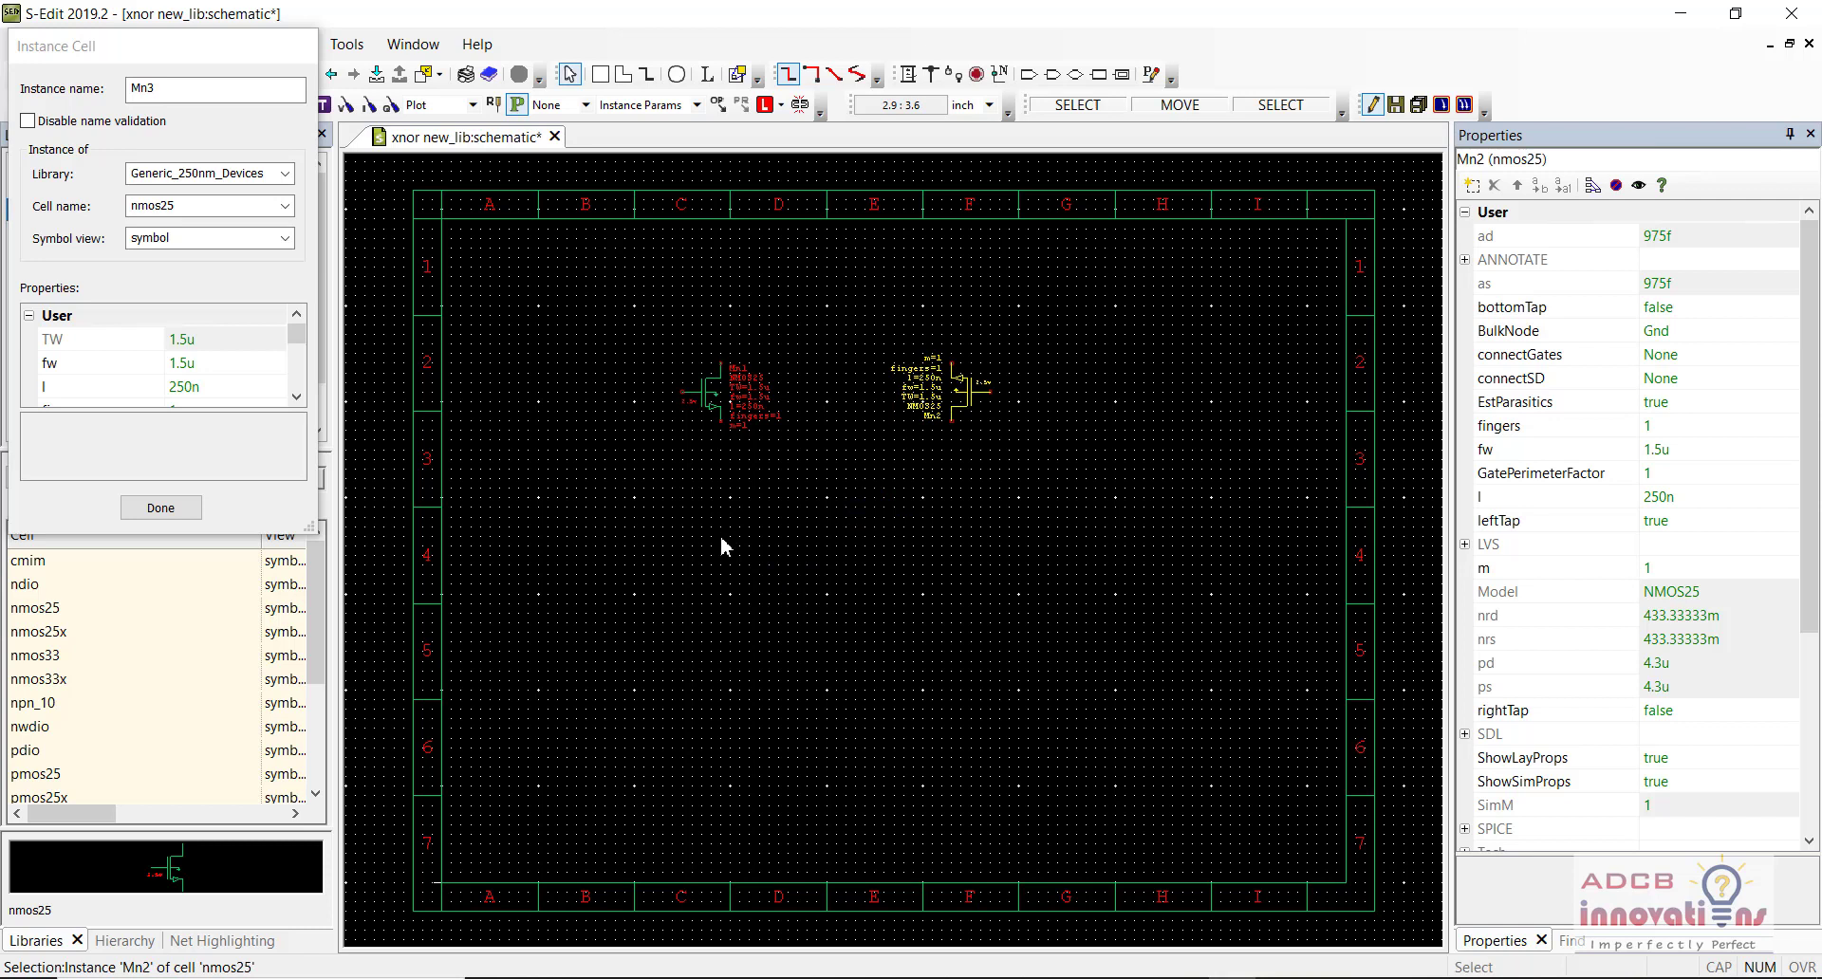
Step: Place two more nmos25 instances directly below the first pair, keeping the right one rotated 180 degrees
click(84, 609)
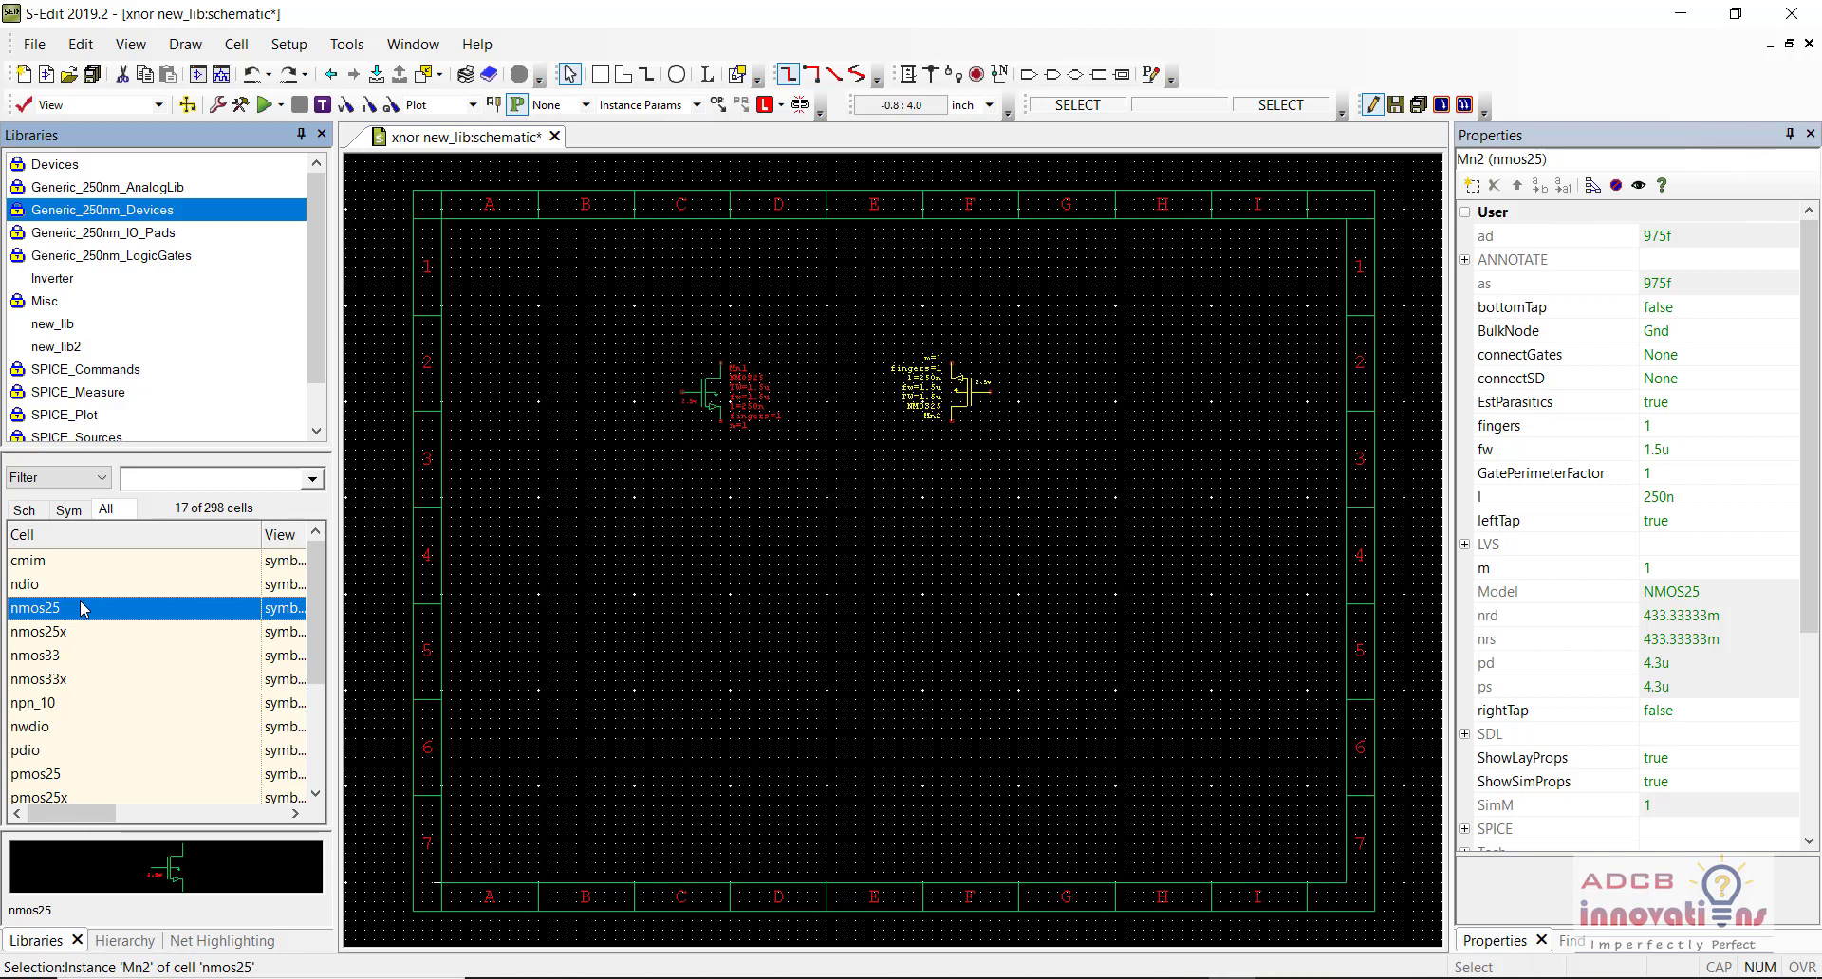
right_click(156, 612)
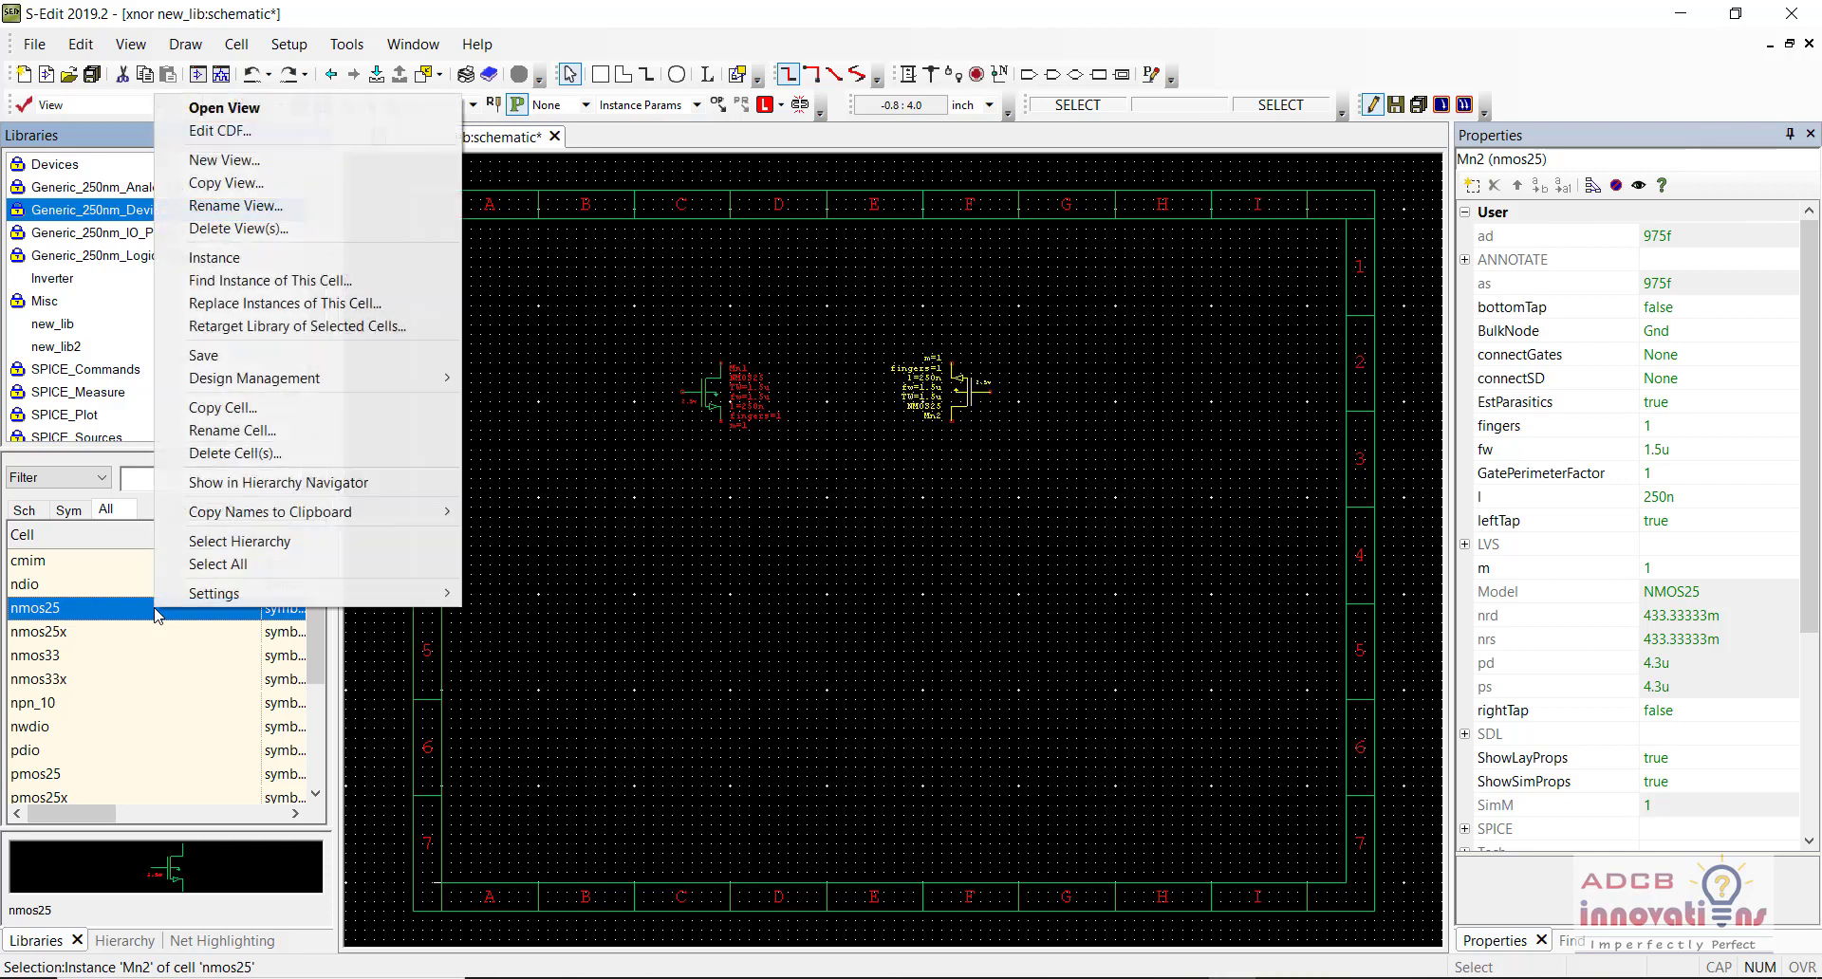
click(217, 259)
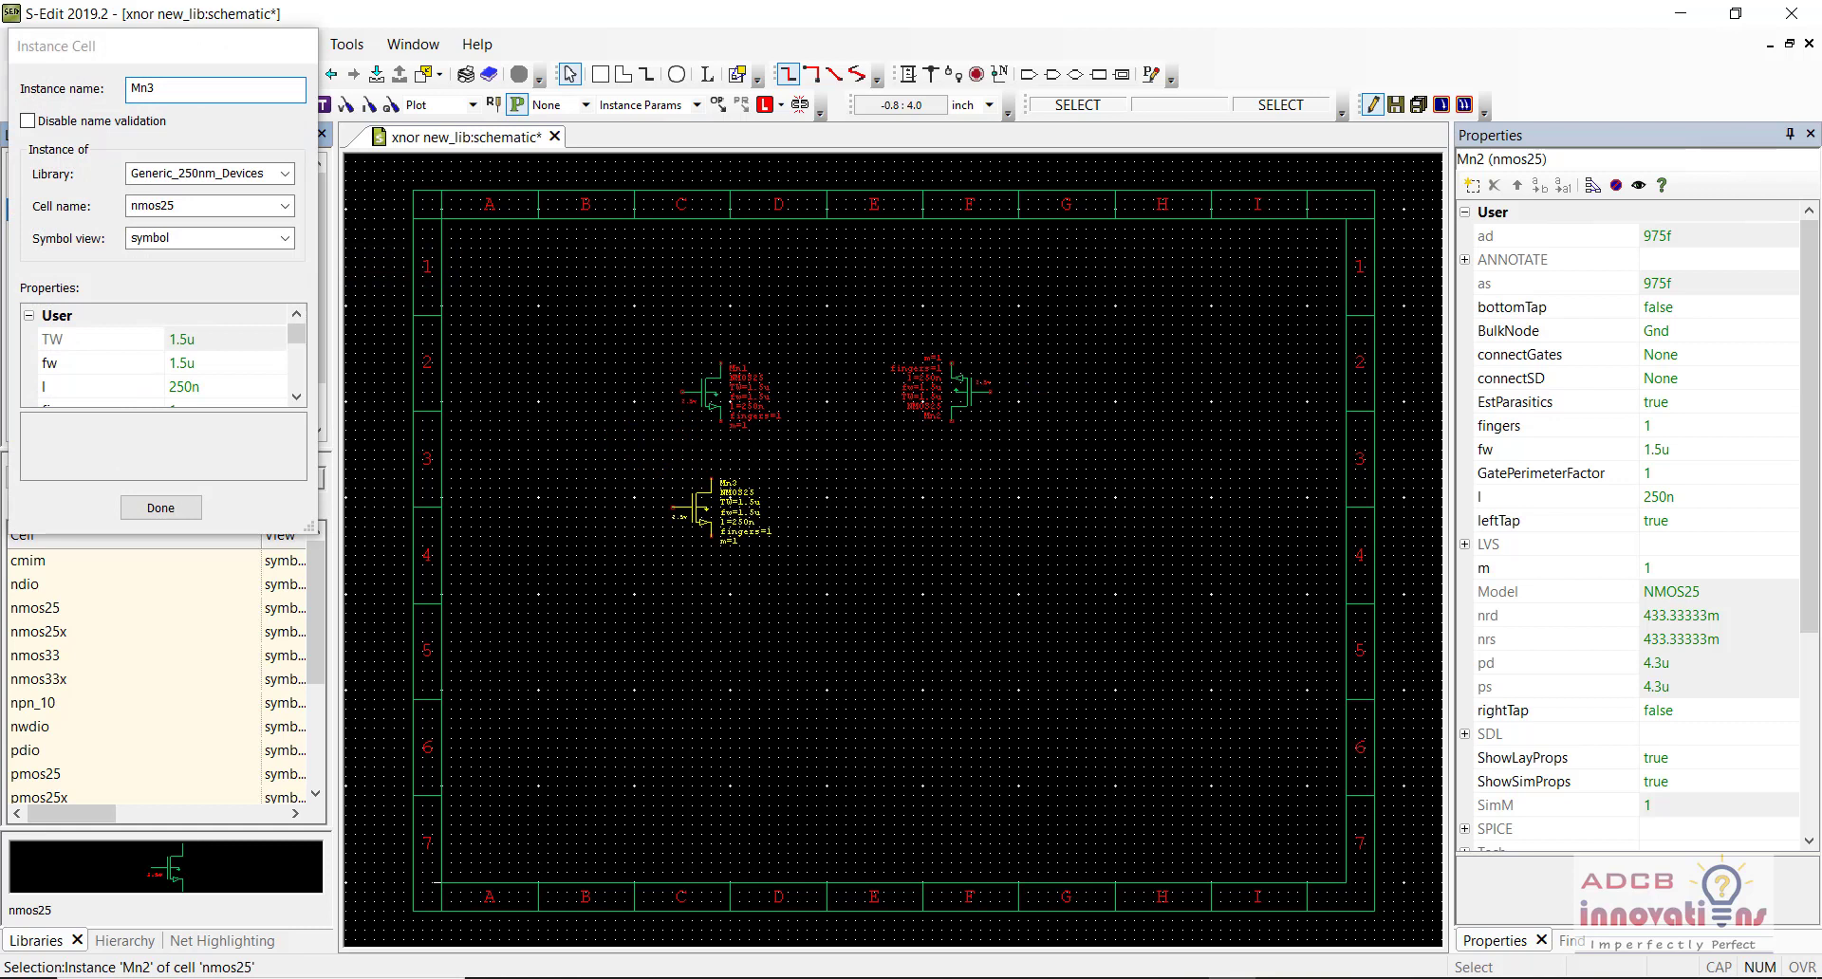
click(719, 465)
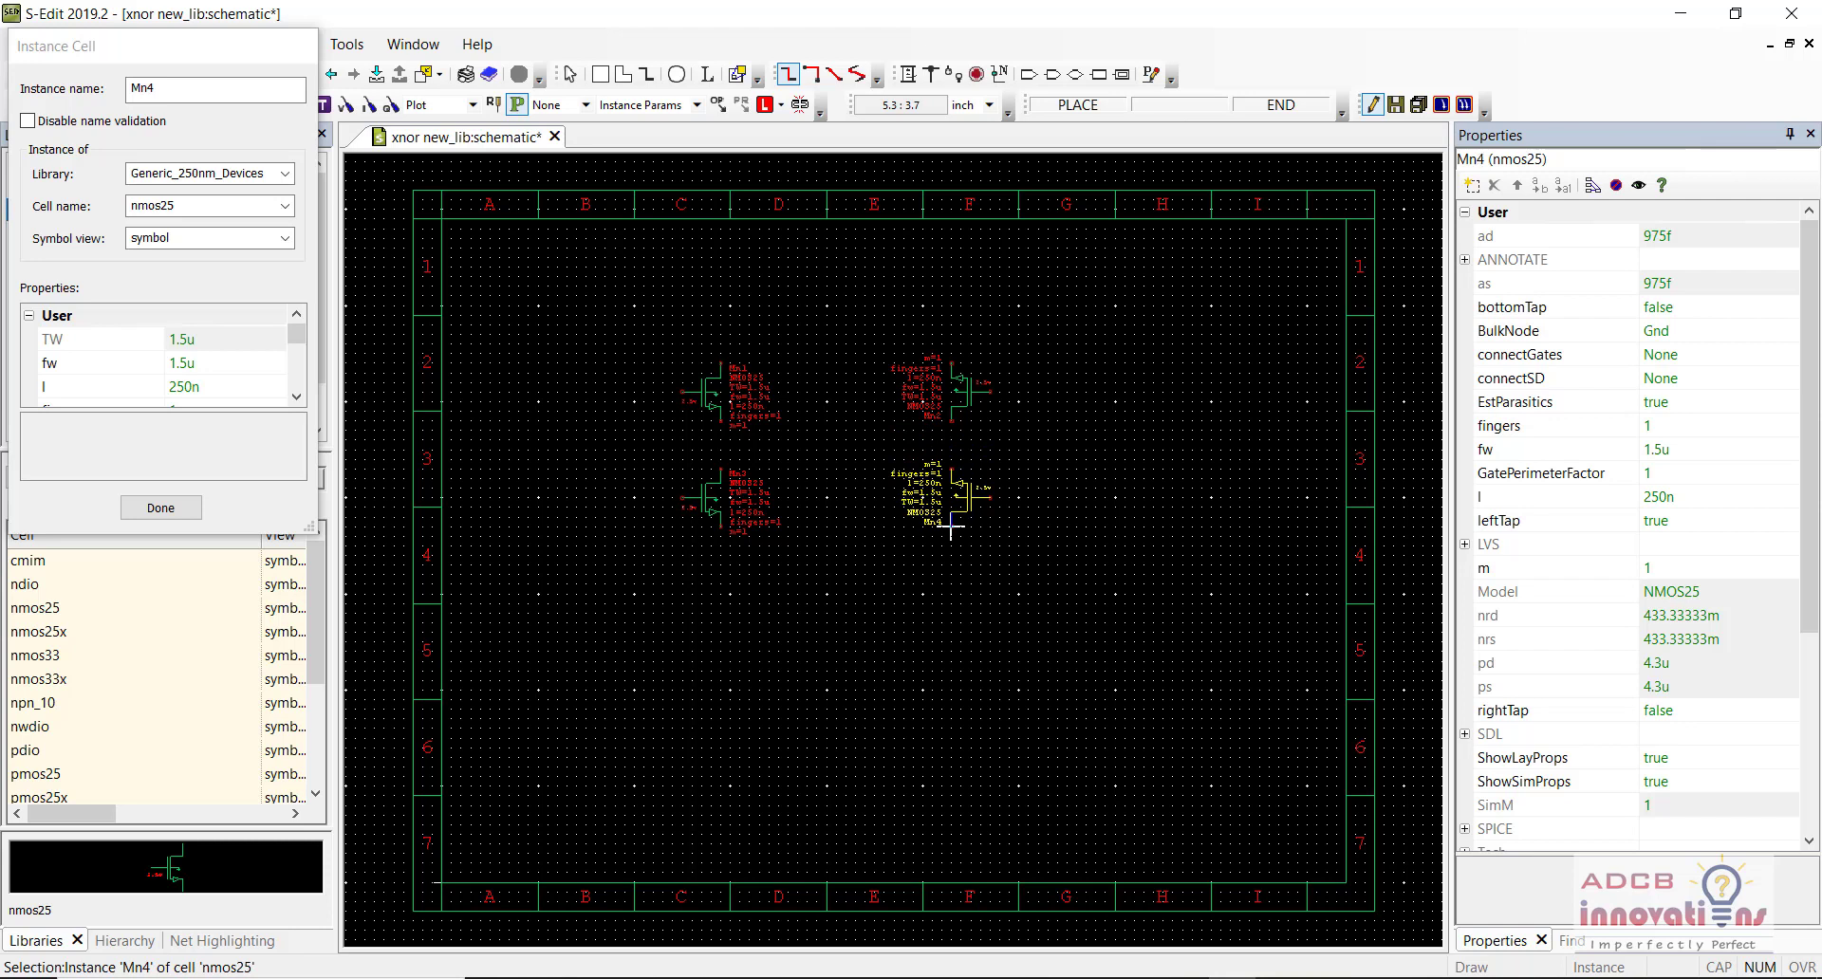
click(951, 527)
key(Escape)
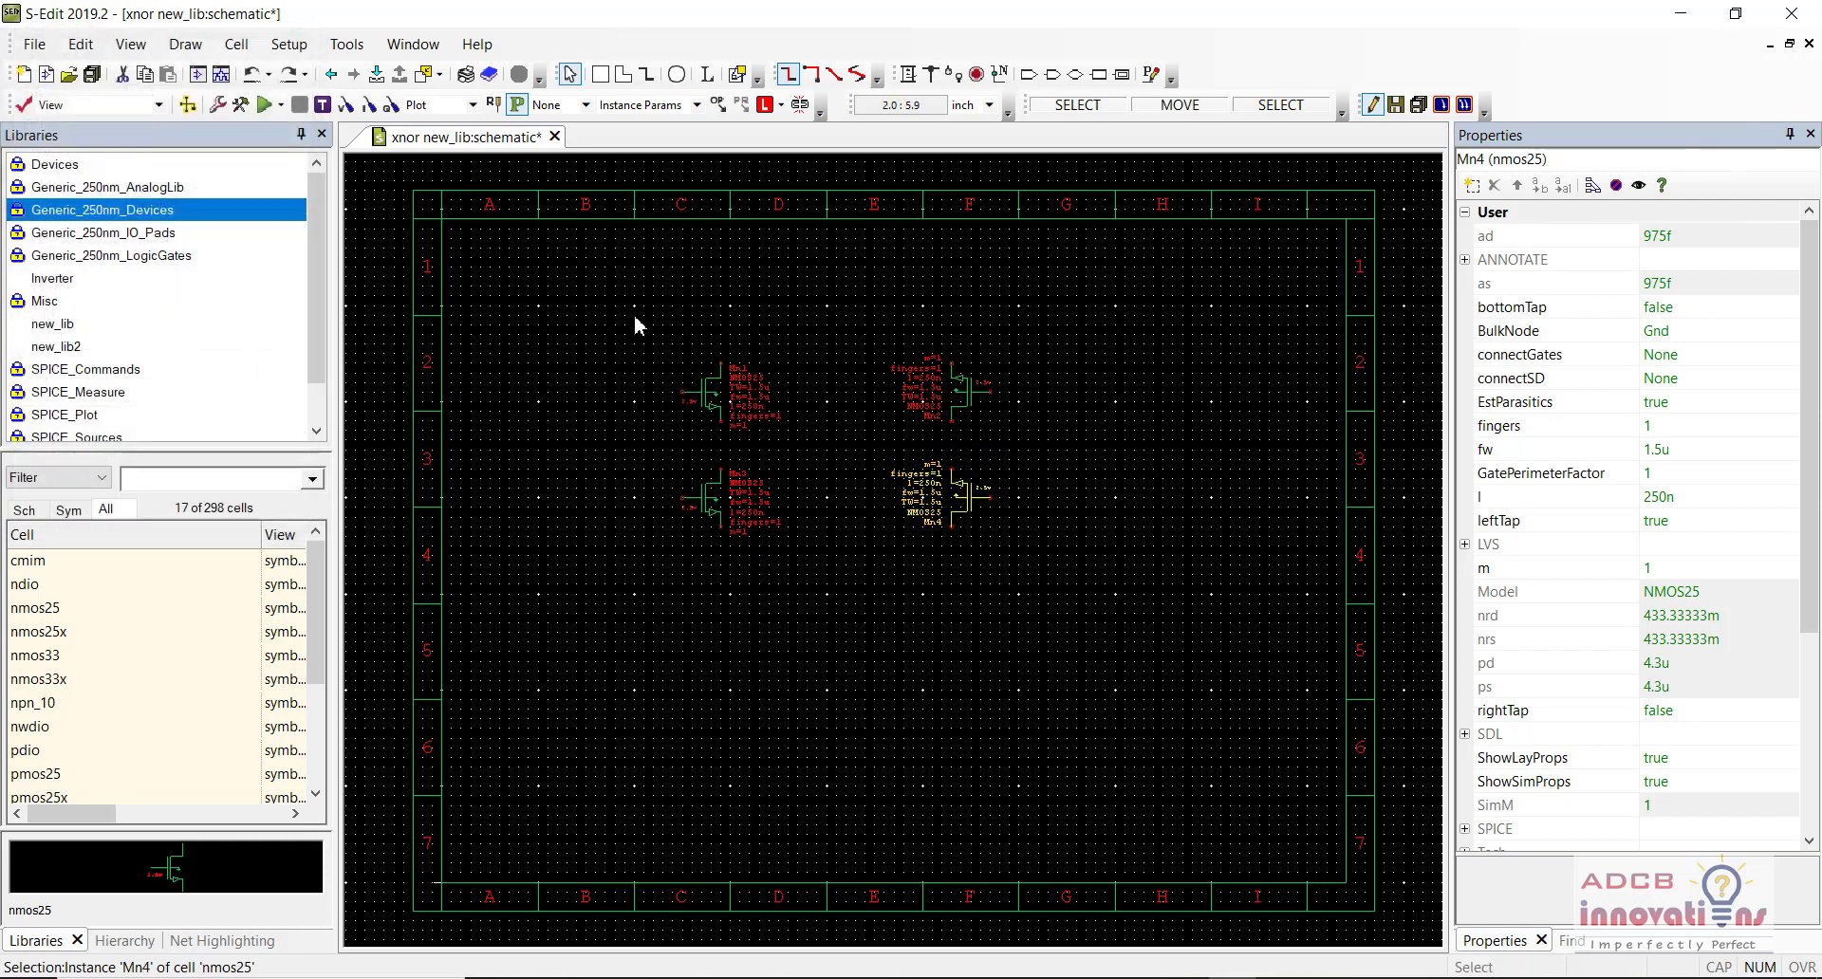
Step: Move the four NMOS transistors to the lower half of the sheet and shift the upper-right one slightly down
drag(634, 315, 1009, 601)
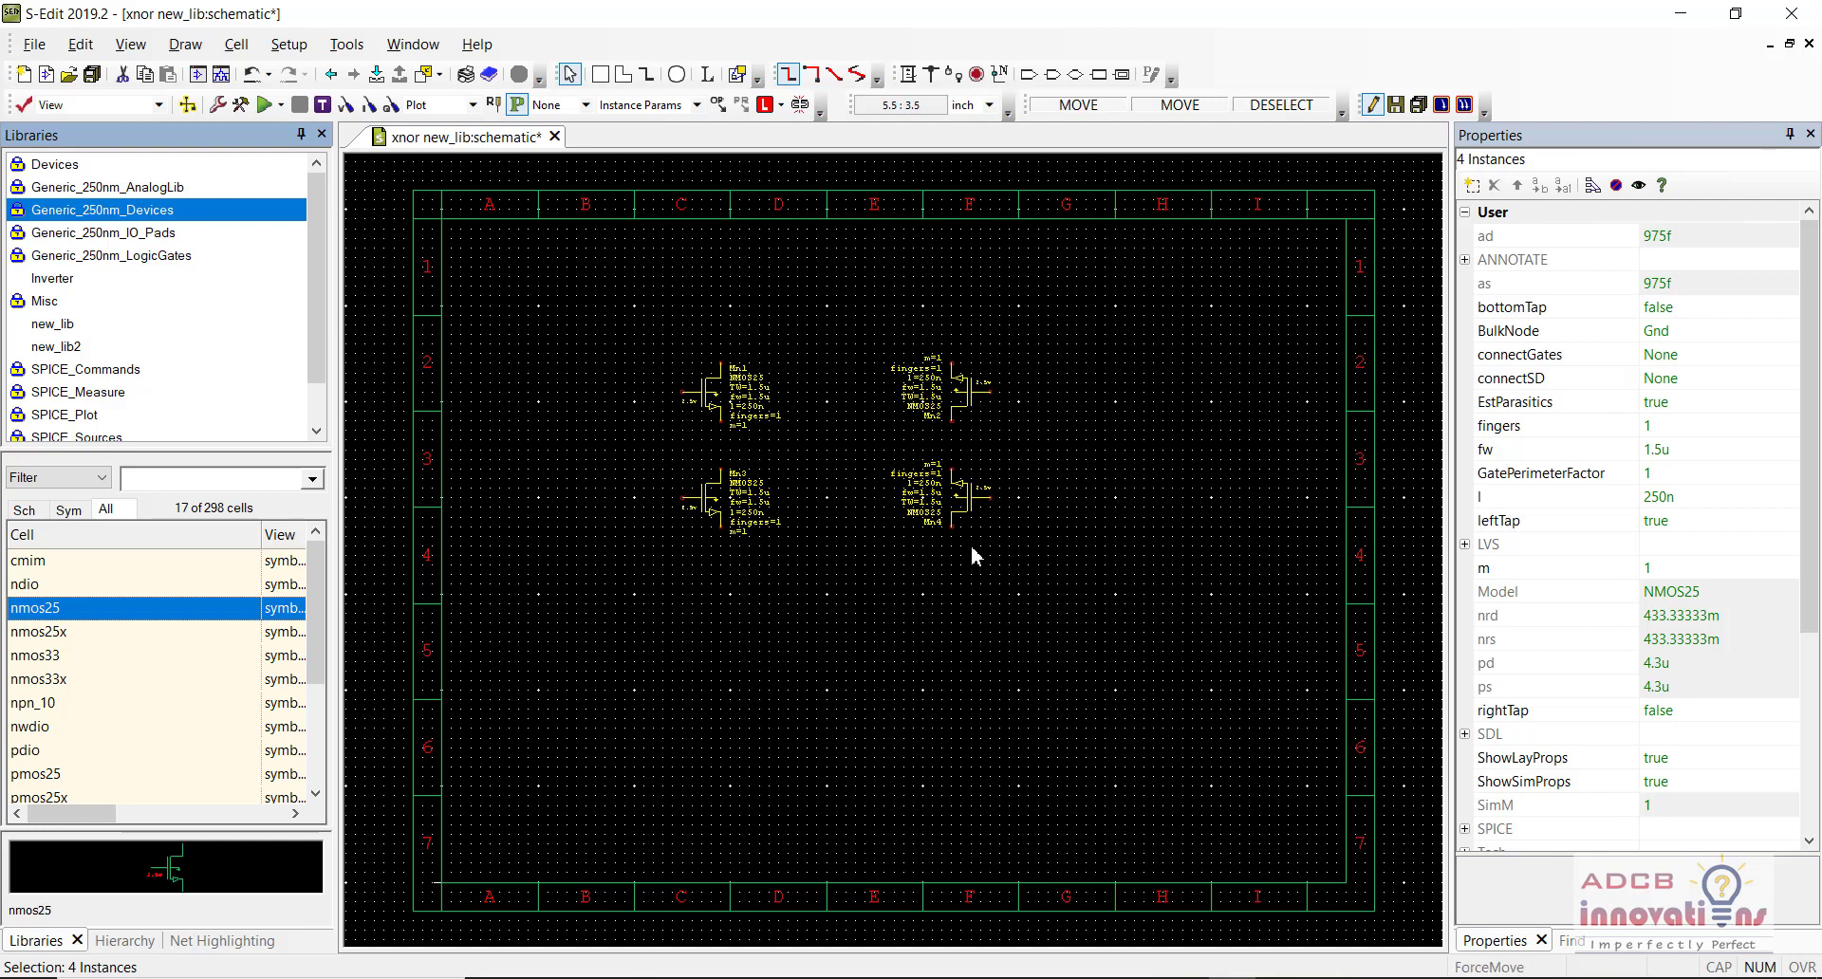
drag(954, 552, 1000, 721)
click(1164, 612)
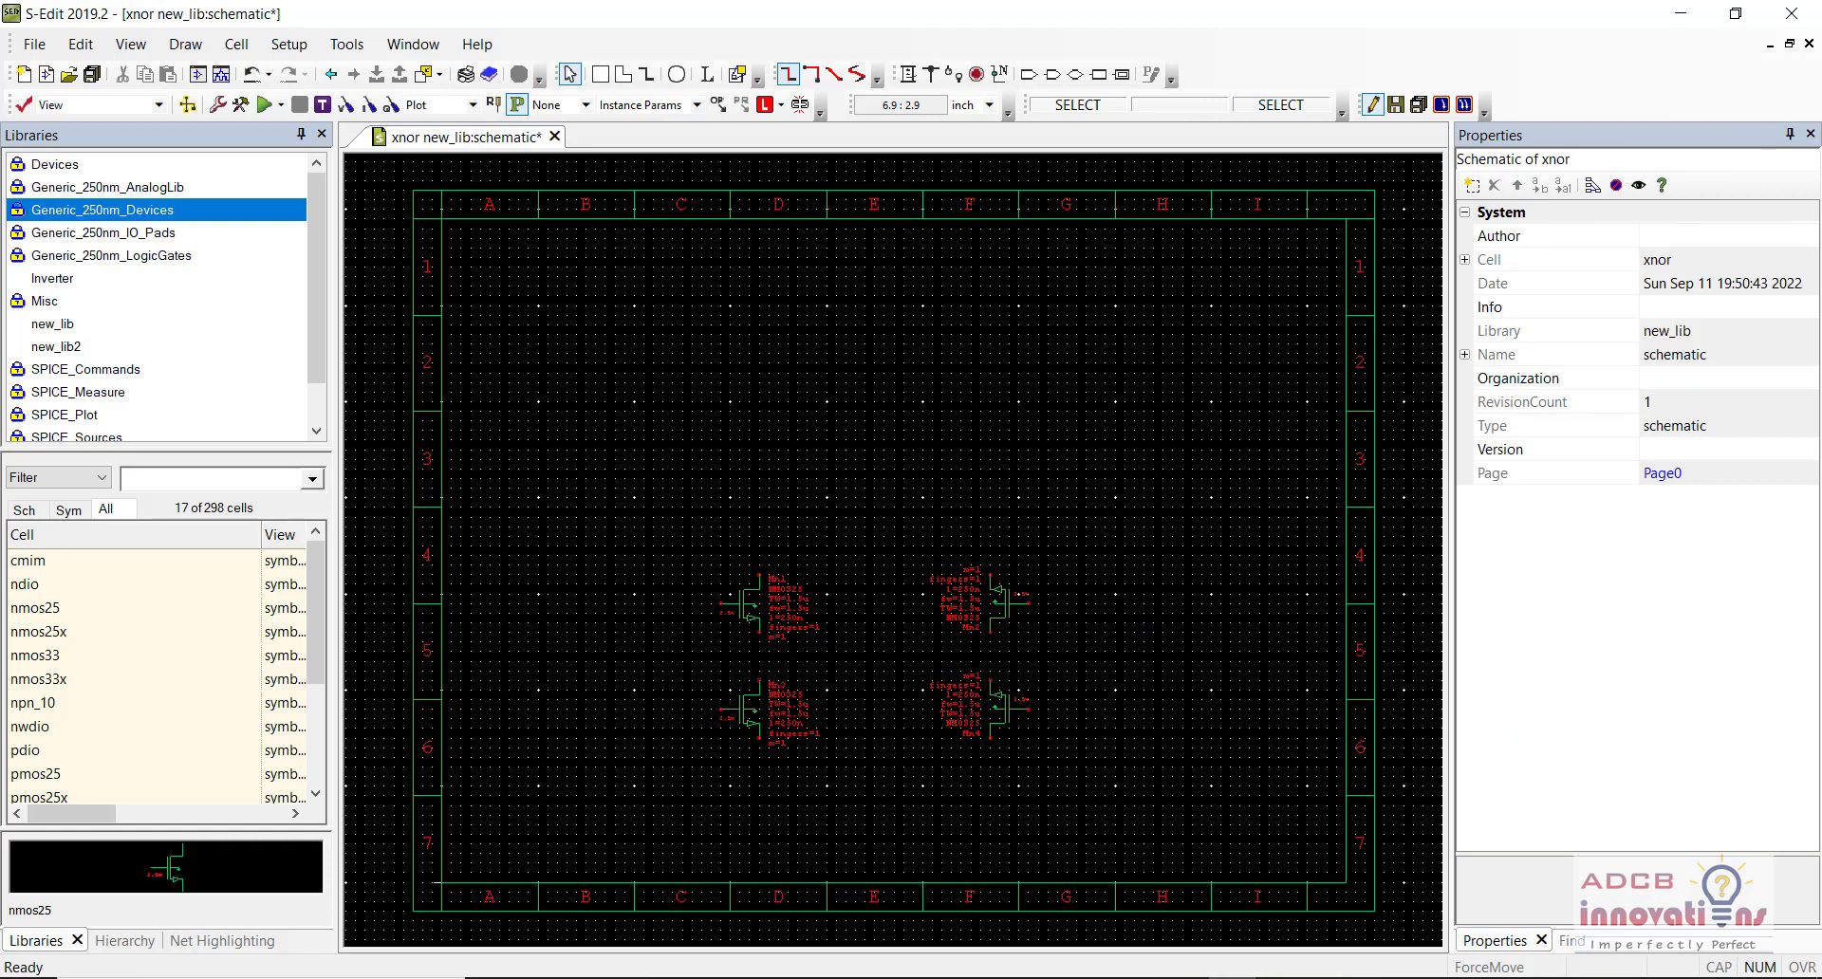
click(999, 594)
key(alt)
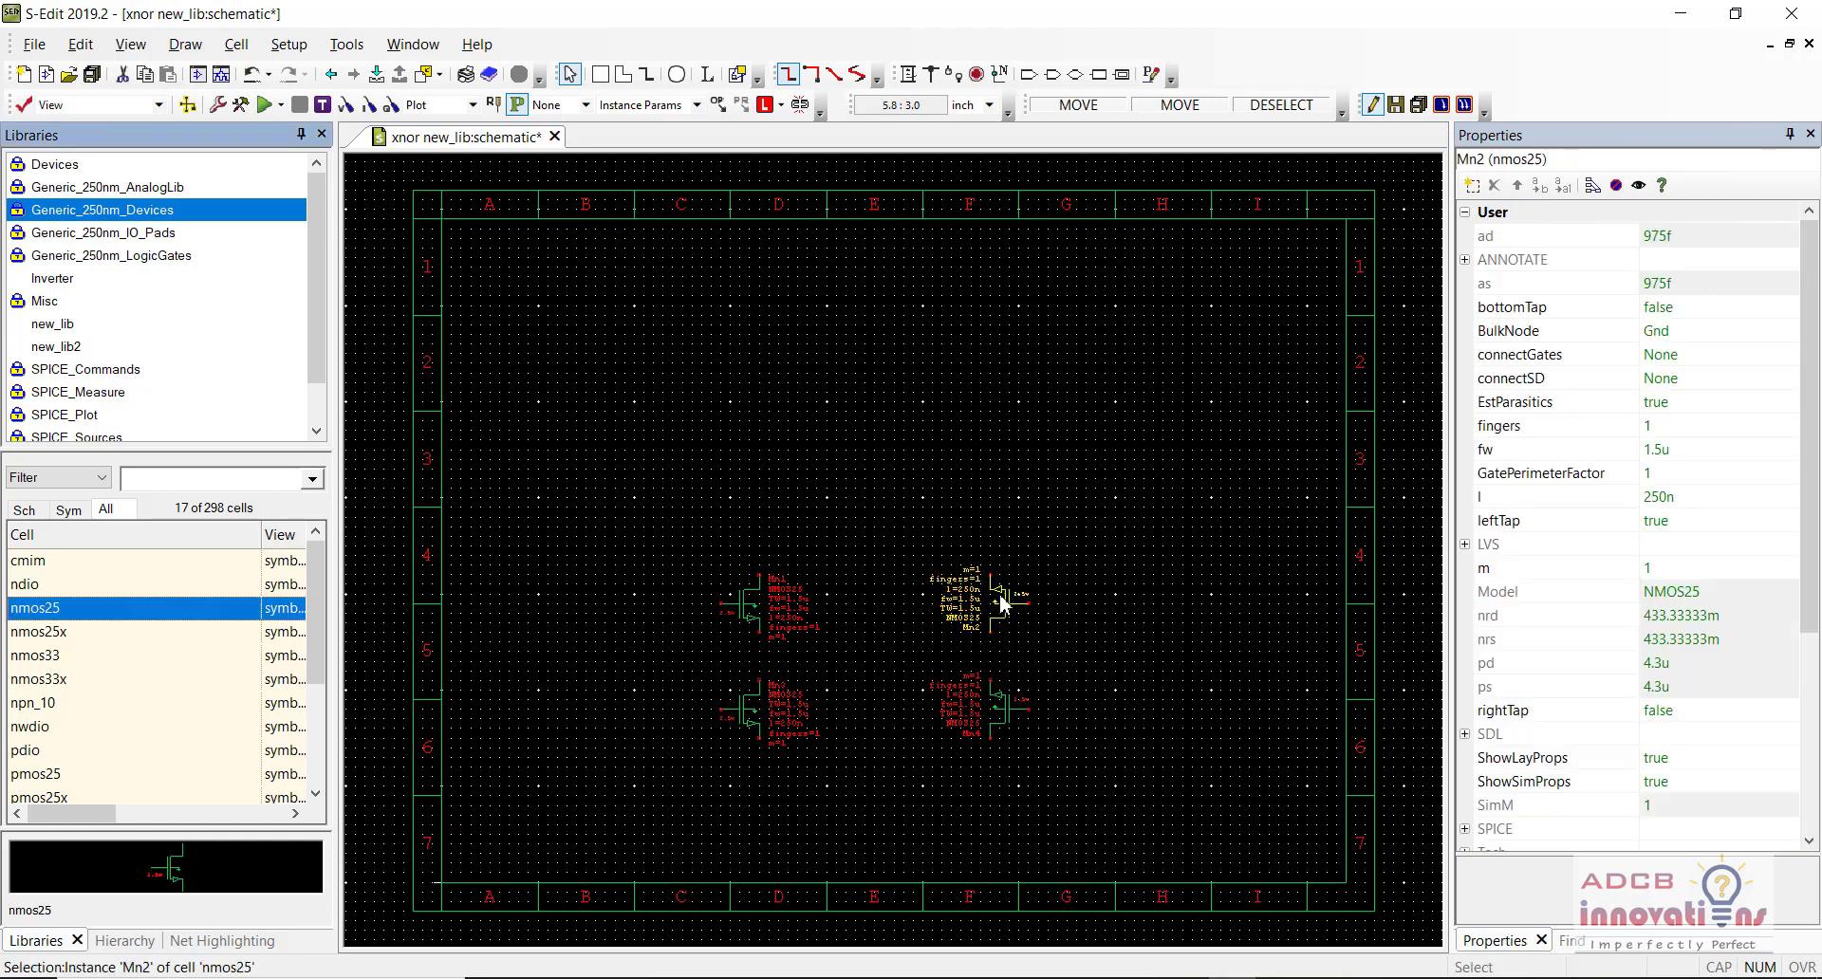
click(1106, 608)
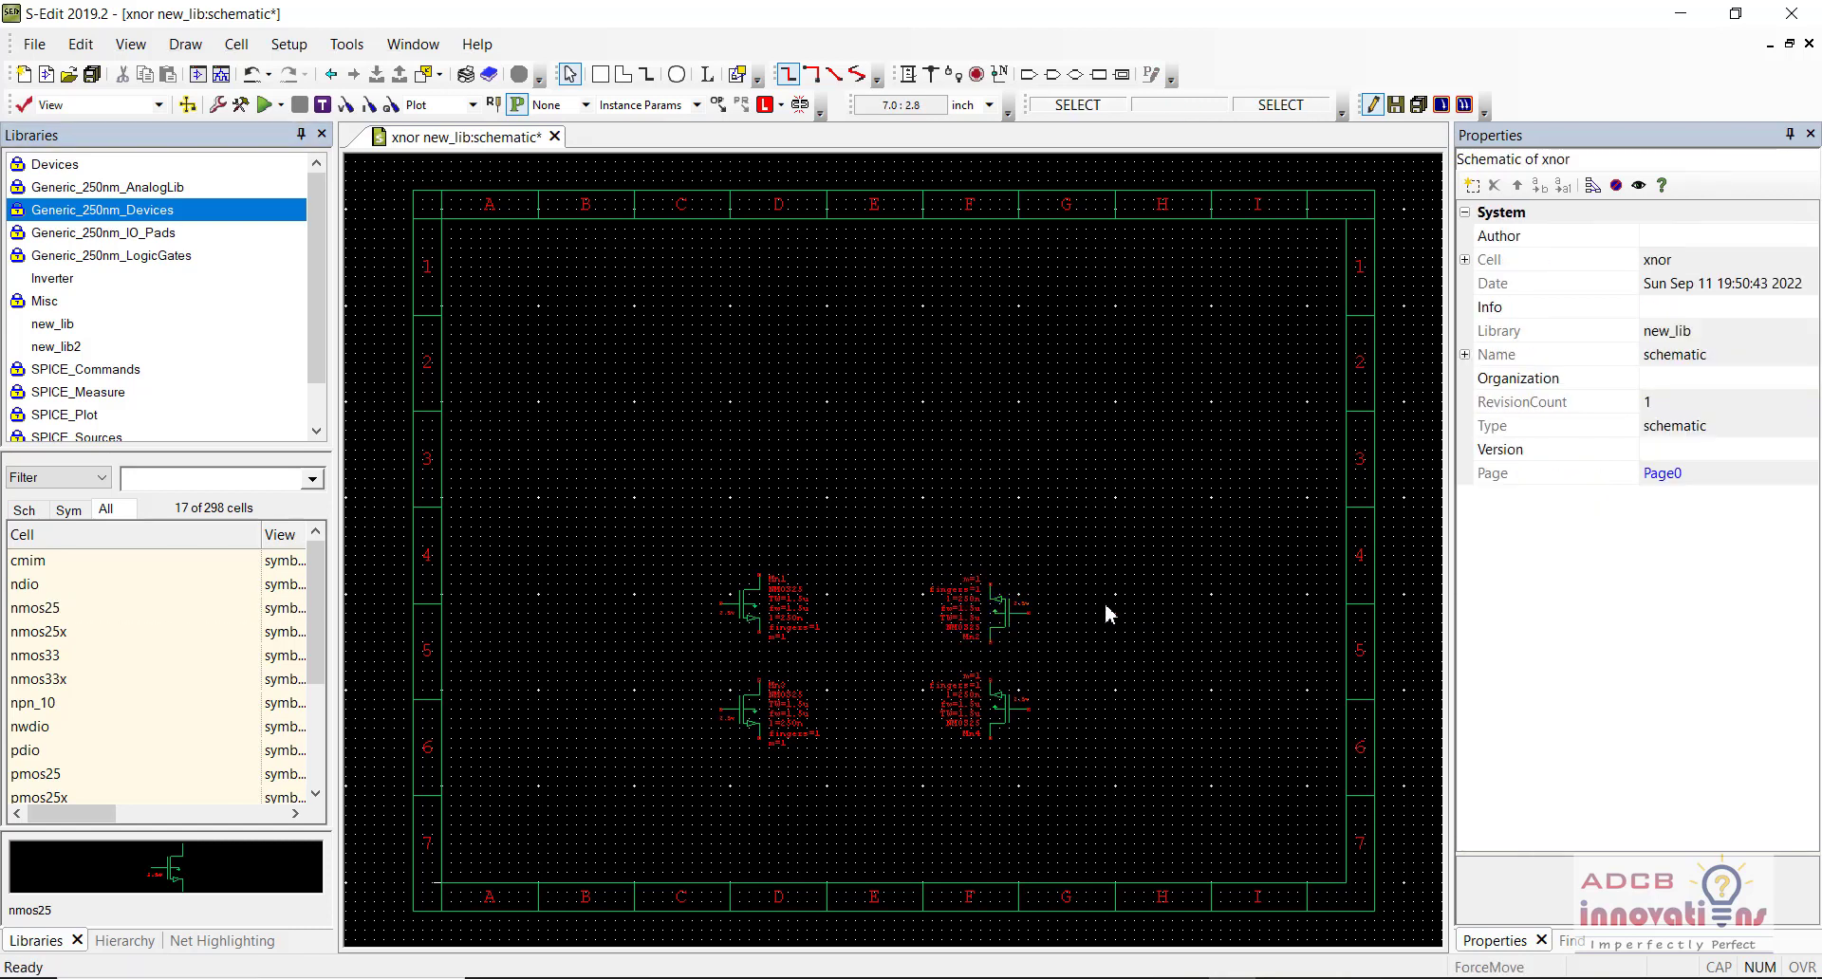
Step: Wire together the top terminals of the two upper NMOS transistors and close the command log
click(909, 76)
click(759, 574)
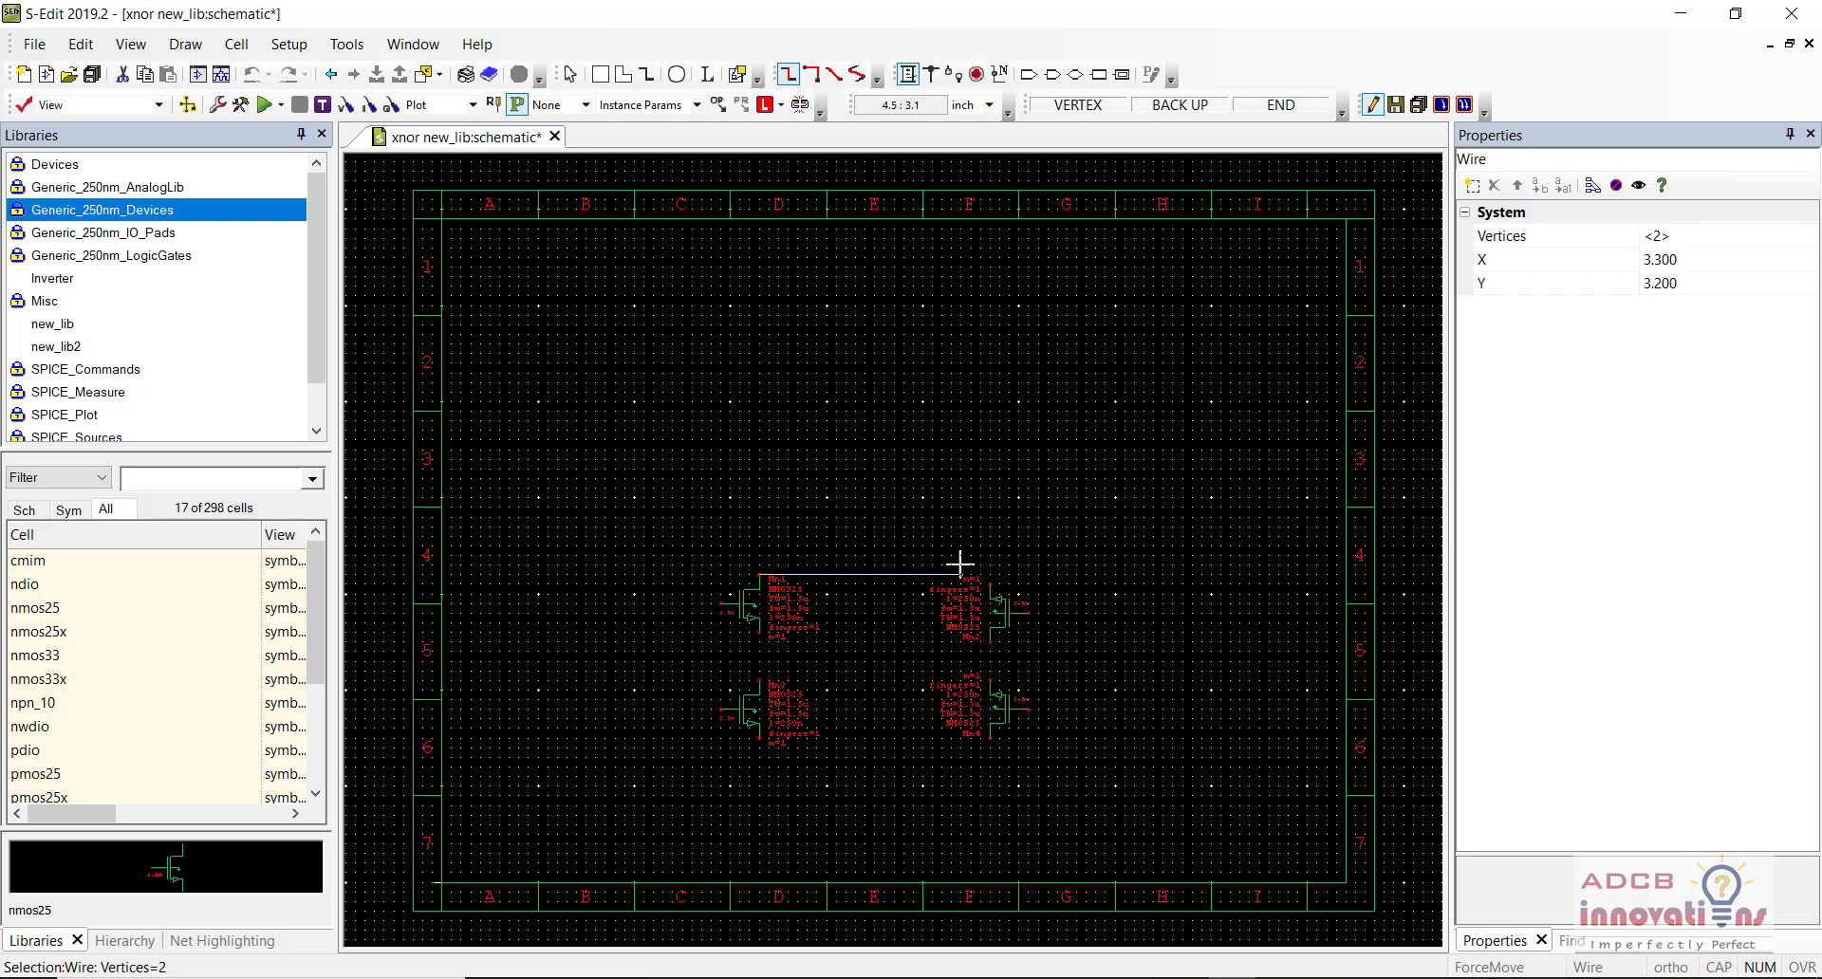
double_click(989, 574)
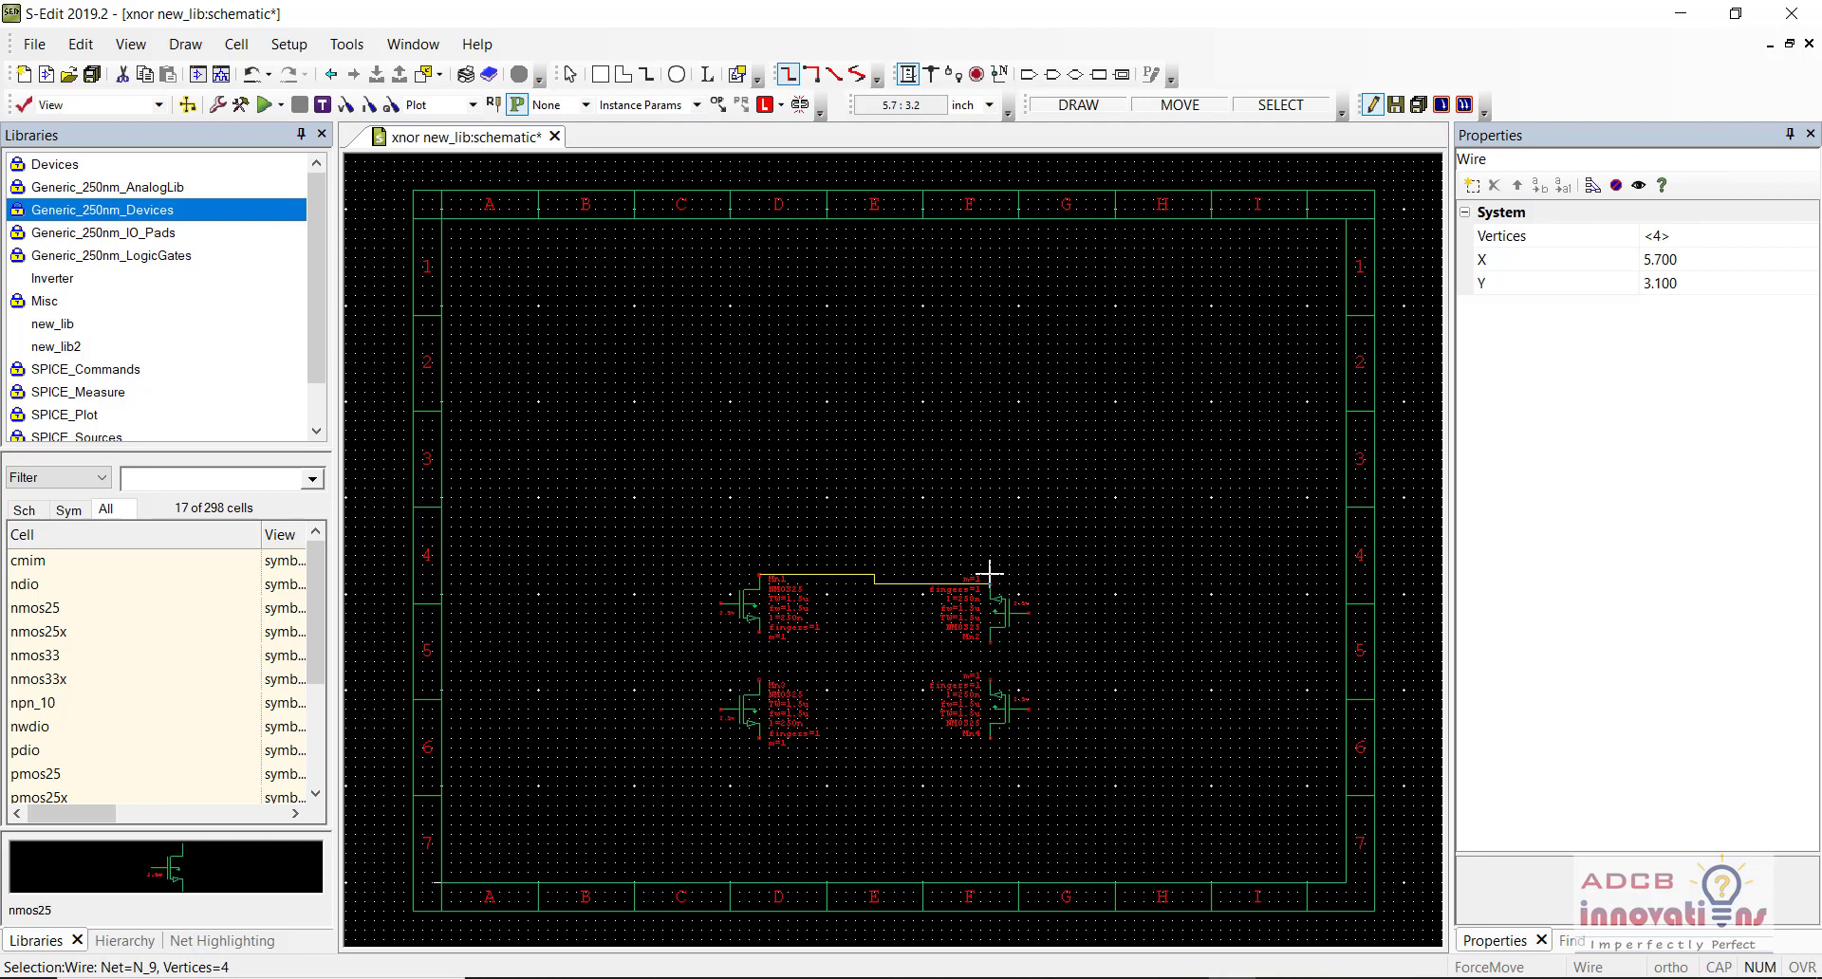
key(Escape)
click(990, 574)
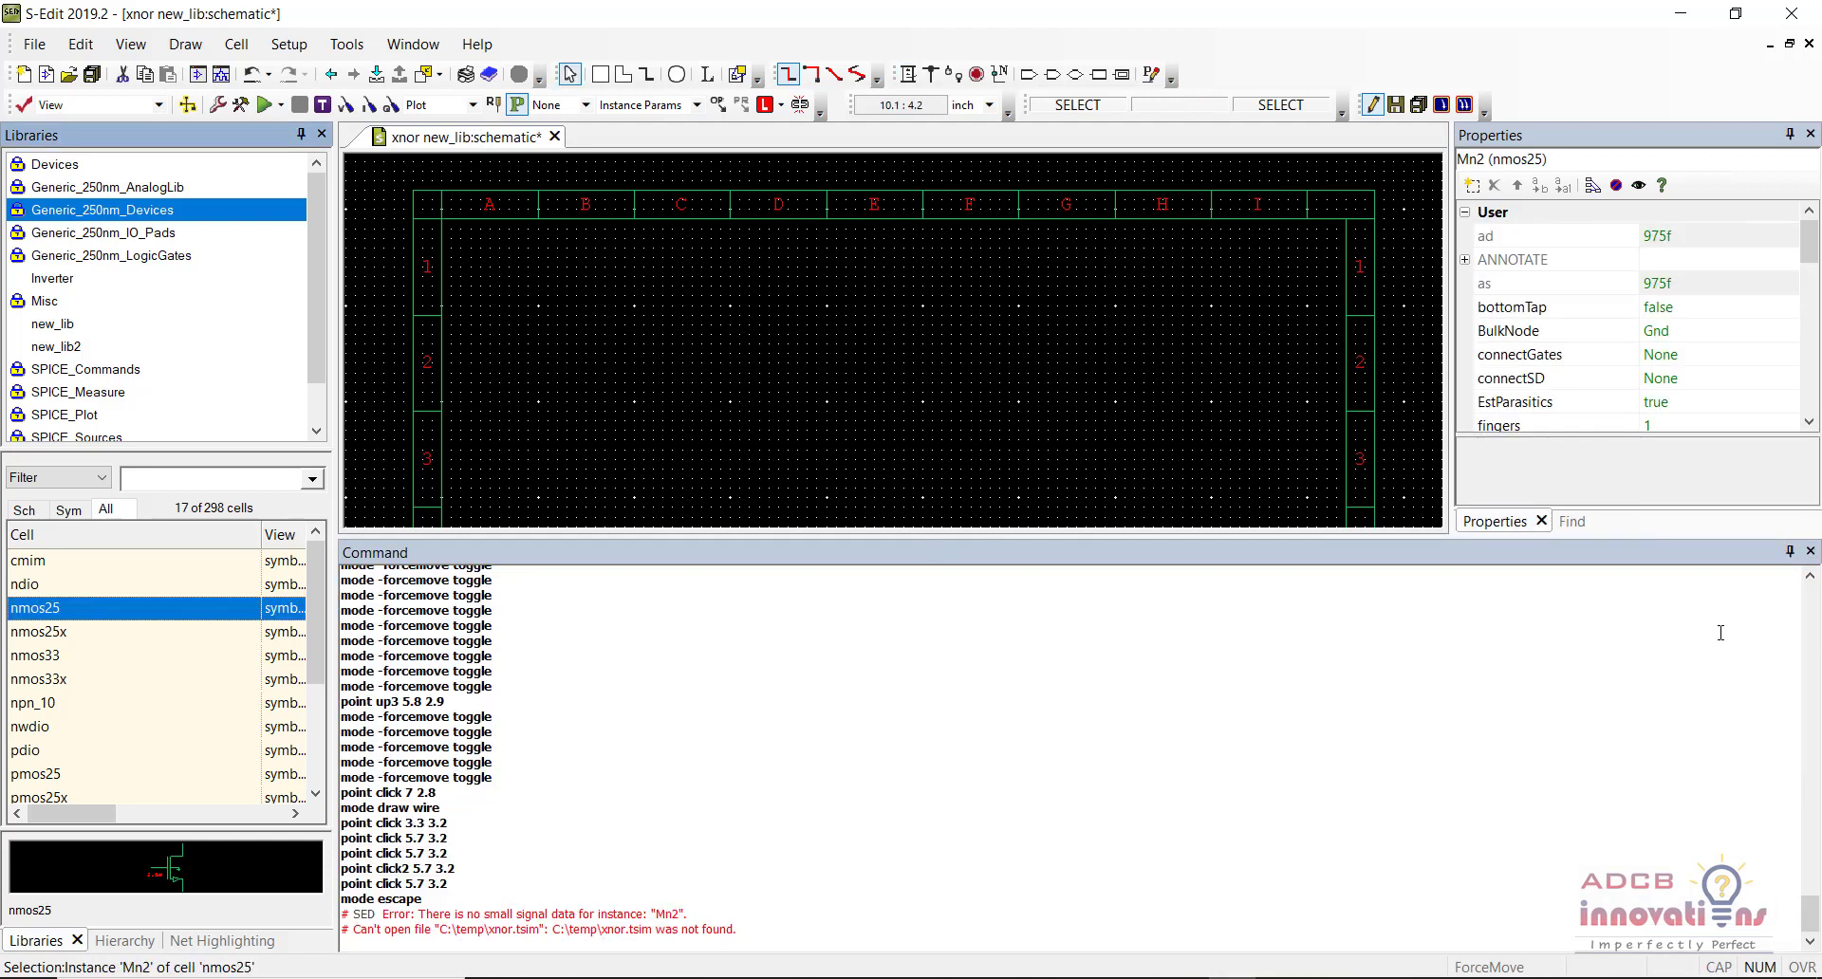
click(1810, 550)
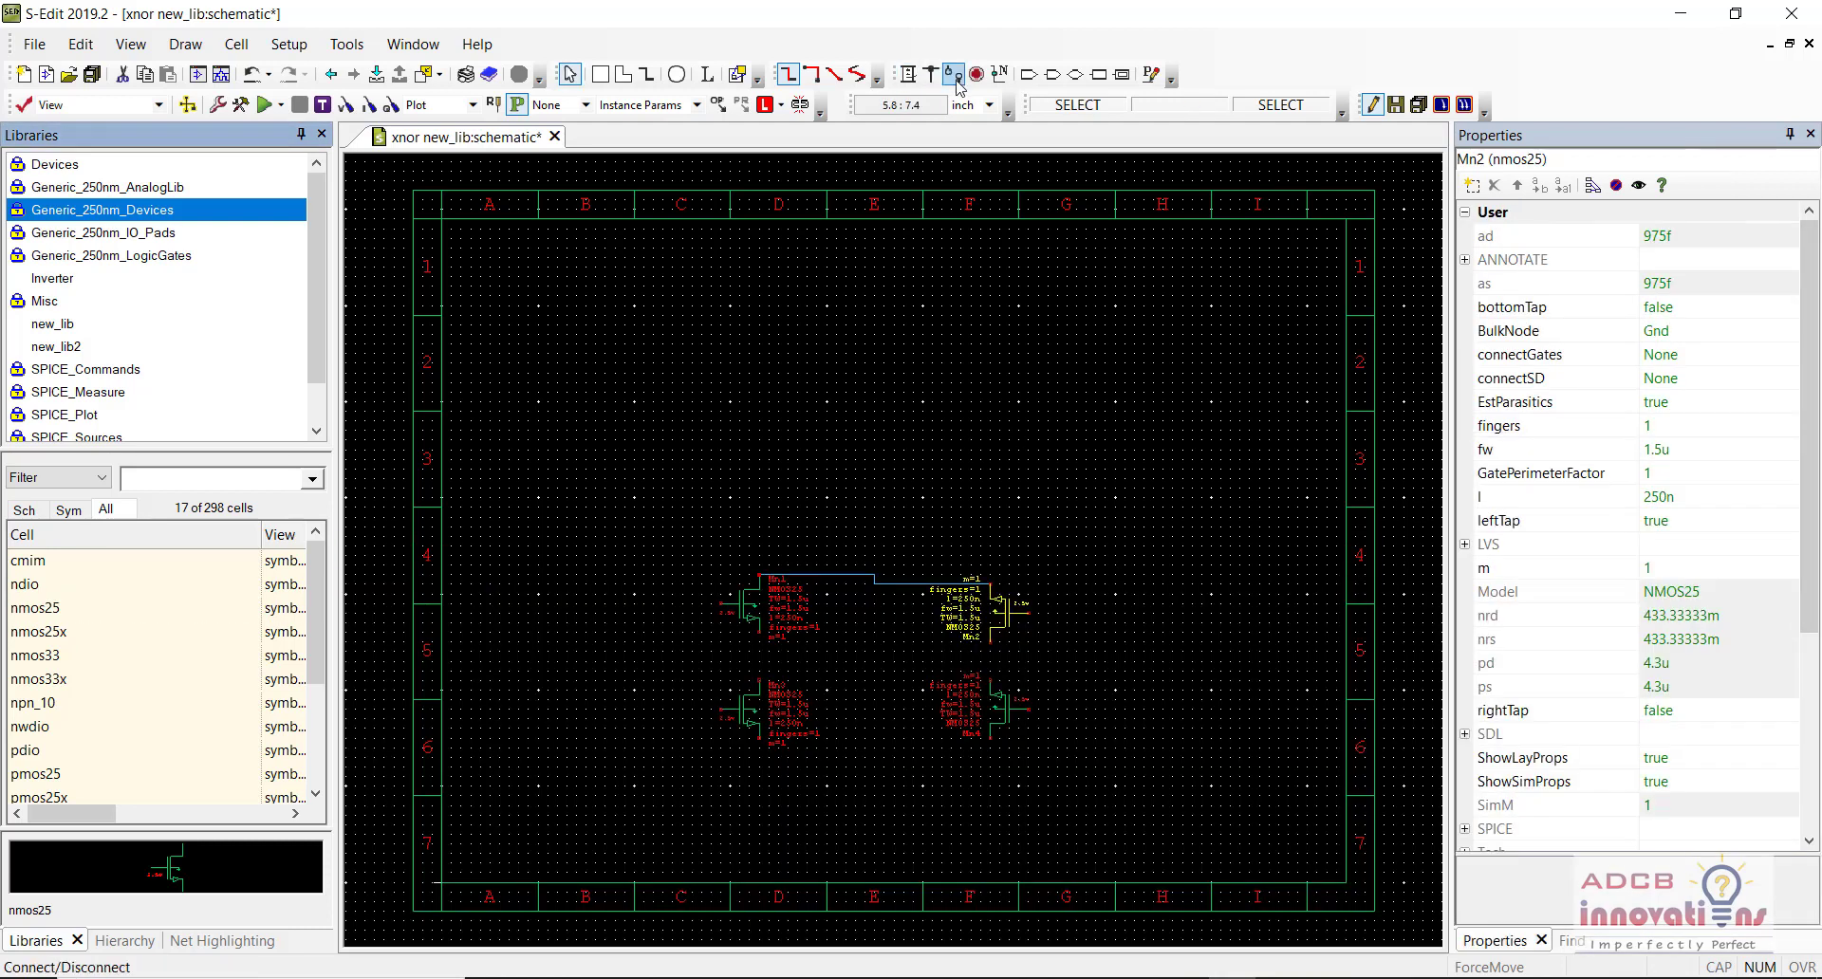
click(906, 74)
click(884, 614)
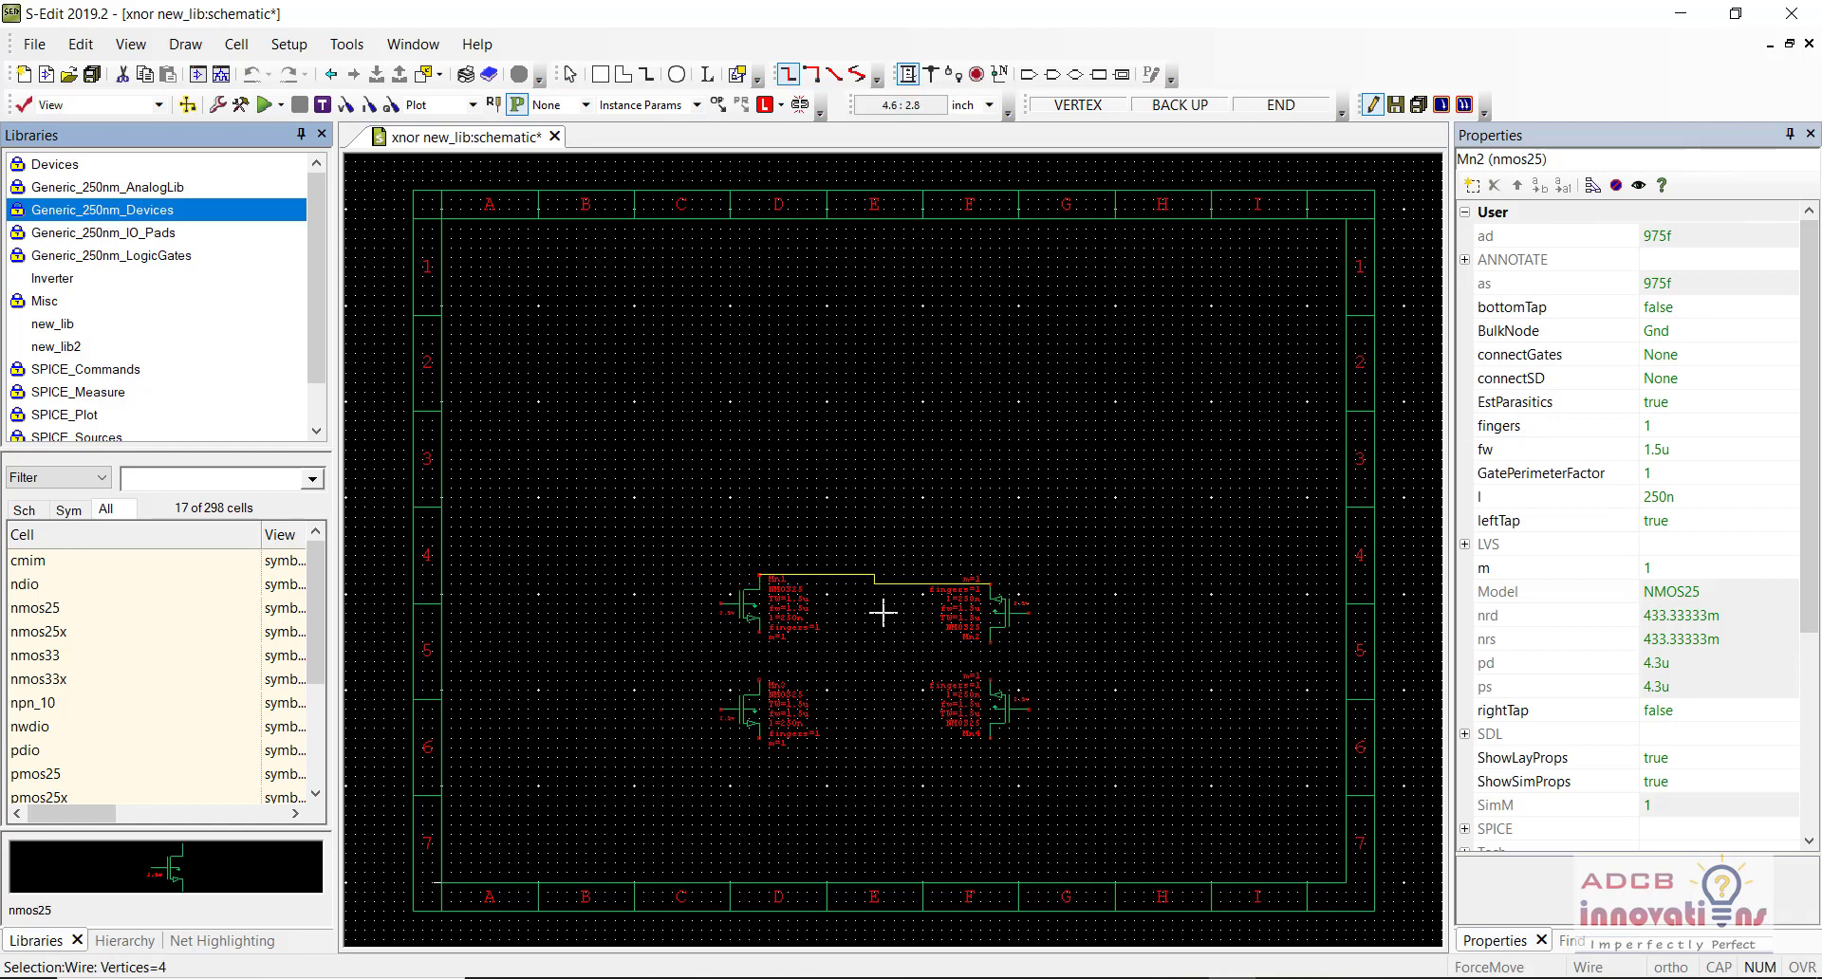
mouse_move(989, 582)
mouse_down()
mouse_move(990, 489)
mouse_move(933, 489)
mouse_up()
key(Escape)
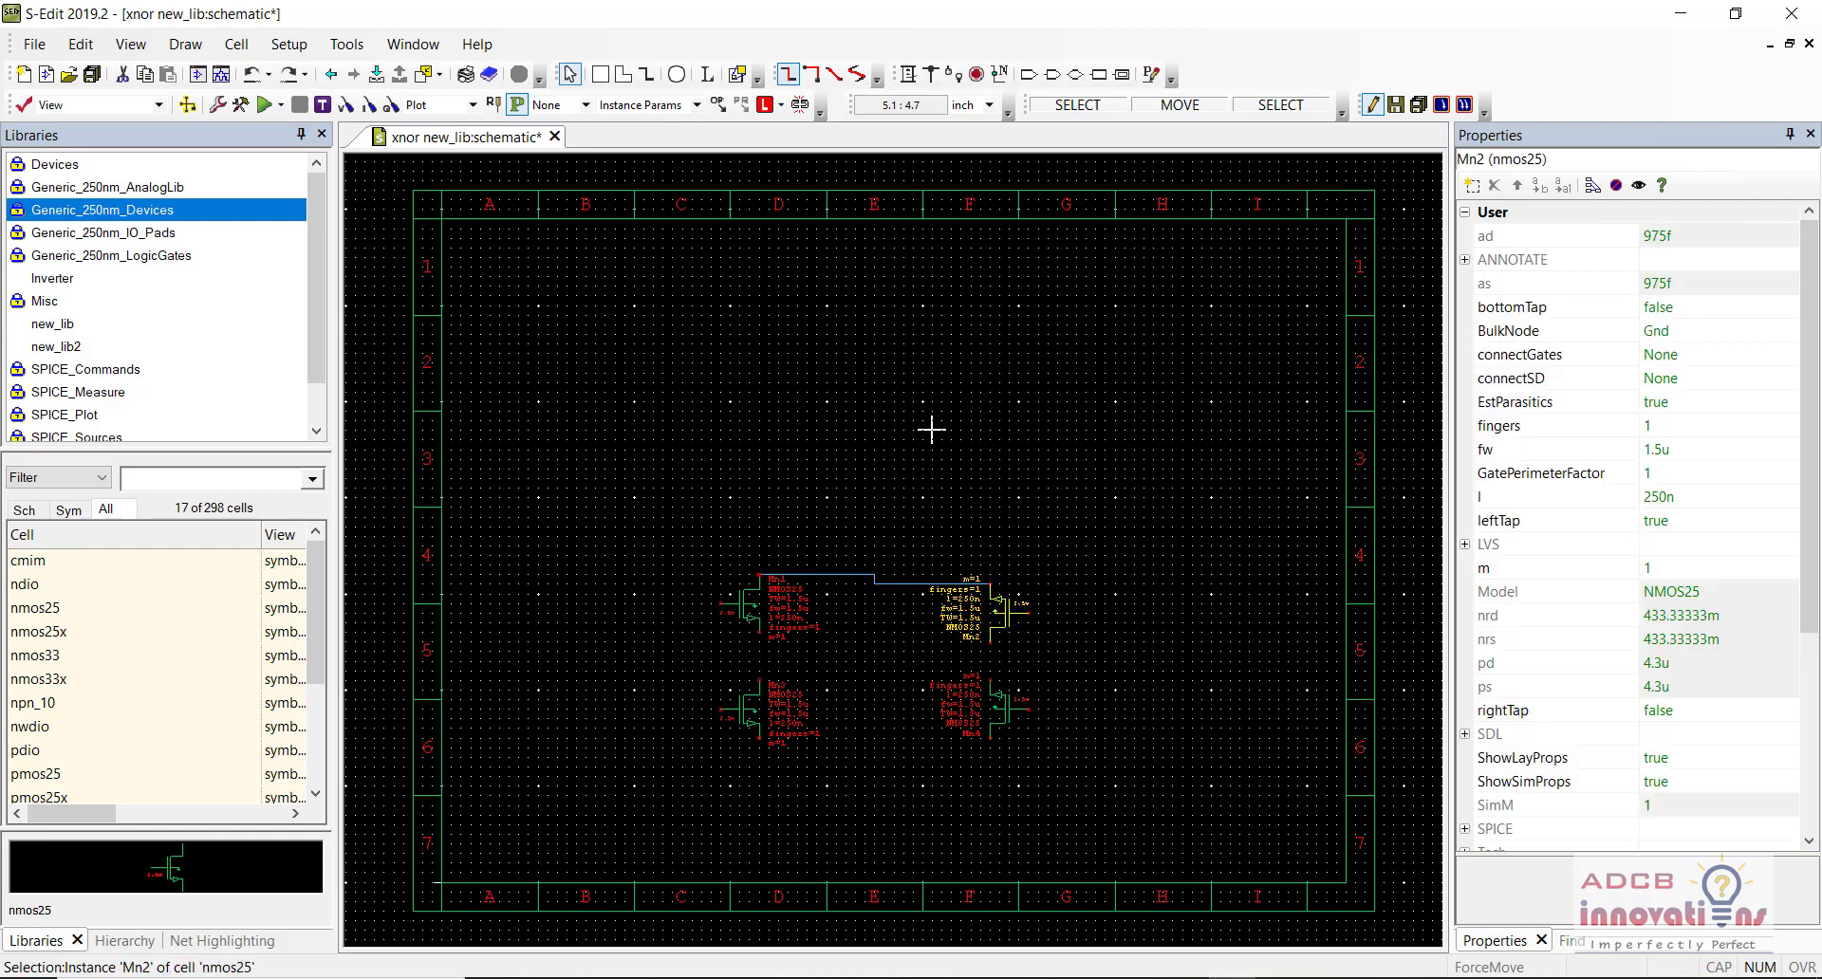
Step: Wire the upper and lower NMOS transistors in series on both sides and join the bottom terminals of the lower pair
click(908, 74)
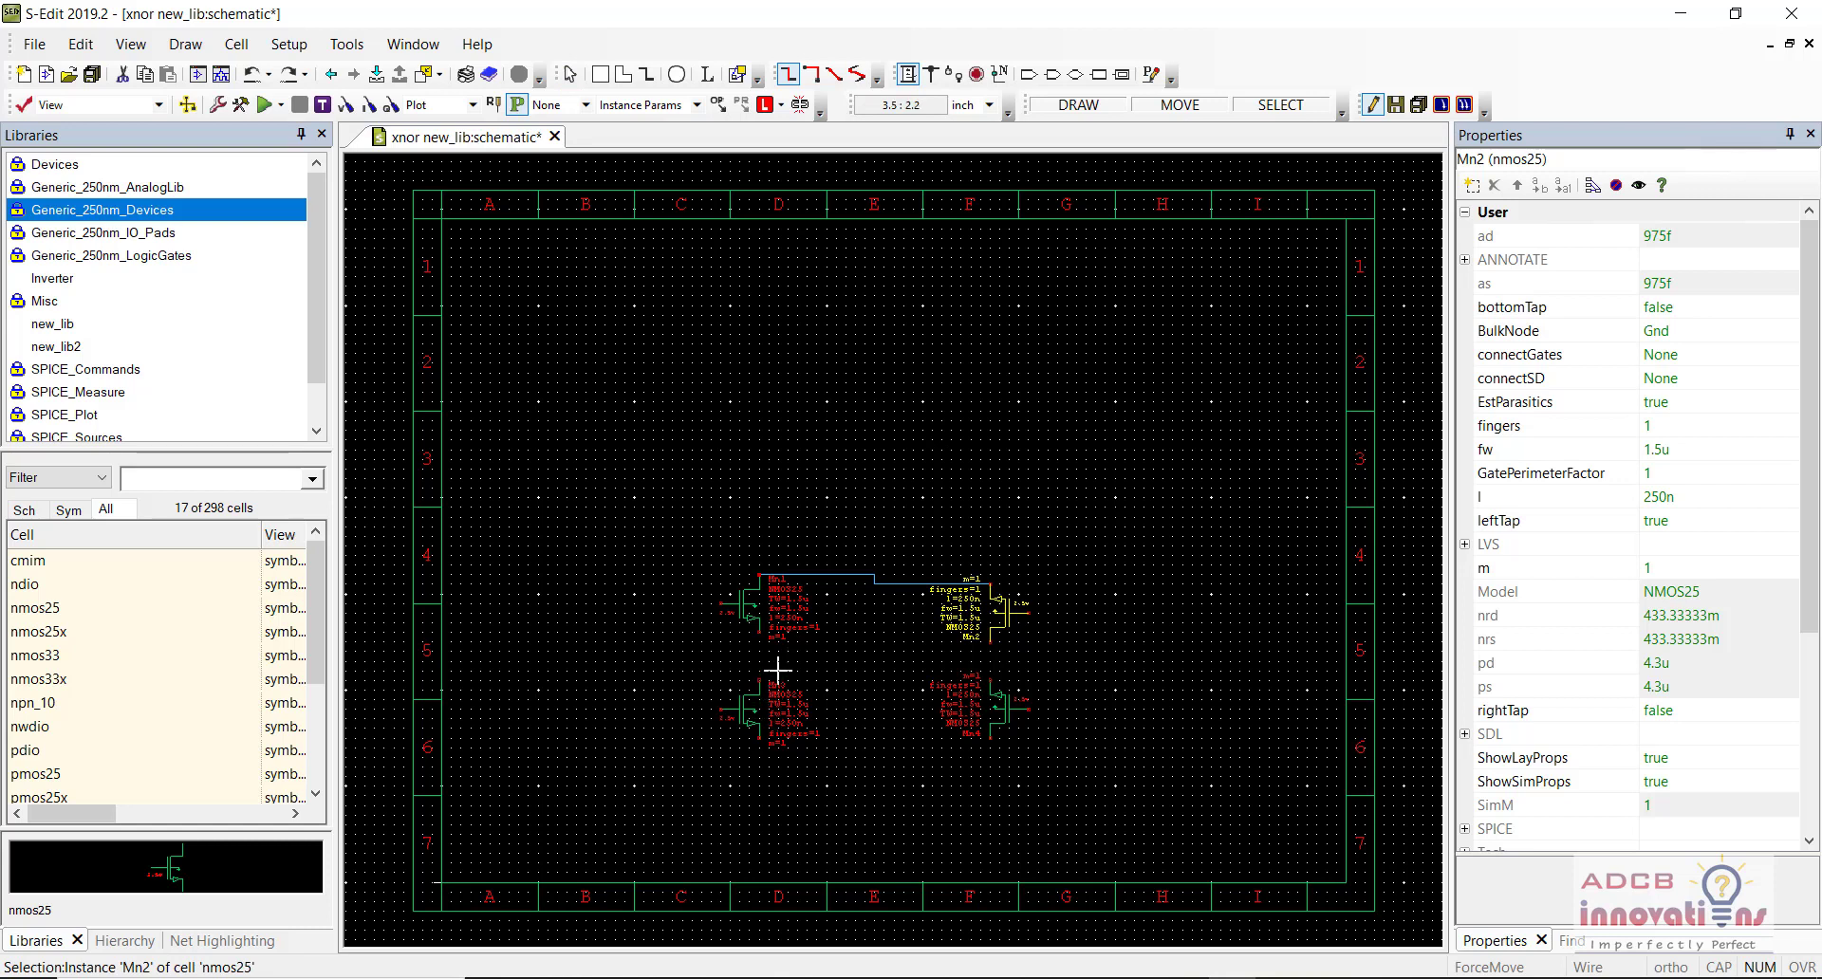
drag(758, 630, 759, 684)
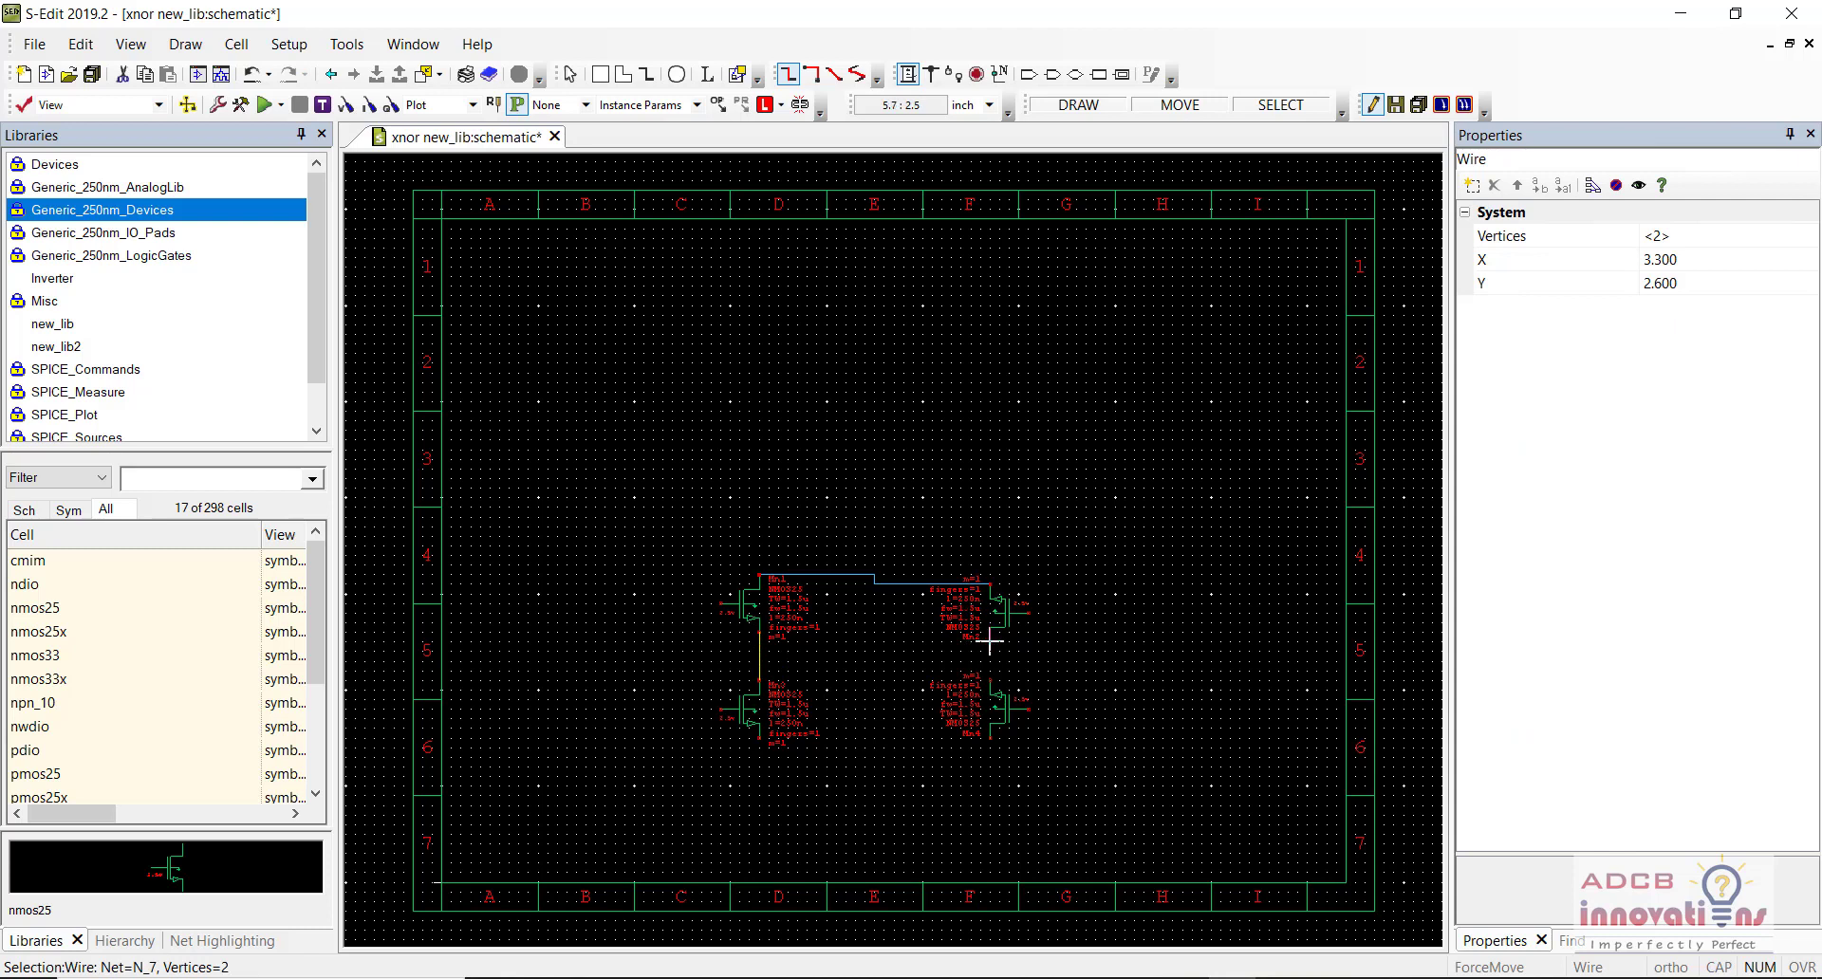
drag(990, 642, 989, 684)
drag(759, 739, 991, 738)
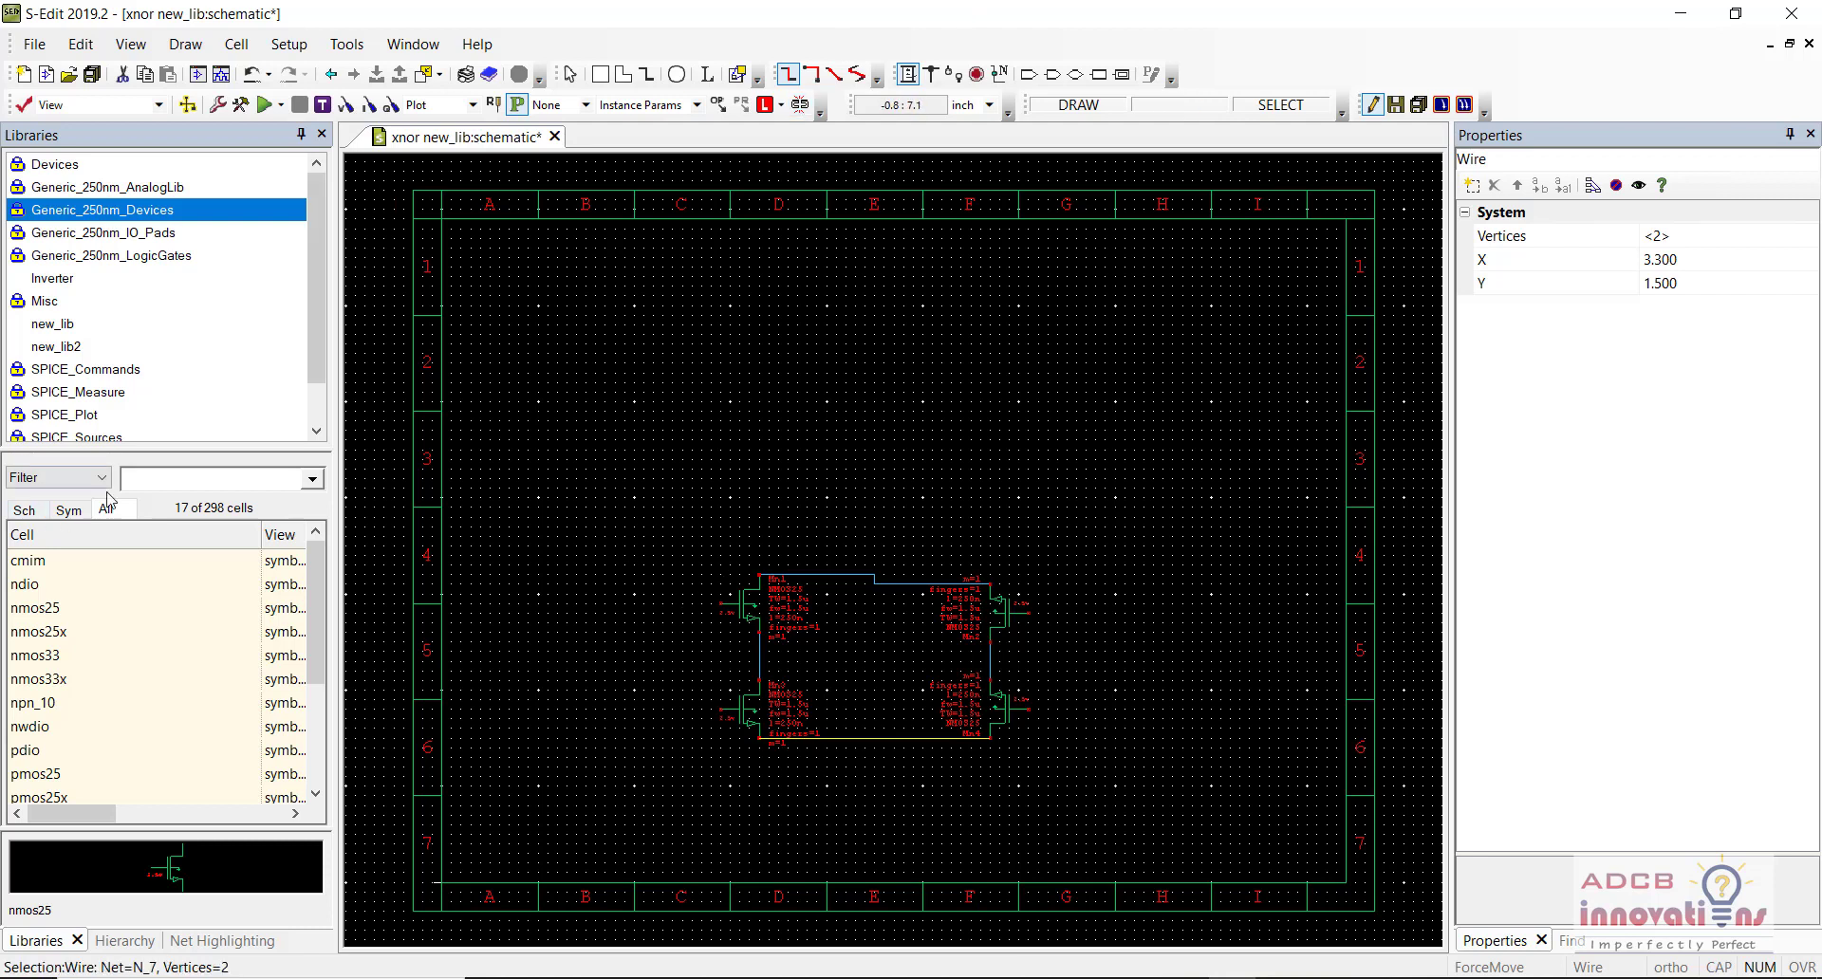
Step: Filter the Generic_250nm_Devices cells by "pm" and place two pmos25 instances in a column above the left NMOS pair
click(186, 480)
text(pm)
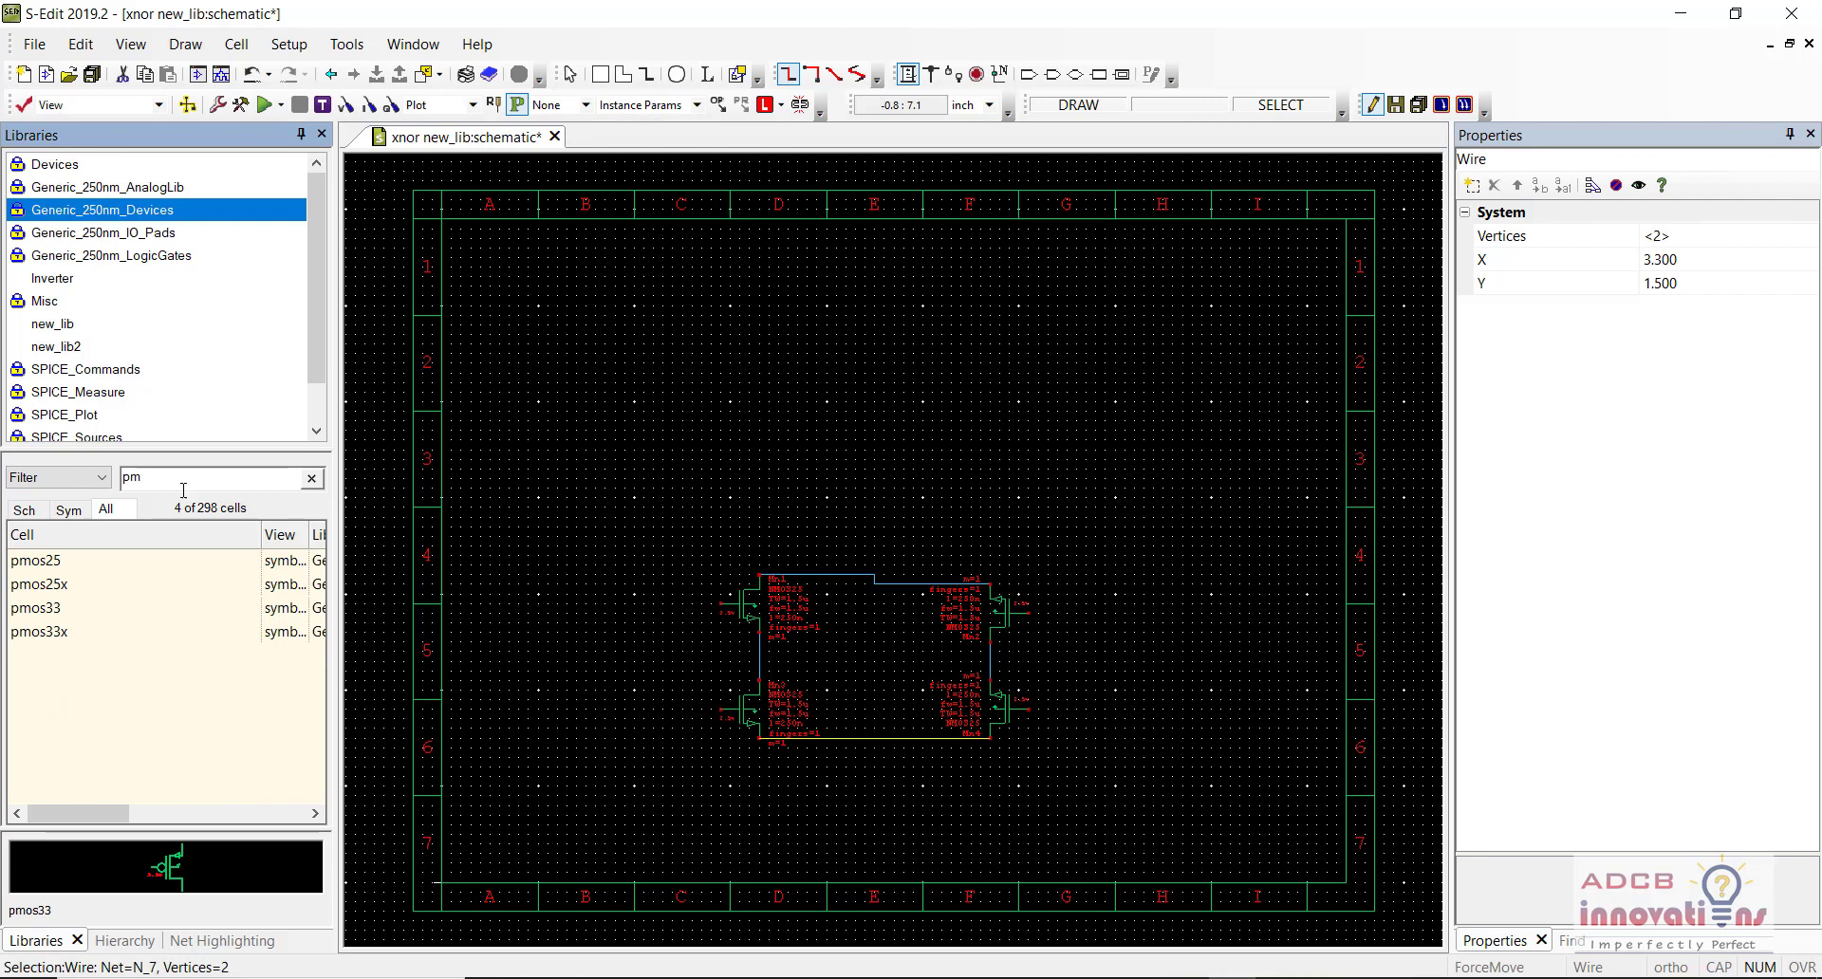
right_click(99, 566)
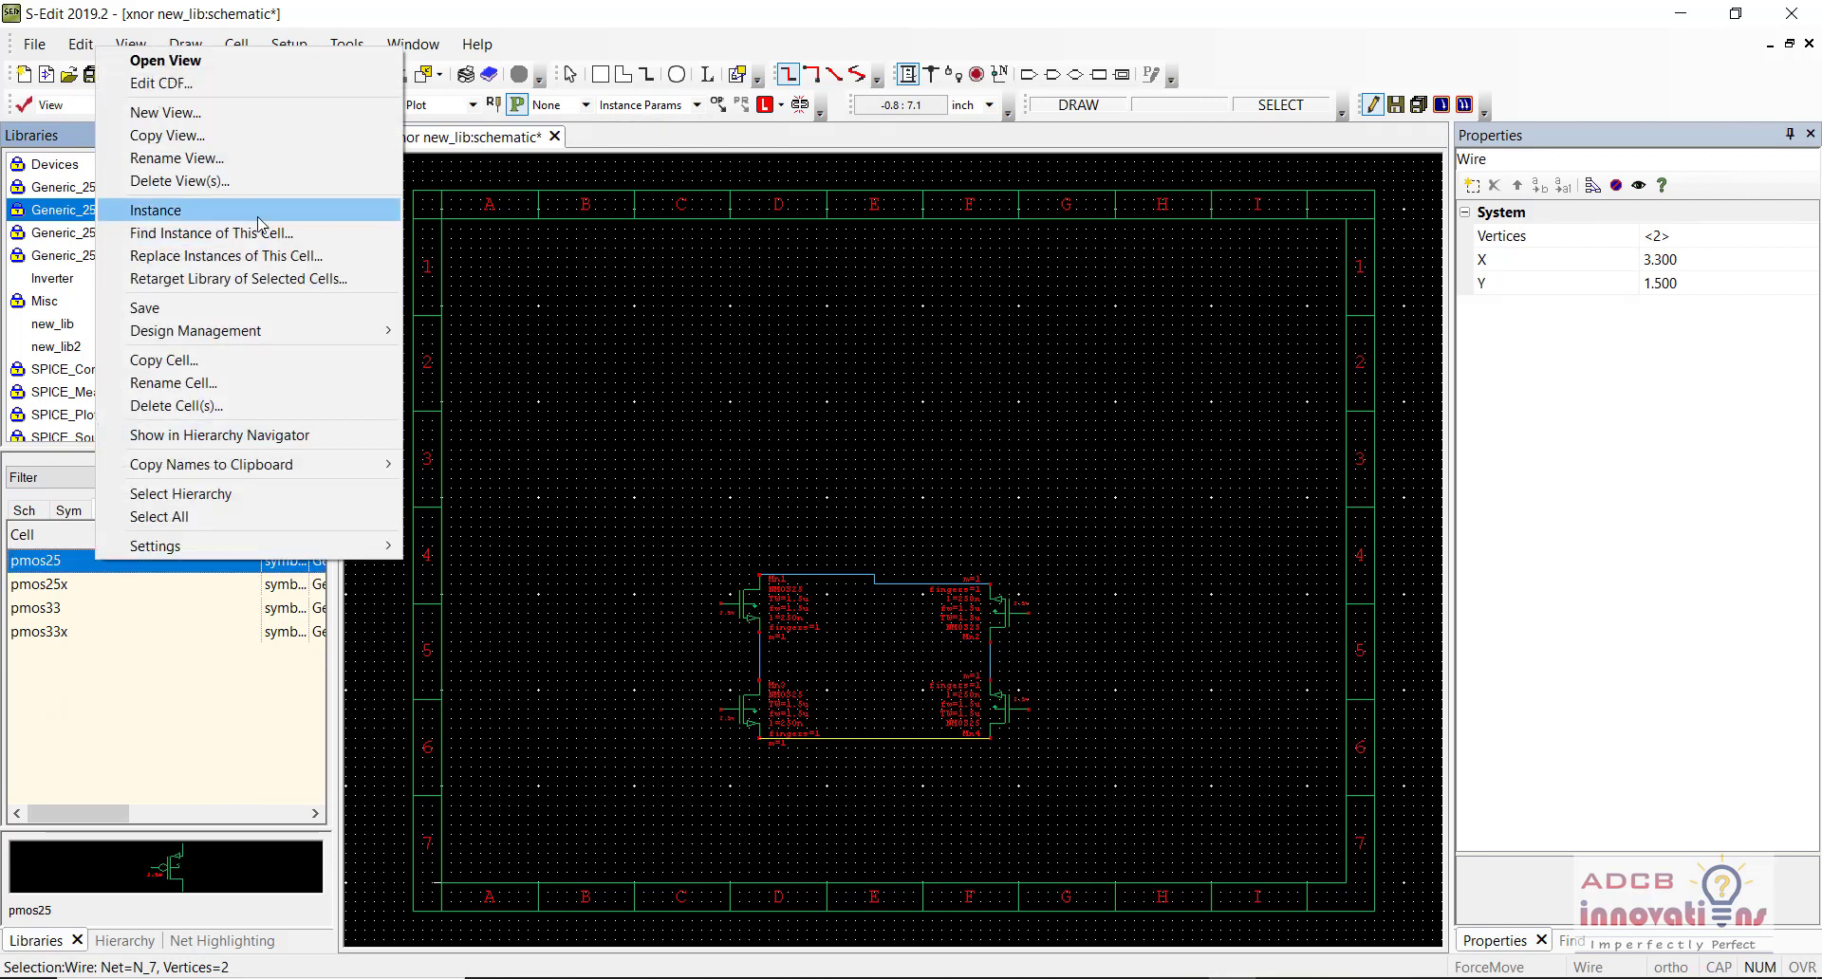
click(246, 210)
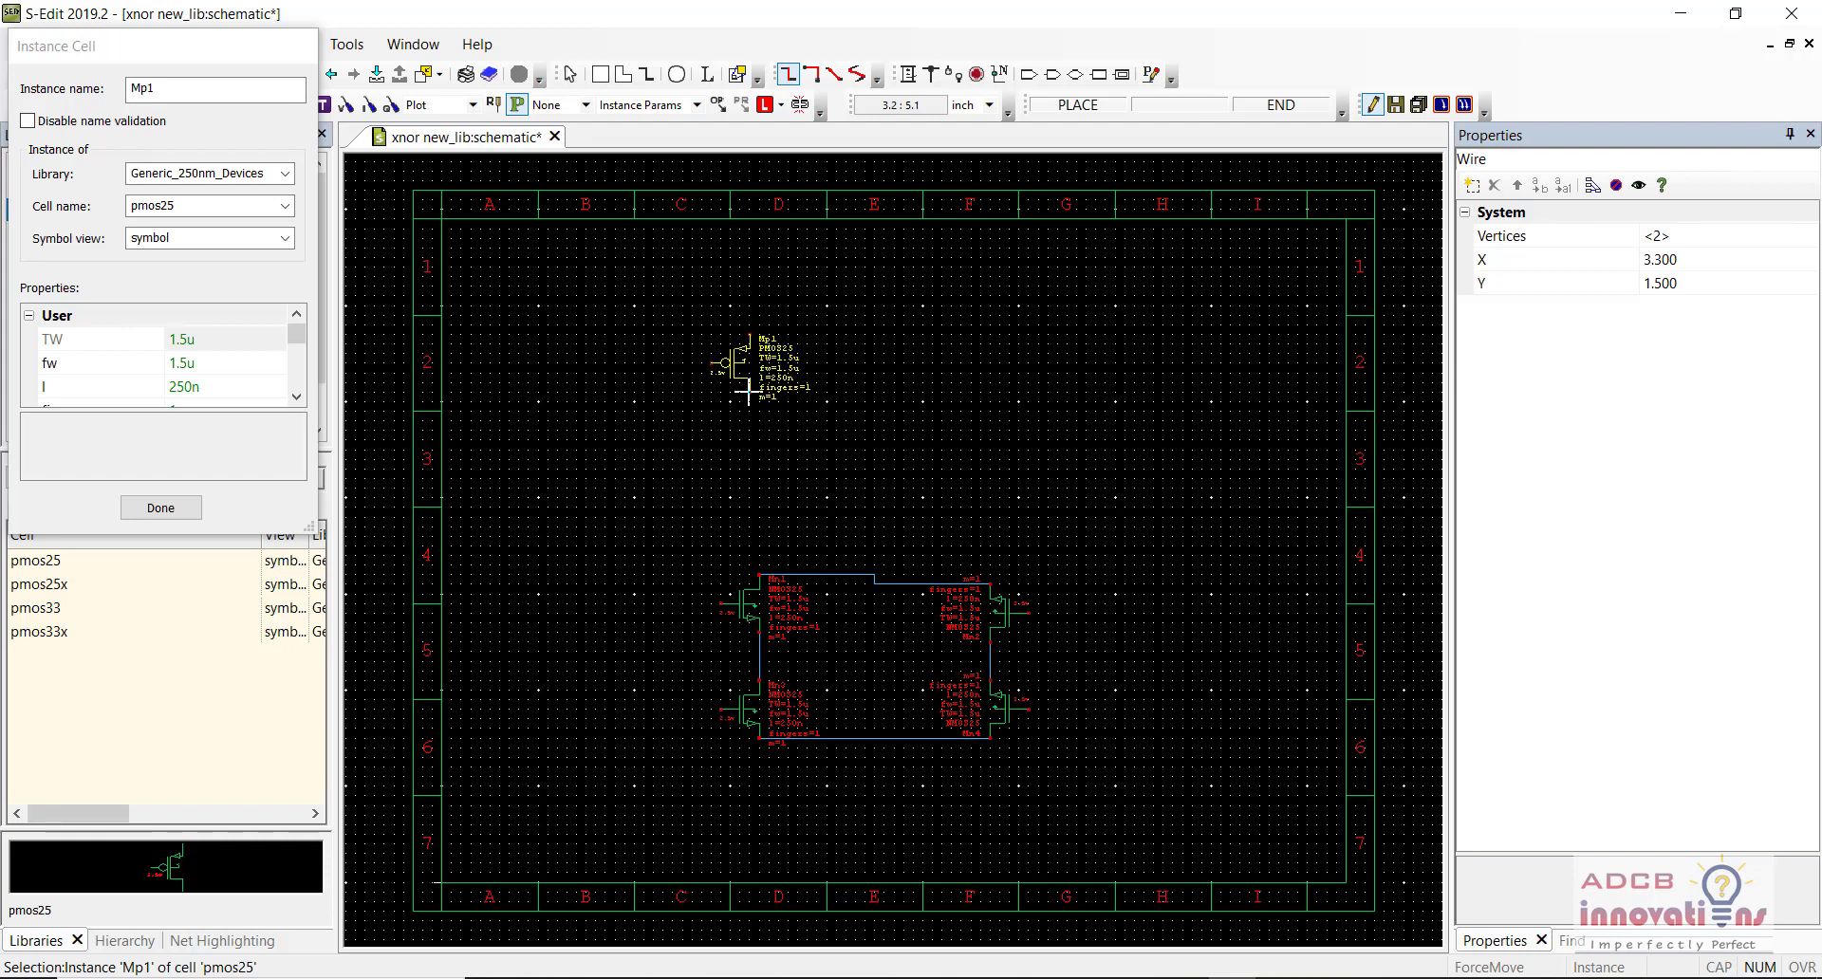
click(758, 391)
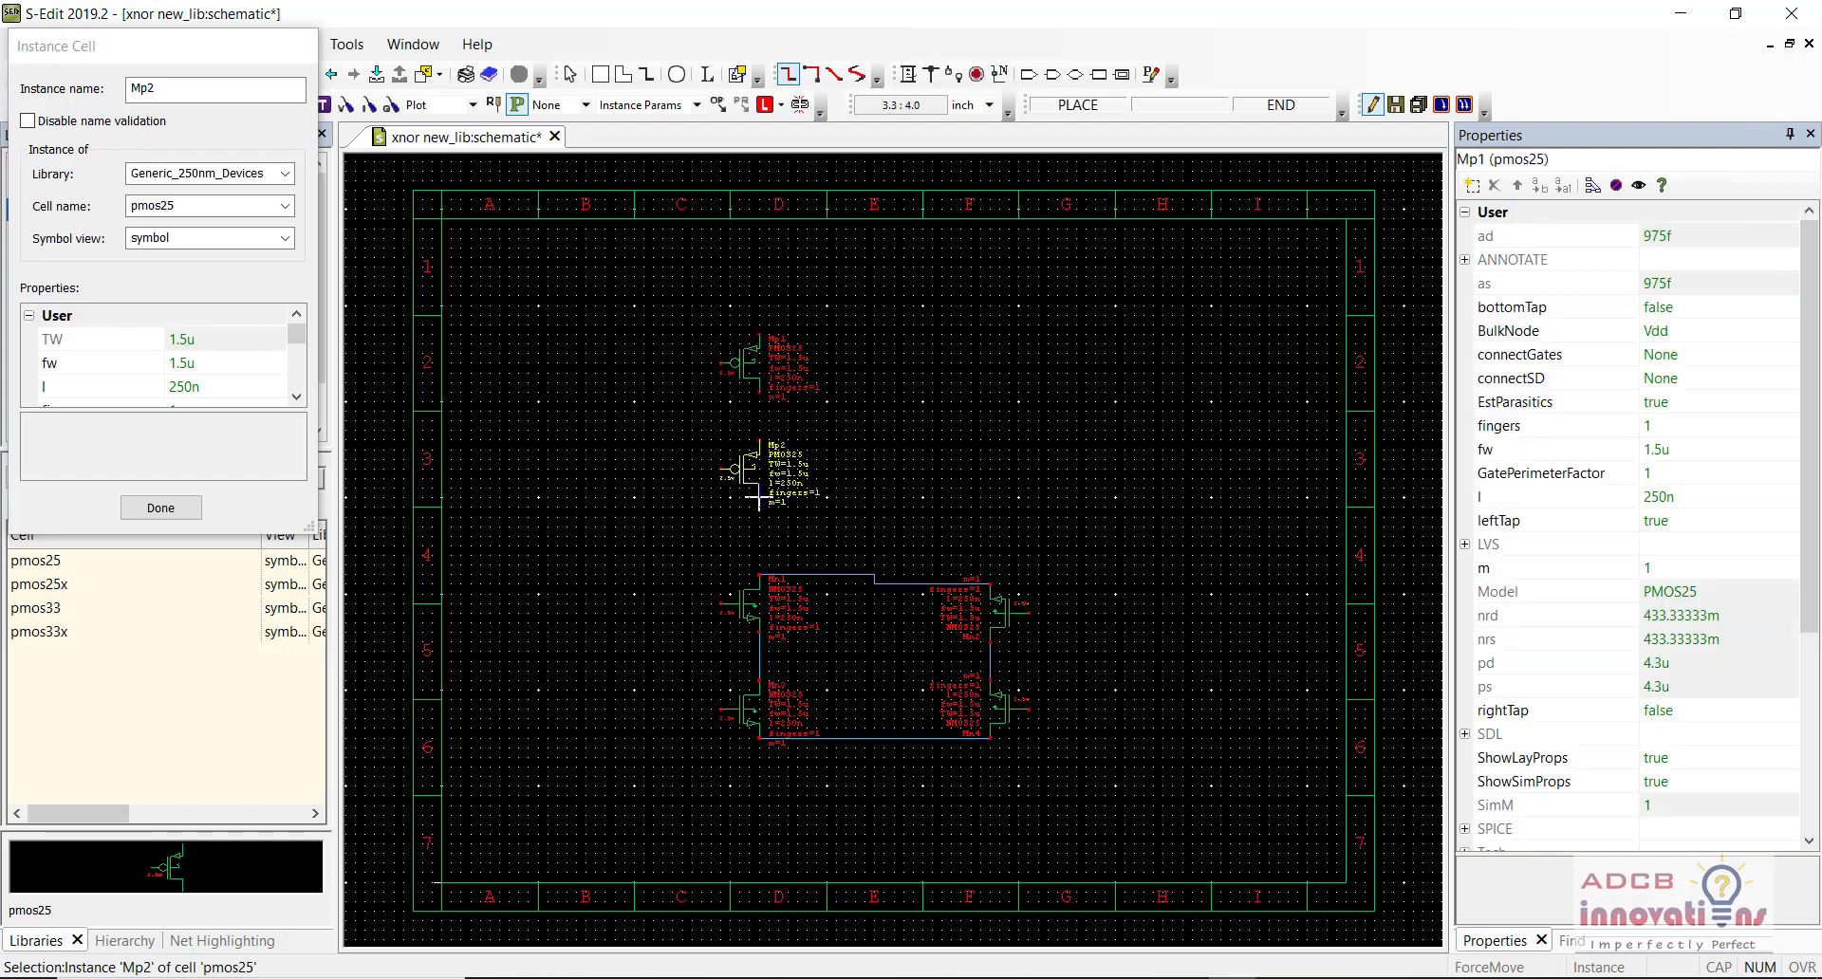
click(758, 496)
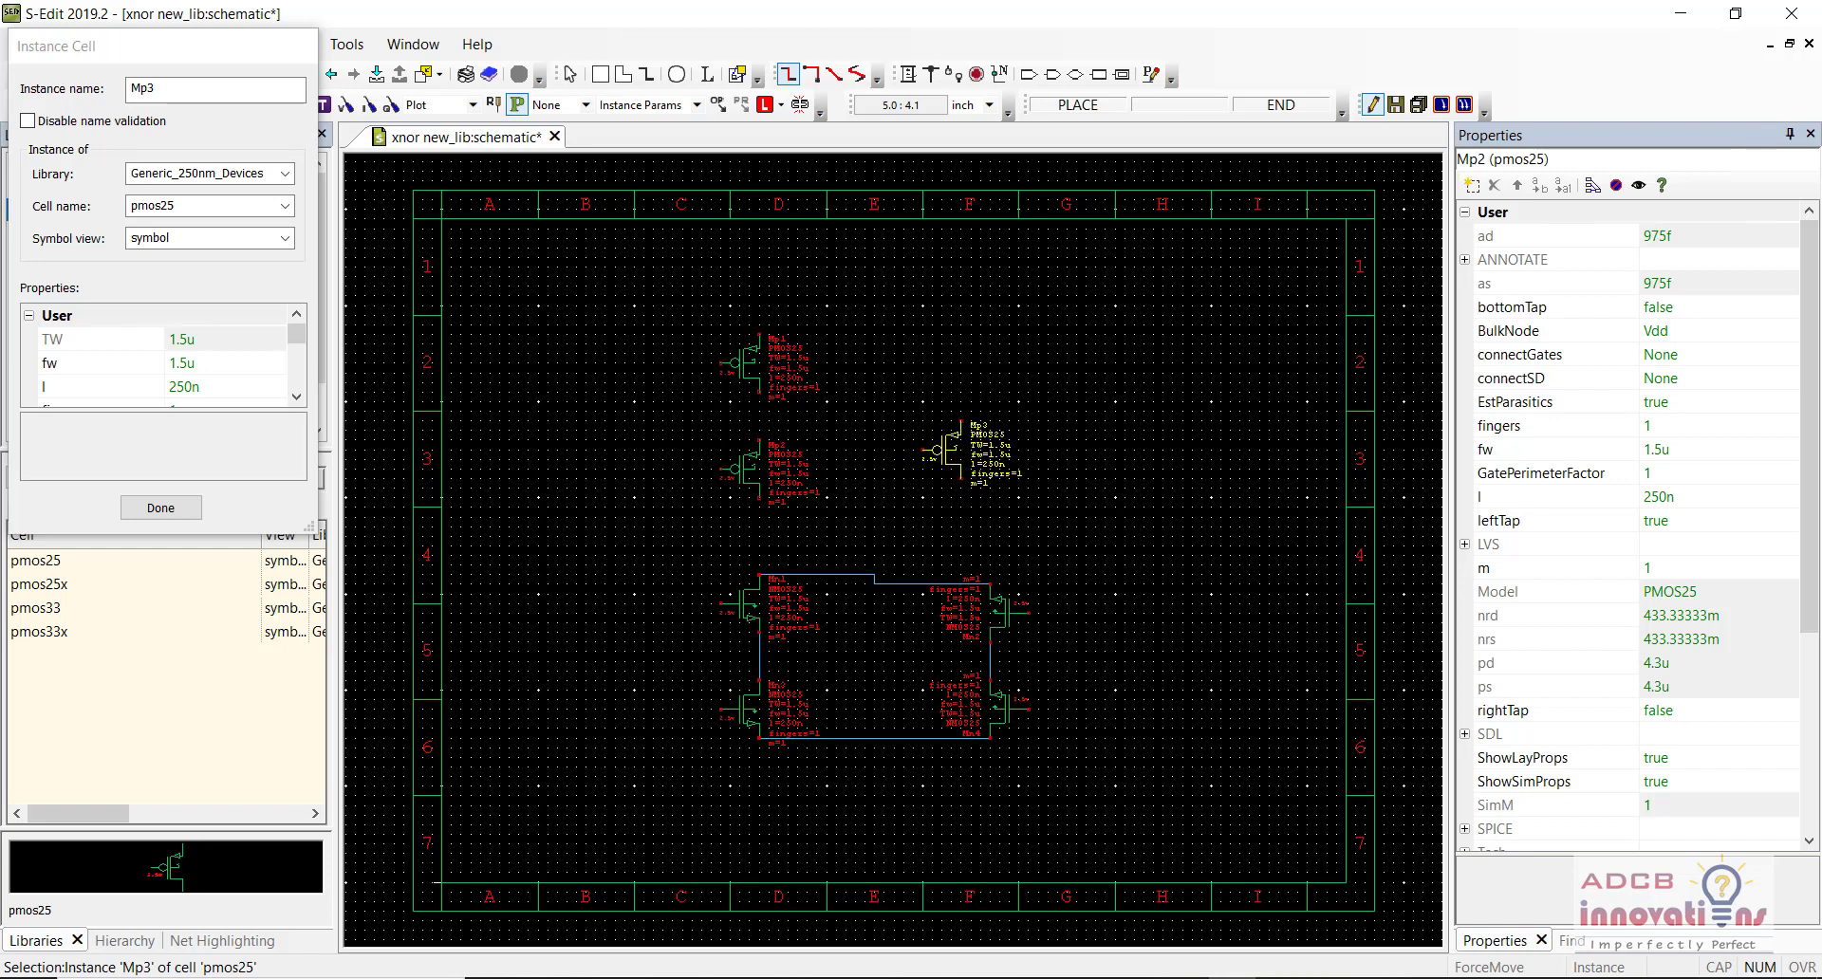
Step: Place two more pmos25 instances rotated 180 degrees on the right side, level with the left PMOS pair, and finish placing
key(r)
key(r)
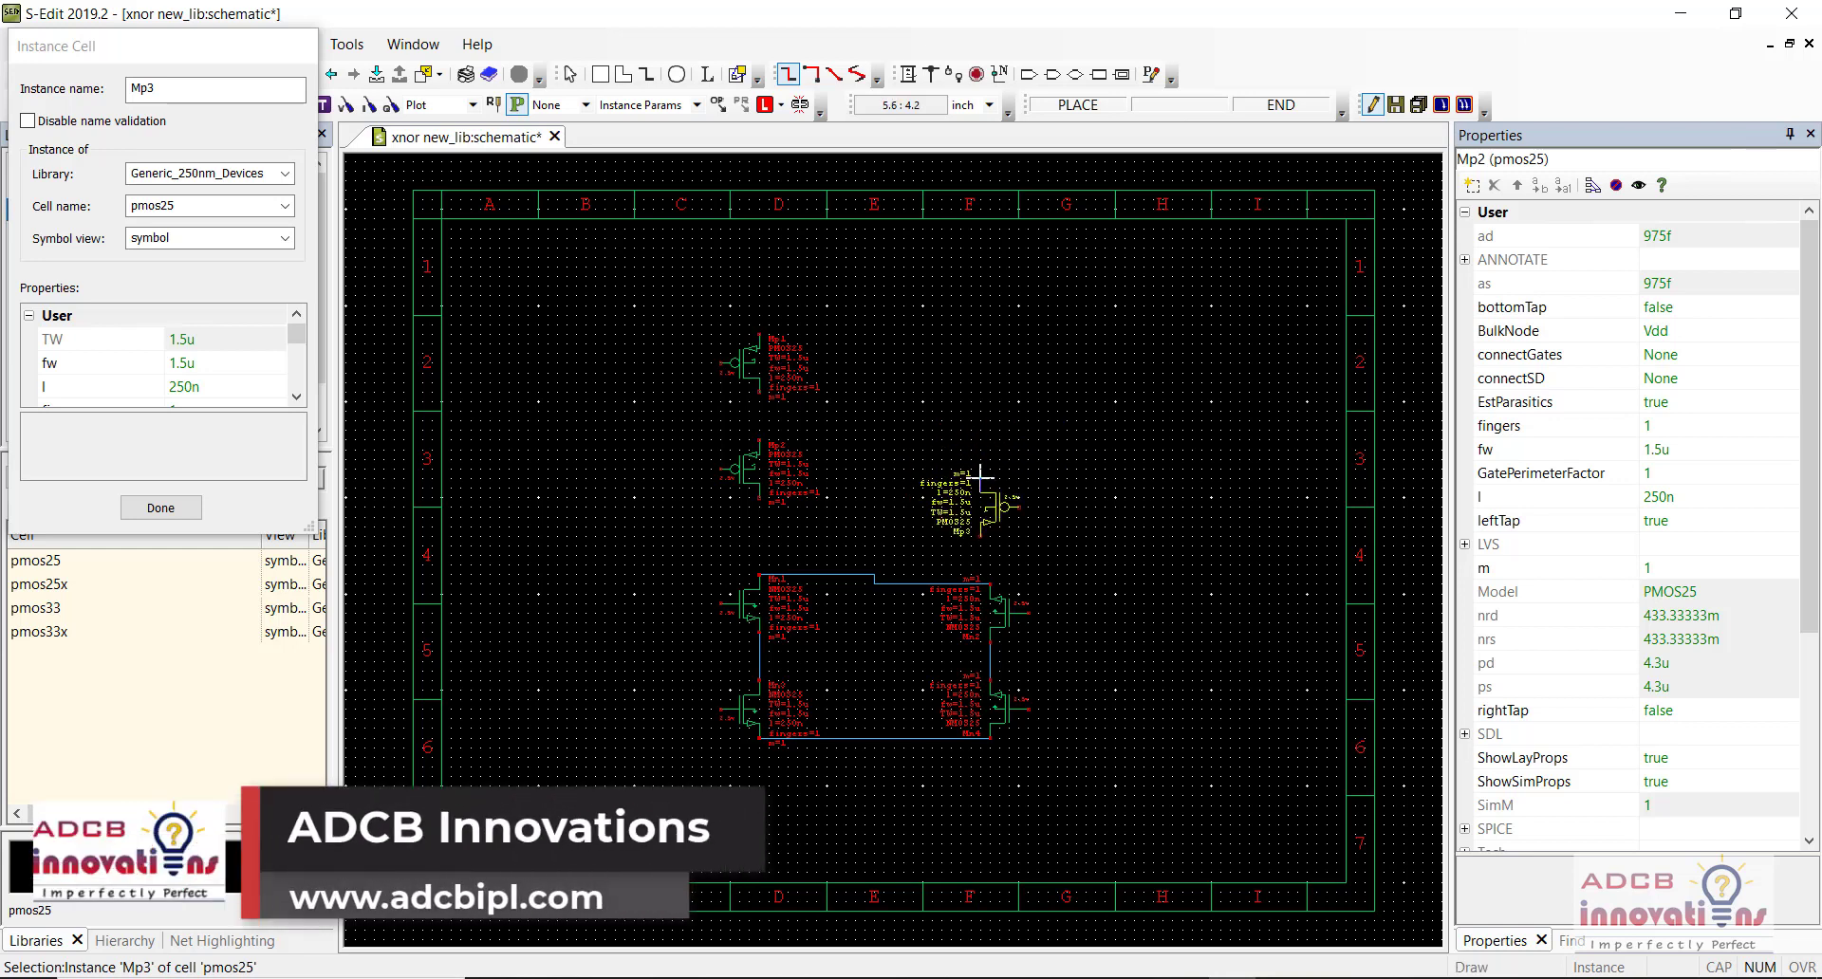
click(980, 436)
click(980, 328)
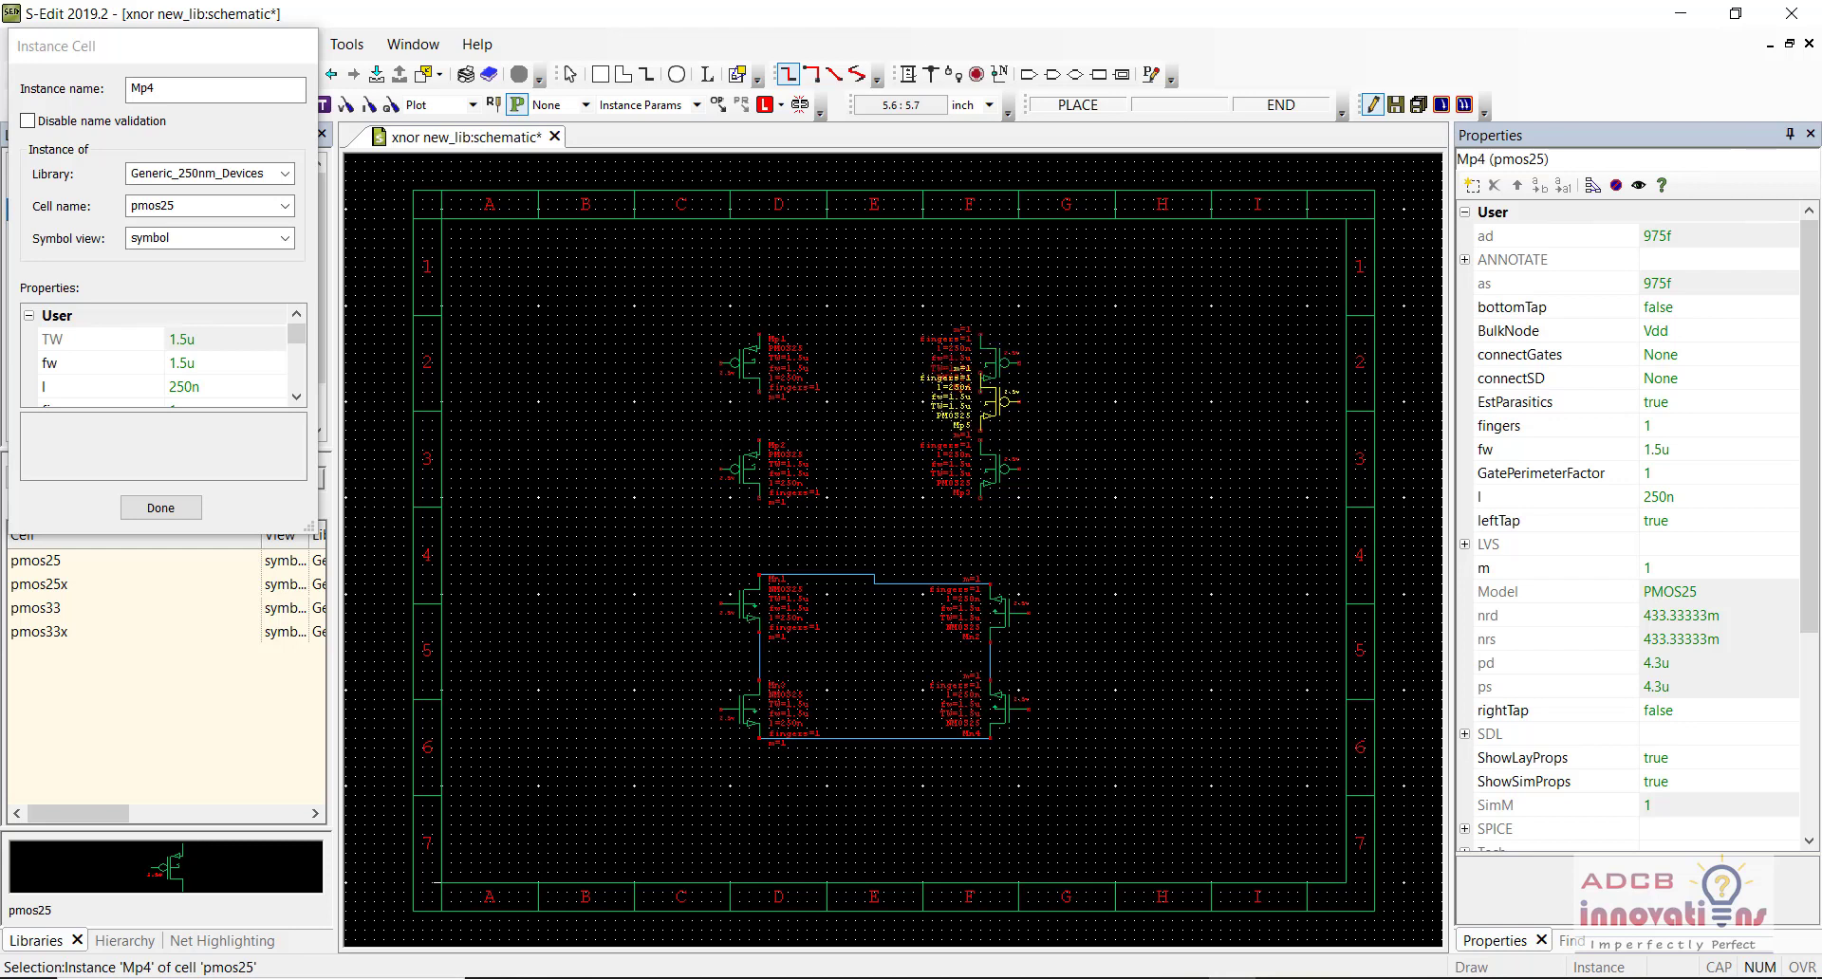
key(Escape)
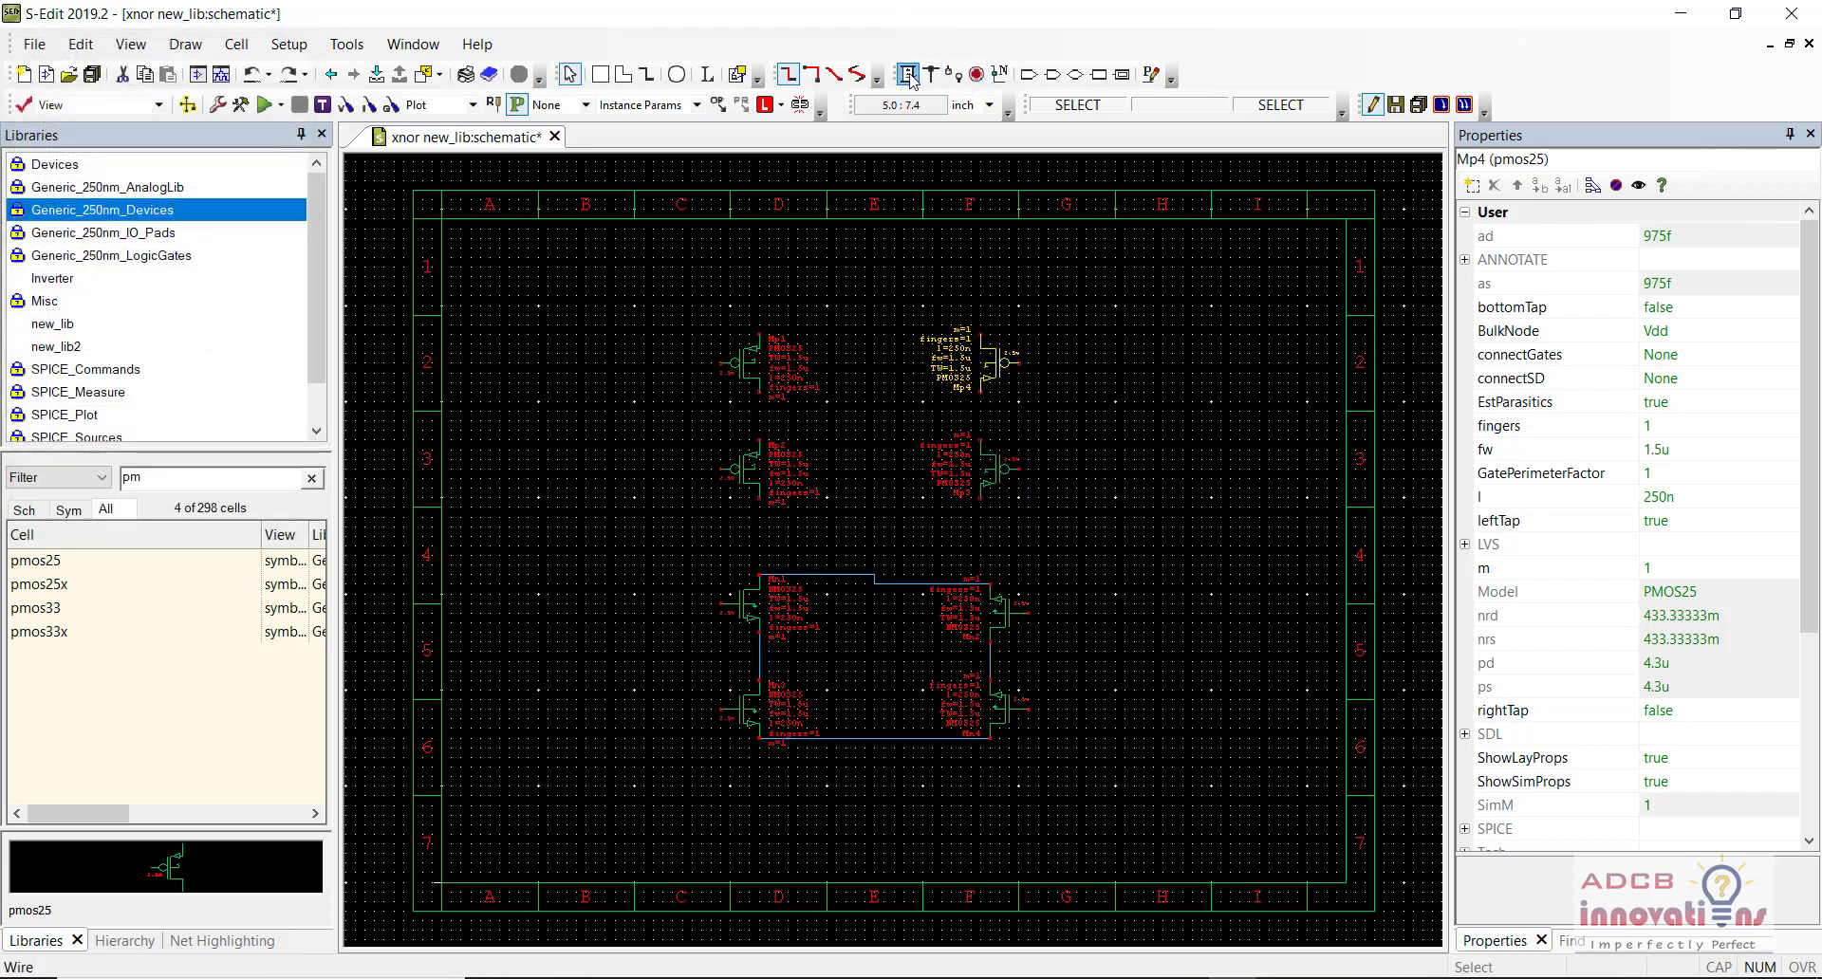
Step: Wire the PMOS transistors in series on both sides and join the two branches at their top and bottom terminals
click(907, 75)
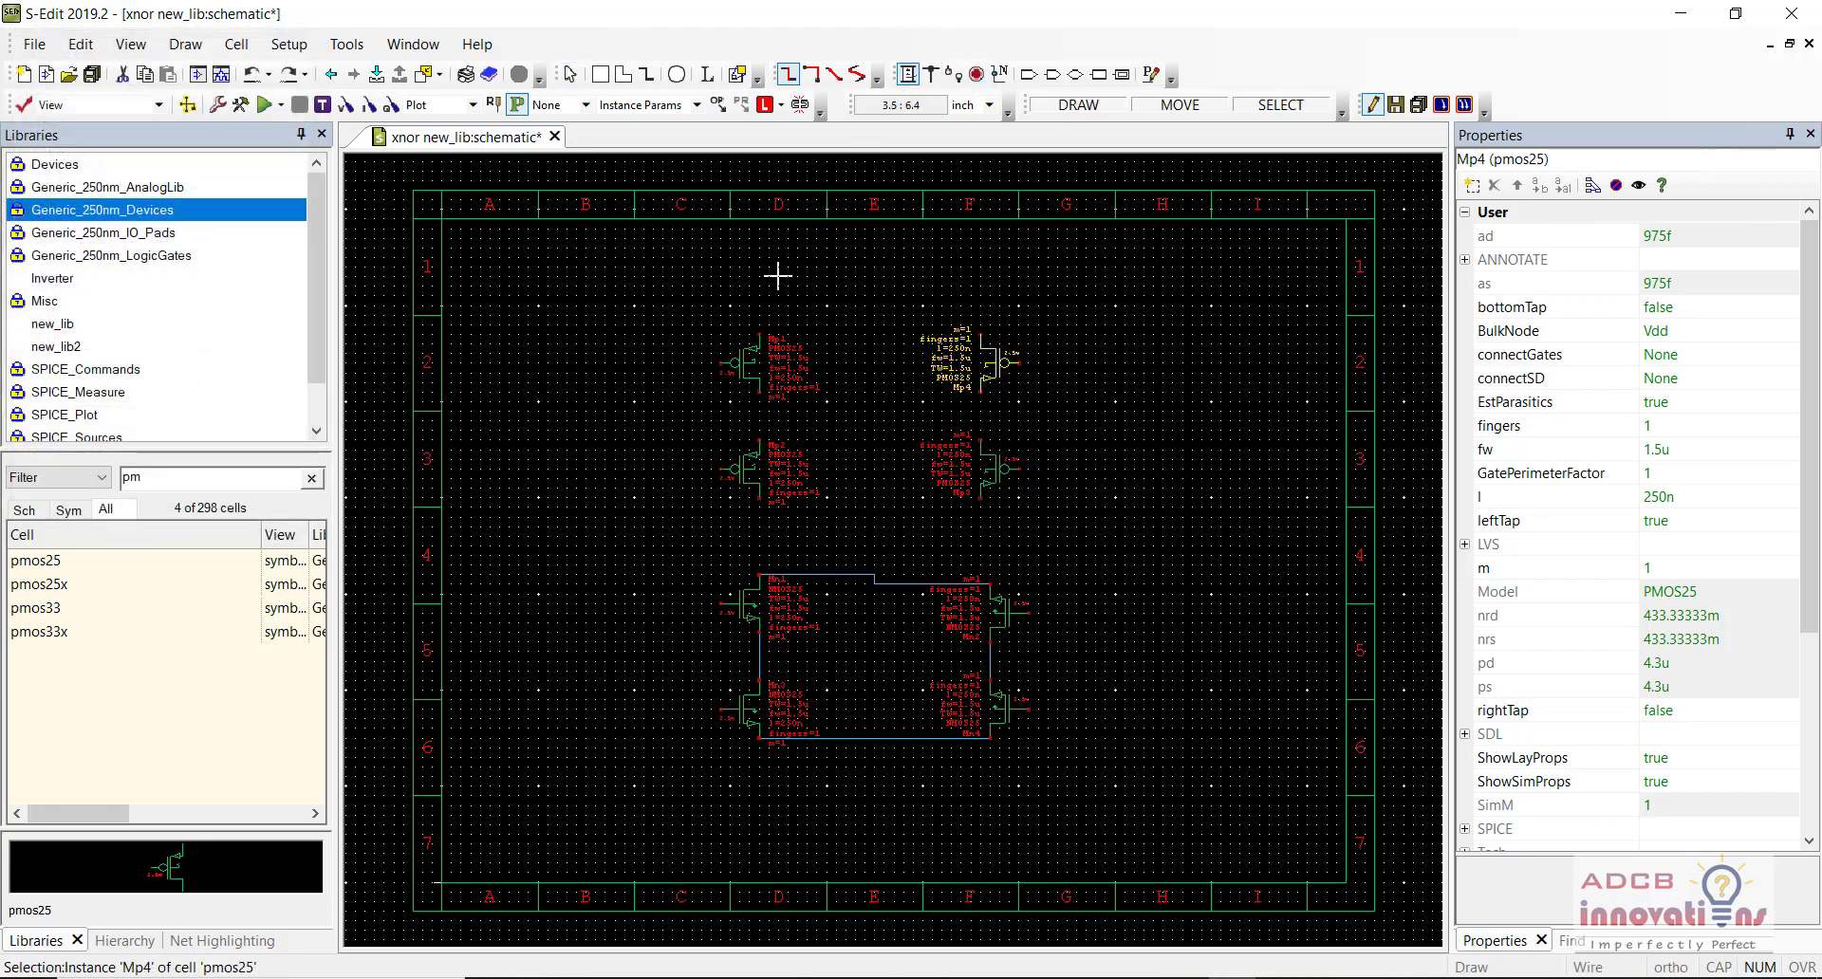
click(758, 334)
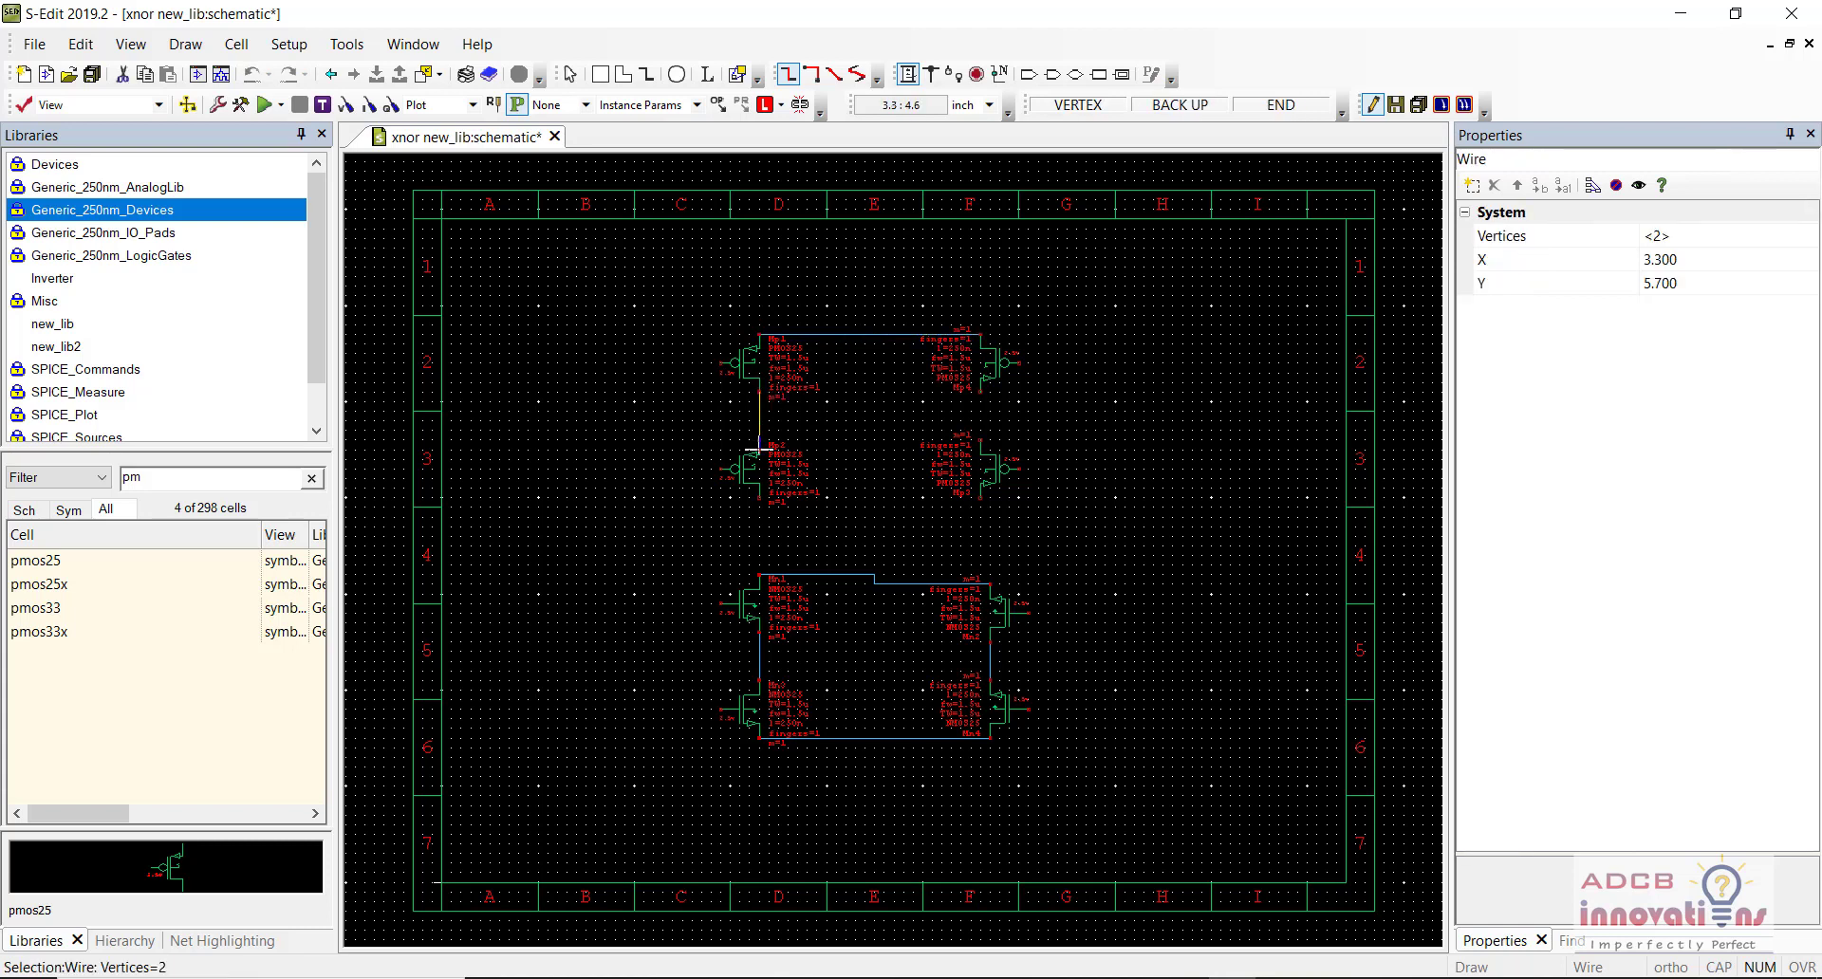
click(759, 444)
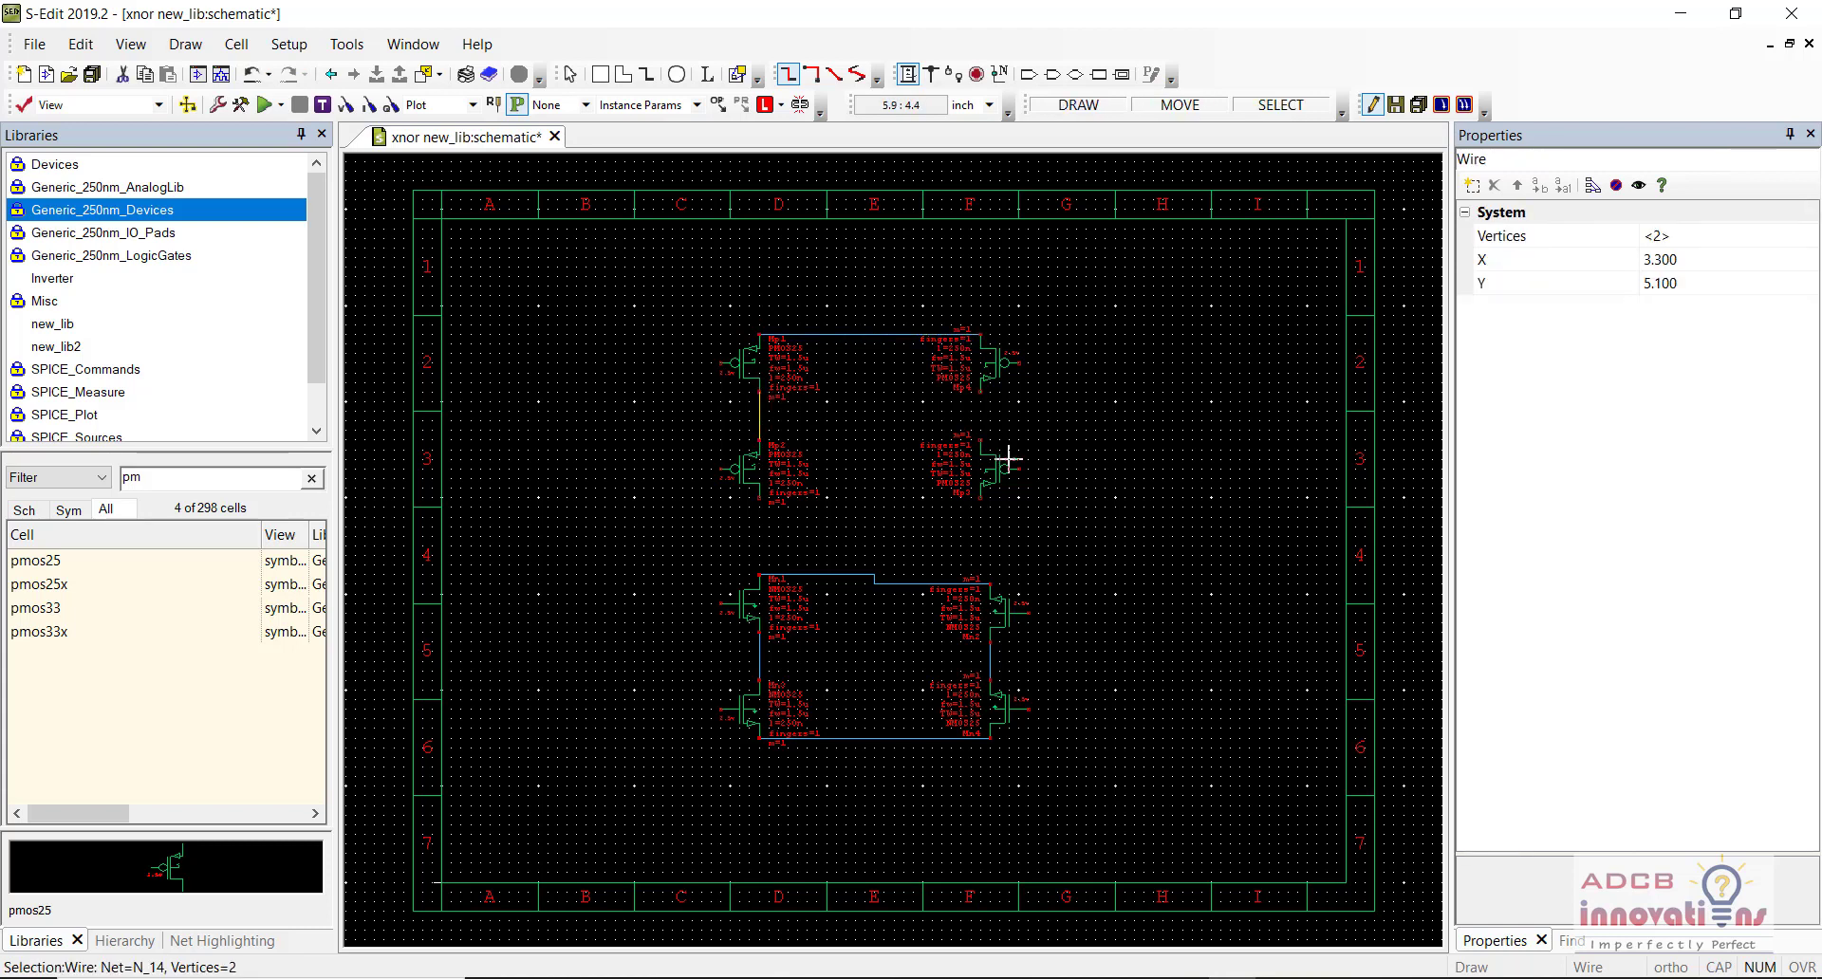
click(980, 390)
click(980, 439)
drag(760, 500, 918, 508)
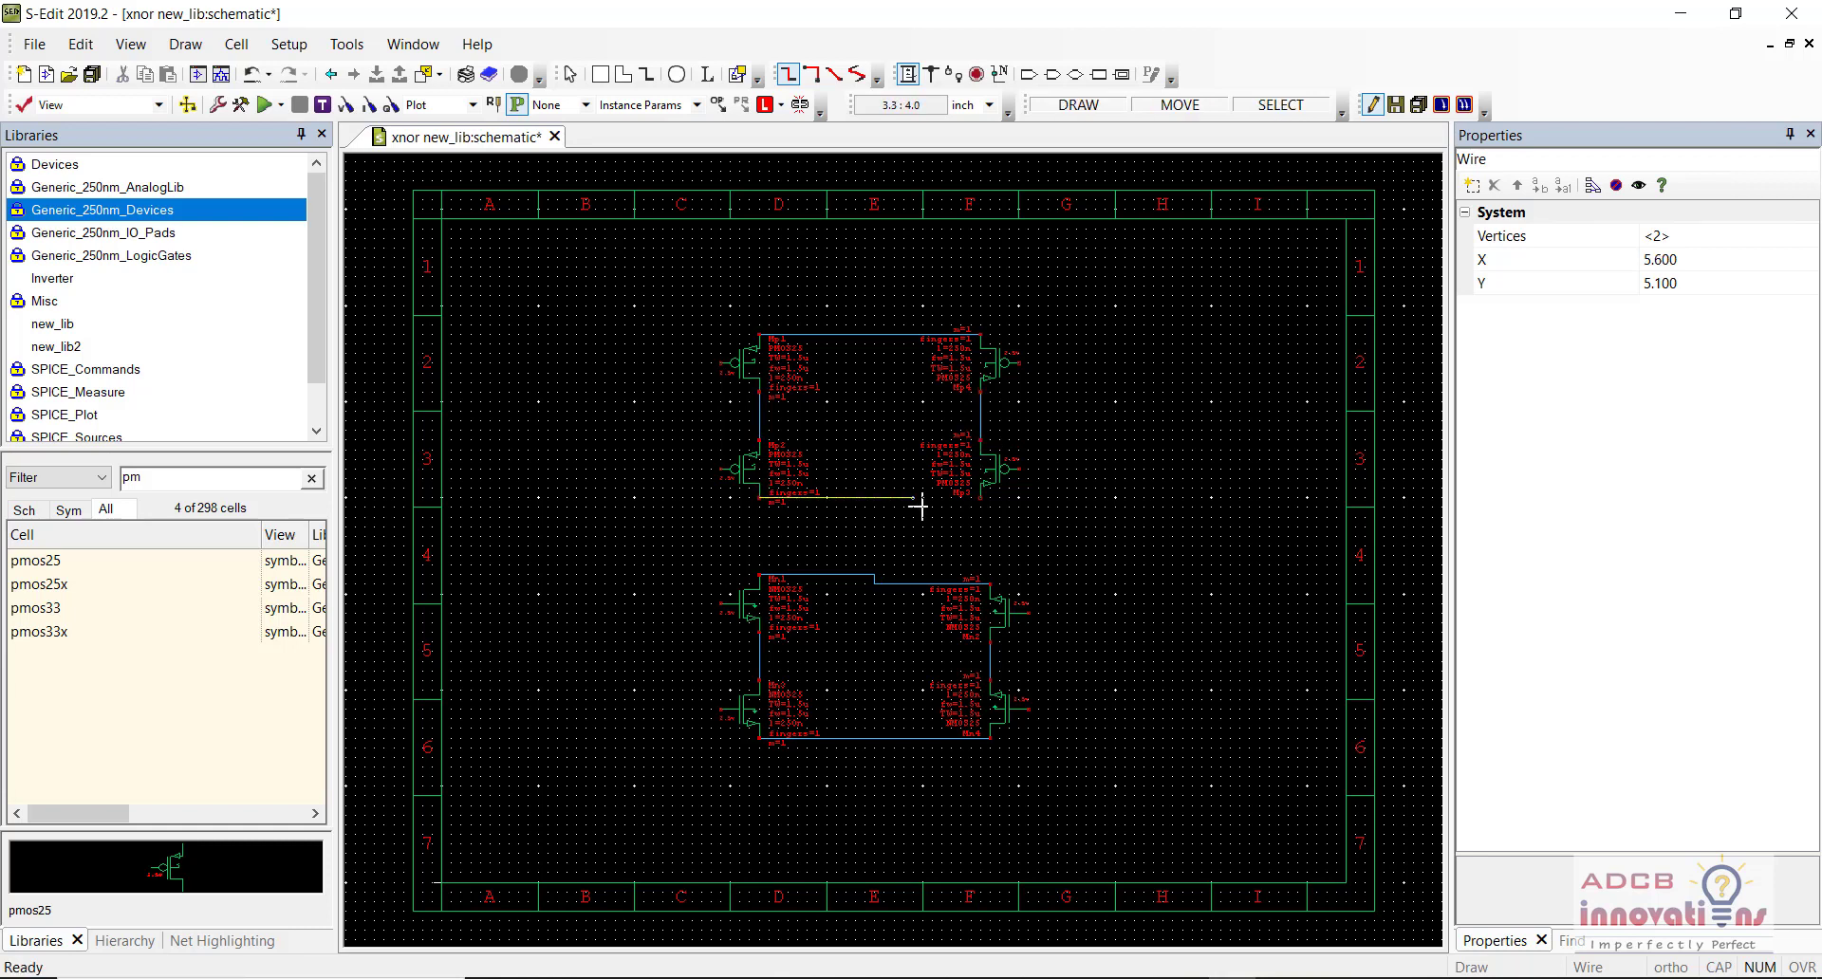
click(980, 498)
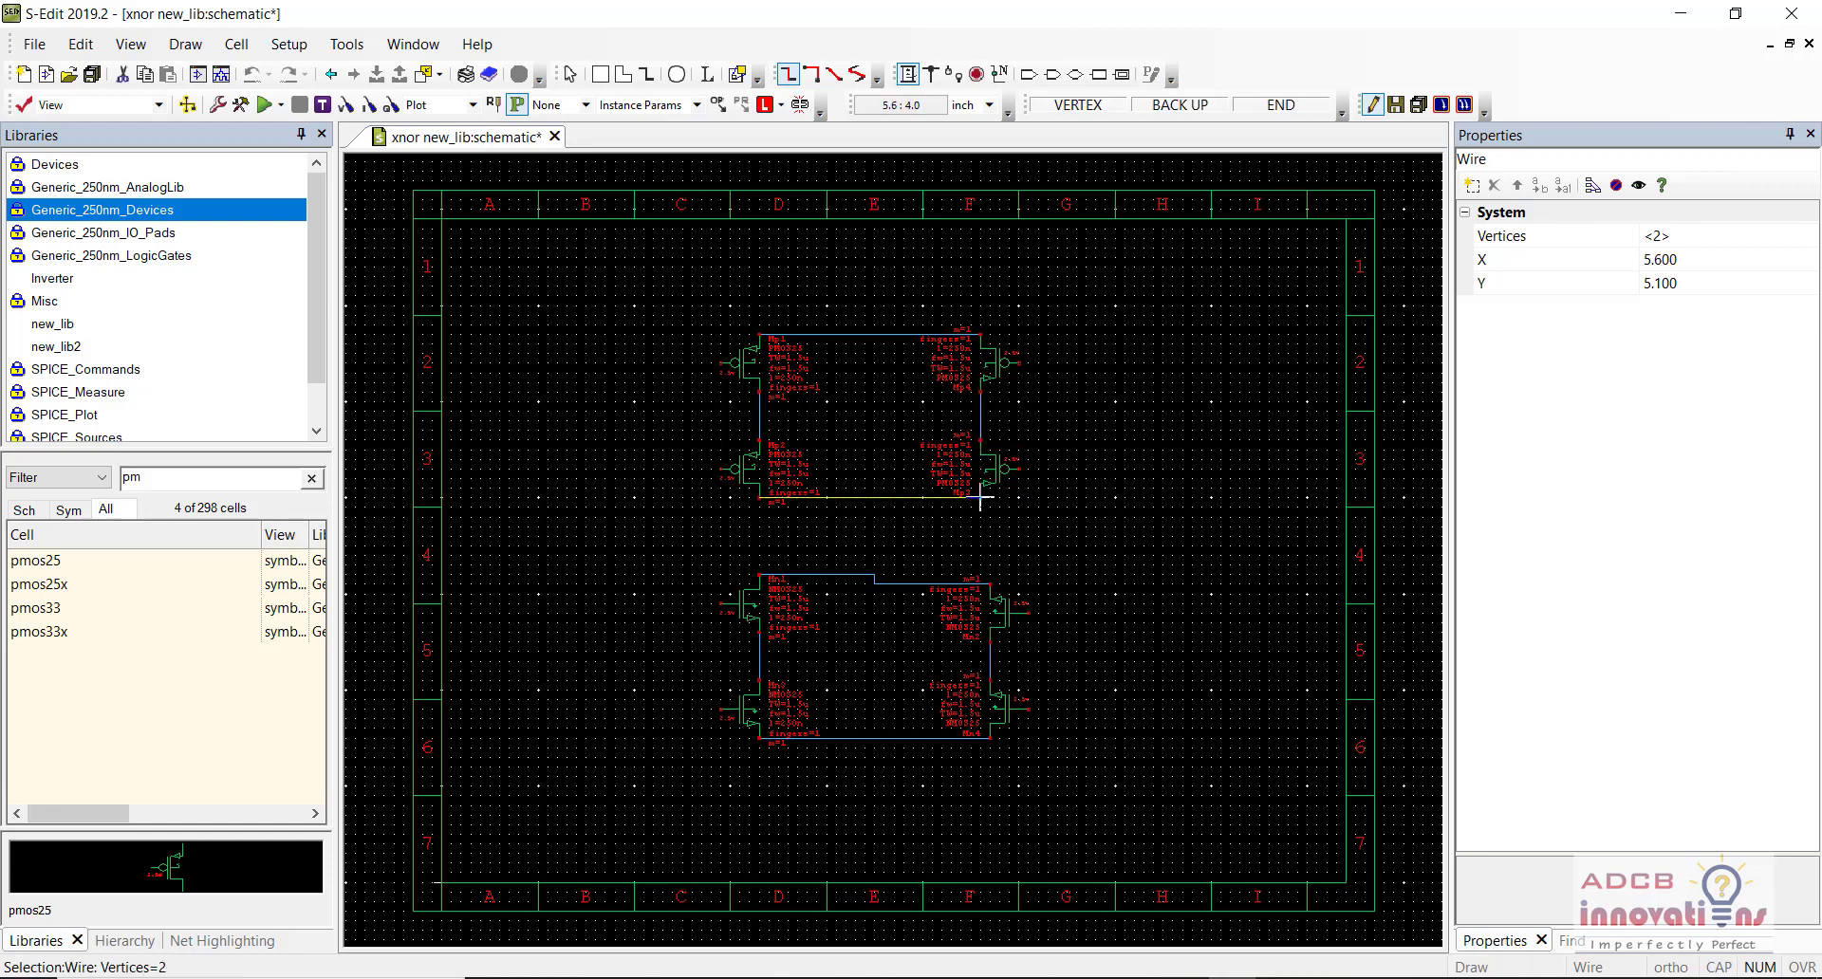
Step: Wire the bottom of the PMOS network to the top of the NMOS network and branch an output wire about 2 inches long to the right
click(873, 498)
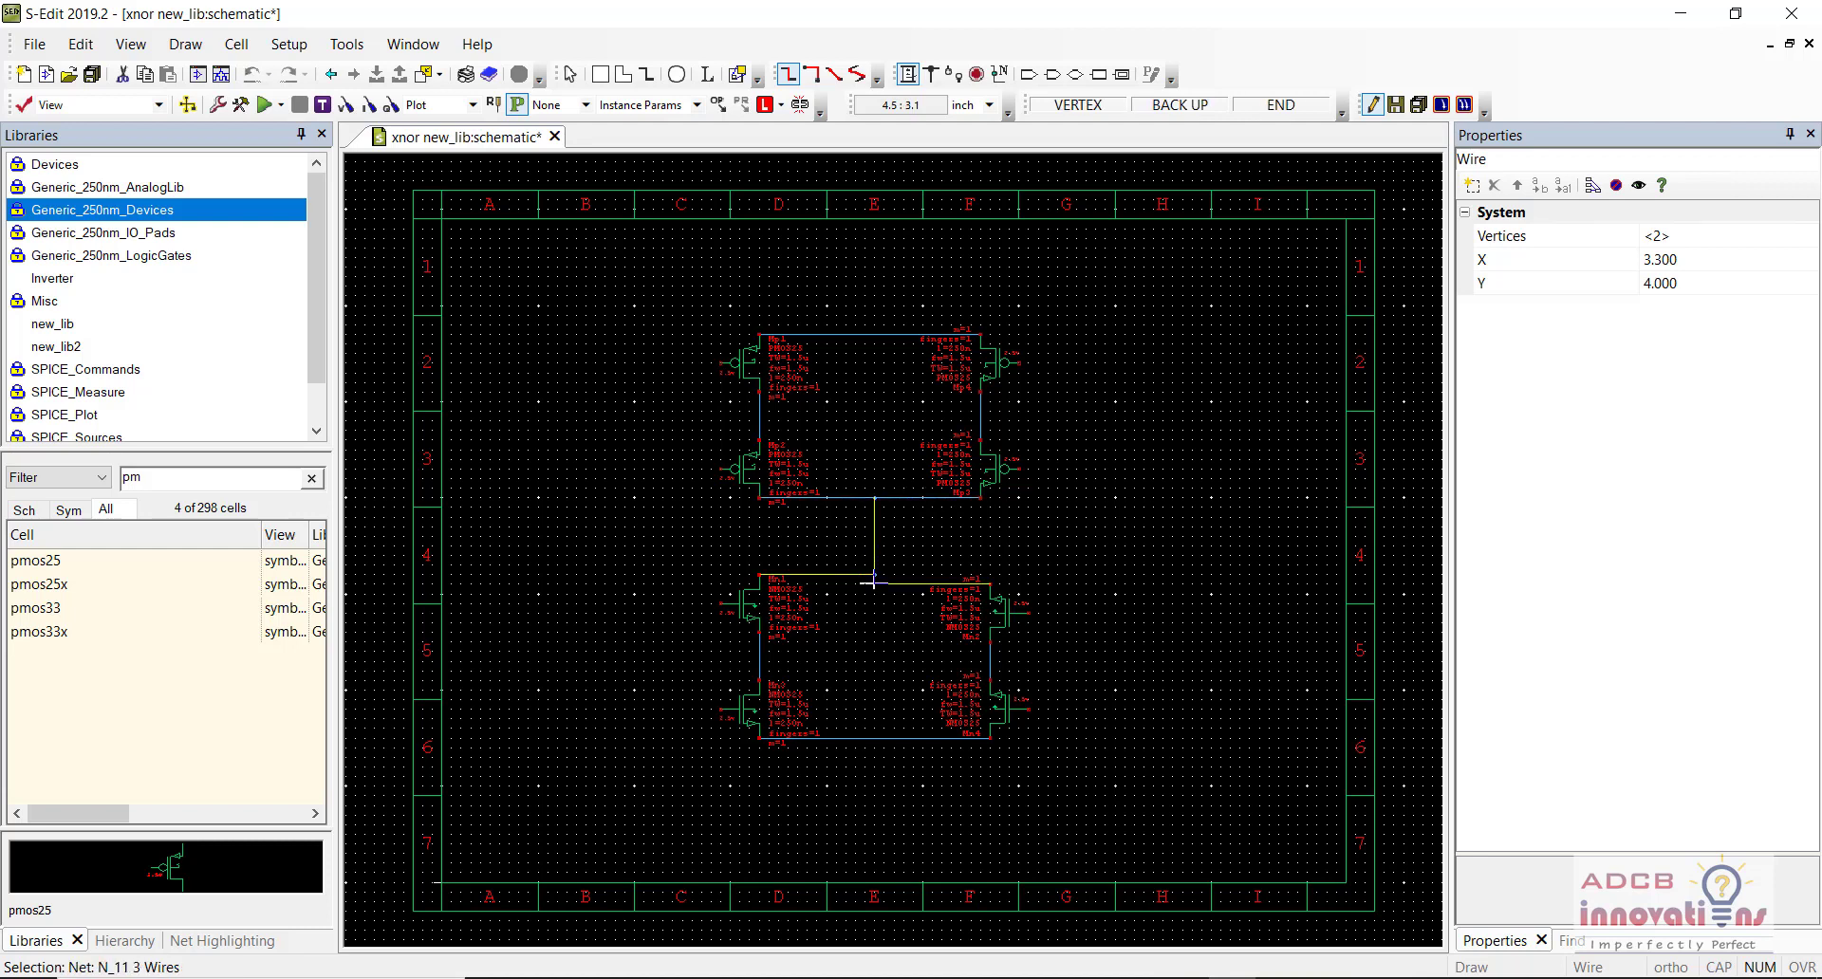
click(873, 576)
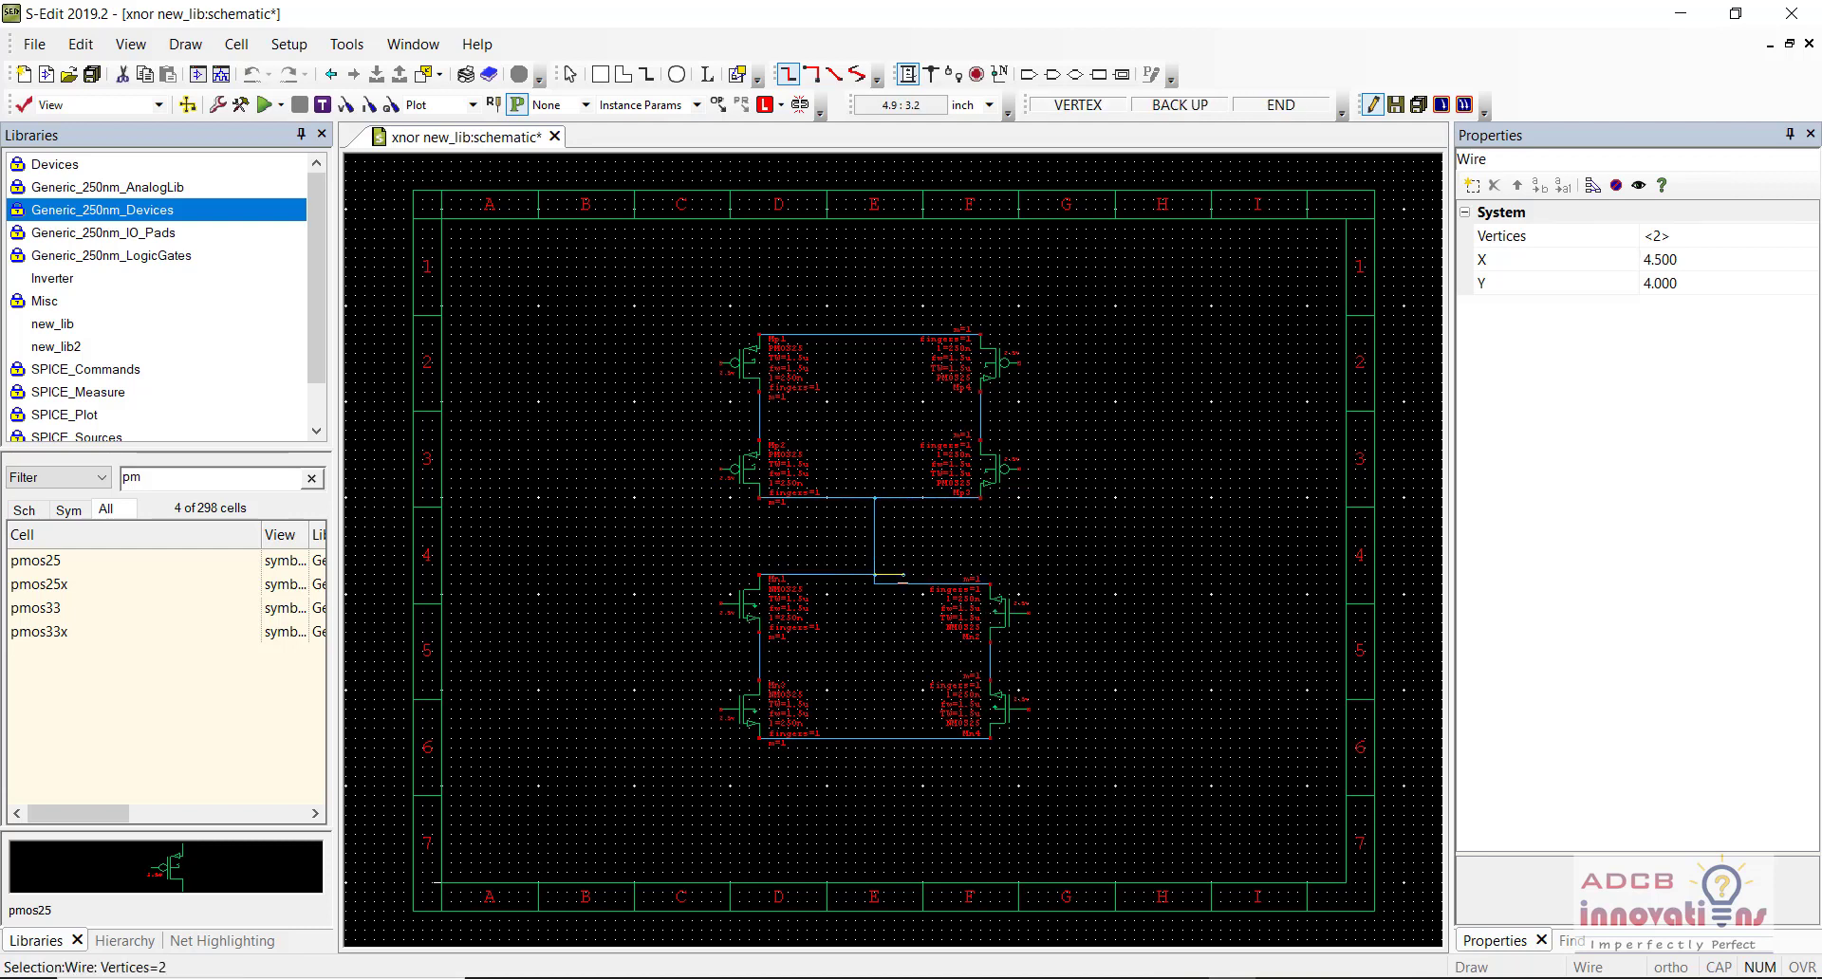
click(873, 536)
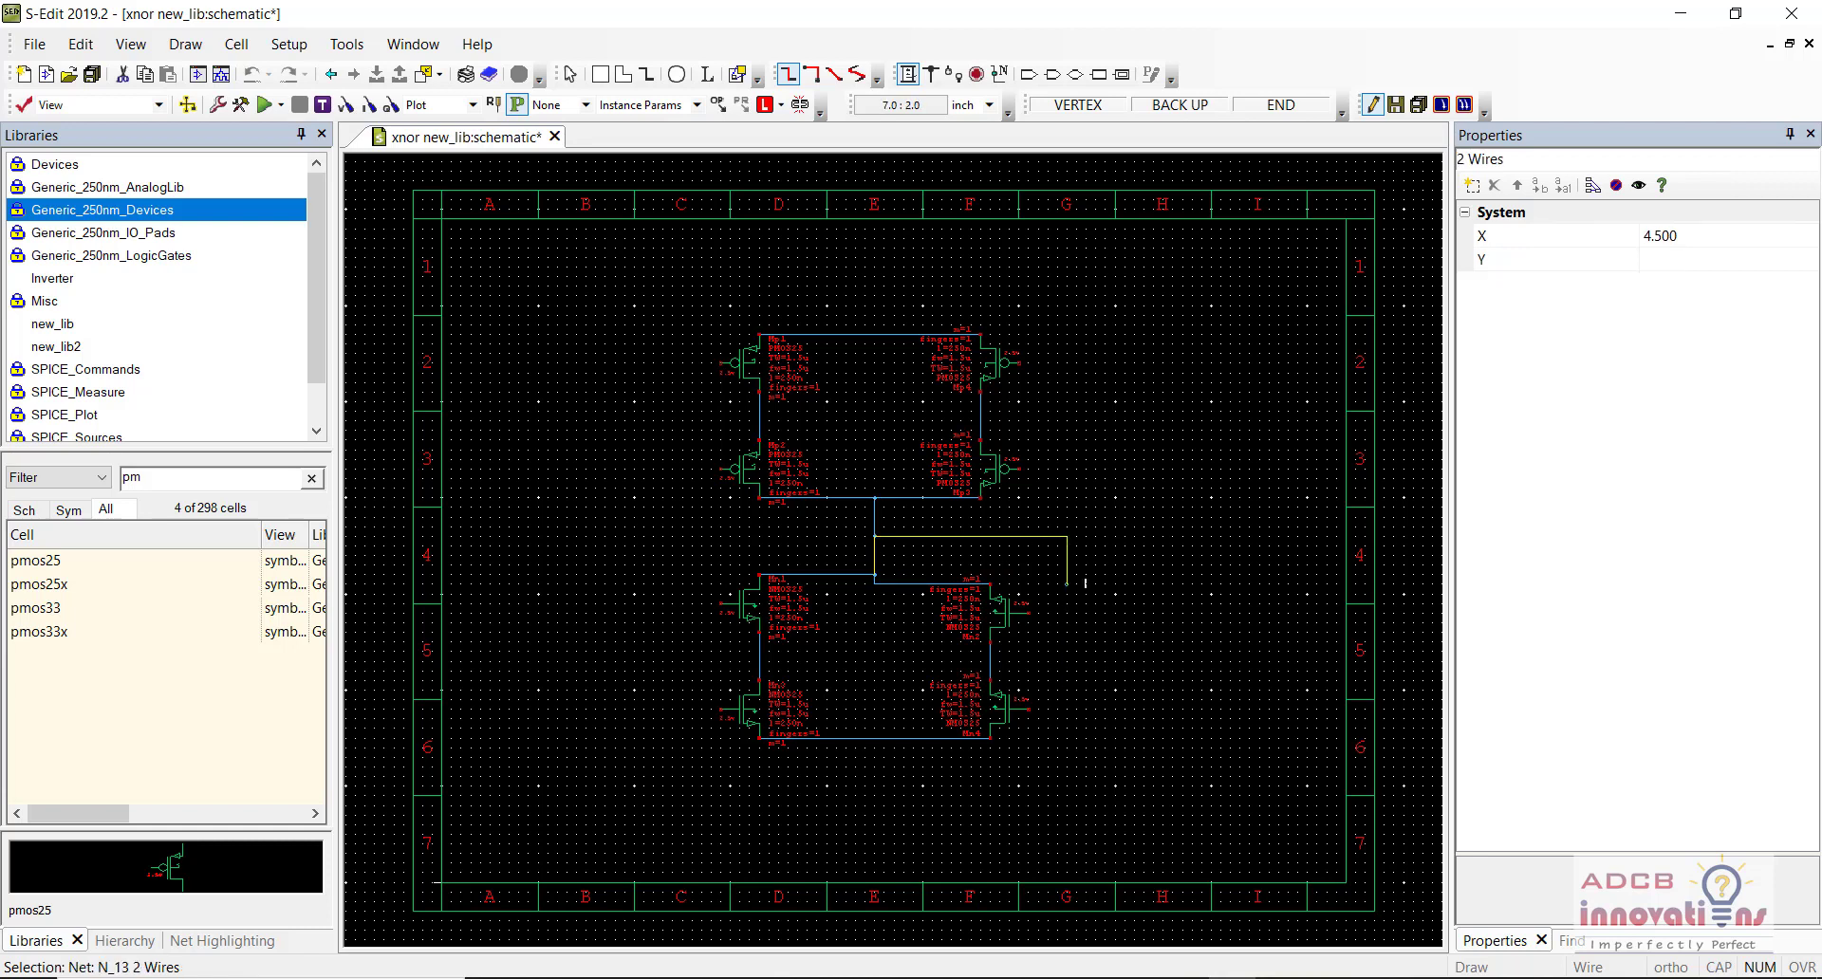
right_click(1066, 536)
key(Escape)
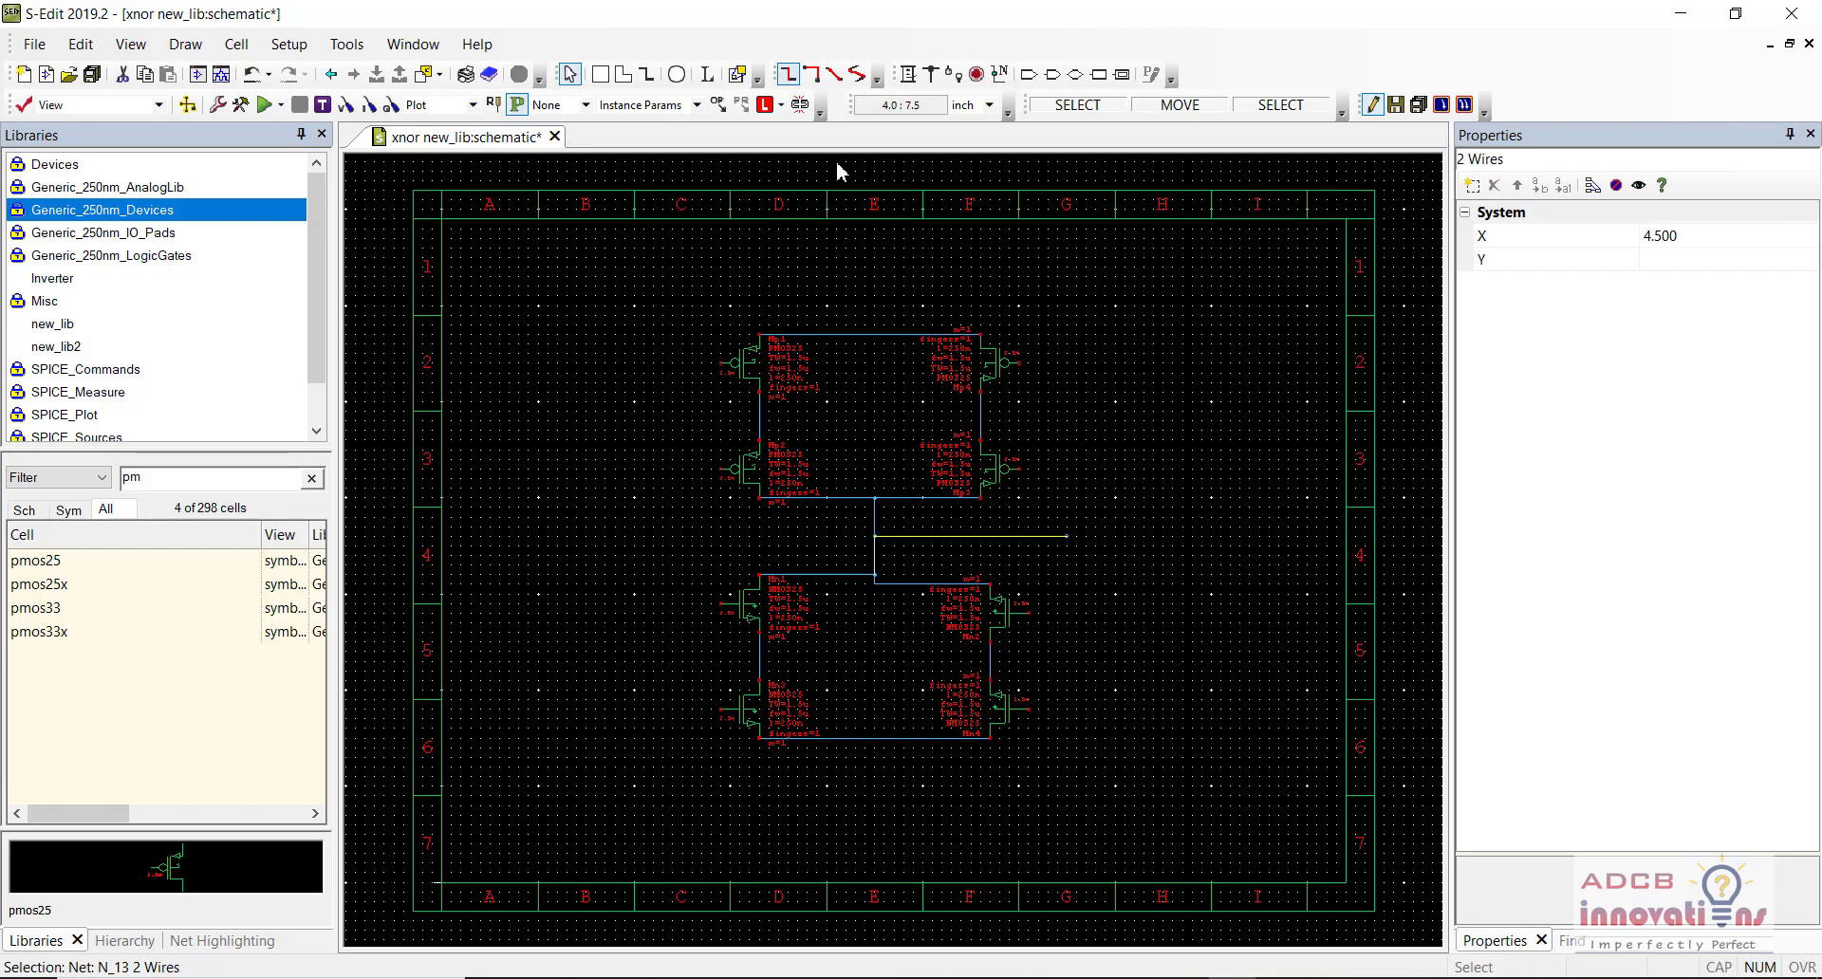
Step: Wire the gate of the upper-left PMOS around the left side to the gate of the upper-left NMOS
click(908, 74)
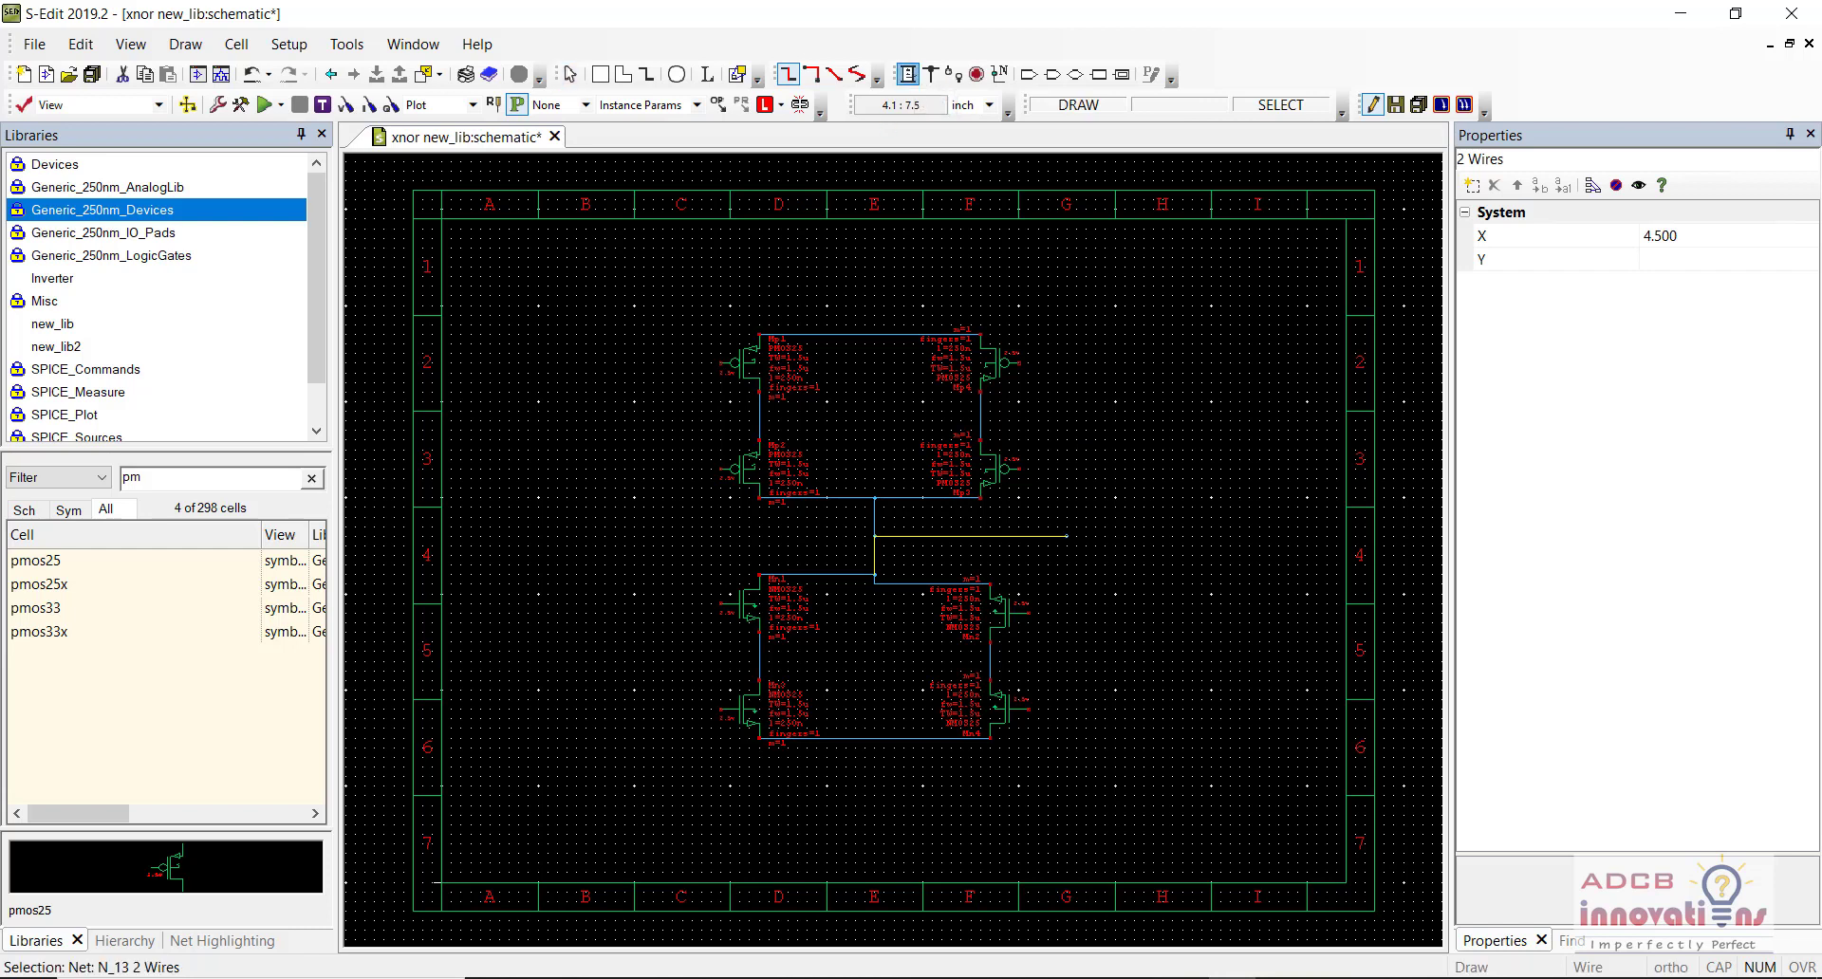
click(719, 361)
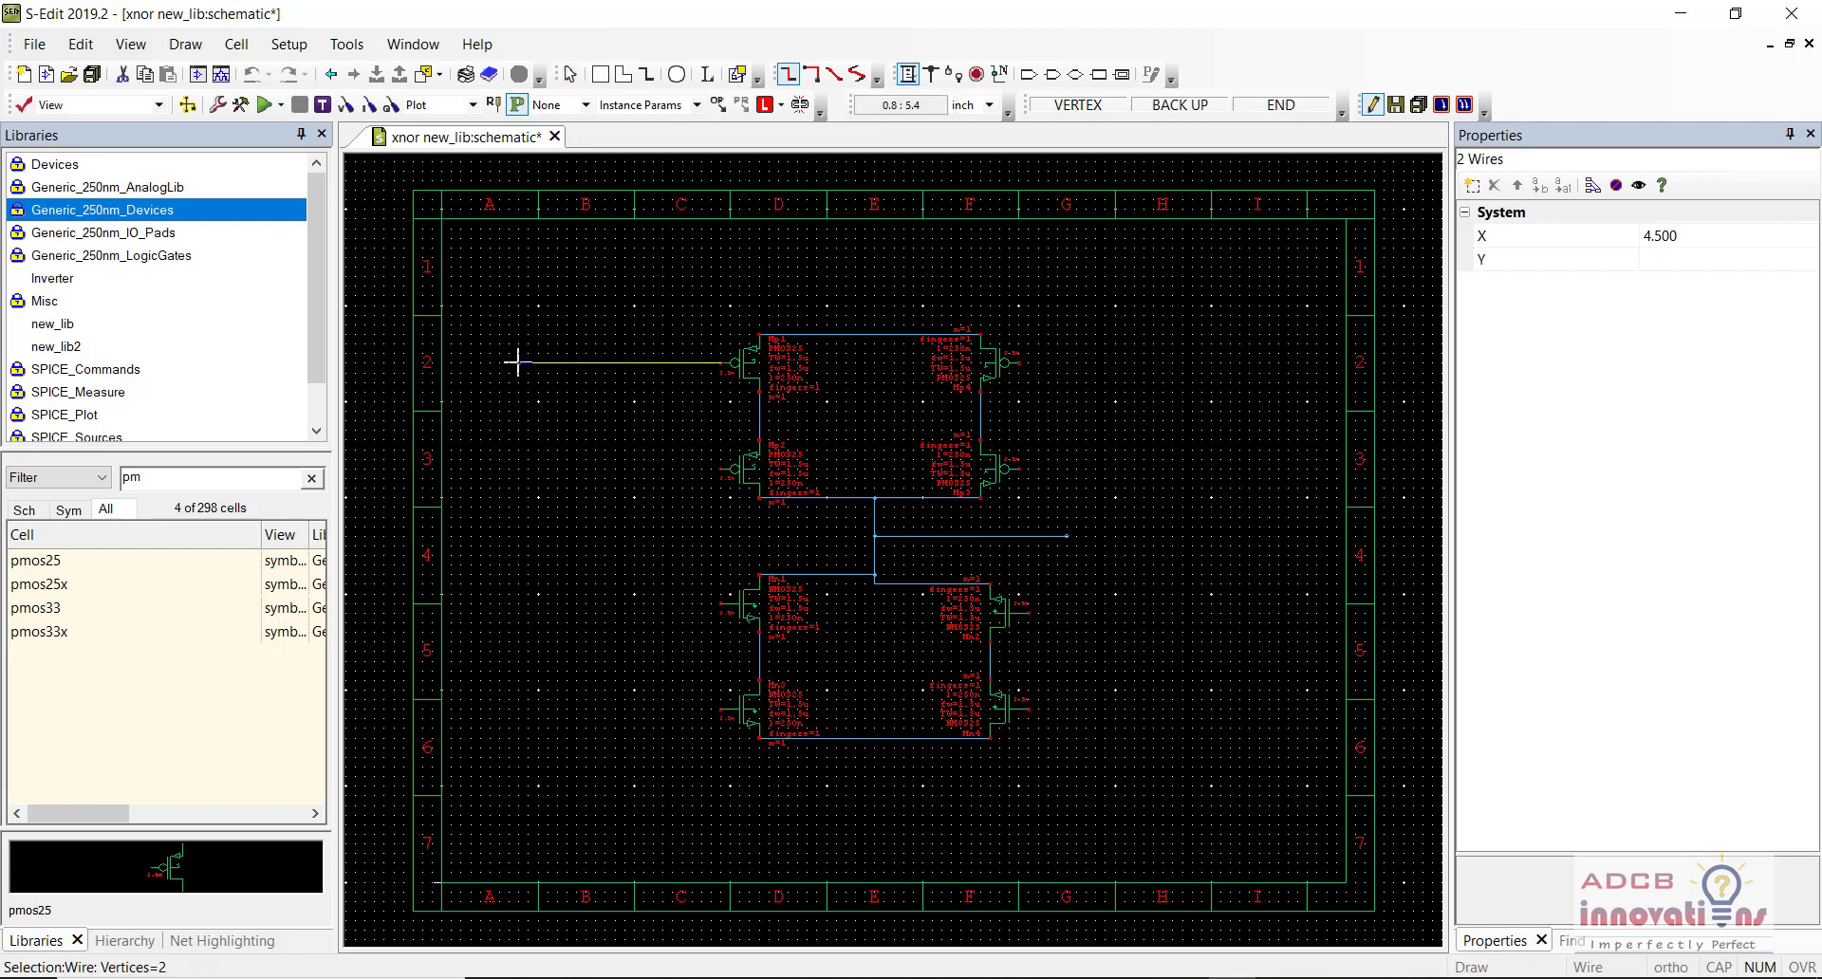
click(538, 594)
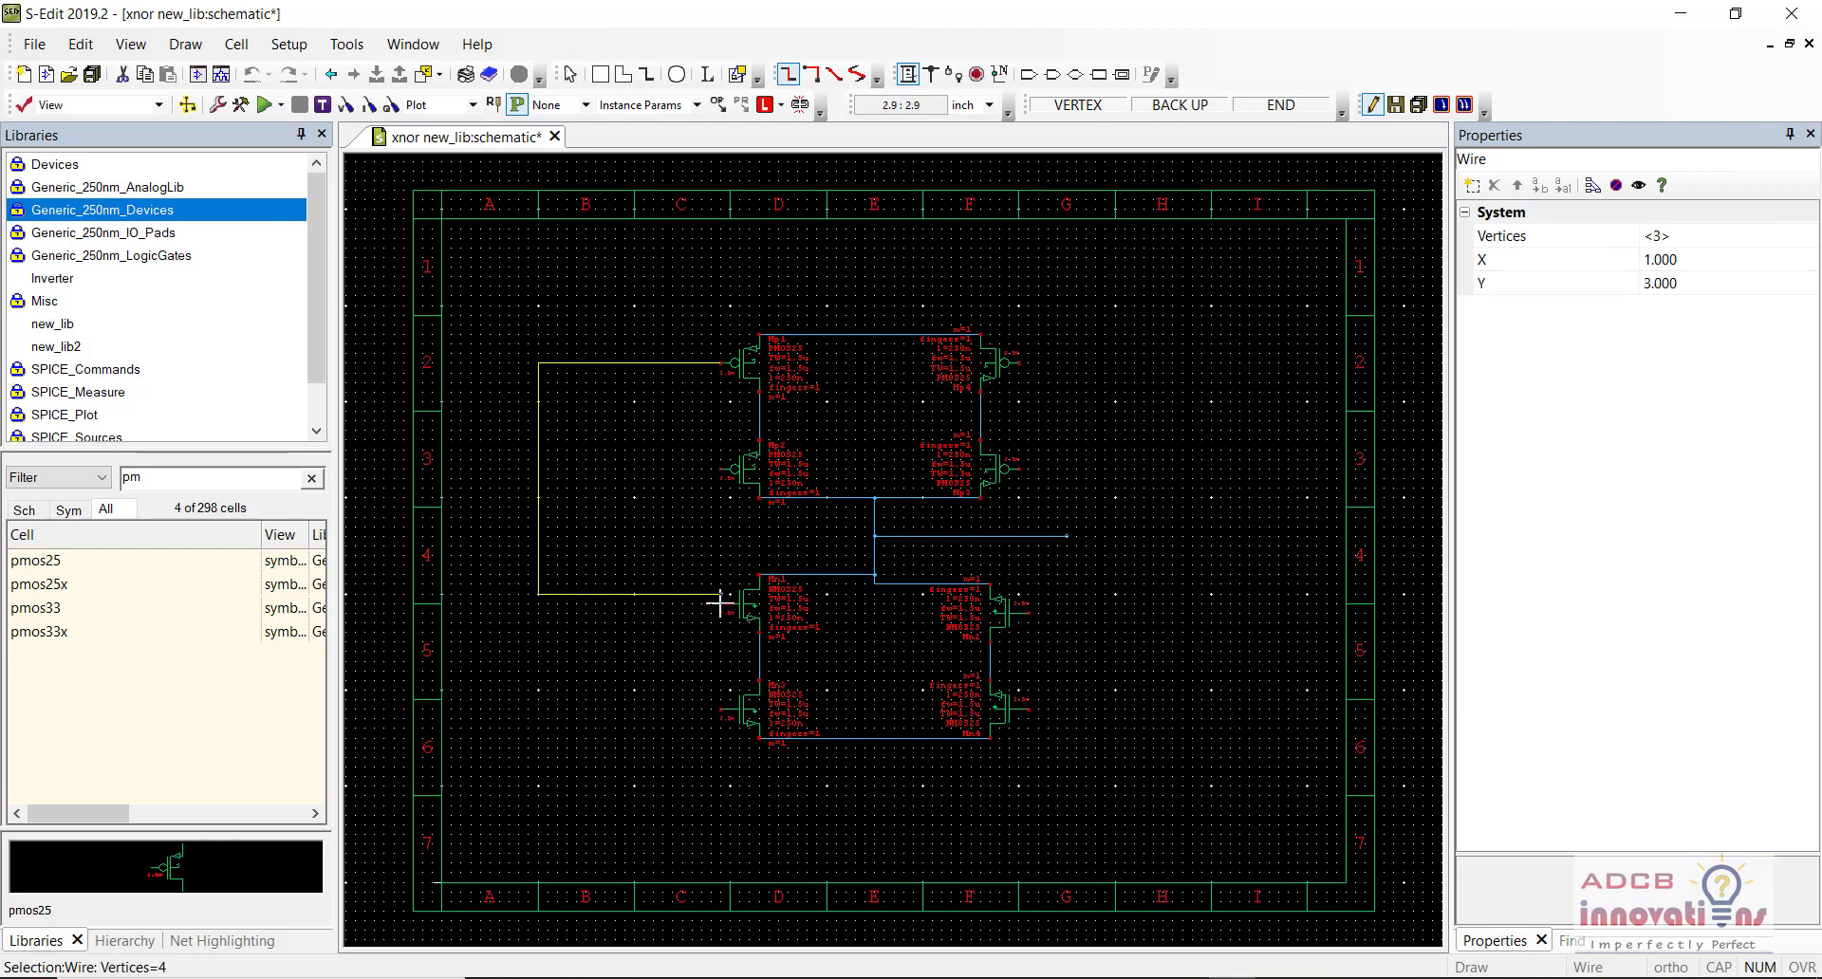
click(719, 598)
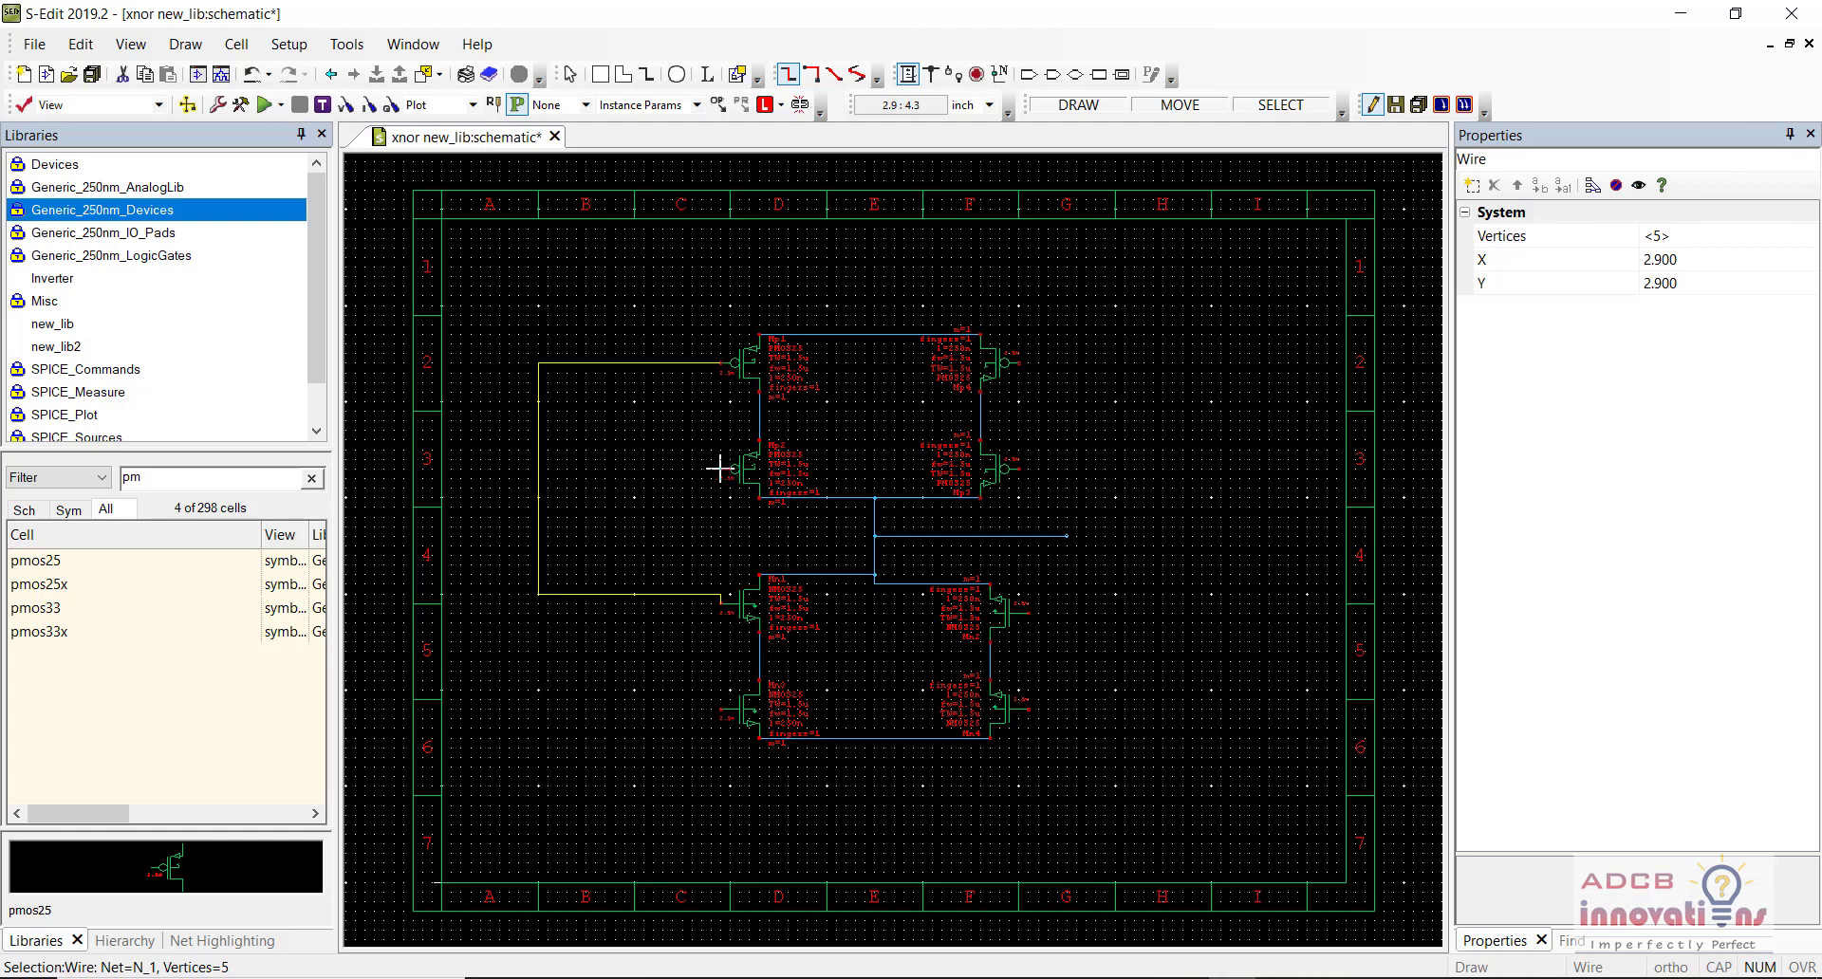
key(Escape)
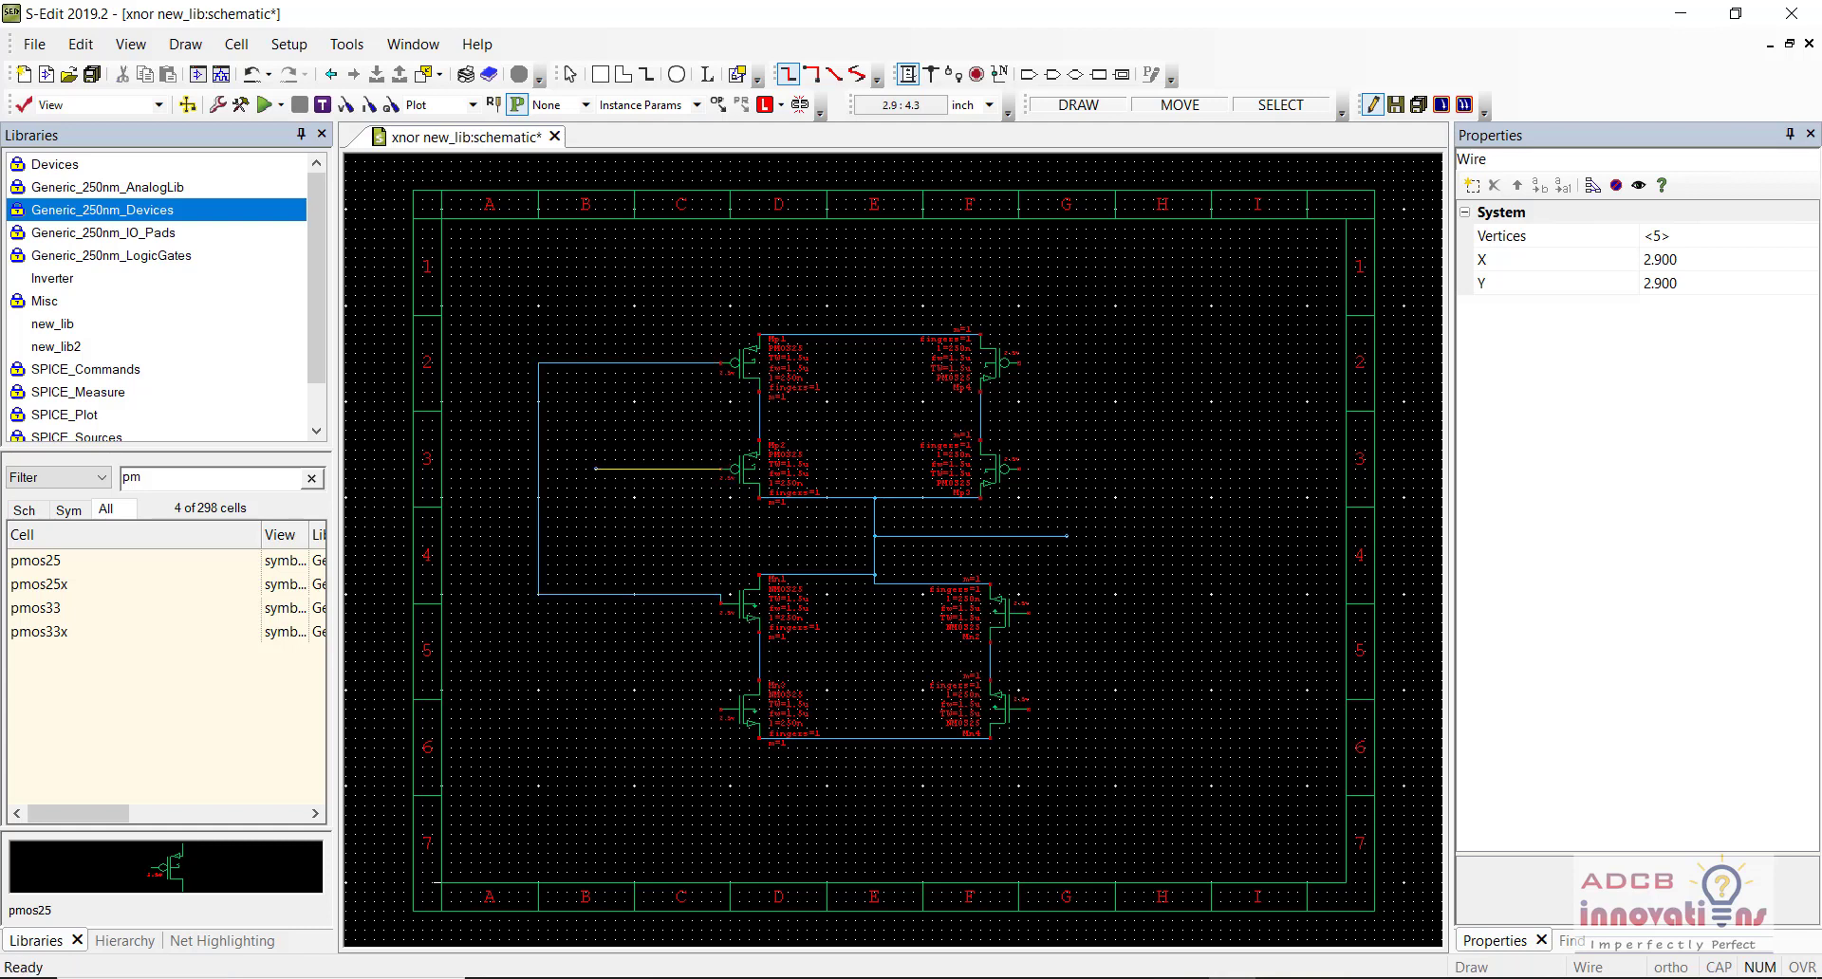
Step: Wire the gate of the lower-left PMOS around below the circuit to the gate of the lower-right NMOS
click(719, 468)
click(490, 477)
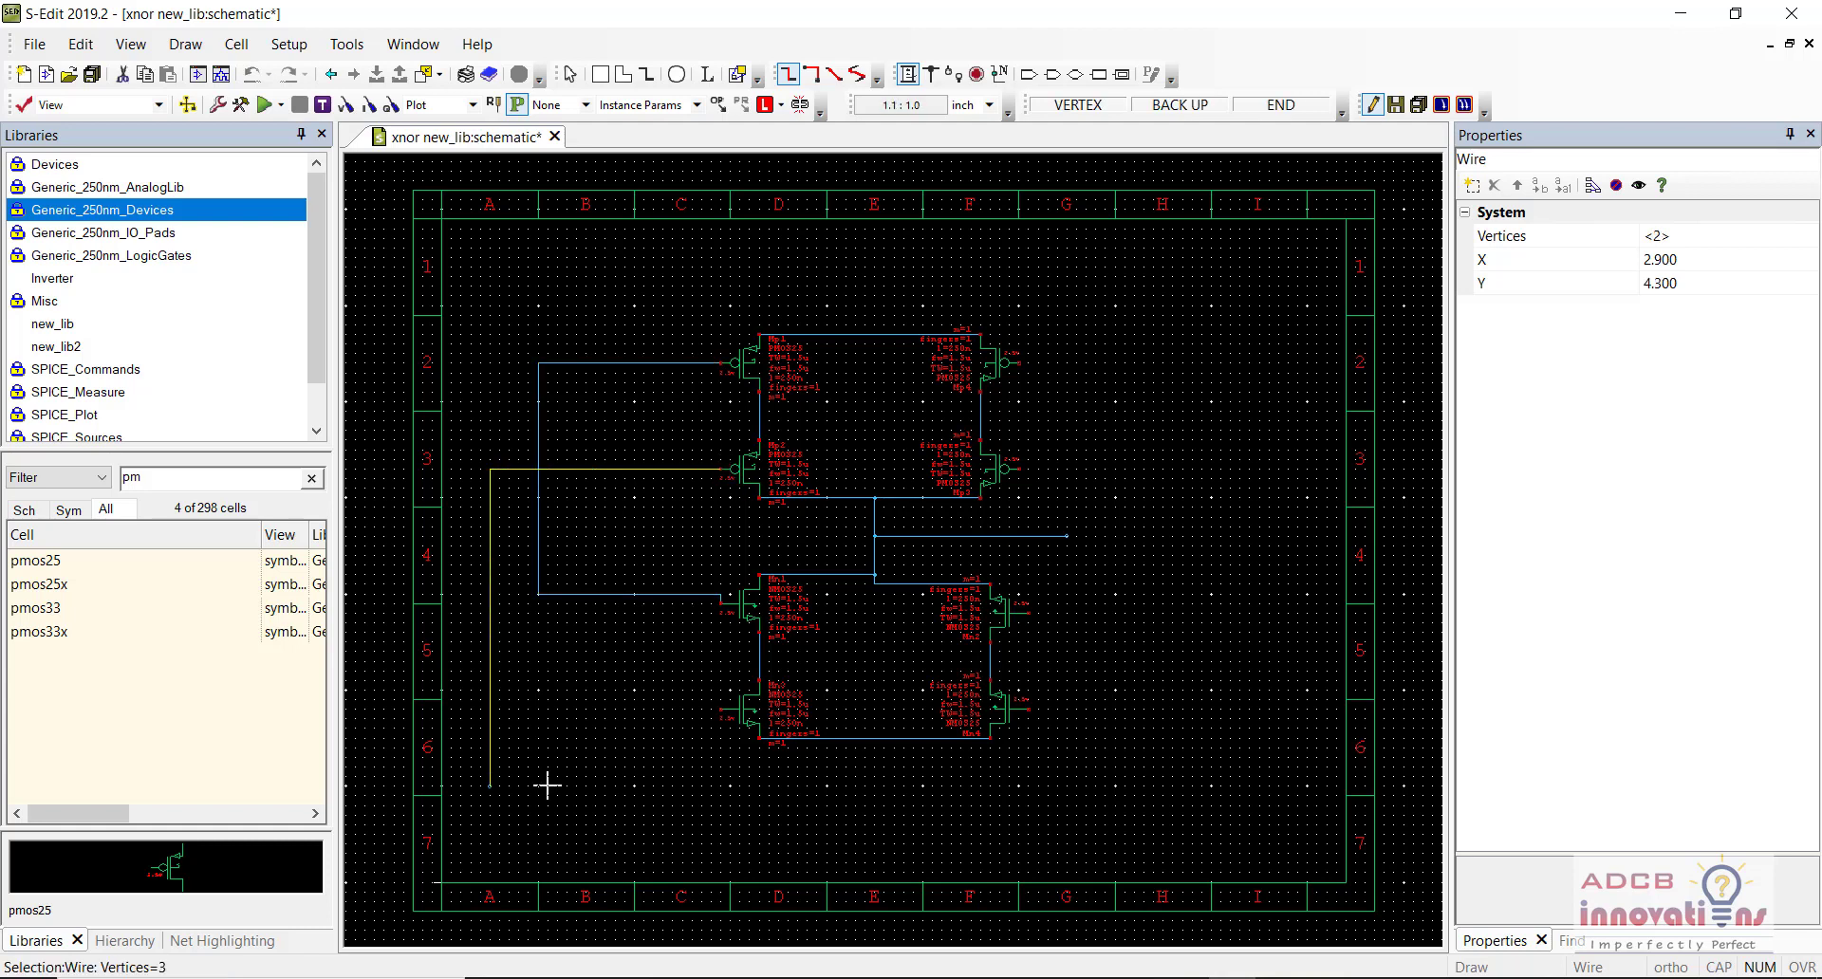
click(980, 814)
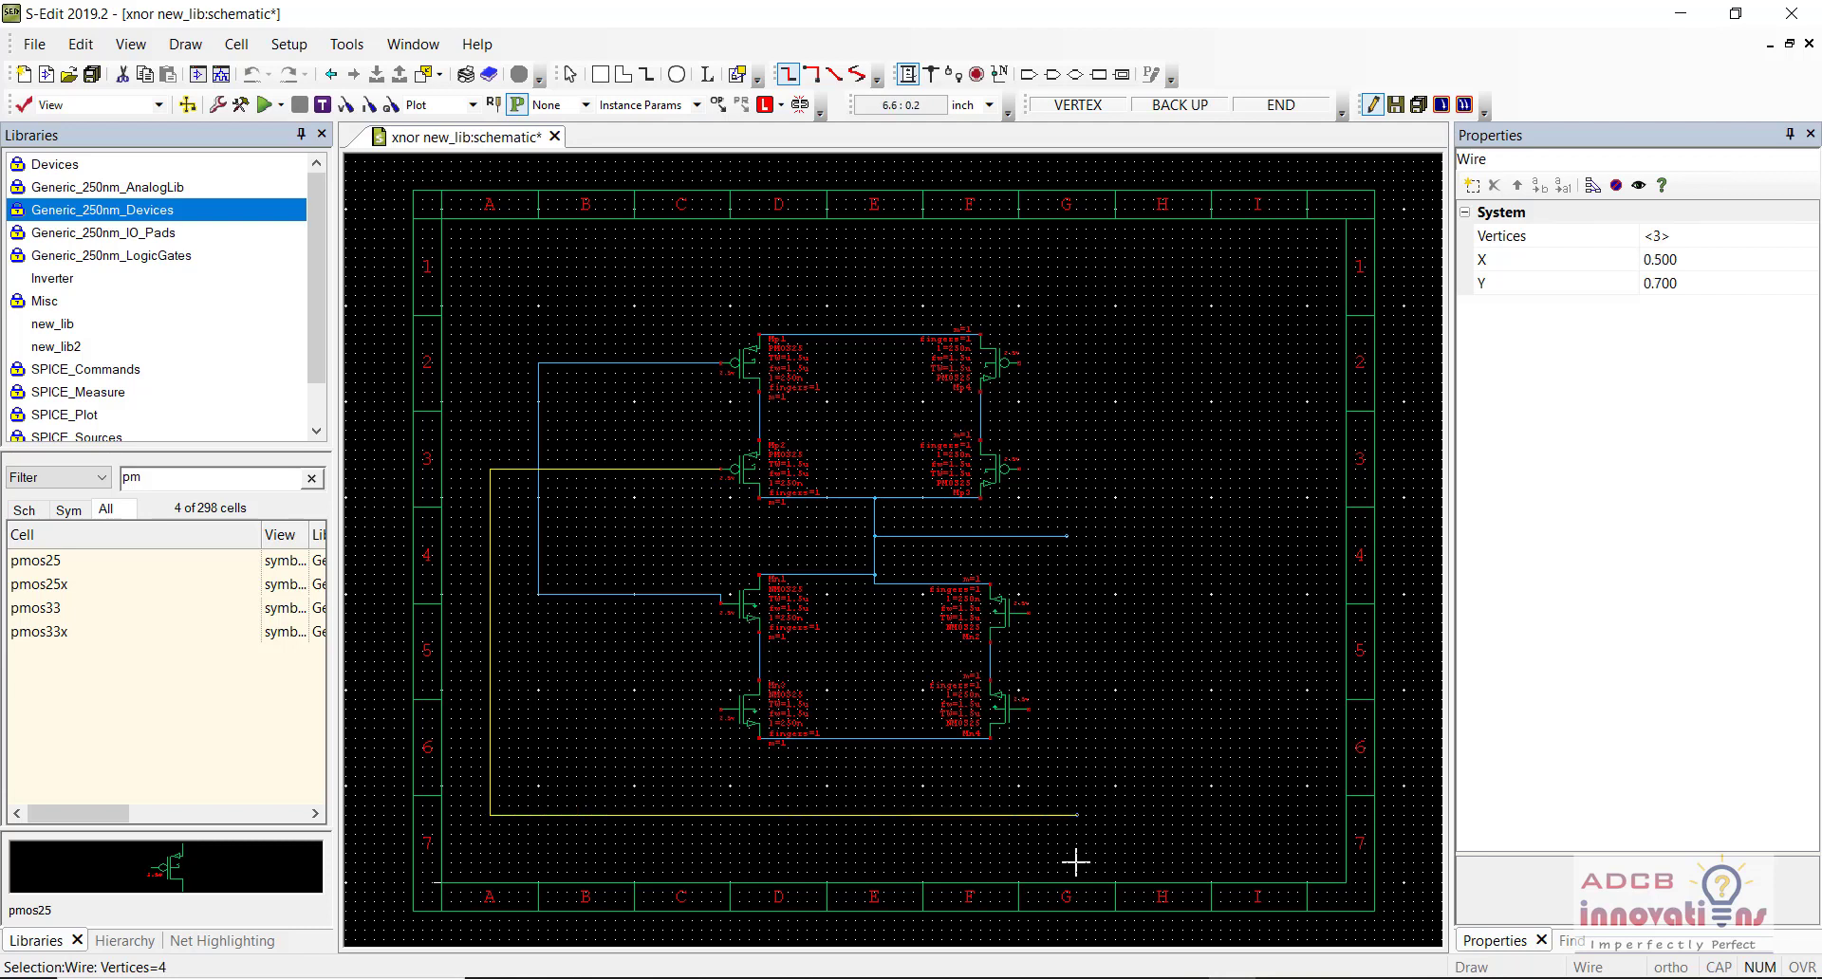
click(1029, 816)
click(1028, 707)
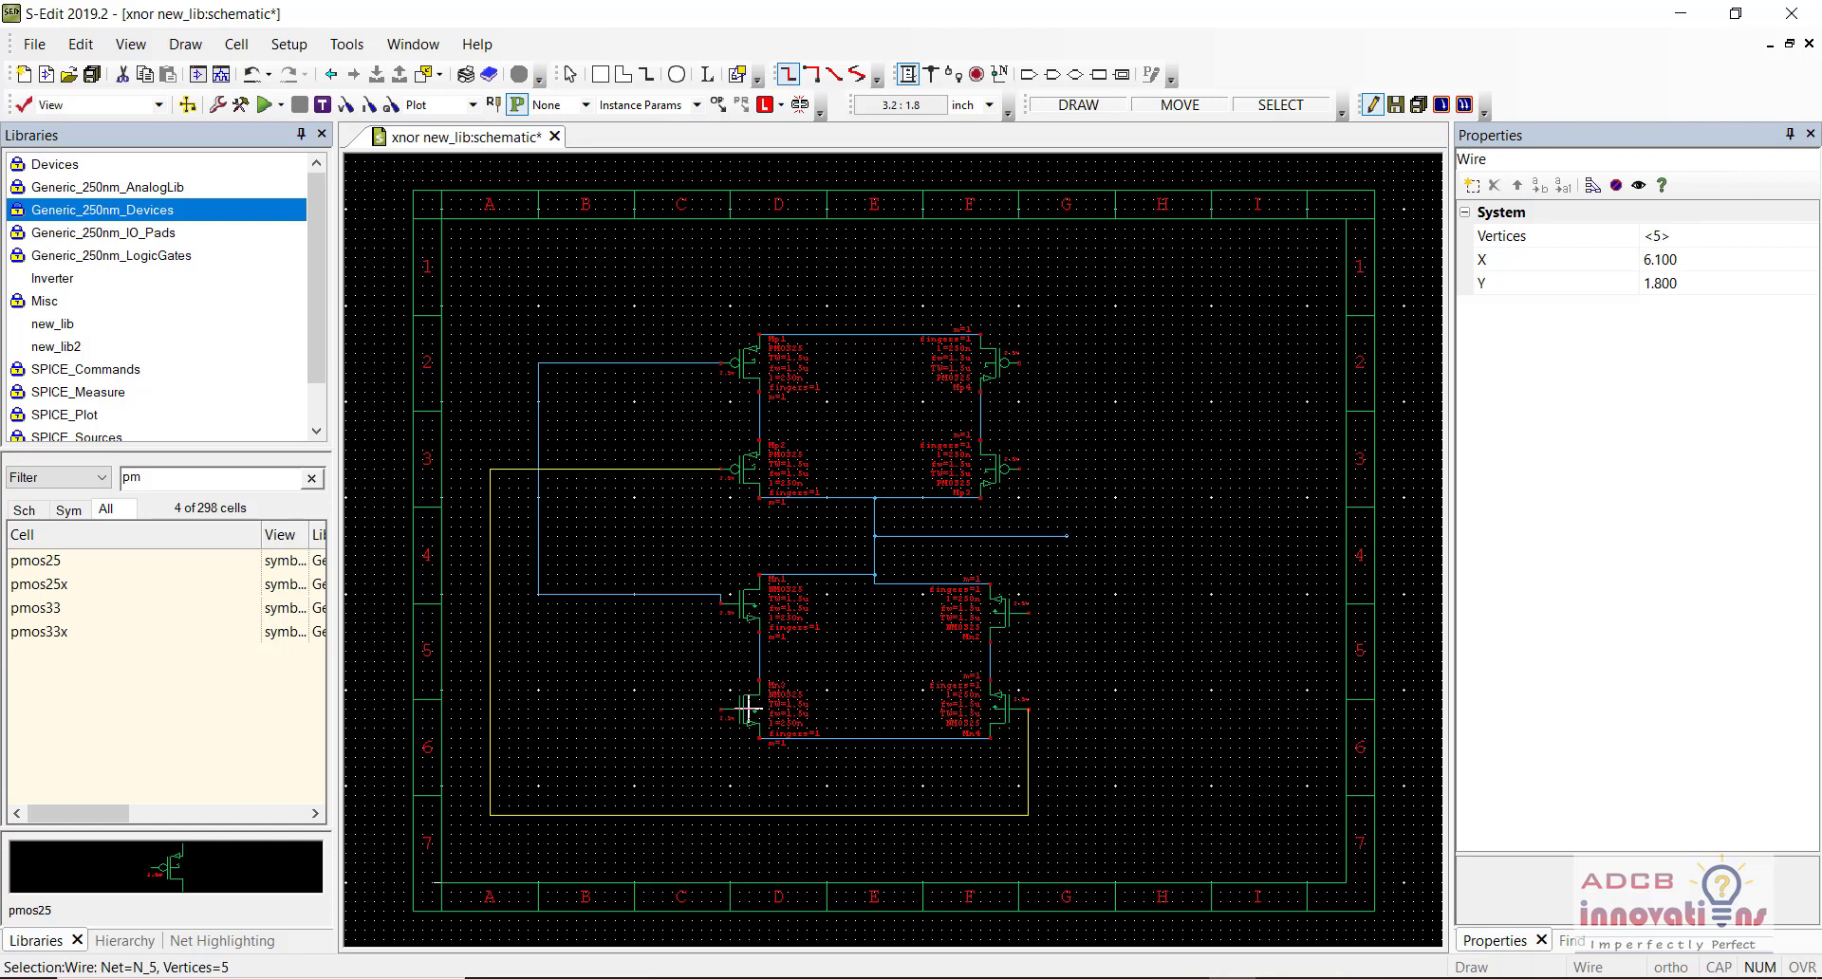
Step: Abandon the wire started at the upper-right PMOS gate and save the schematic
click(1017, 362)
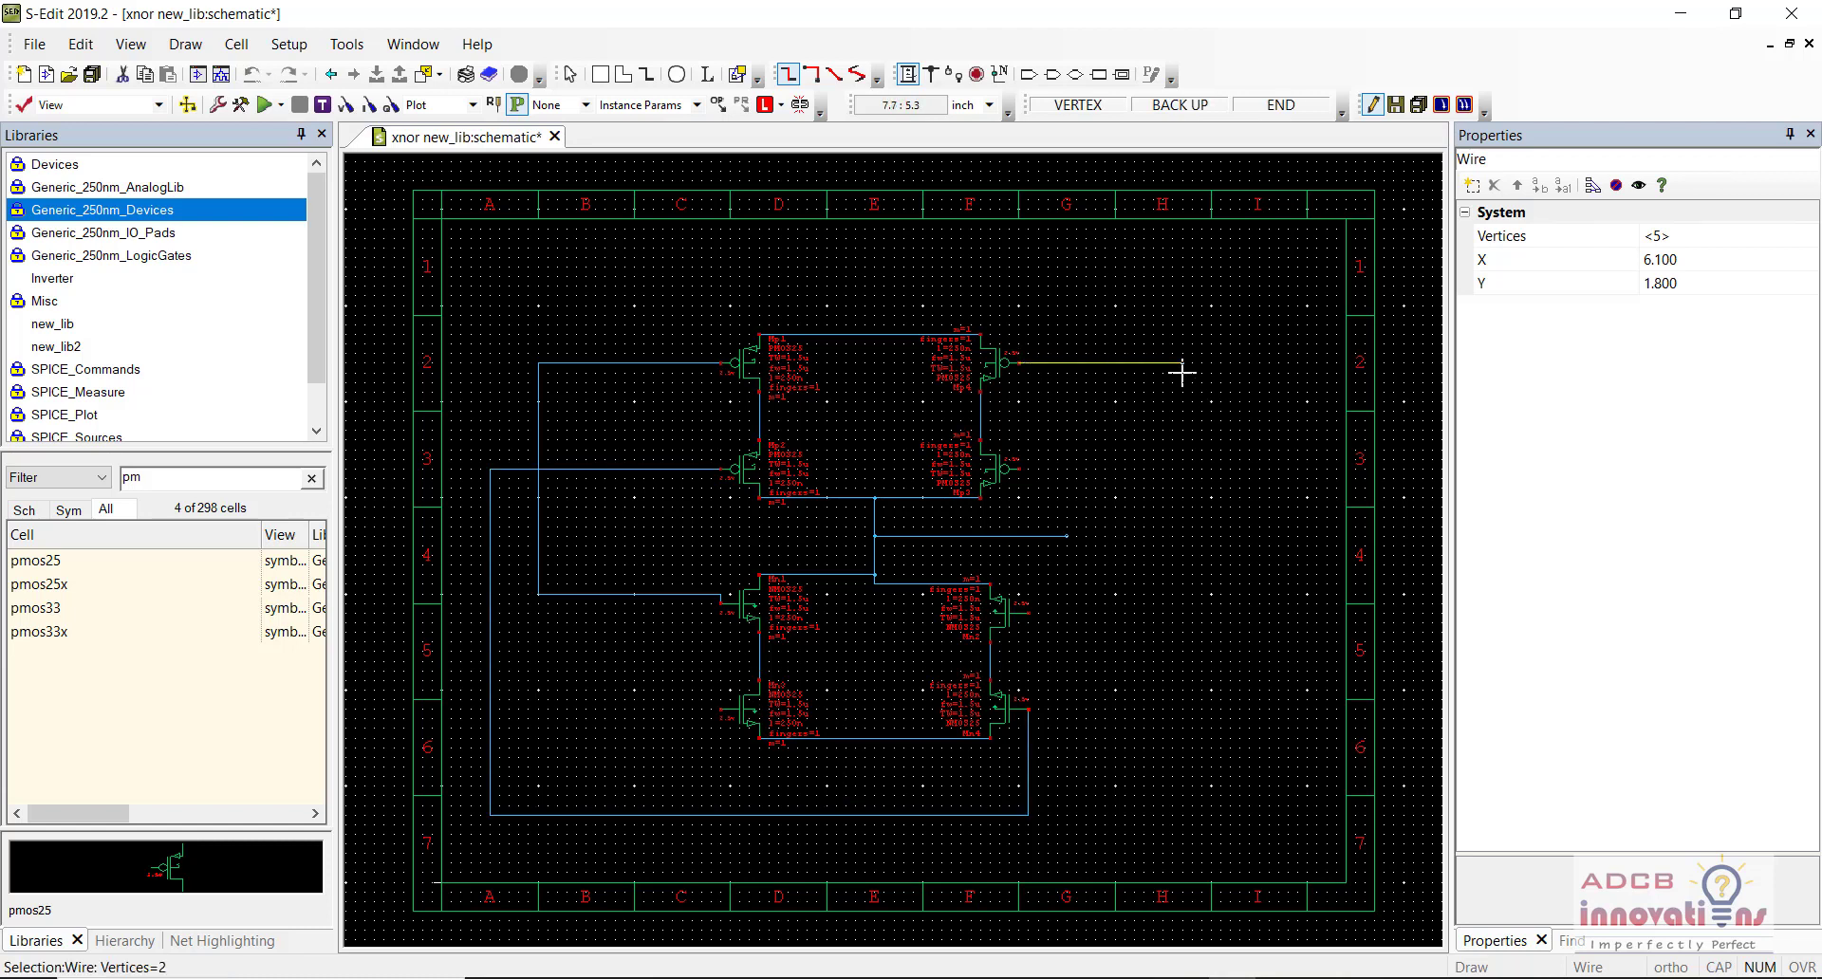
key(Escape)
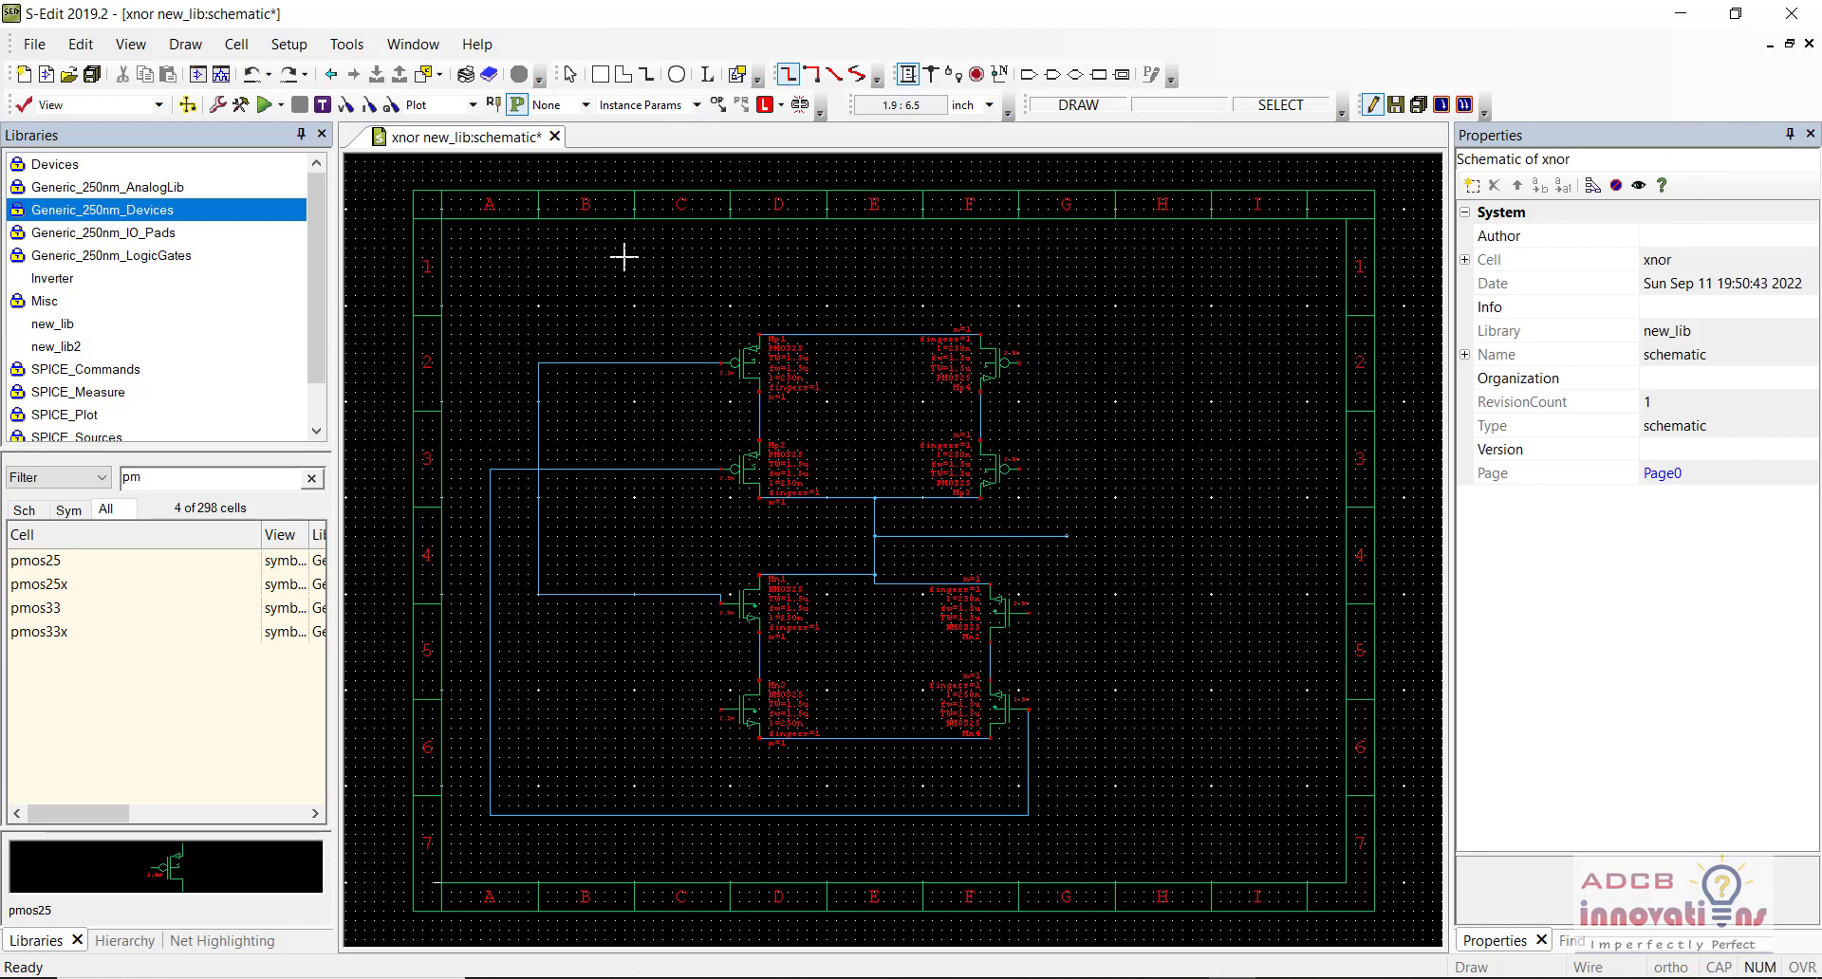
key(ctrl+s)
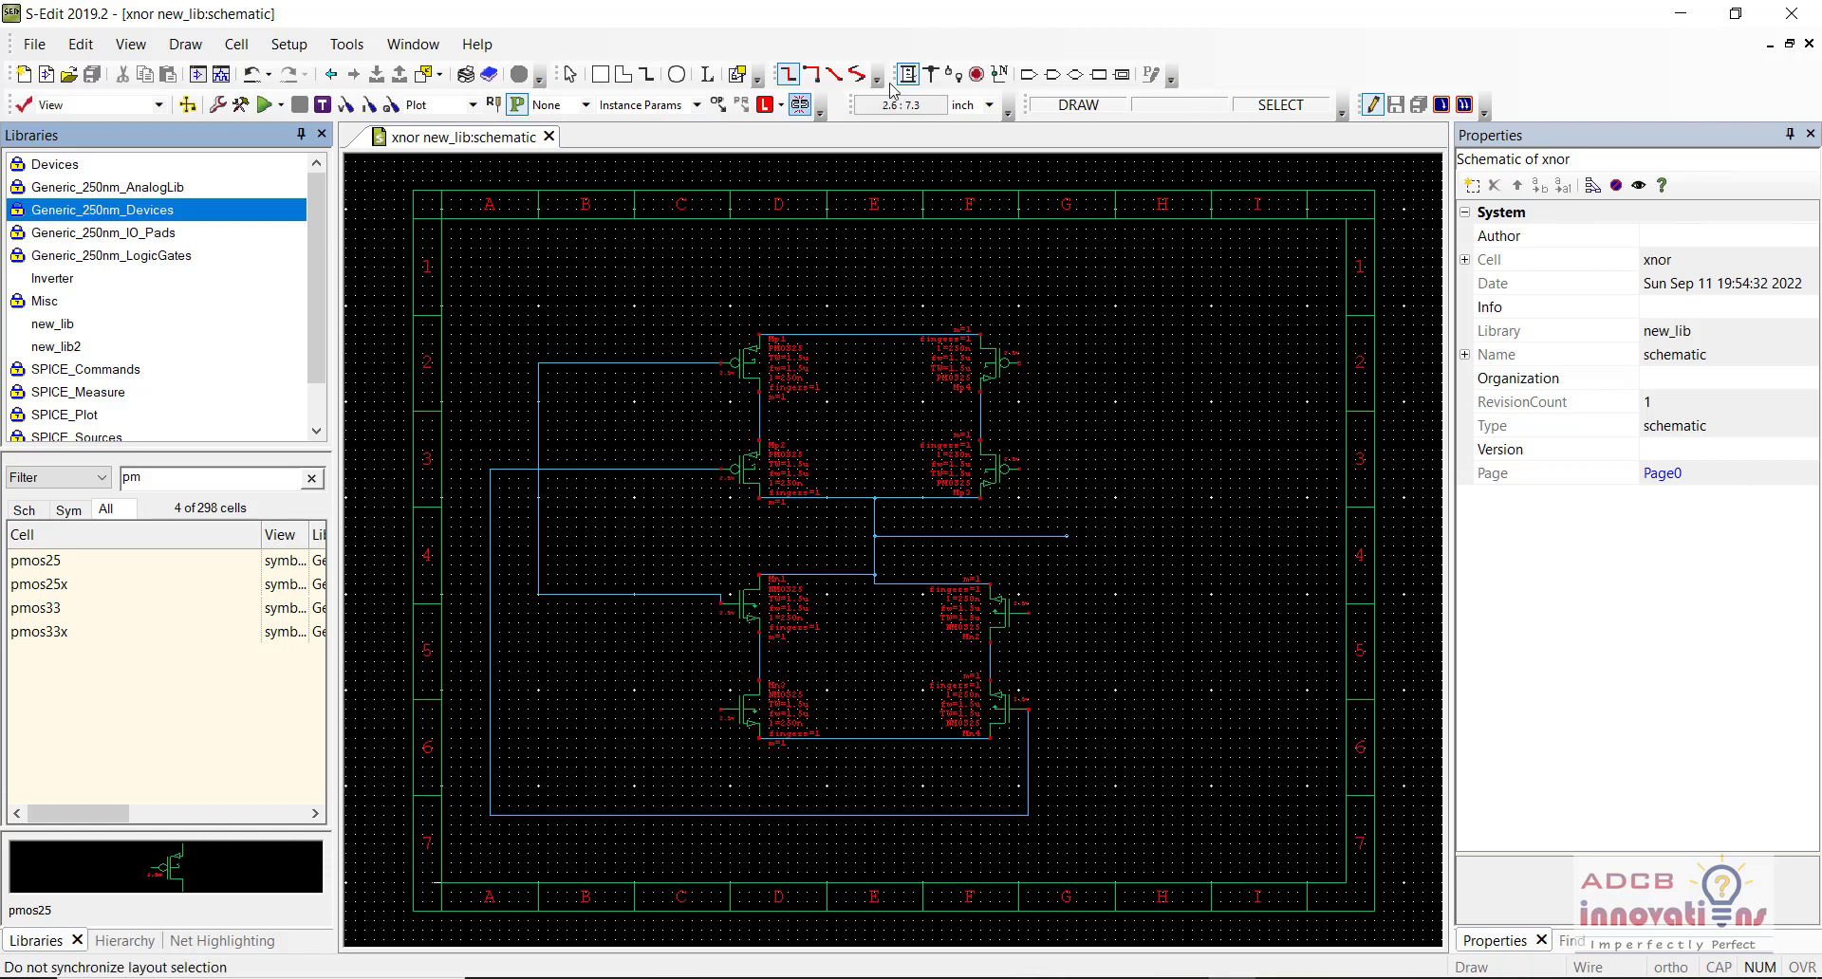
Step: Place an input port named A on the vertical wire leading to the upper-left PMOS gate
click(1029, 75)
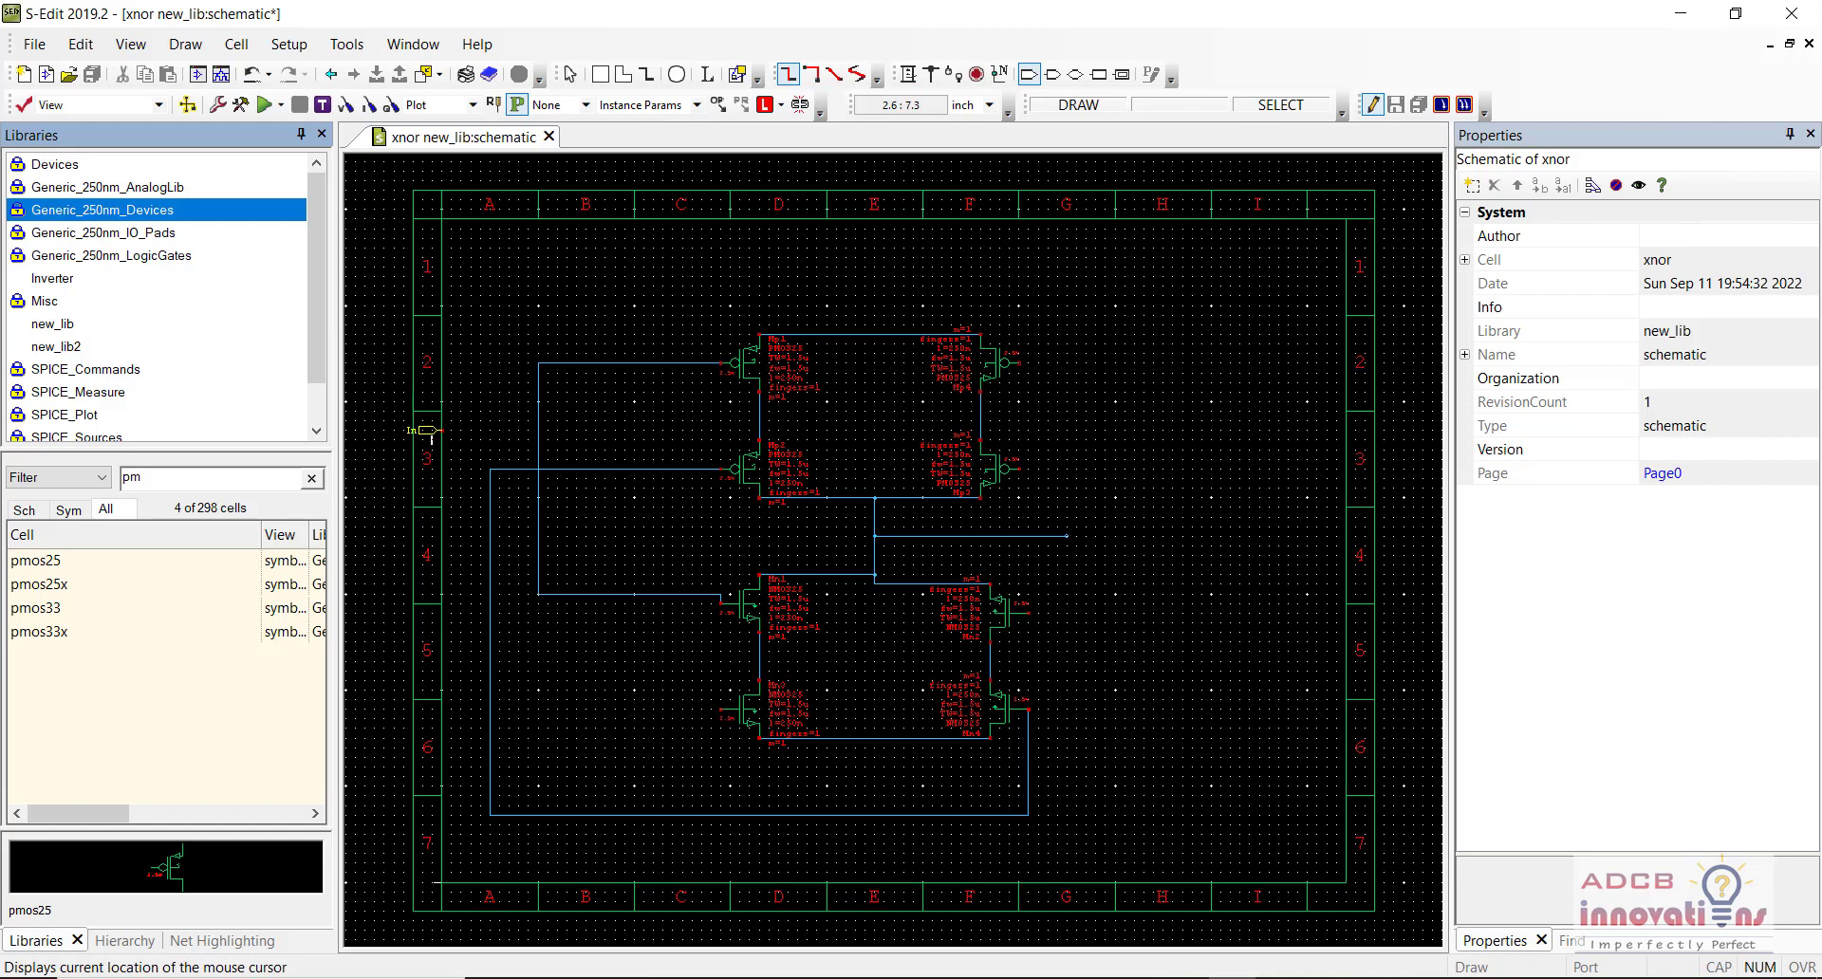
click(535, 392)
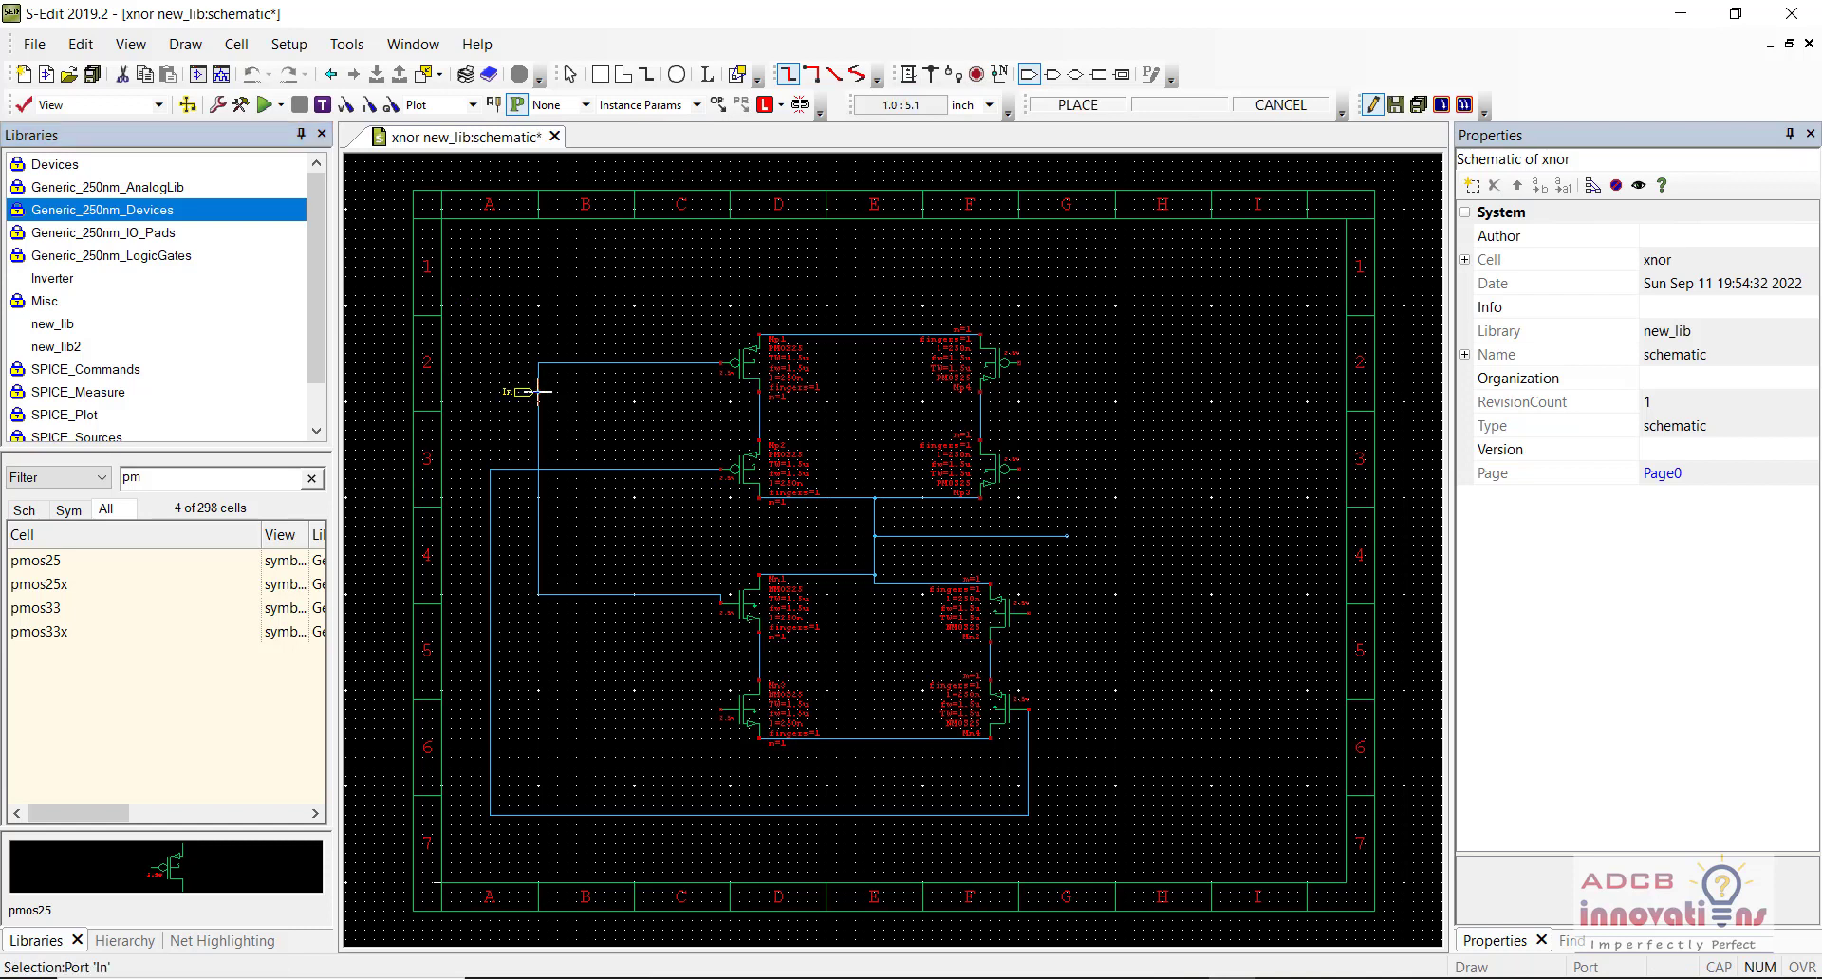
text(A)
key(Return)
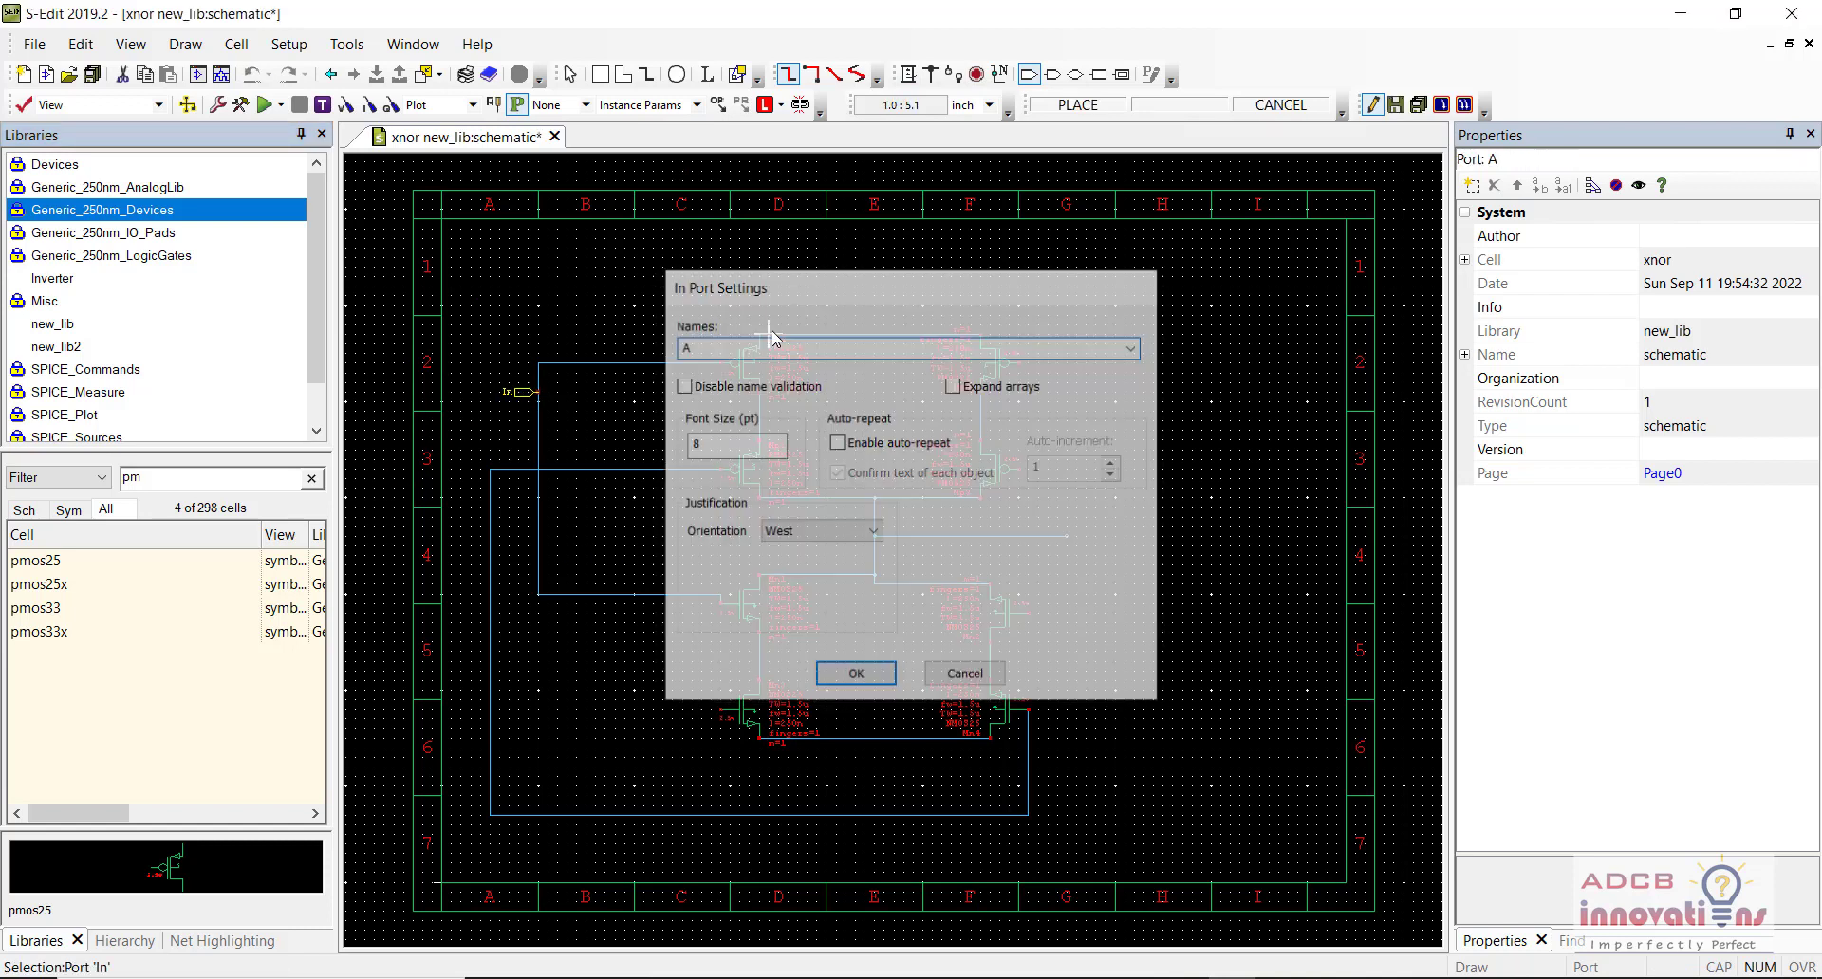
Step: Place an input port named B on the outer vertical wire leading to the lower-left PMOS gate
click(1029, 75)
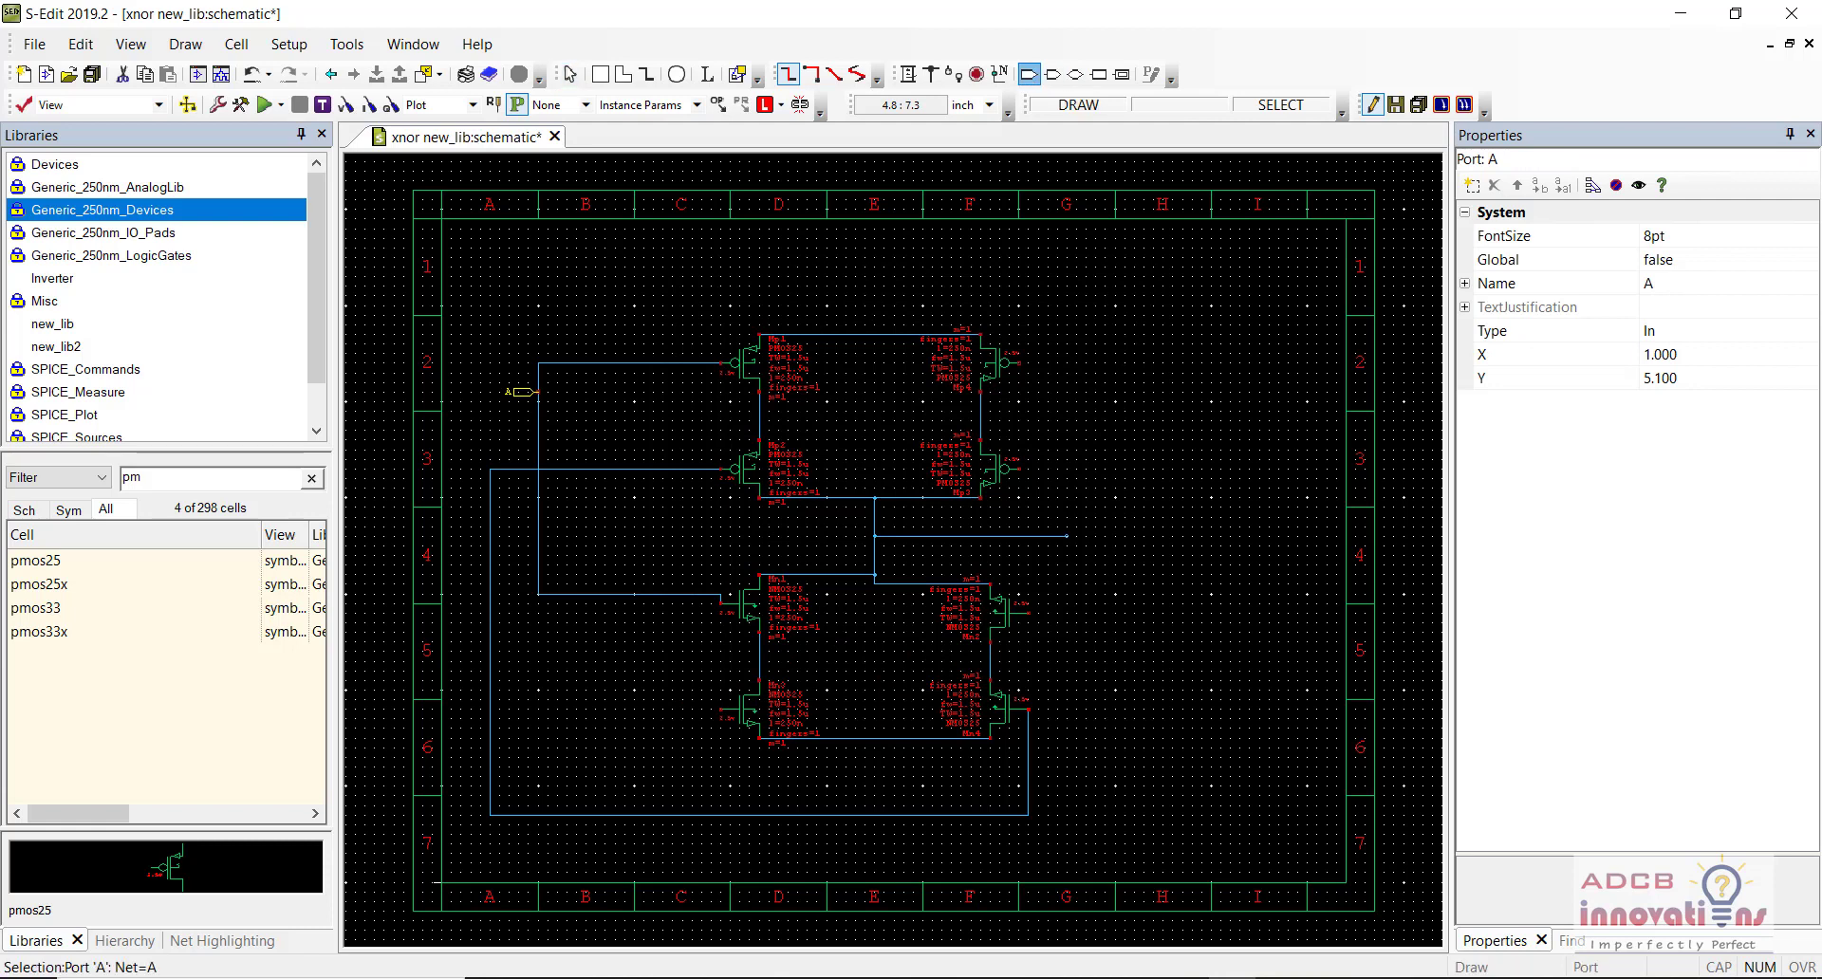
click(489, 564)
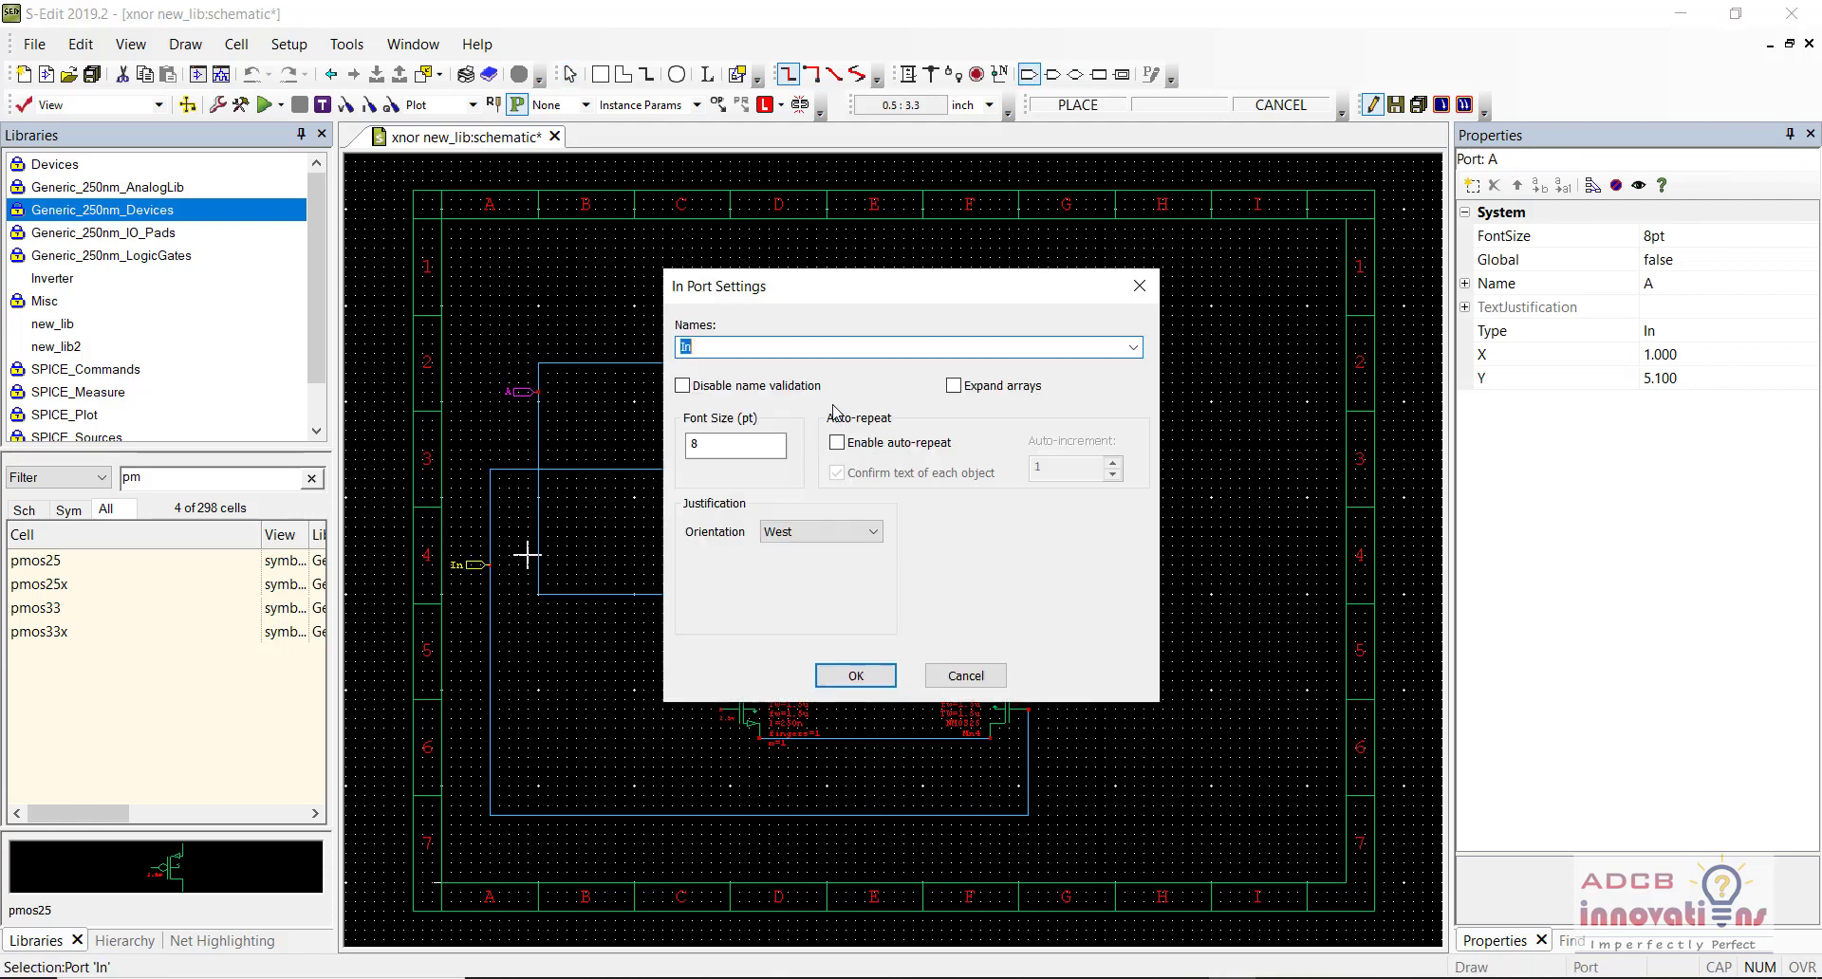
text(B)
key(Return)
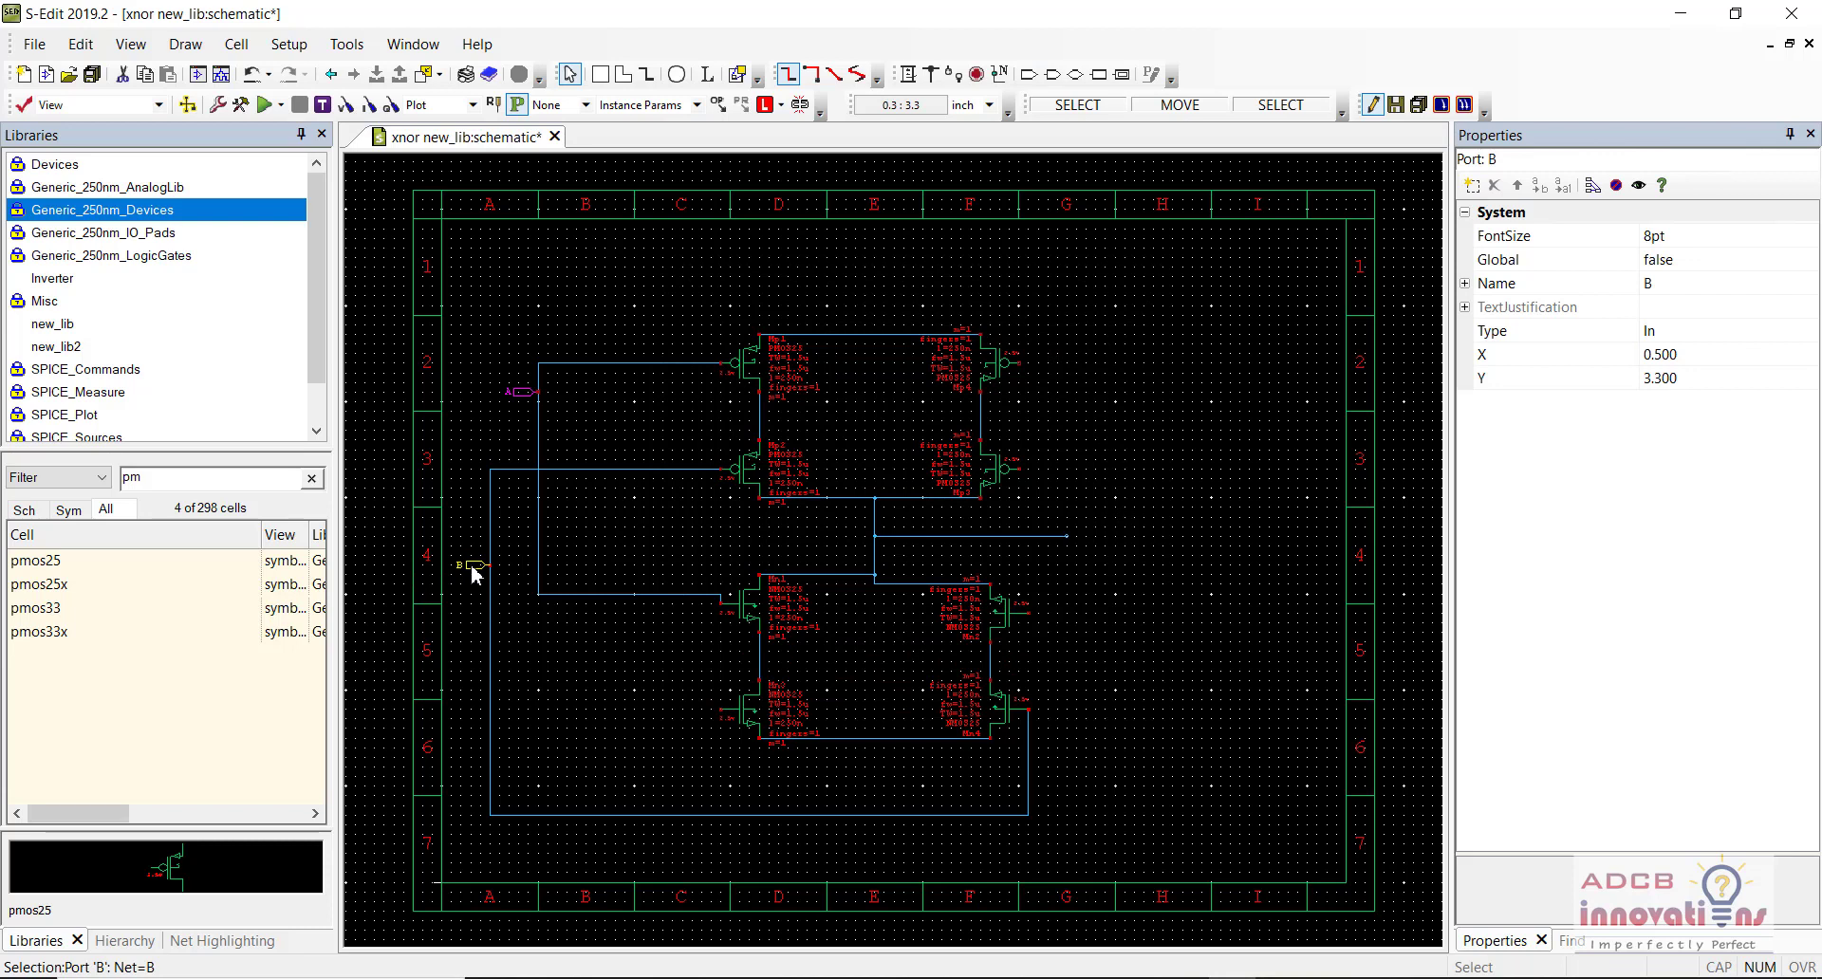
Step: Move input ports B and A outward from the circuit, keeping each connected to its vertical wire
alt+drag(475, 574, 460, 575)
click(520, 397)
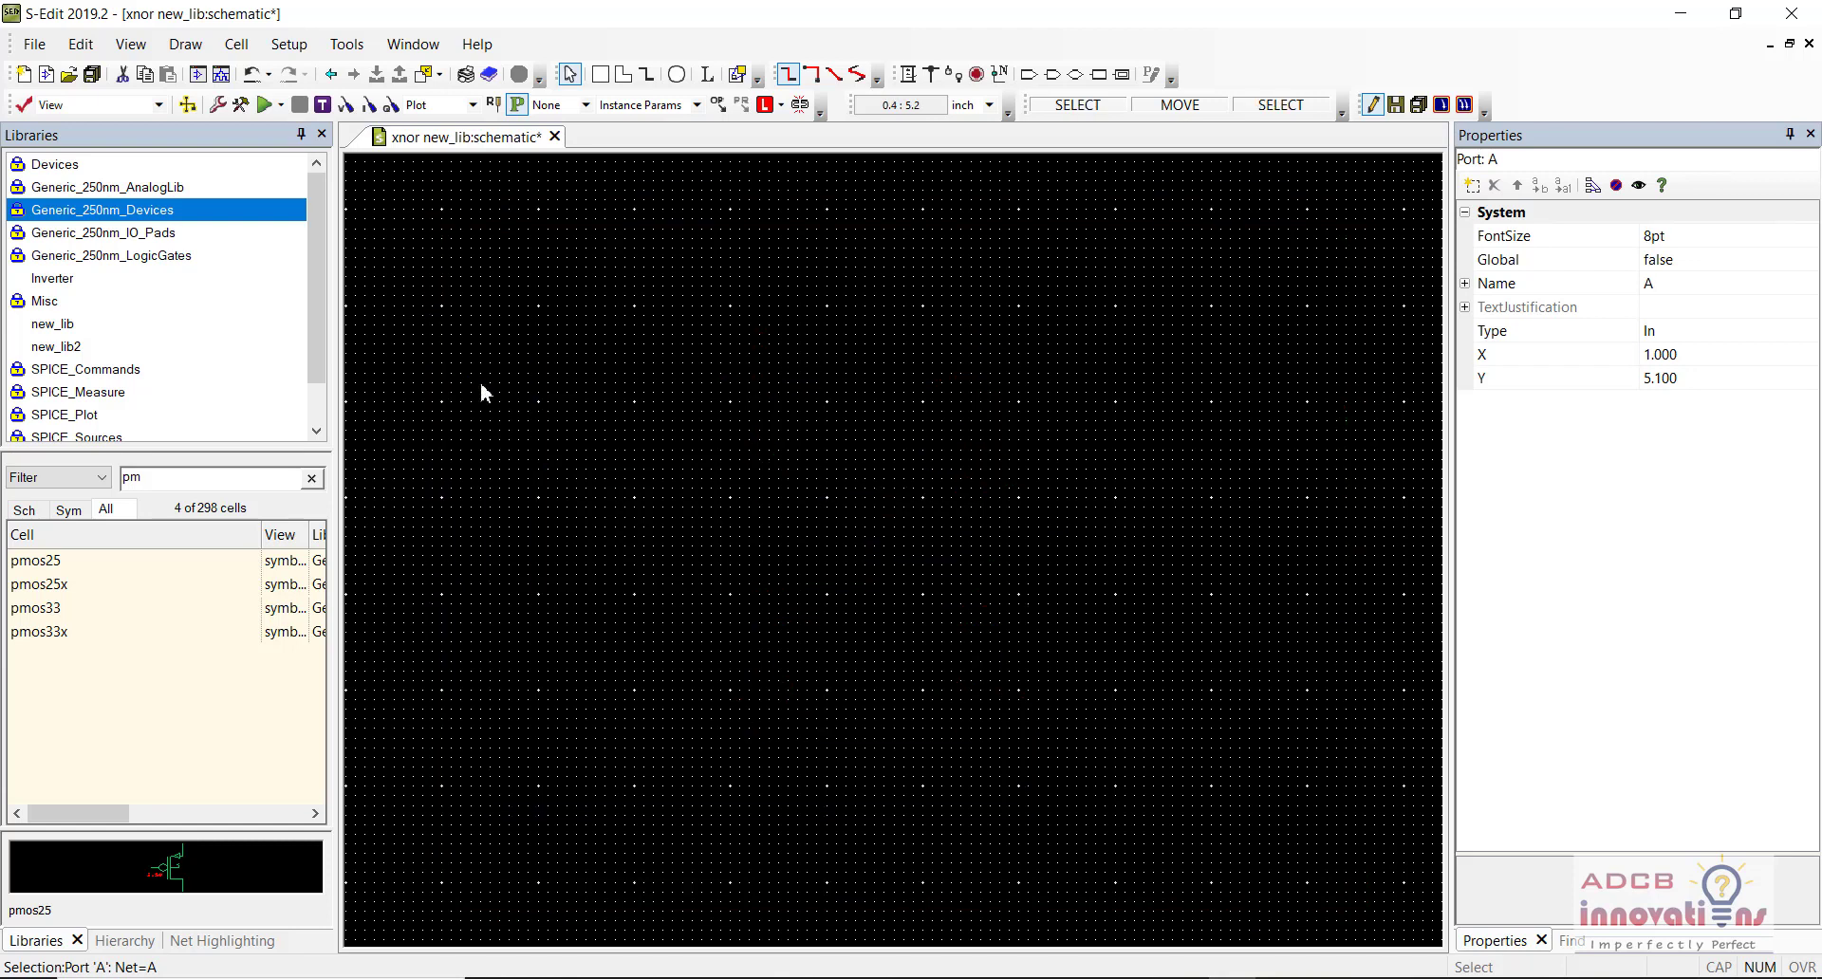
click(549, 423)
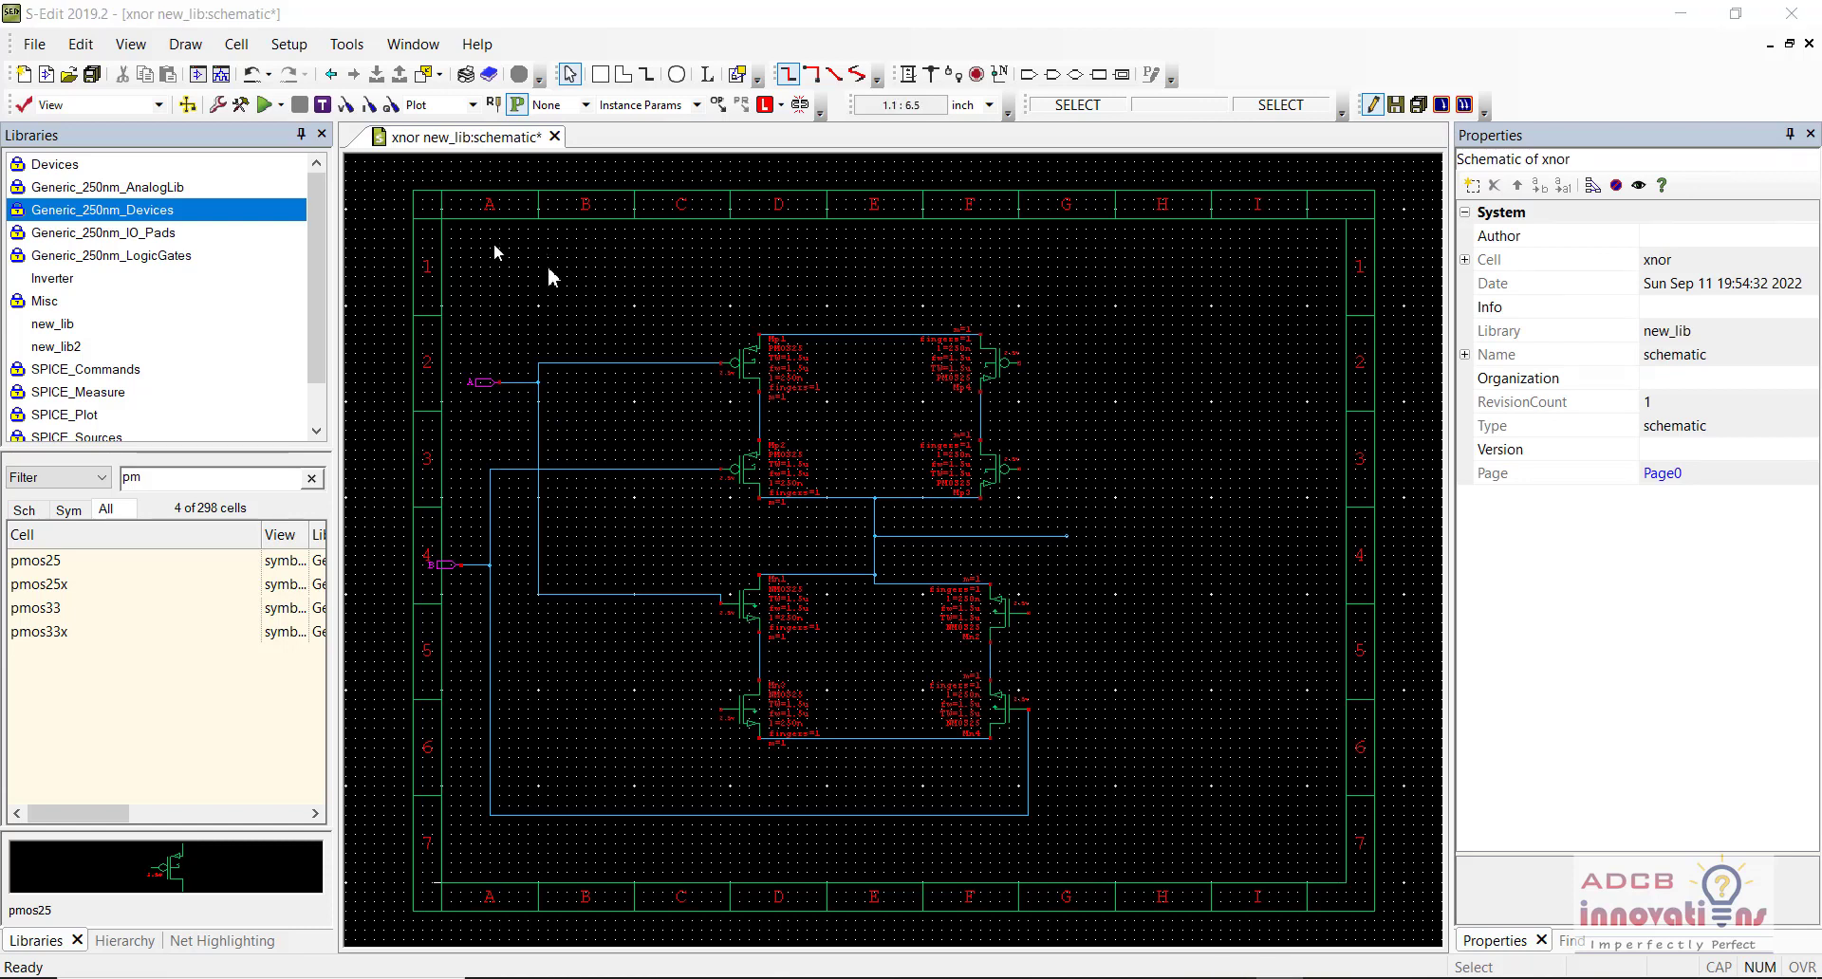
Step: Place an output port named Out at the free end of the output wire and save the schematic
click(1052, 75)
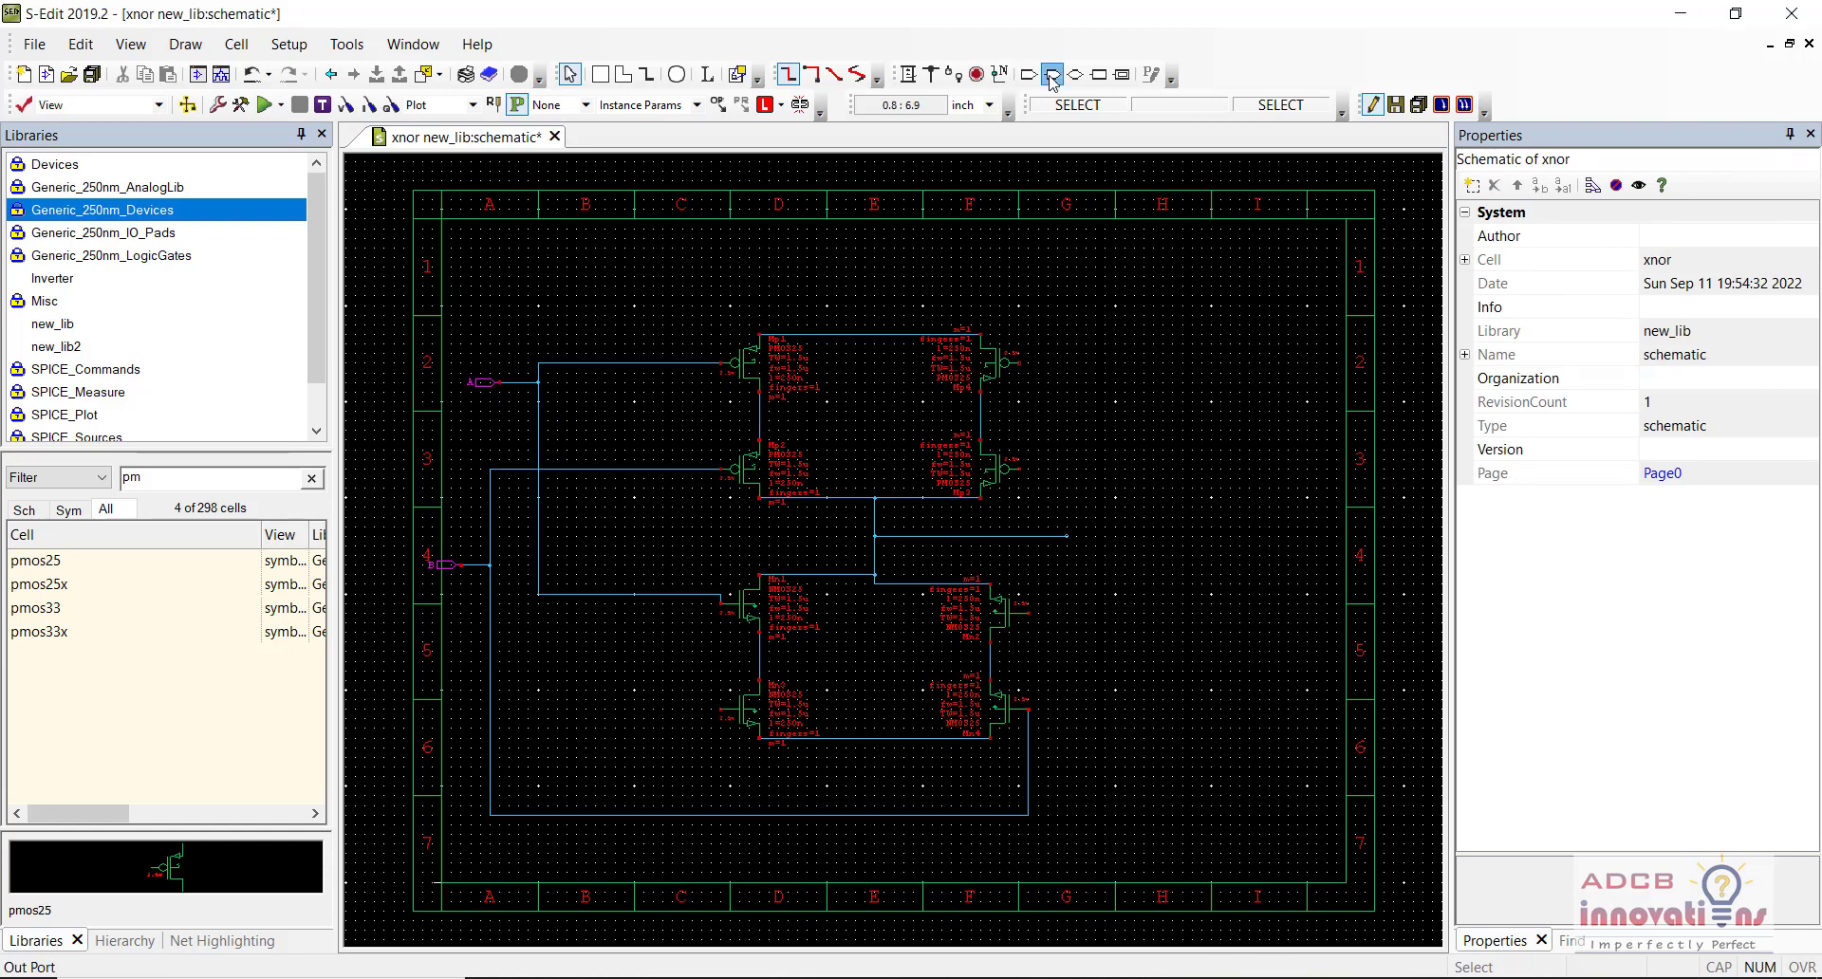
click(1075, 536)
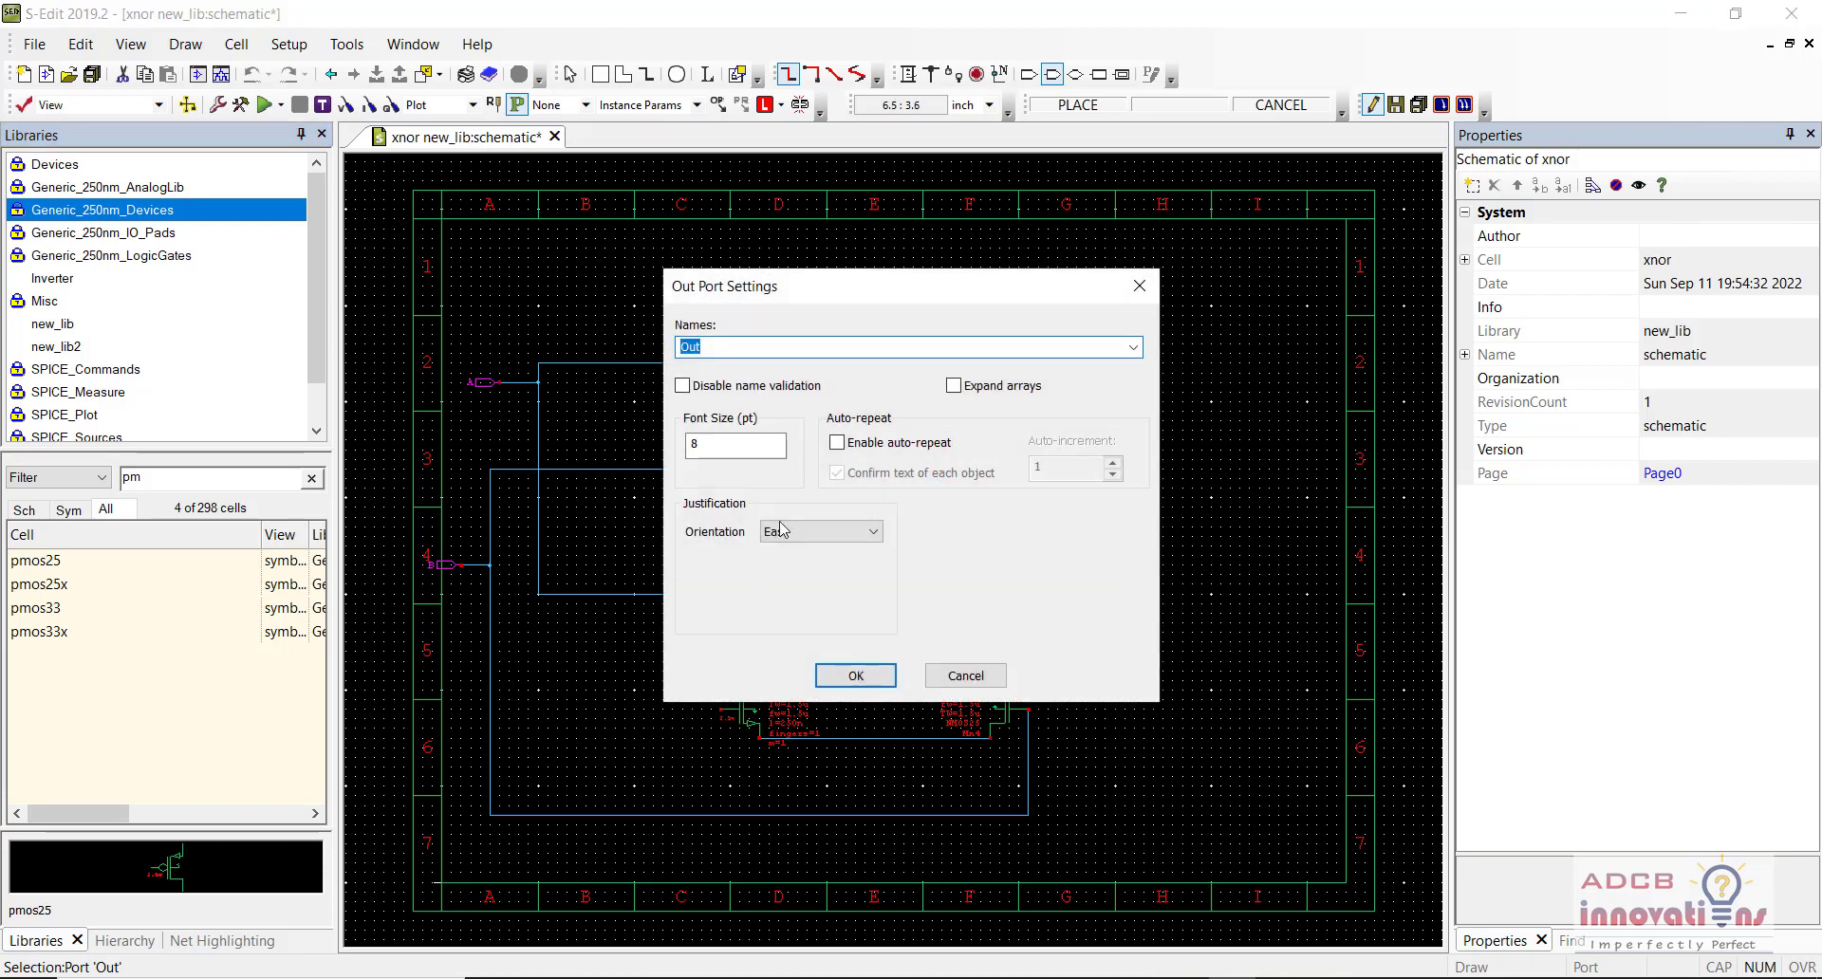
click(862, 676)
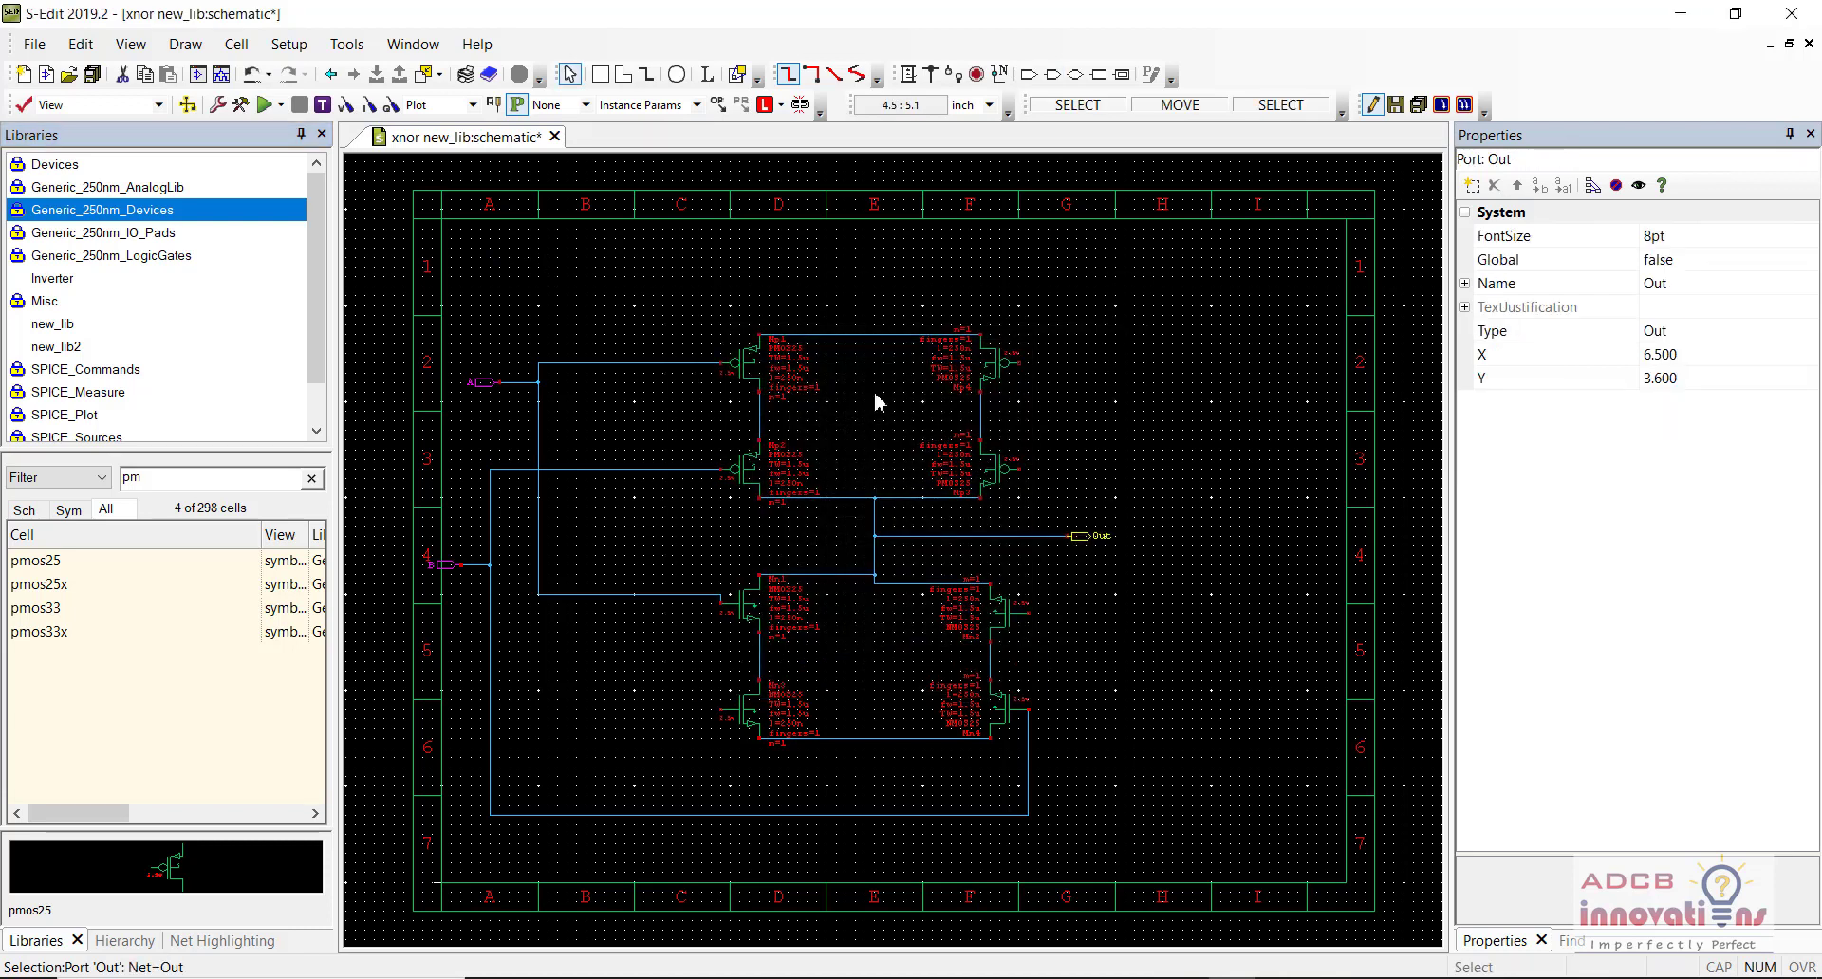
click(1193, 421)
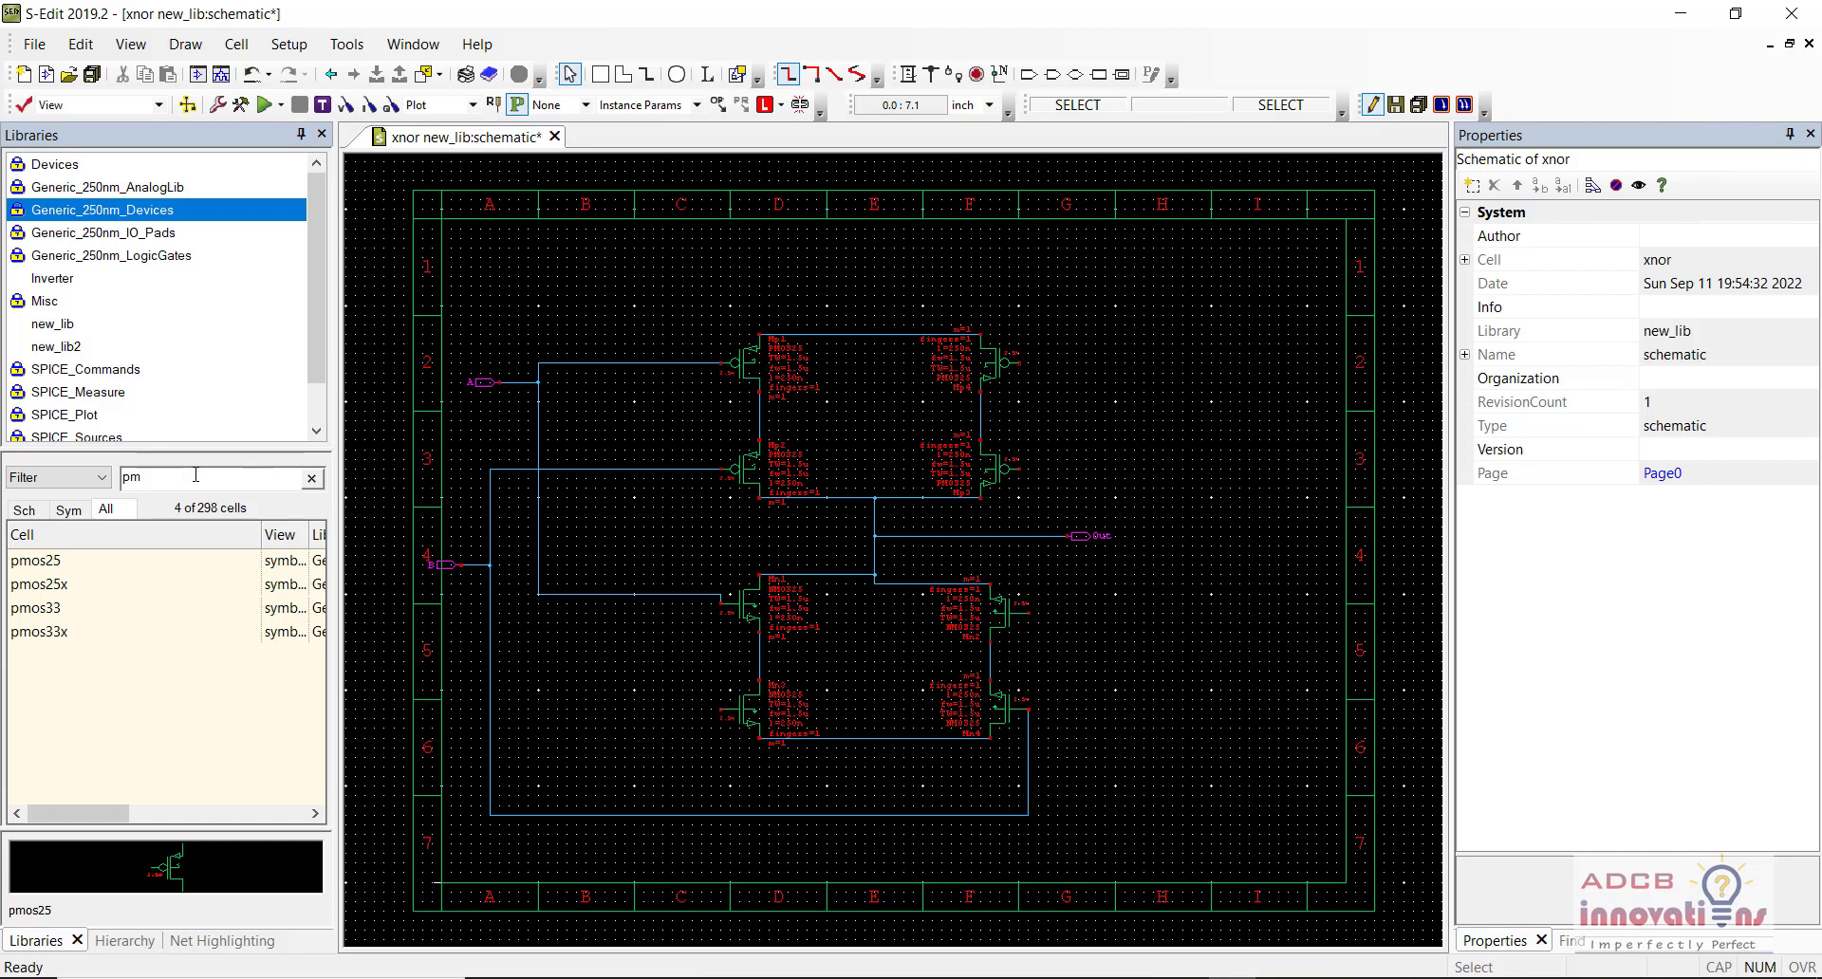
key(ctrl+s)
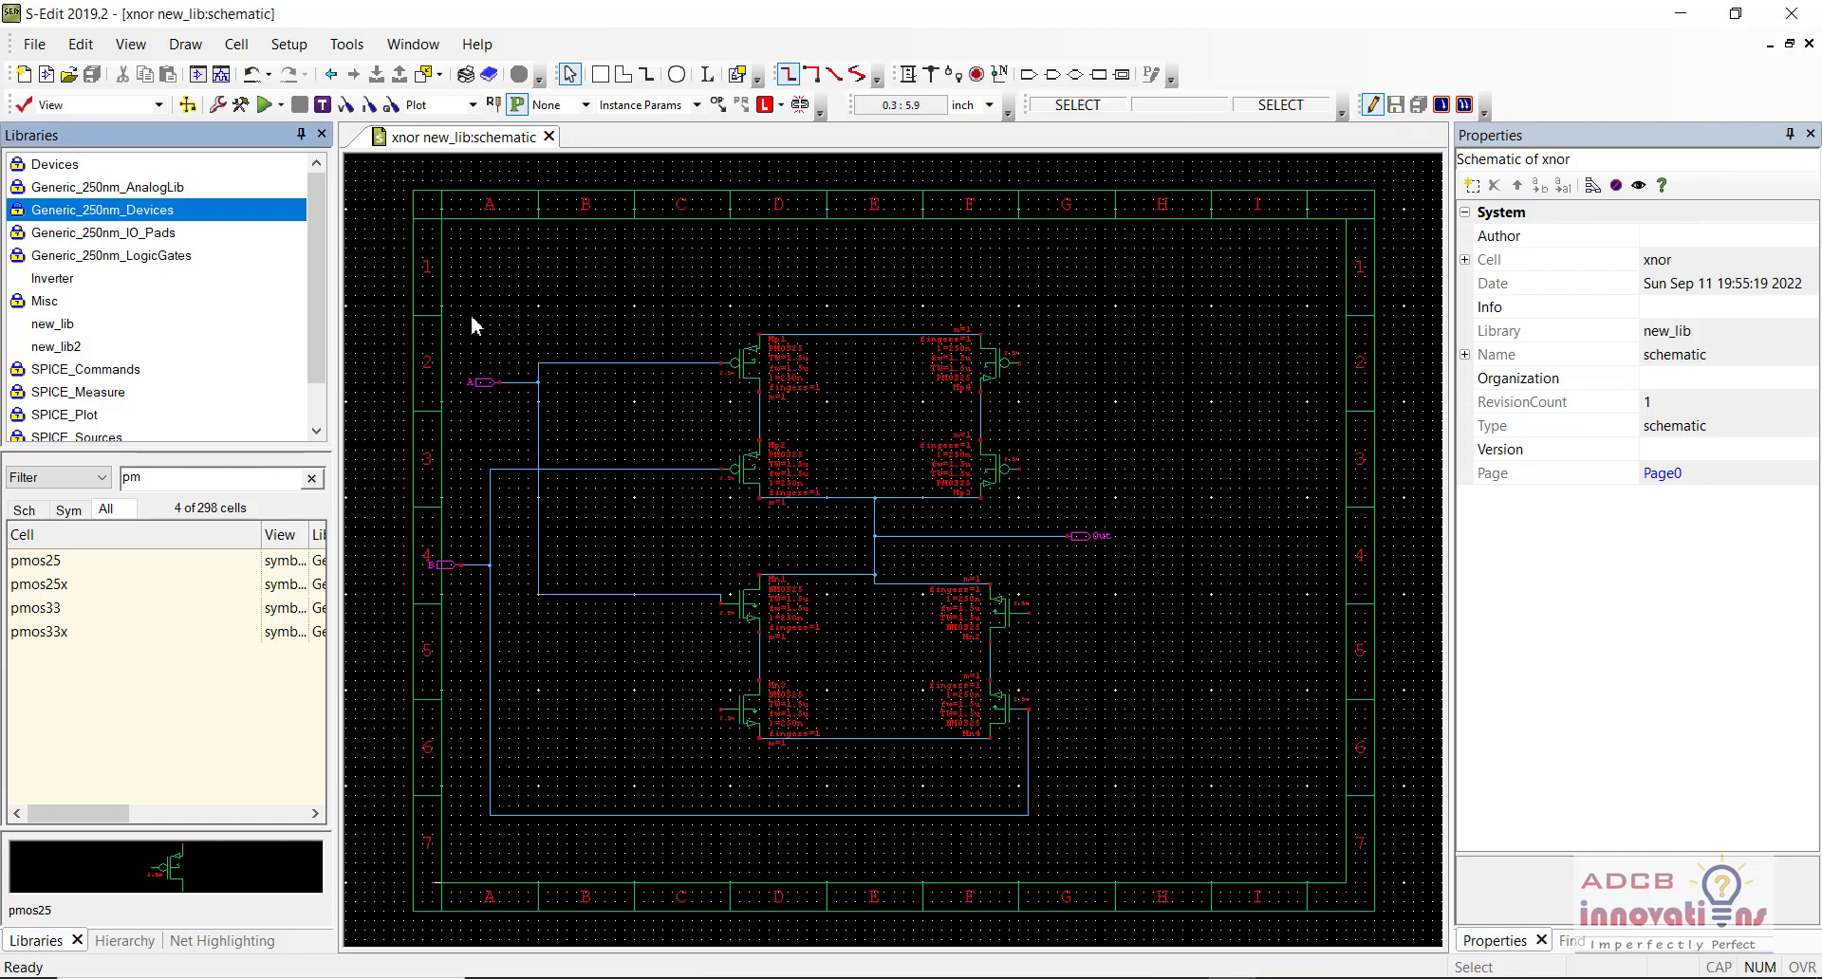
Step: Clear the cell filter, view the inverter schematic in new_lib and reopen the xnor schematic
double_click(271, 482)
key(BackSpace)
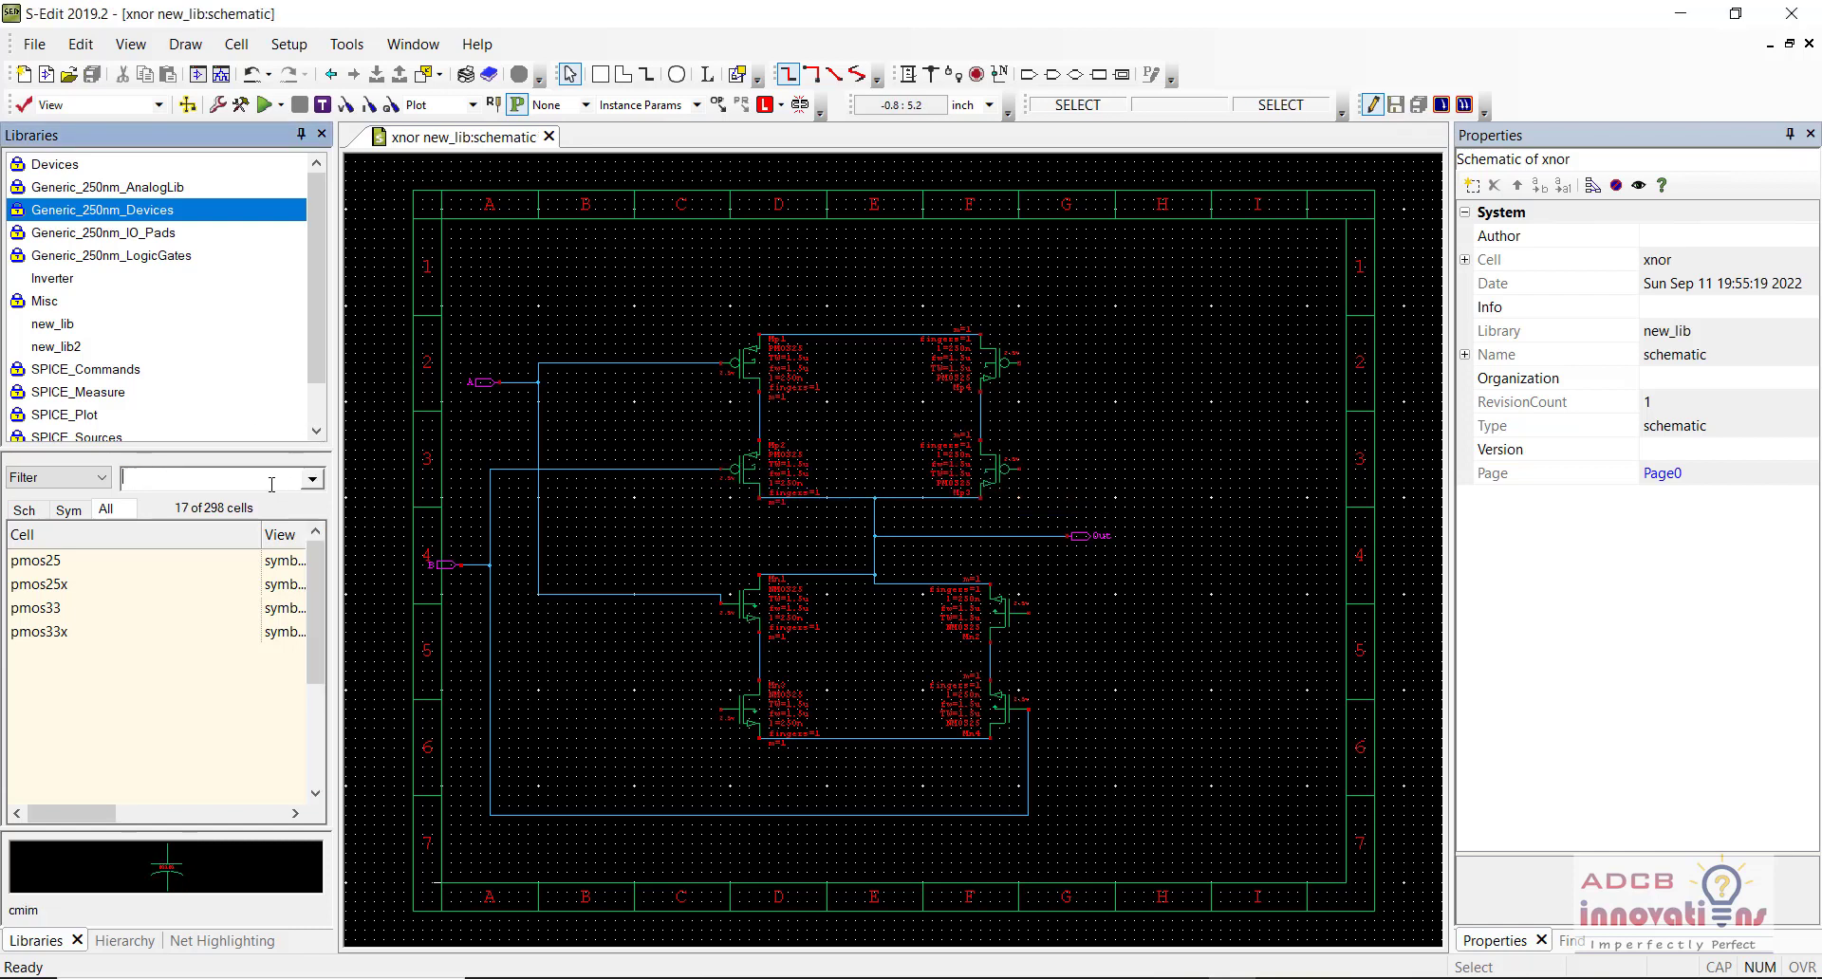
click(121, 325)
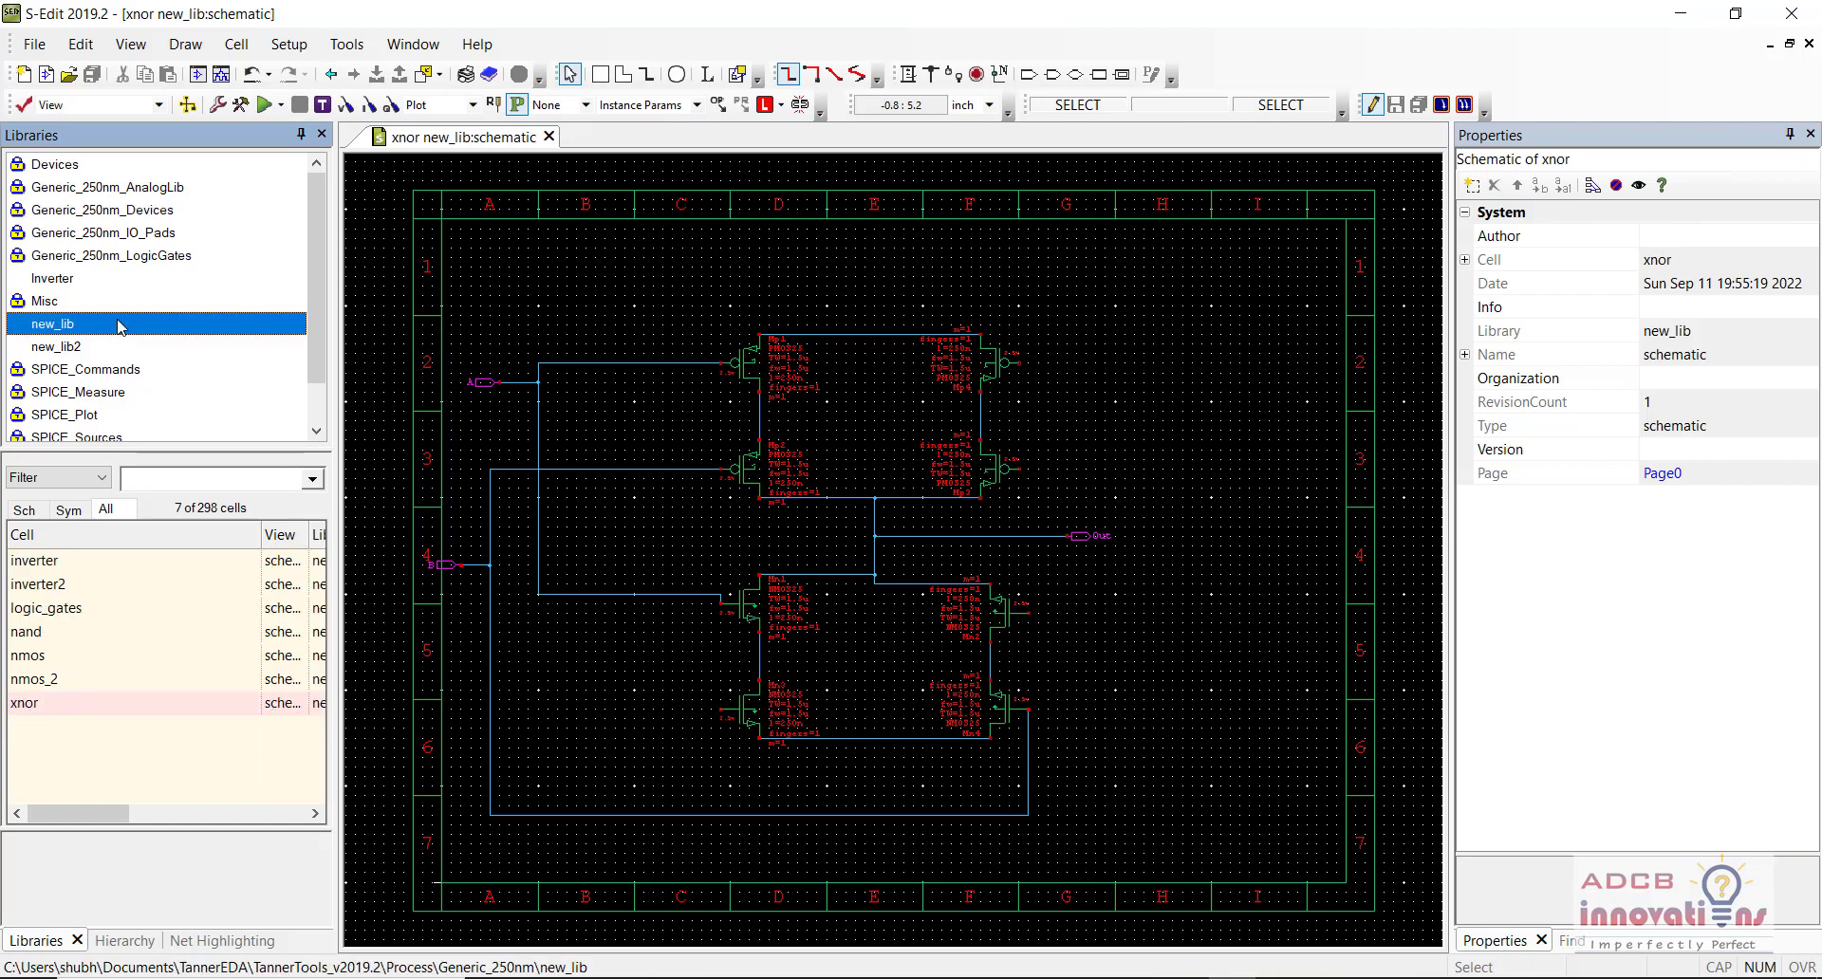
double_click(68, 561)
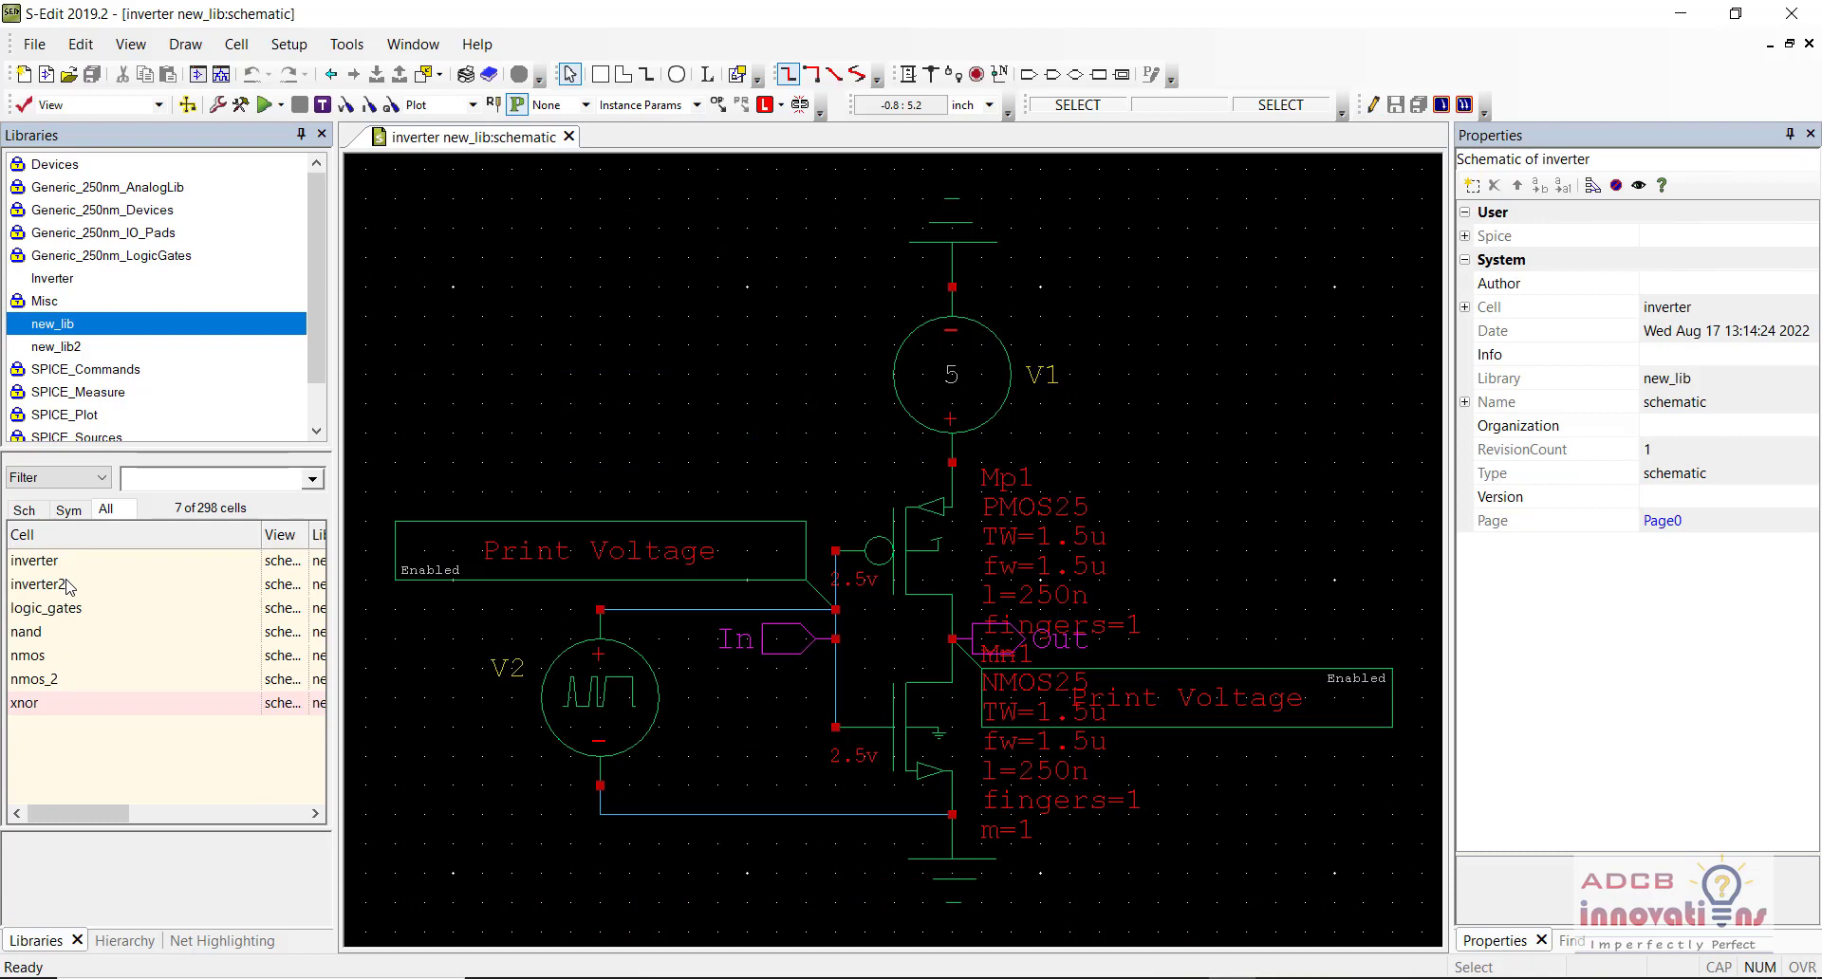
click(145, 355)
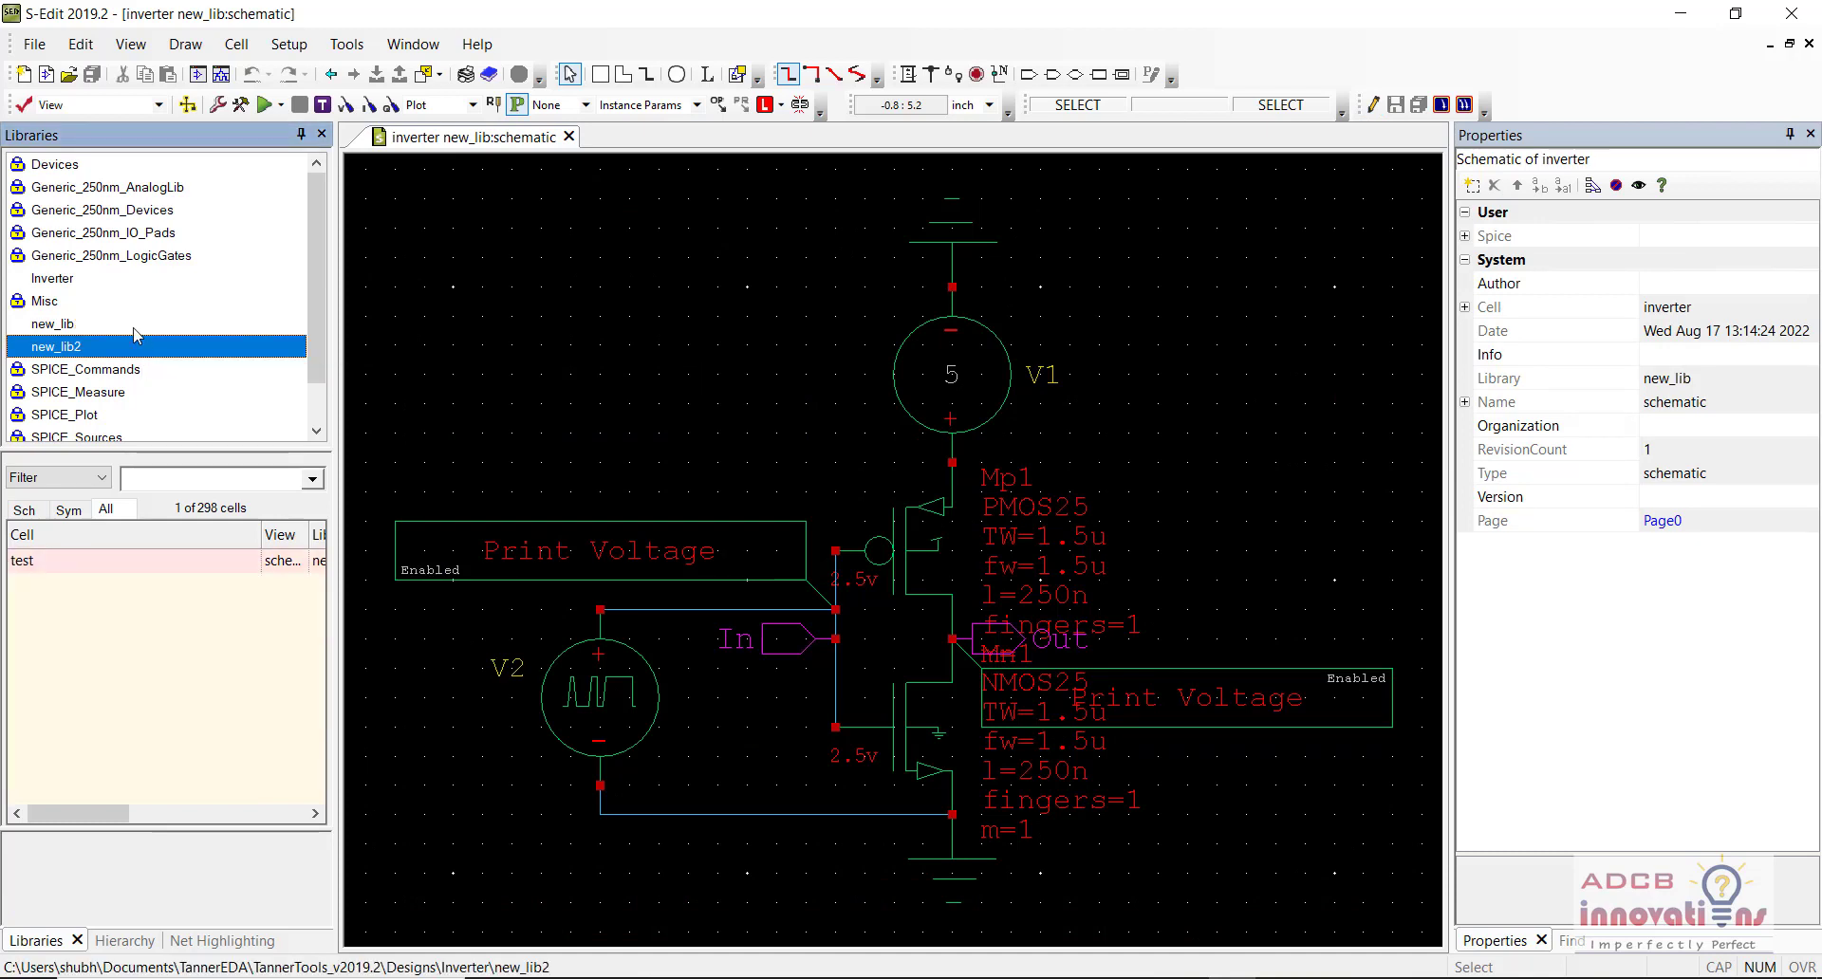
click(132, 327)
double_click(66, 707)
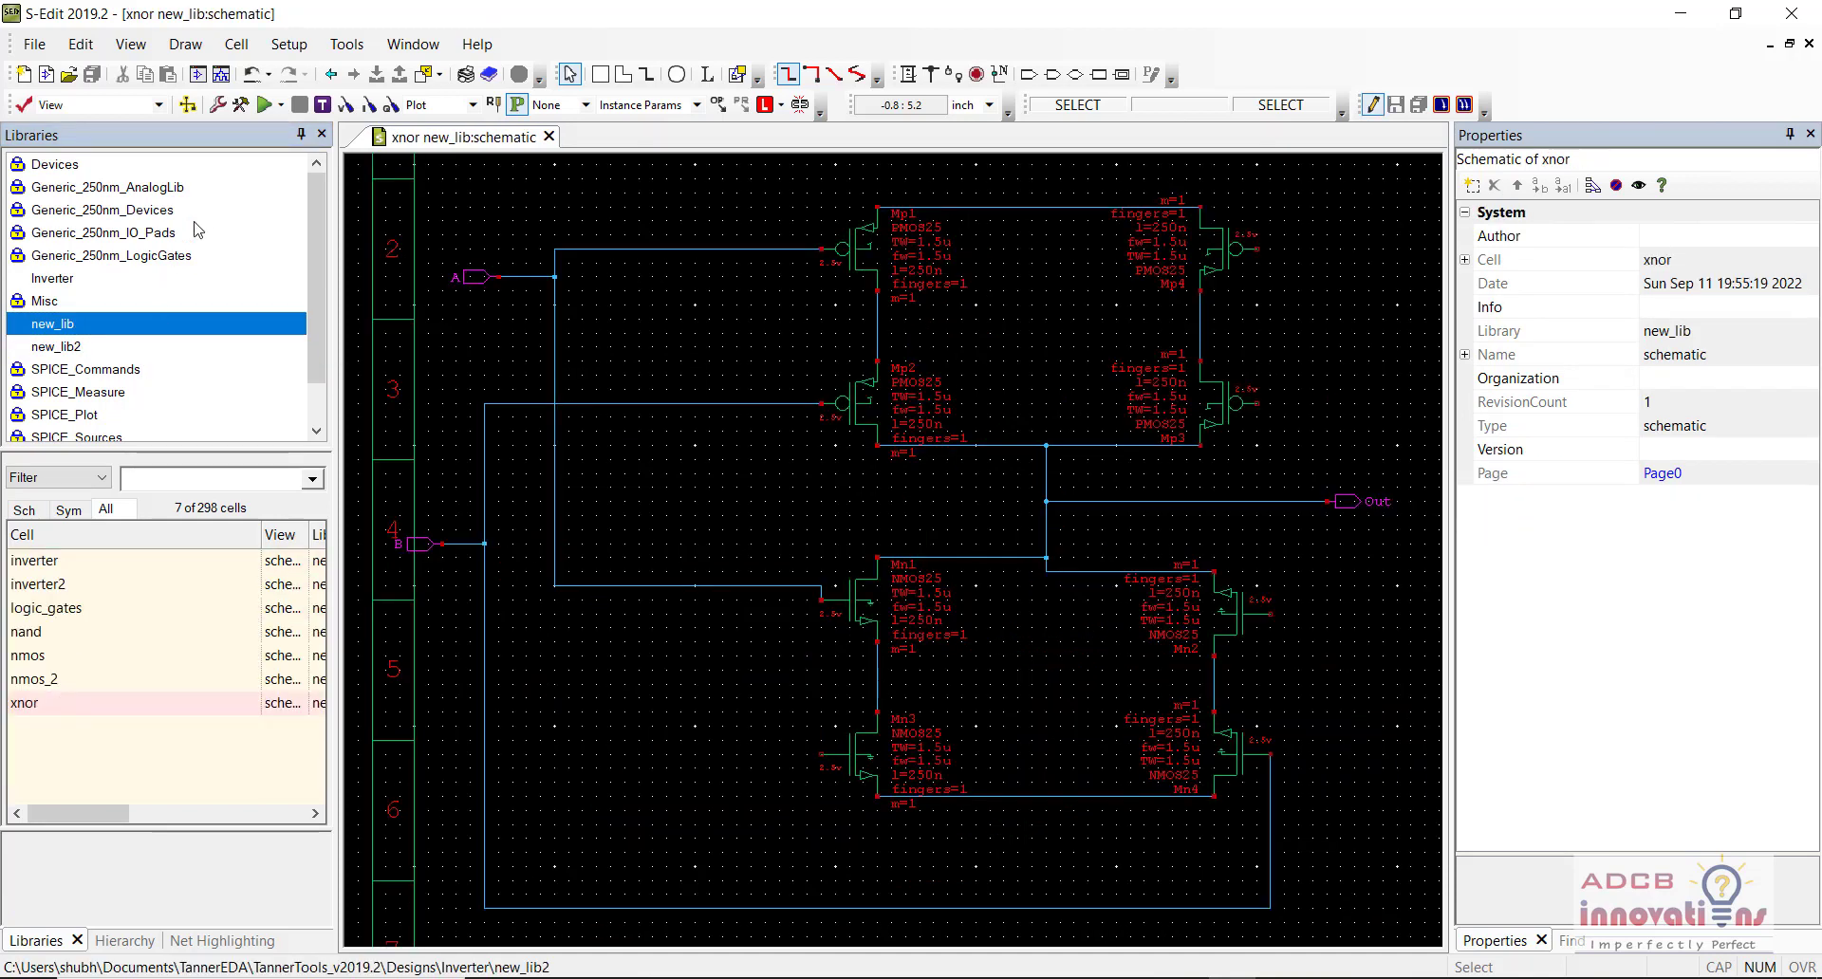
Step: Filter the cells of the Generic_250nm_LogicGates library by "in"
click(186, 210)
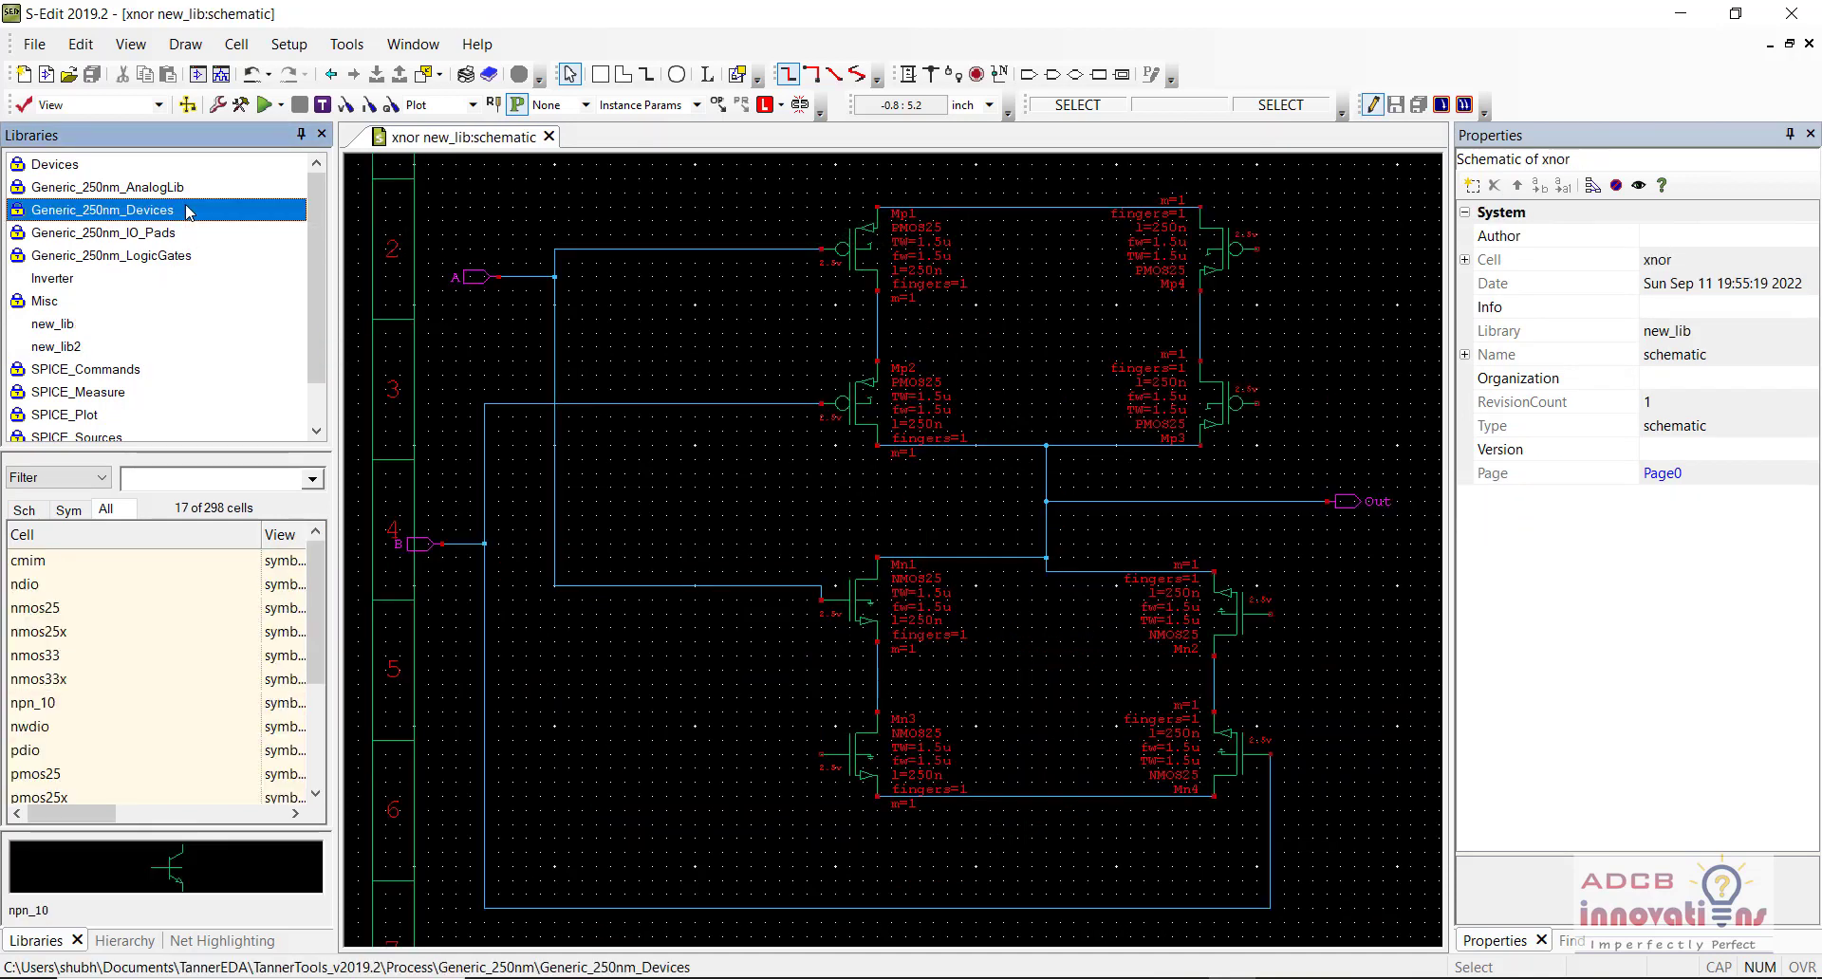
click(173, 258)
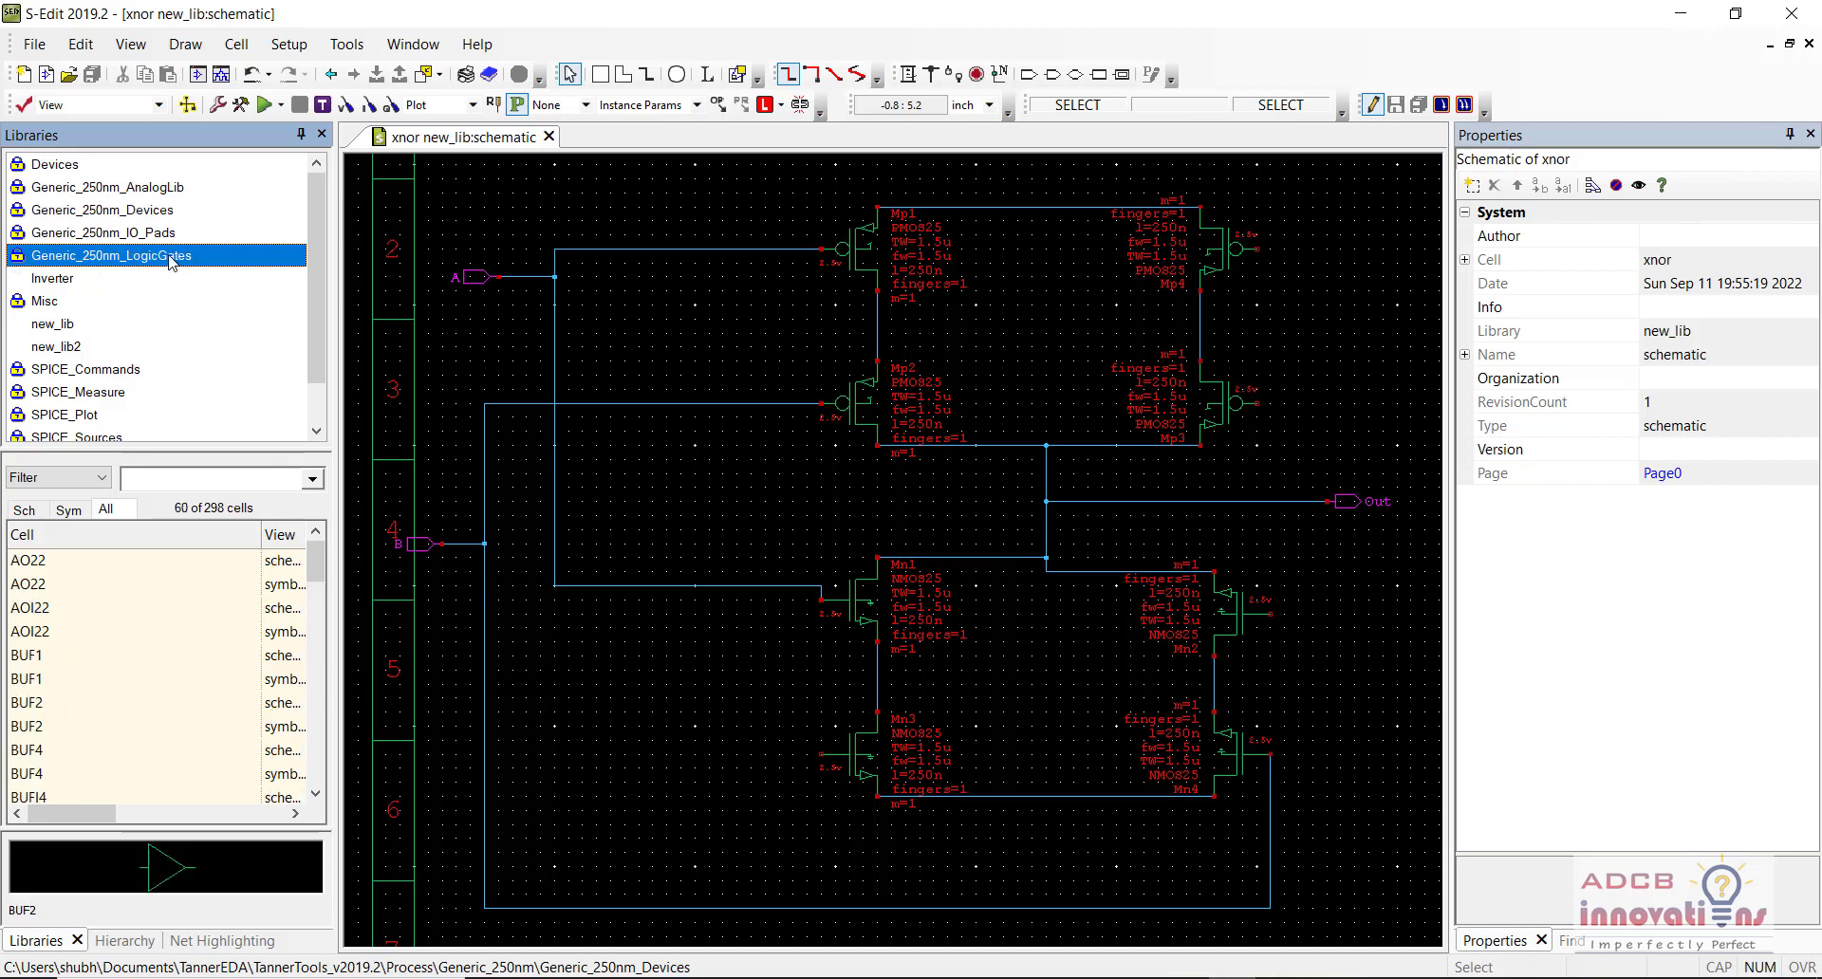
click(237, 482)
text(in)
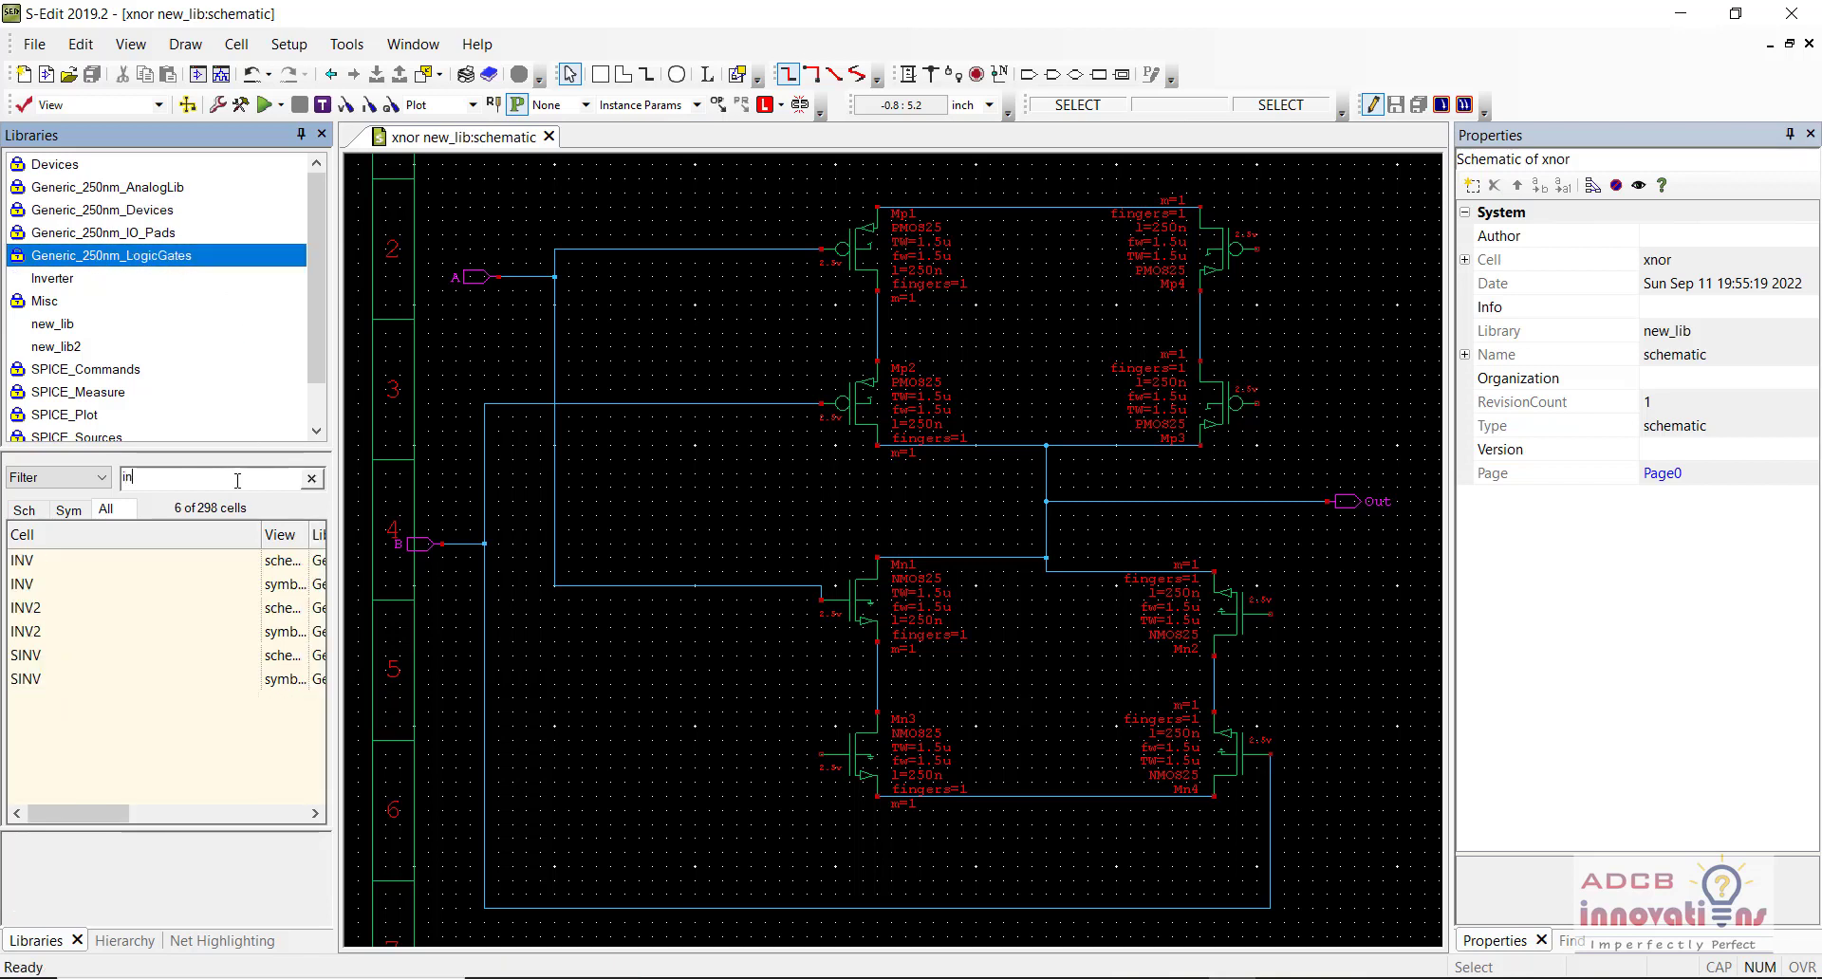
Step: Try to instance the INV cell from its schematic view into xnor and close the instance dialog
click(120, 568)
right_click(120, 570)
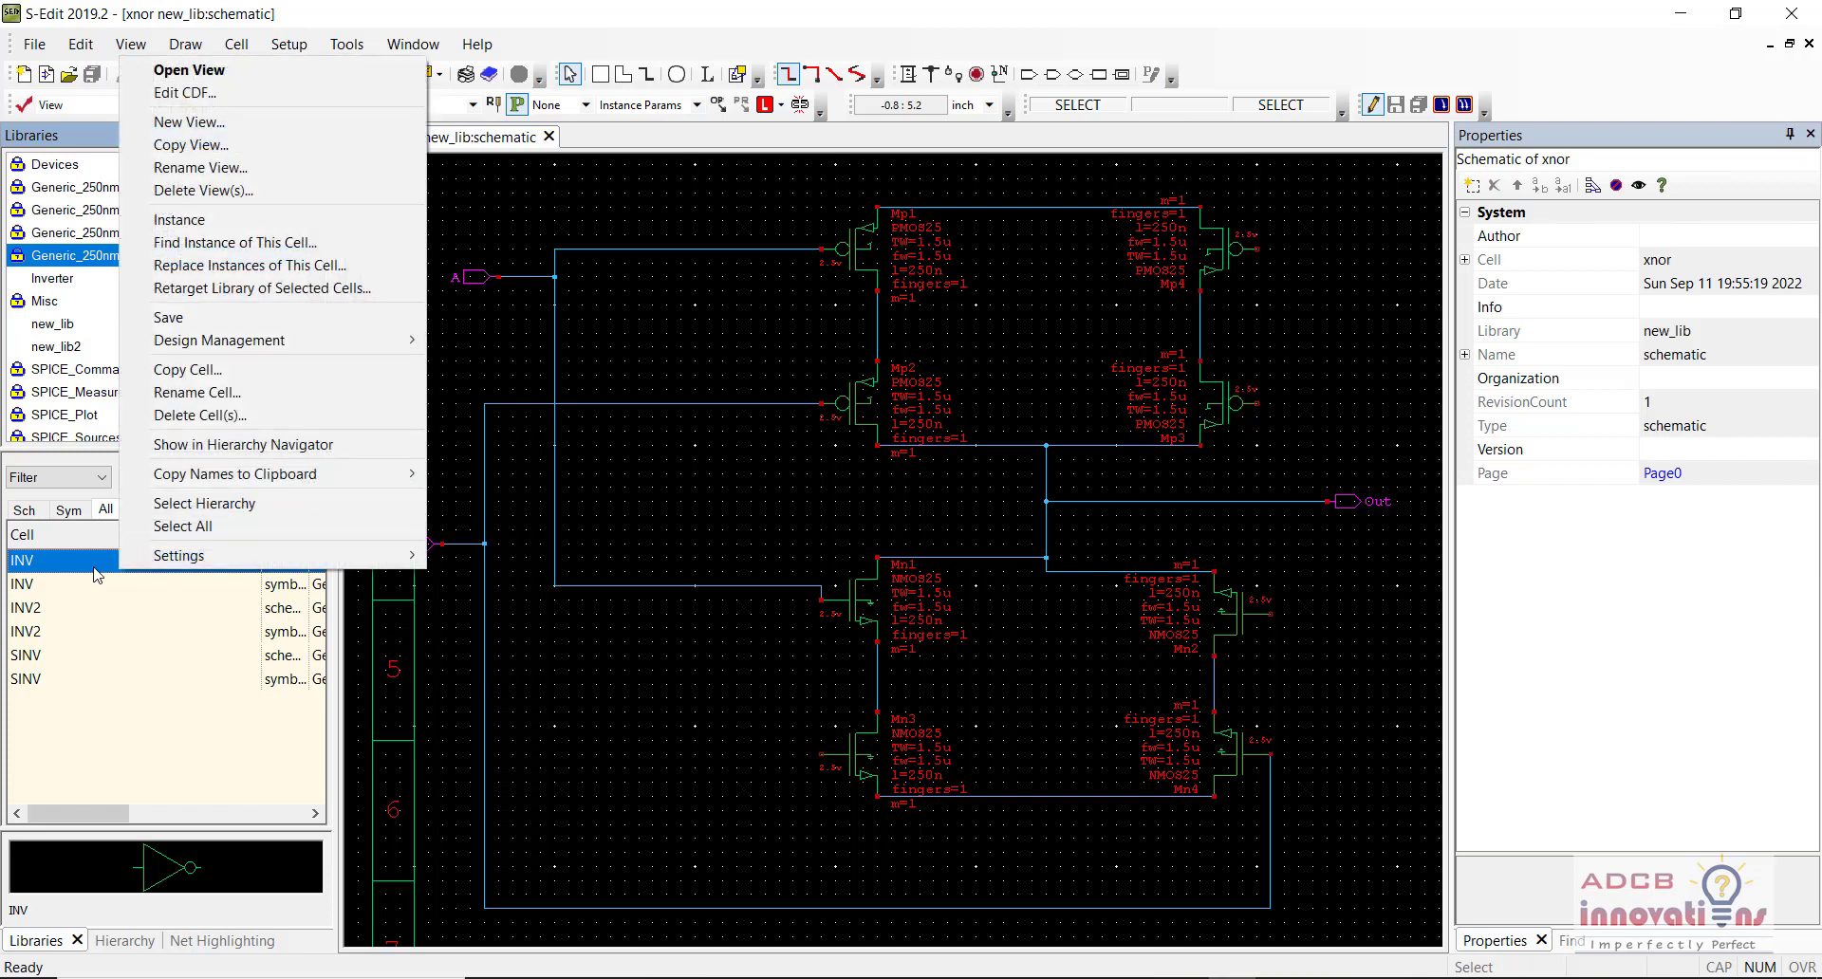
click(97, 575)
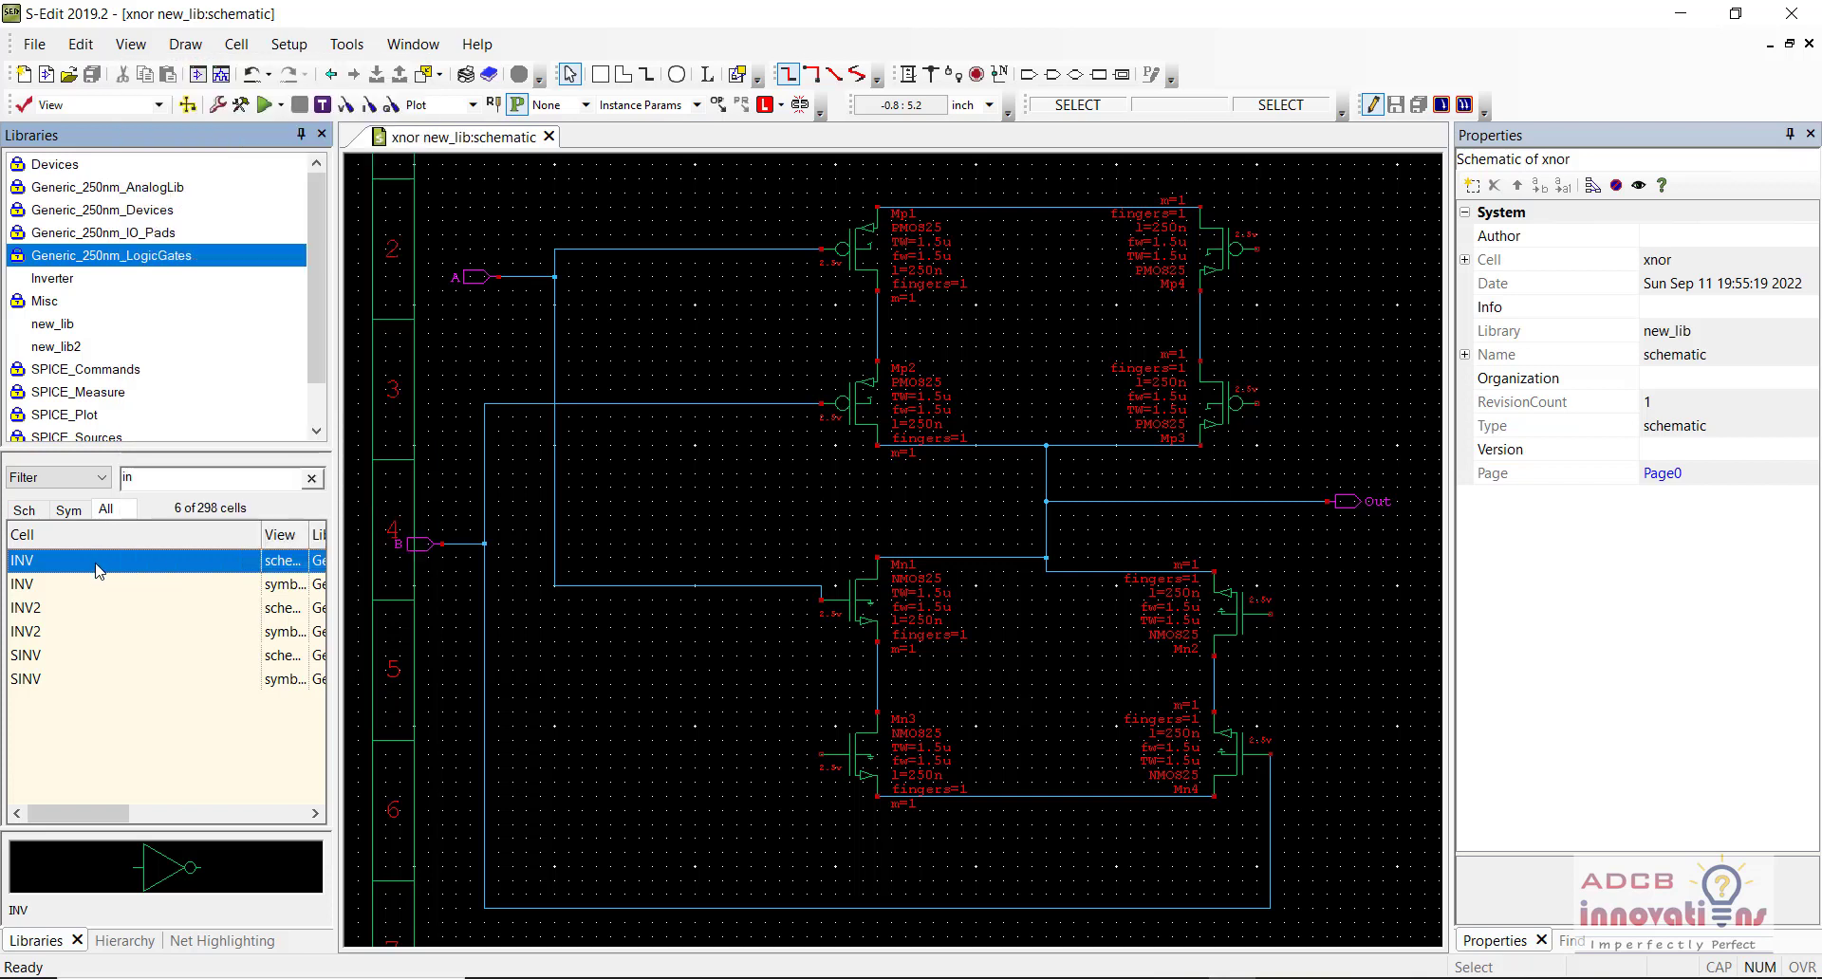
right_click(99, 570)
click(208, 214)
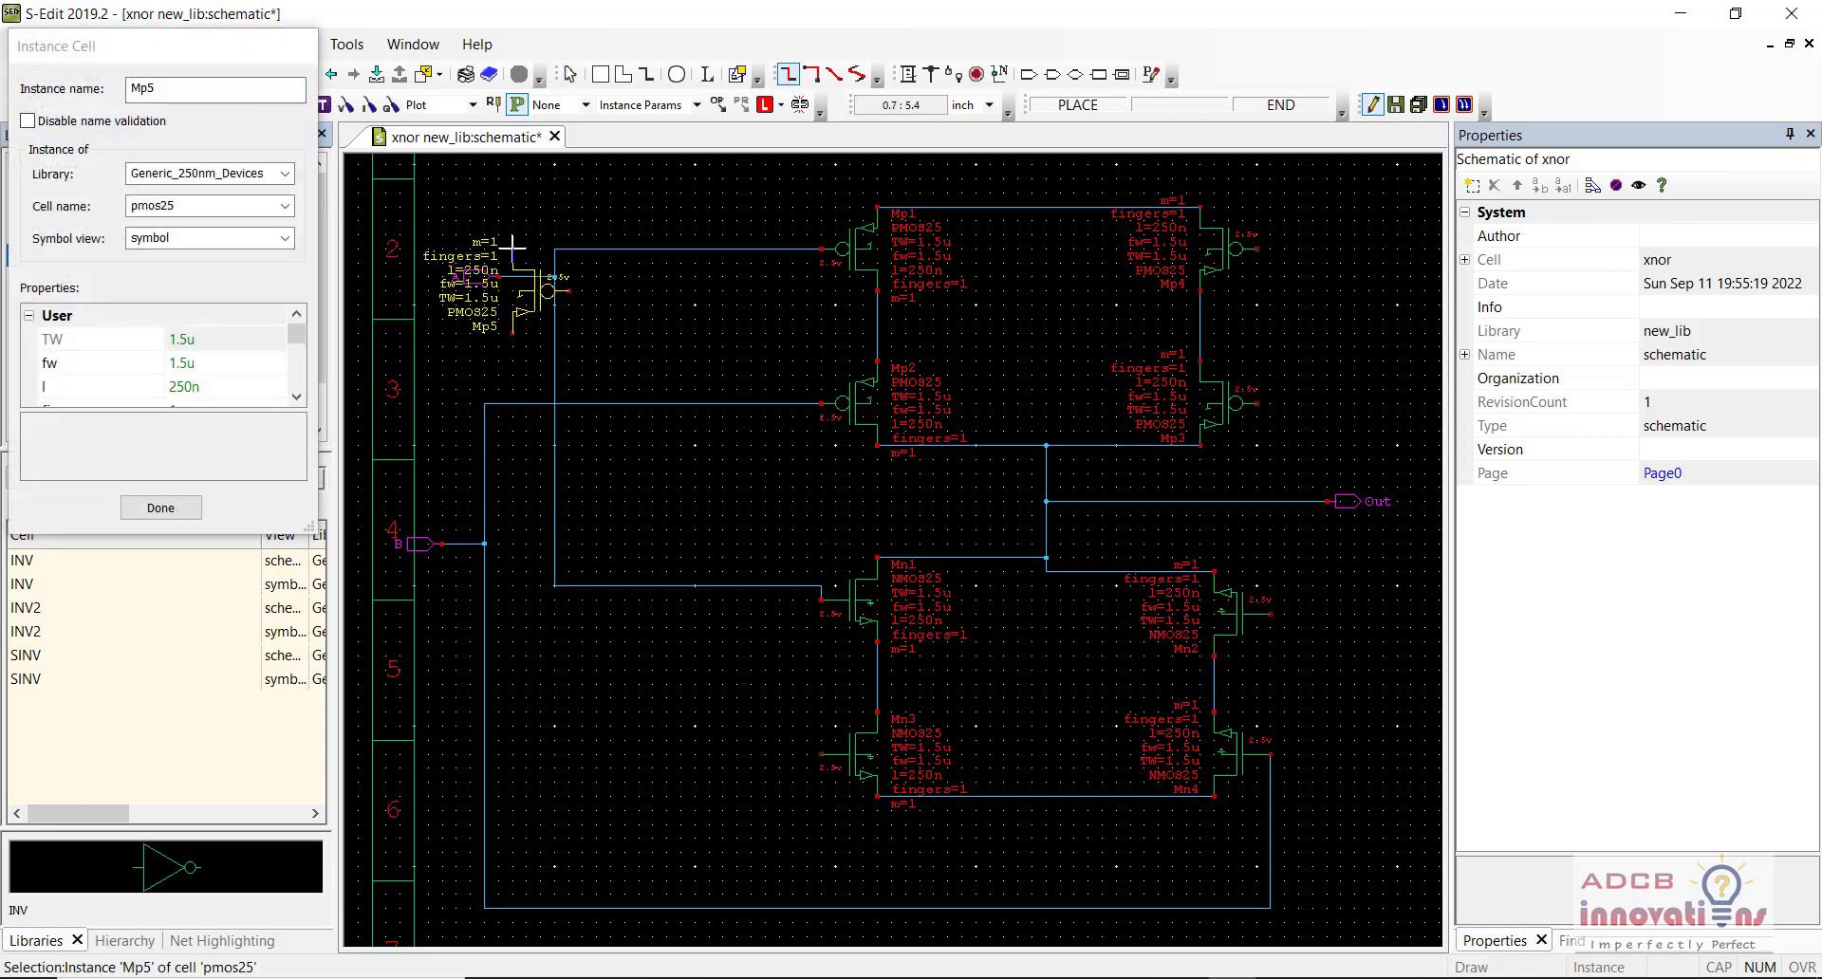
click(171, 512)
Step: Retry instancing the INV schematic view, check the cell name and symbol view choices, and cancel the placement
right_click(109, 564)
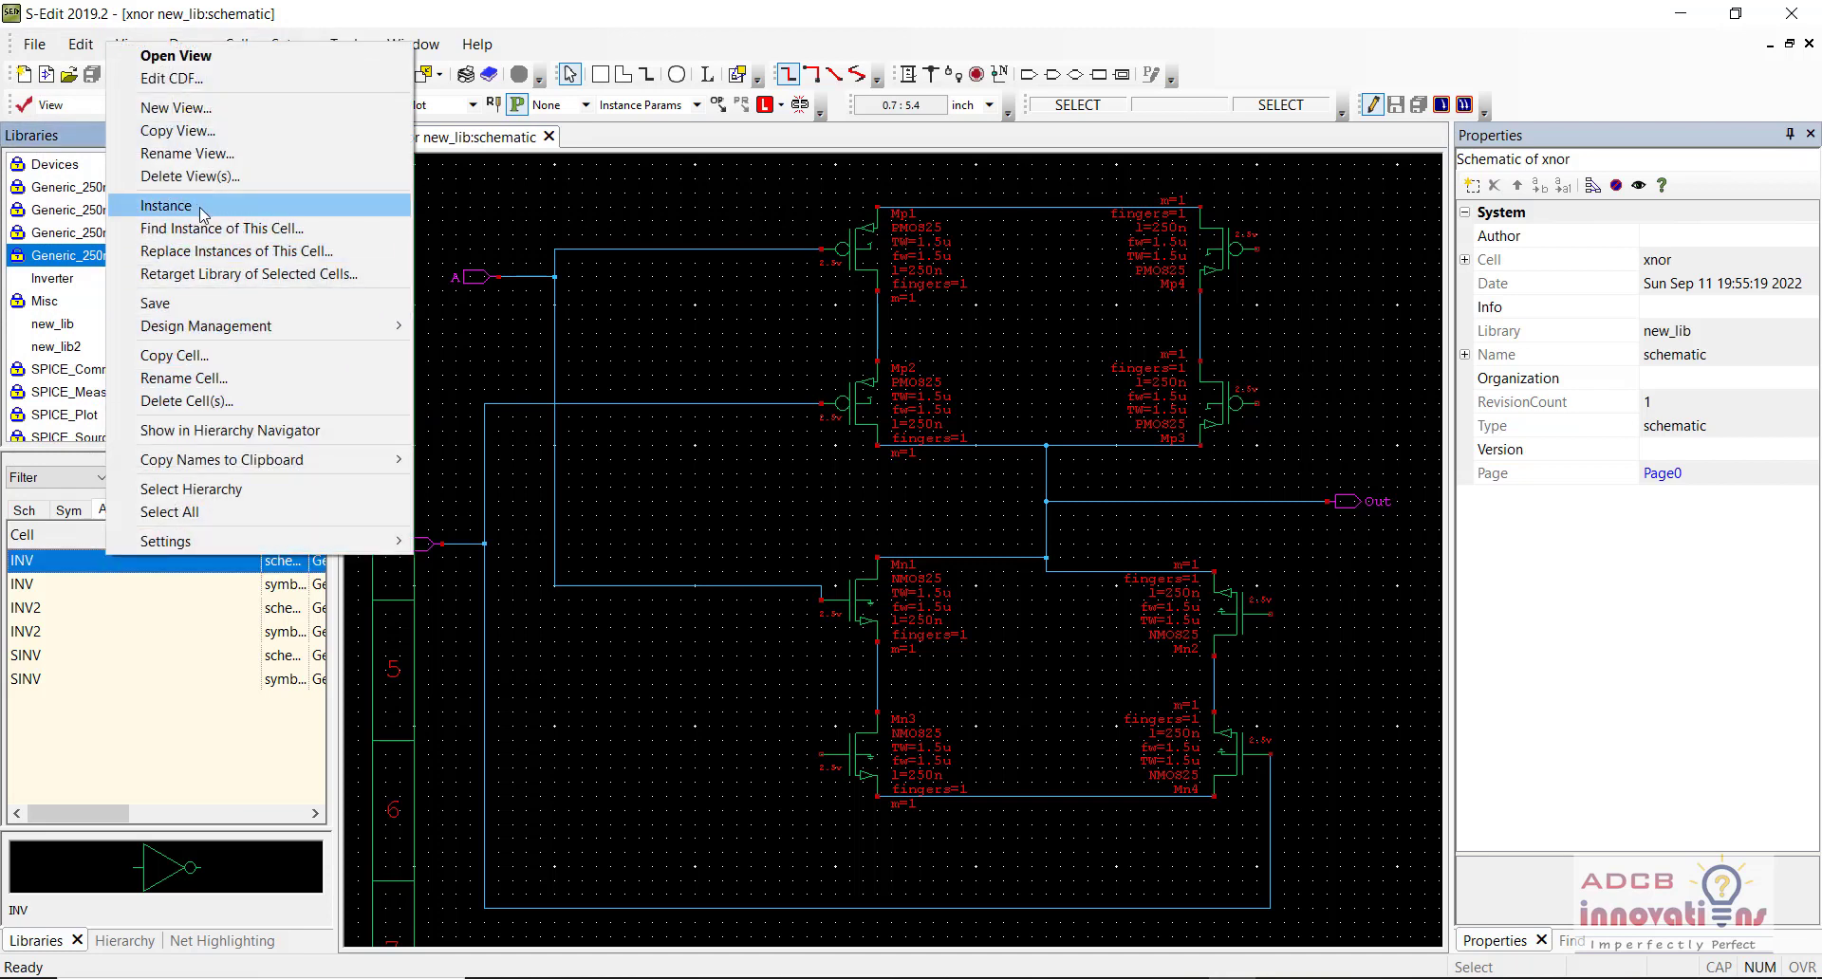
click(195, 205)
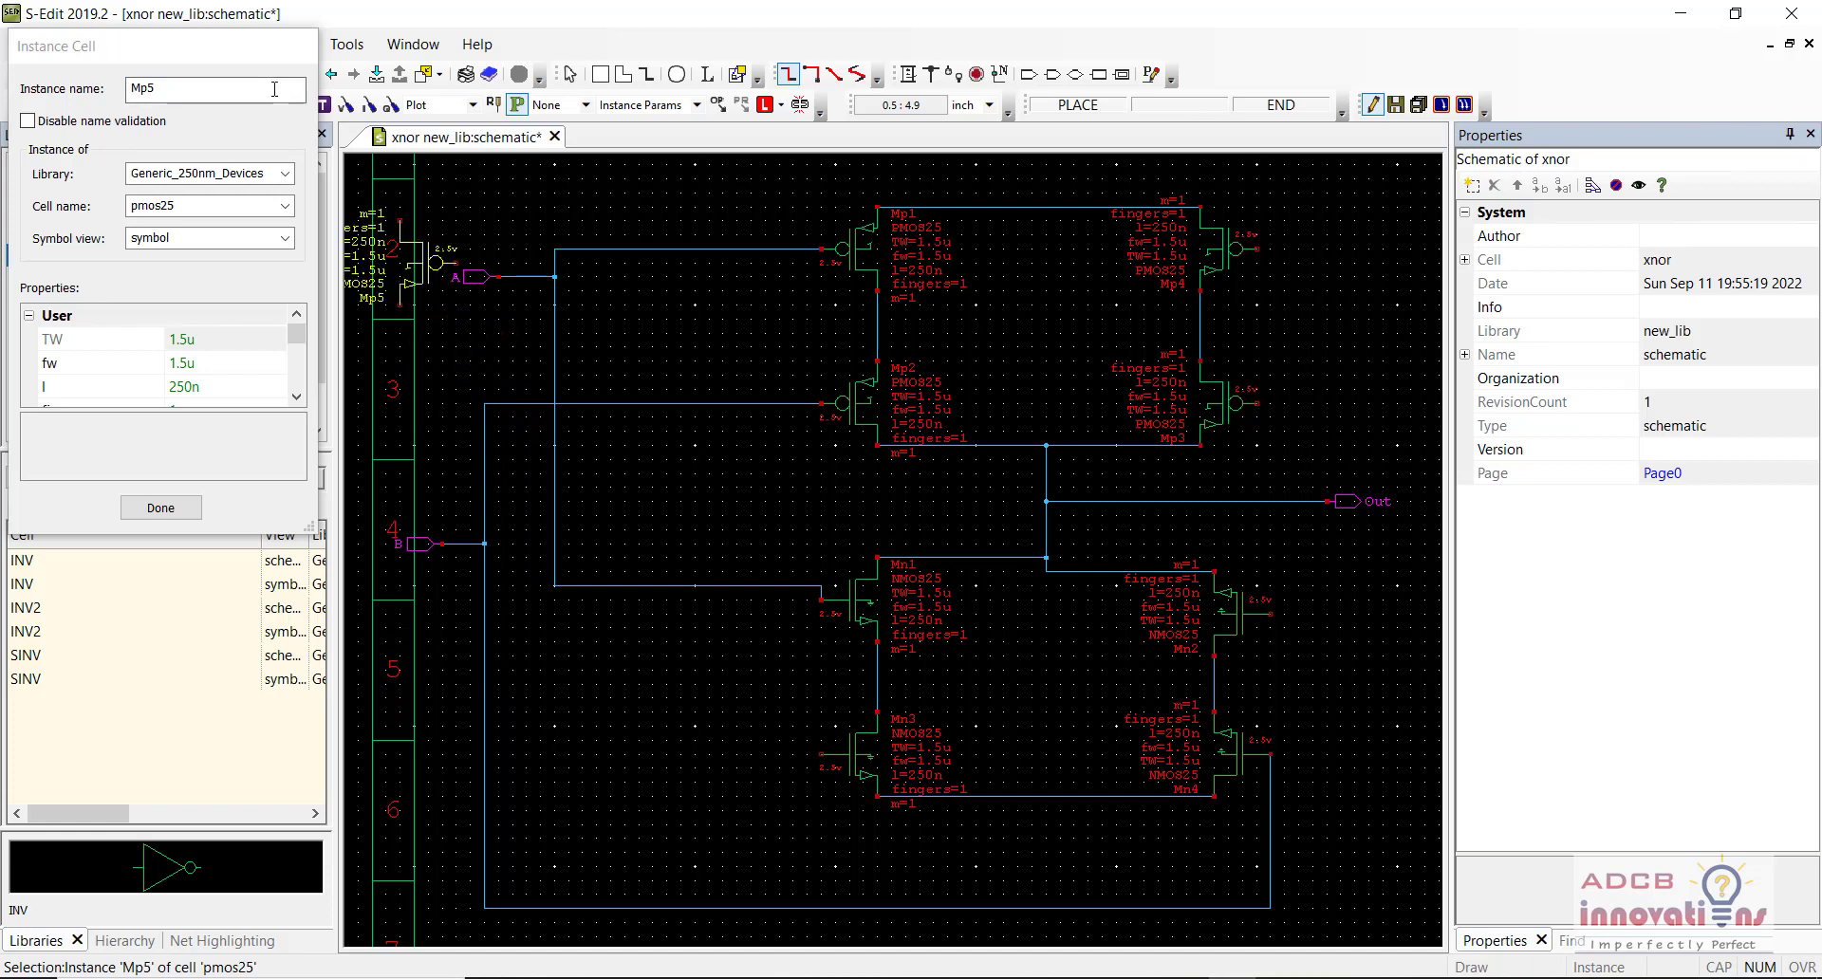
click(285, 205)
click(285, 205)
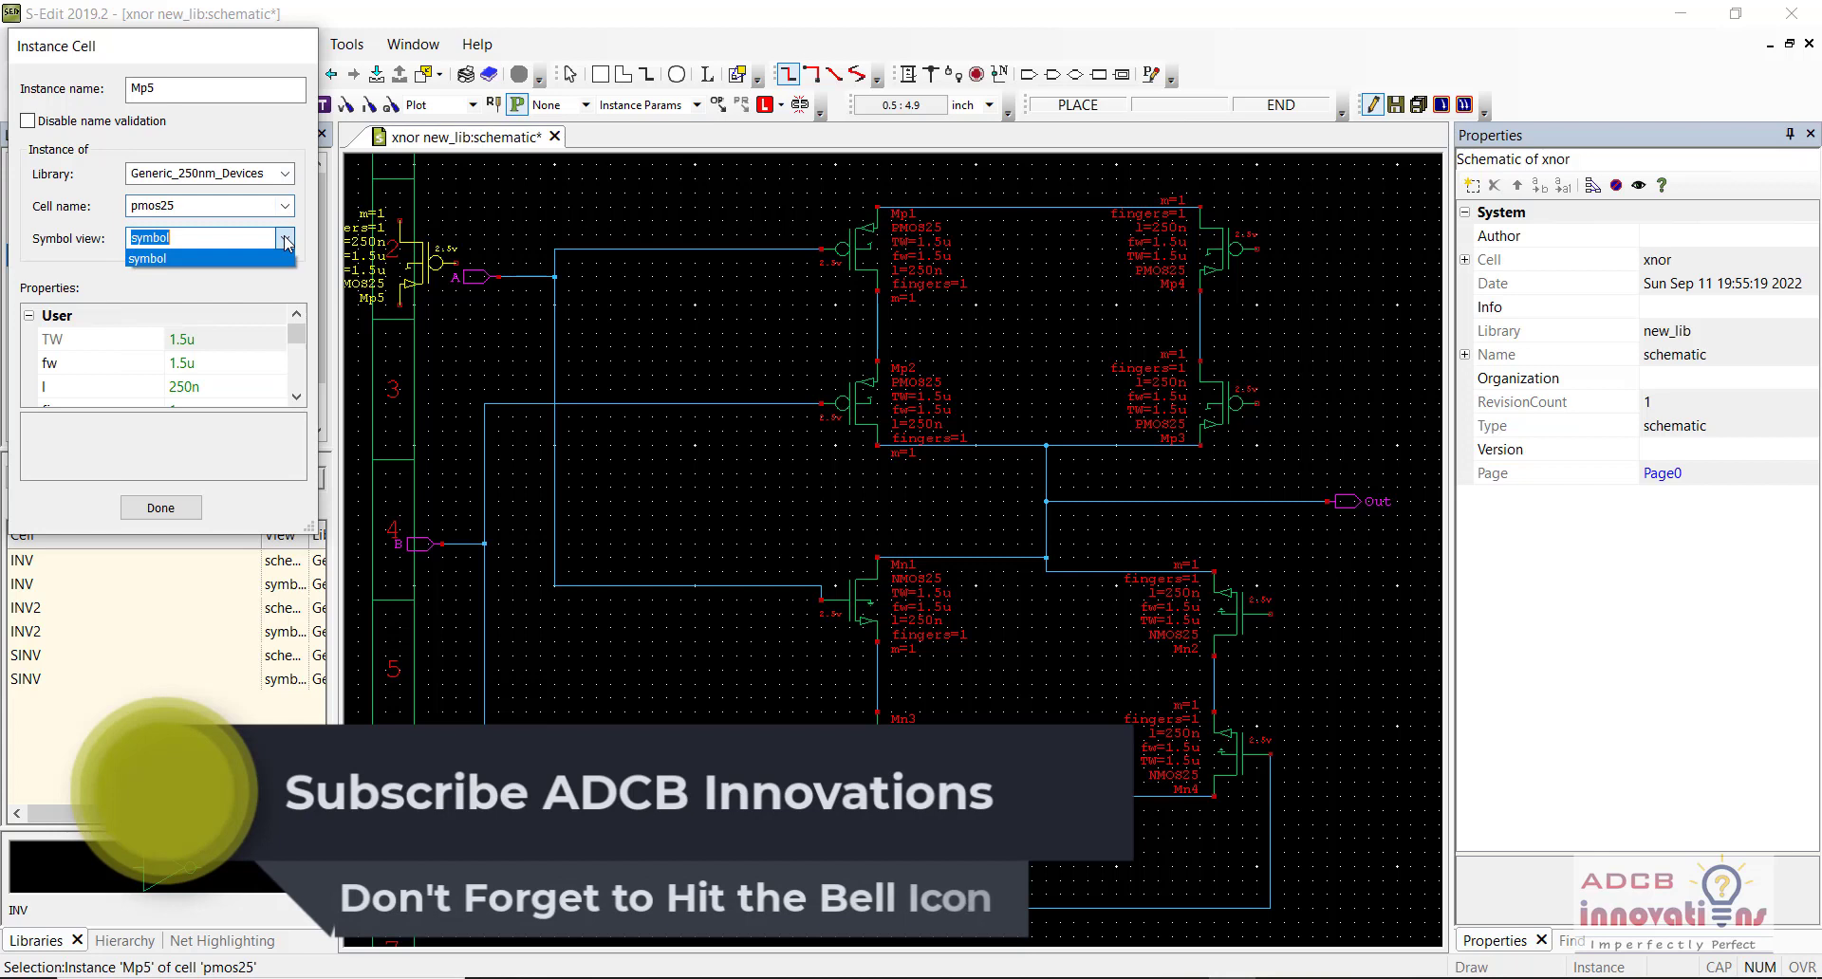
click(285, 207)
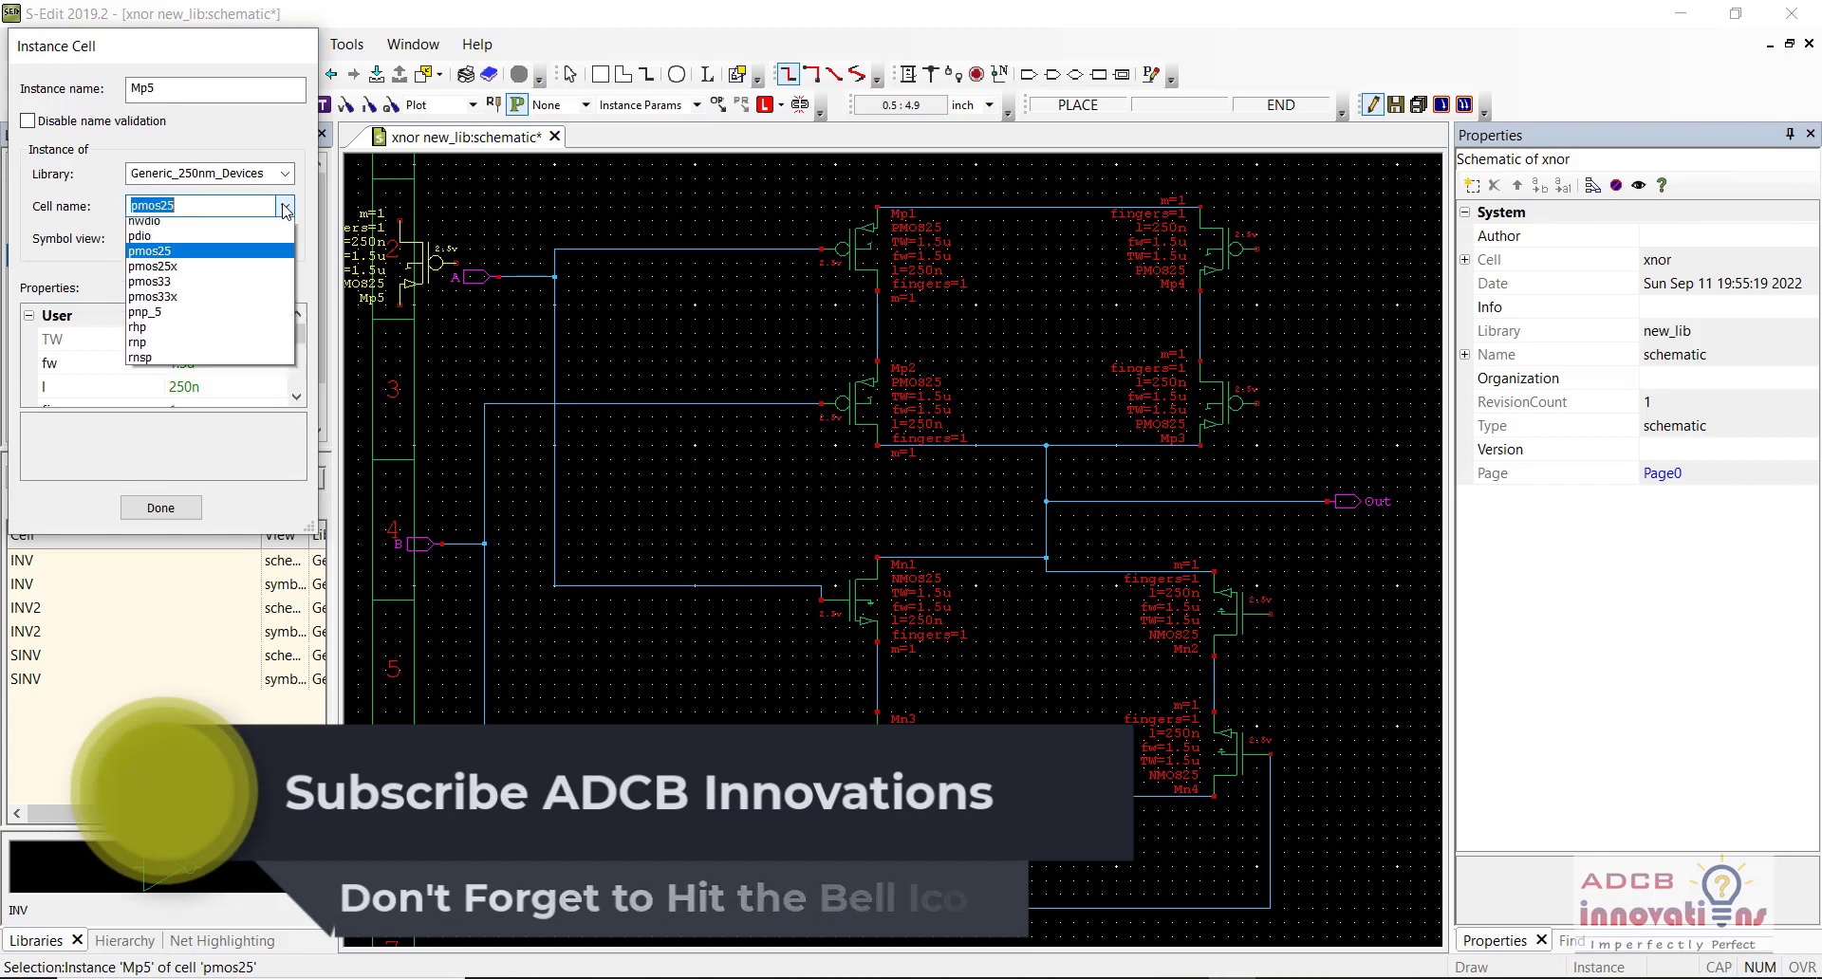
key(Escape)
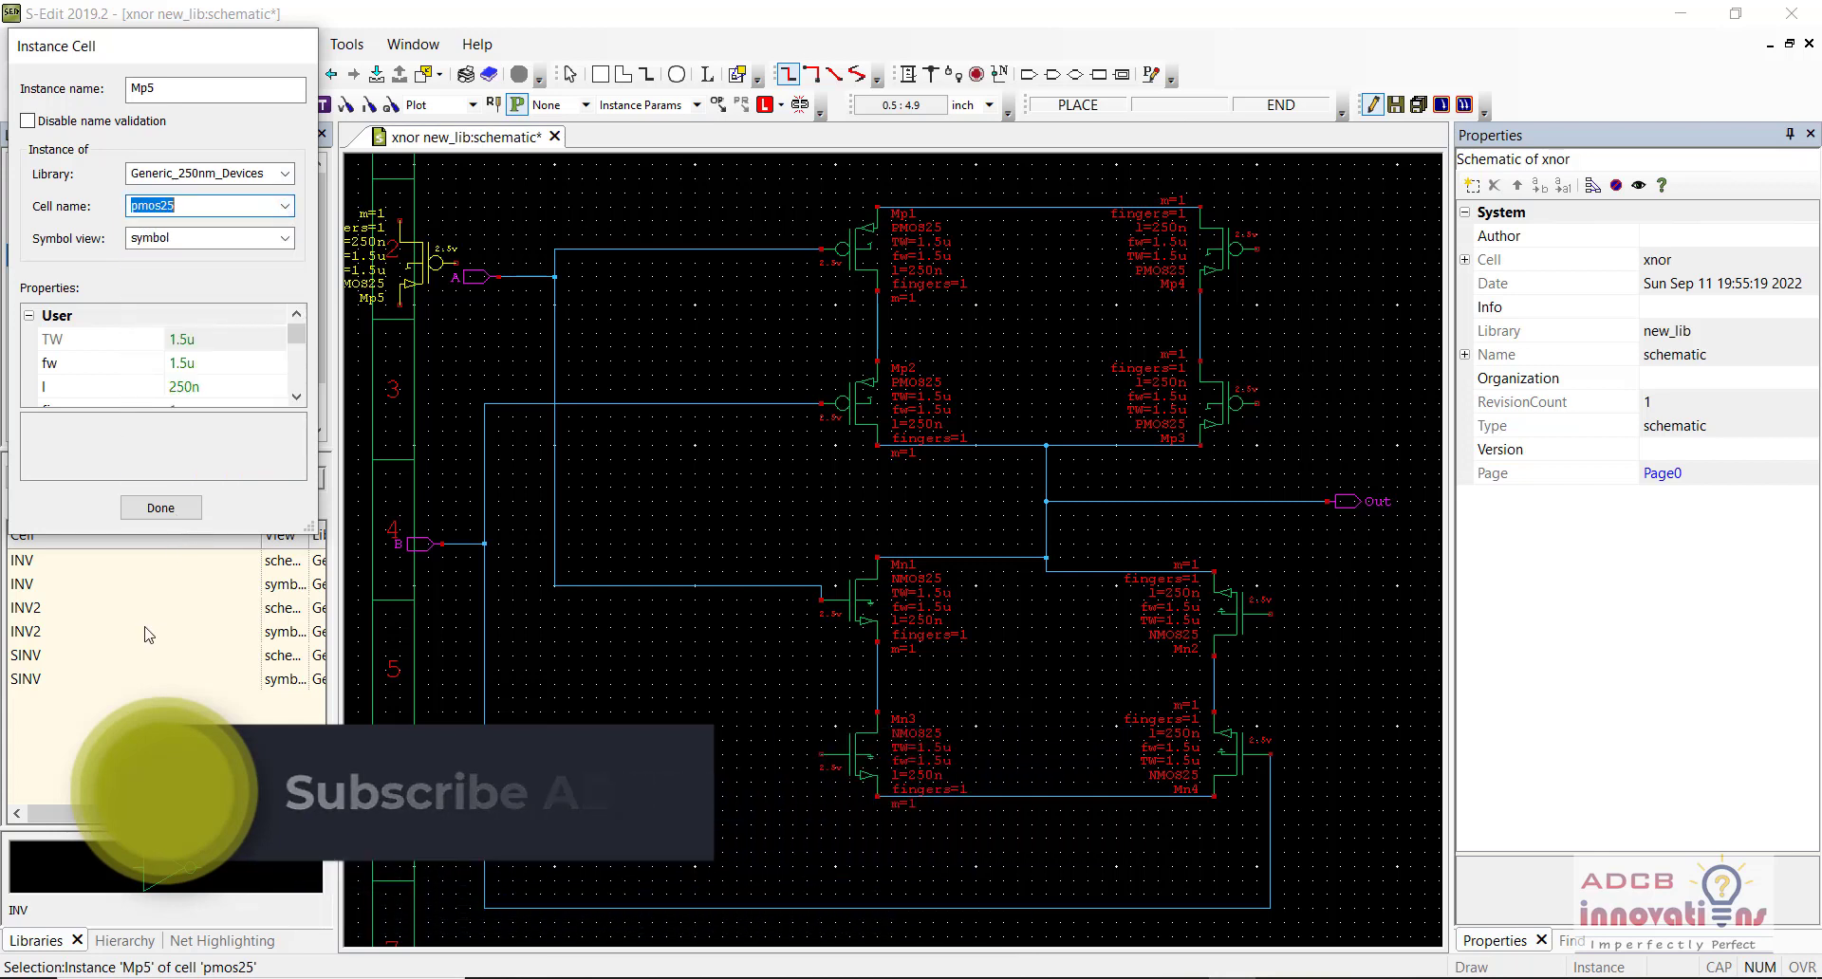
key(Escape)
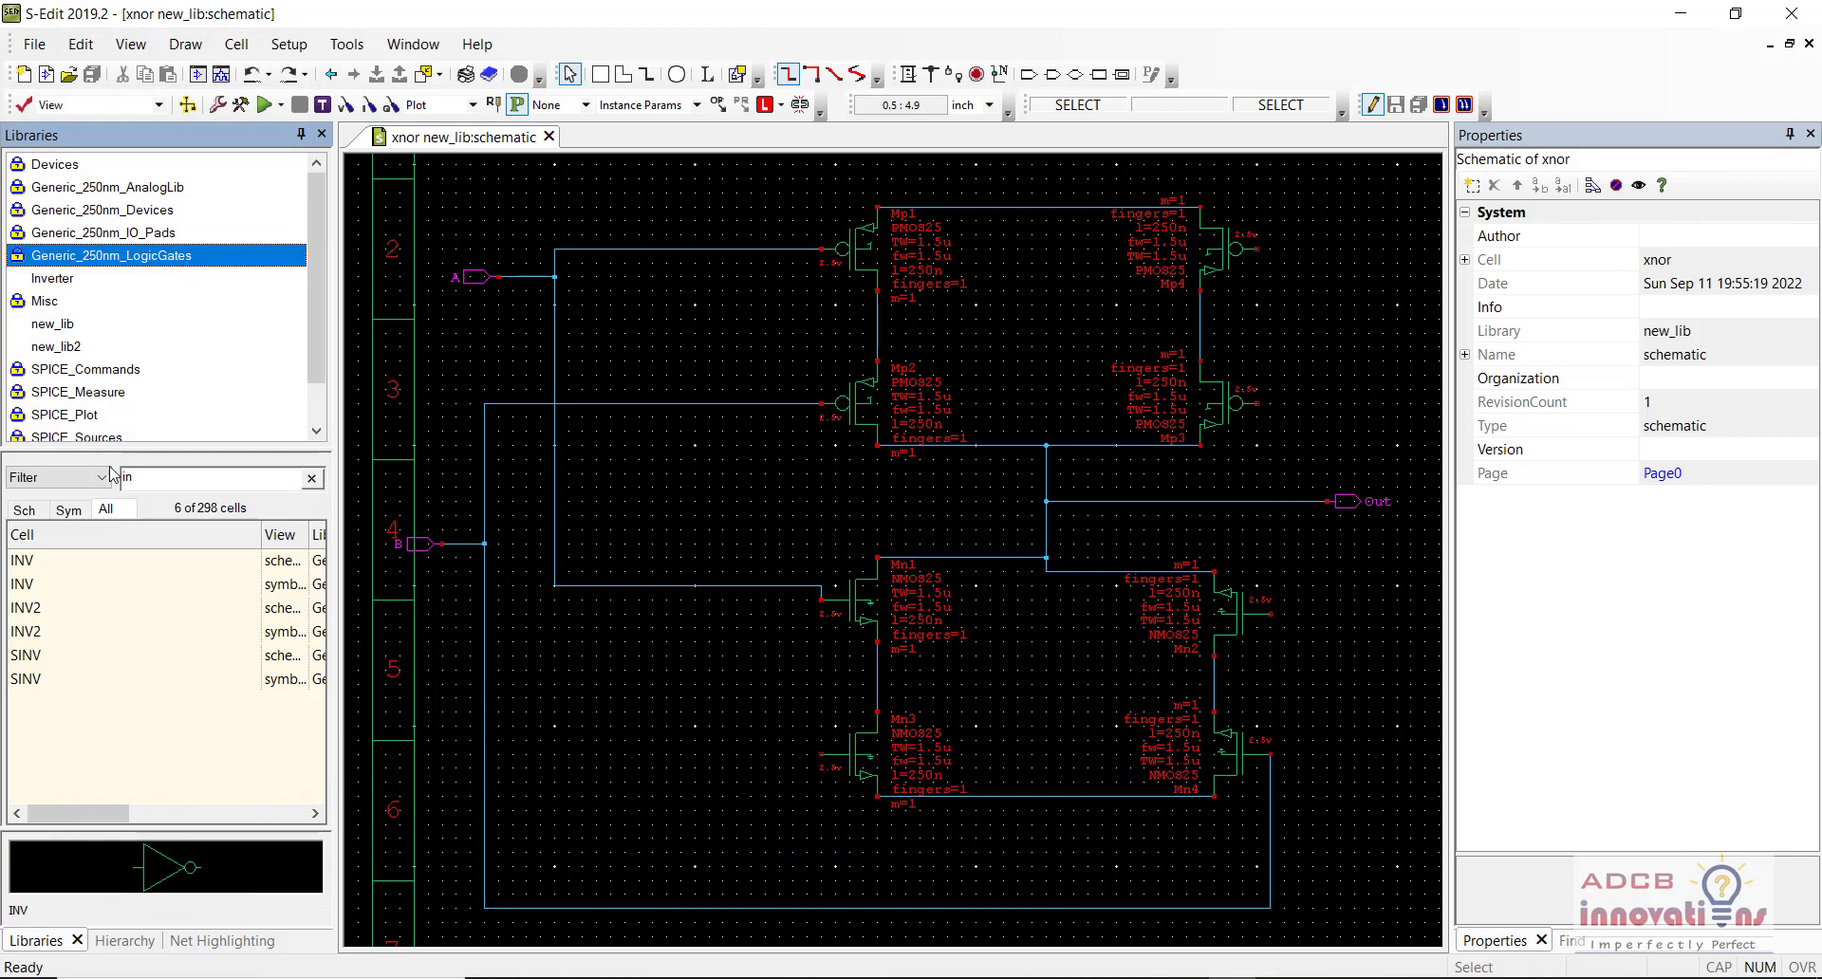
Step: Open the INV symbol view, try to instance the symbol there and close the instance dialog
double_click(27, 582)
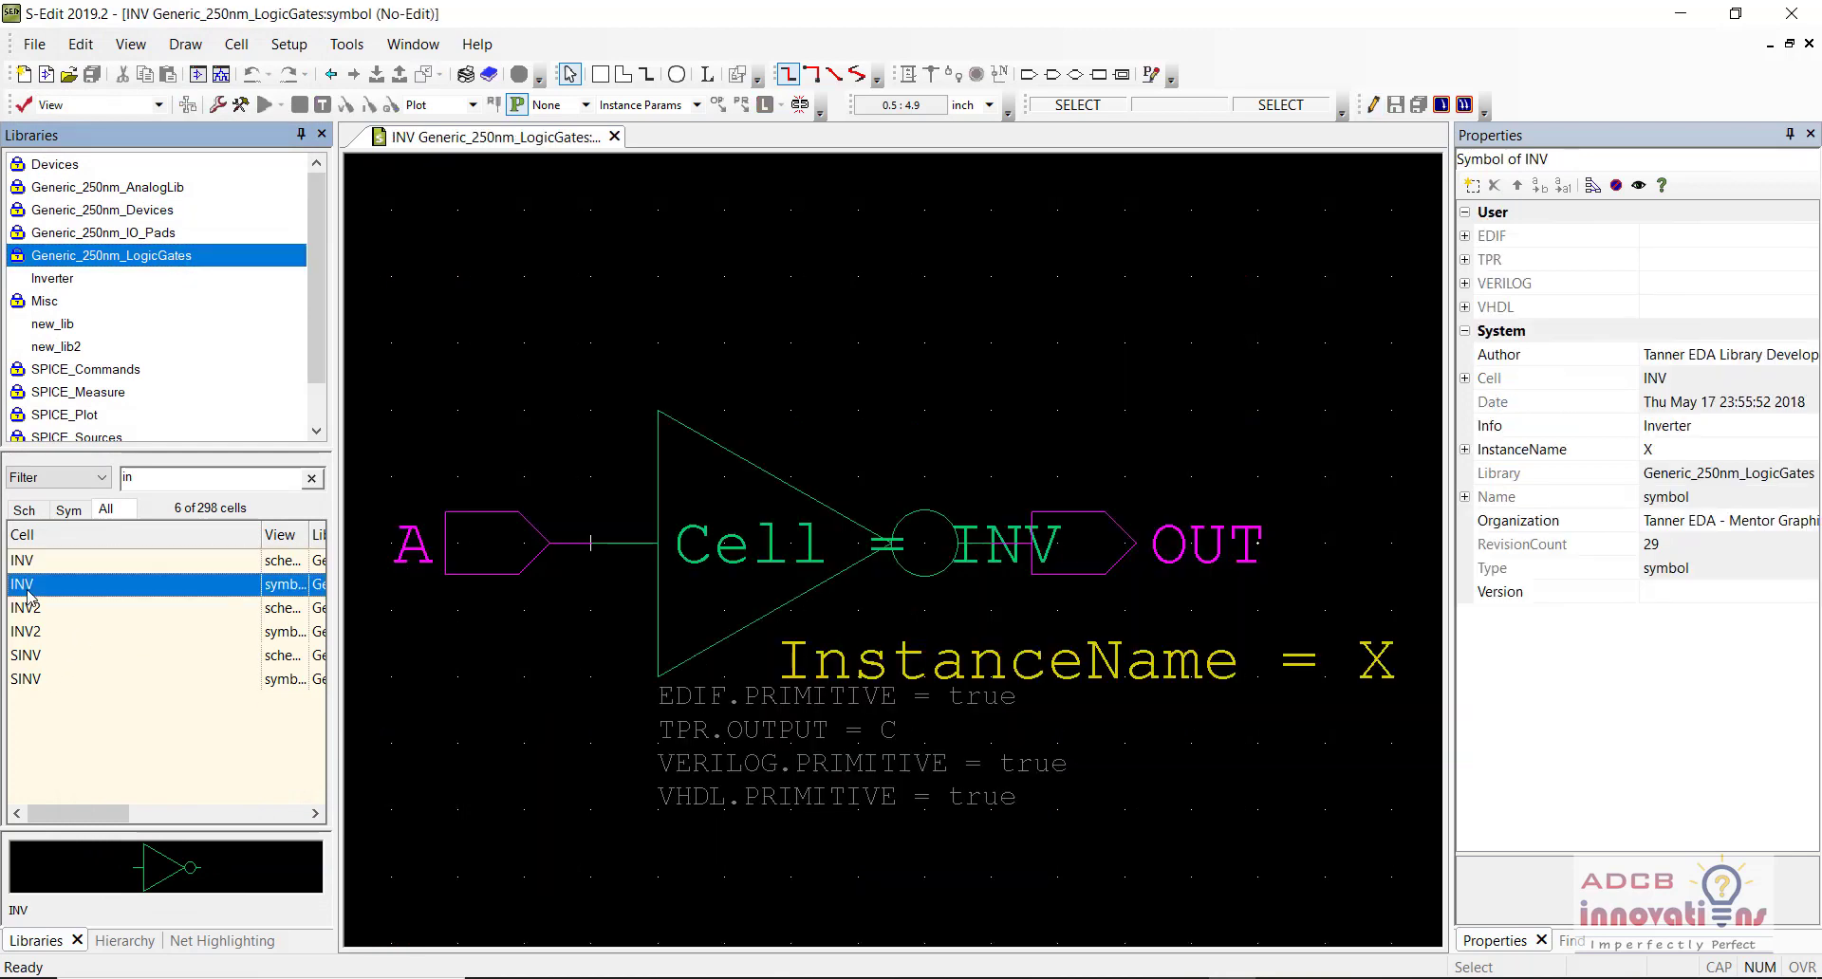
right_click(45, 593)
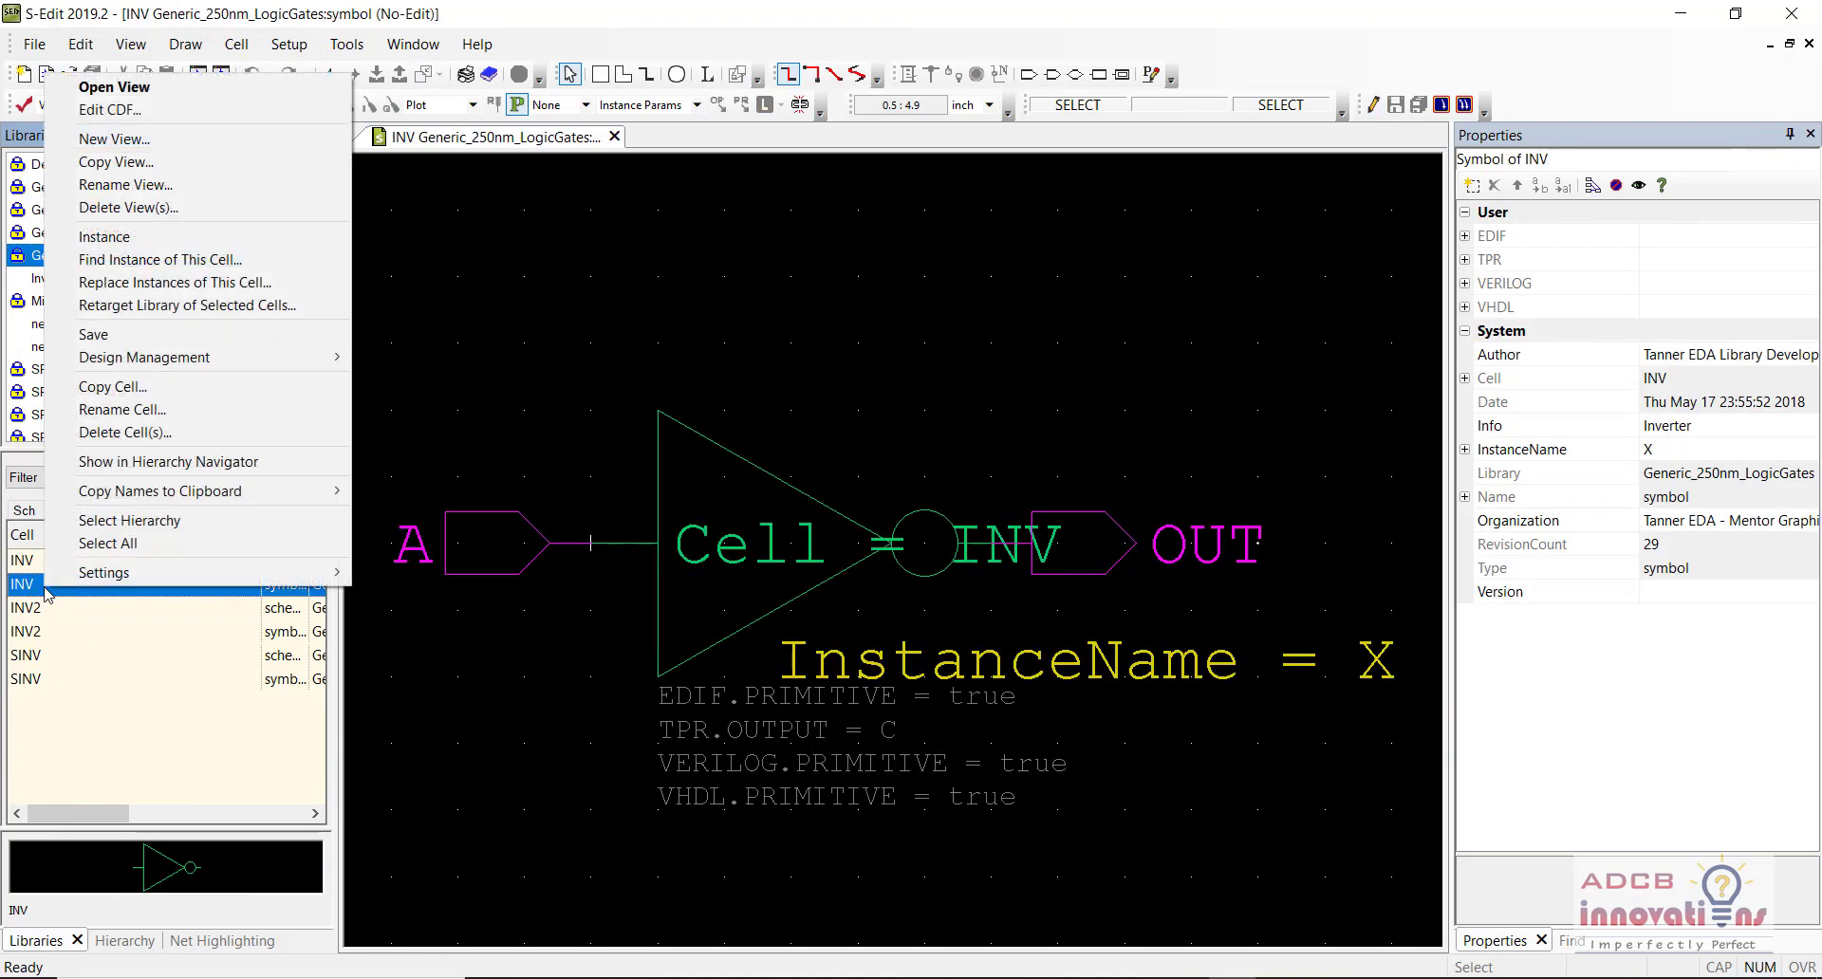
click(95, 234)
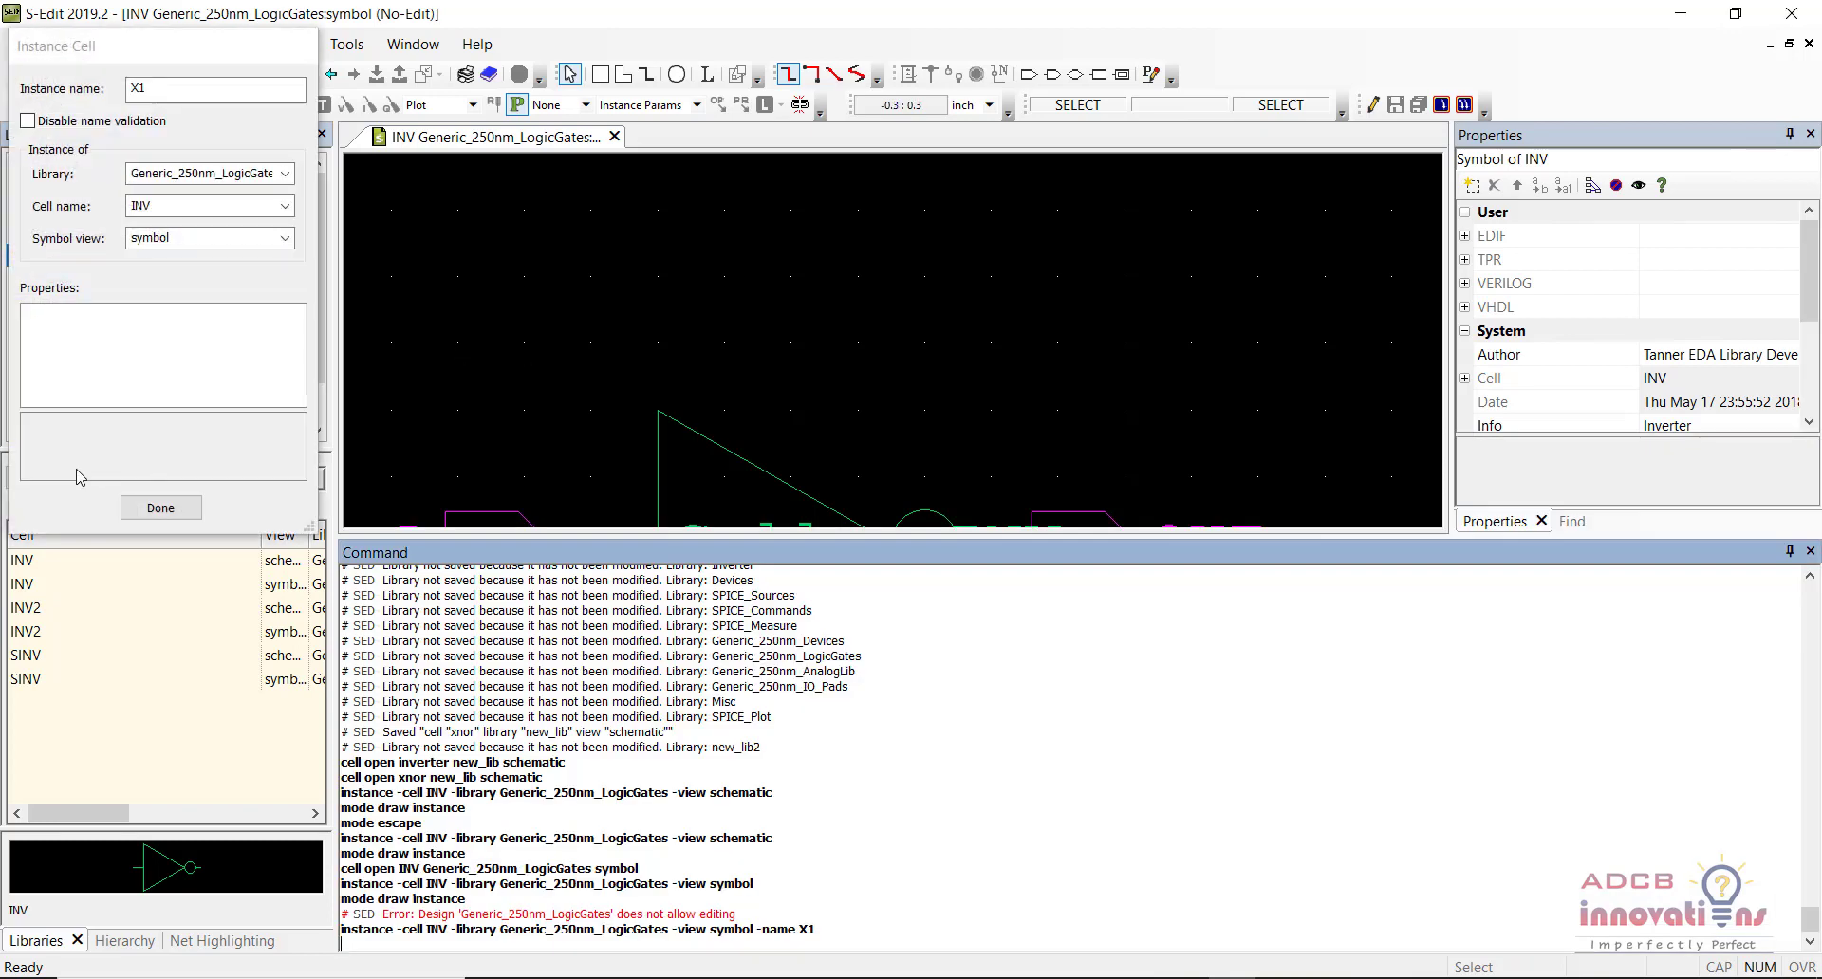
click(160, 508)
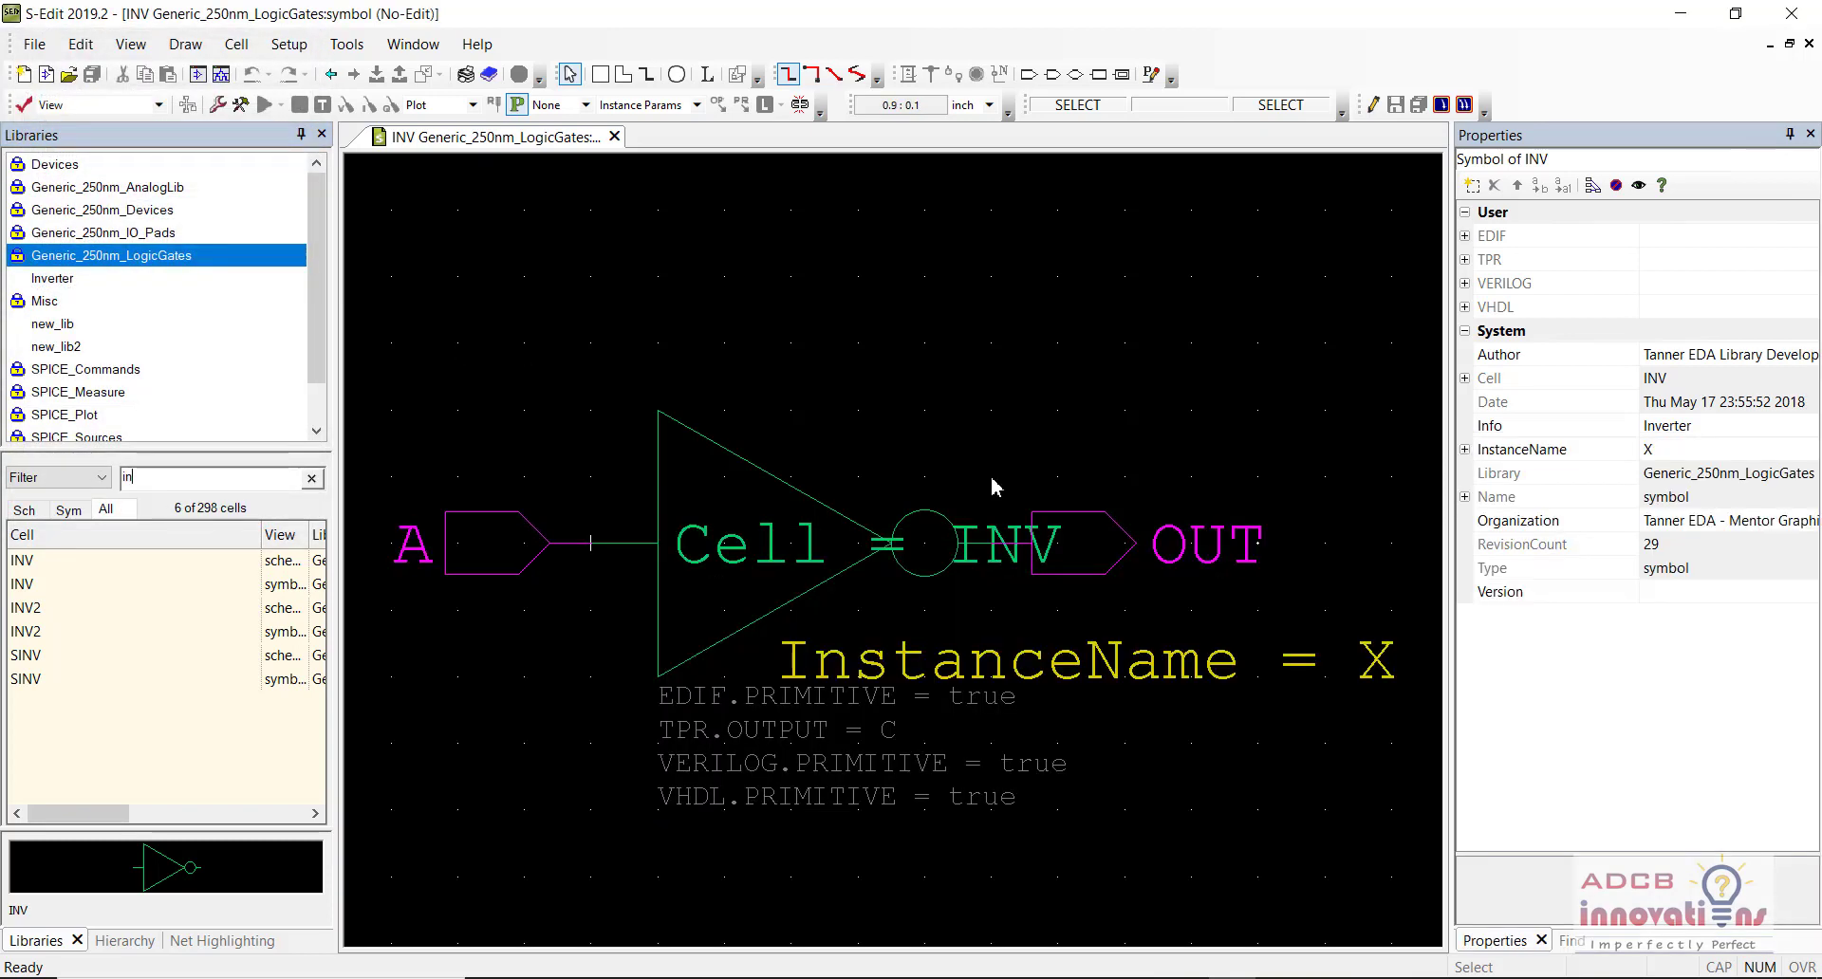
Step: Clear the cell filter and reopen the xnor schematic from new_lib
click(177, 322)
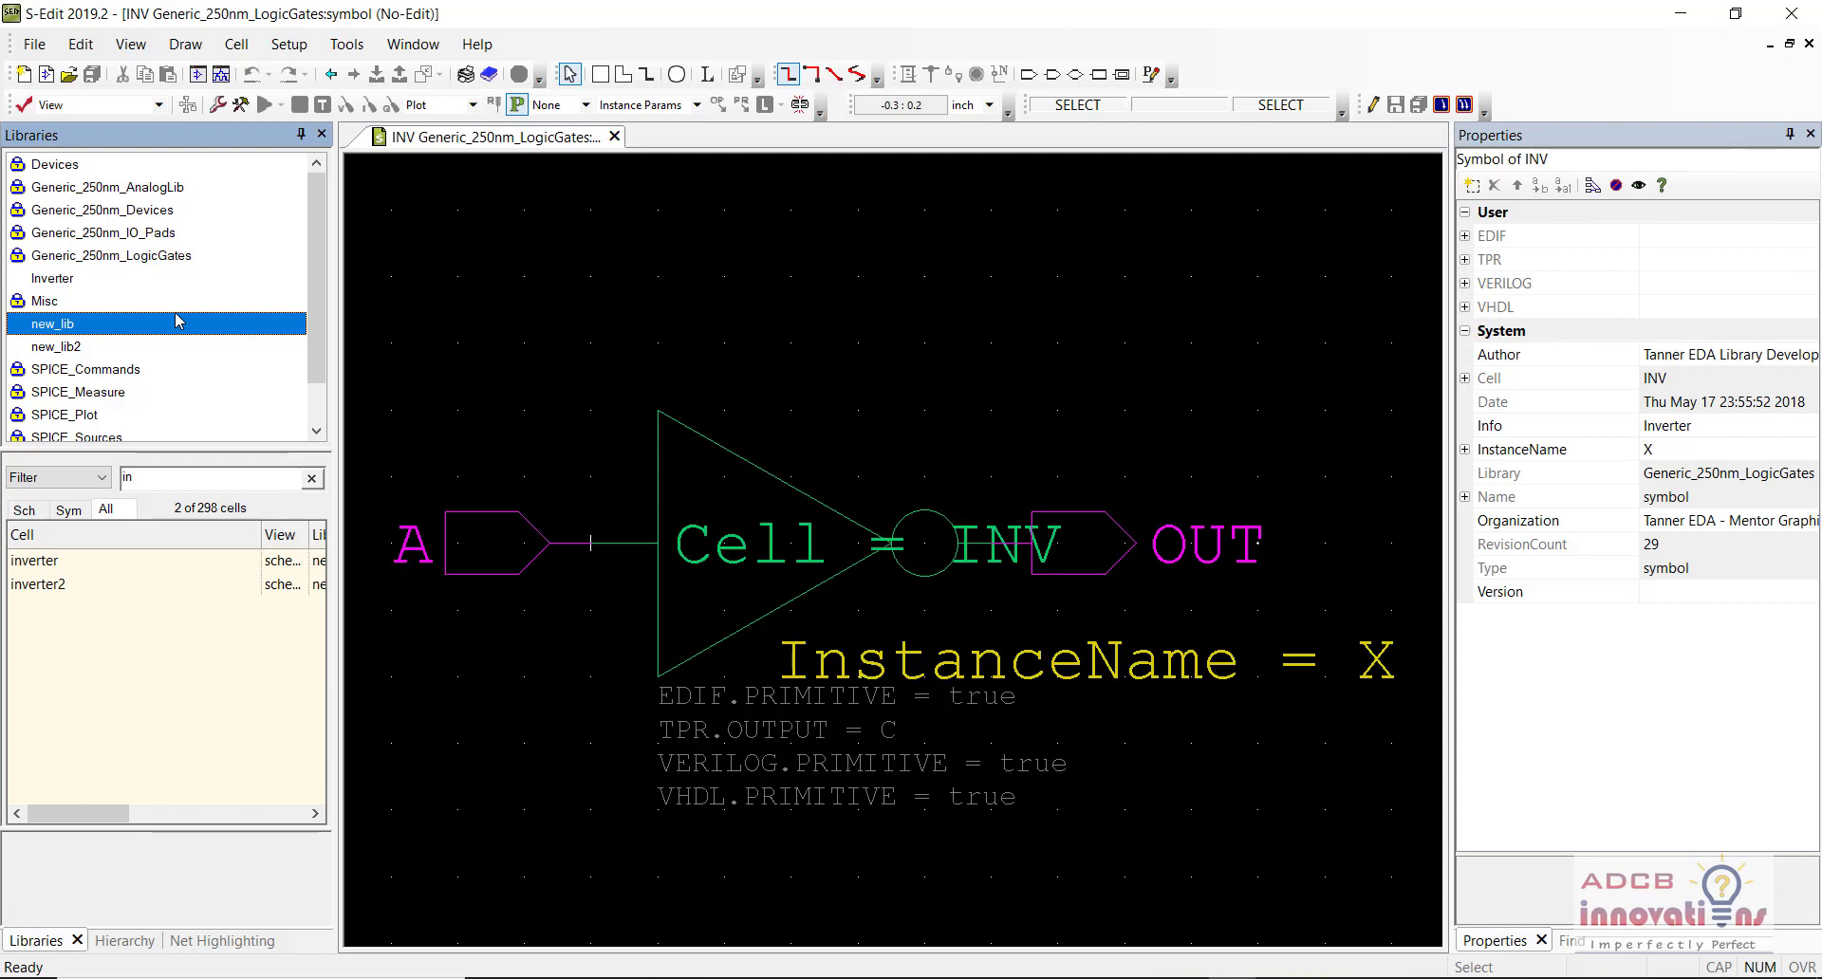
click(121, 349)
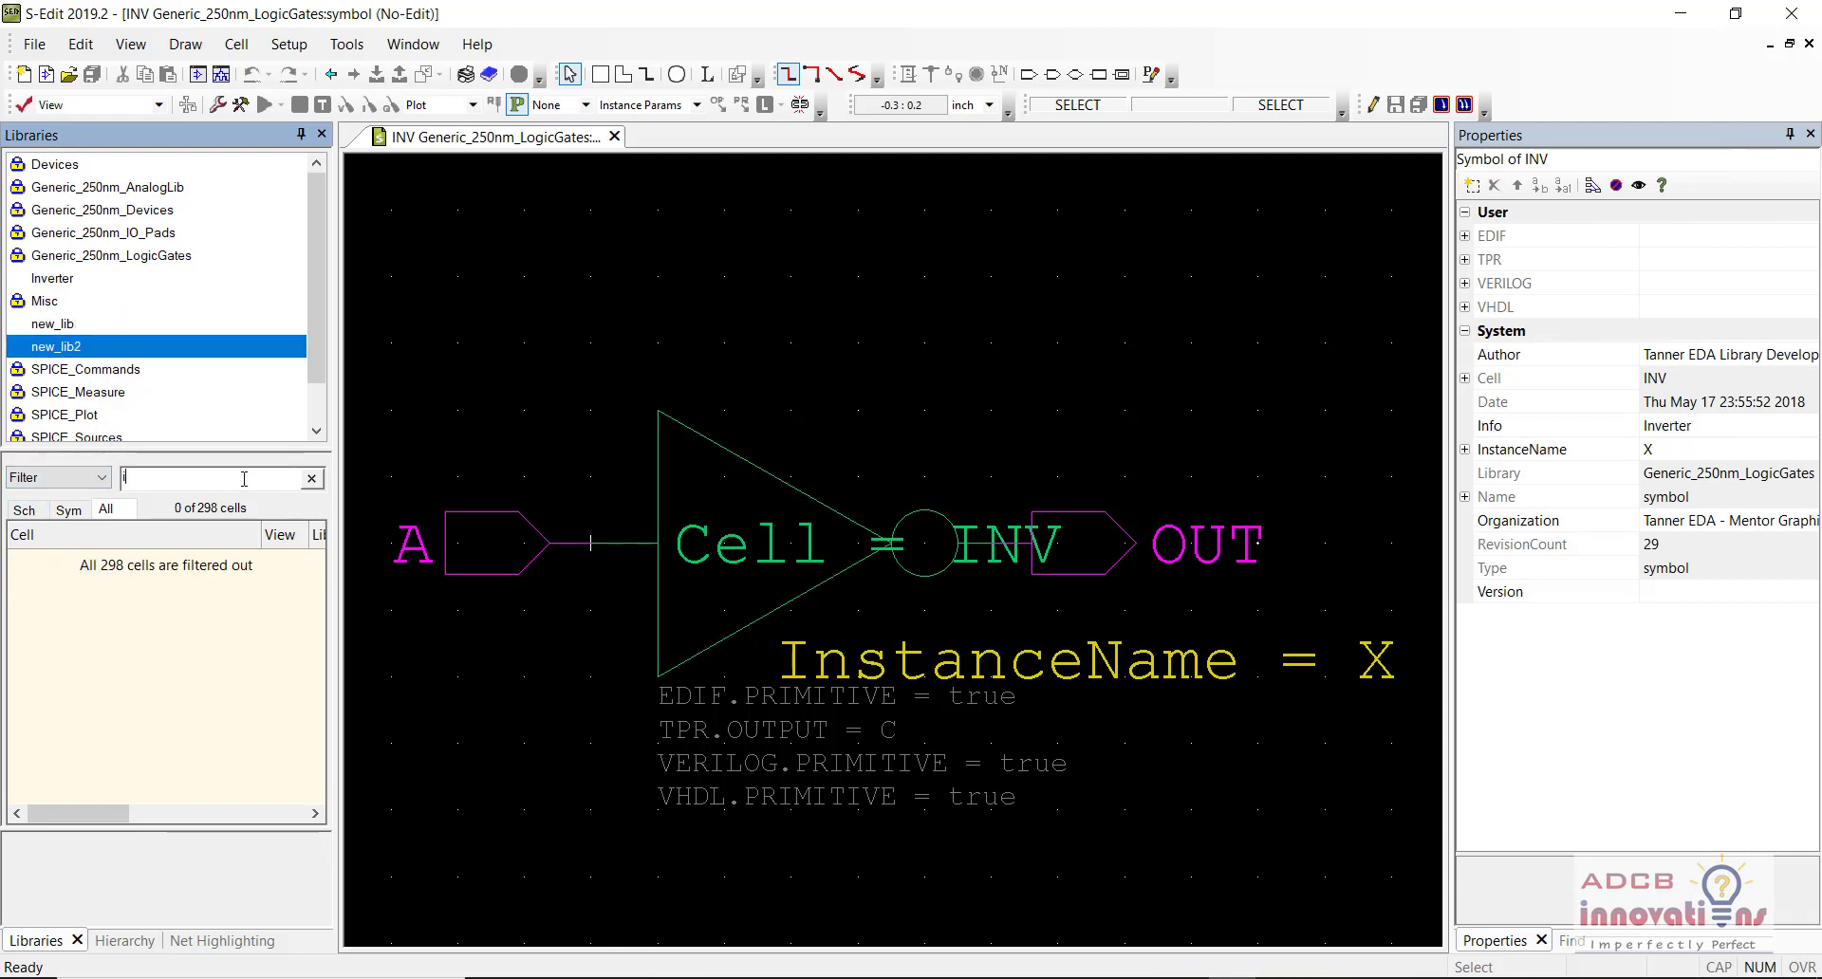
key(BackSpace)
click(121, 325)
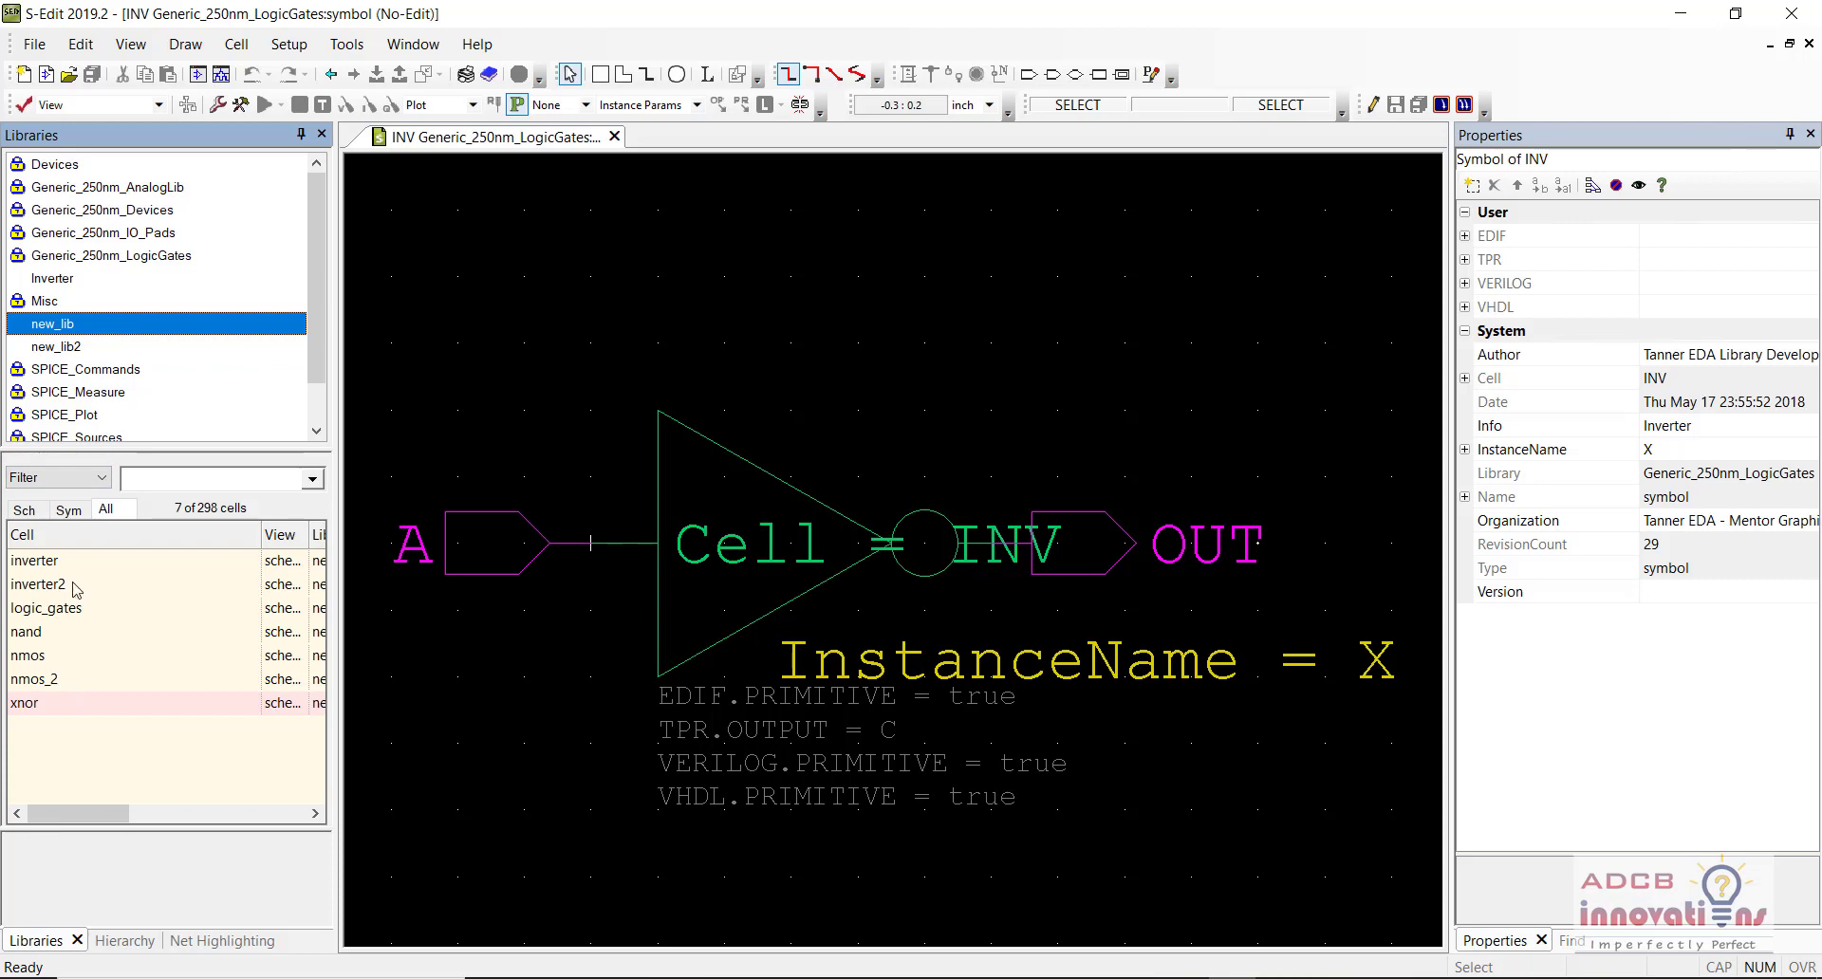
double_click(60, 704)
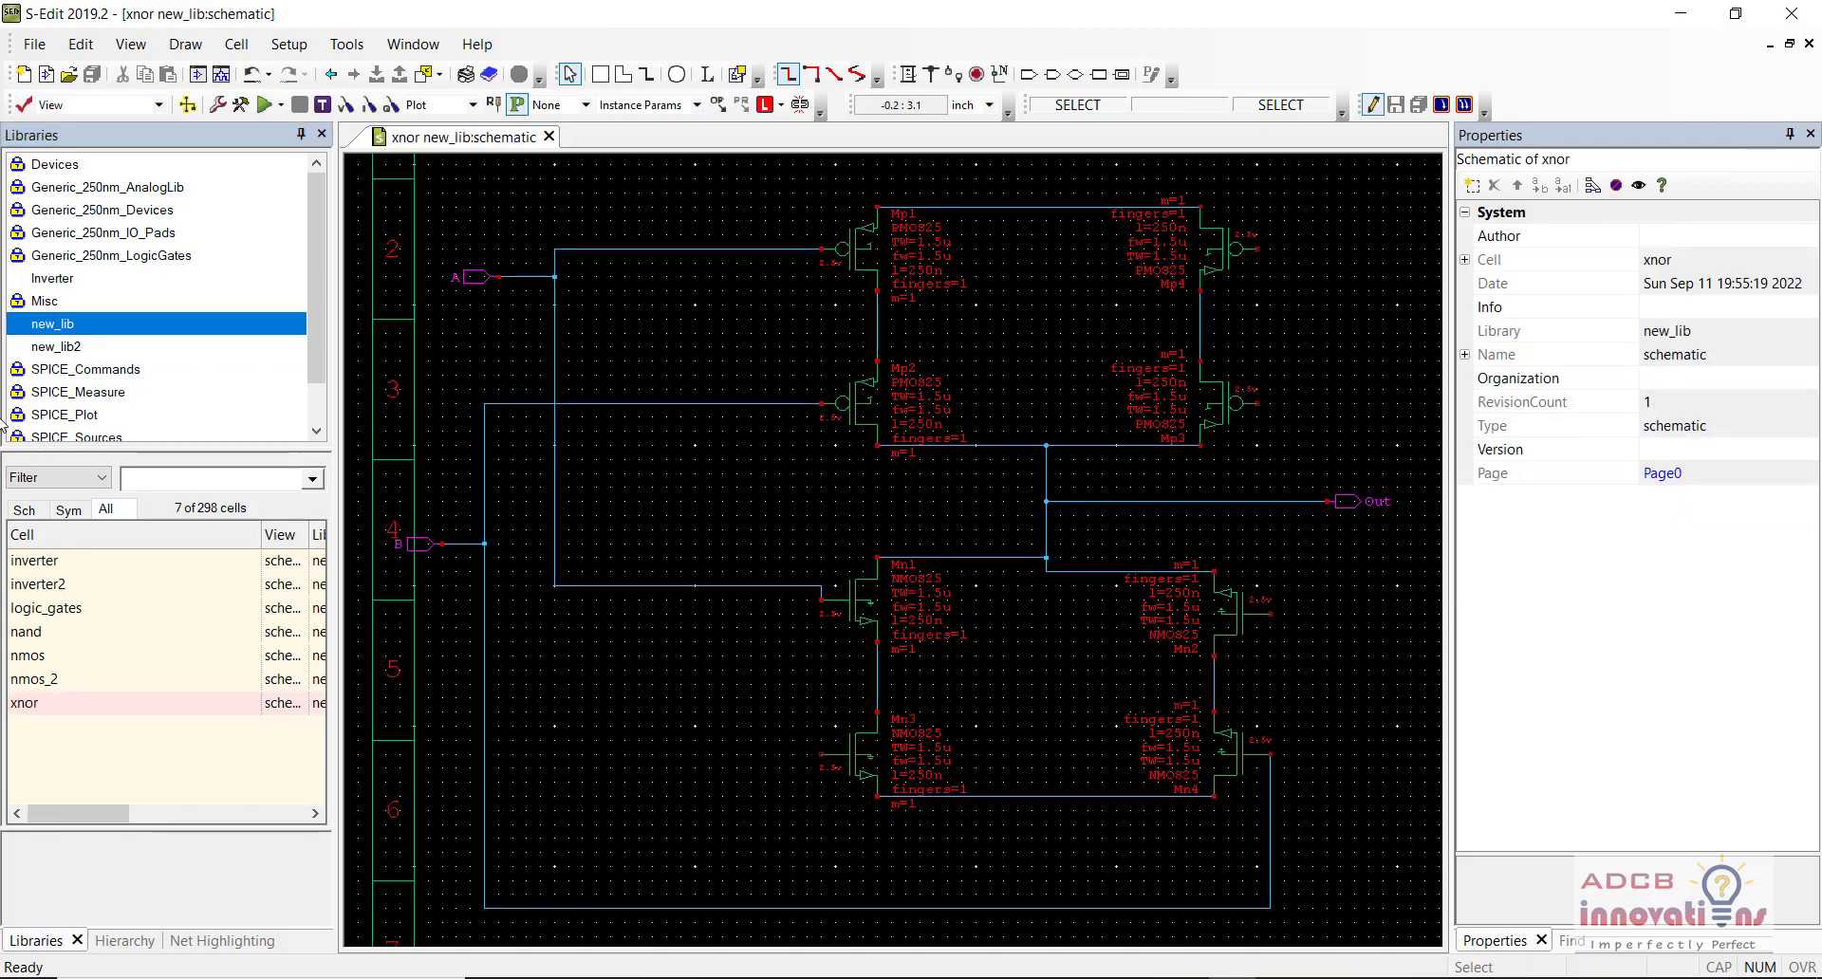
Step: Filter the Generic_250nm_LogicGates library for "inv" and select the INV cell's symbol view
click(160, 258)
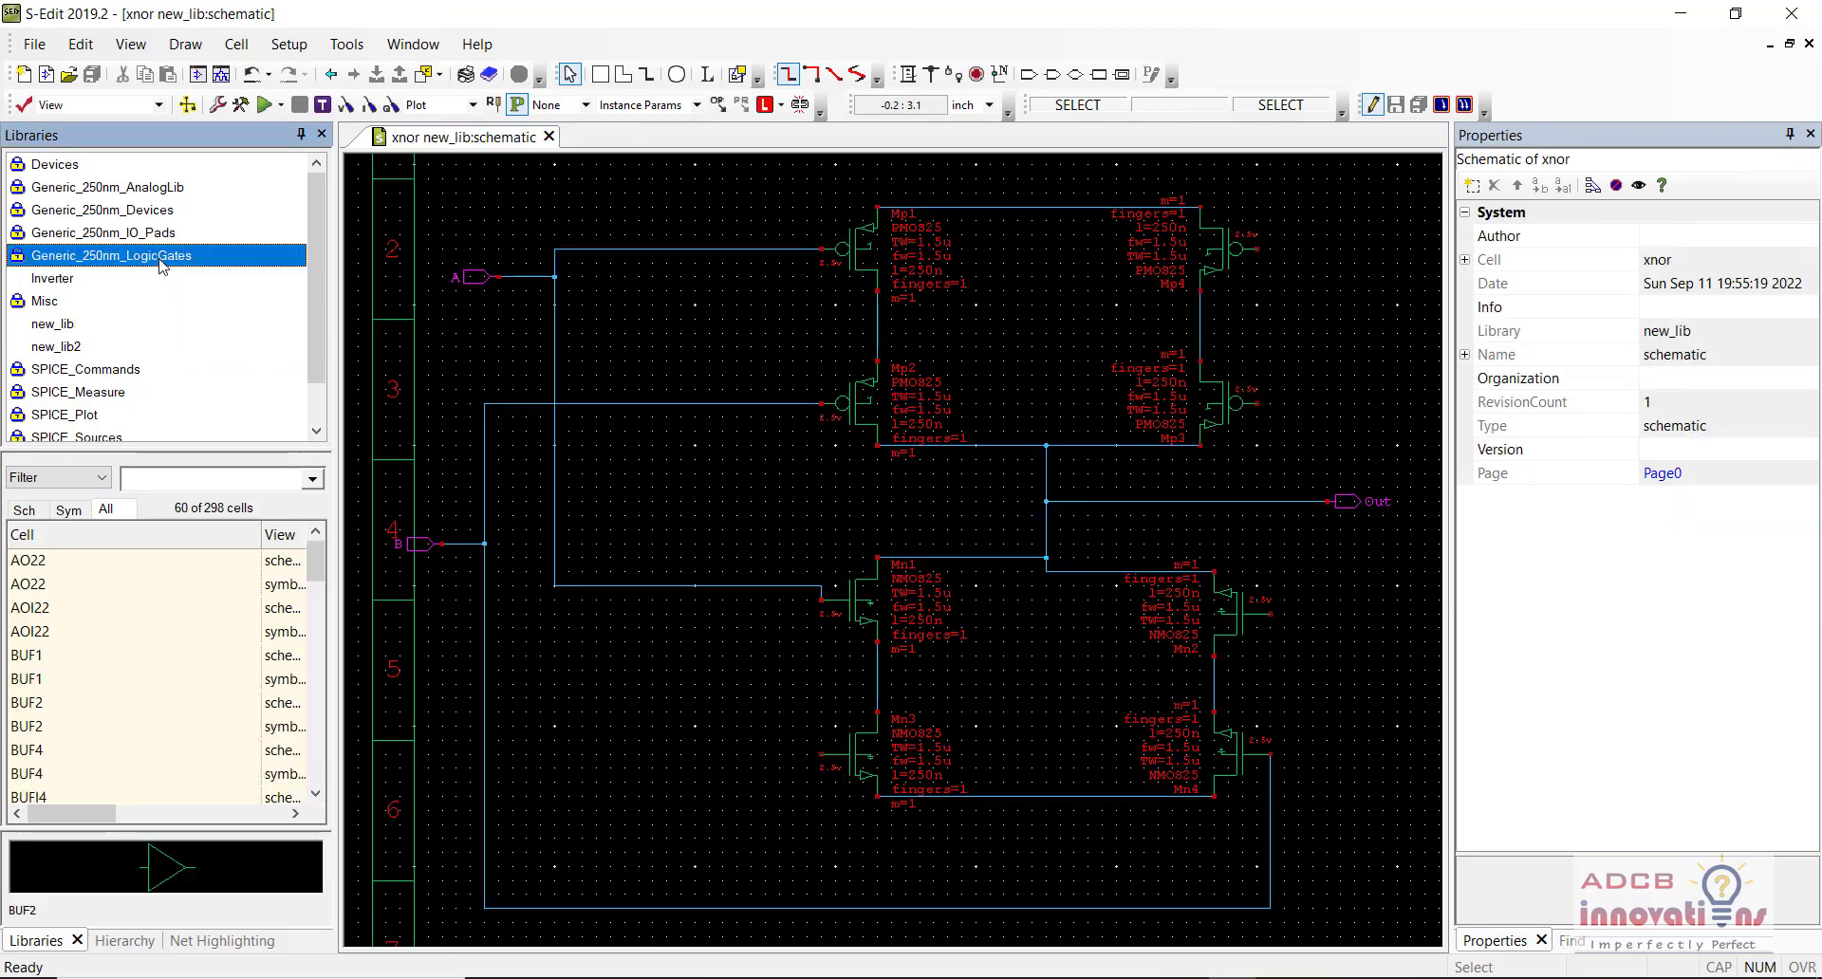
click(189, 479)
text(inv)
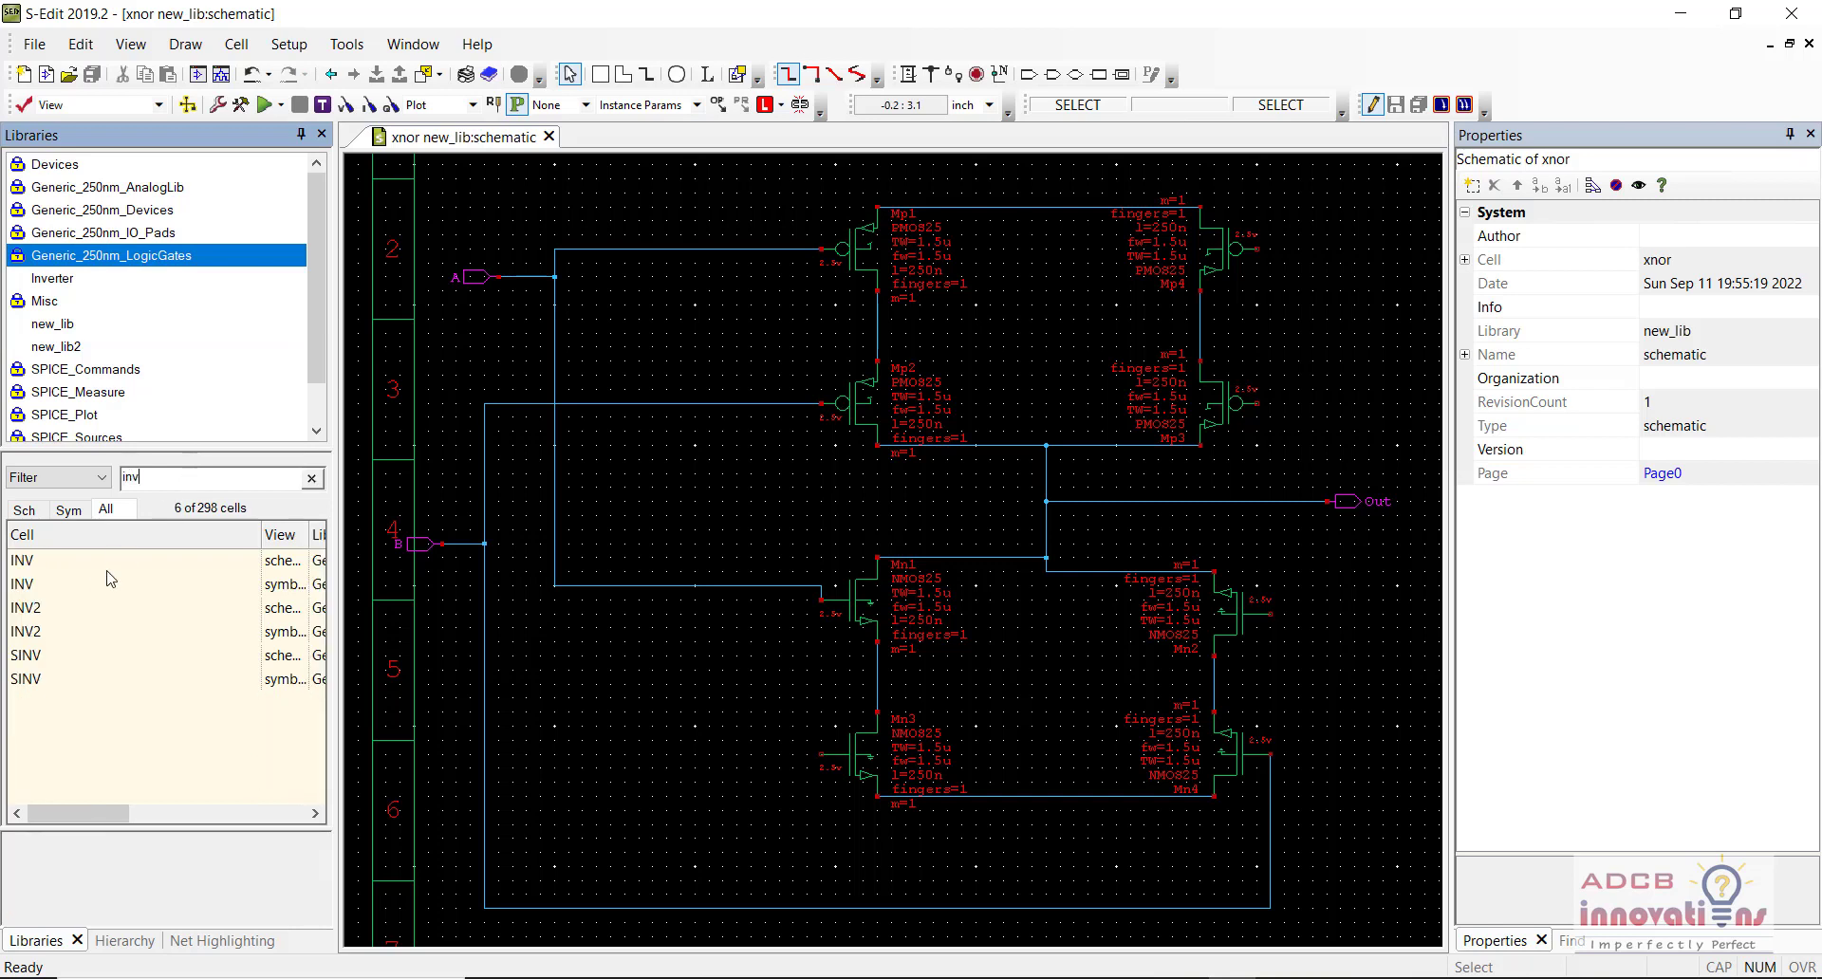
click(67, 561)
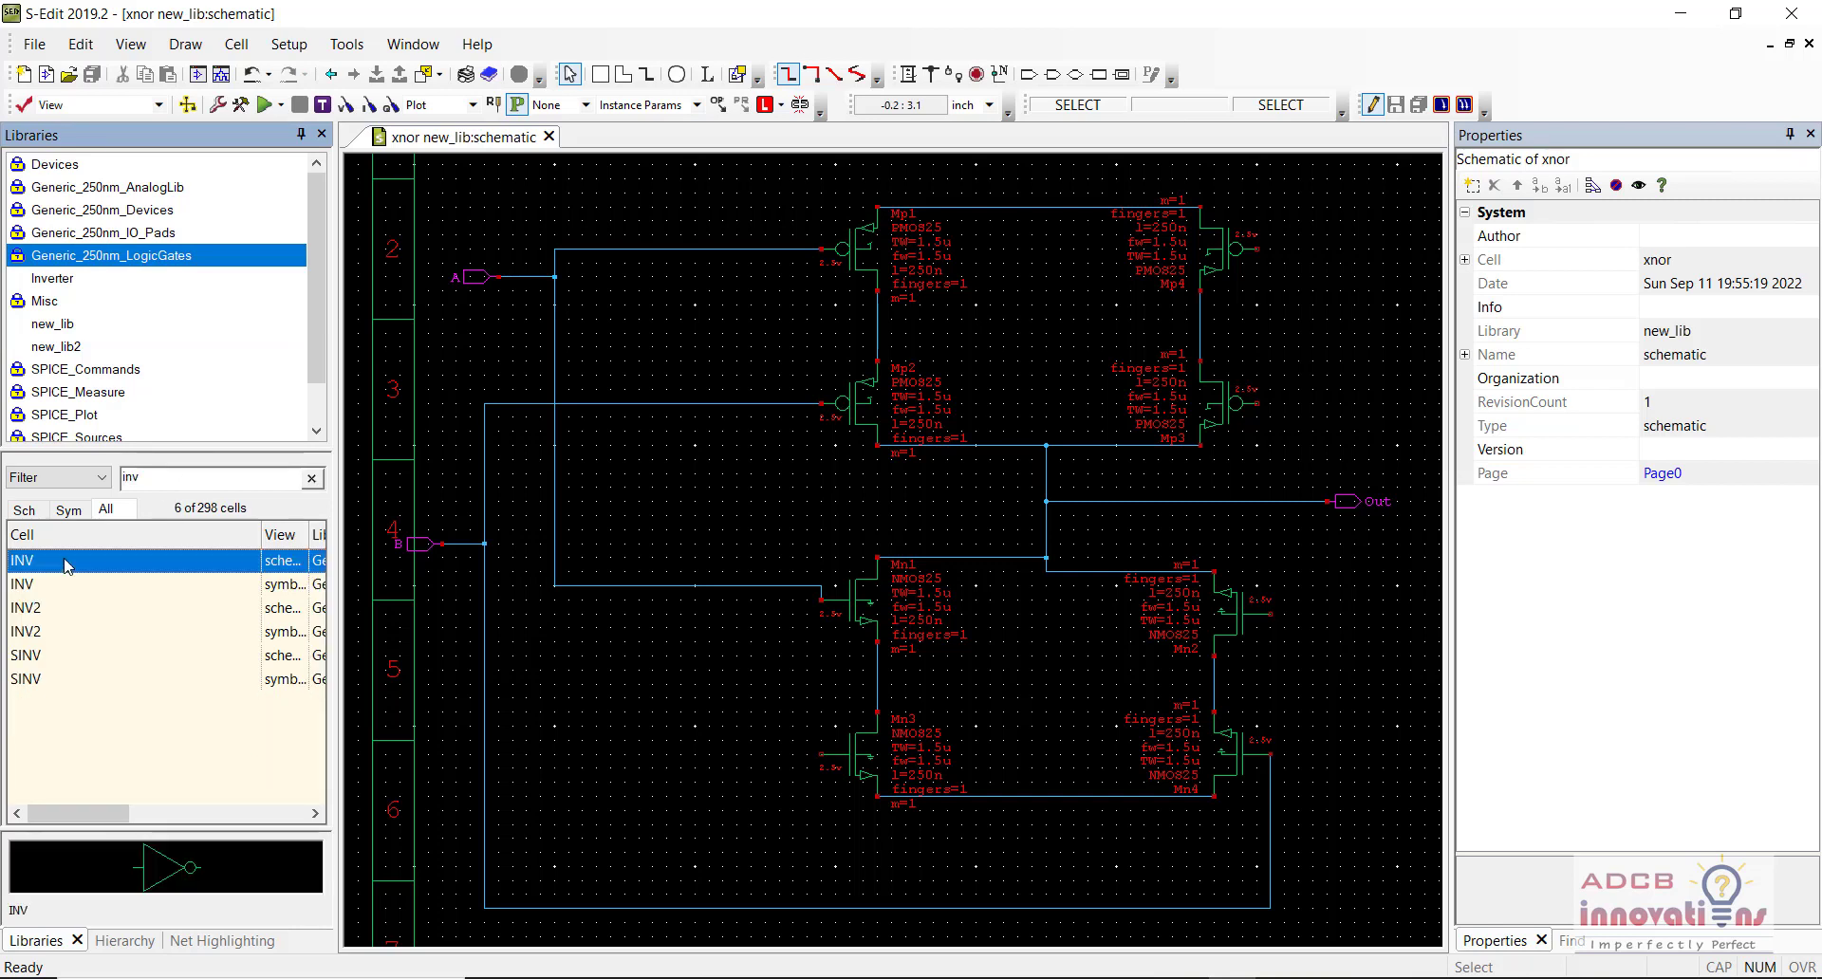
right_click(66, 565)
click(33, 585)
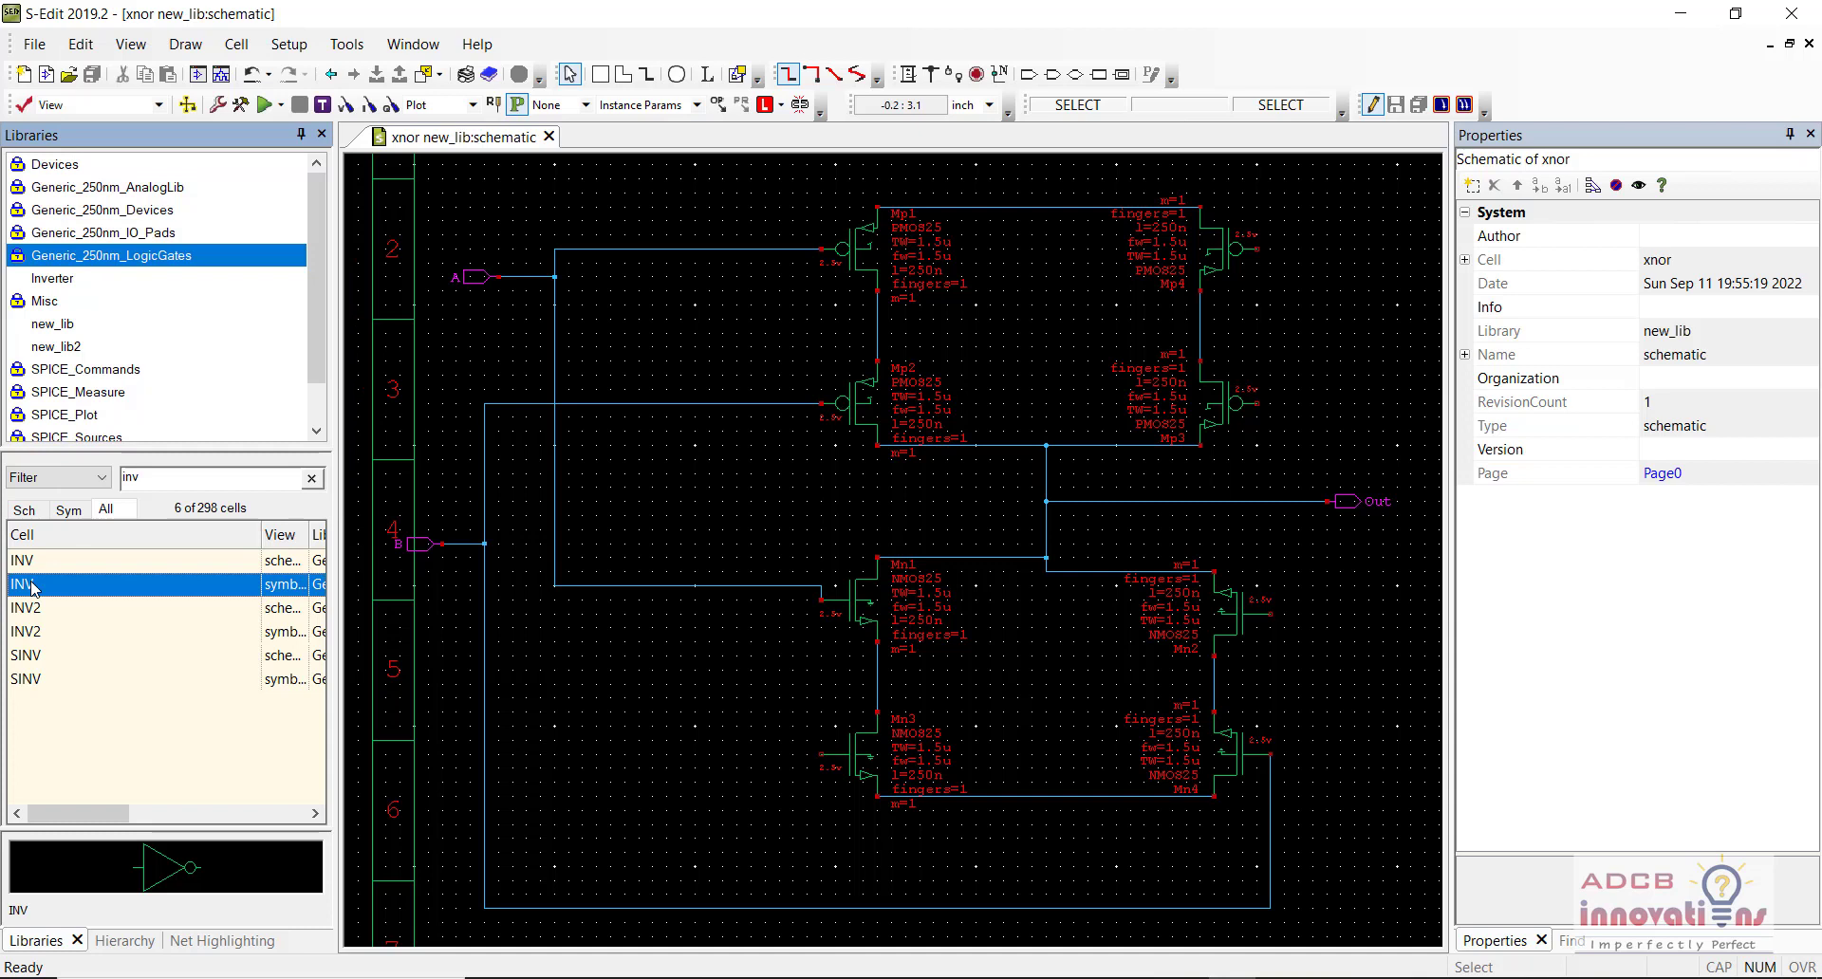
Step: Instance the INV symbol rotated to point upward, with its input on the wire beside port A
right_click(32, 585)
click(85, 233)
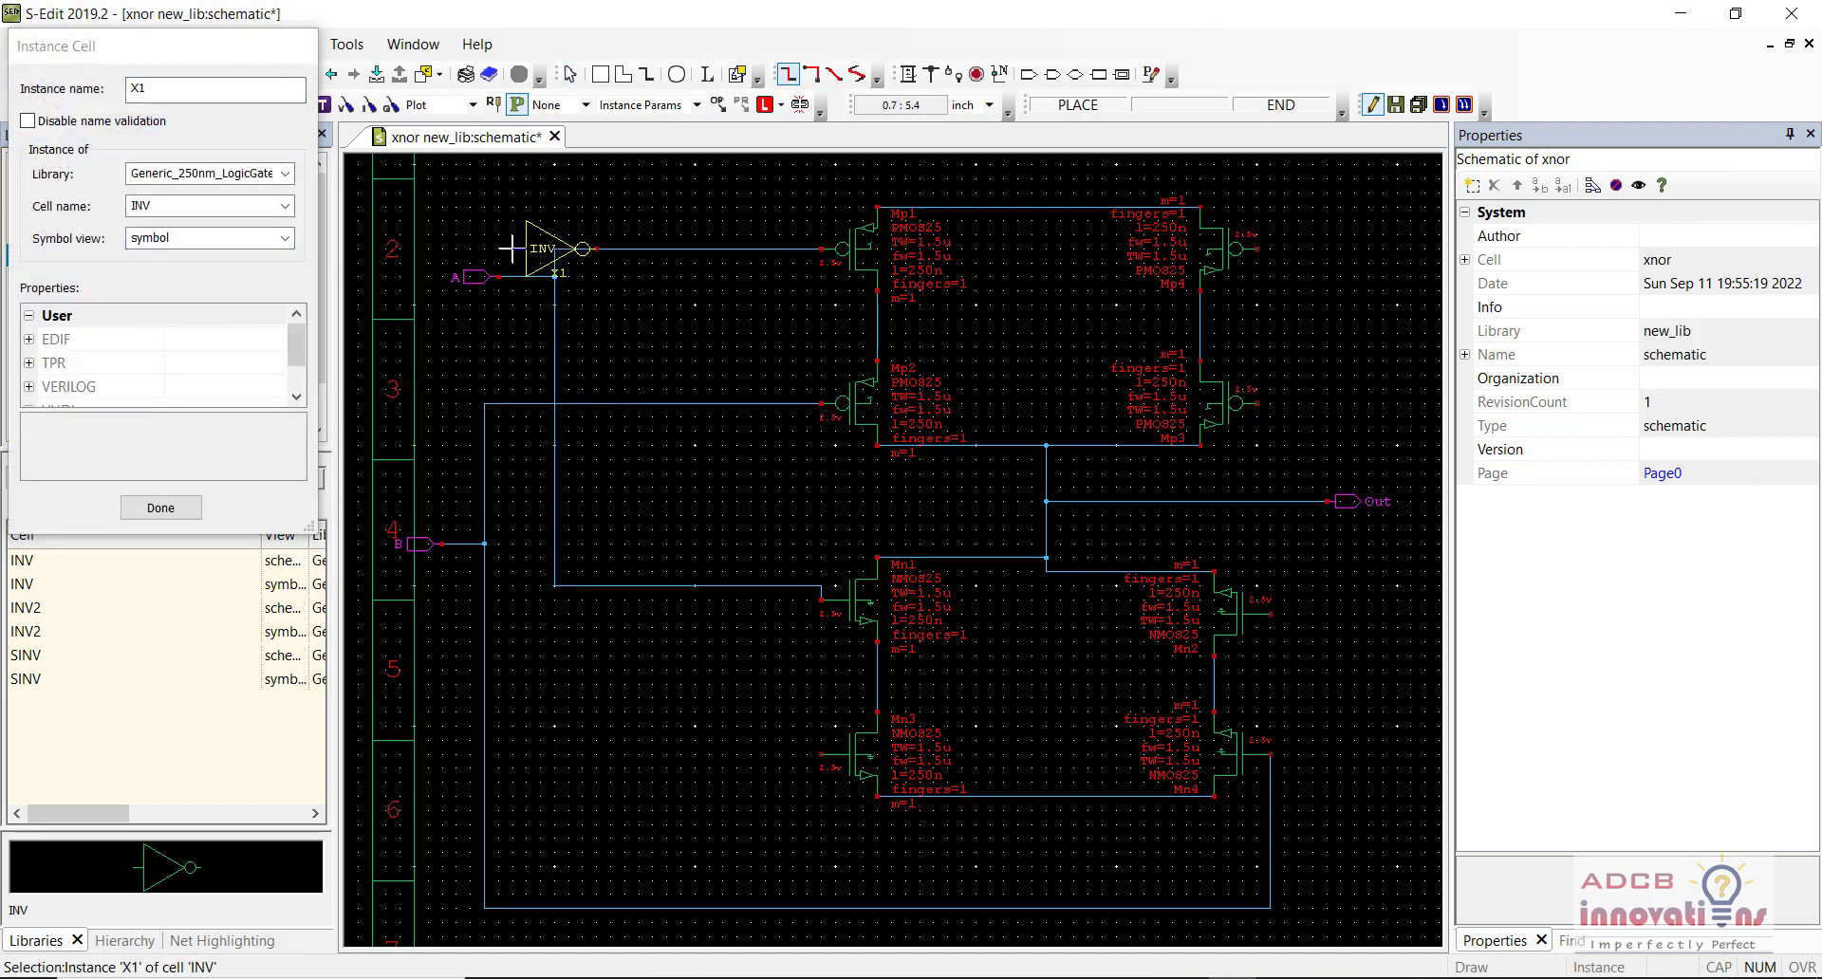
key(r)
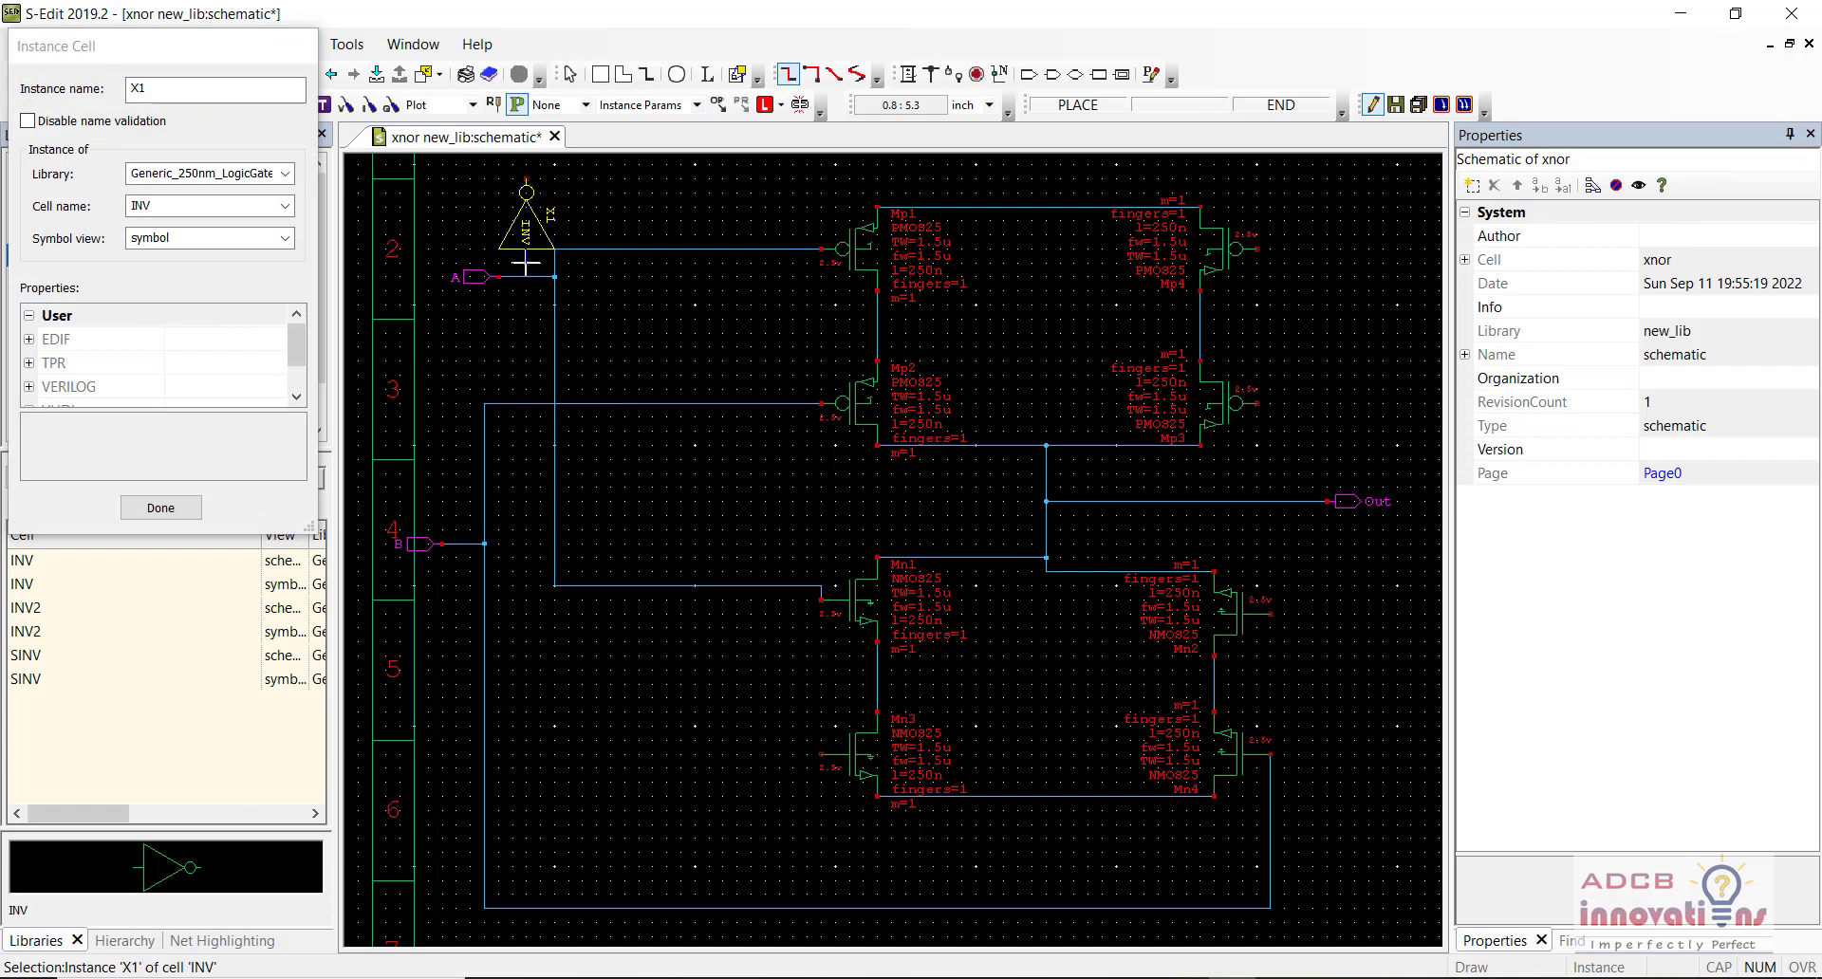
click(526, 277)
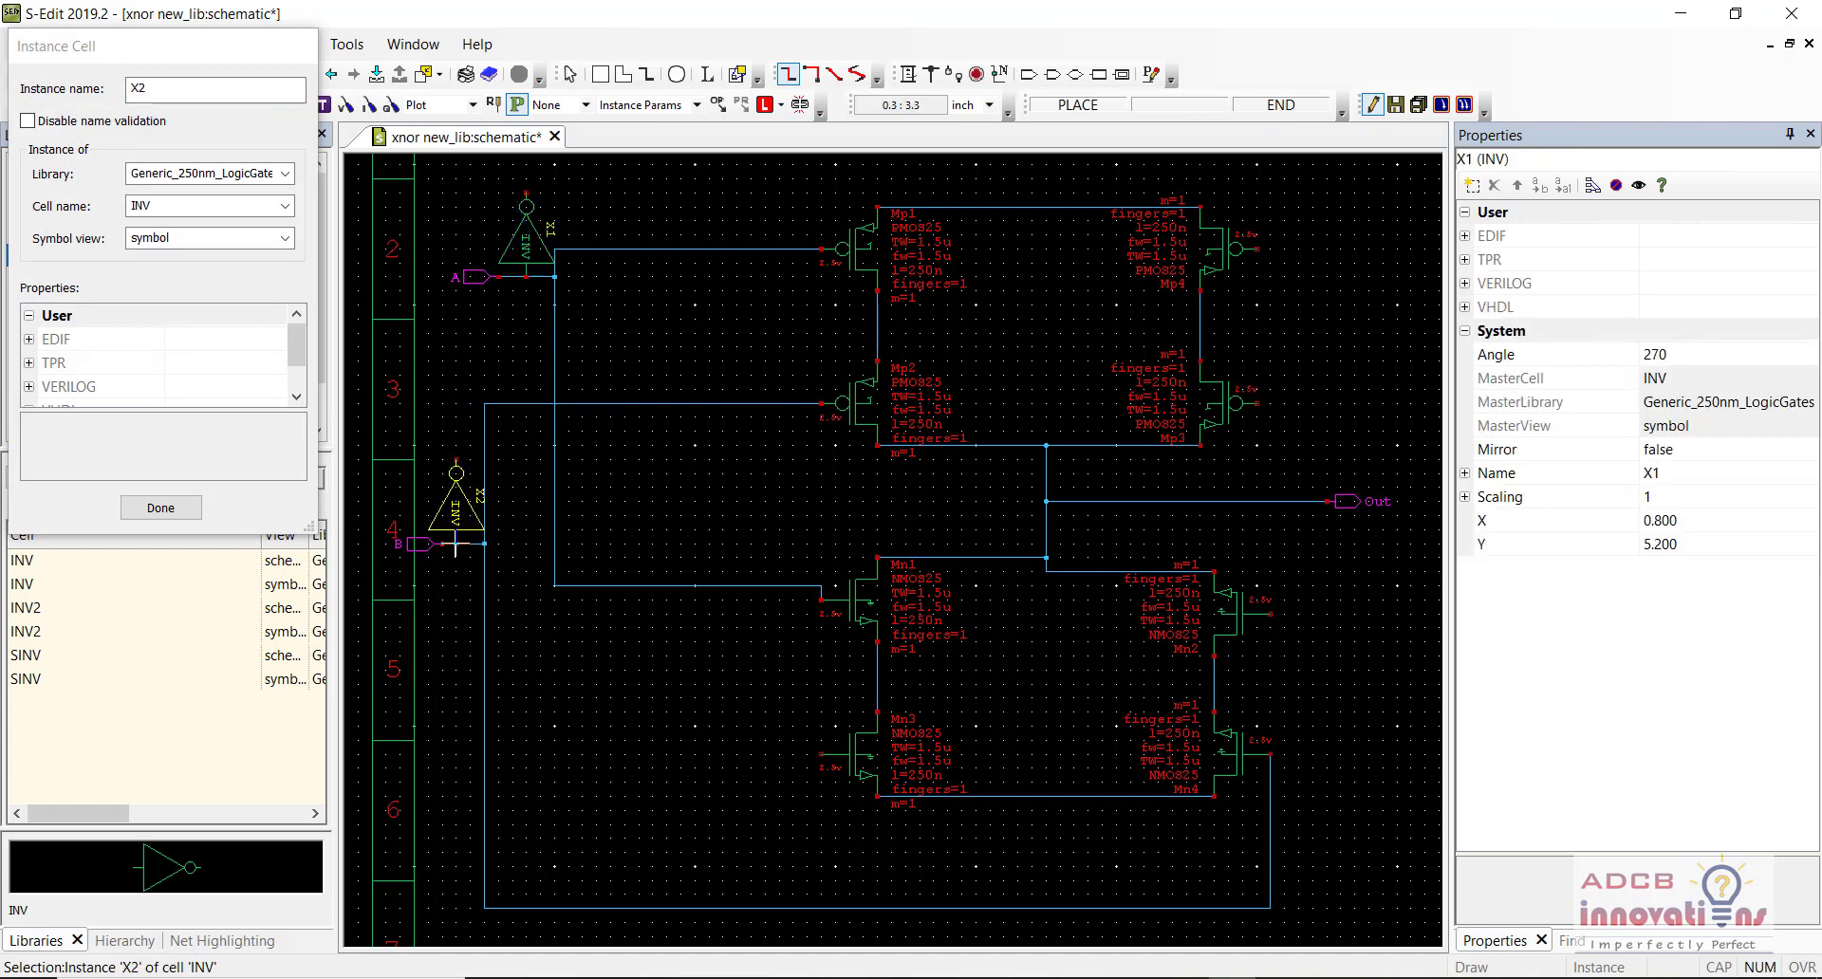
Step: Place a second INV rotated to point downward, with its input on the wire beside port B, and end the placement
key(r)
key(r)
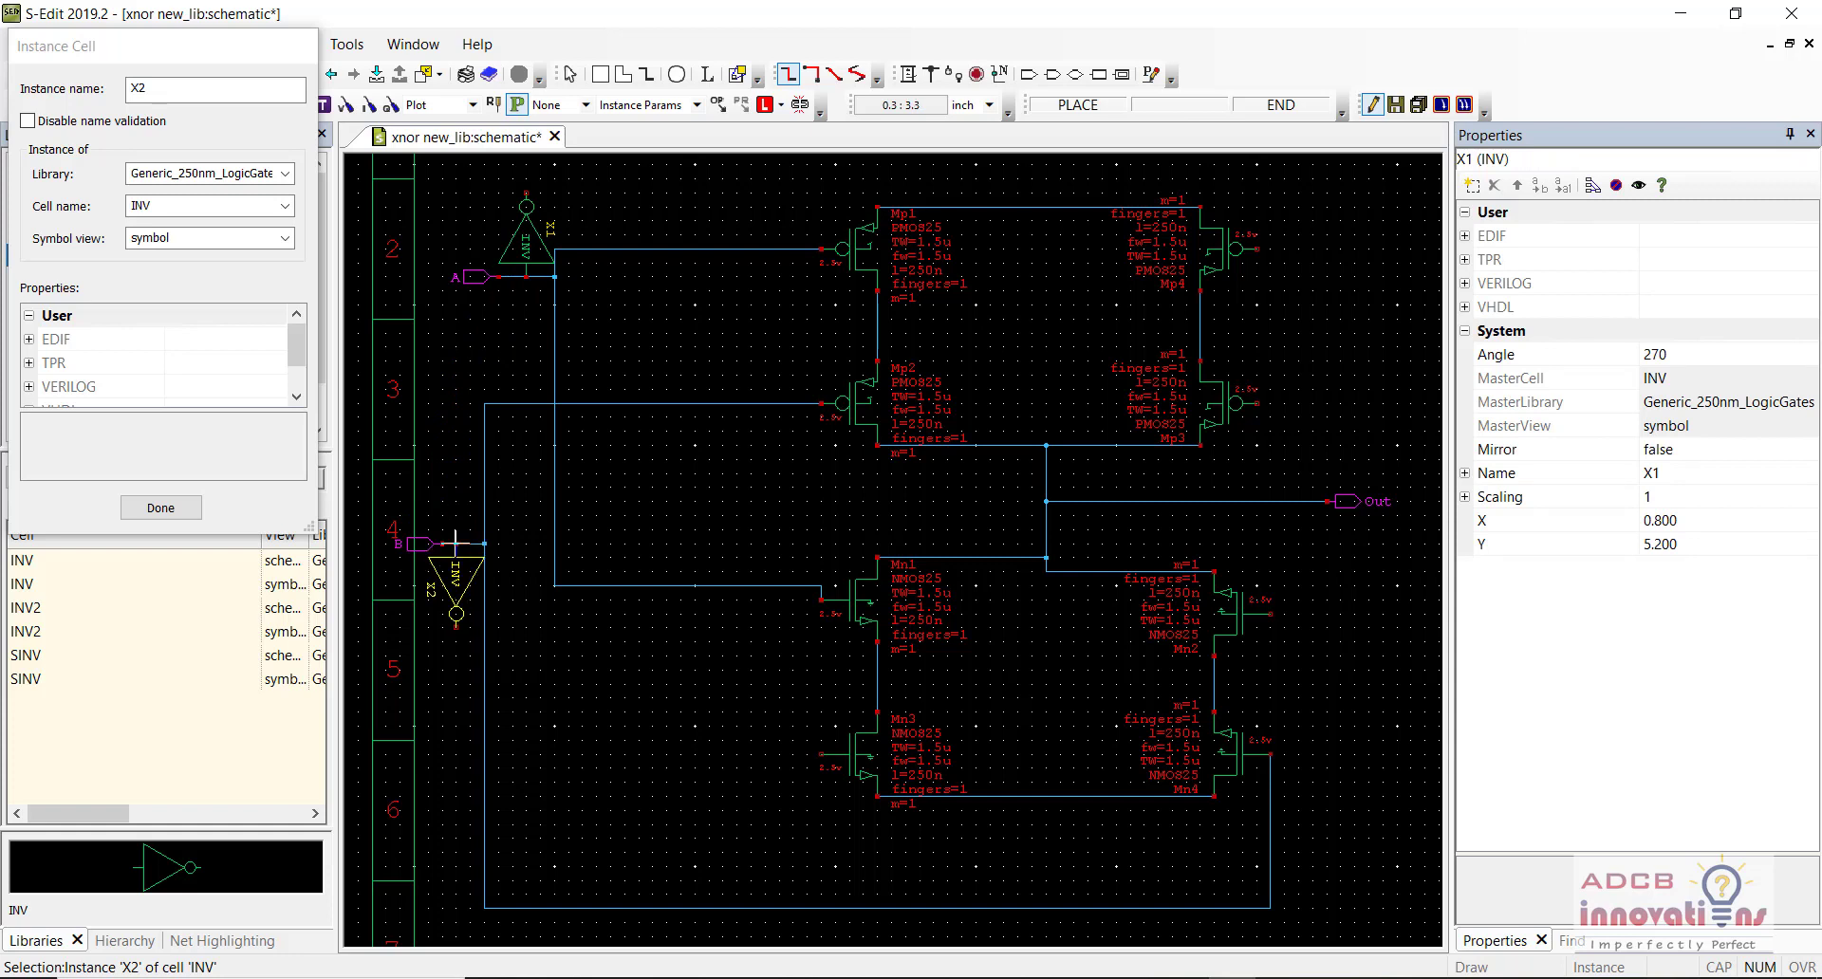
click(455, 540)
key(Escape)
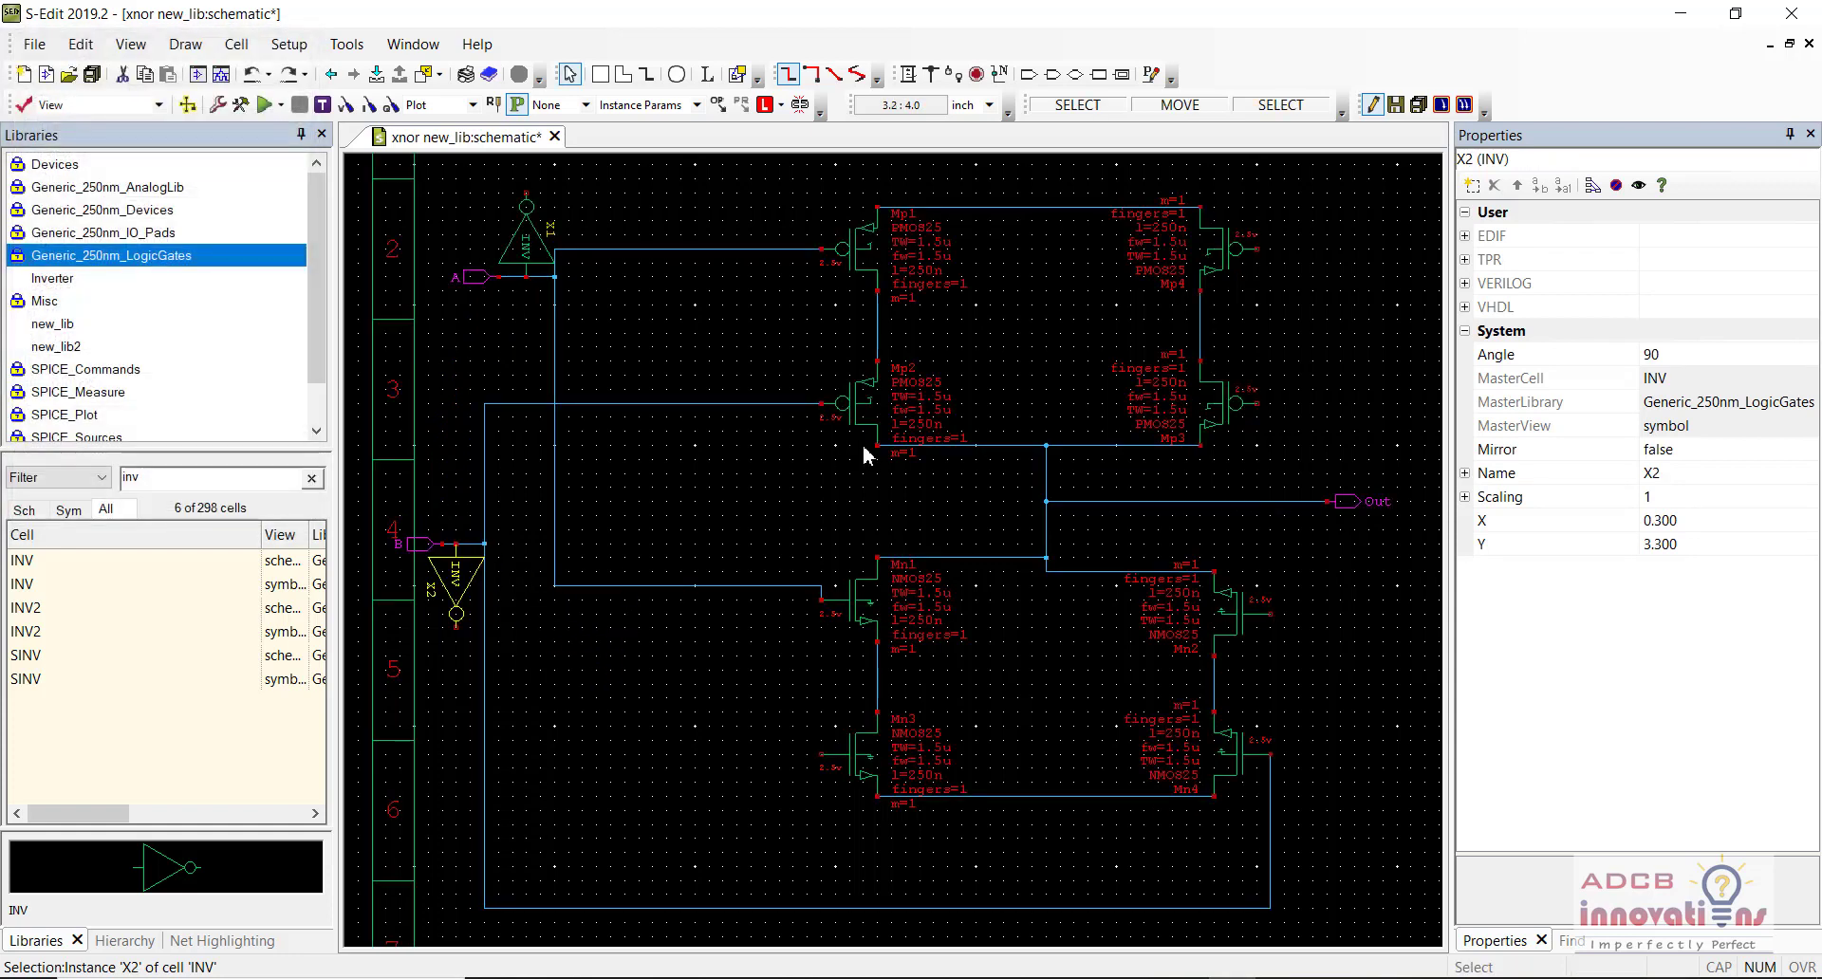
Step: Wire the gate of Mn2 up to the gate of Mp4
scroll(863, 455, down, 2)
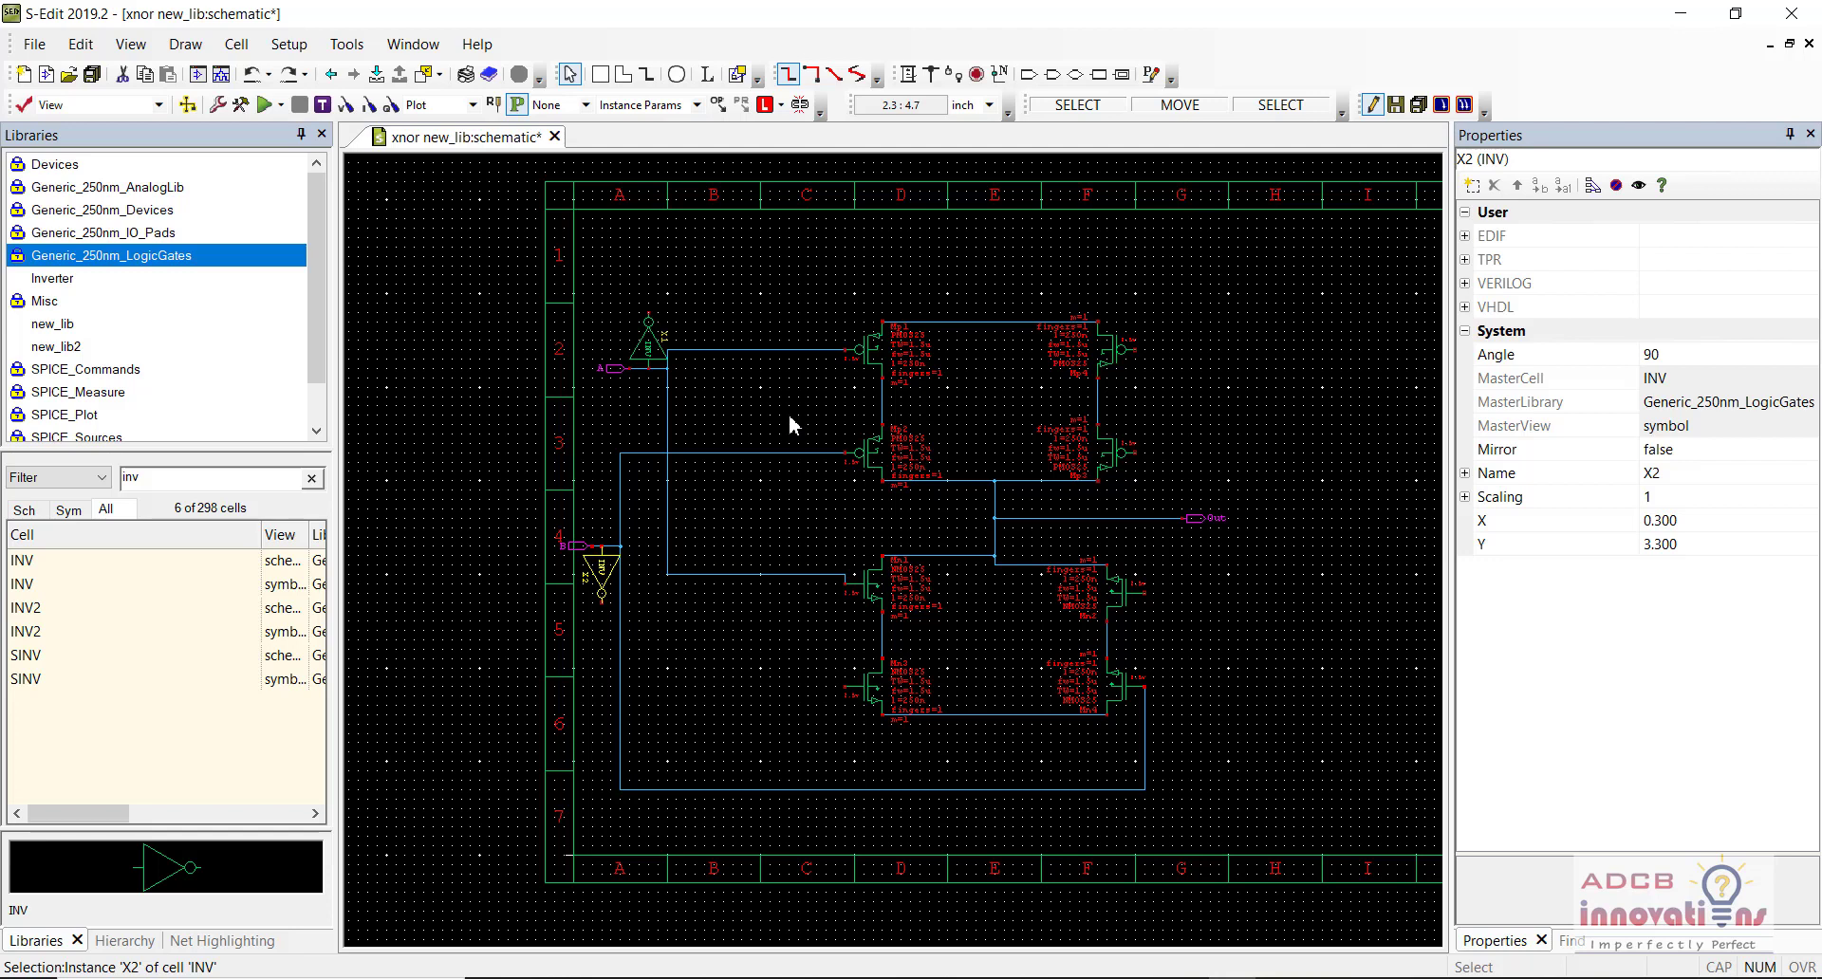
click(909, 75)
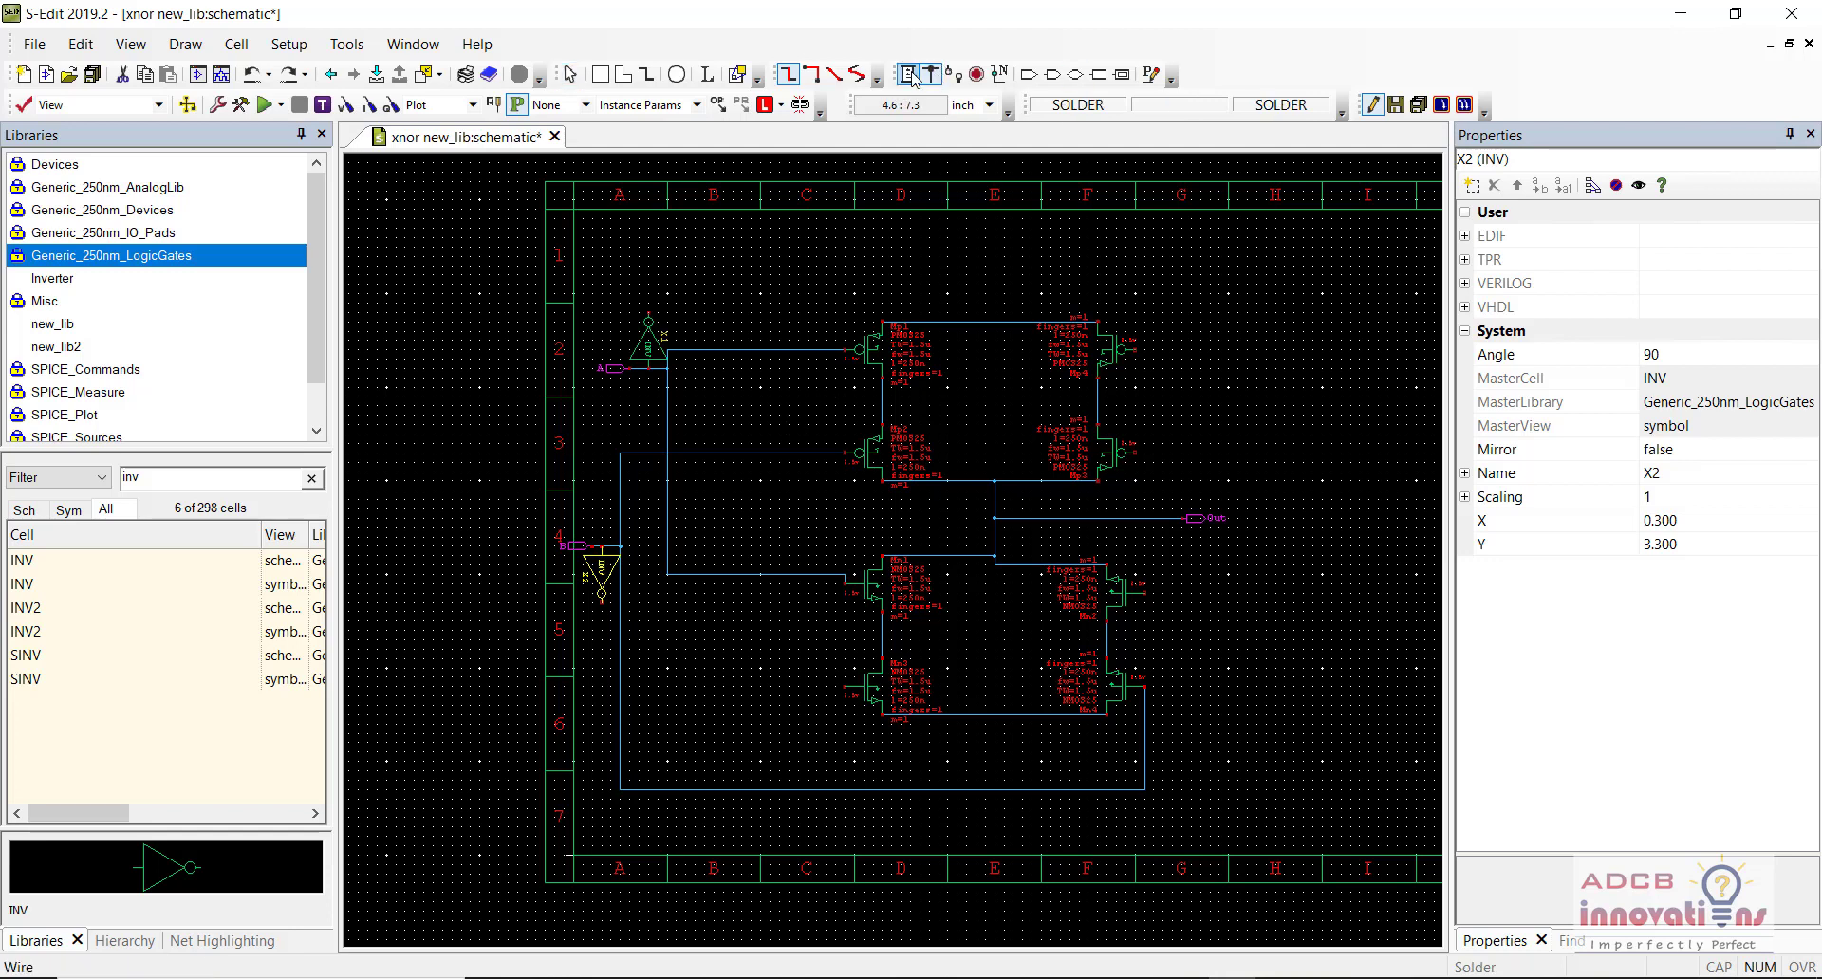
click(1145, 593)
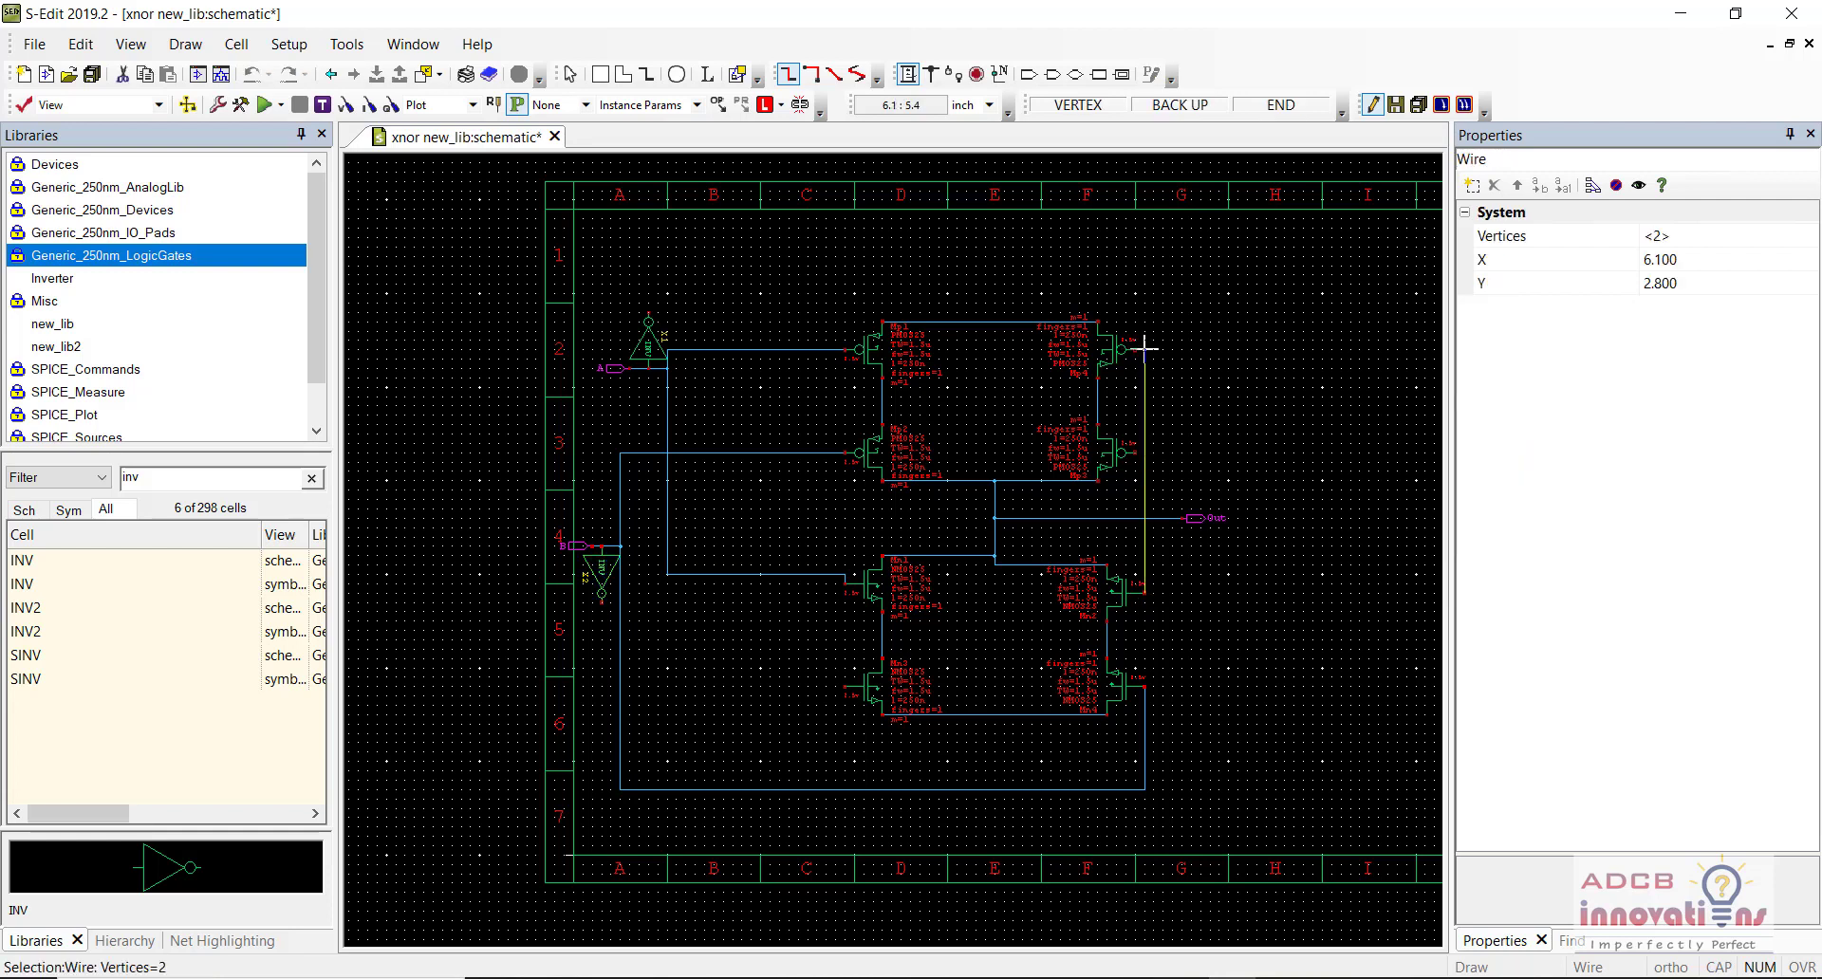
click(1135, 349)
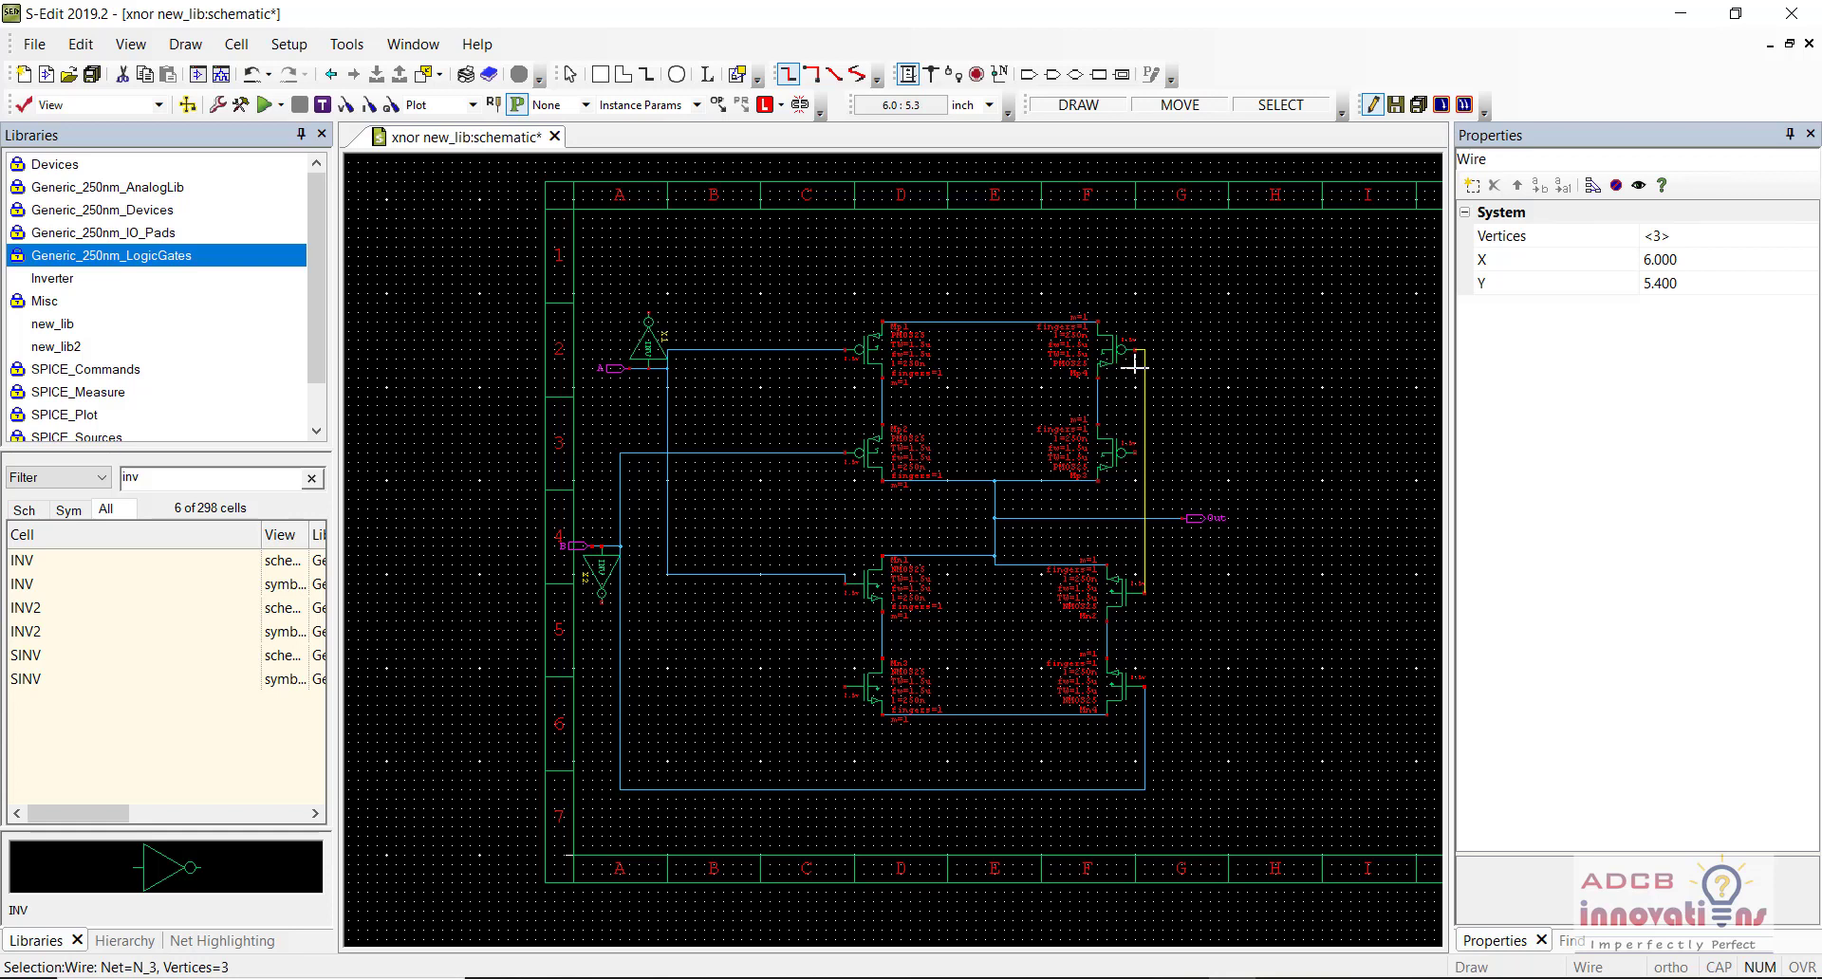
Step: Wire the output of inverter X1 over the top of the circuit to the wire joining the Mp4 and Mn2 gates
click(648, 312)
click(1182, 330)
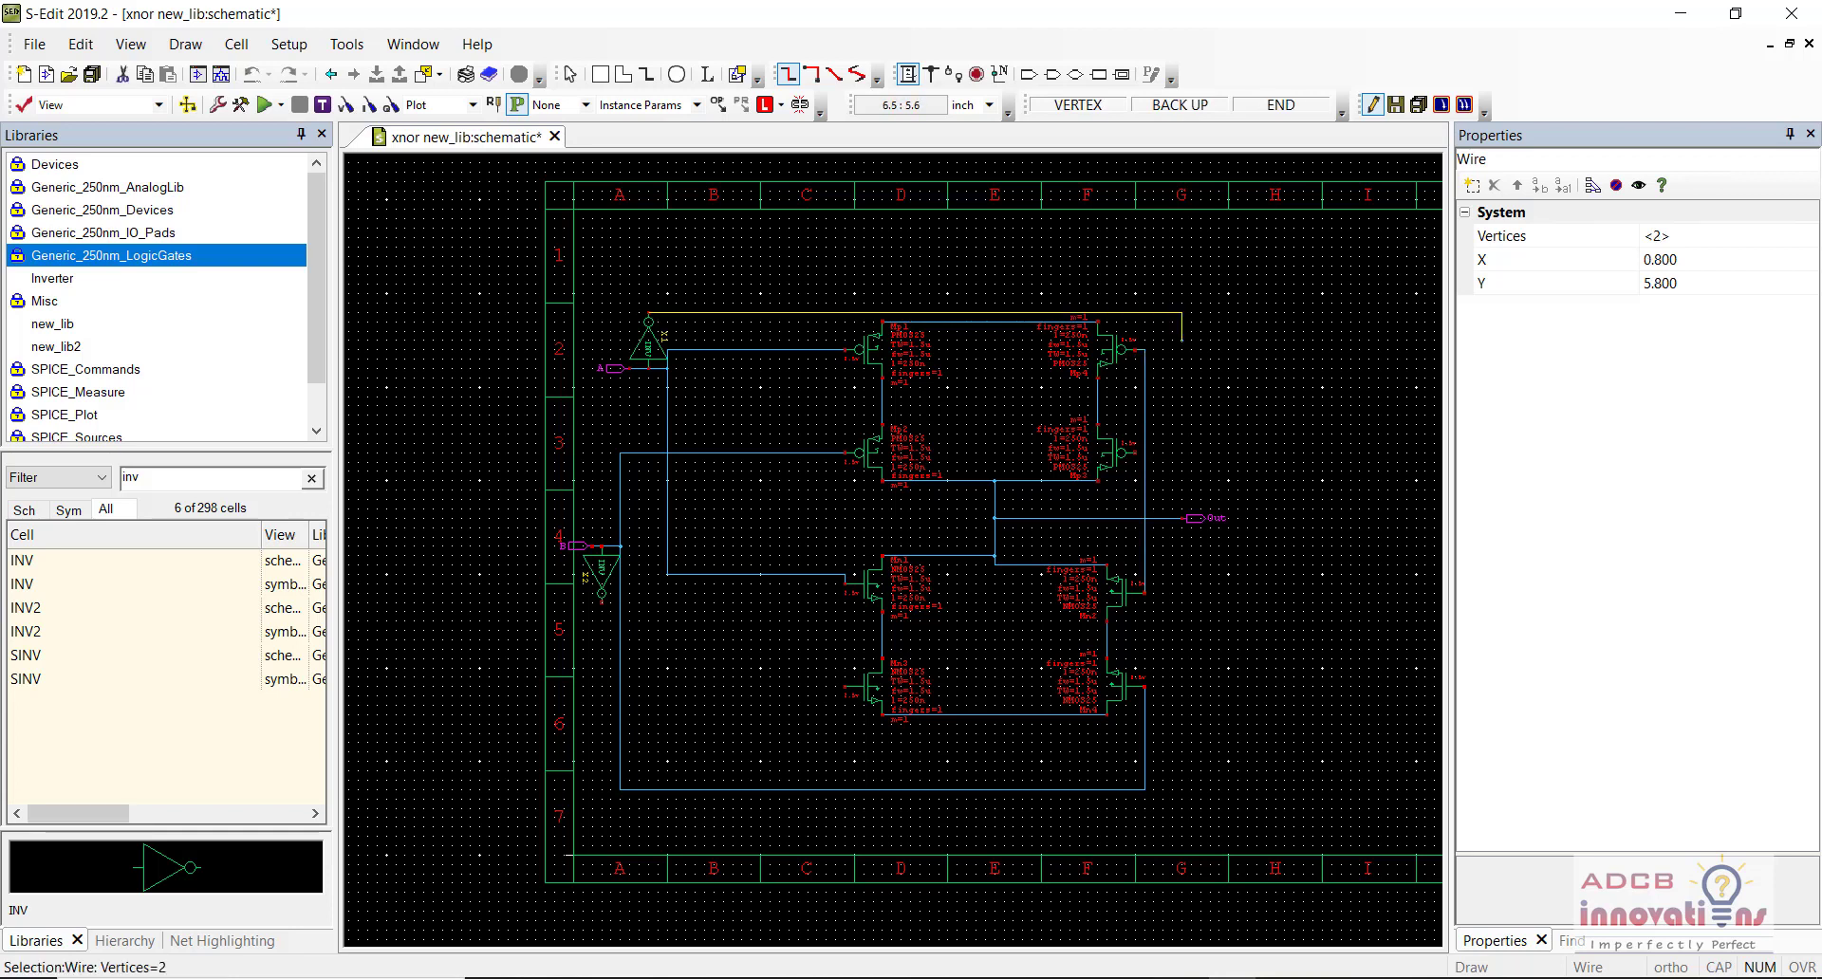
click(1143, 396)
right_click(1144, 397)
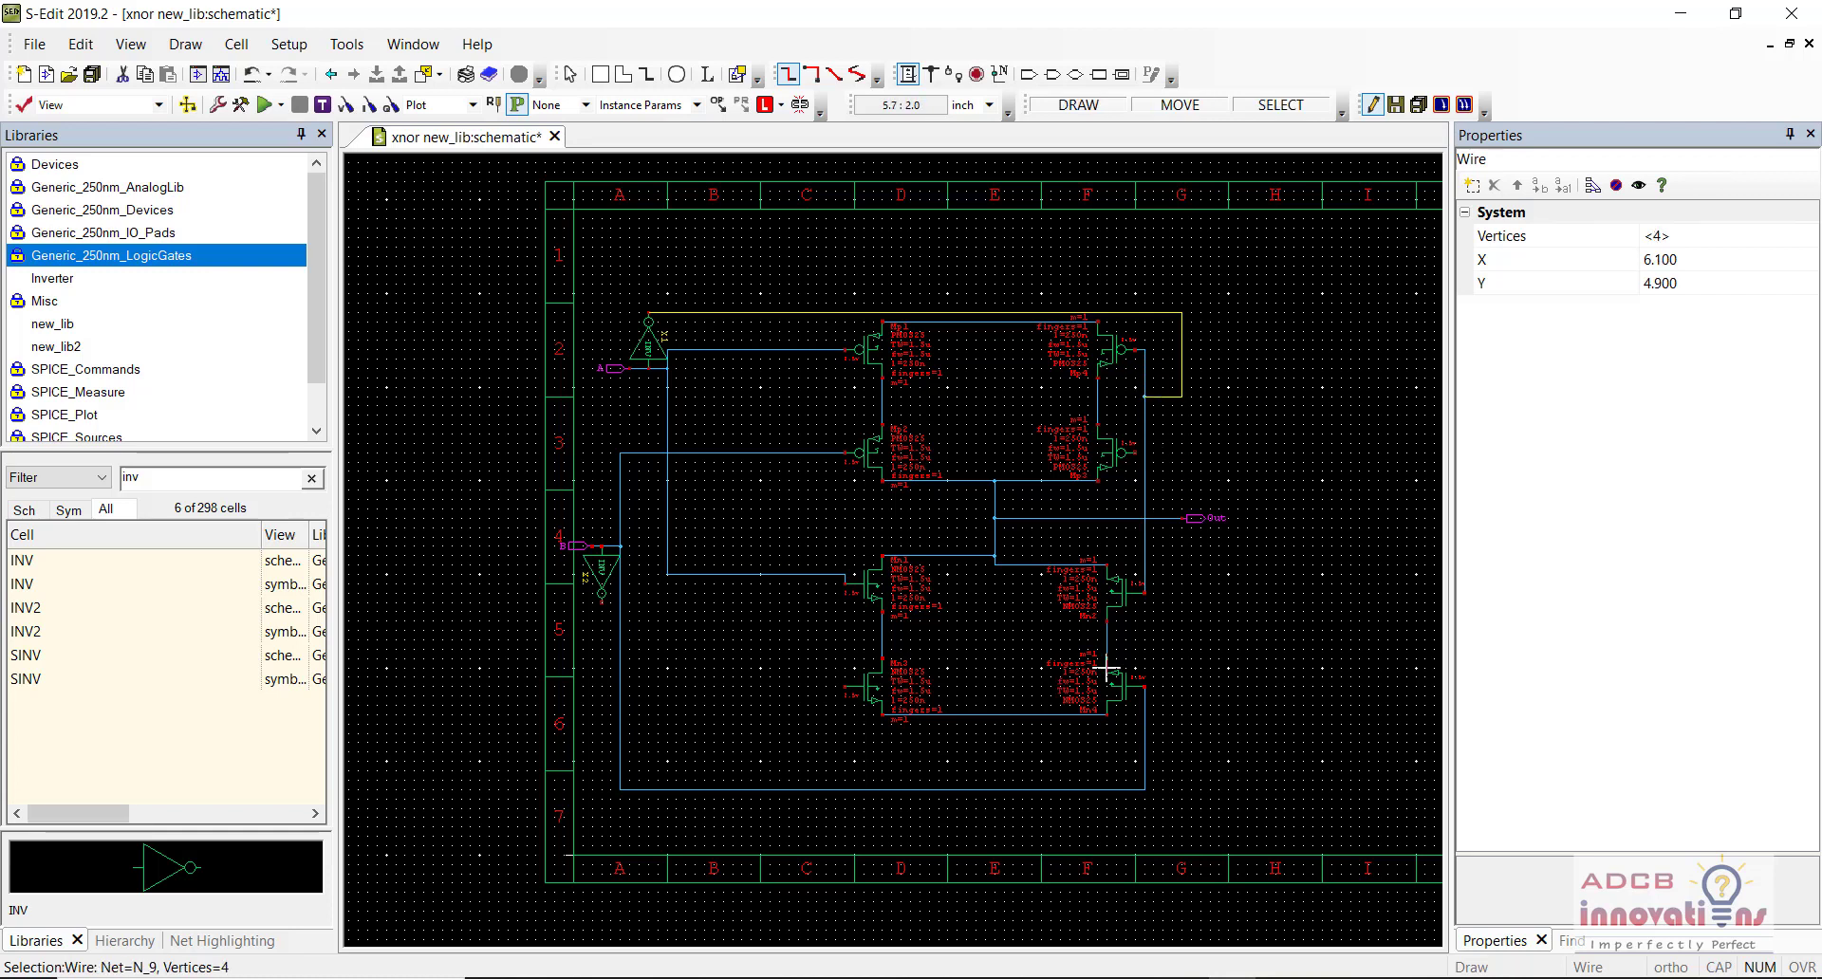
Step: Wire the gate of Mp3 around the right and beneath the lower transistors to the gate of Mn3
click(1135, 453)
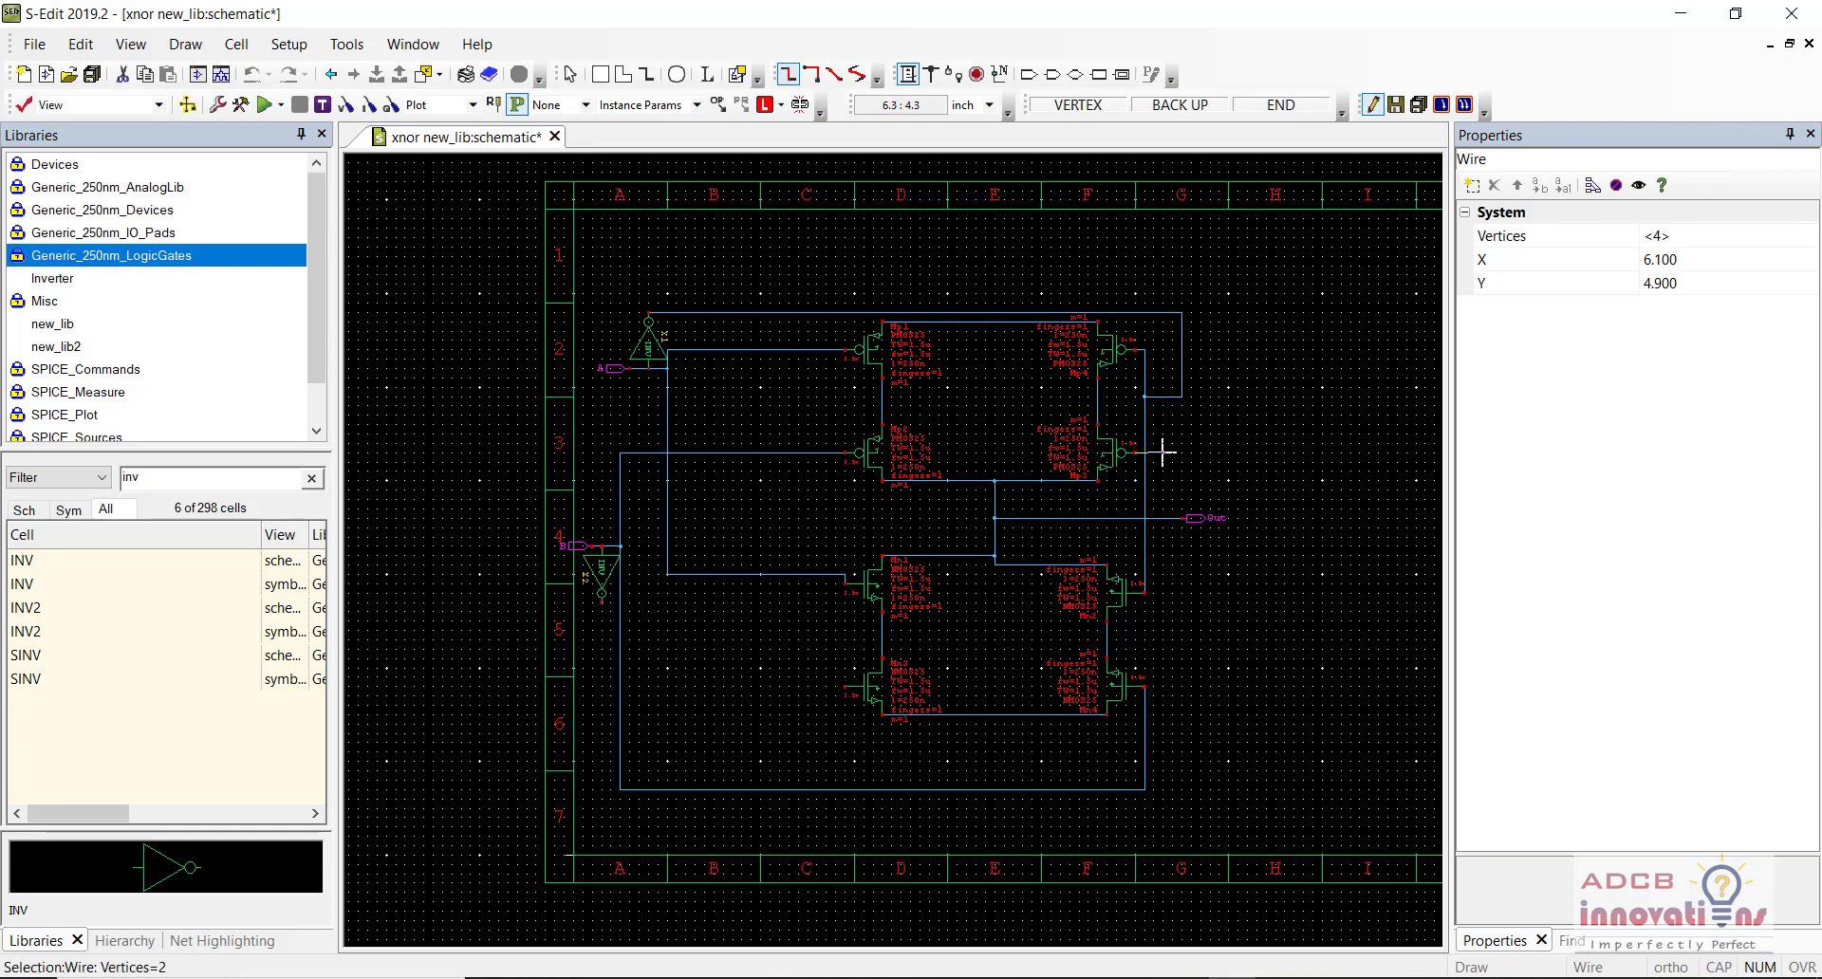
click(1163, 453)
click(1163, 732)
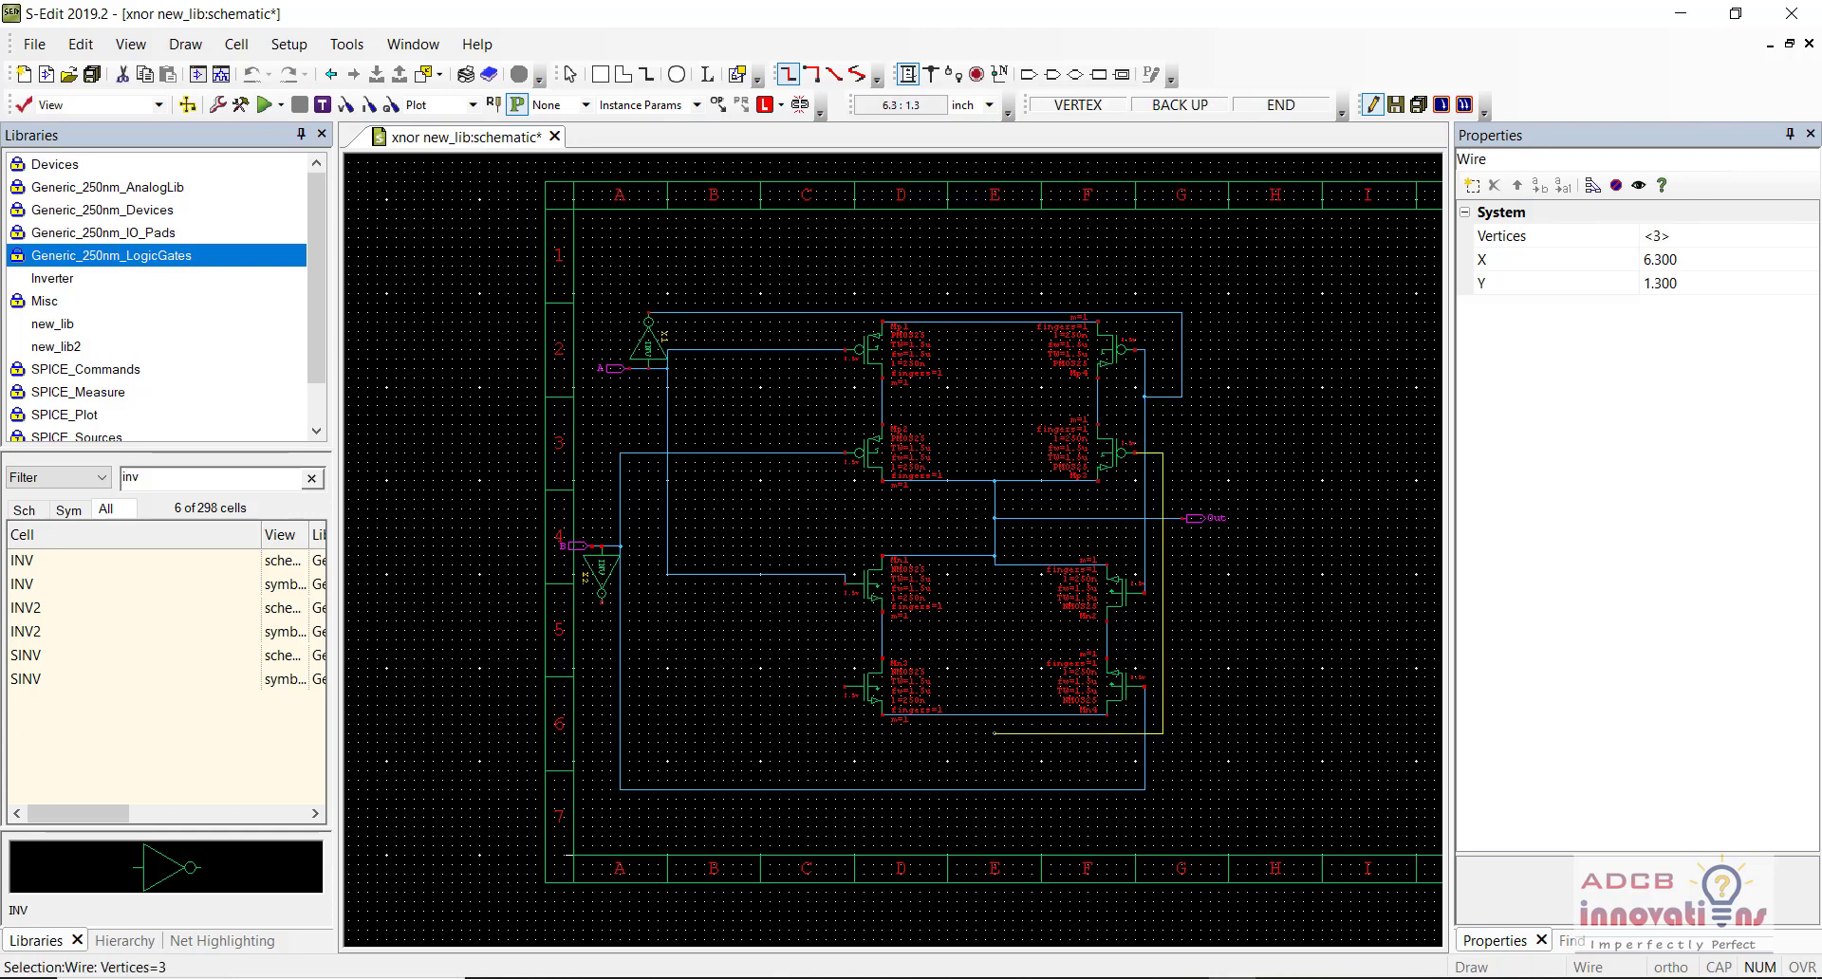
click(845, 731)
click(844, 686)
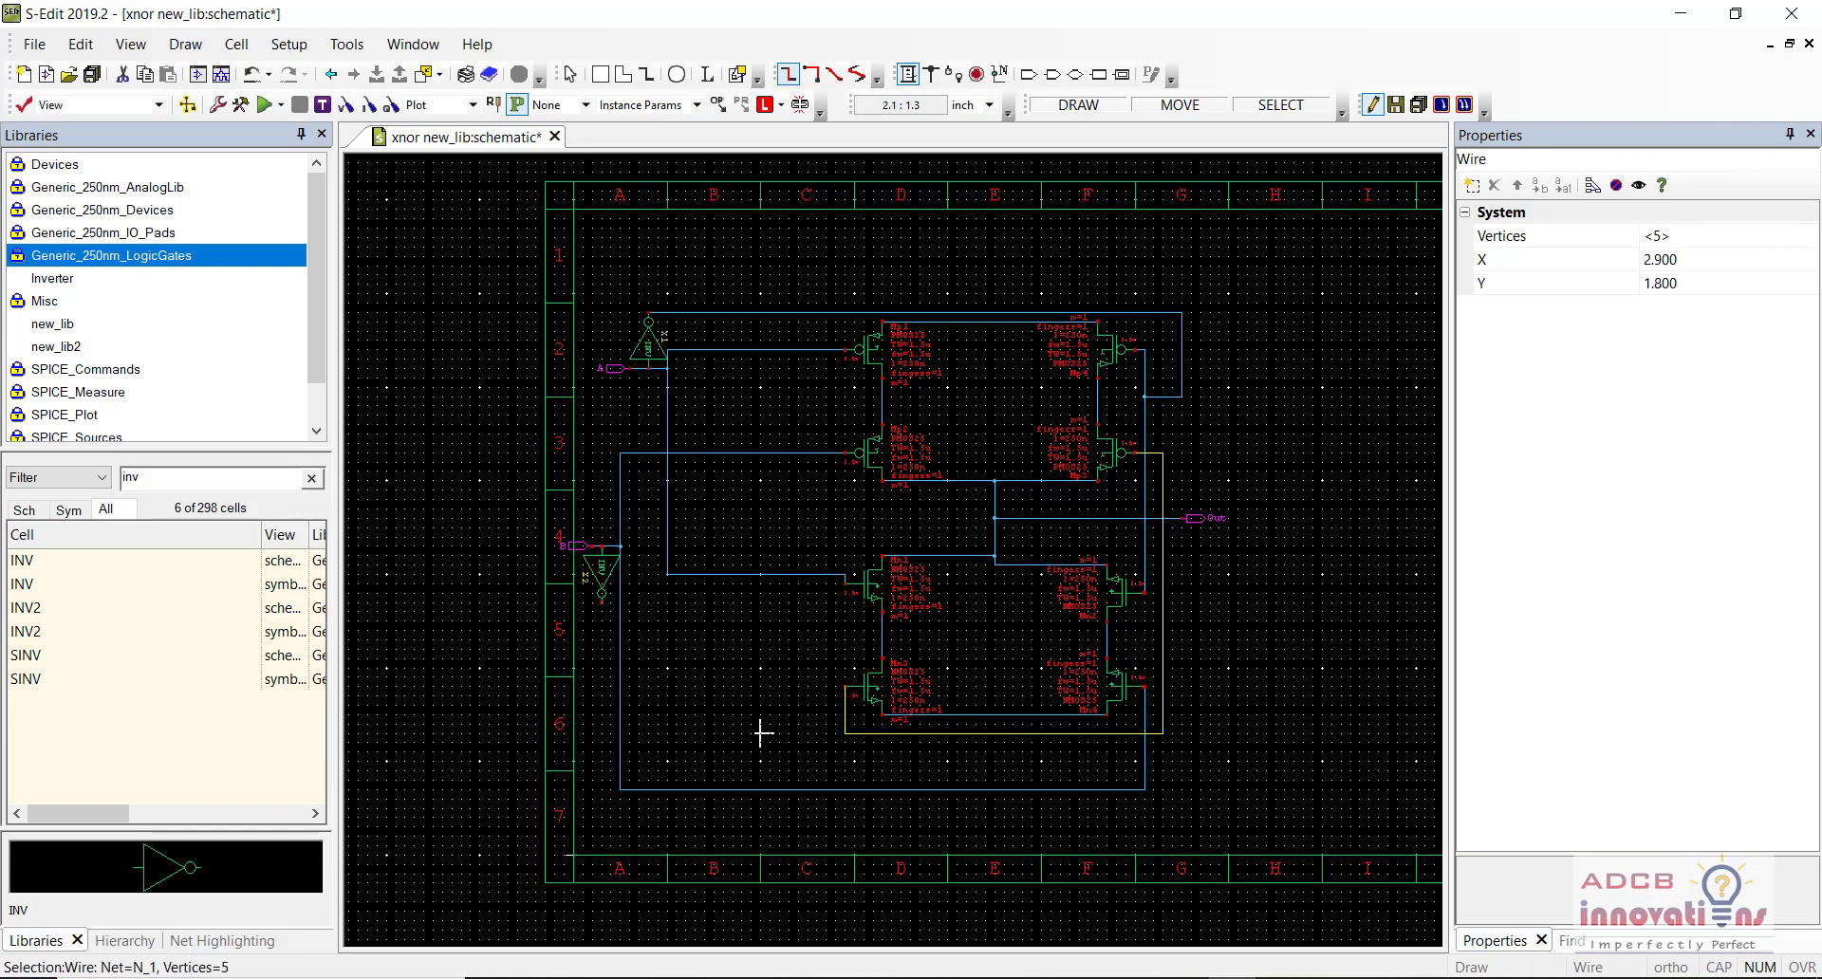
Step: Wire the output of inverter X2 down and across to the gate wire of Mn3
click(601, 598)
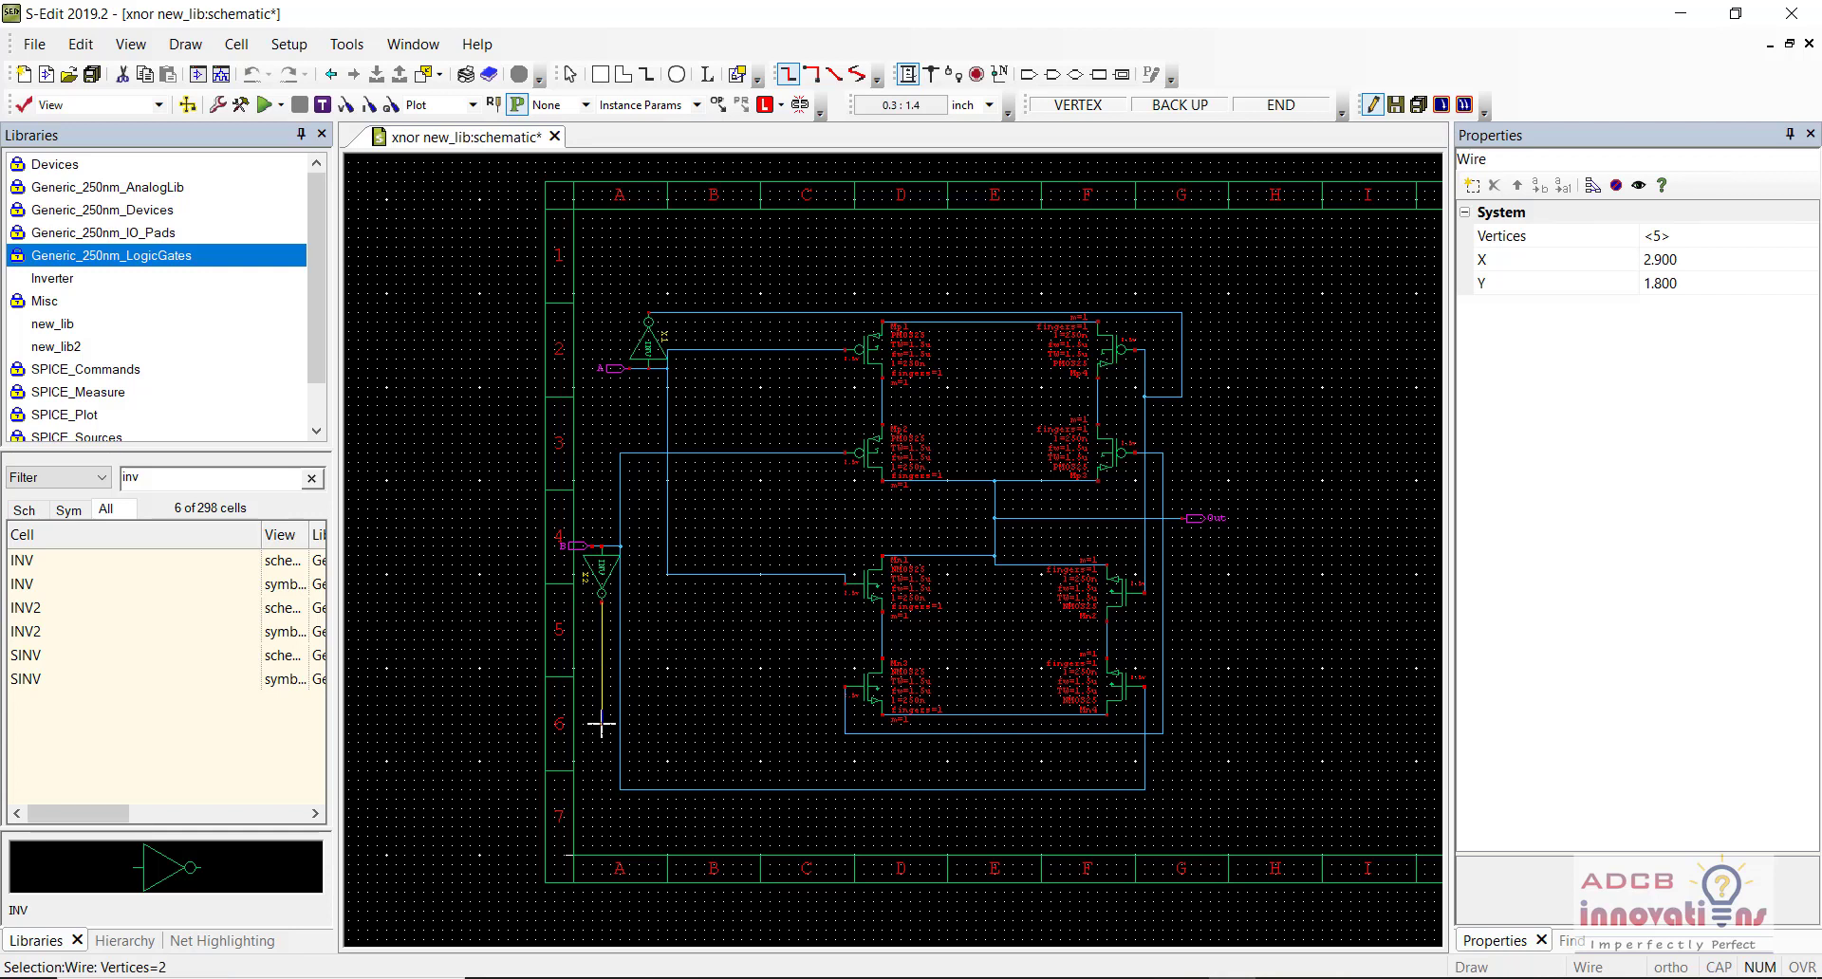
click(602, 724)
click(845, 725)
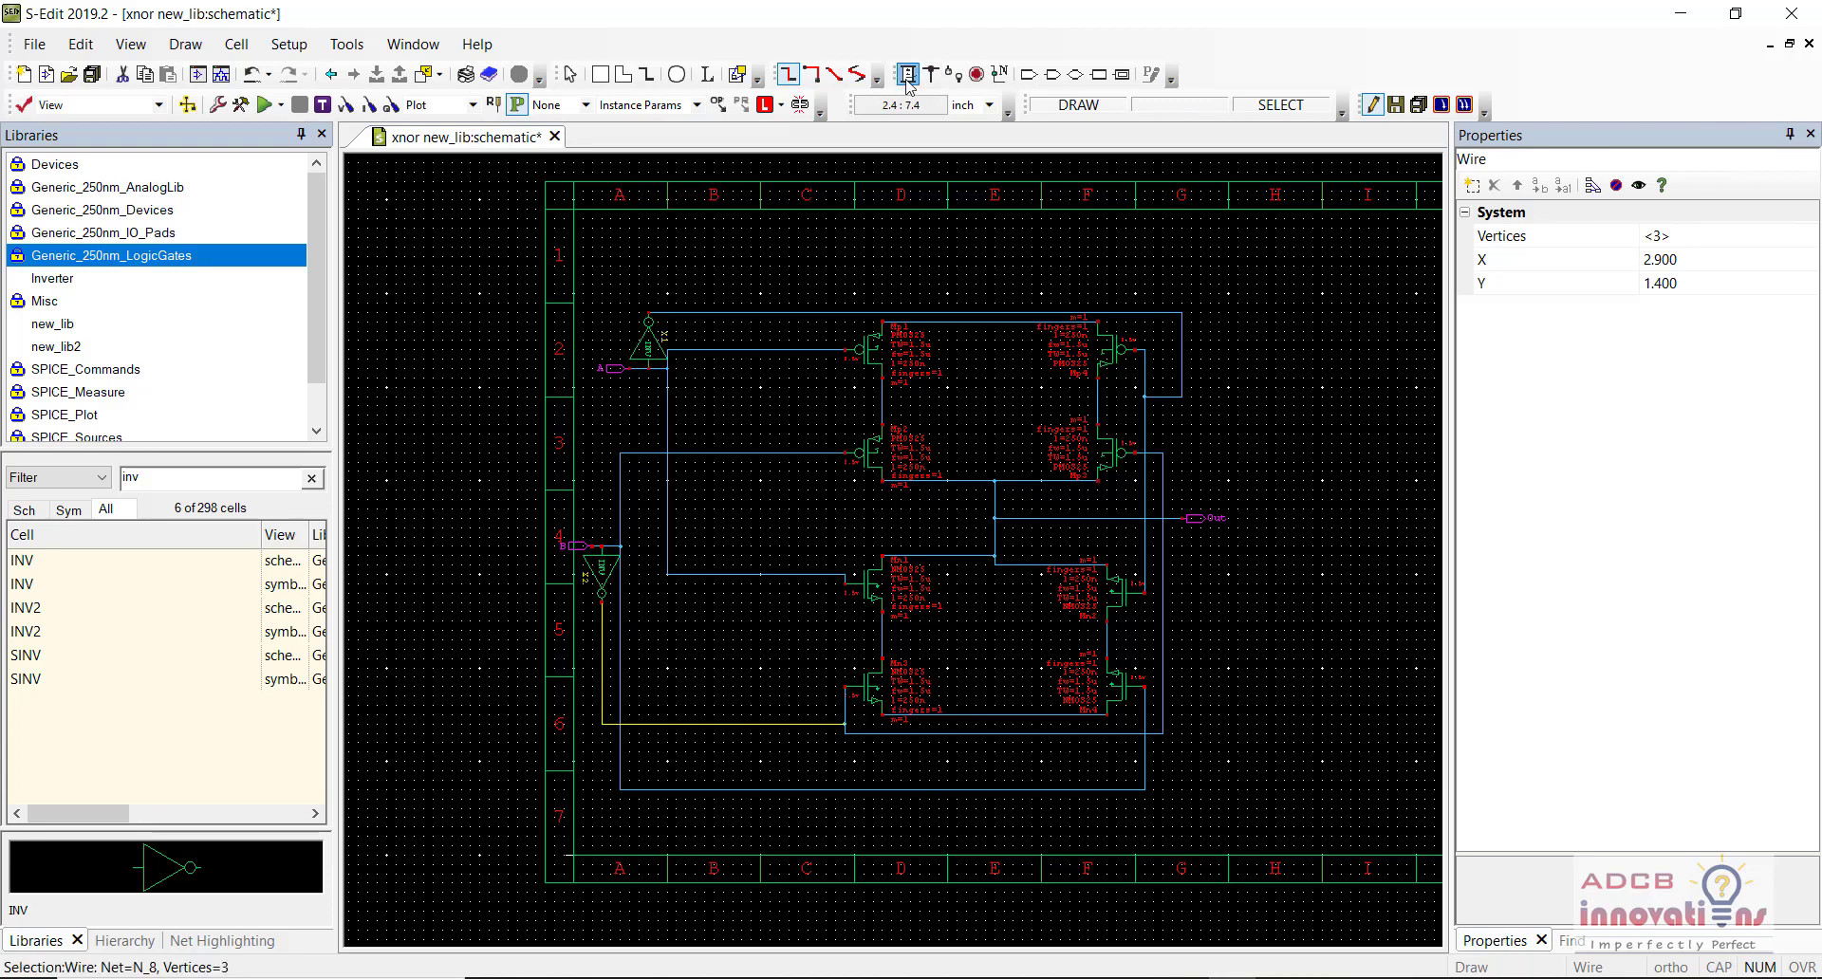
Step: Clear the cell filter in the SPICE_Plot library and select the V_VoltagePrint cell
key(plus)
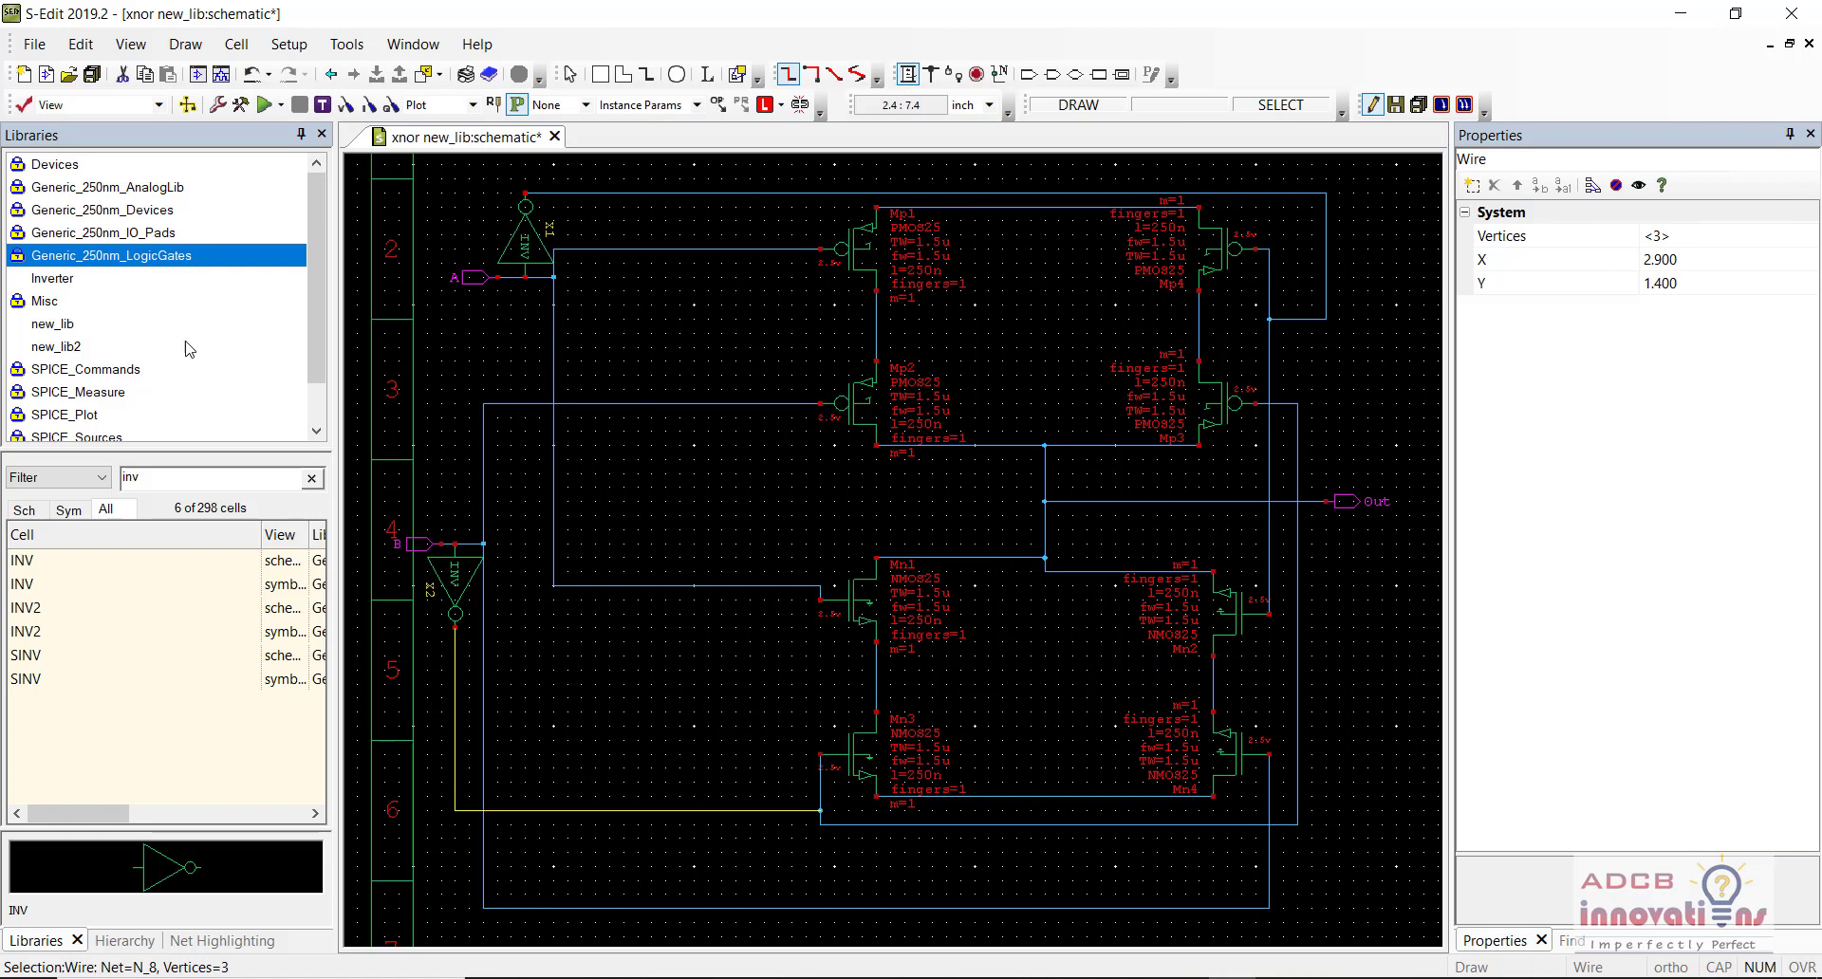
click(152, 415)
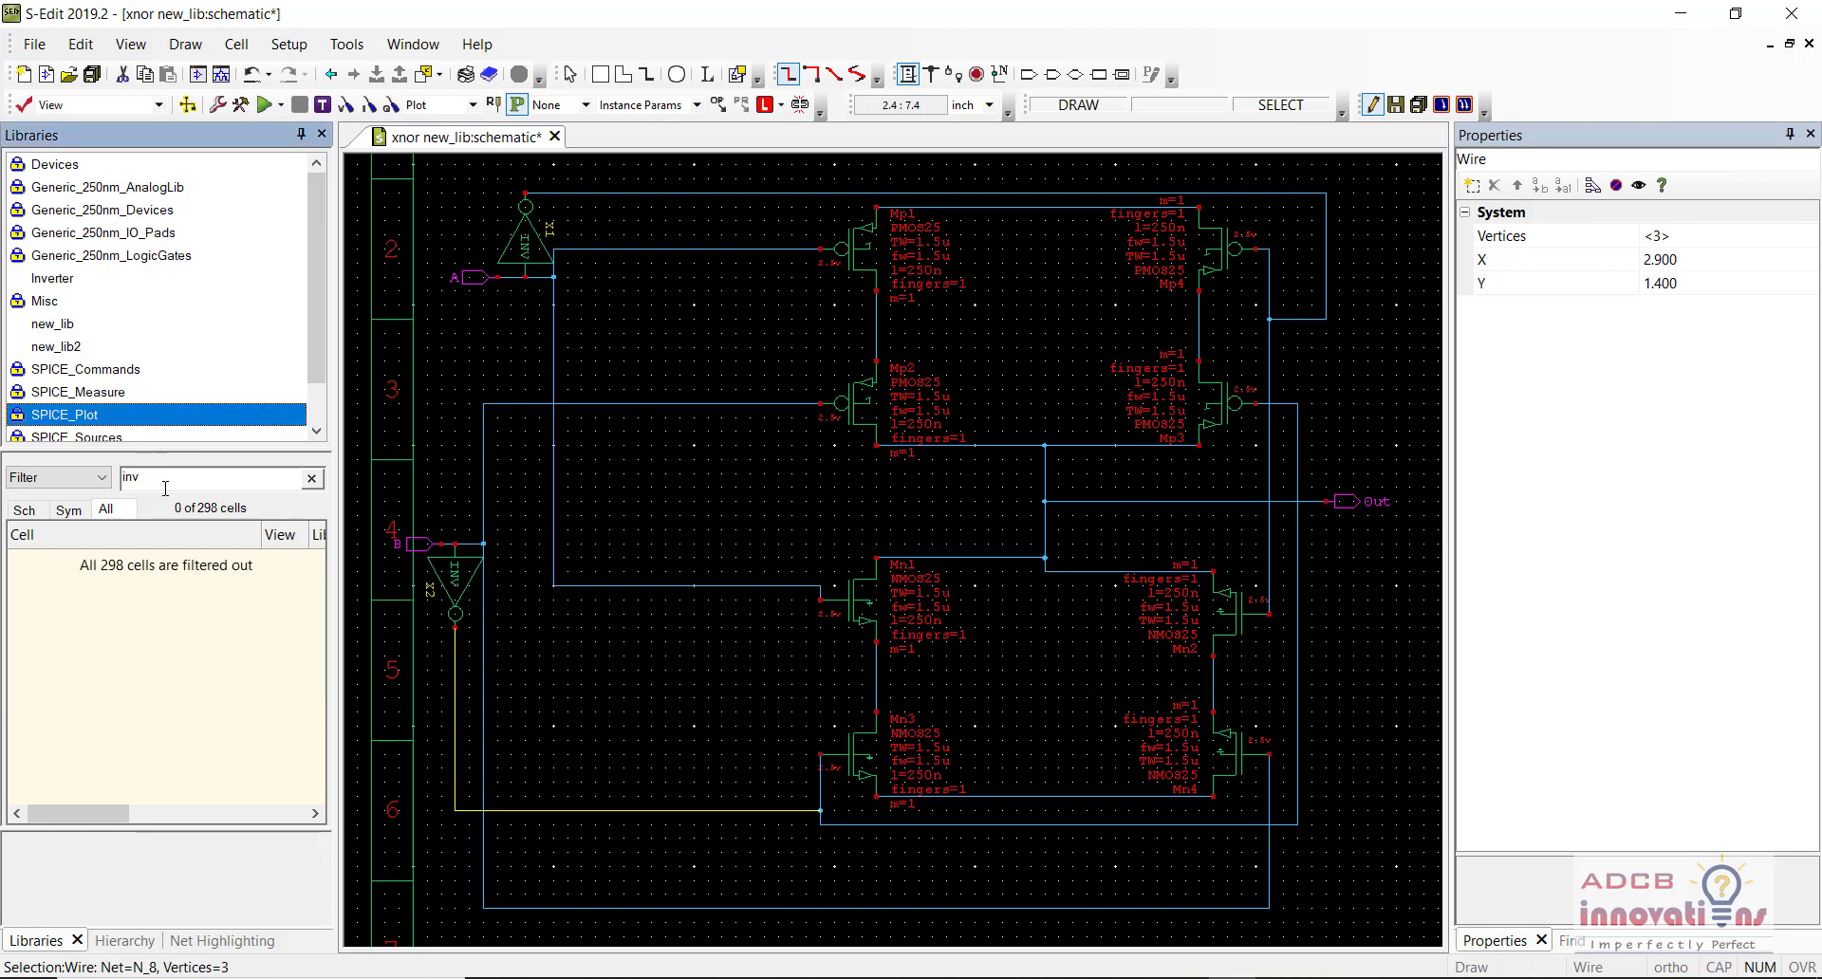
key(BackSpace)
key(BackSpace)
key(BackSpace)
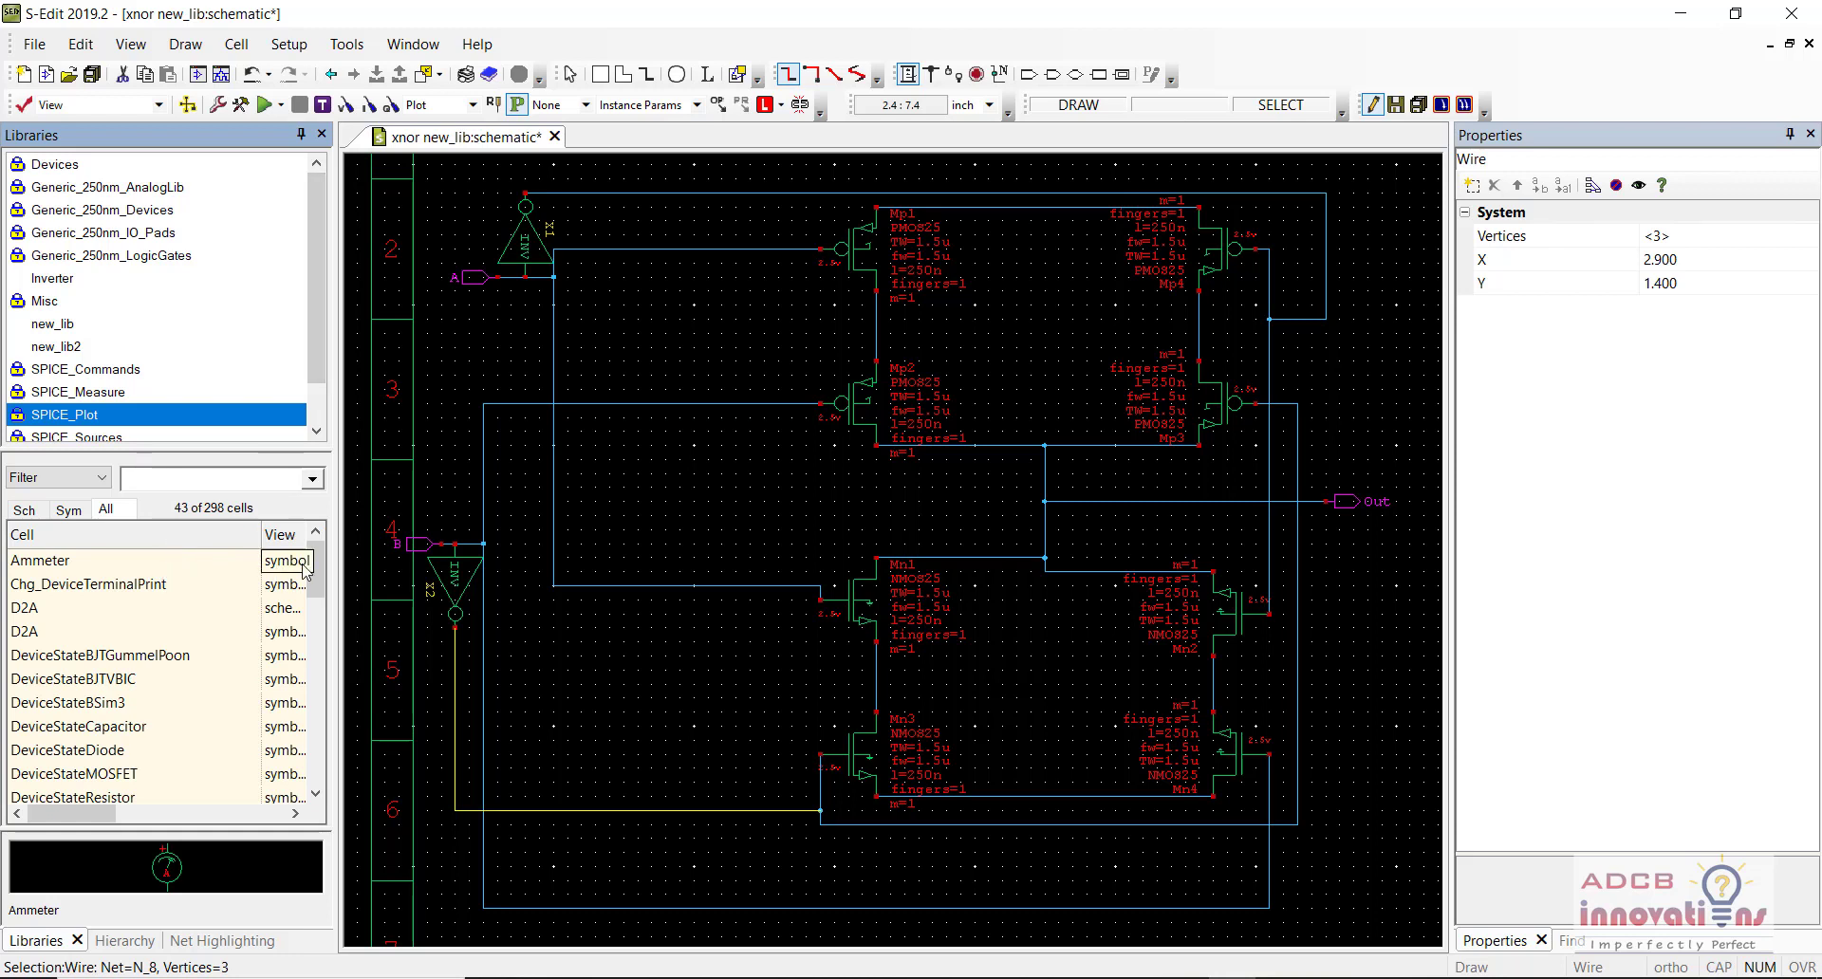
drag(321, 577, 300, 767)
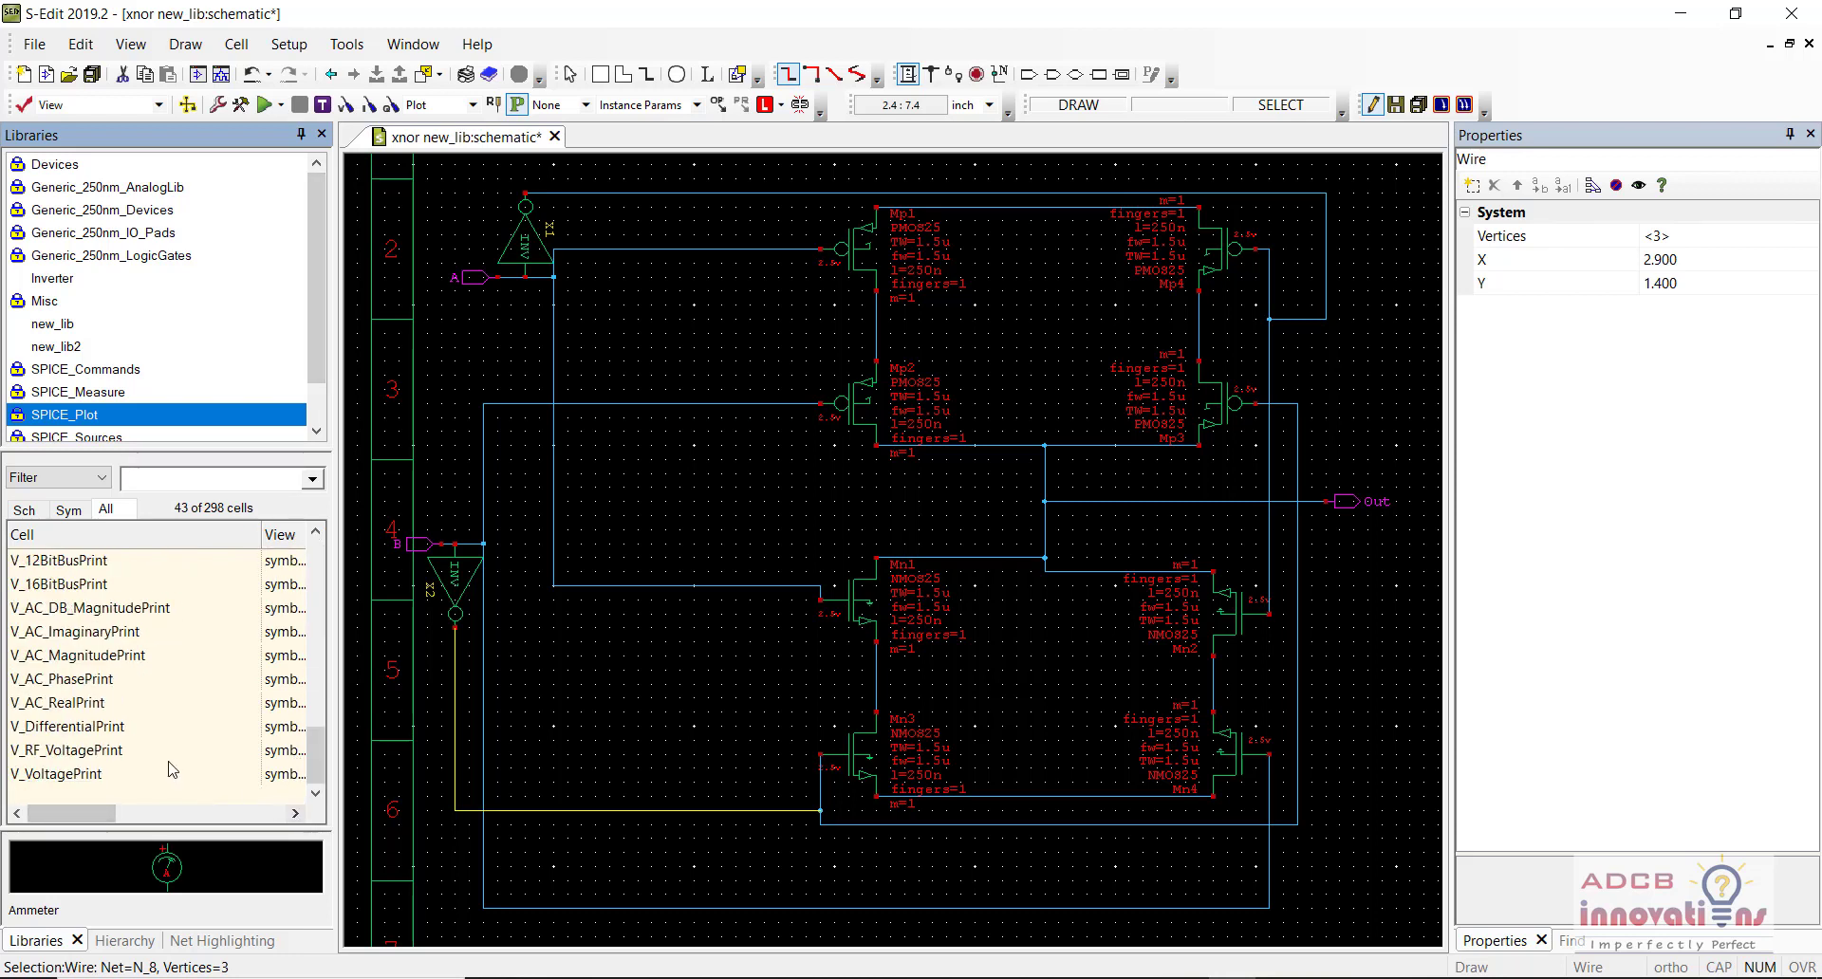
click(149, 775)
Step: Instance V_VoltagePrint symbols on the port A and port B wires, two on each, and one on the Out wire
right_click(302, 775)
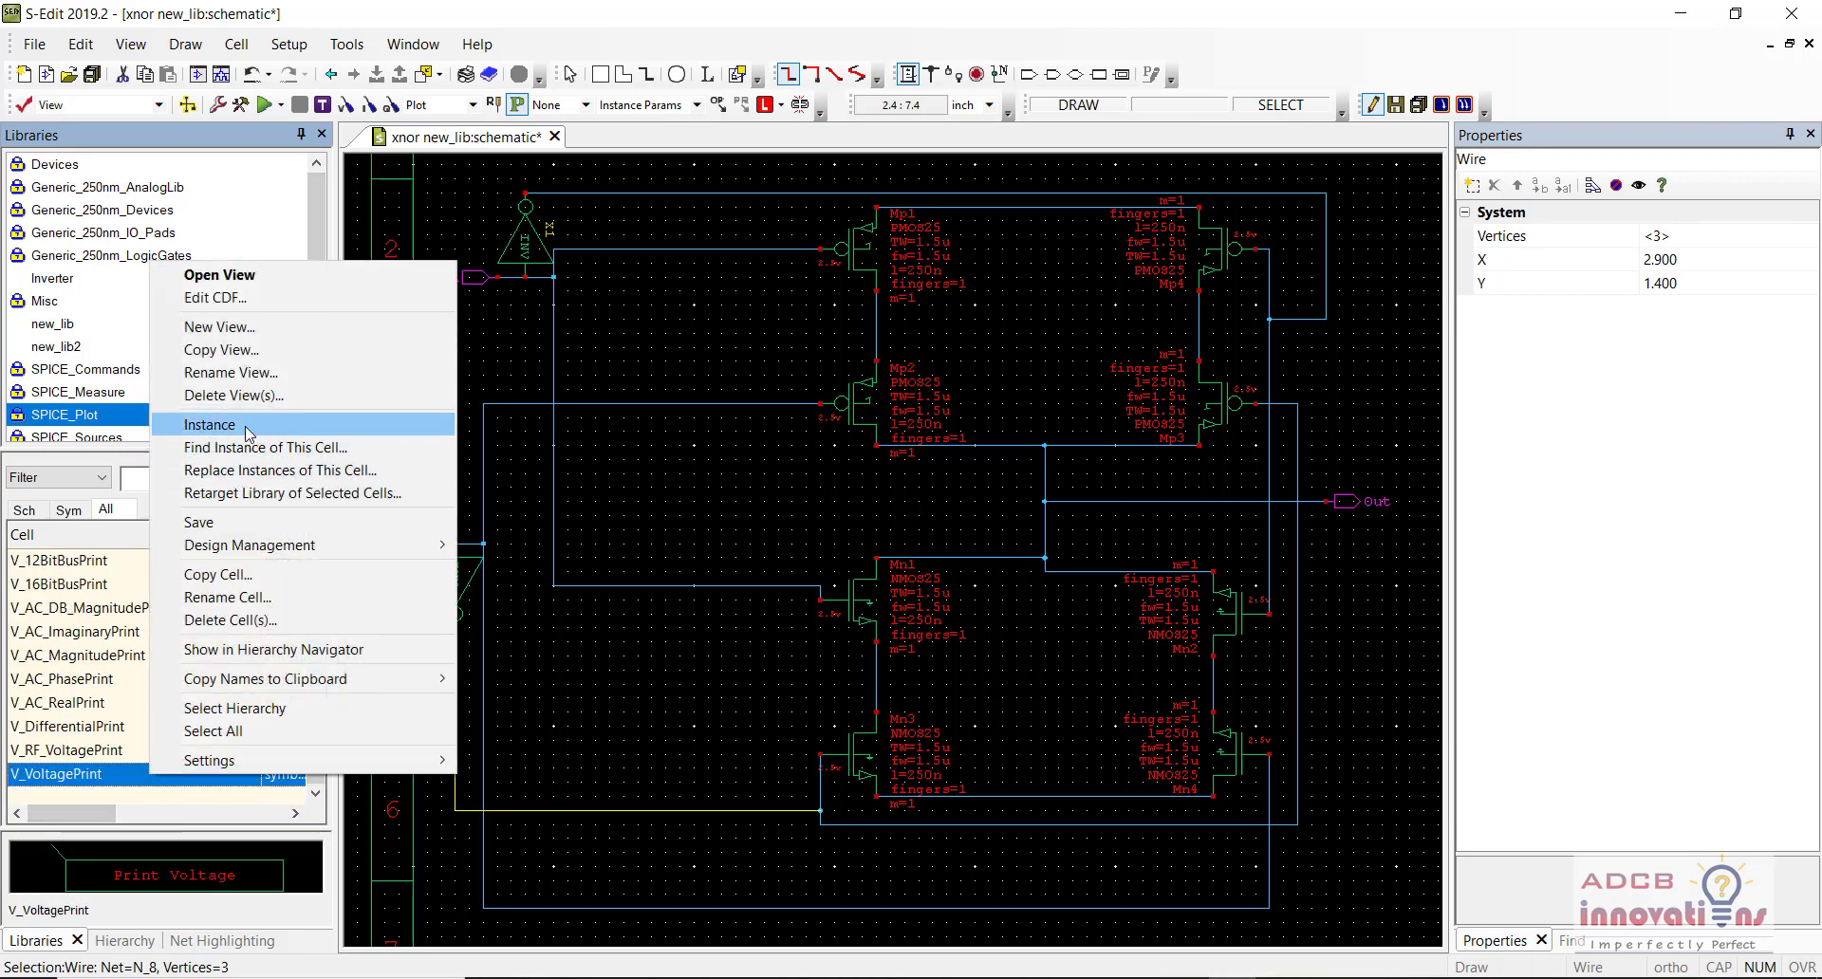
click(375, 422)
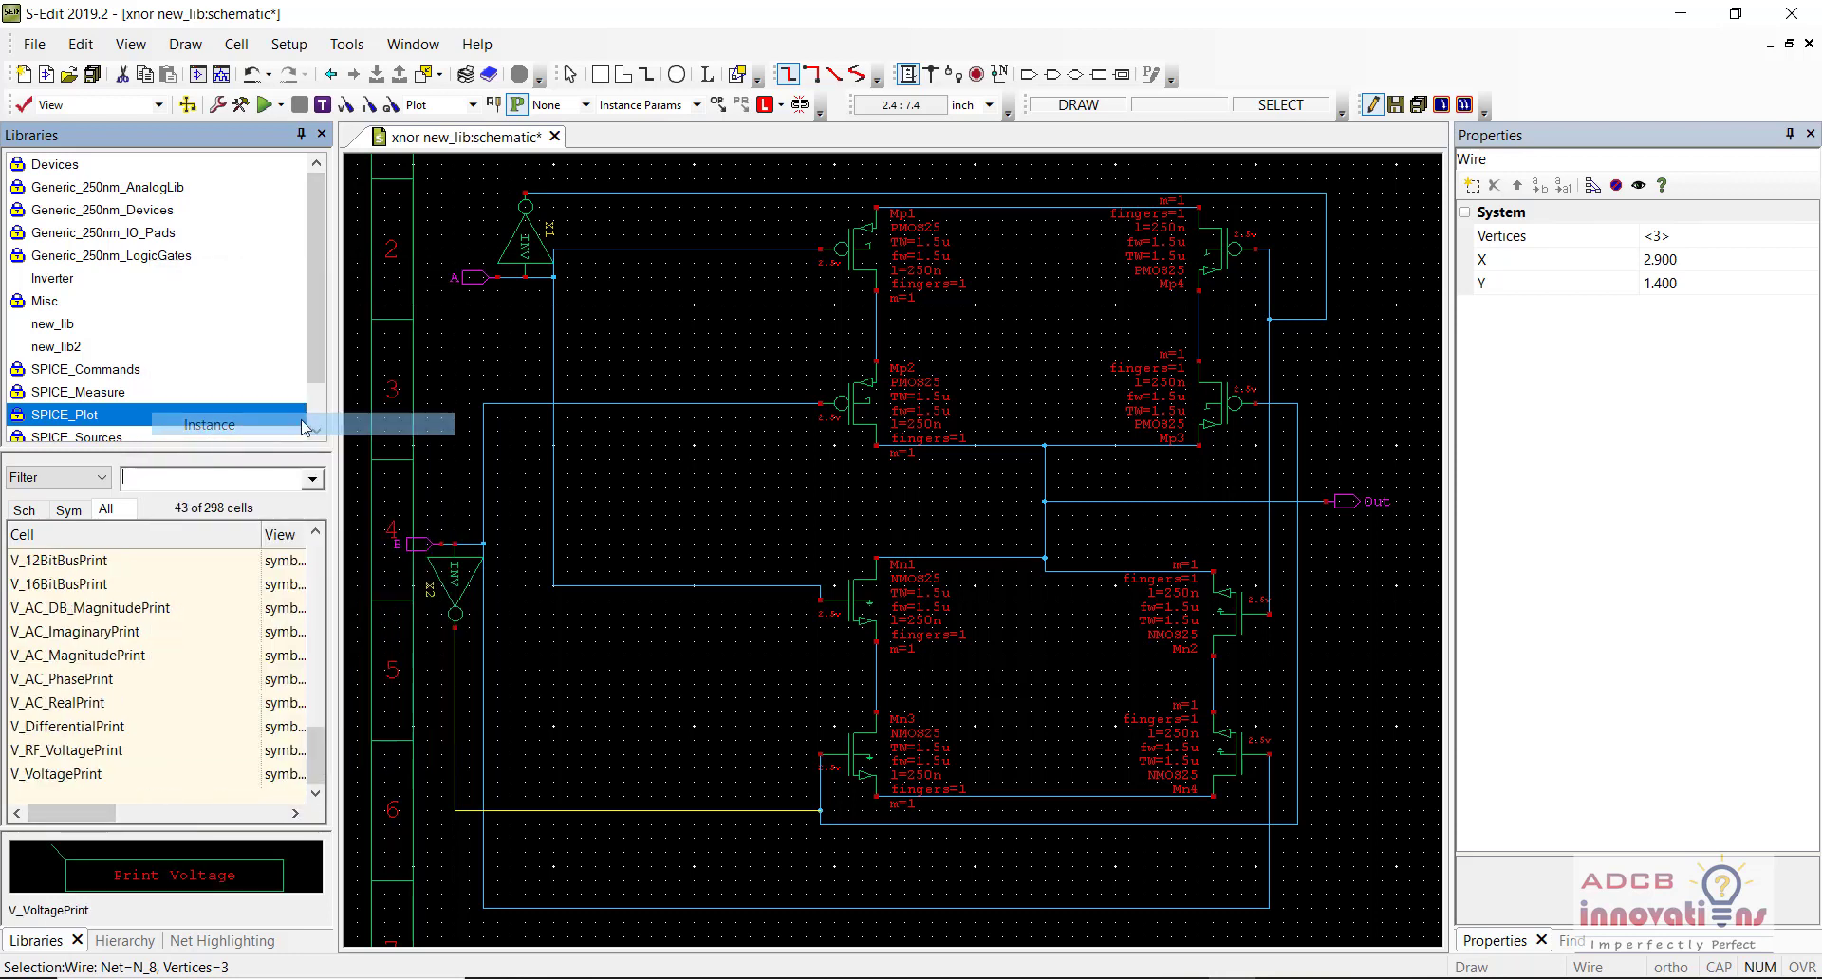
click(553, 277)
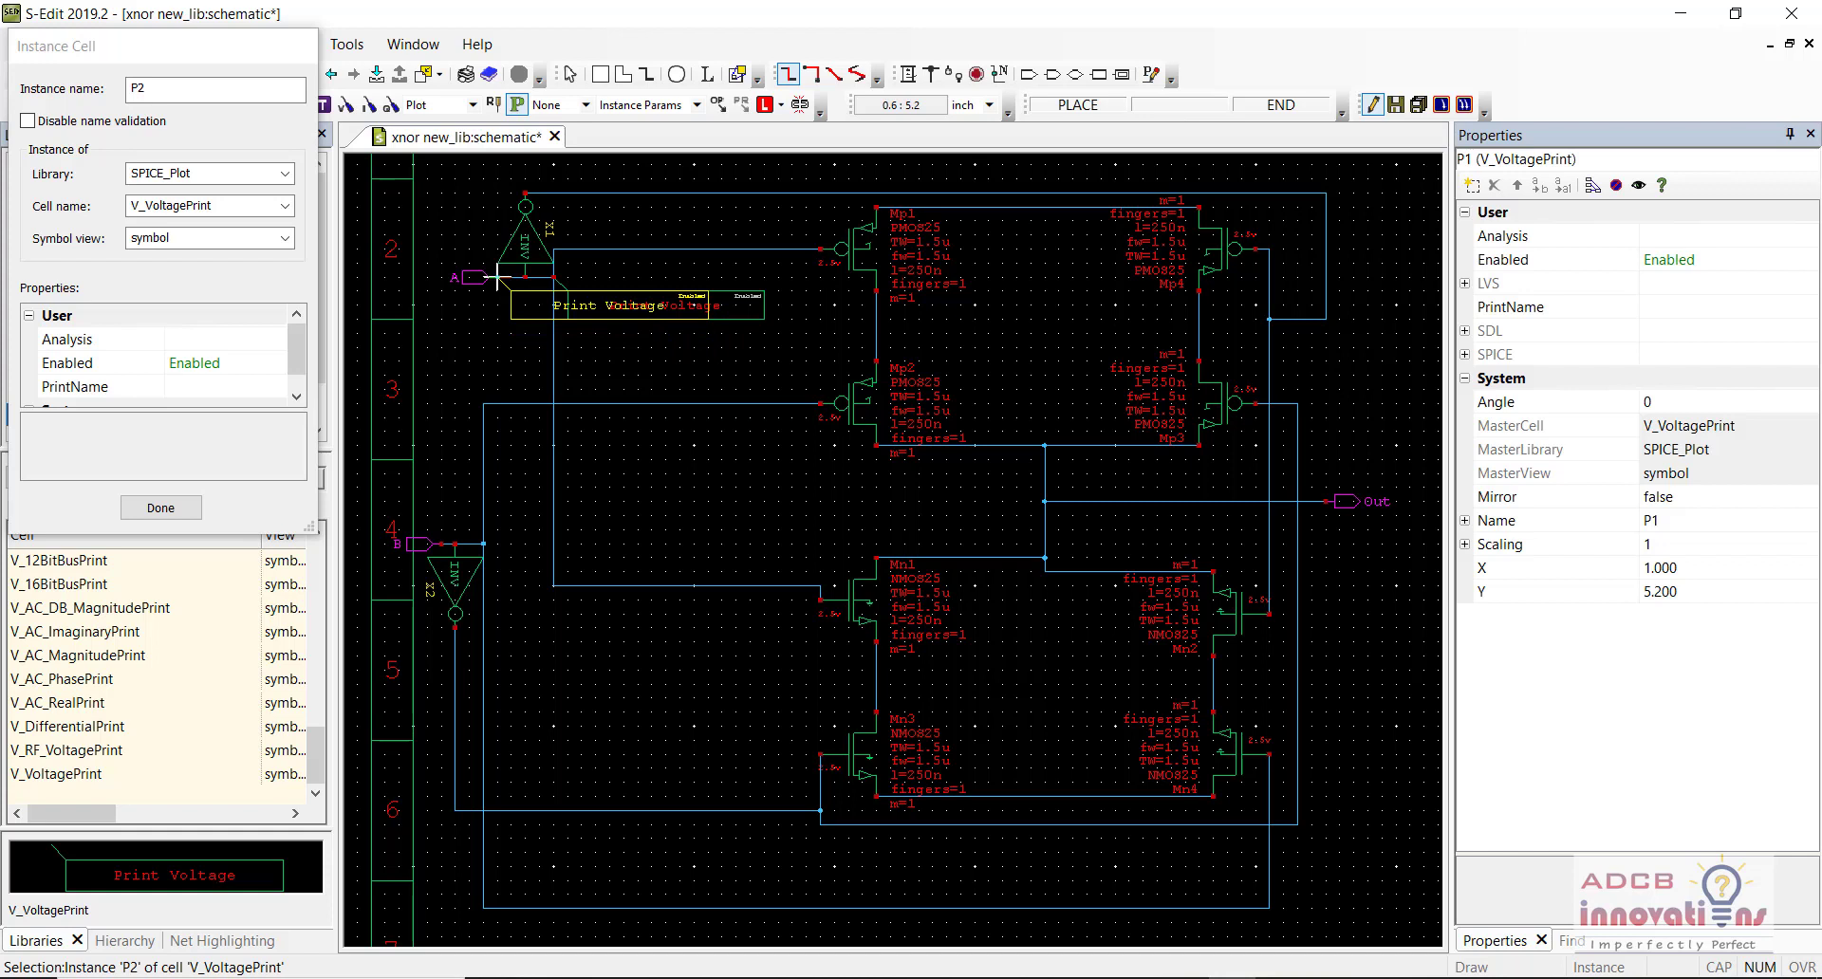
click(497, 277)
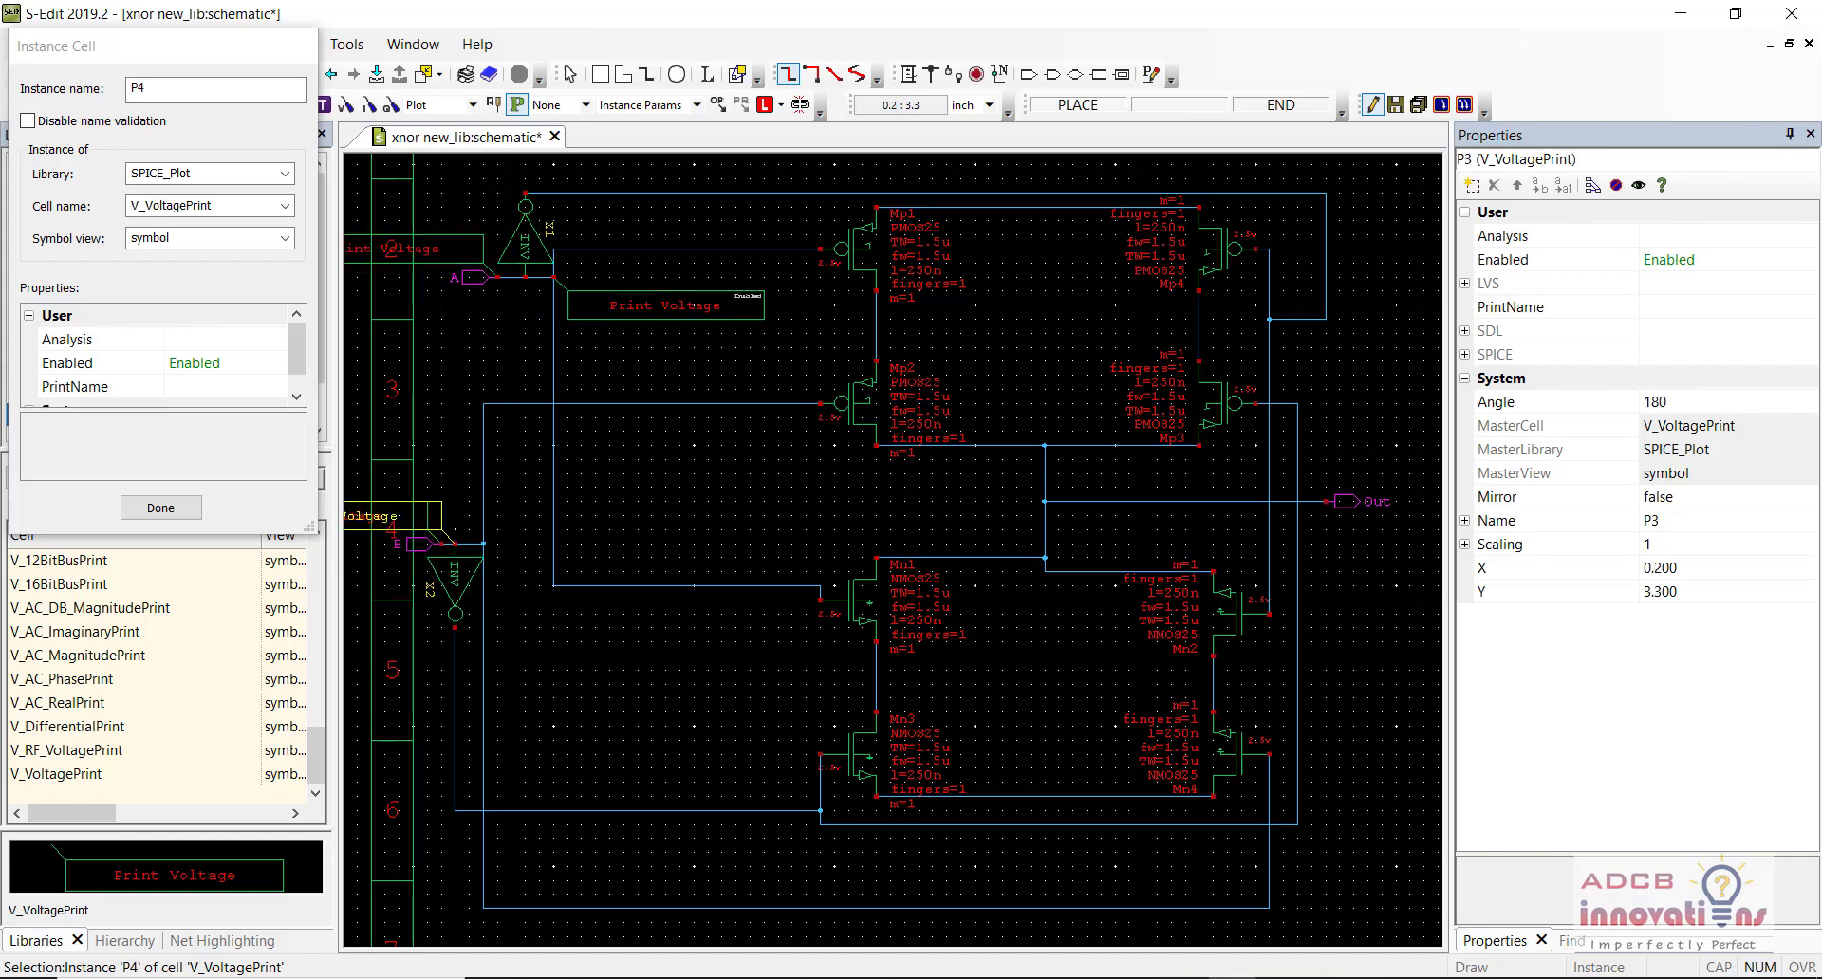
click(483, 544)
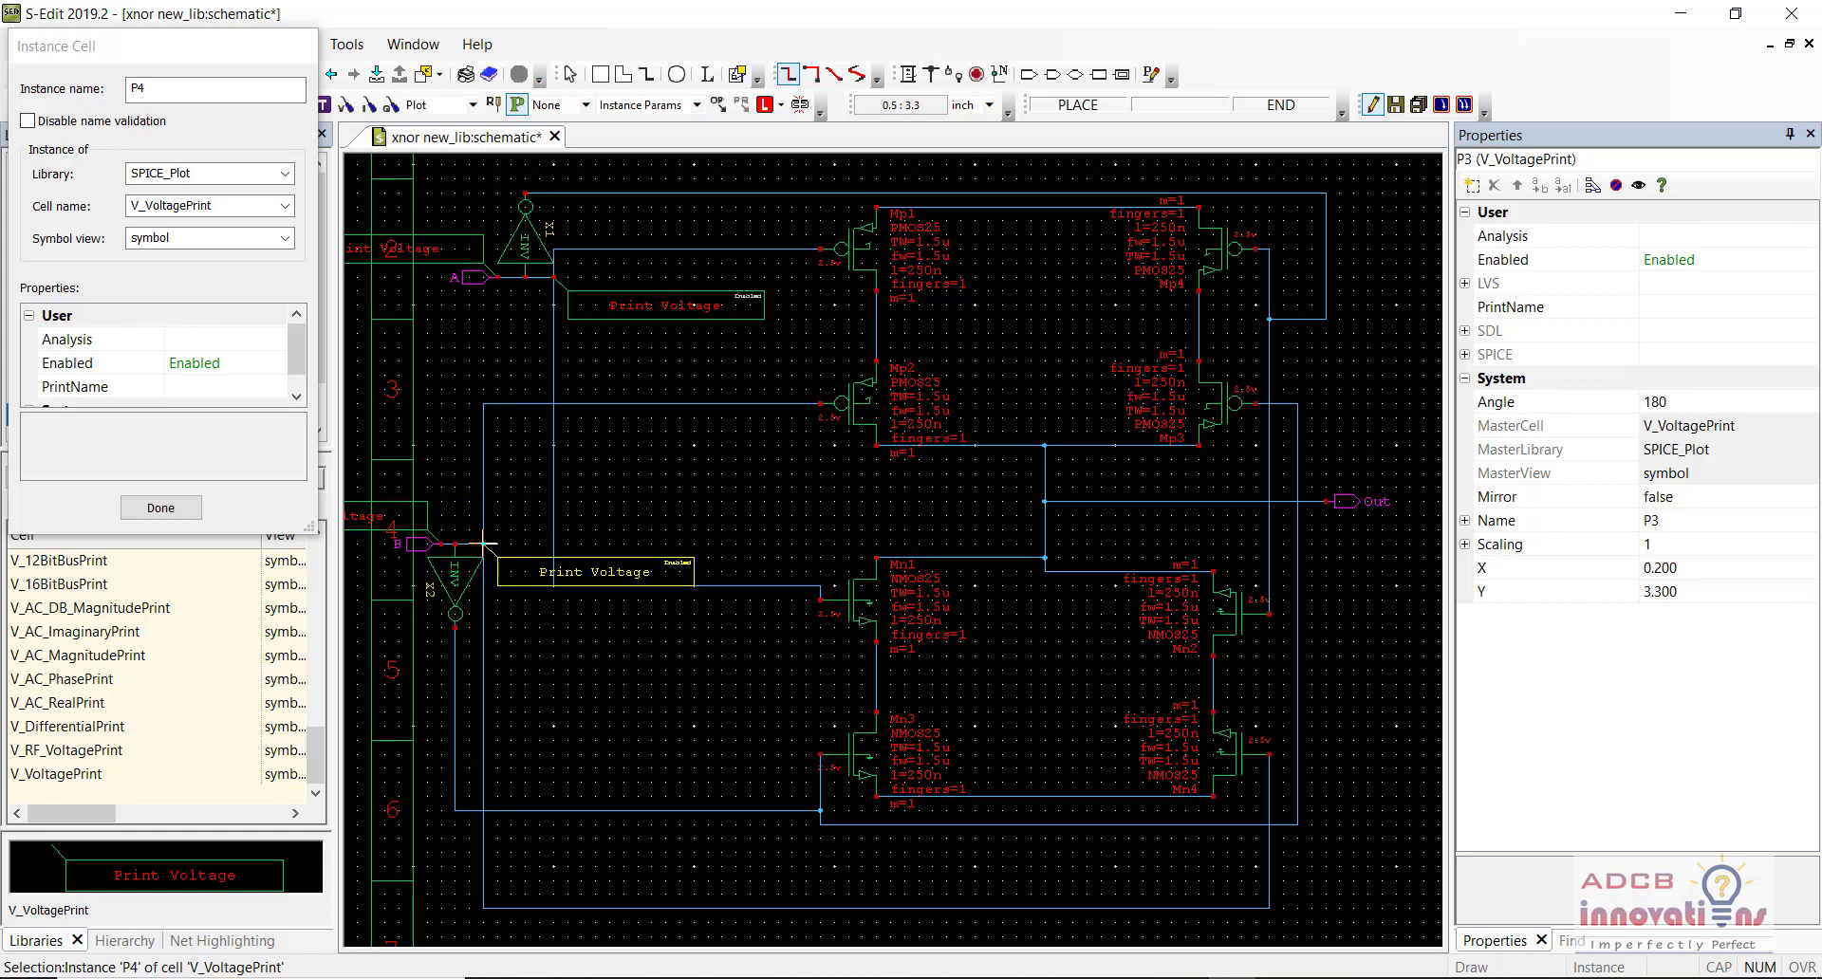
click(1297, 501)
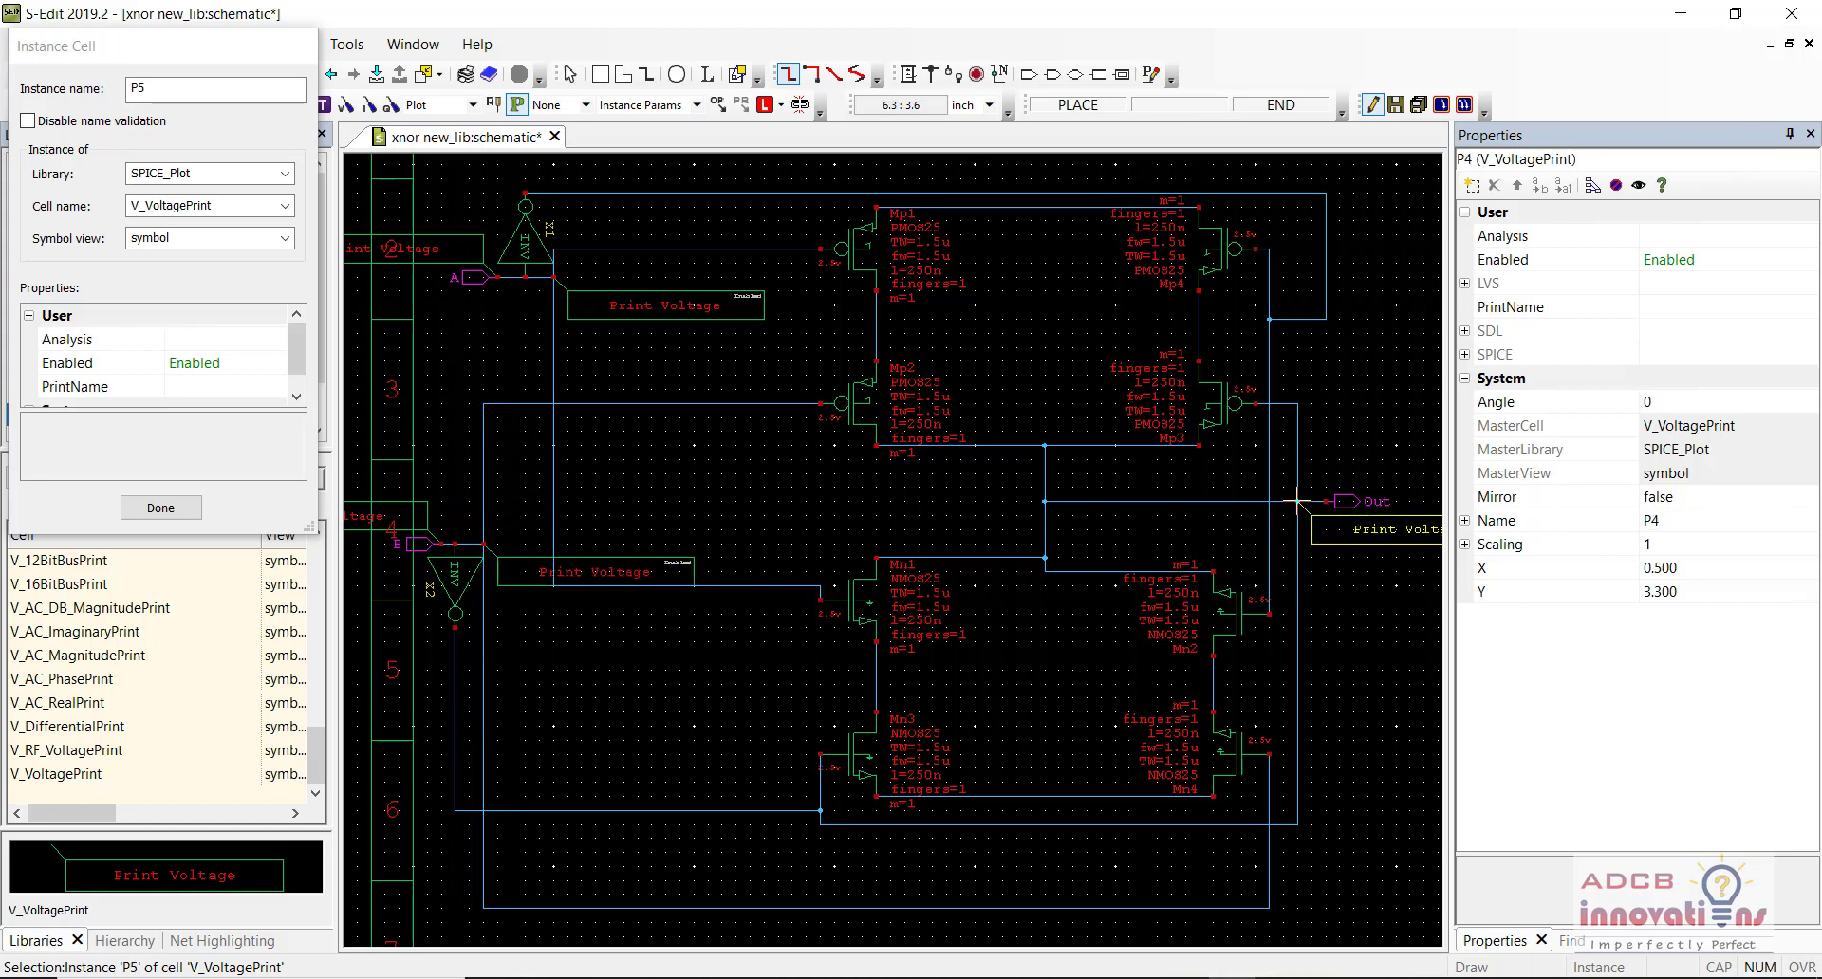
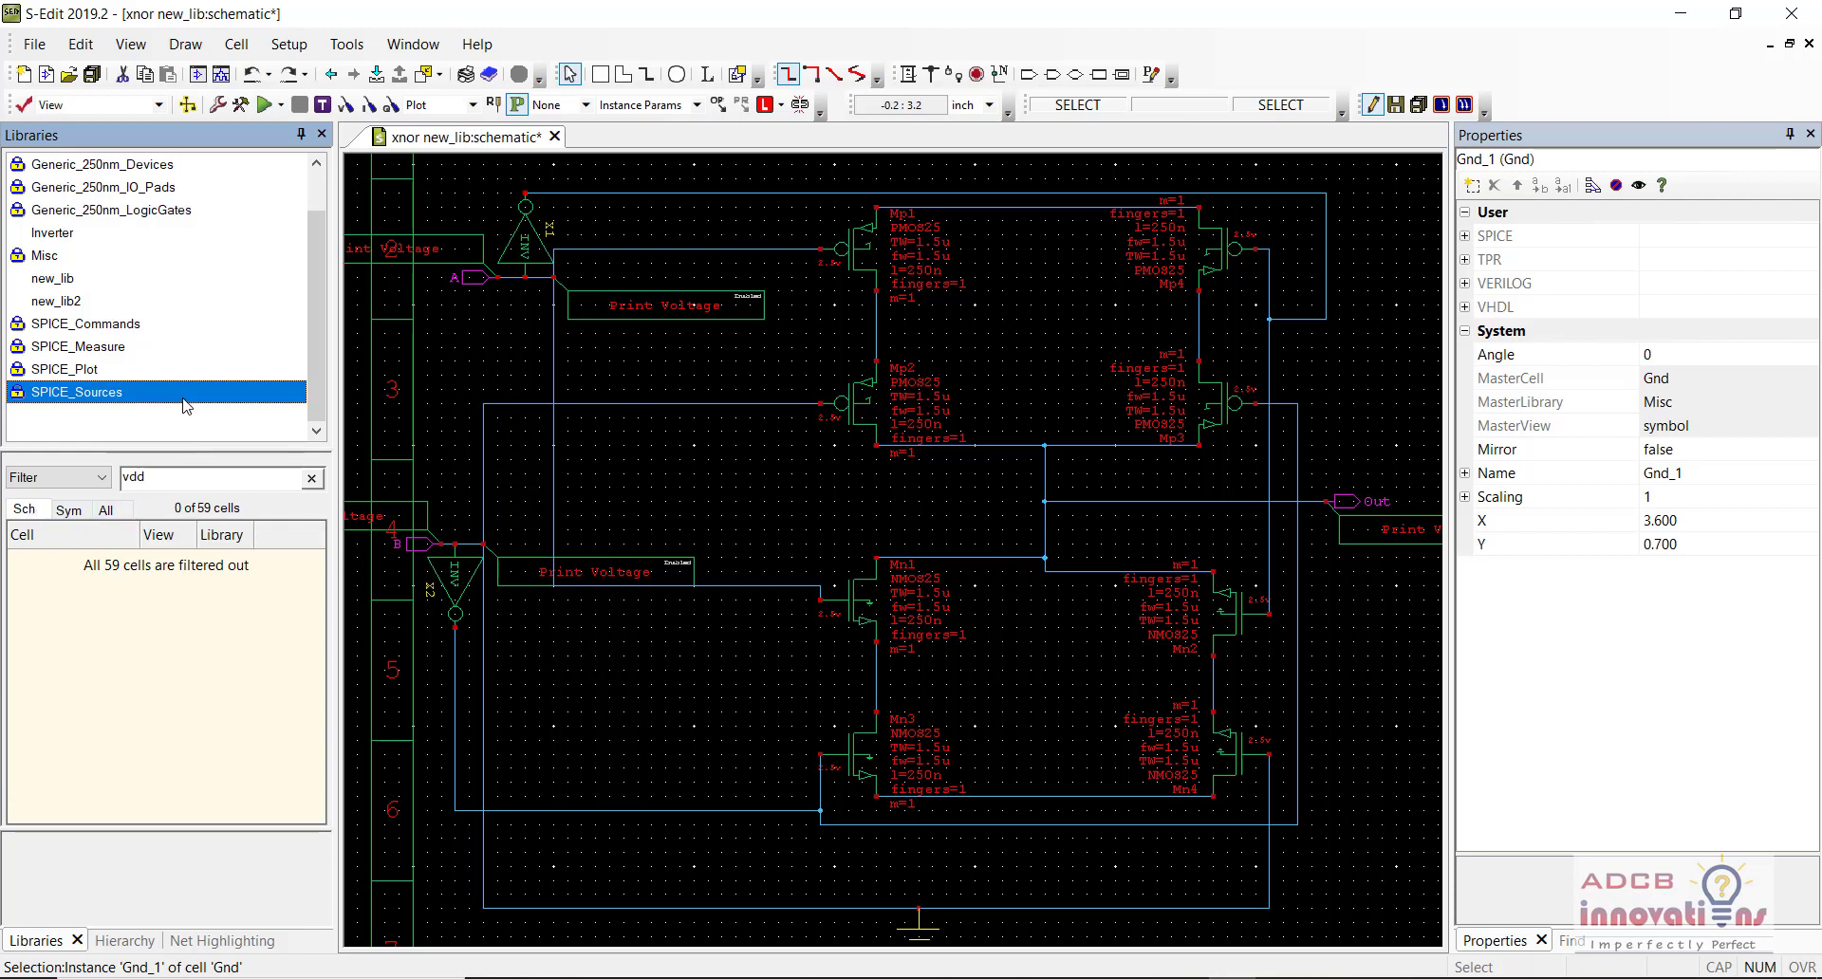
Step: List all cells in the SPICE_Sources library and filter them for vdc
click(105, 510)
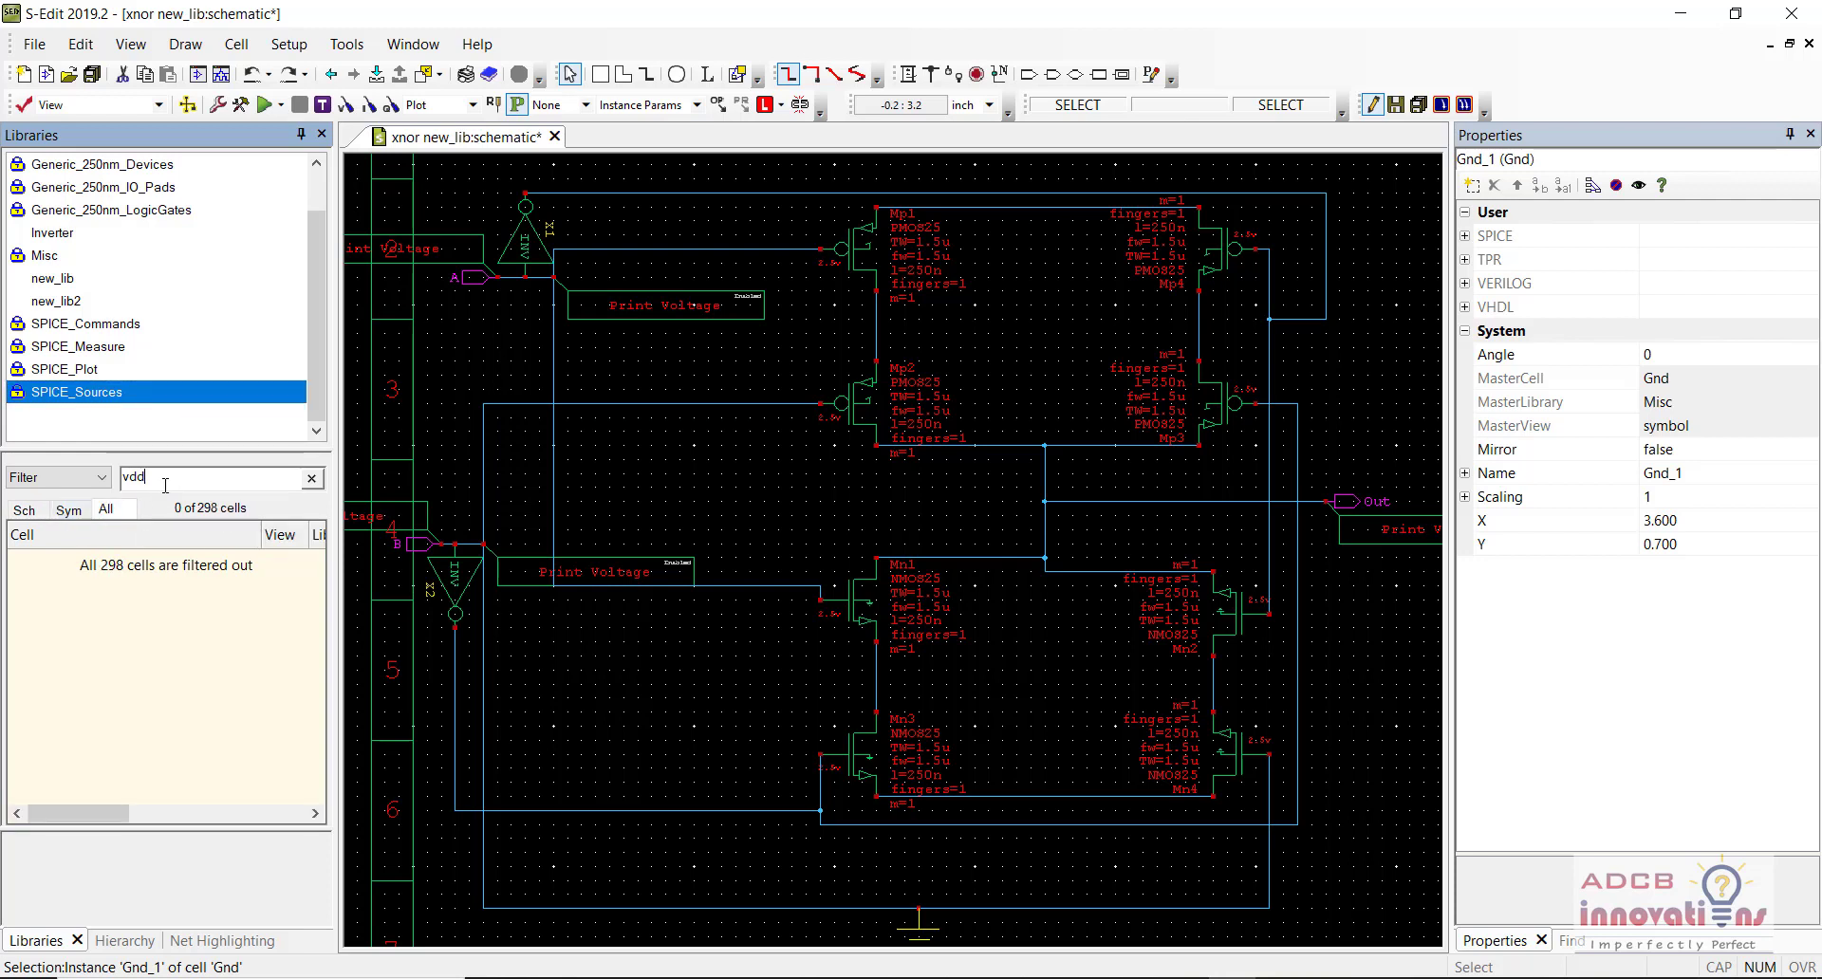
key(BackSpace)
key(BackSpace)
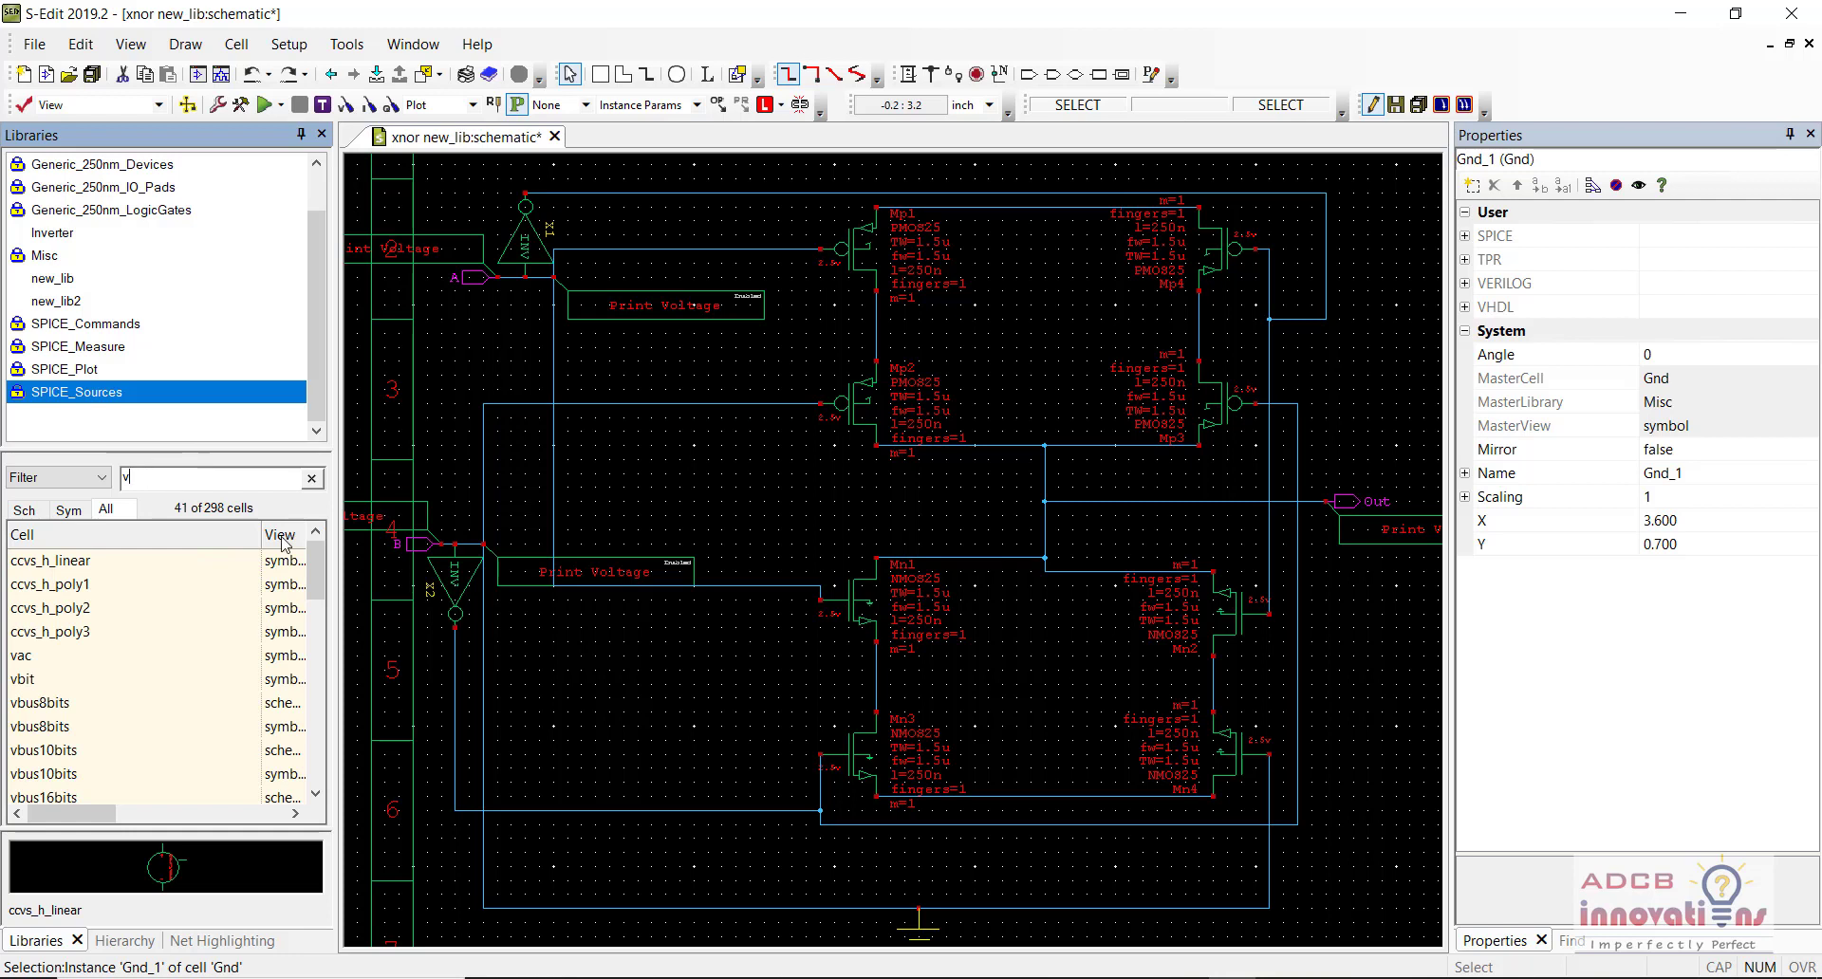
text(dc)
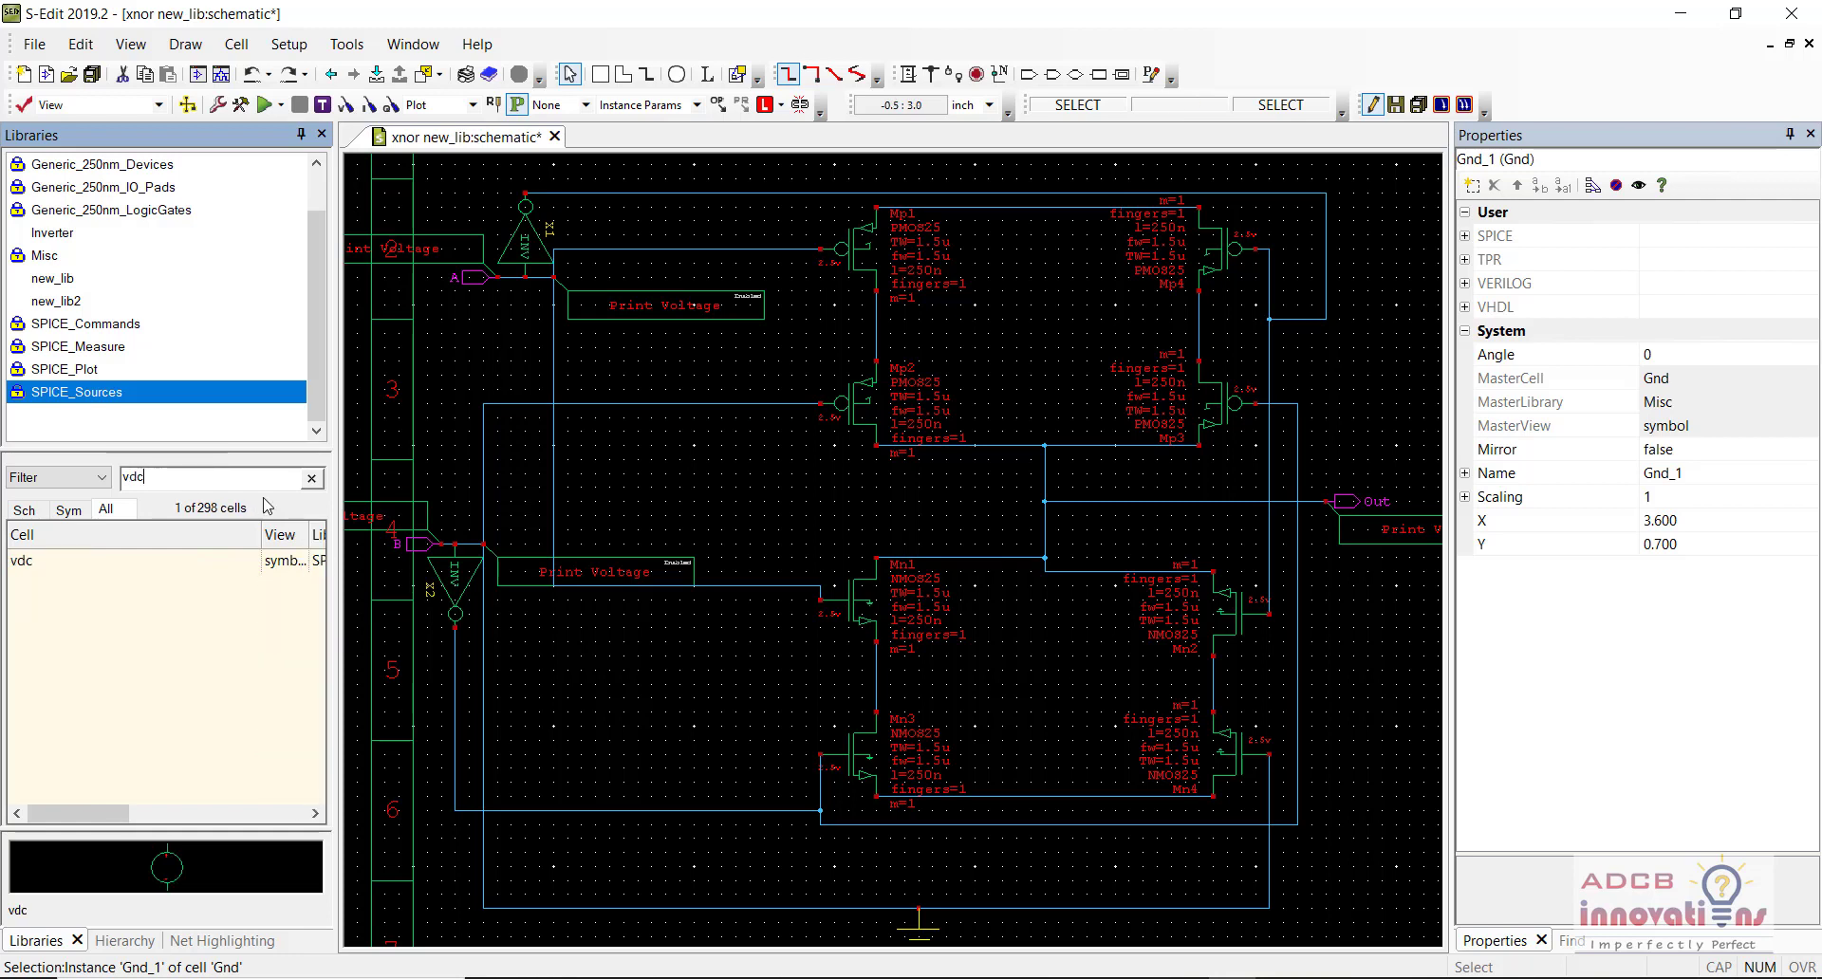
Step: Instance one vdc source rotated 180° above transistor Mp1, connected to the upper supply wire
click(78, 574)
right_click(75, 569)
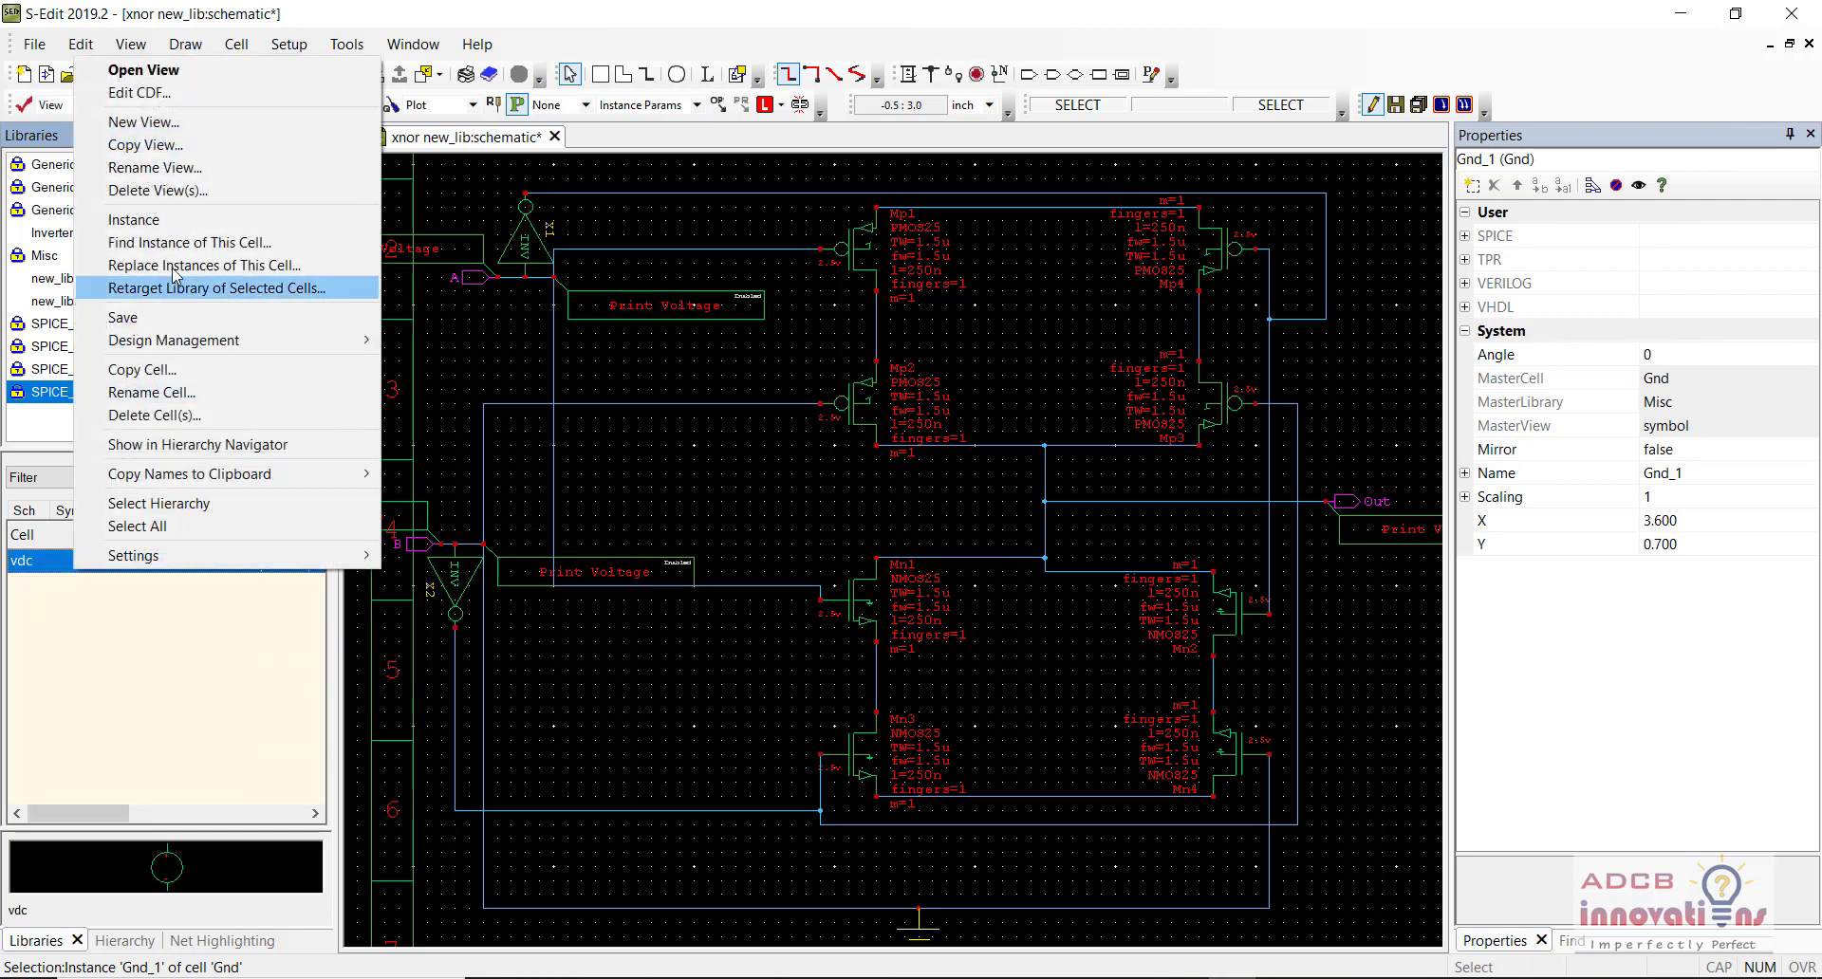
click(174, 228)
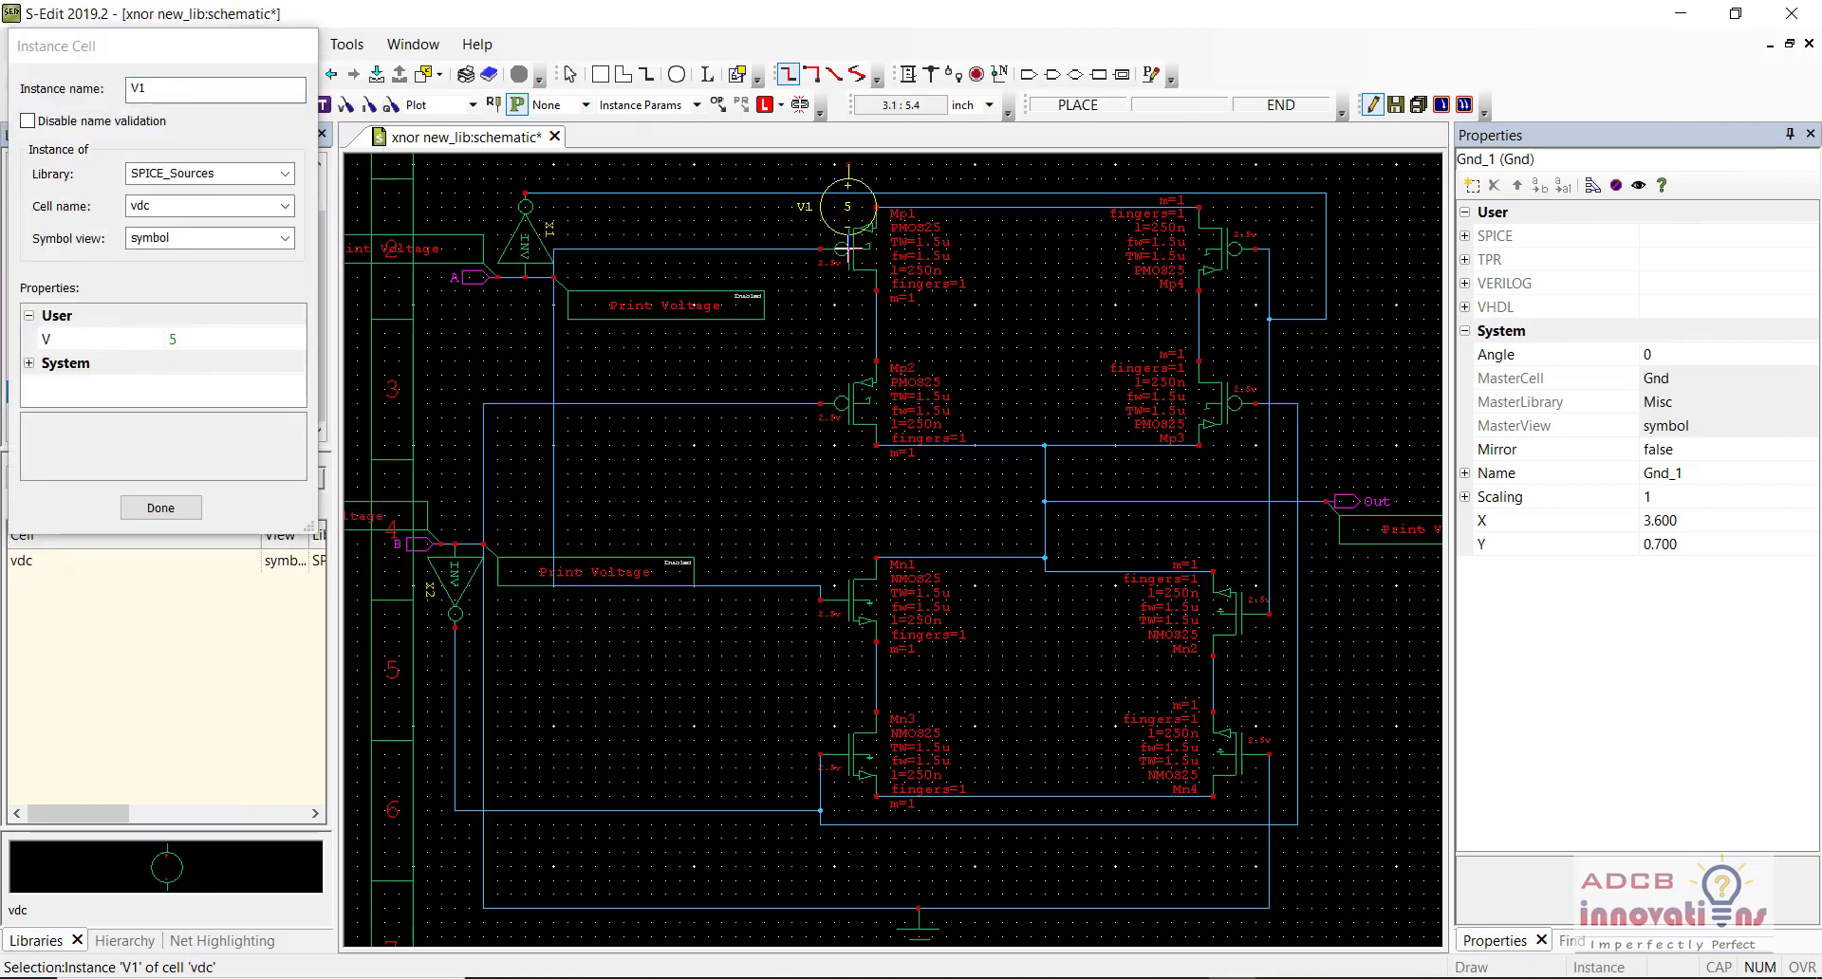
key(r)
key(r)
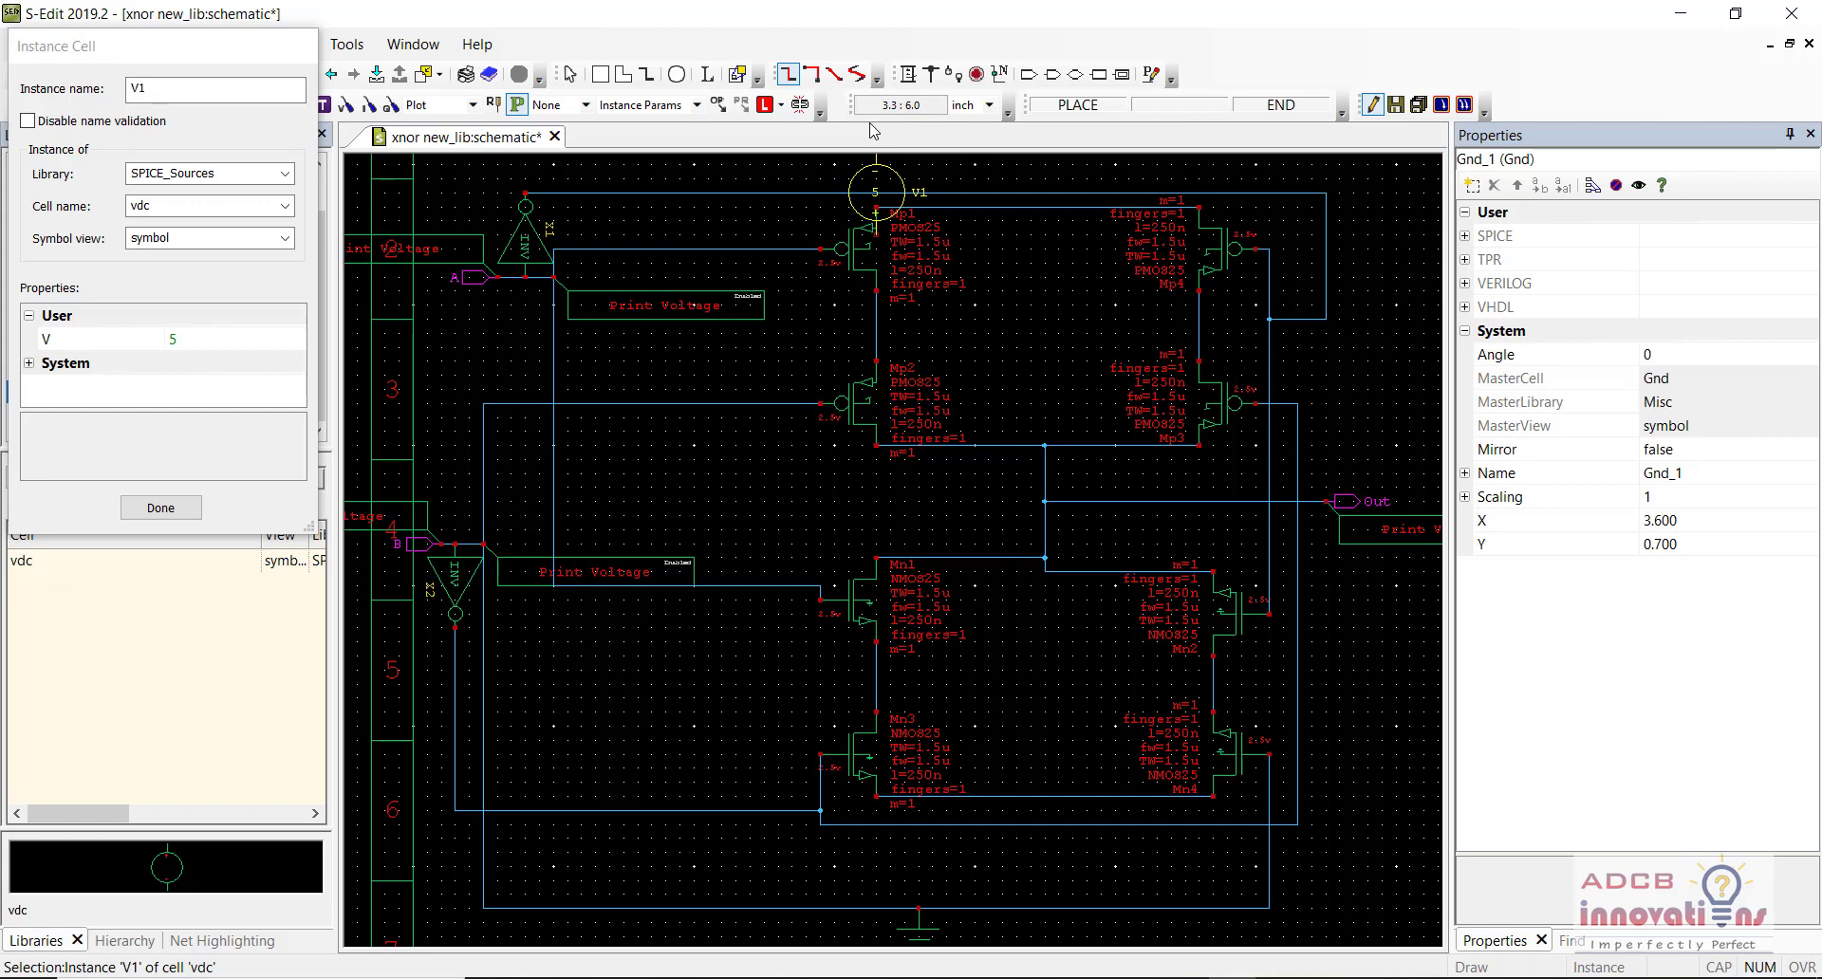
key(Home)
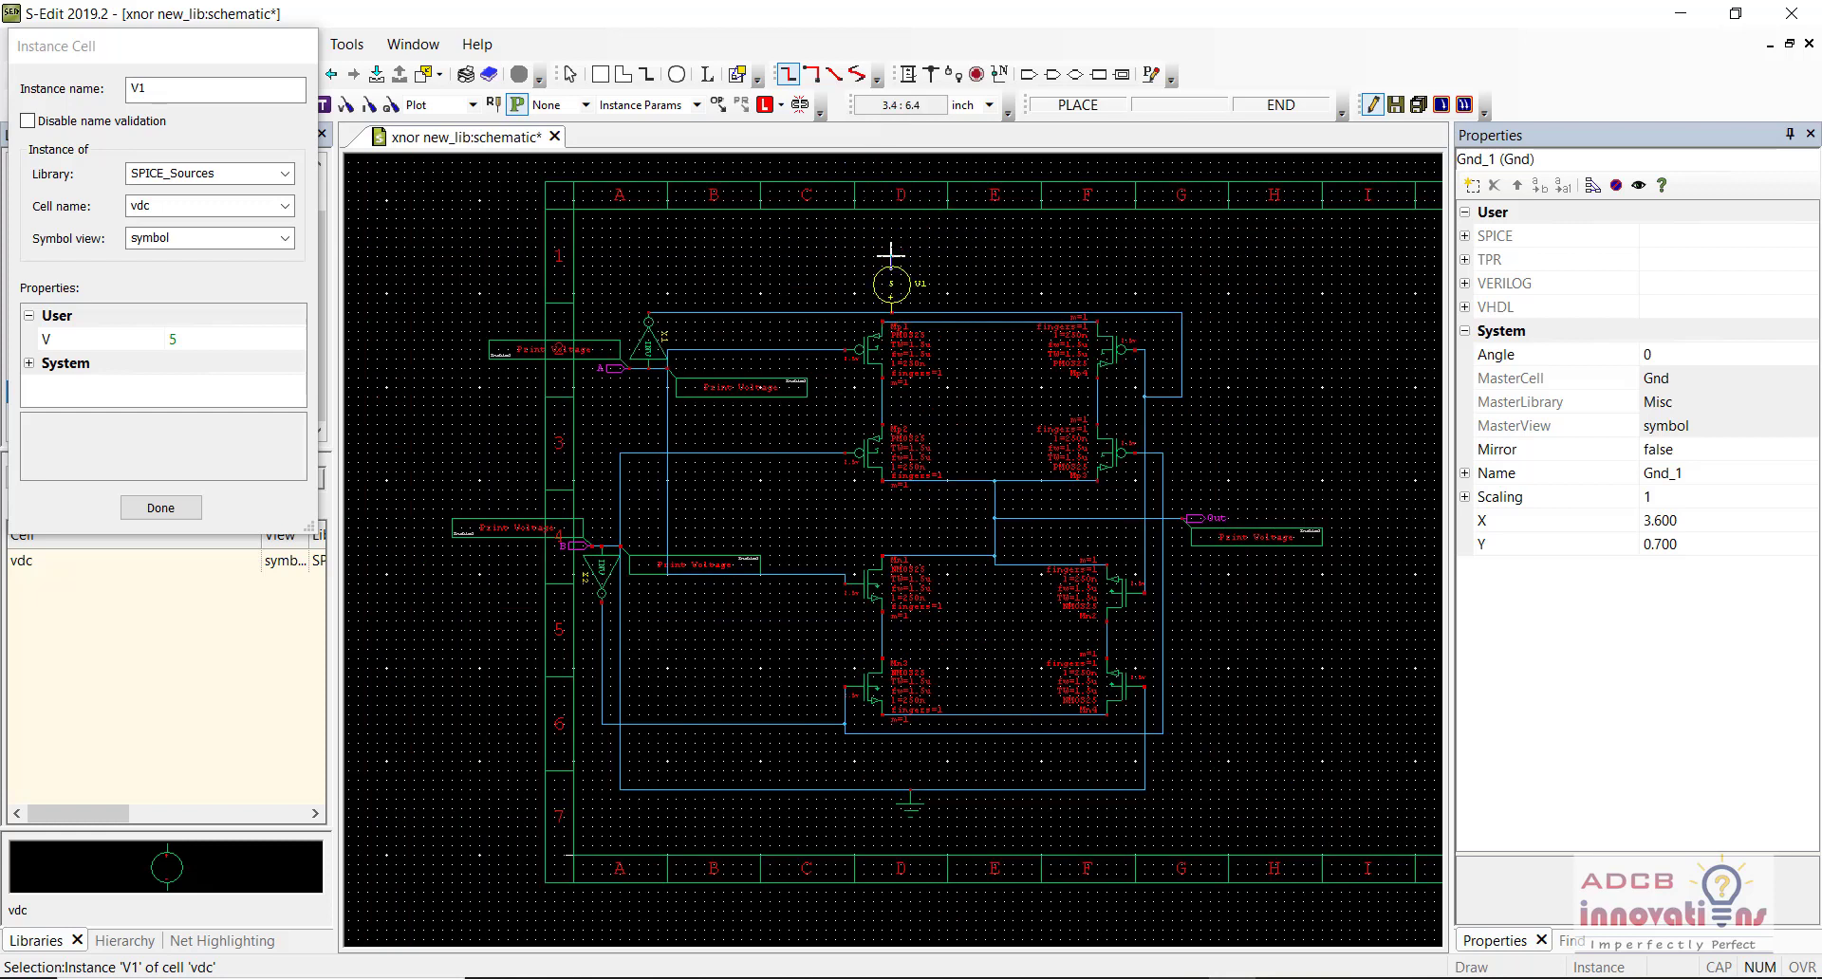
click(890, 255)
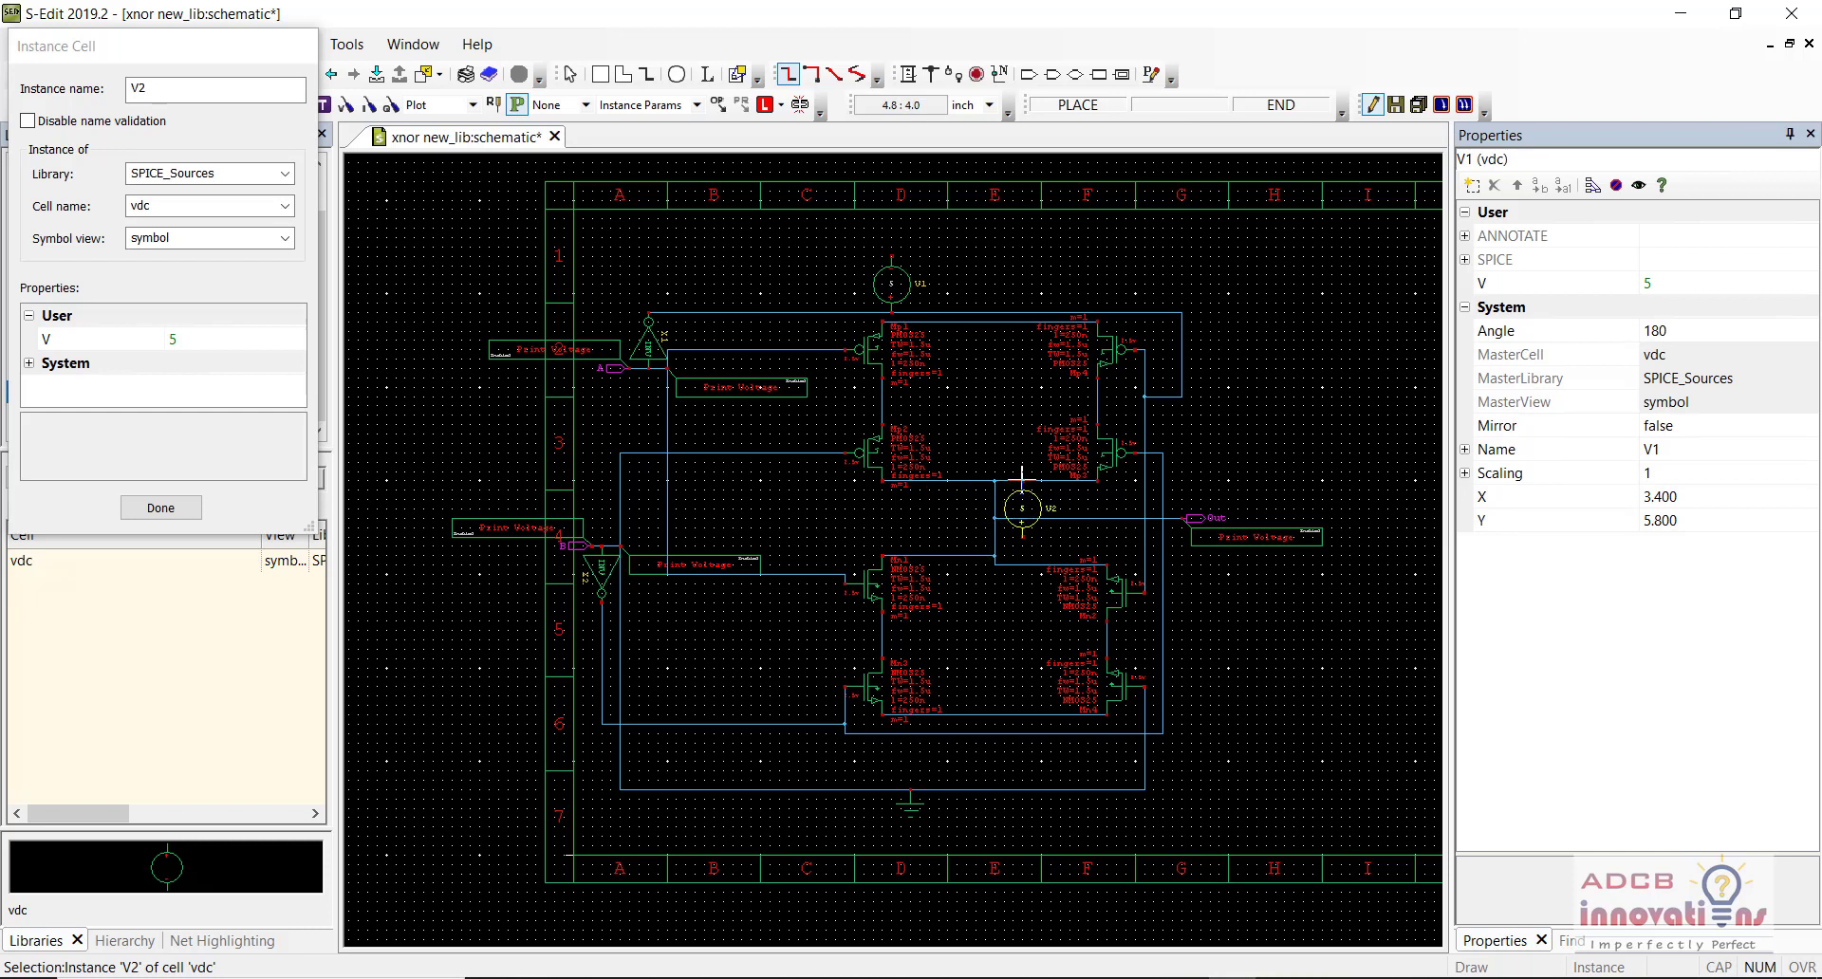
key(Escape)
Step: Find the vbit cell and instance it twice: upright below port A and rotated 180° above port B
double_click(183, 474)
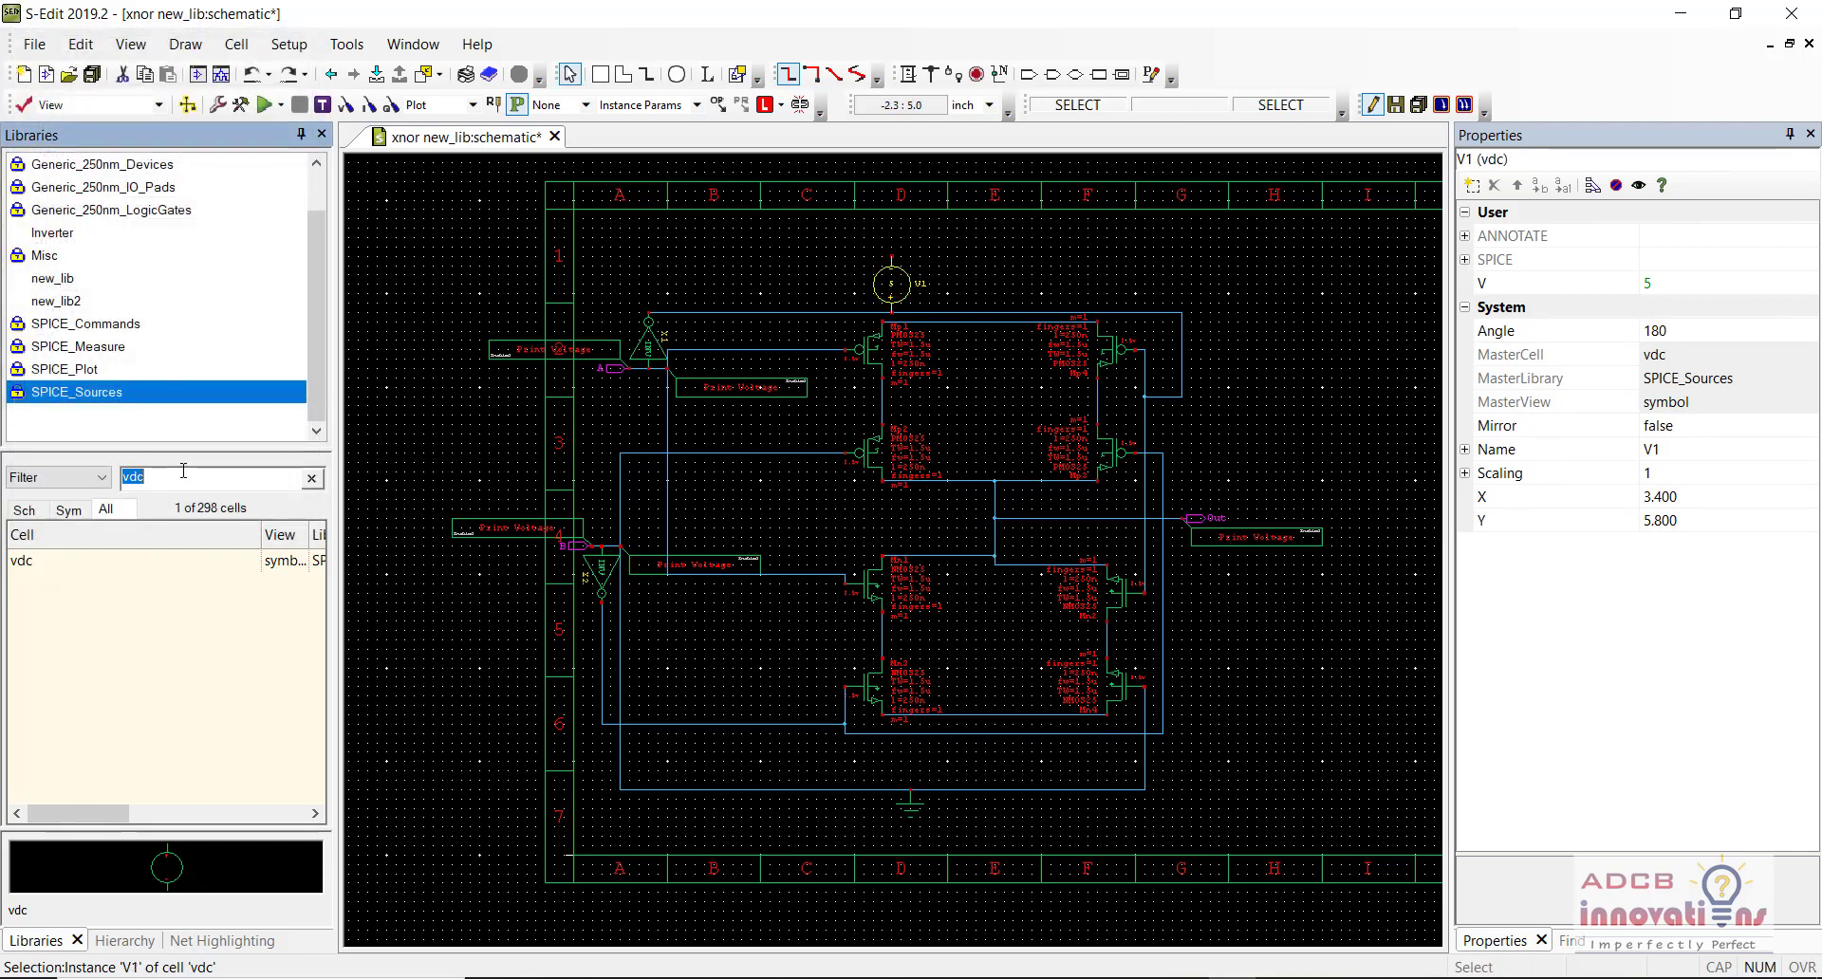
text(vbit)
click(85, 563)
right_click(84, 566)
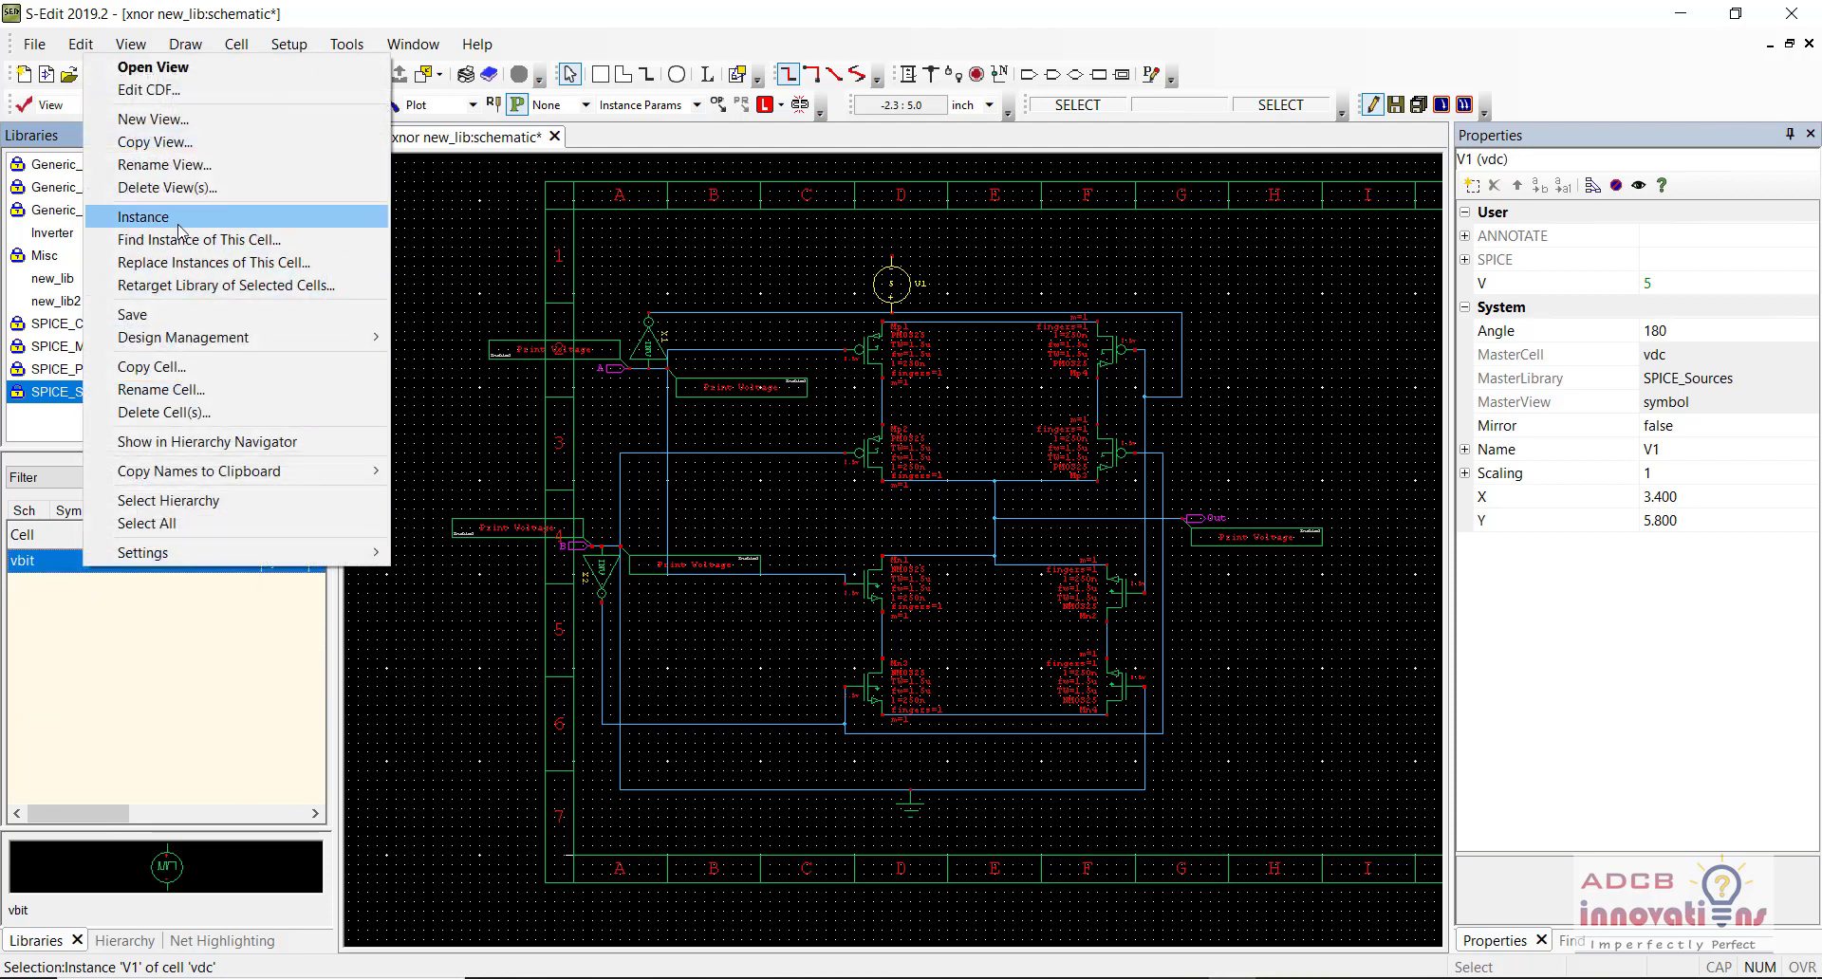
click(180, 228)
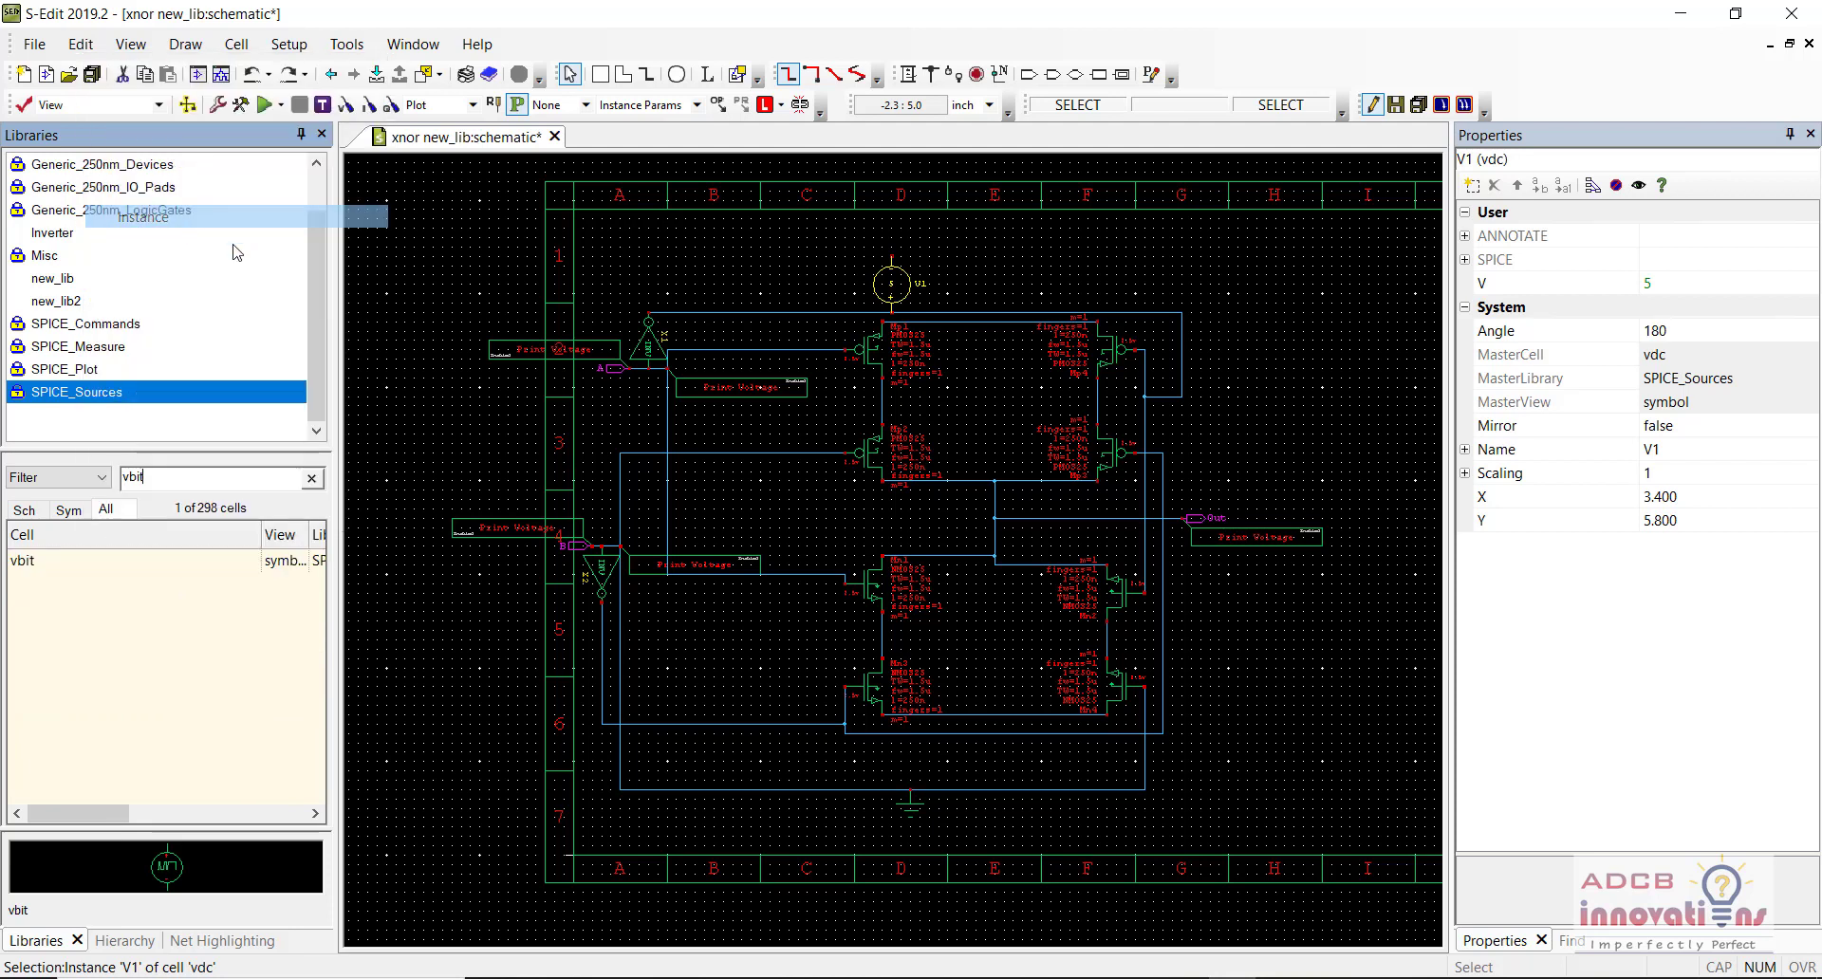
click(624, 418)
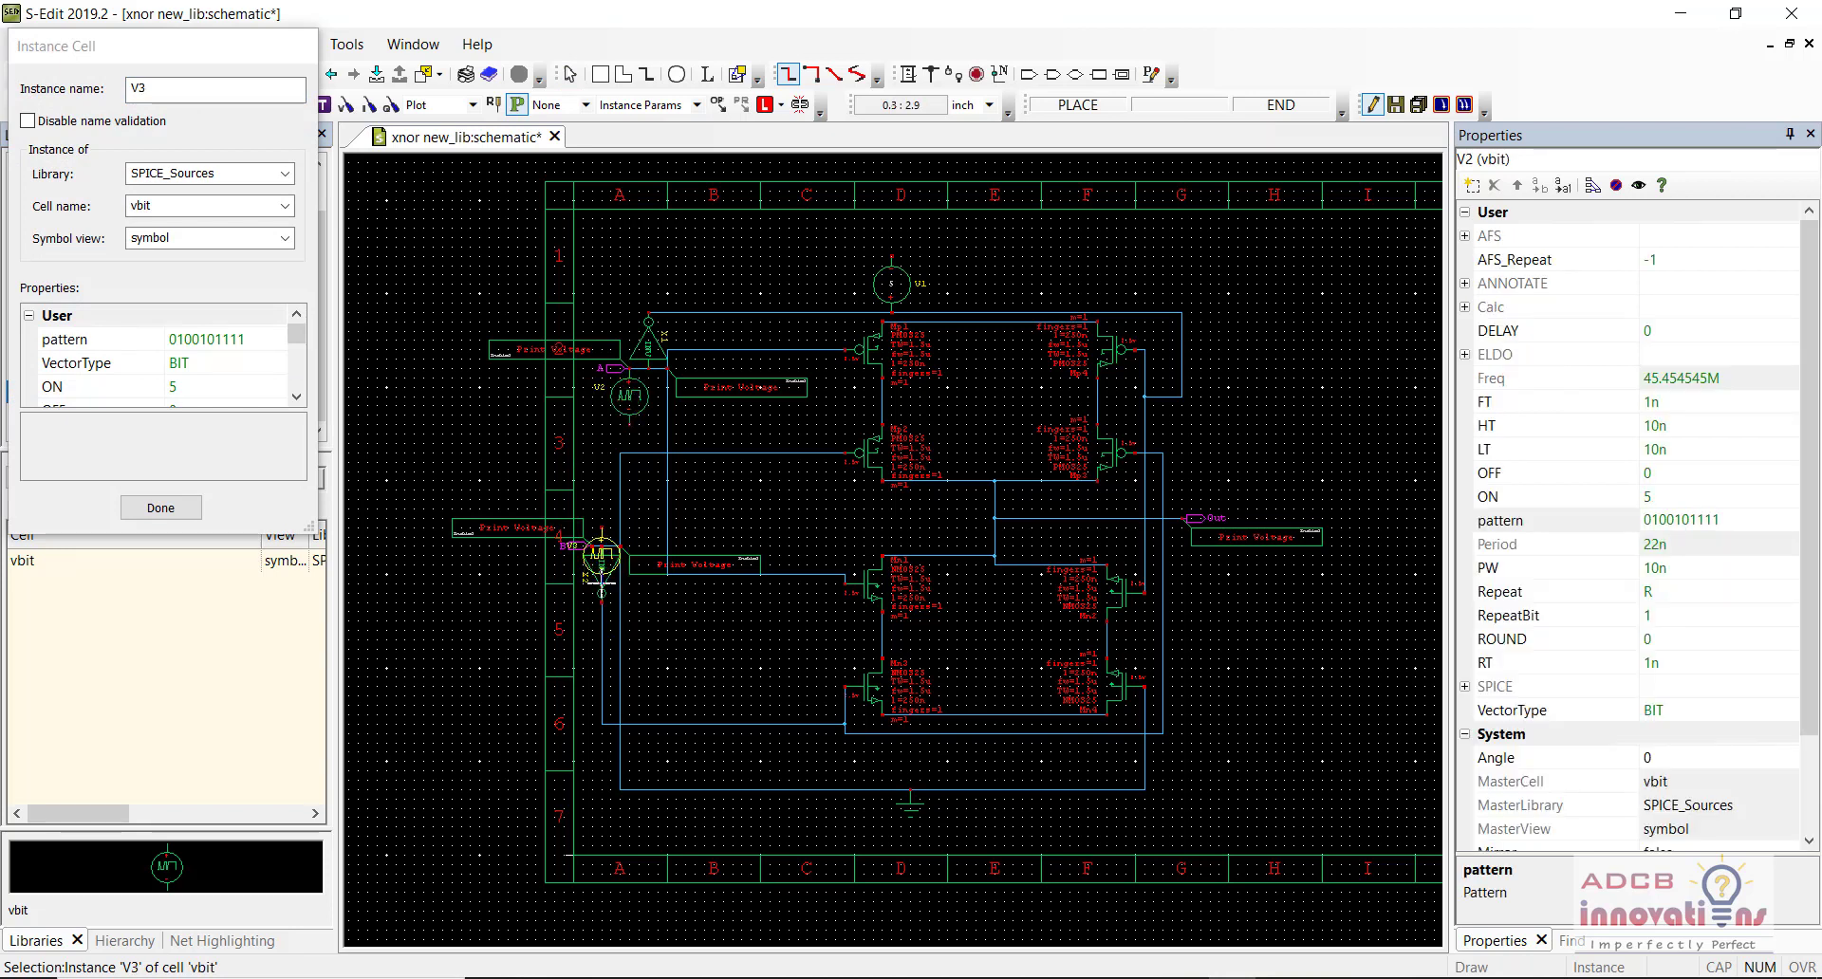
click(591, 486)
key(Escape)
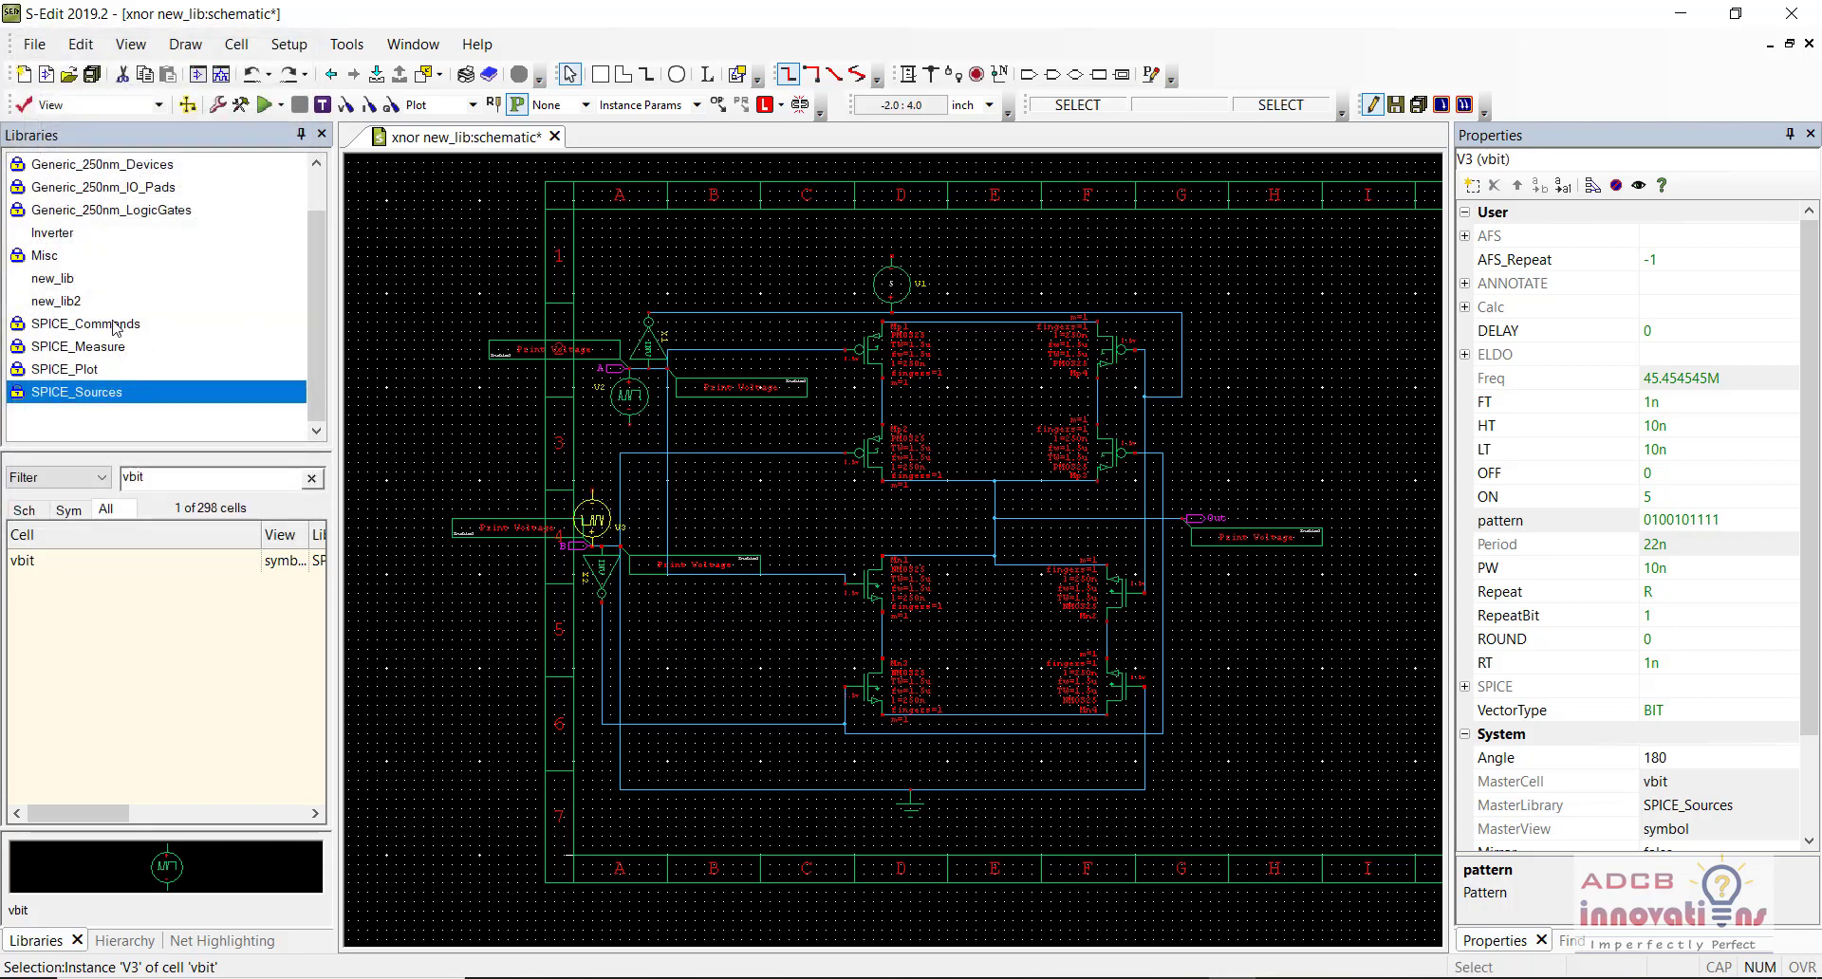
Step: Instance Gnd symbols from the Misc library on the free terminals of both vbit sources and, rotated 180°, on the vdc source
click(57, 255)
double_click(172, 477)
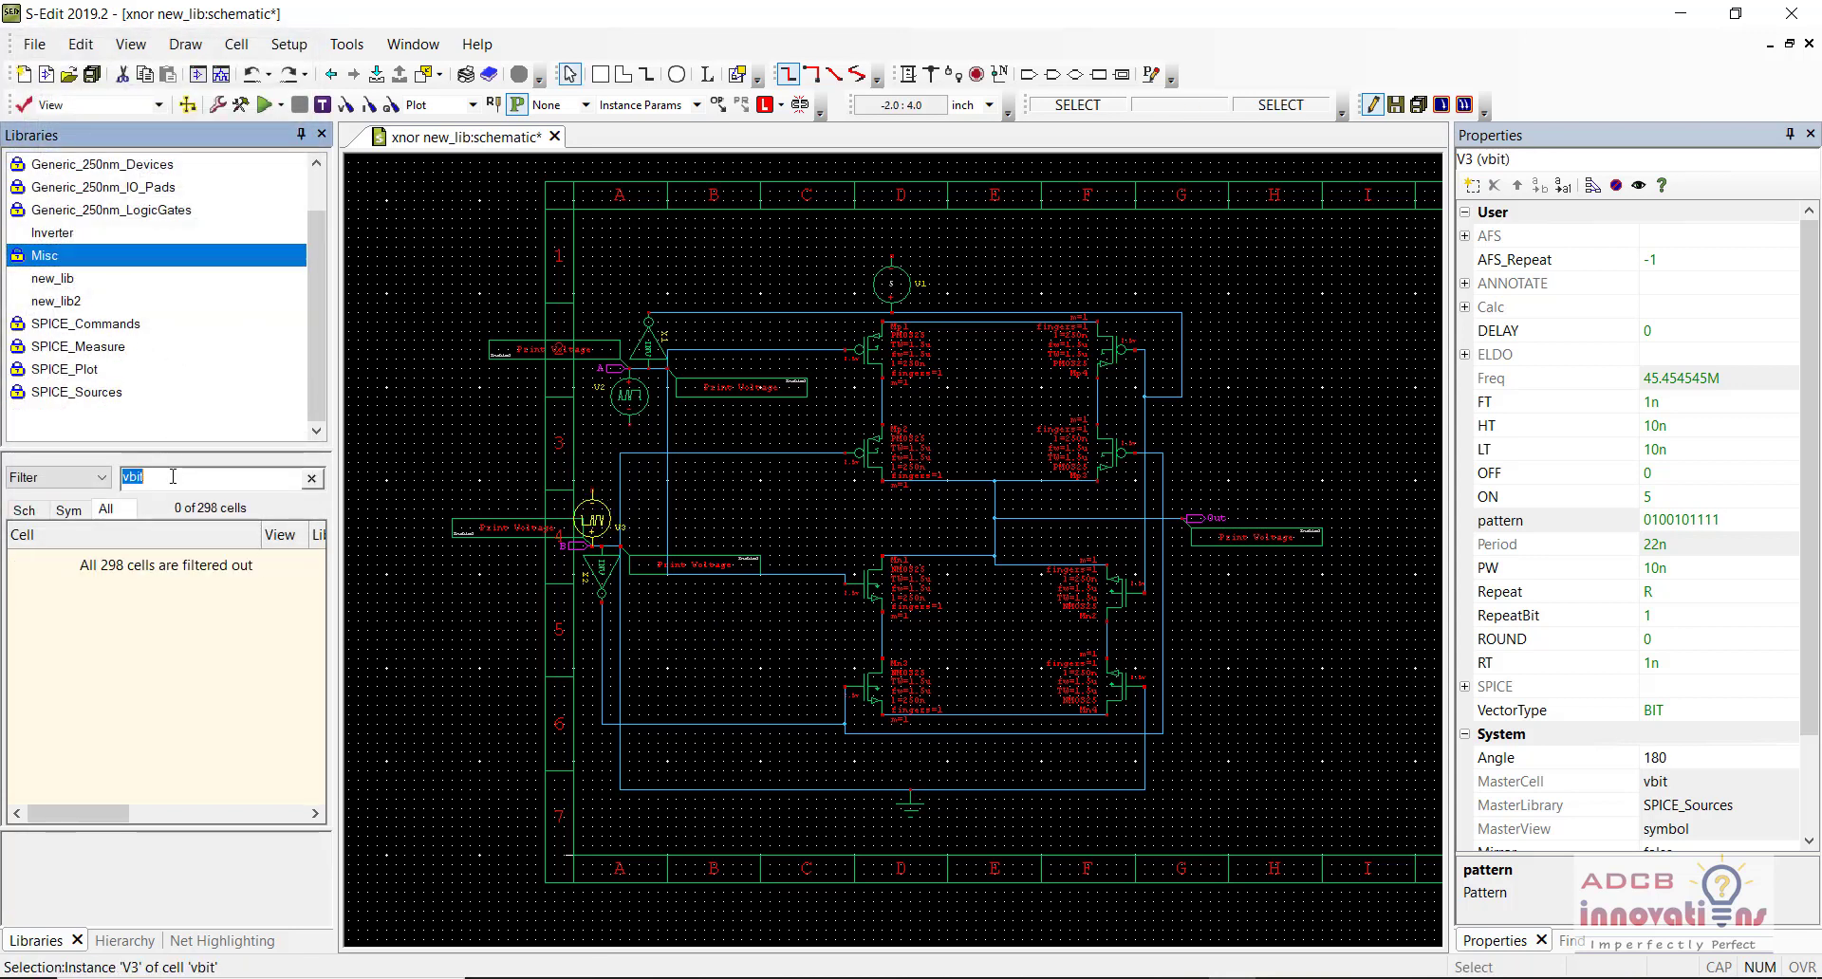
text(gnd)
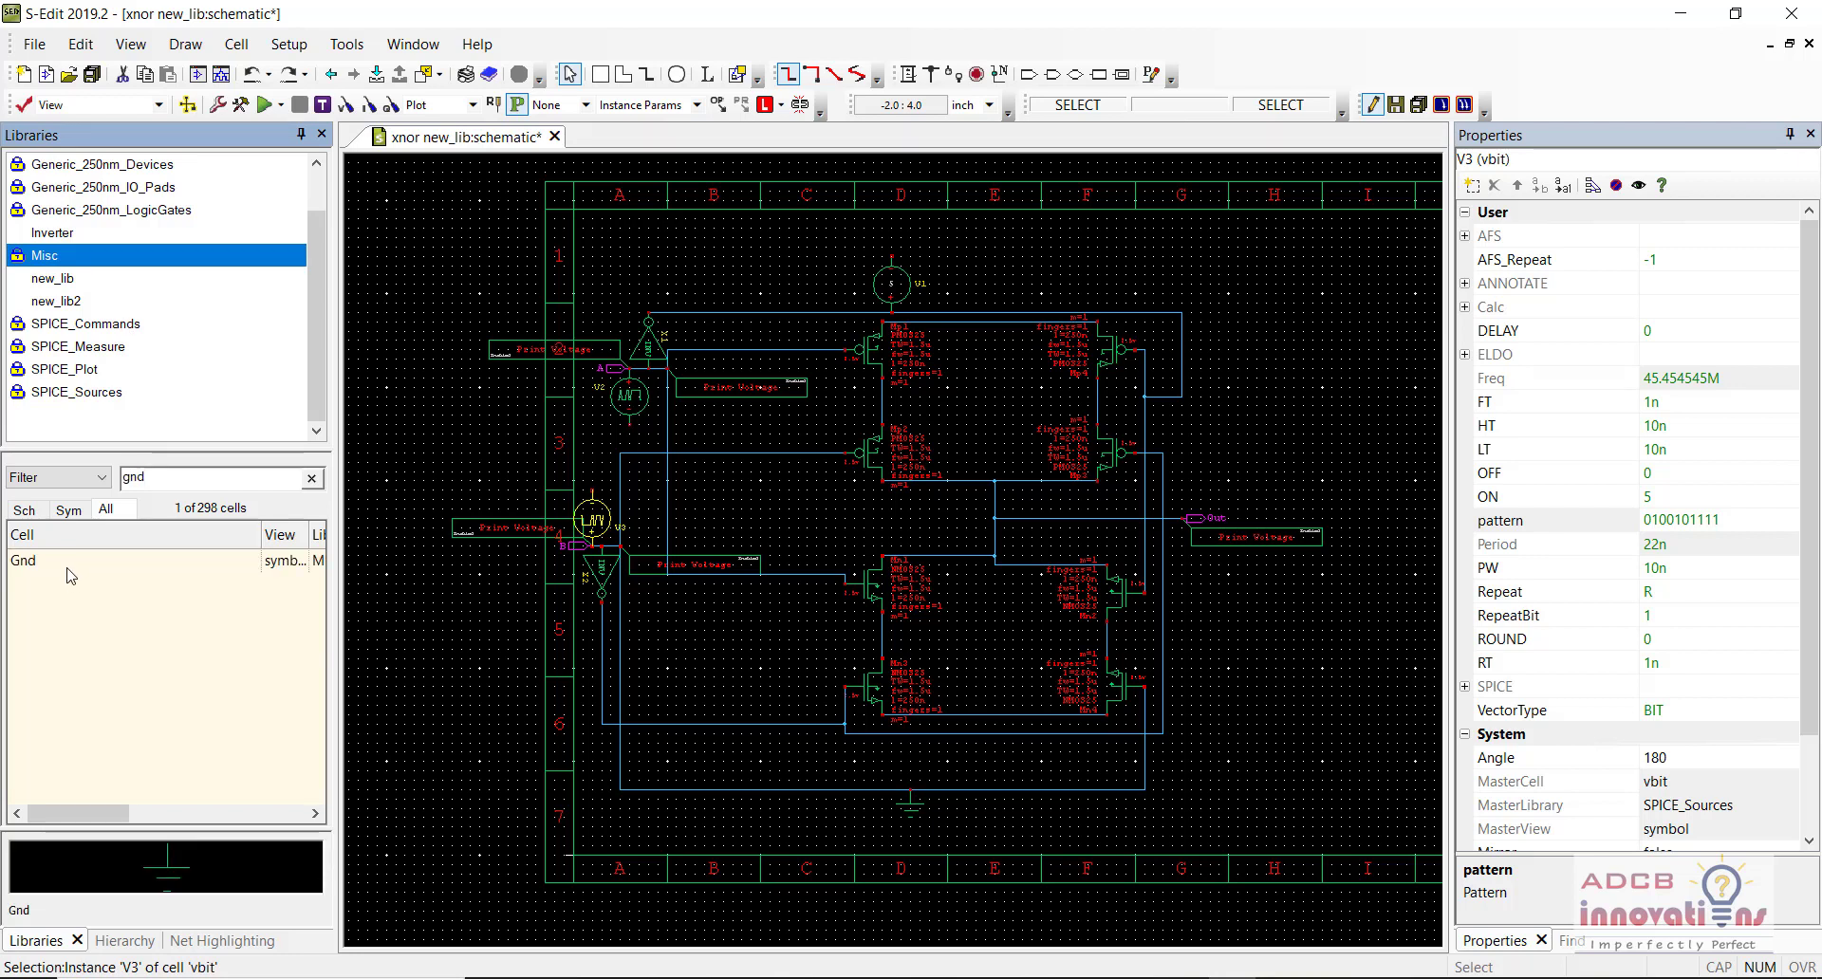
right_click(68, 565)
click(126, 218)
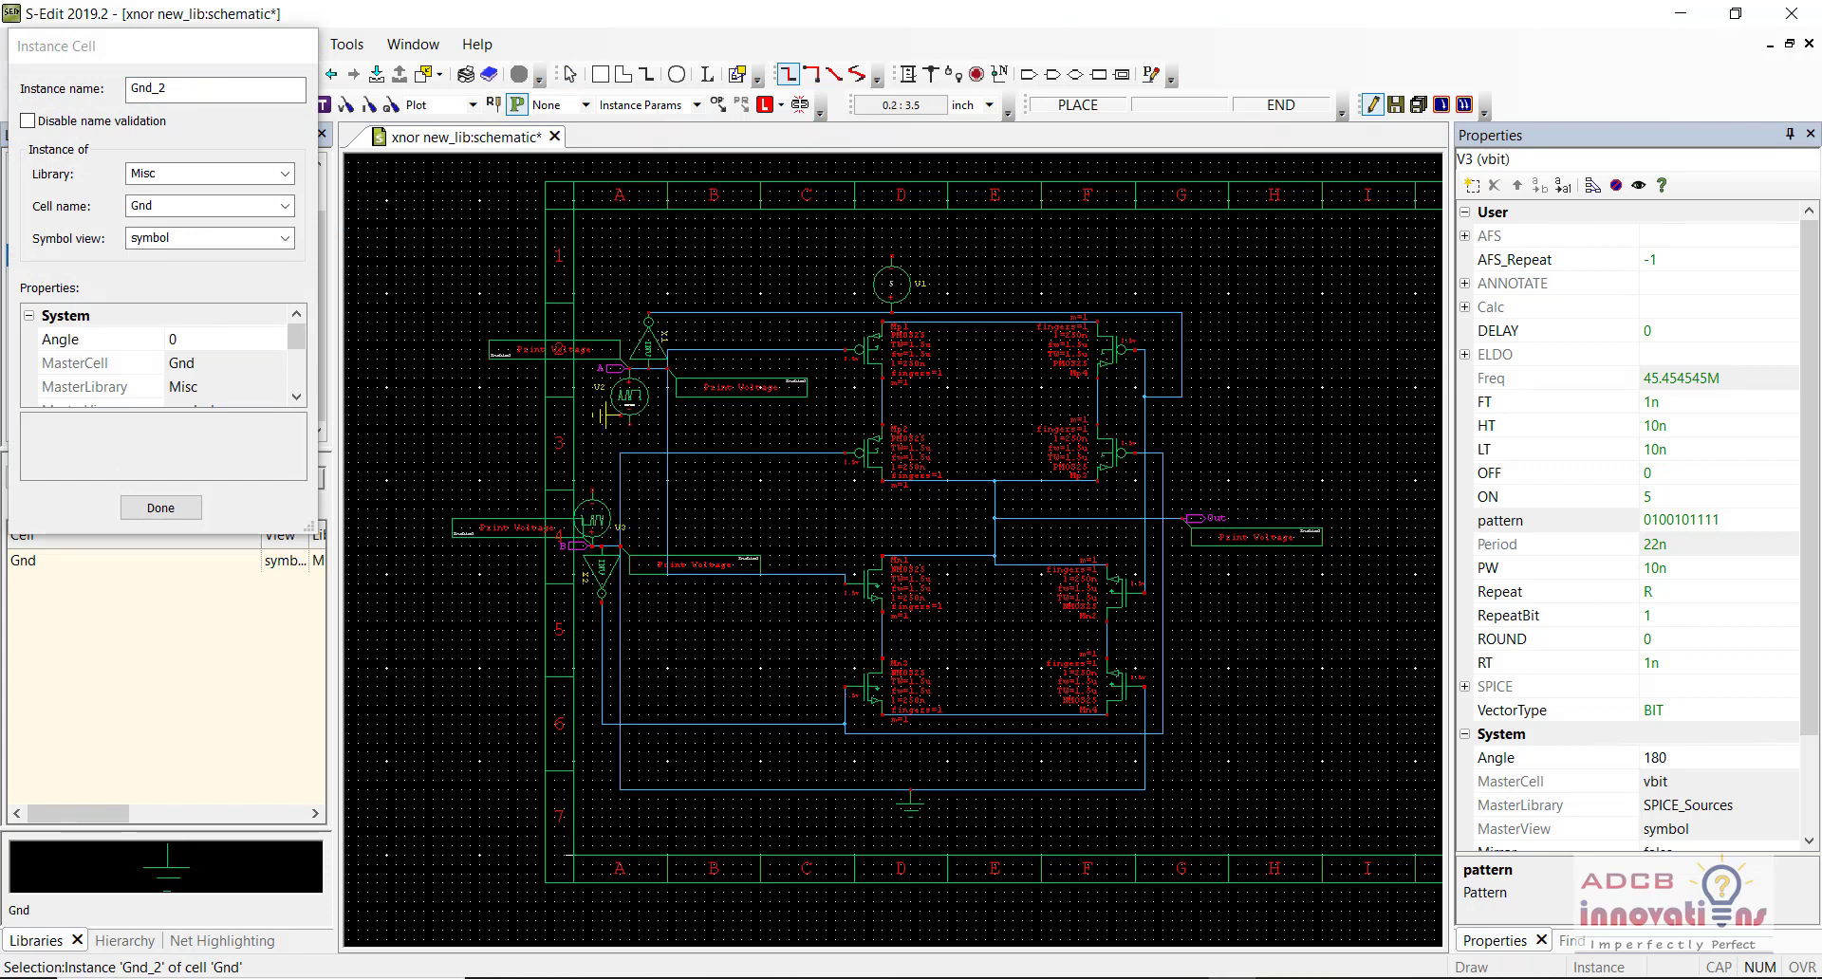
click(628, 424)
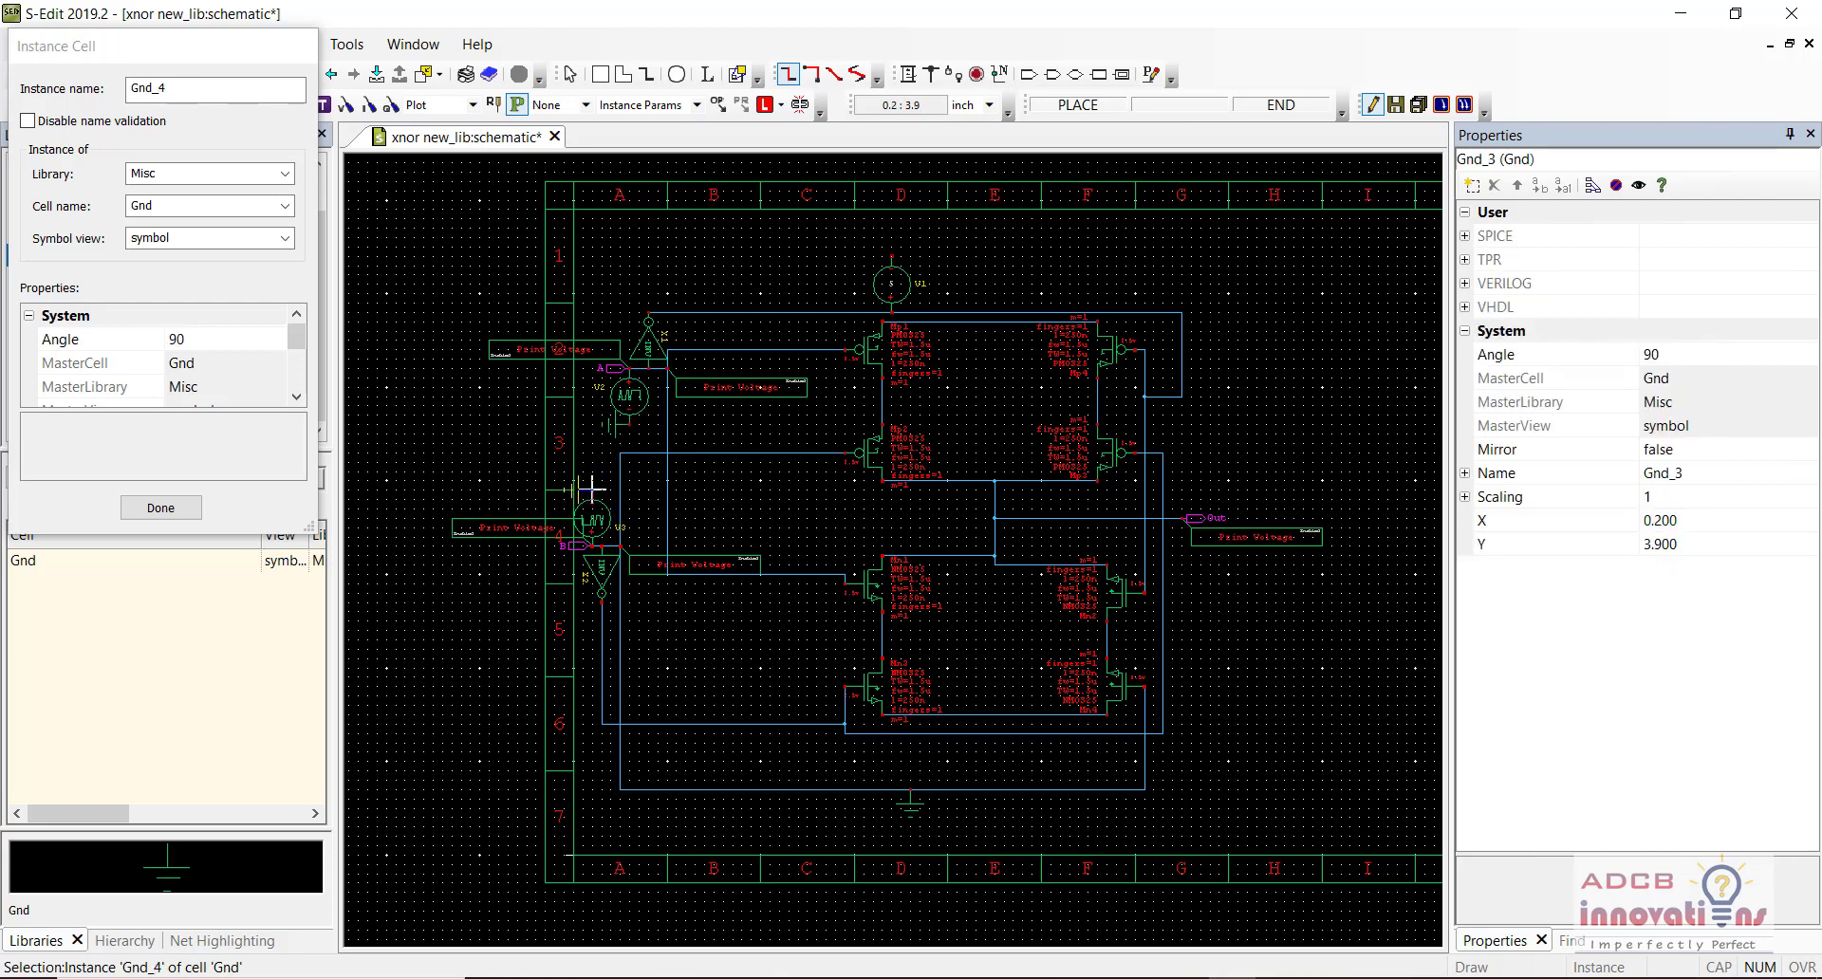
click(890, 251)
key(Escape)
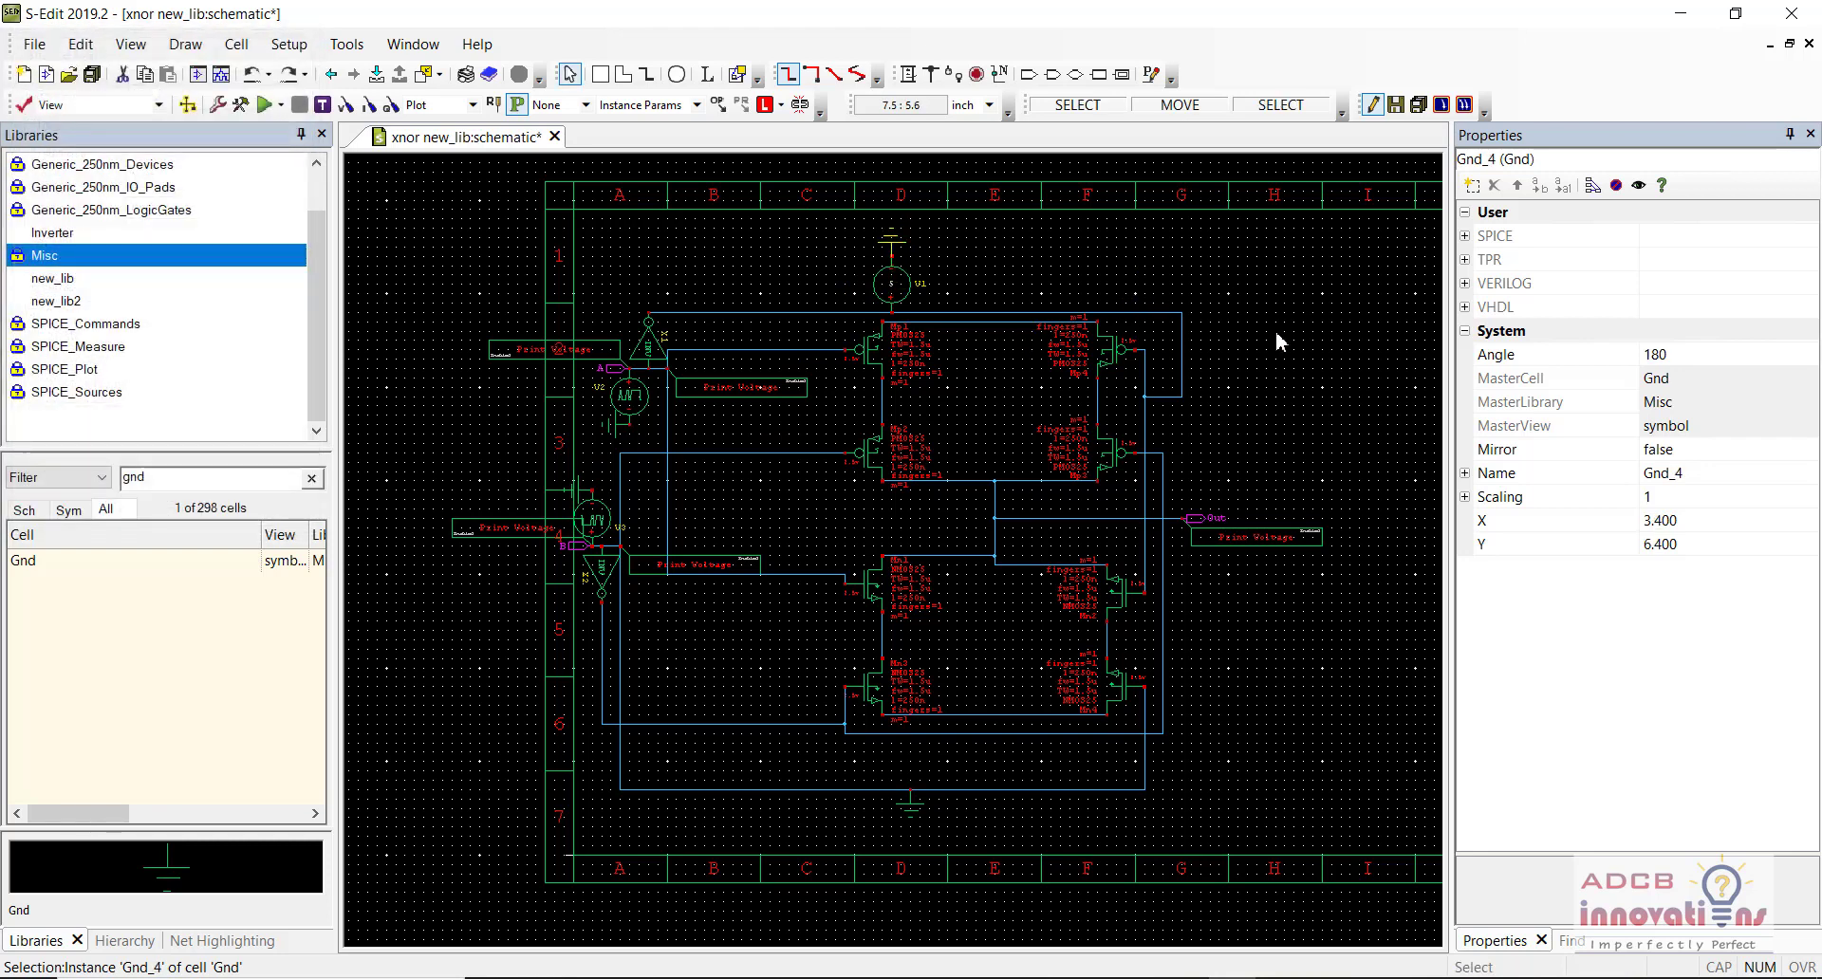
Step: Check the properties of the vdc source and the port A vbit source, and save the xnor schematic
click(1276, 335)
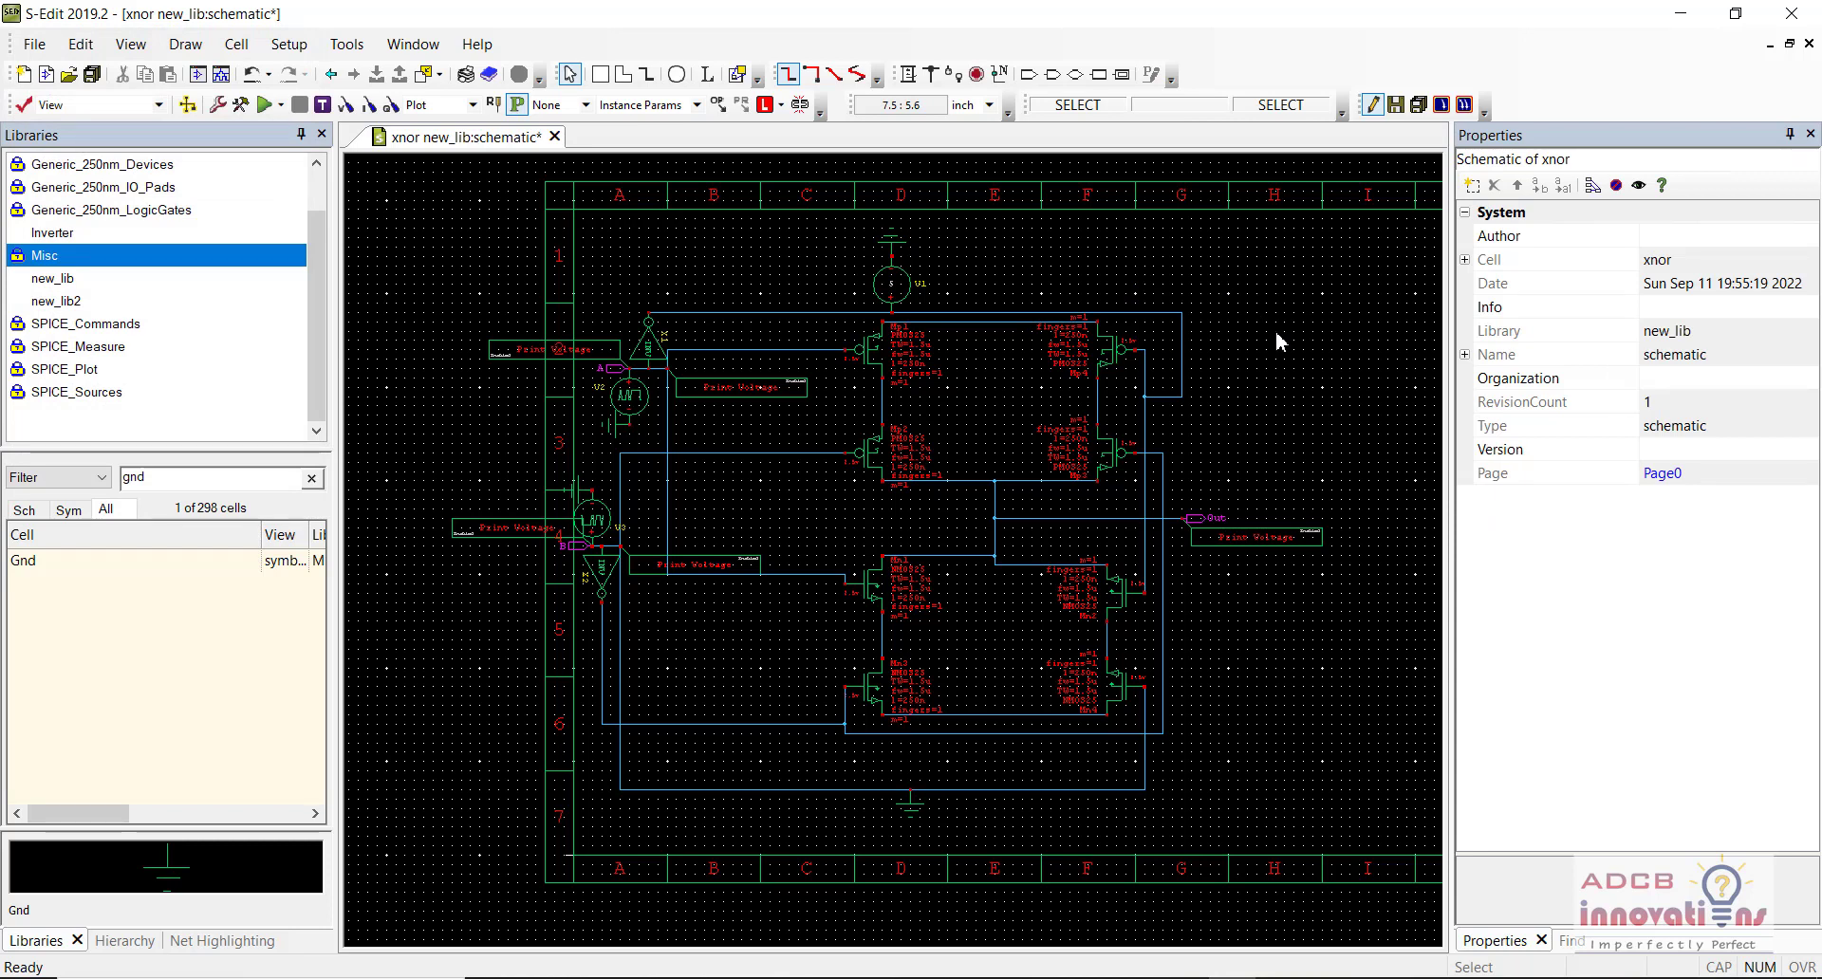
click(902, 279)
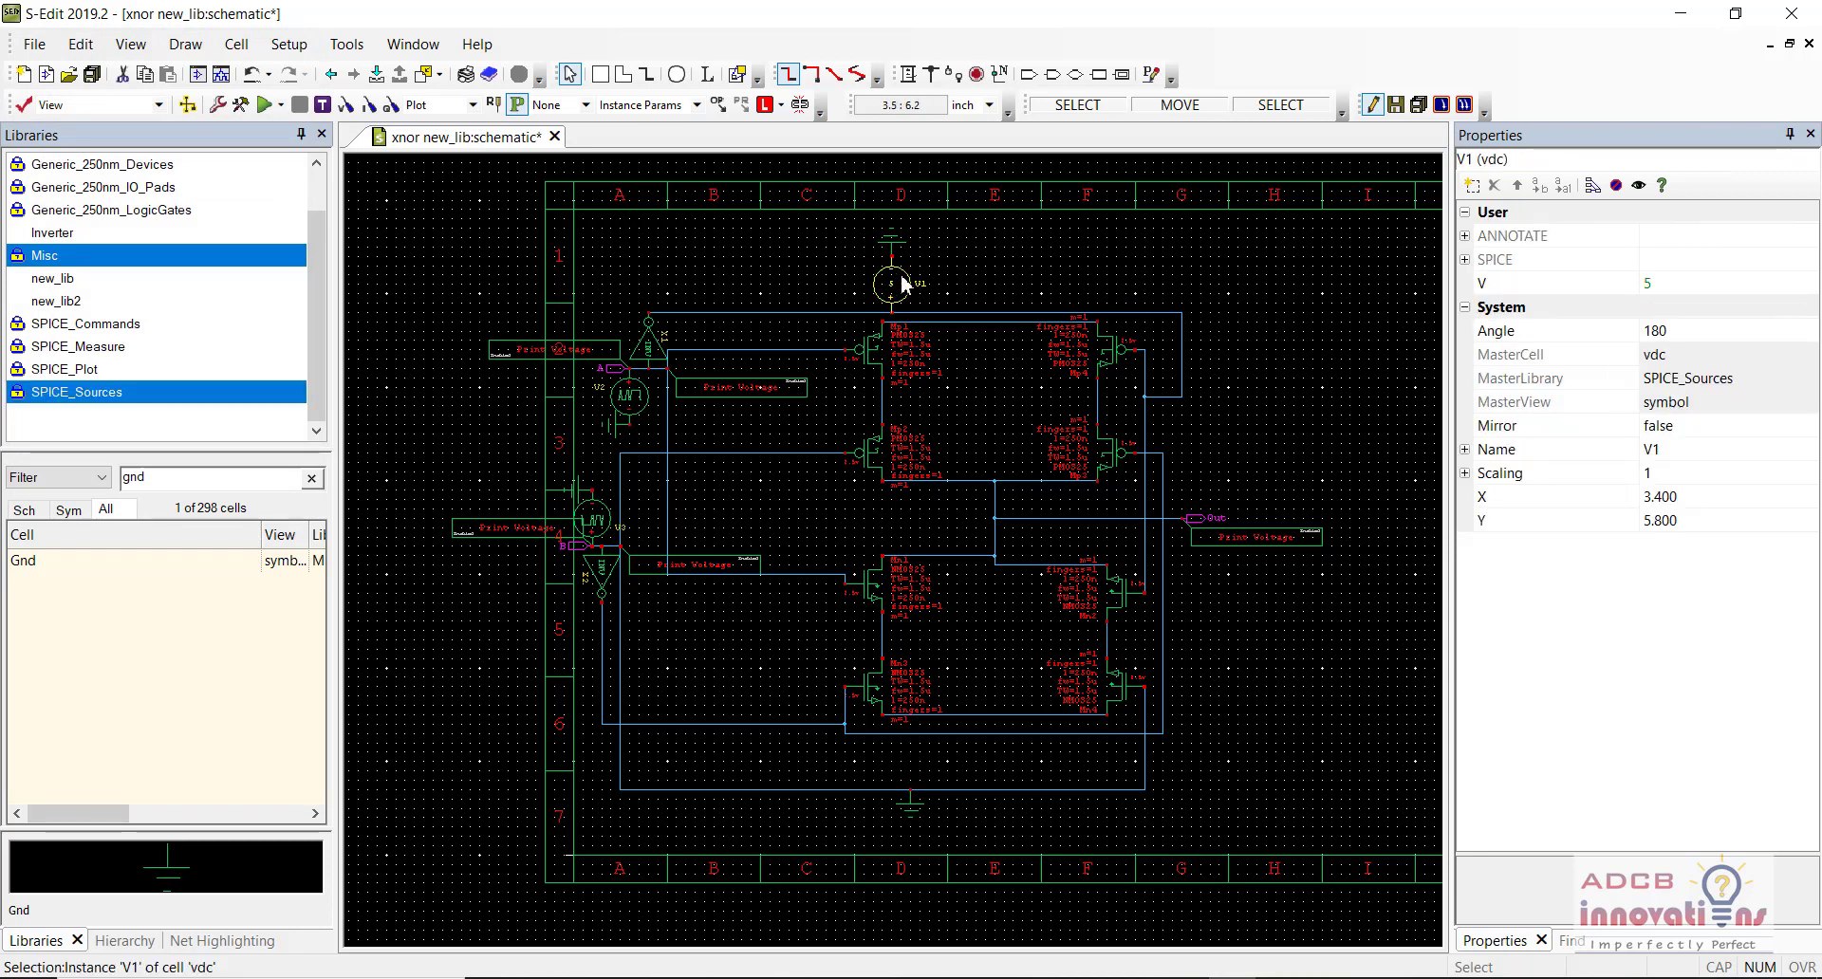
click(638, 397)
click(444, 380)
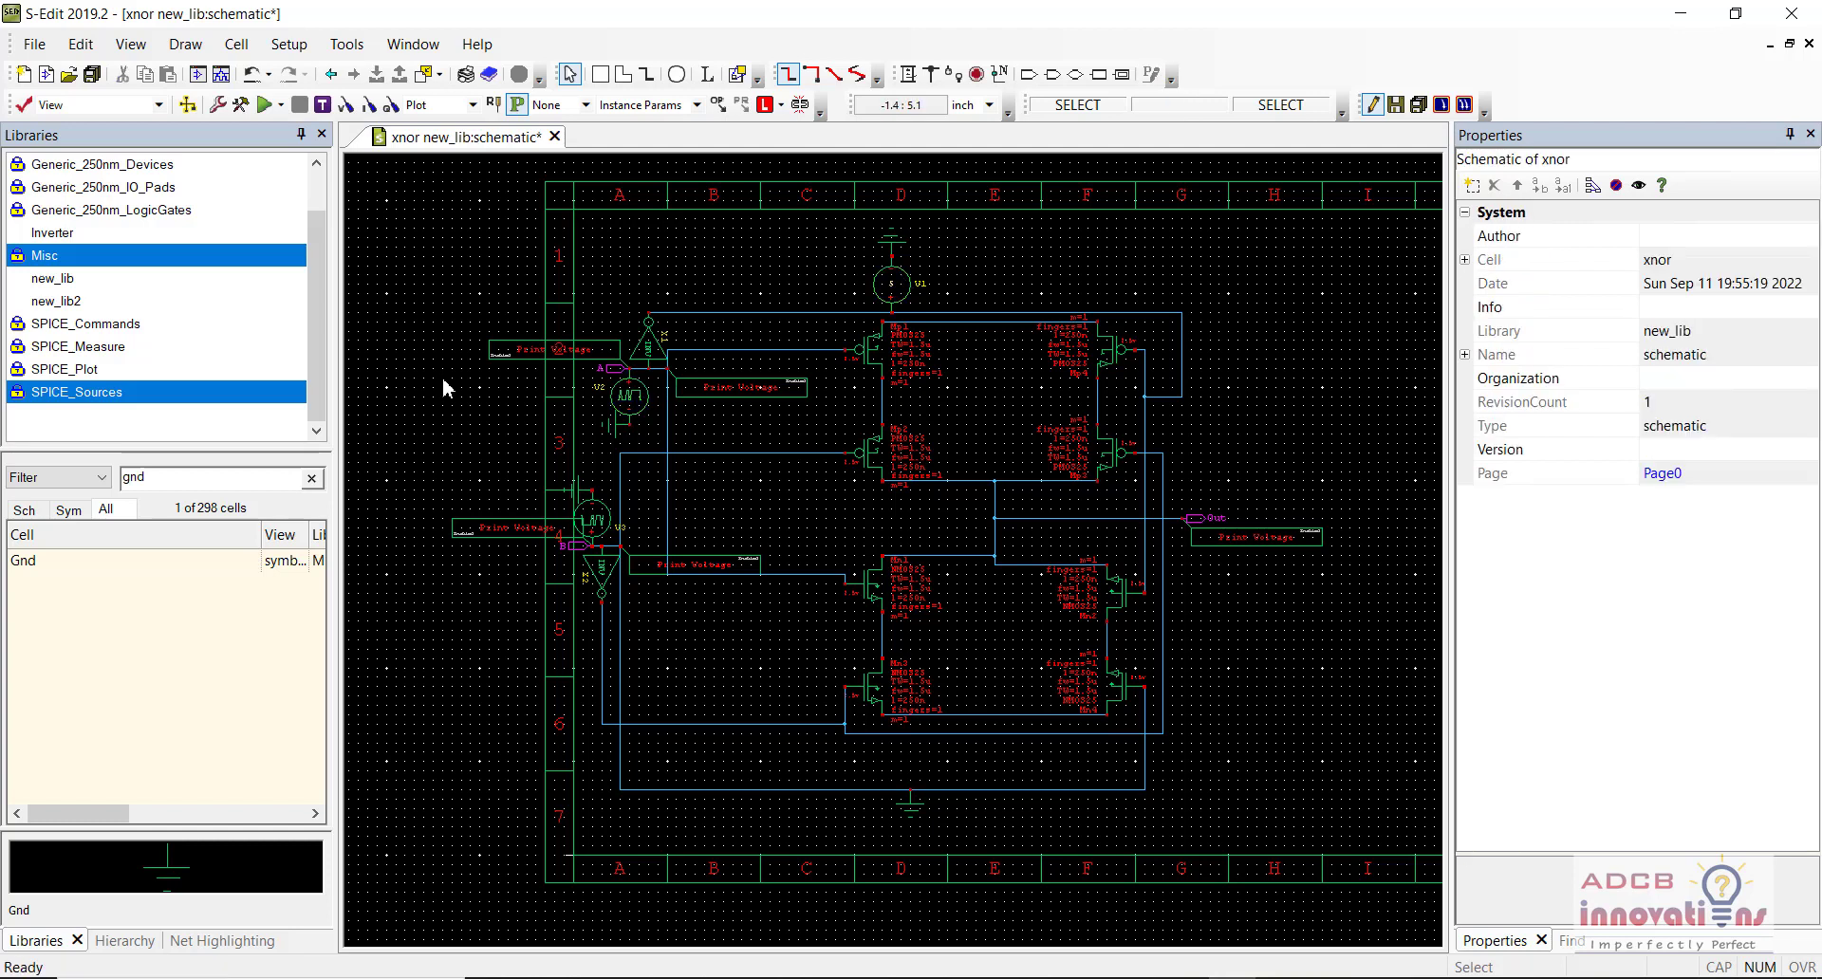
key(ctrl+s)
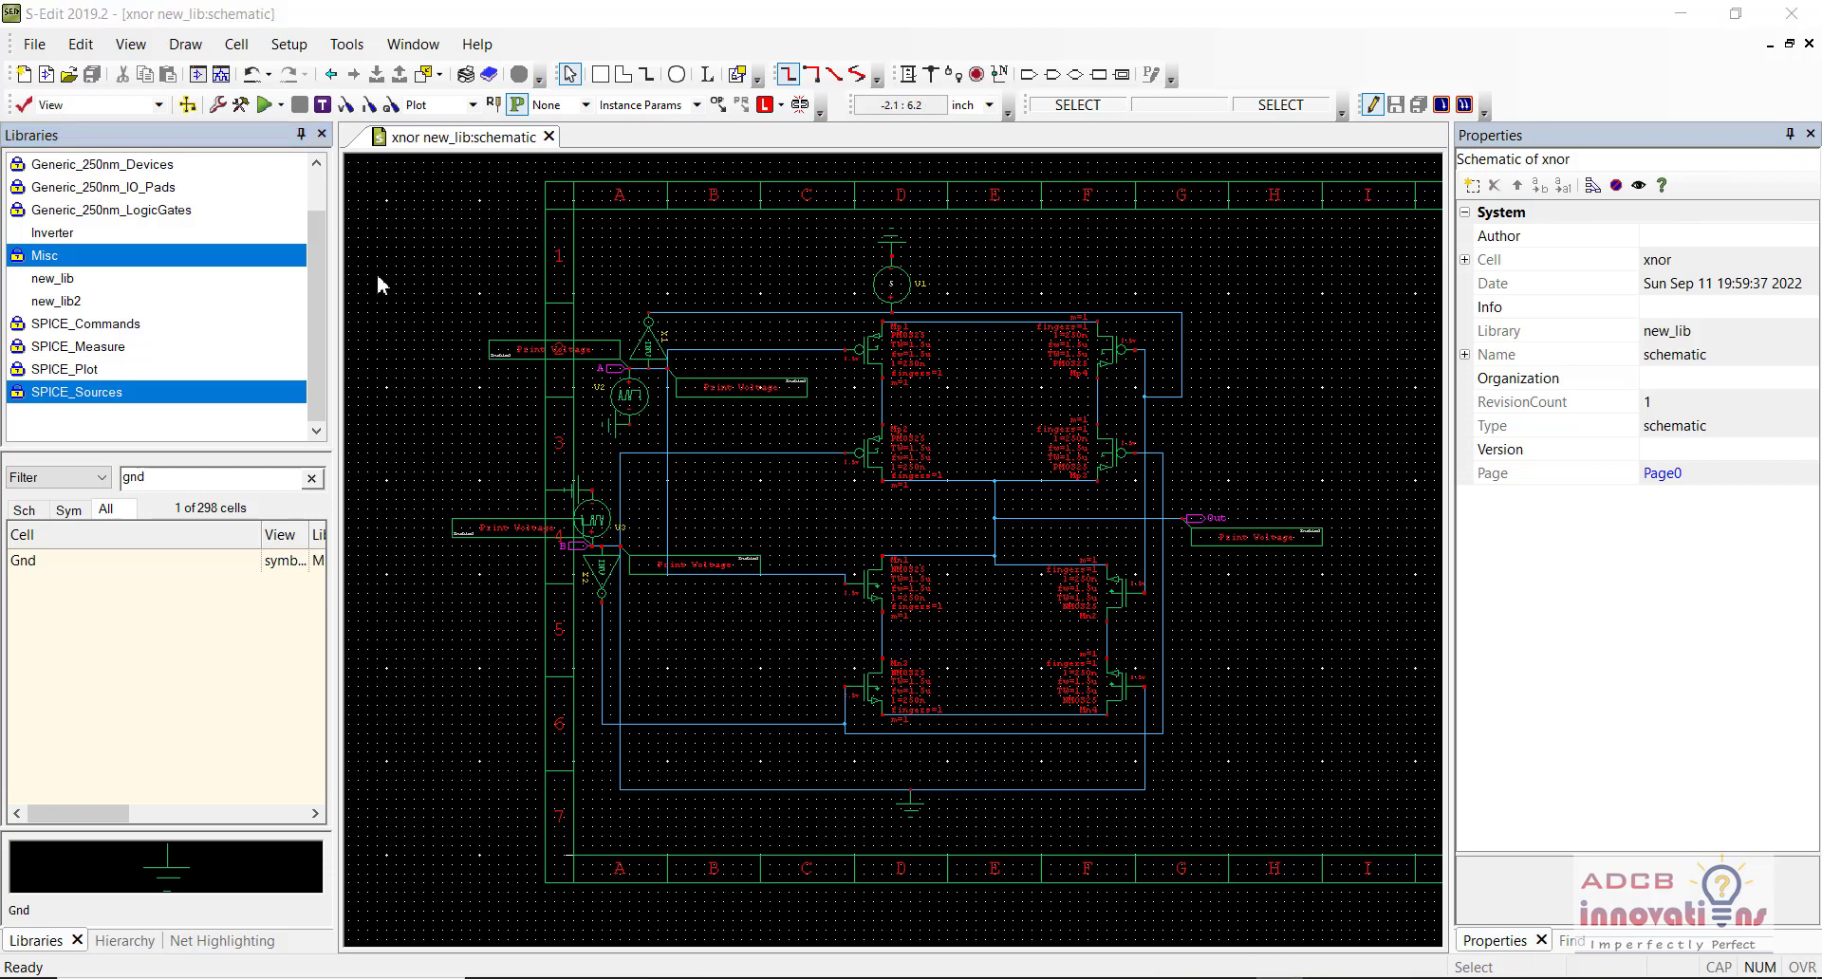
Step: Open the SPICE simulation setup for xnor and set Library Files to Generic_250nm.lib from the Models folder with section TT
click(264, 105)
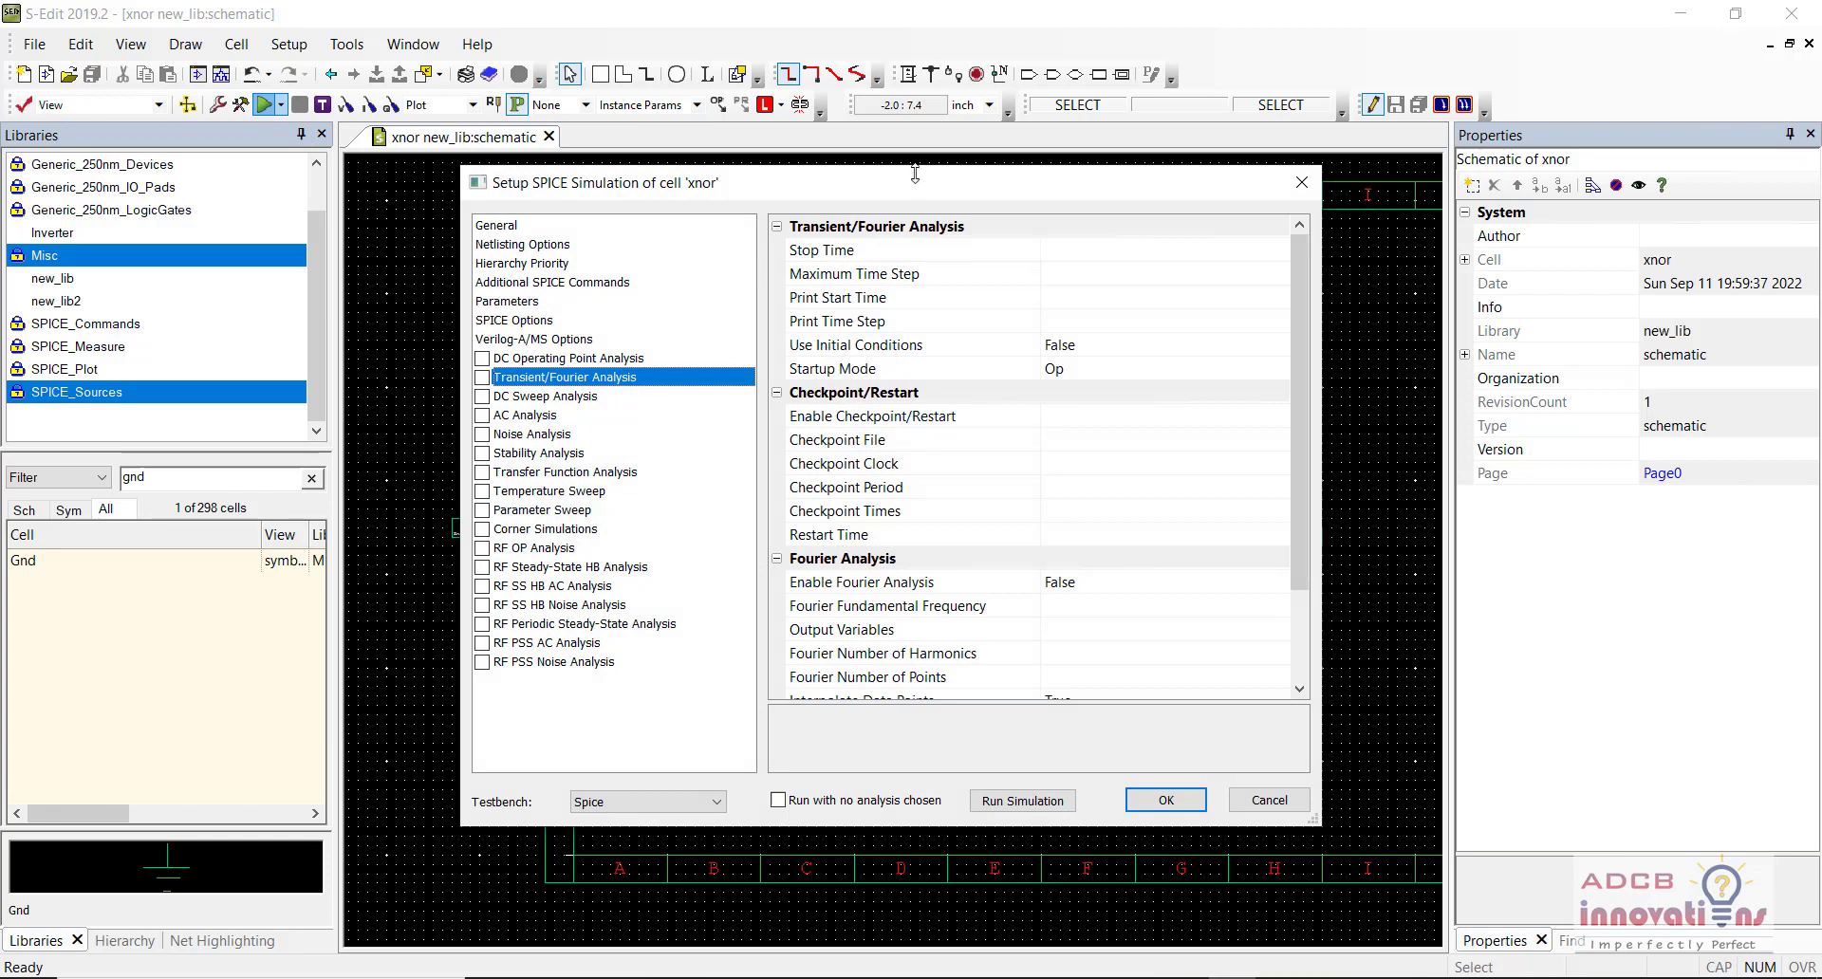
click(510, 226)
click(1102, 559)
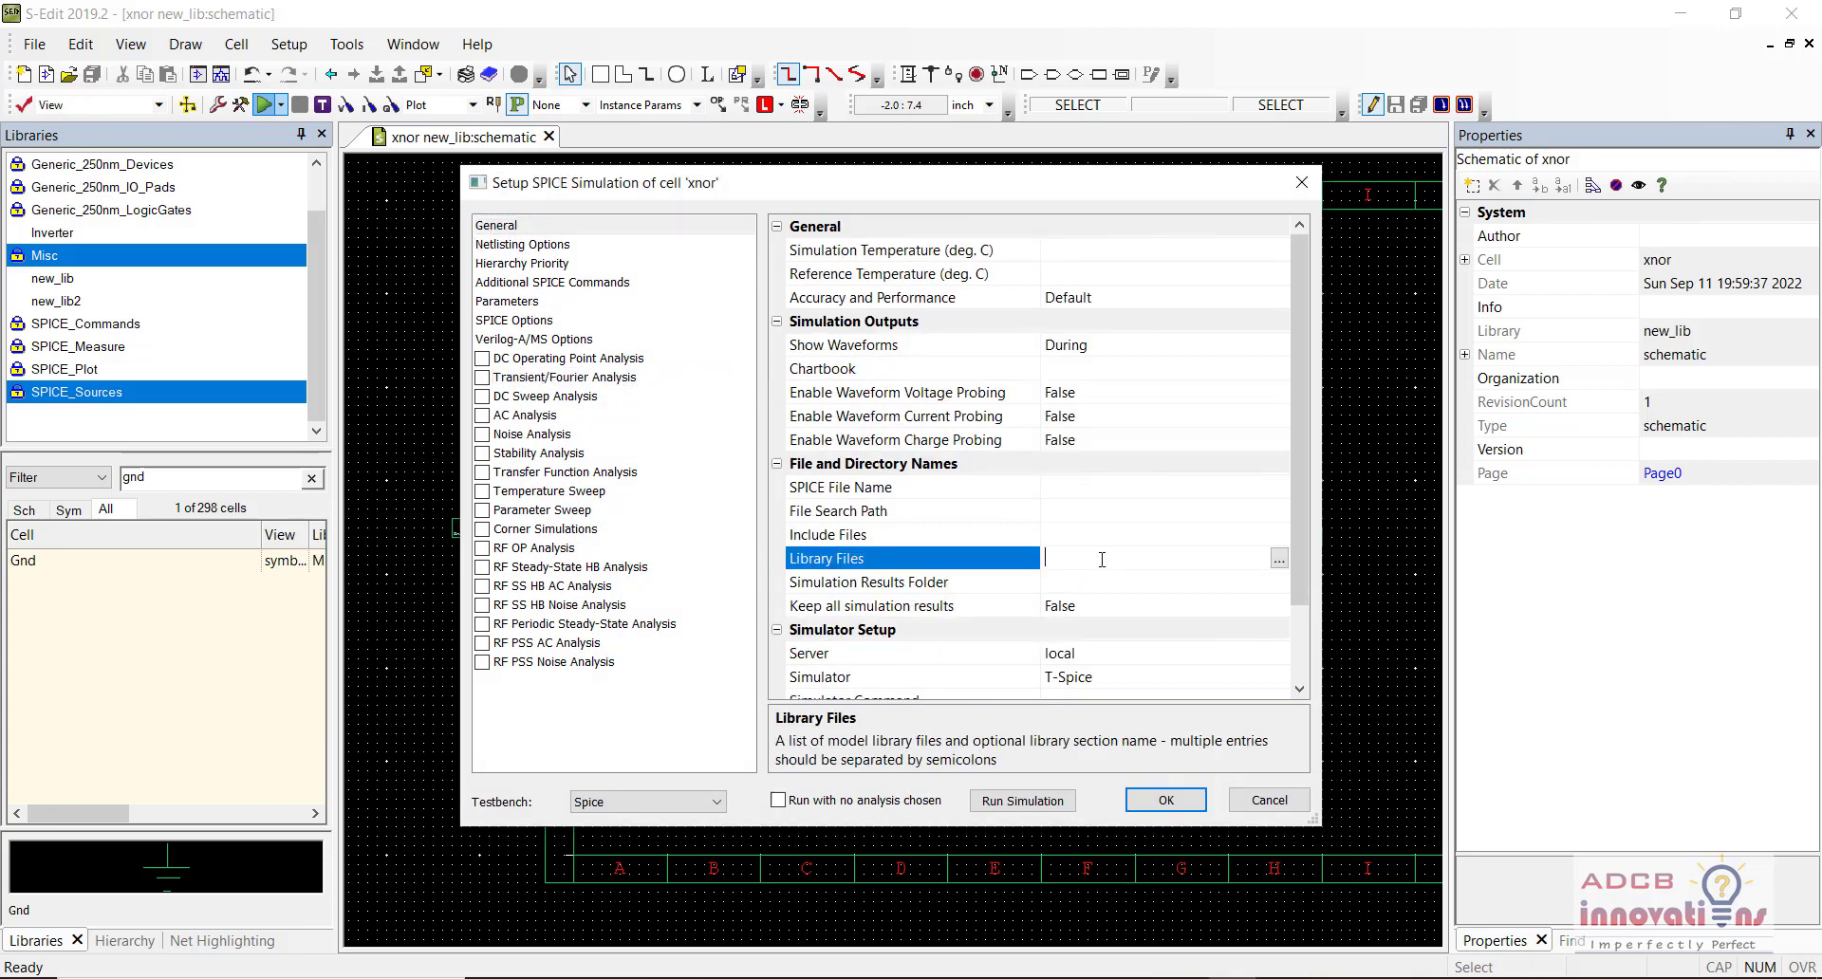
click(1278, 559)
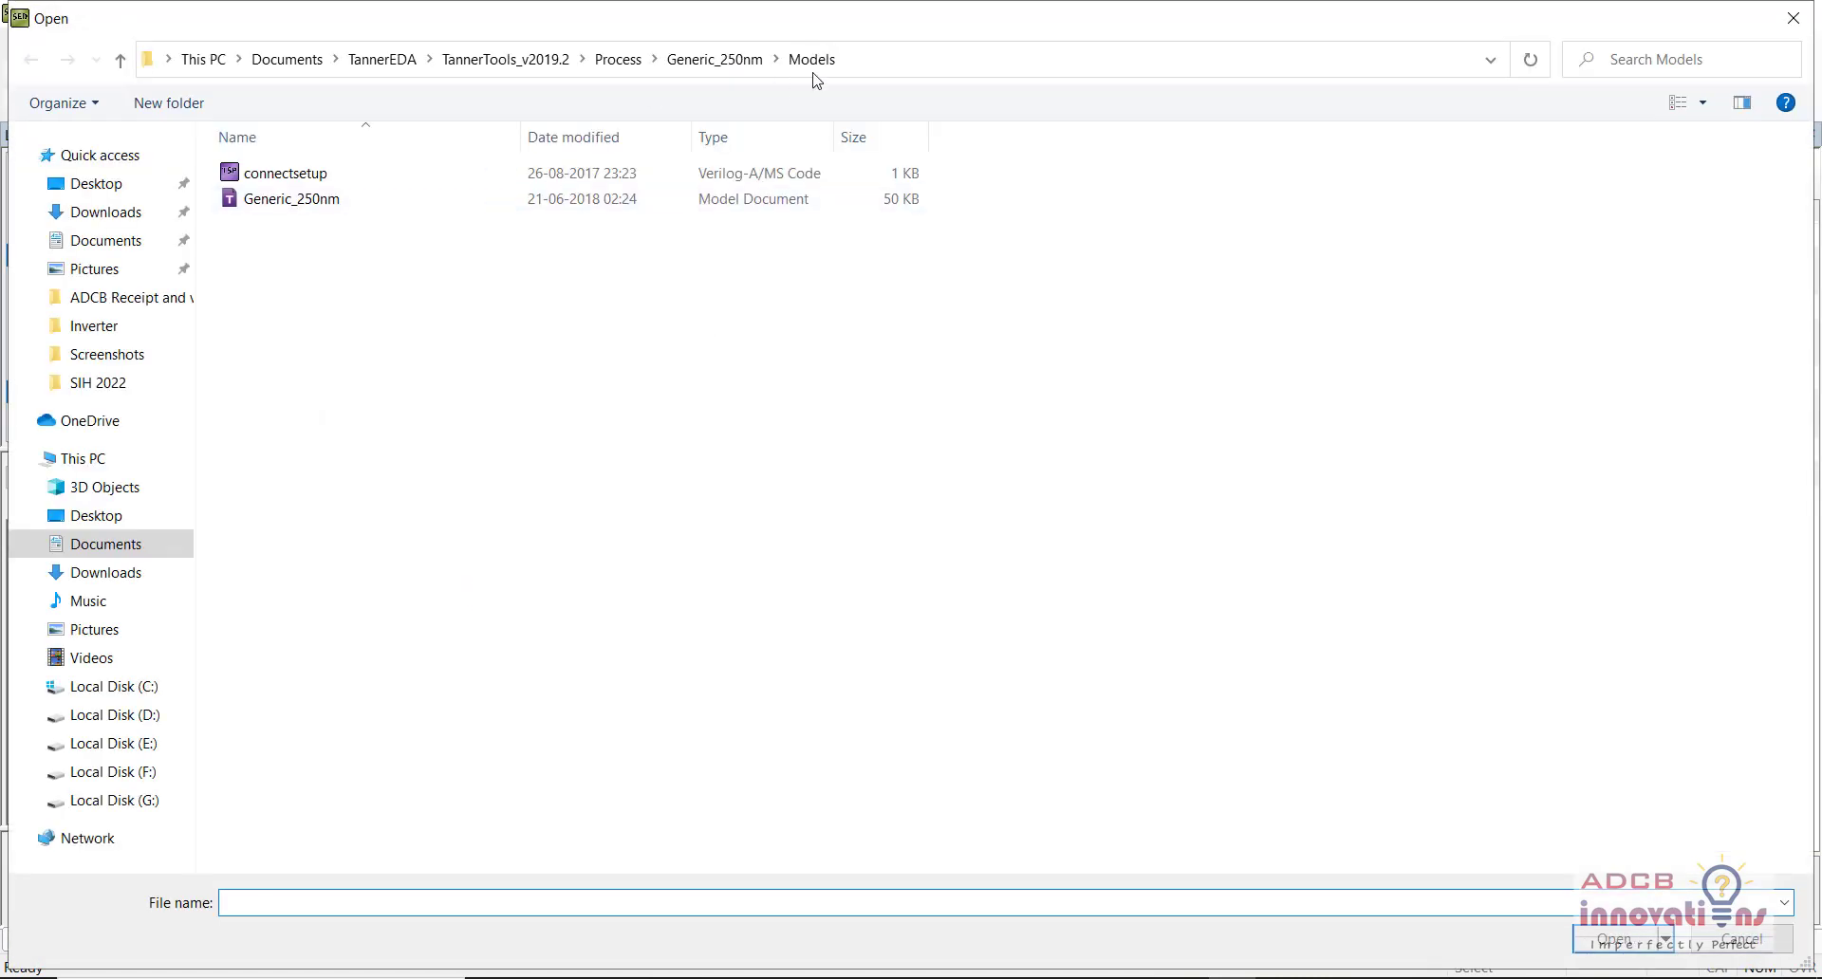
double_click(488, 200)
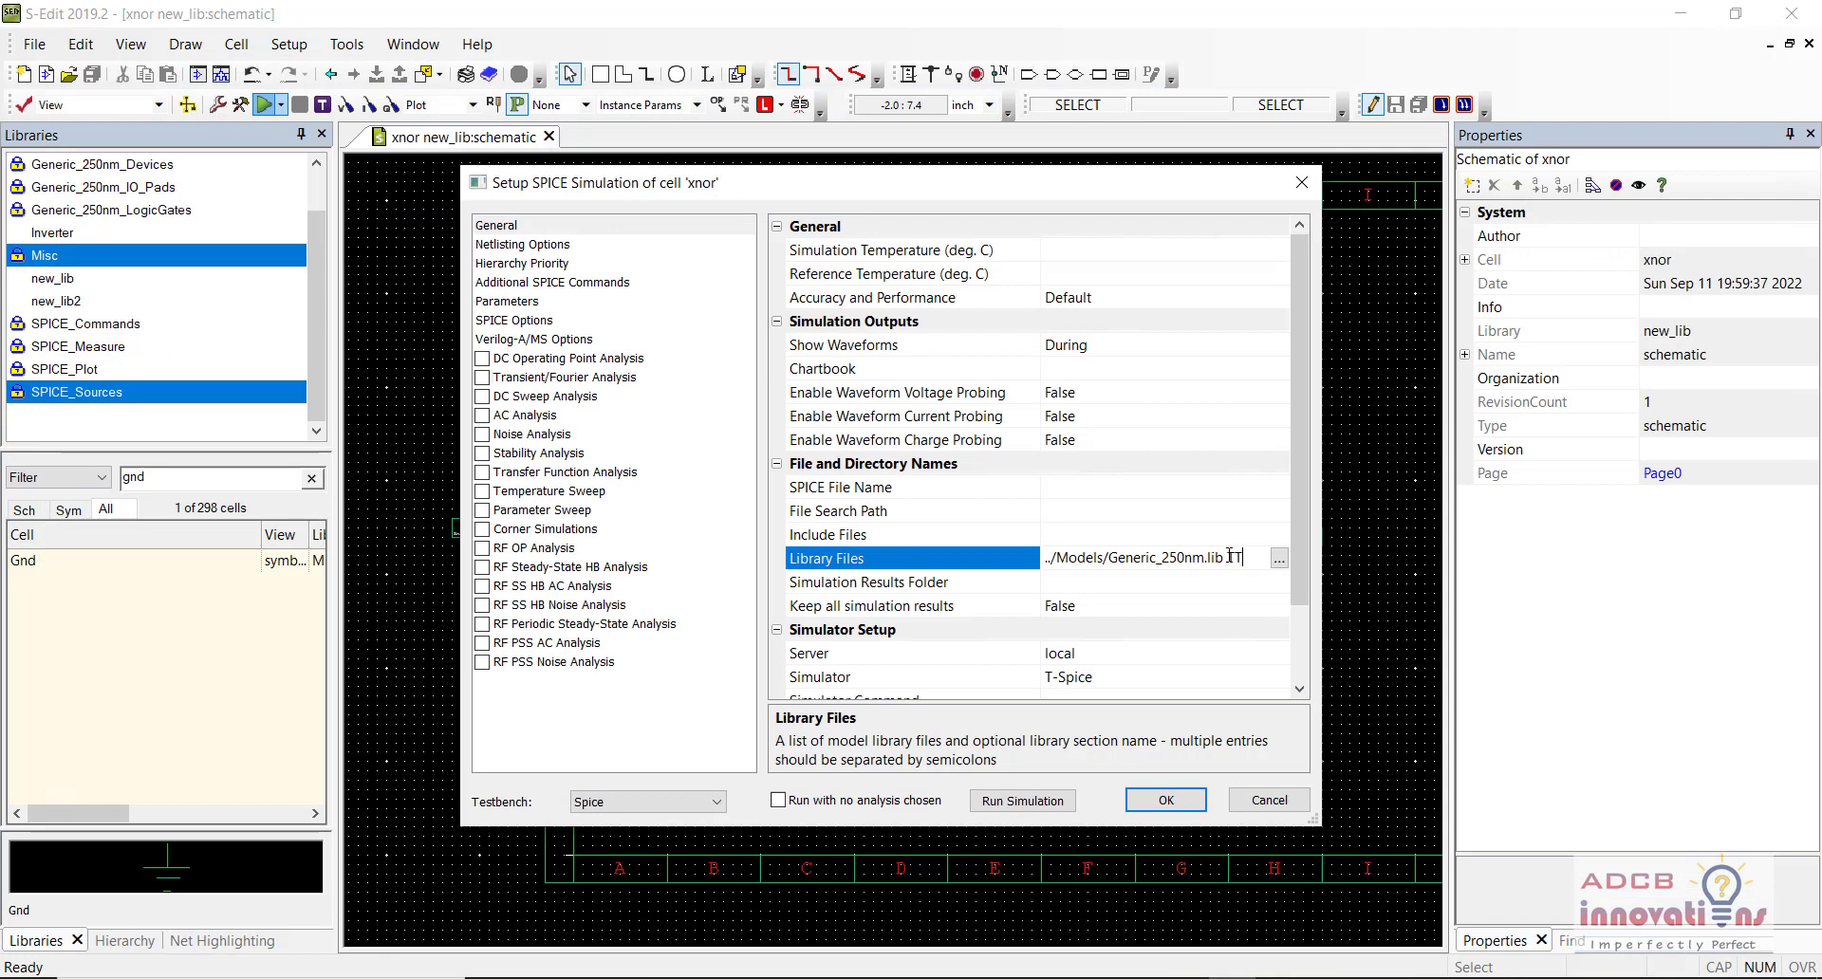
key(Tab)
Step: Enable Transient/Fourier Analysis with Stop Time 400n and Maximum Time Step 40n, and run the simulation
click(486, 377)
click(1096, 246)
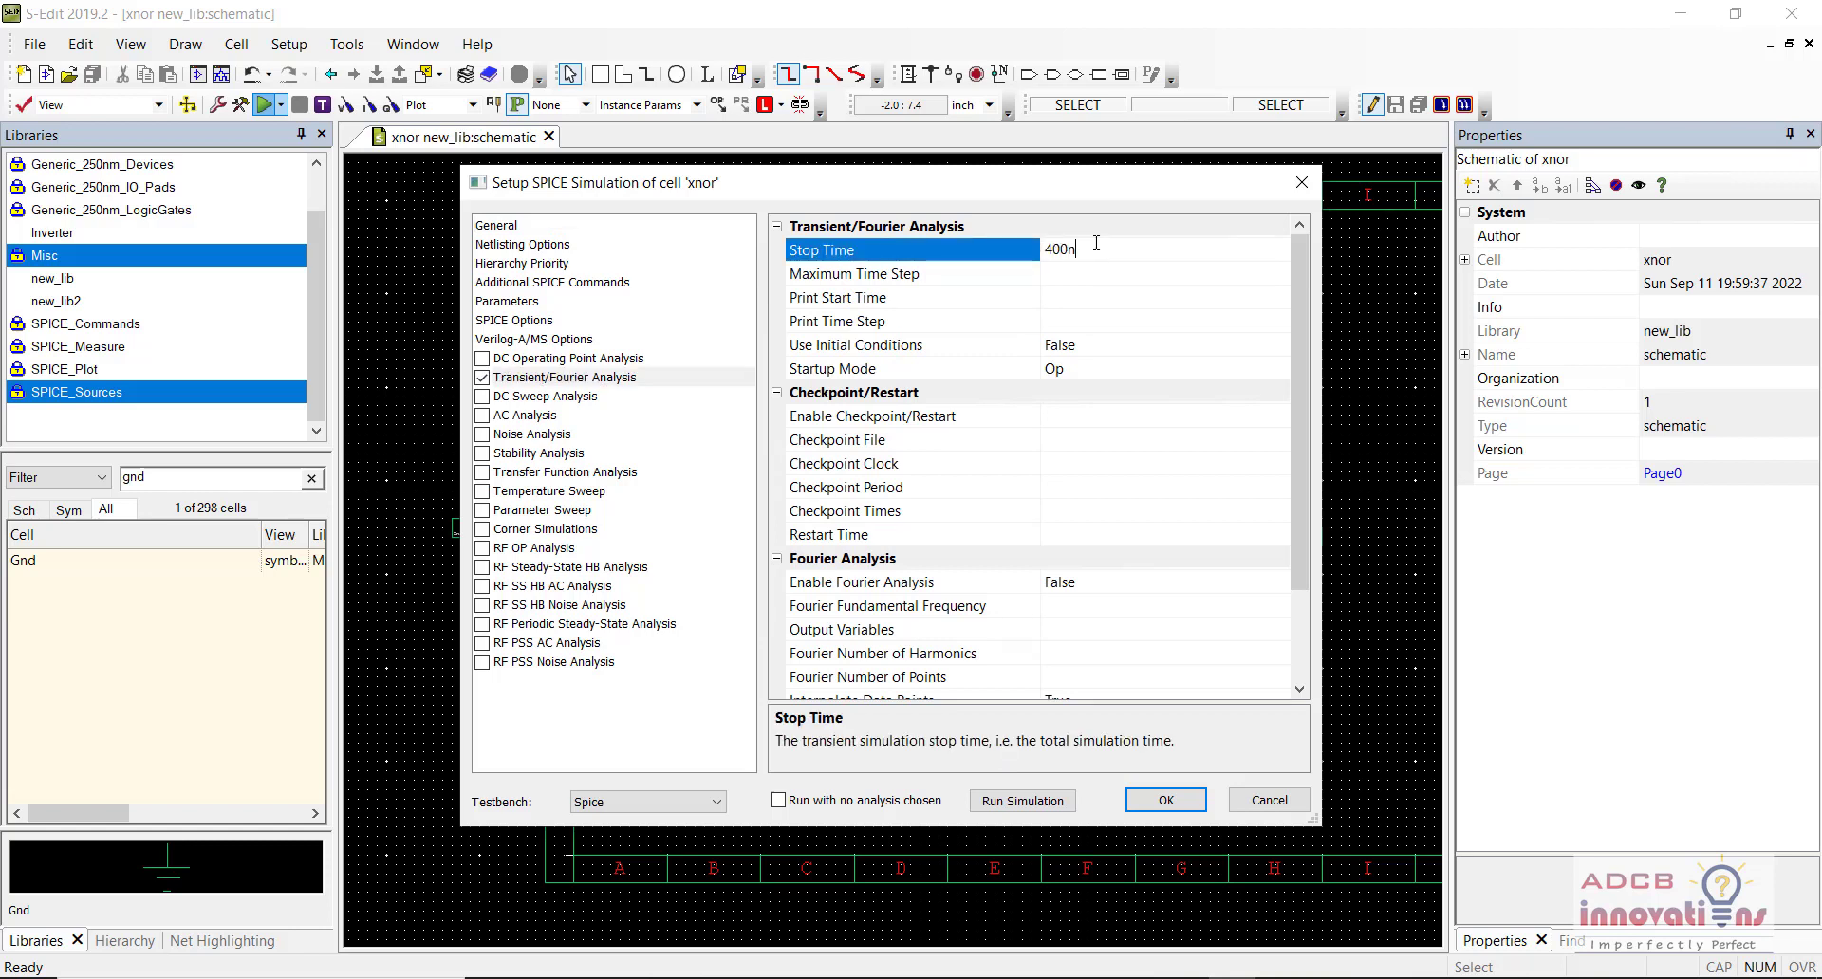
click(1115, 273)
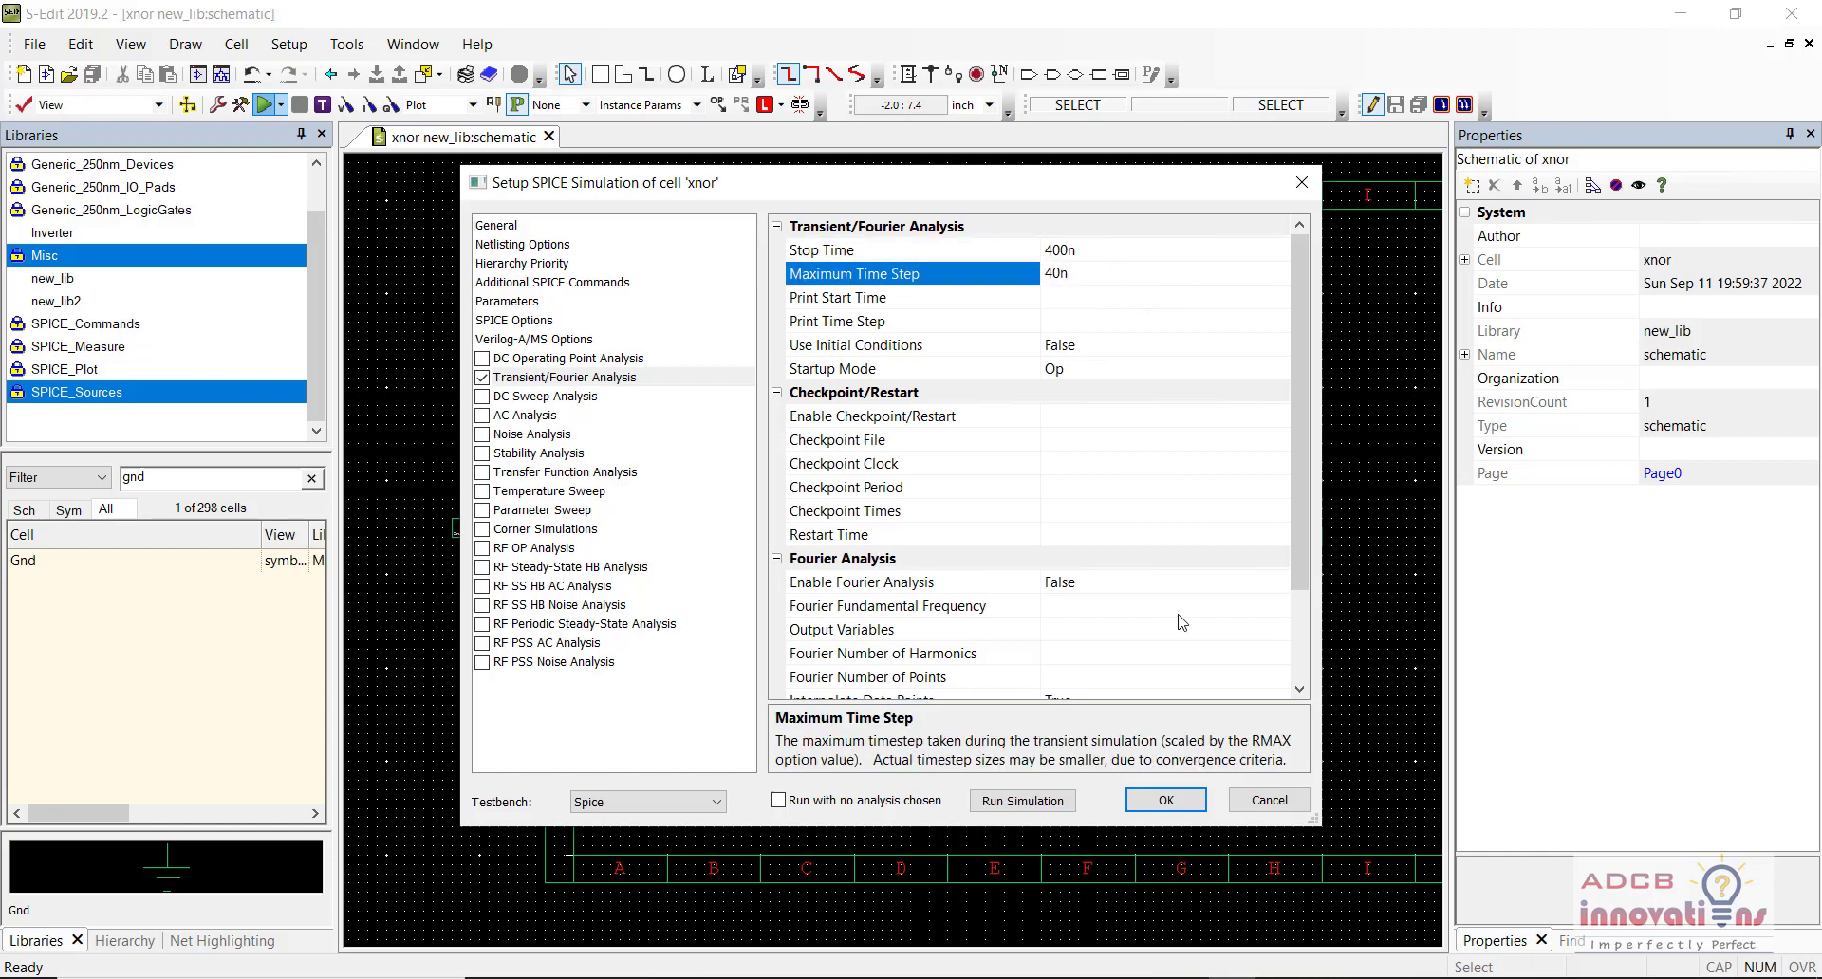
click(1166, 800)
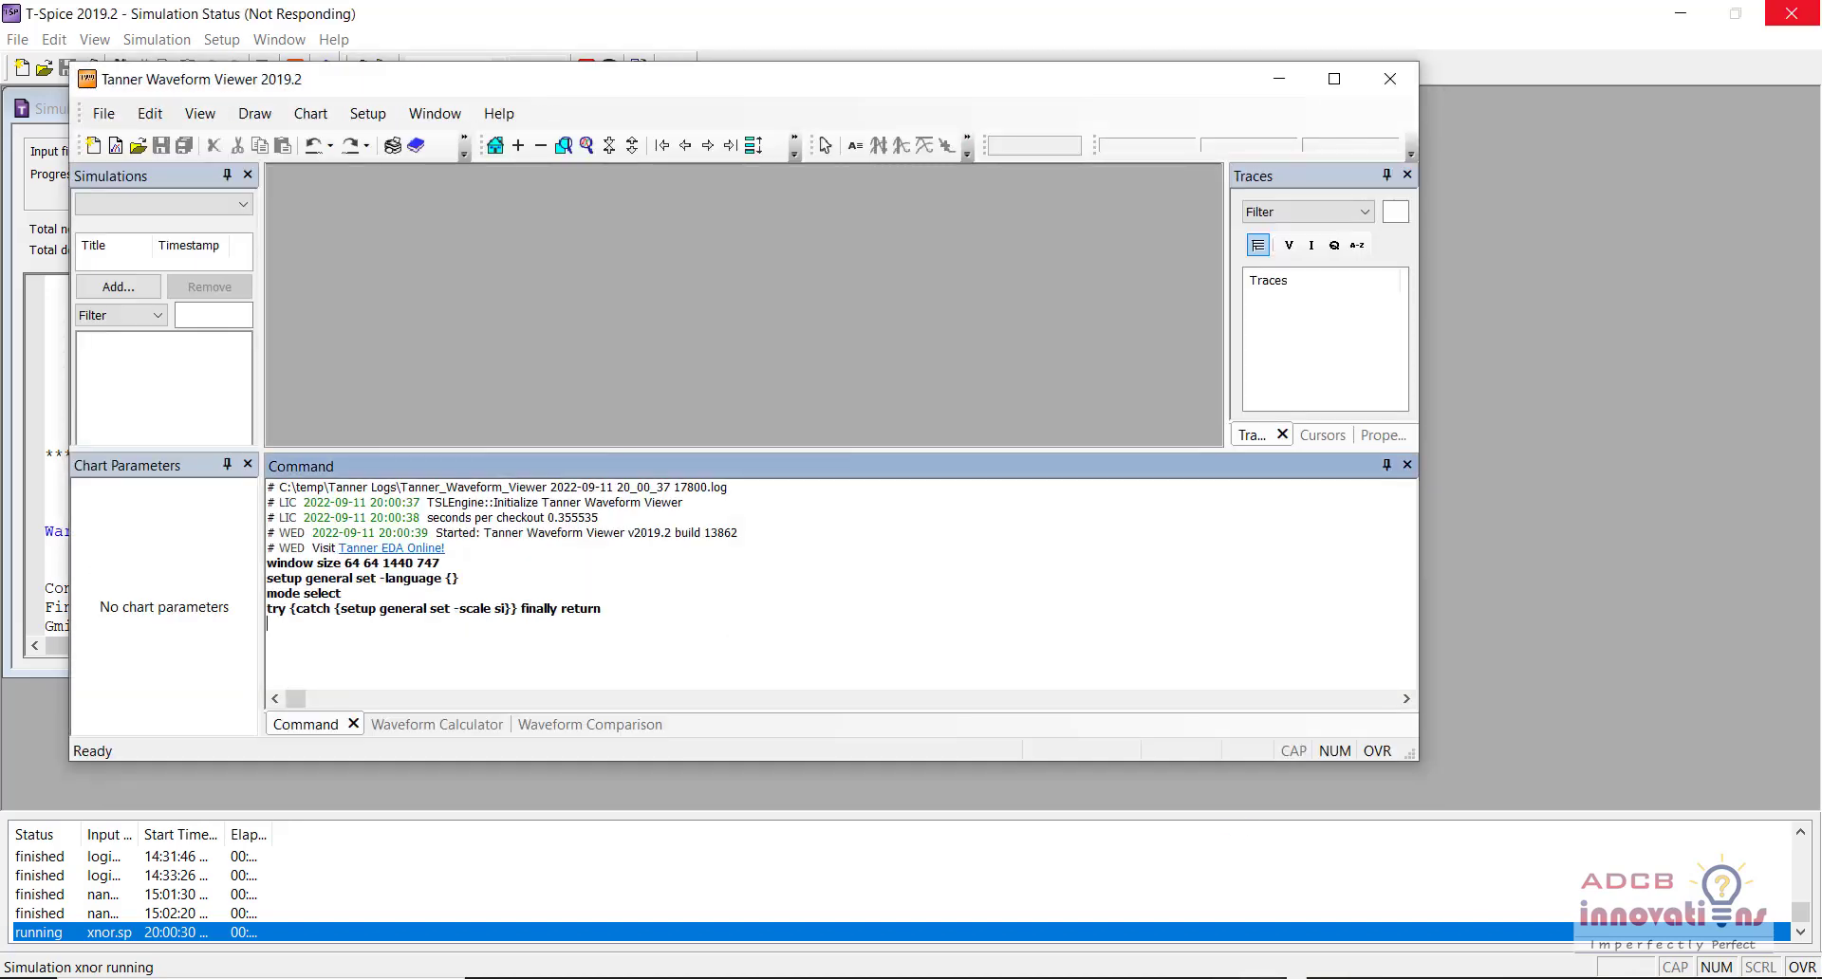
Step: Switch to the Tanner Waveform Viewer window holding the xnor chart, maximize it and expand the traces into separate plots
click(1392, 70)
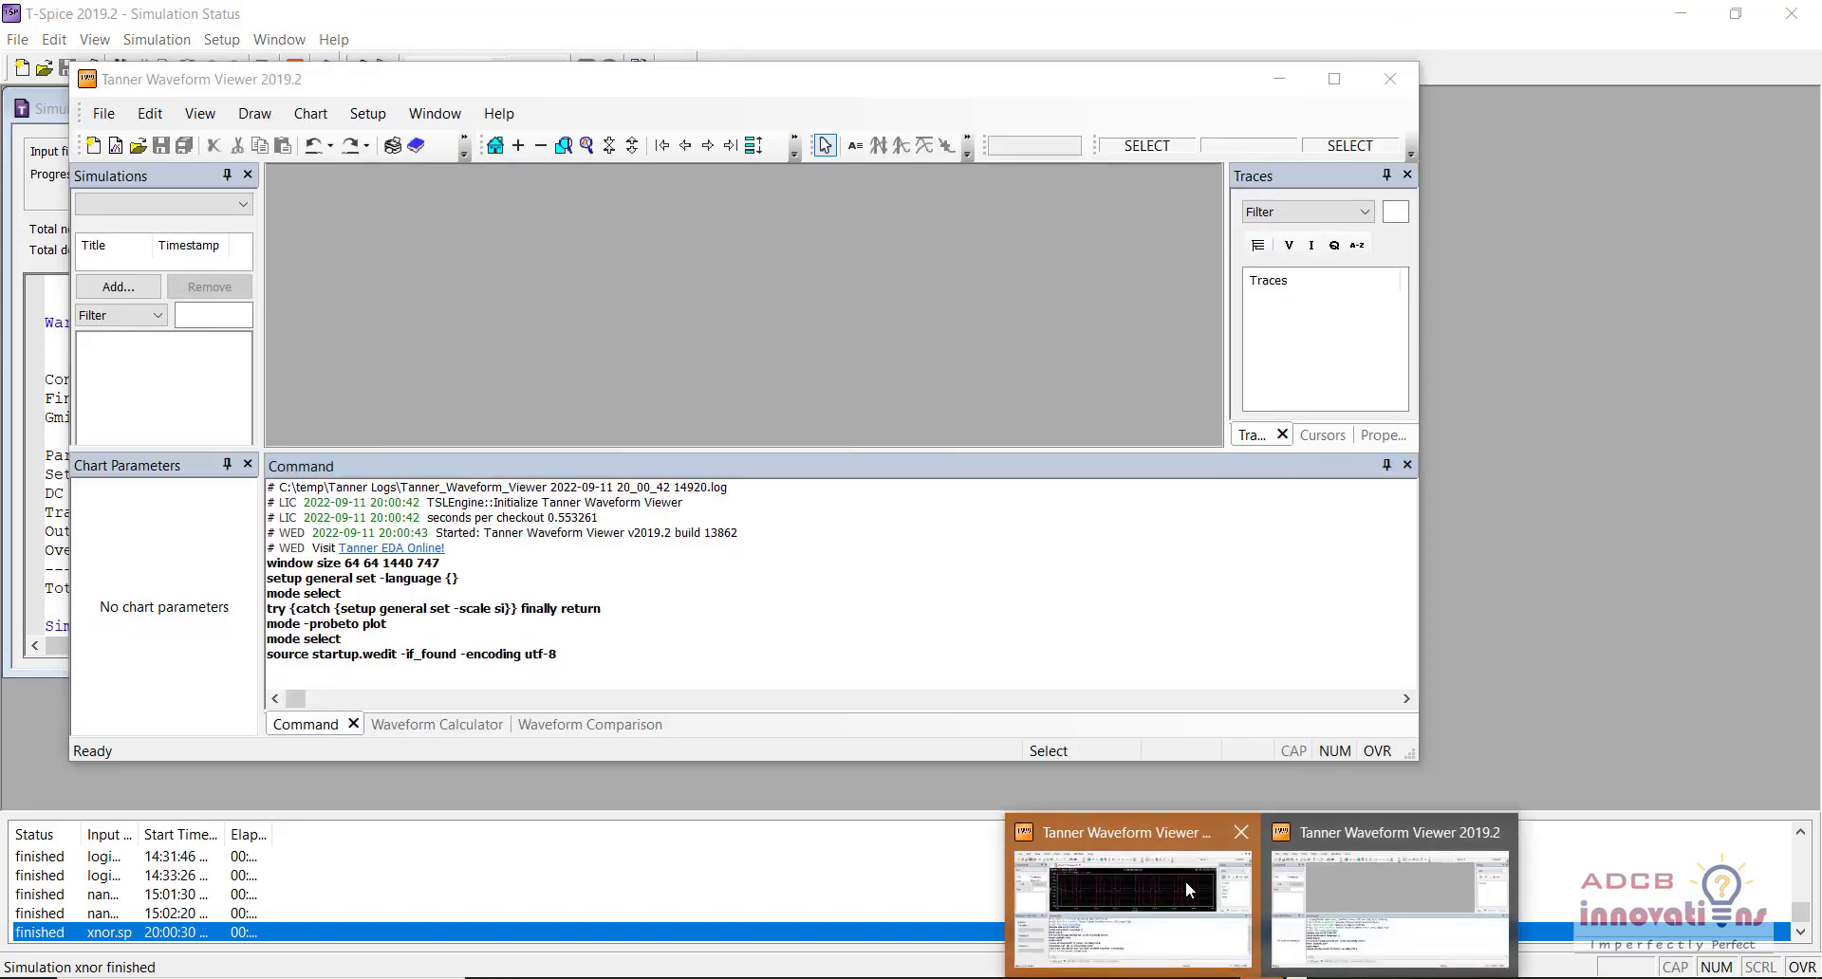
click(1118, 925)
click(1335, 80)
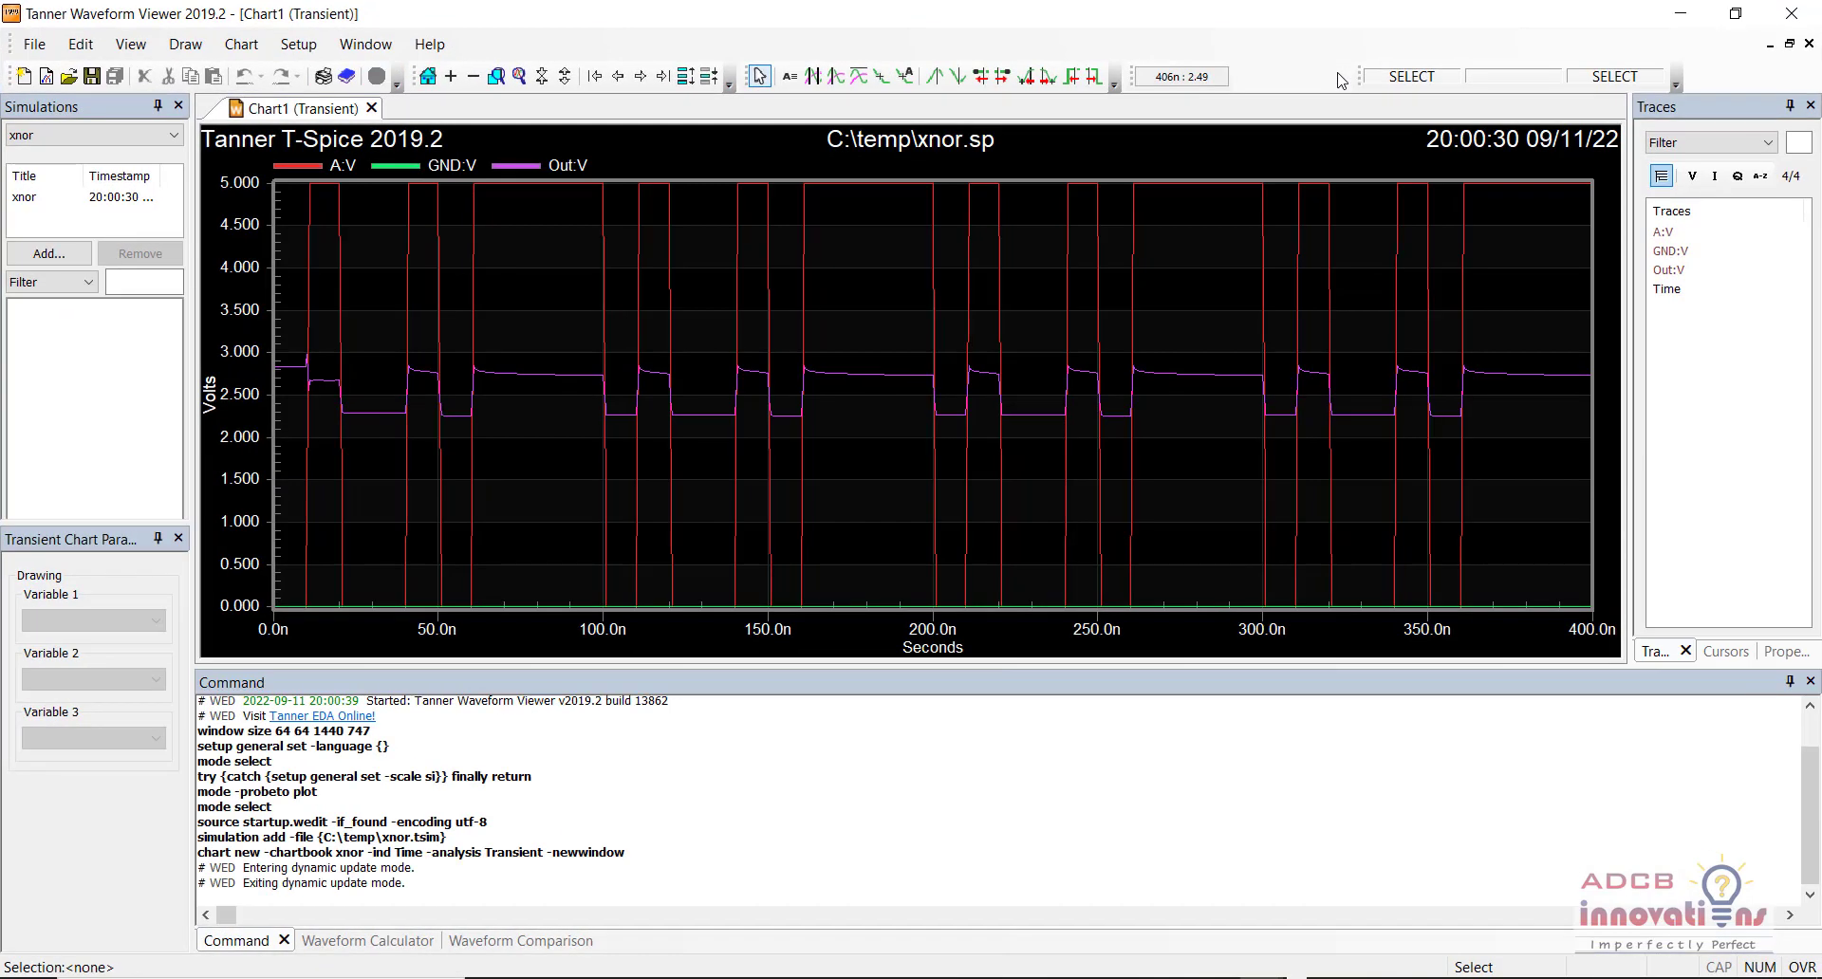
click(685, 78)
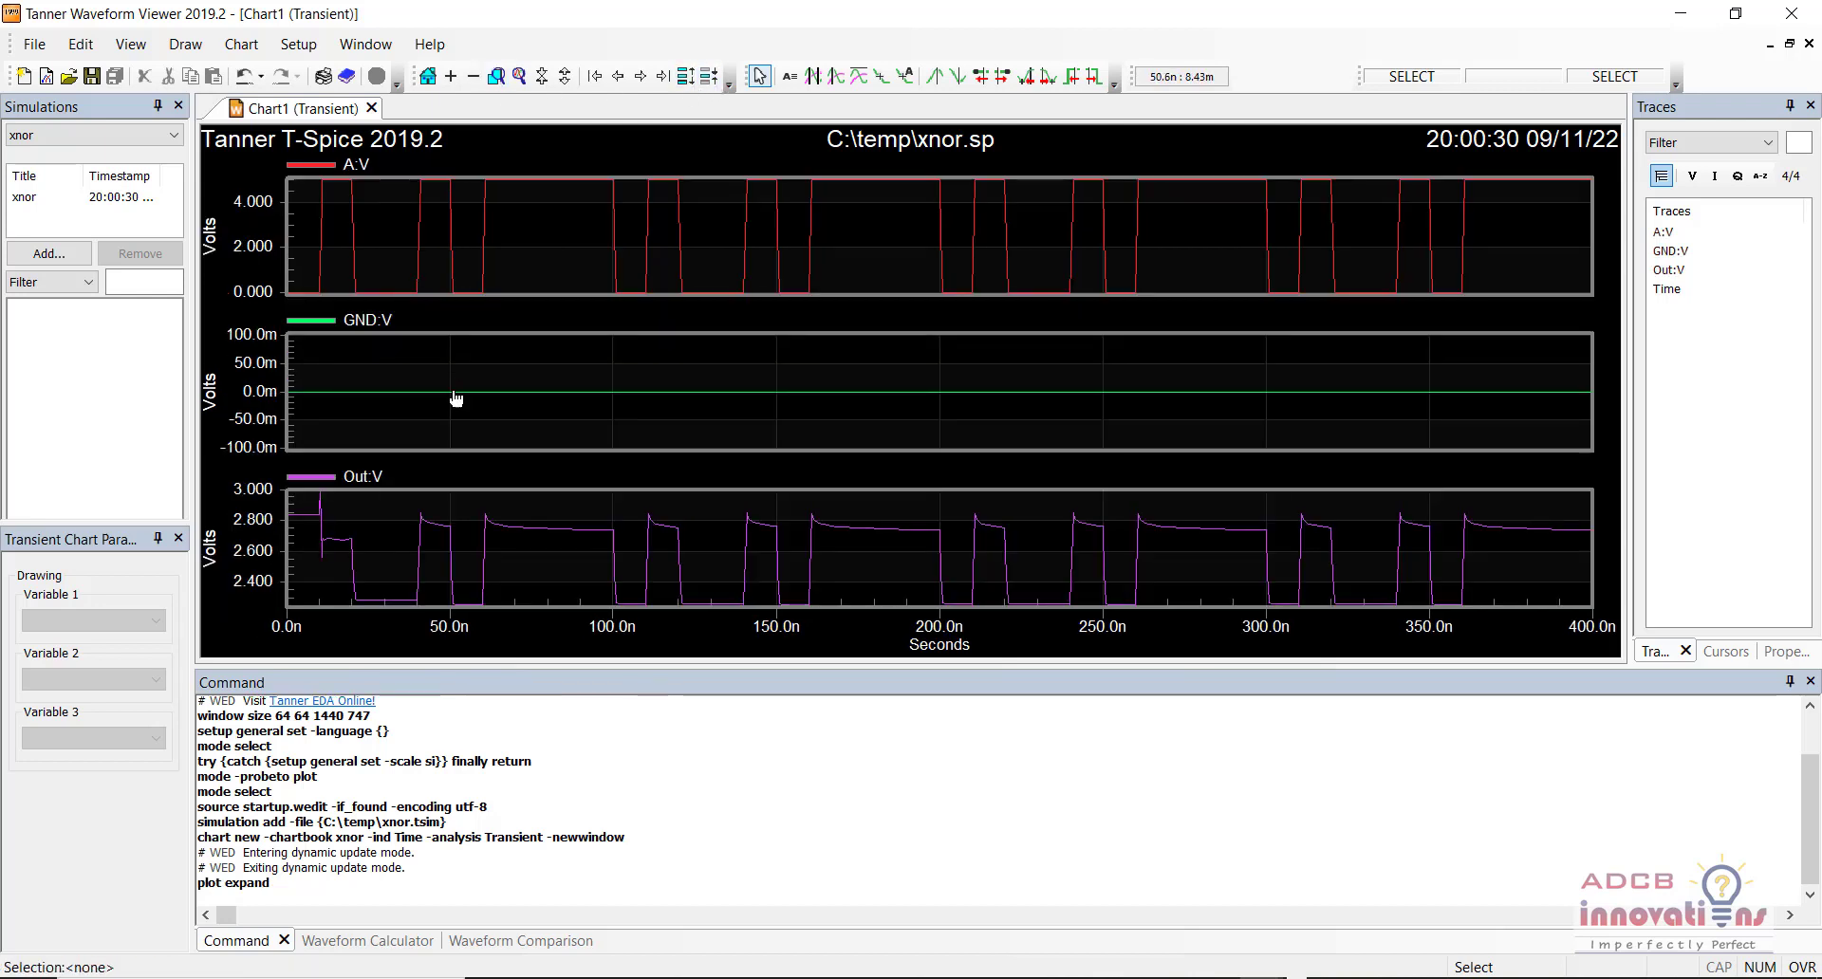
Step: Select the A:V trace and enlarge its plot to a height of about 0.4
mouse_move(455, 397)
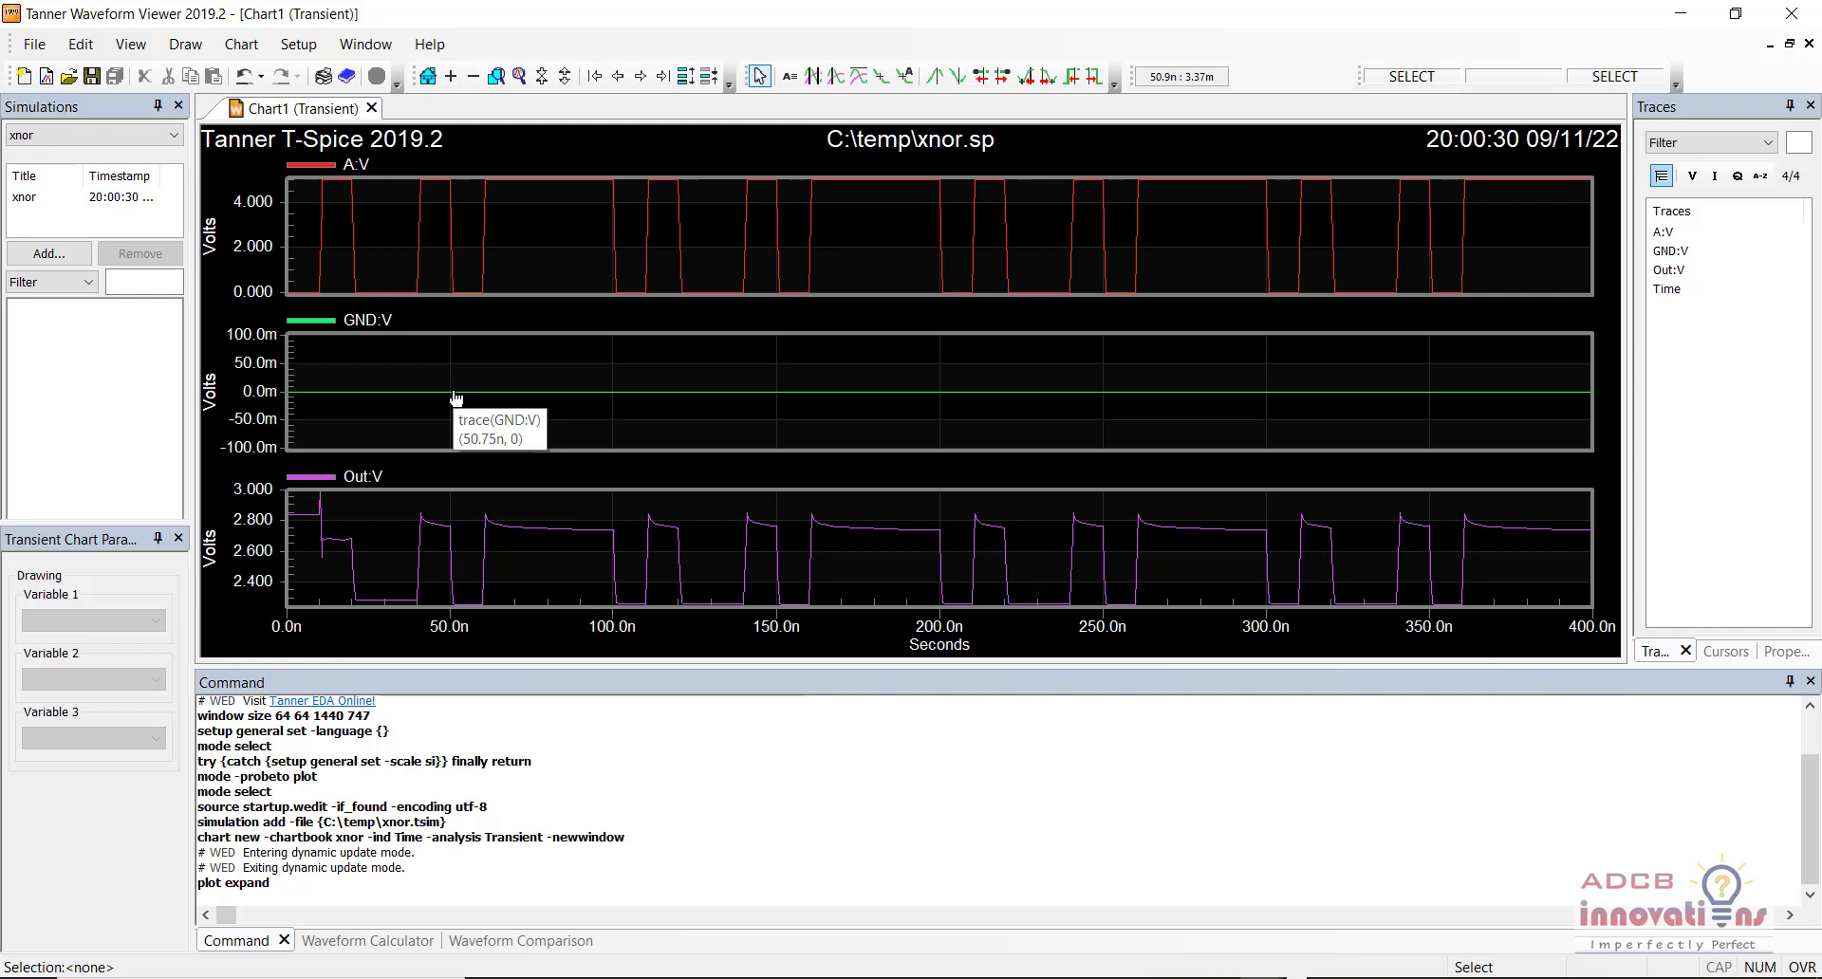
click(452, 224)
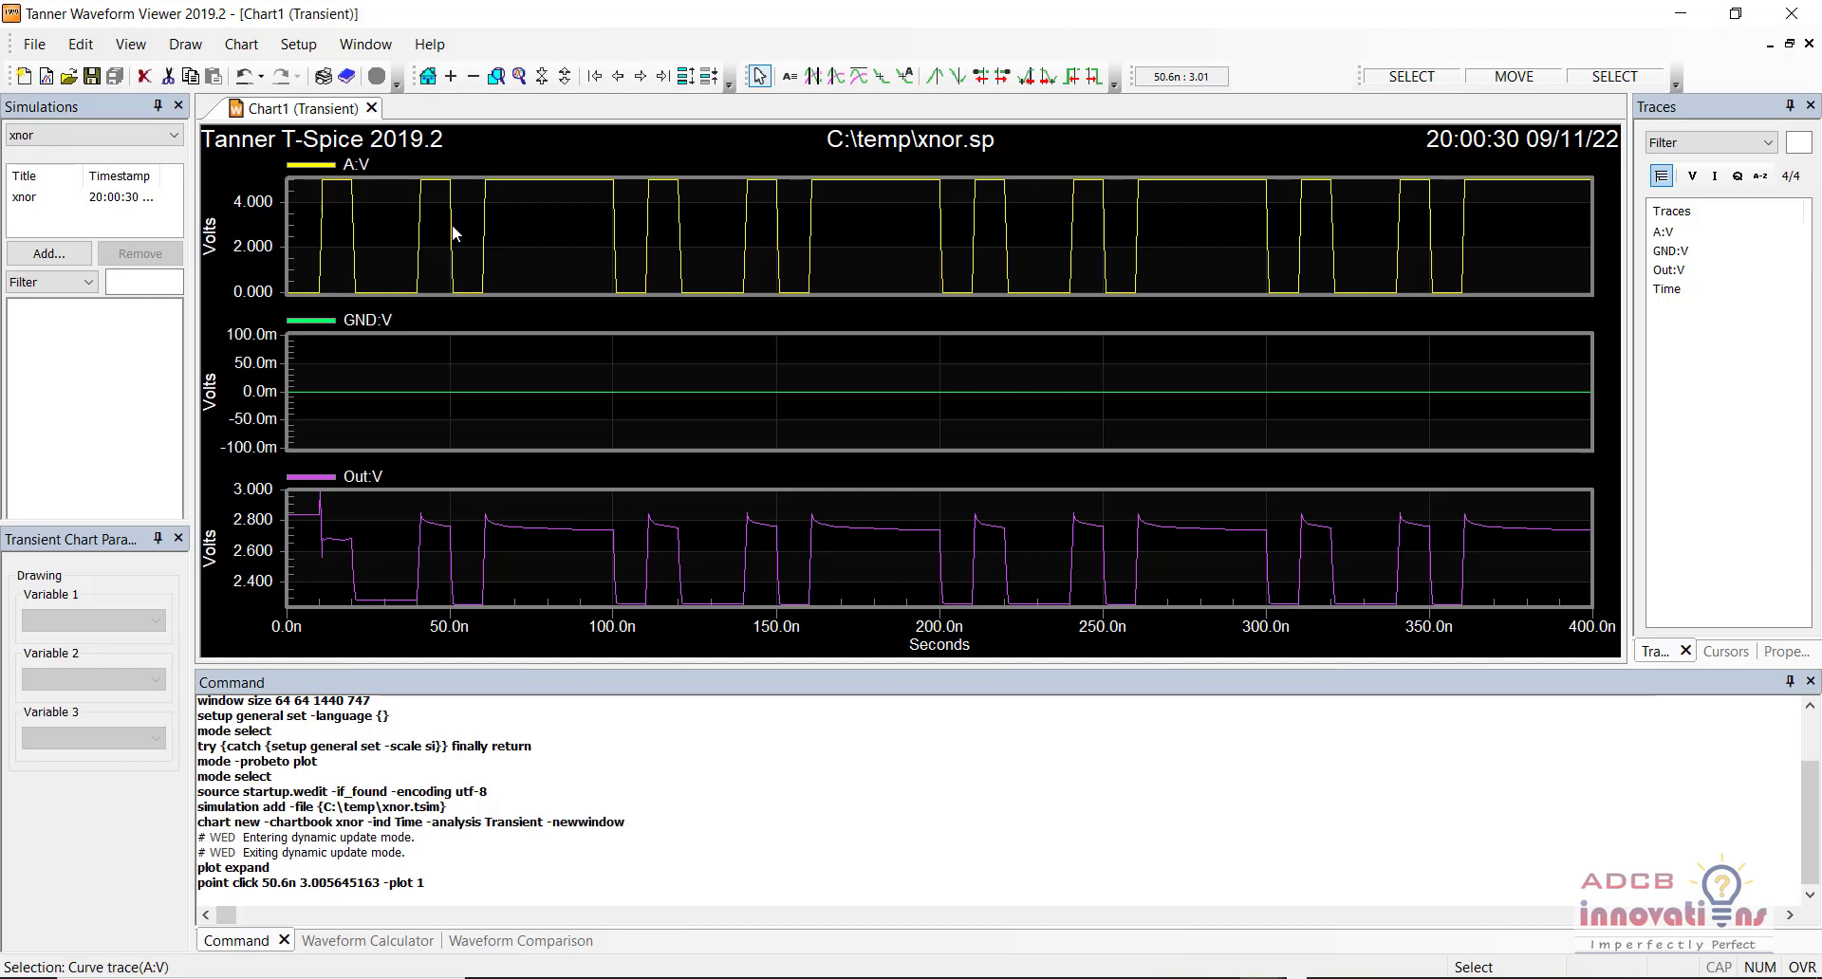
drag(461, 294, 473, 323)
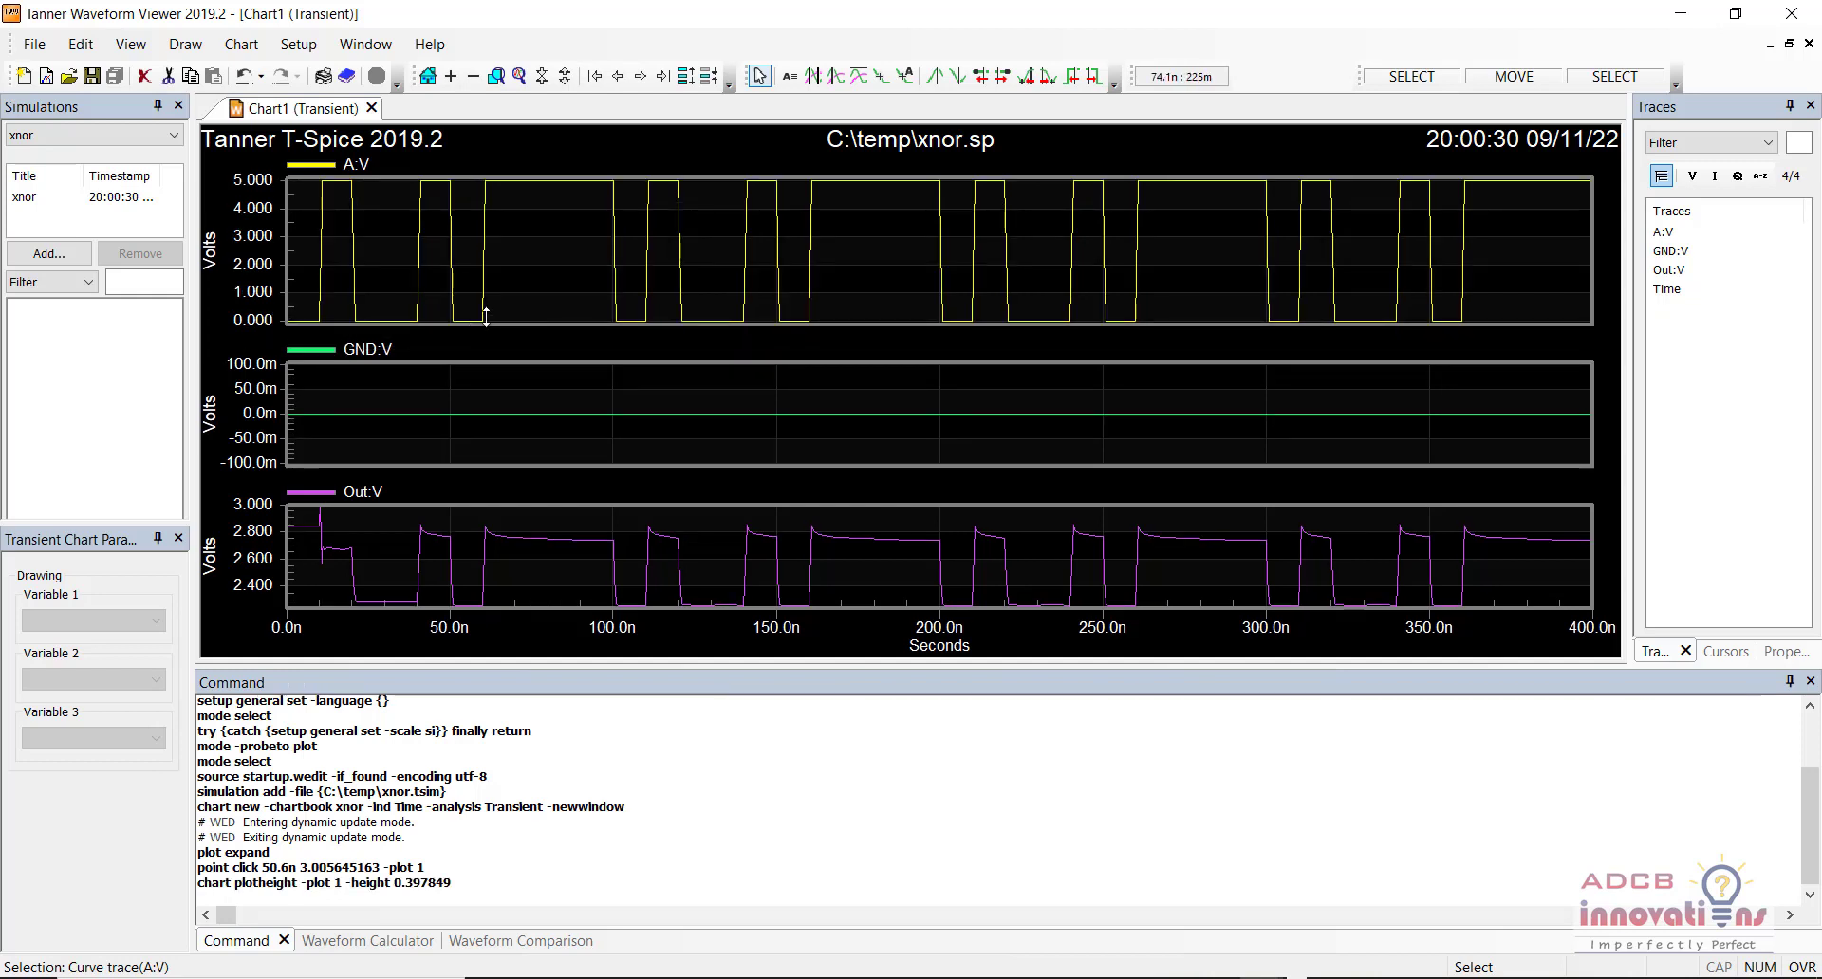
Step: Clear the trace selection and switch from the Waveform Viewer back to the xnor schematic in S-Edit
click(384, 345)
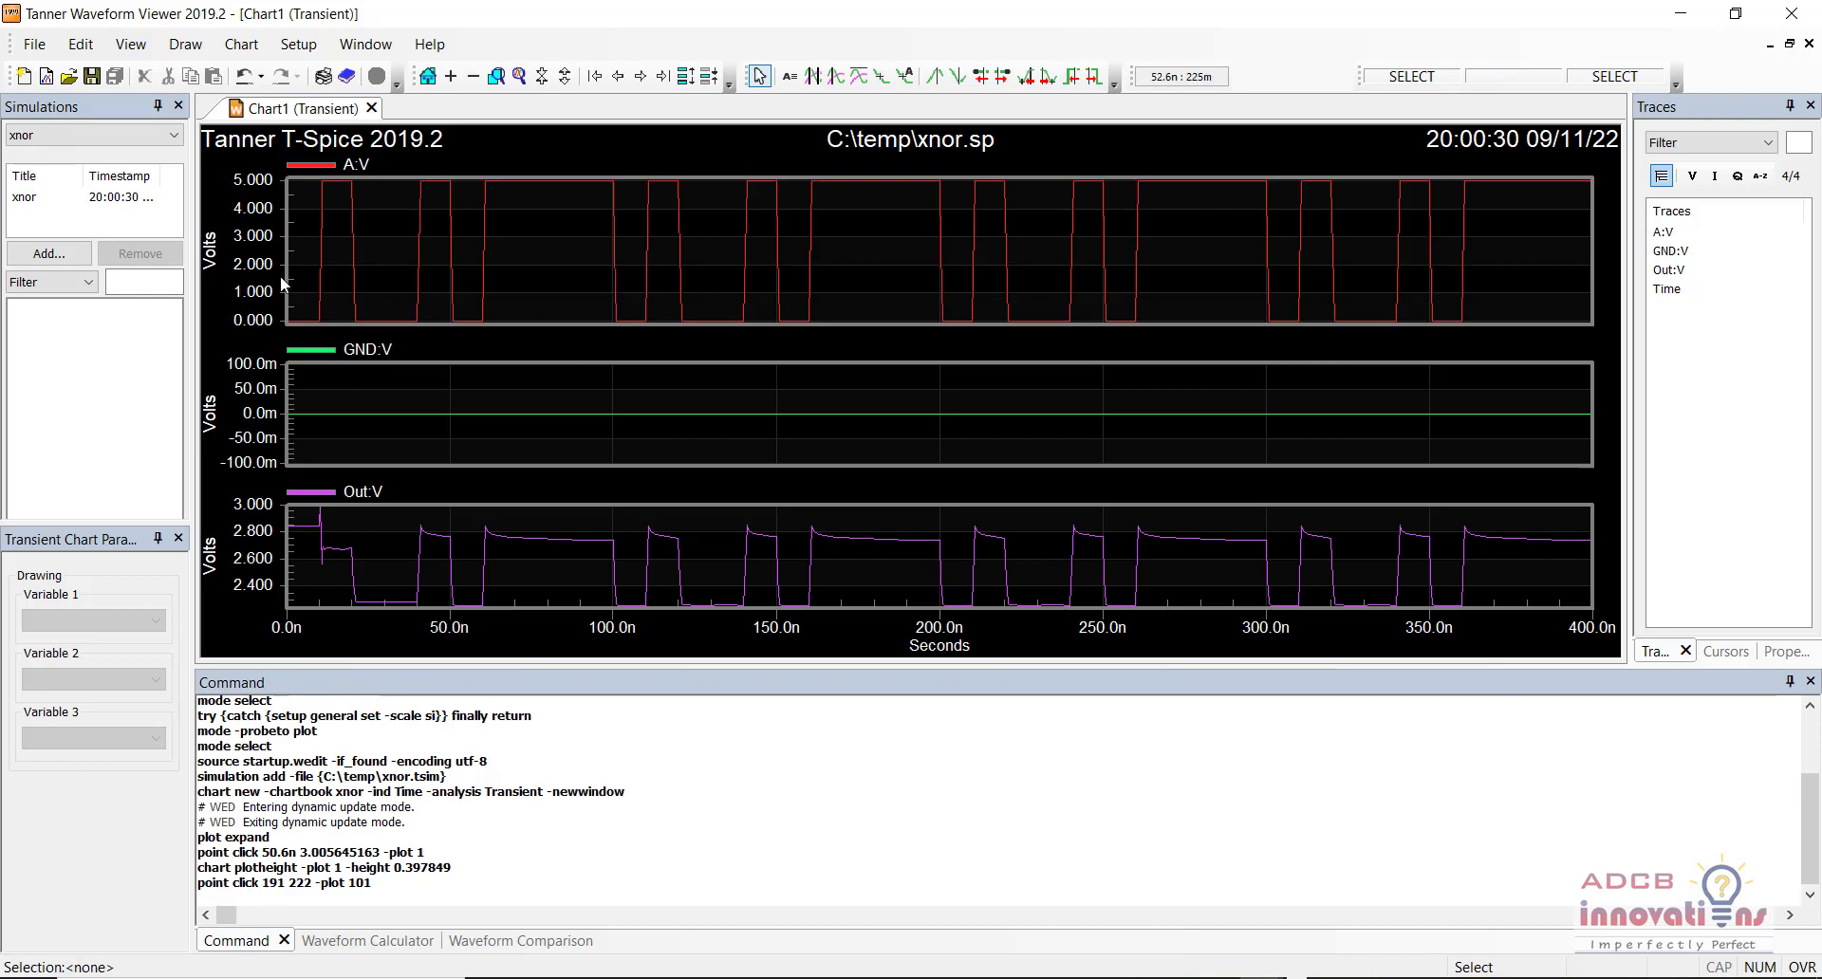
click(1679, 12)
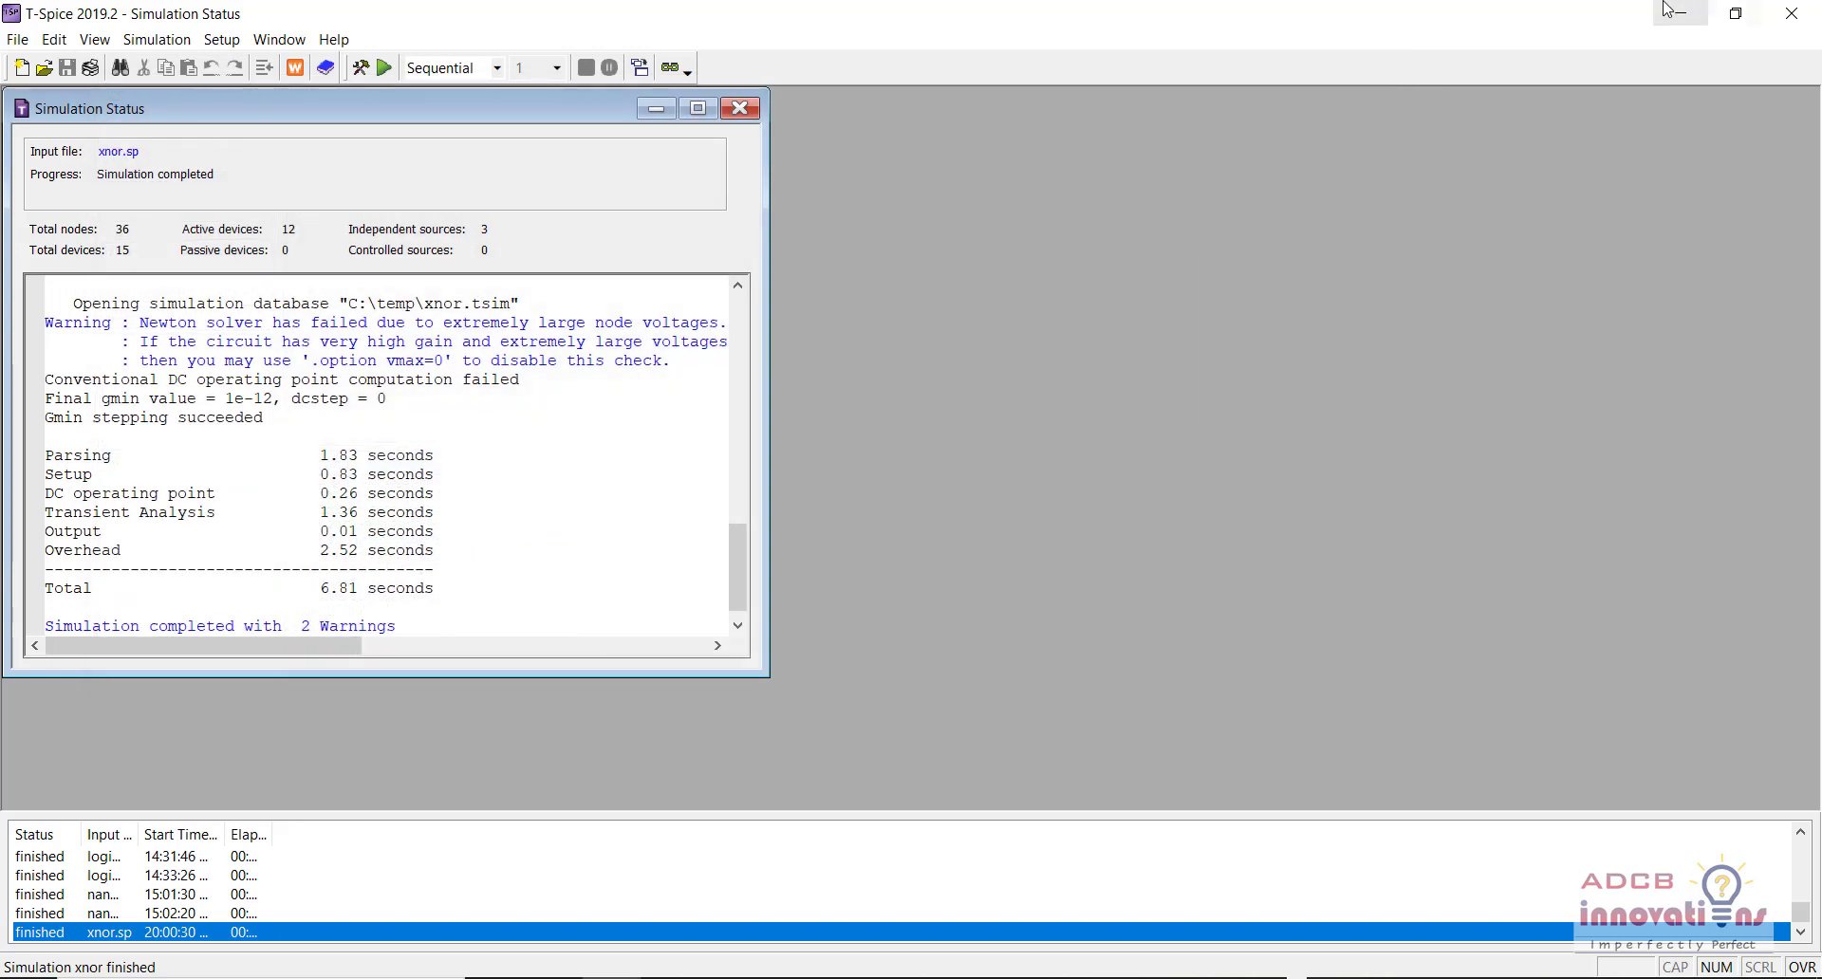
click(1679, 13)
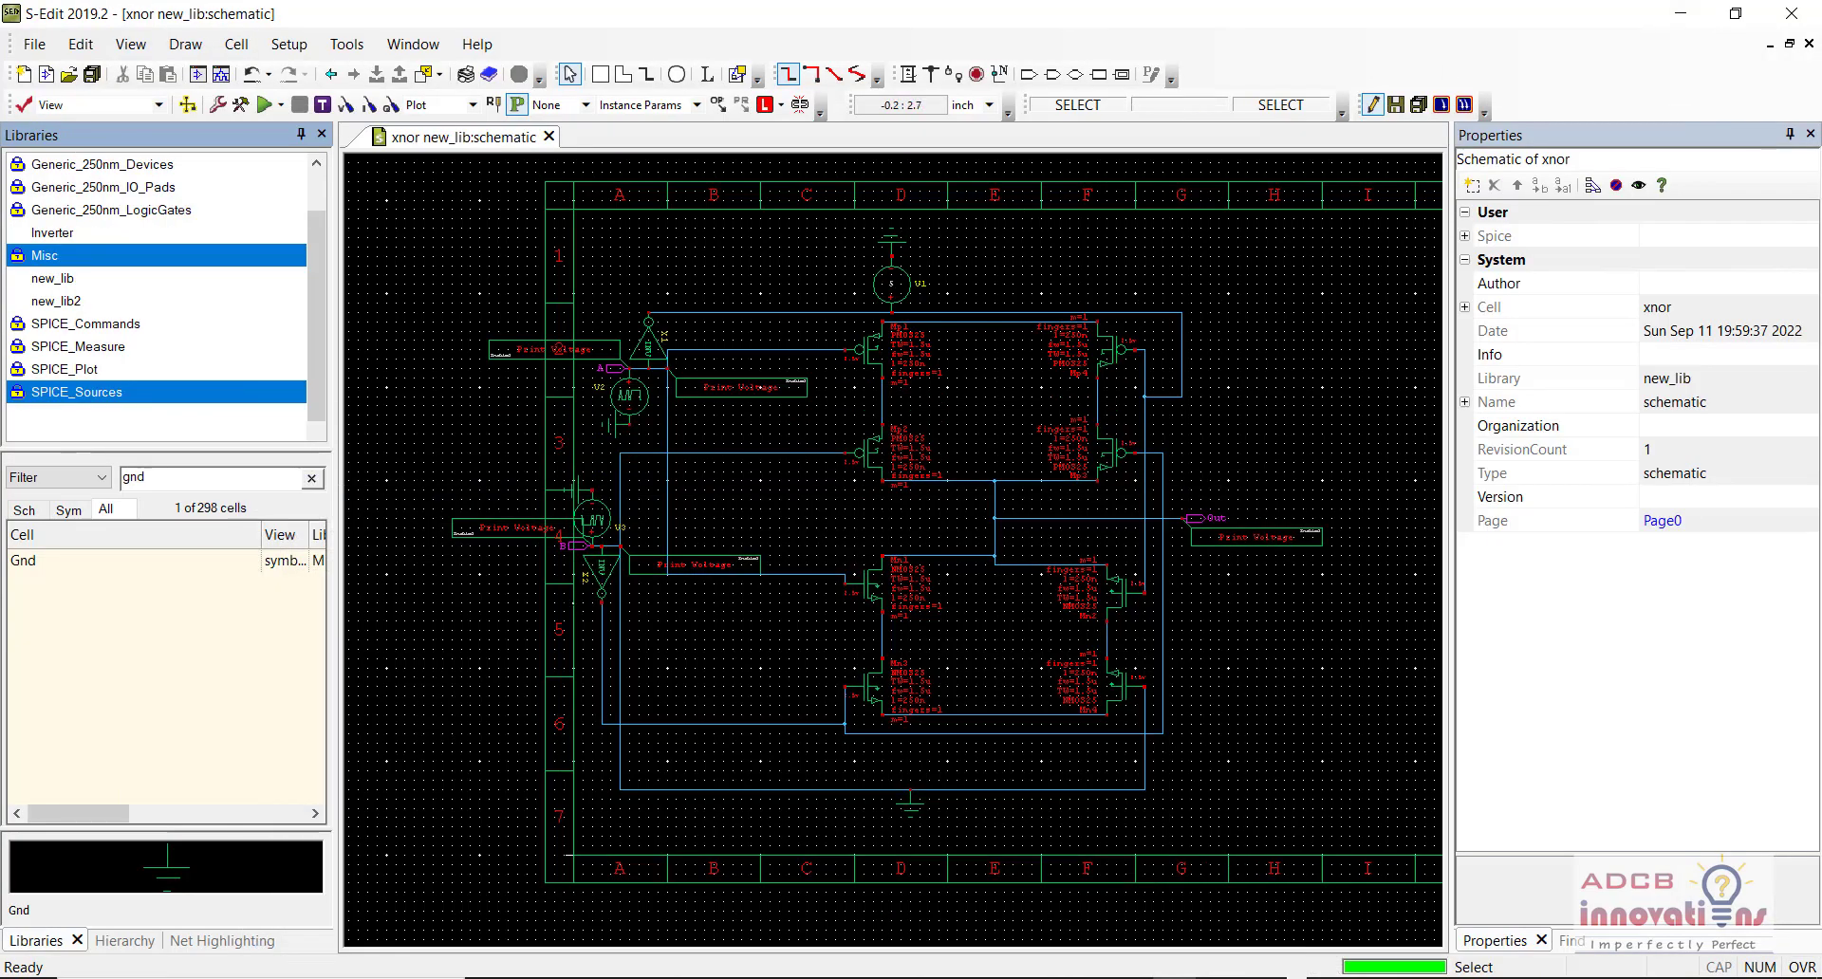
Step: Move the Print Voltage probe P3 at port B to X 0.300 and save the schematic
text(++)
click(573, 564)
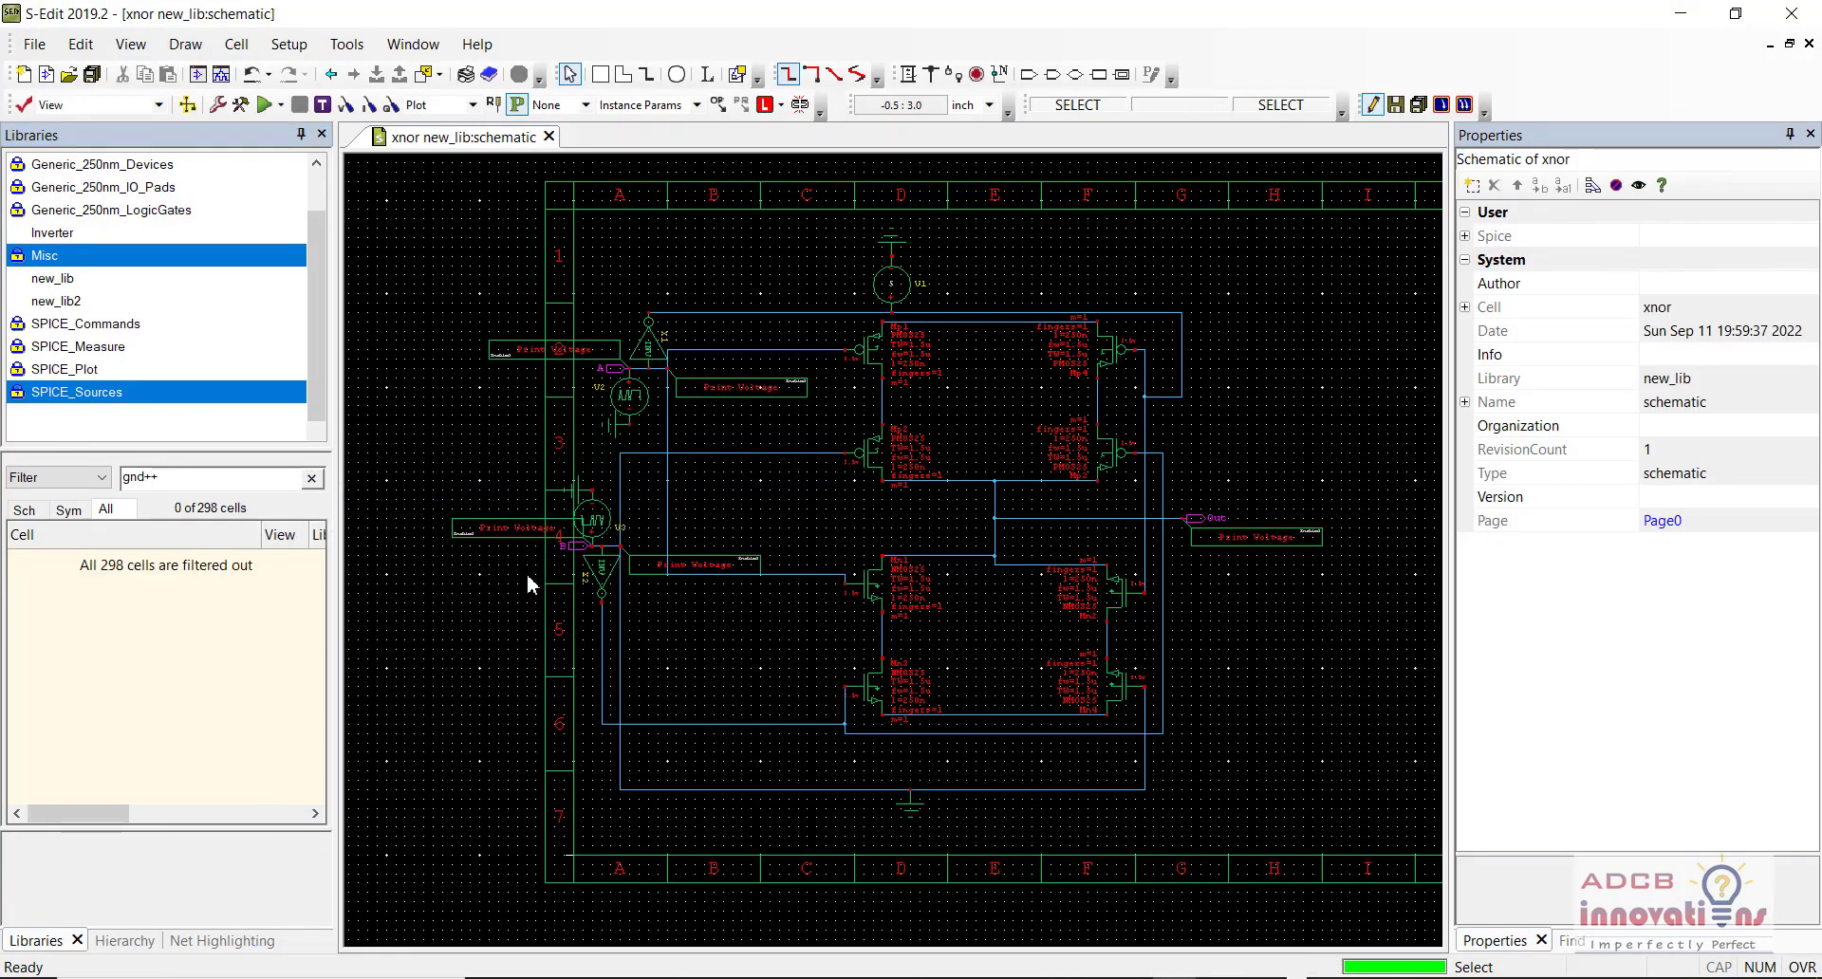
scroll(889, 550, up, 3)
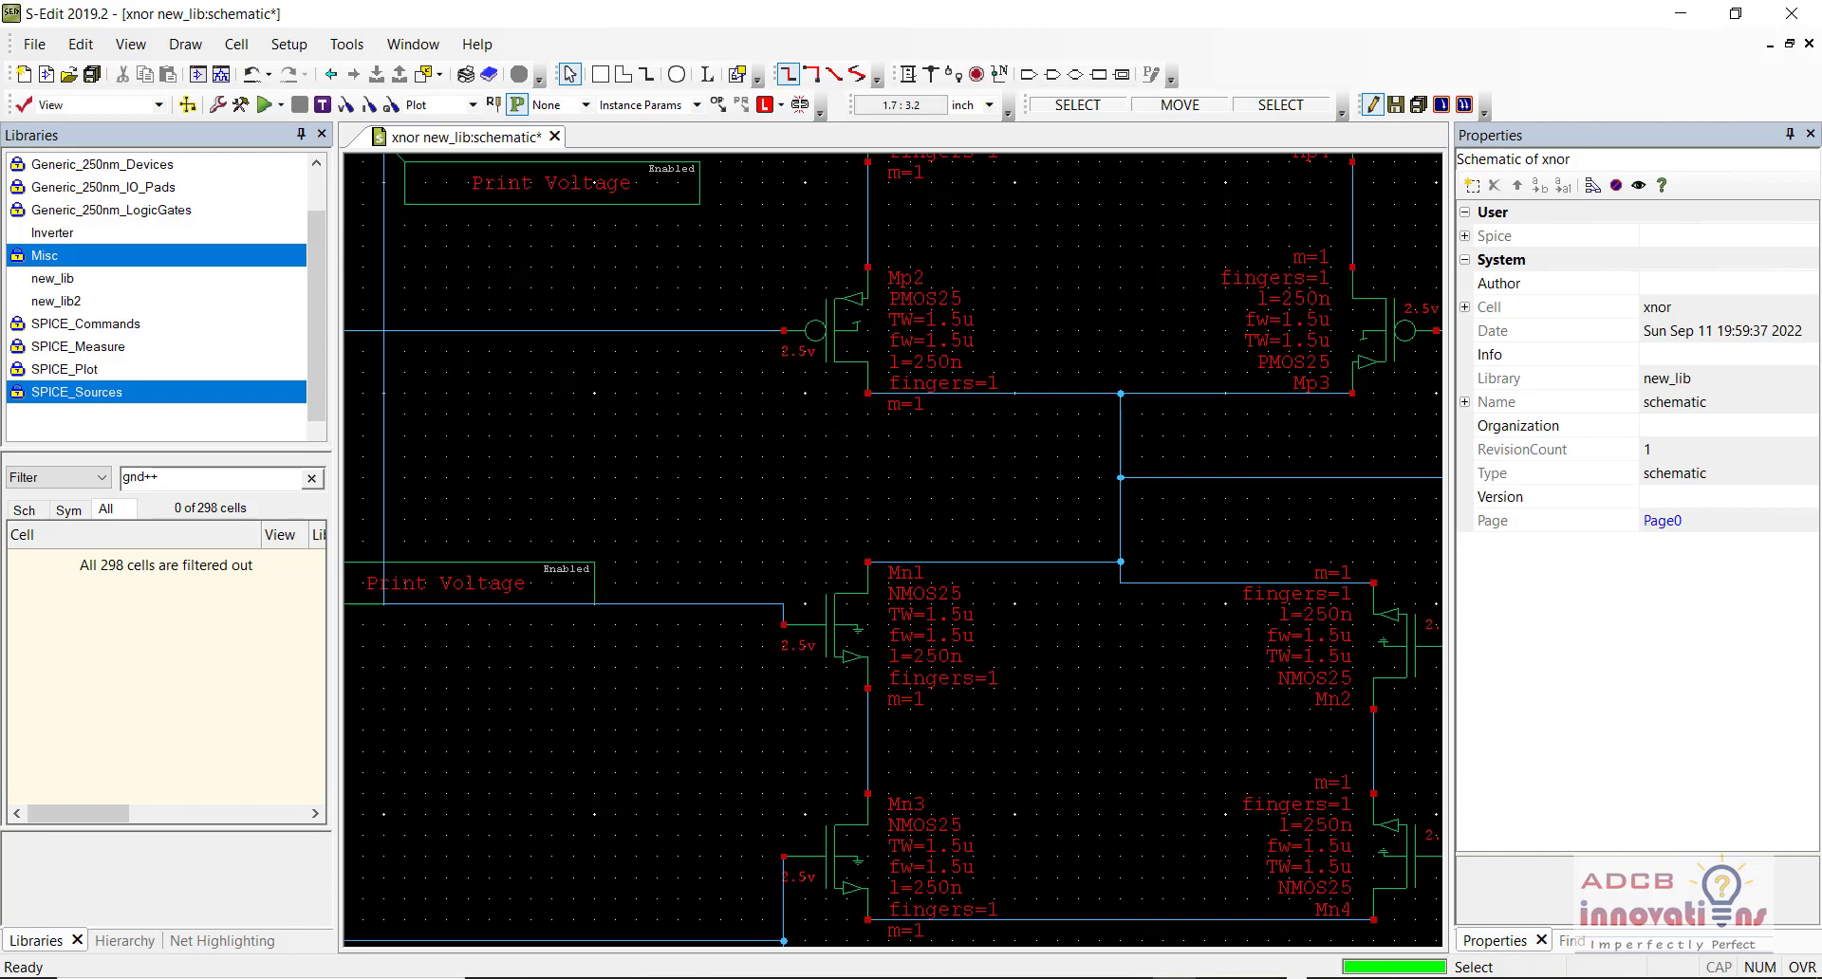
scroll(731, 536, up, 3)
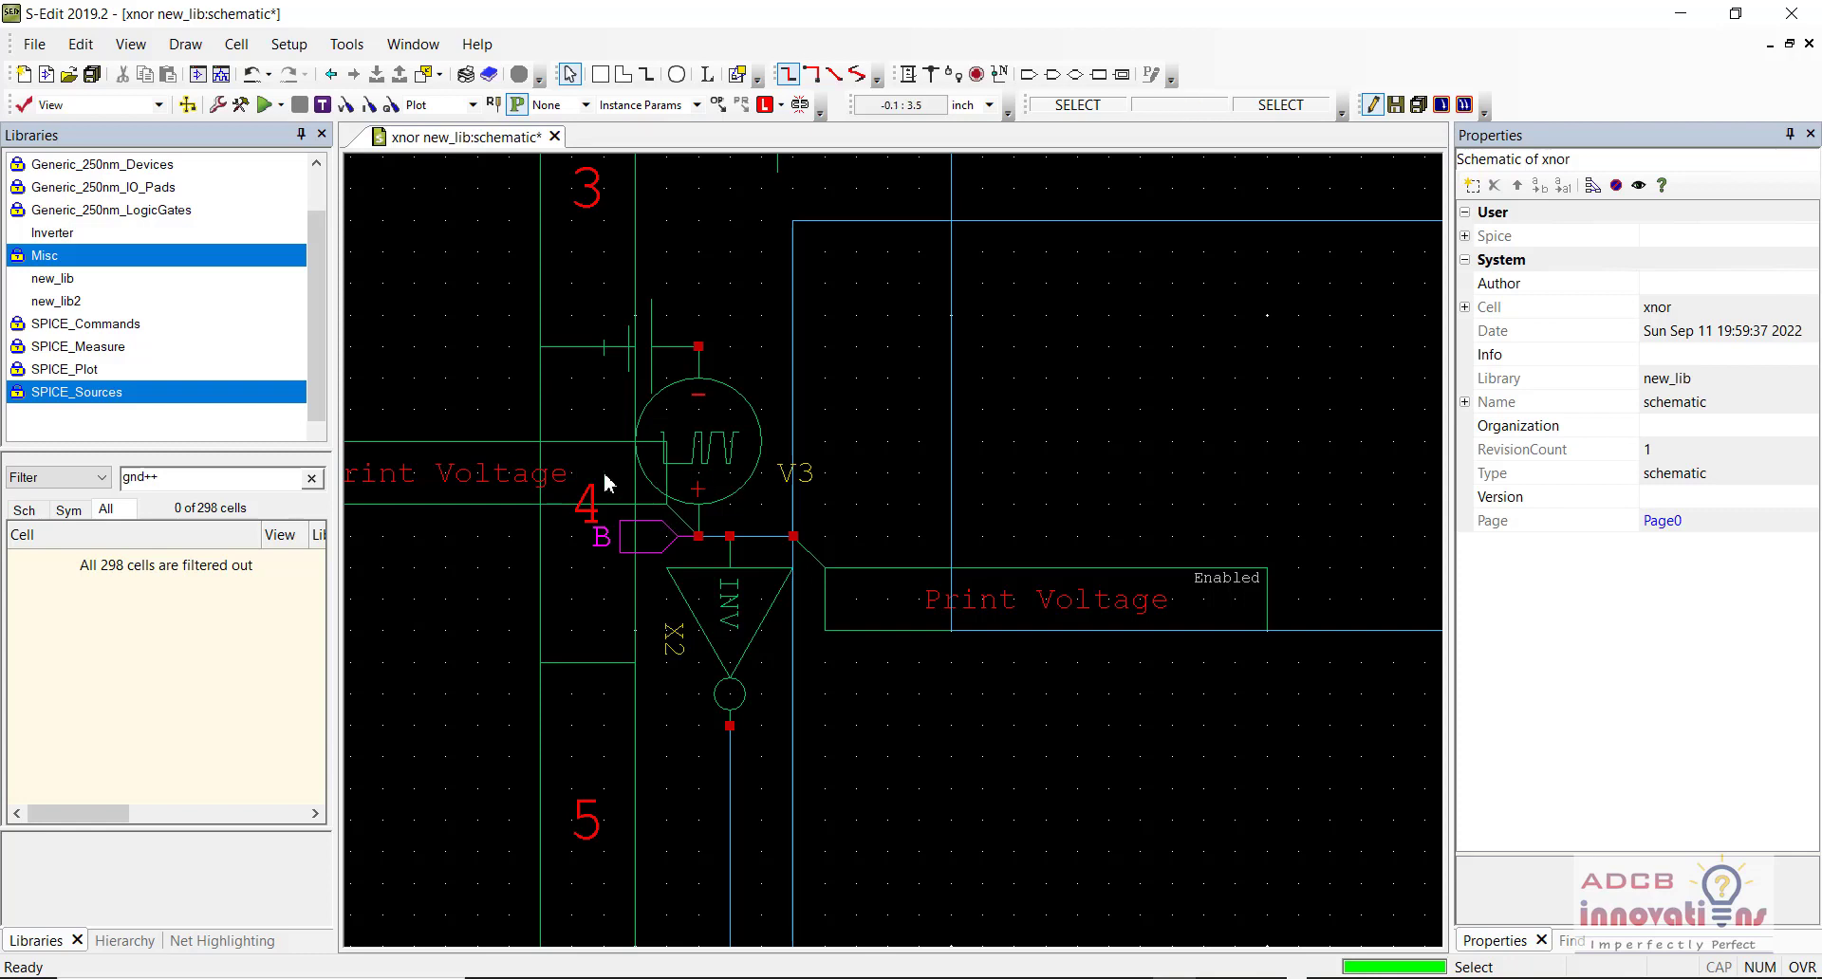
click(572, 482)
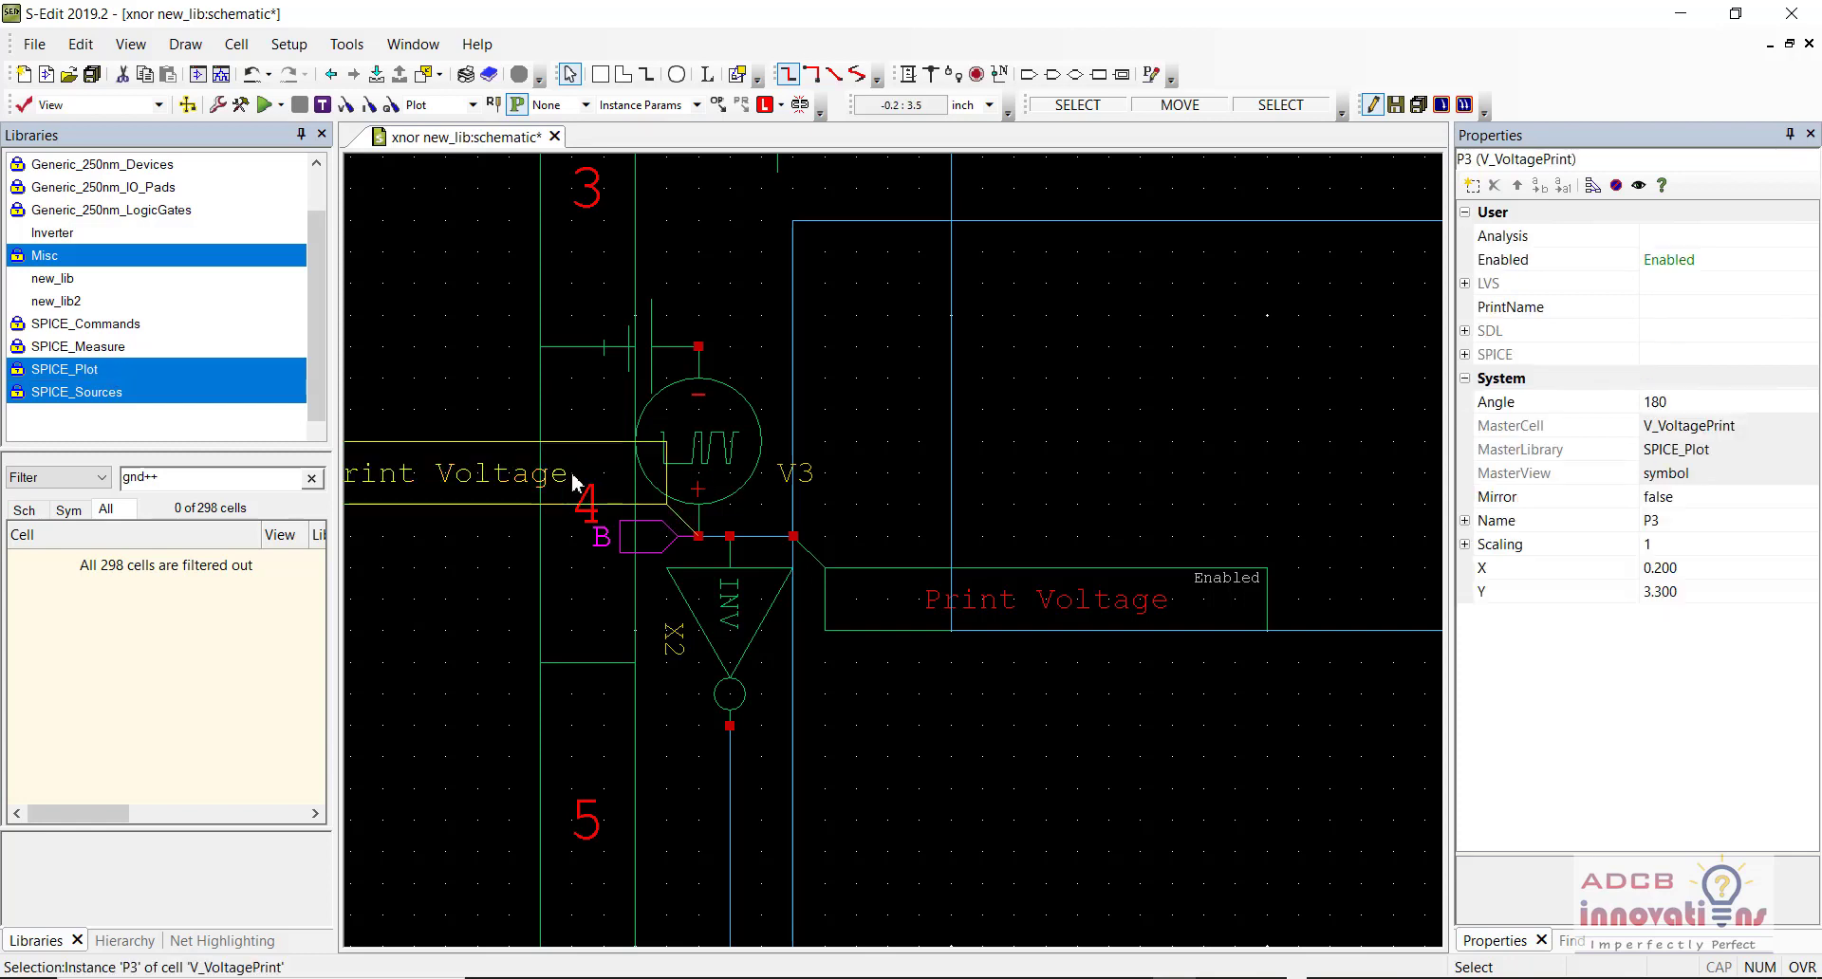
middle_drag(572, 482, 605, 482)
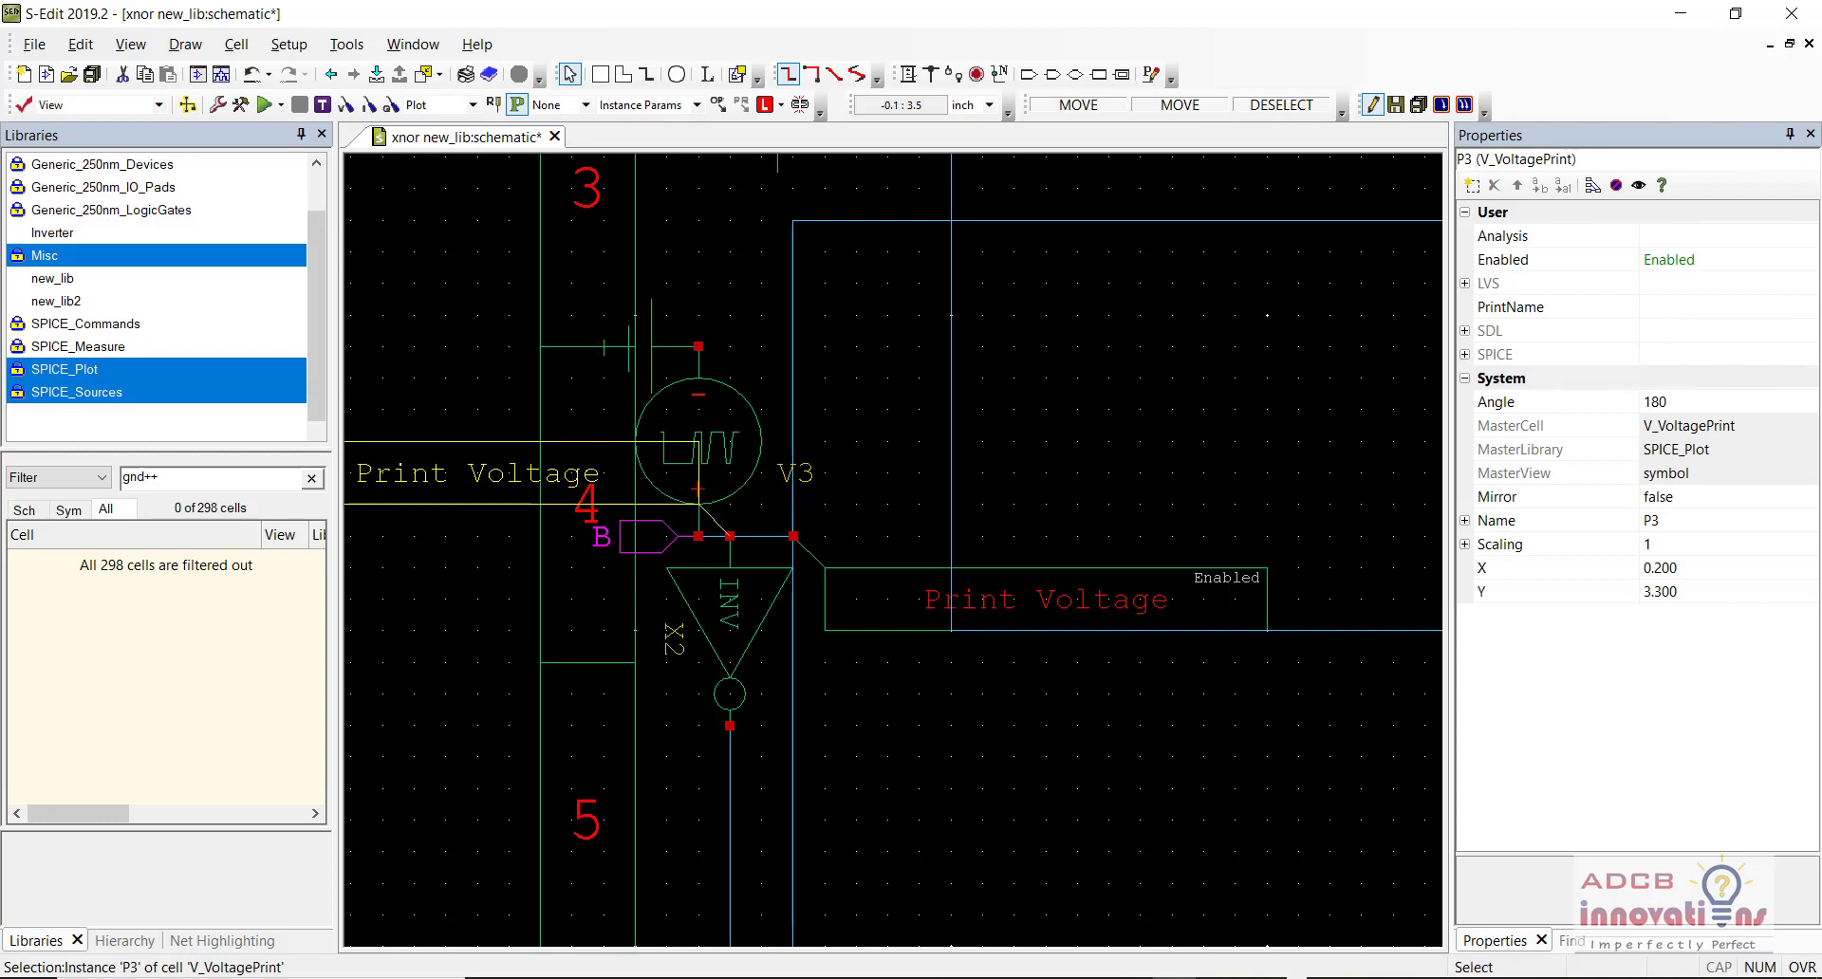
click(951, 755)
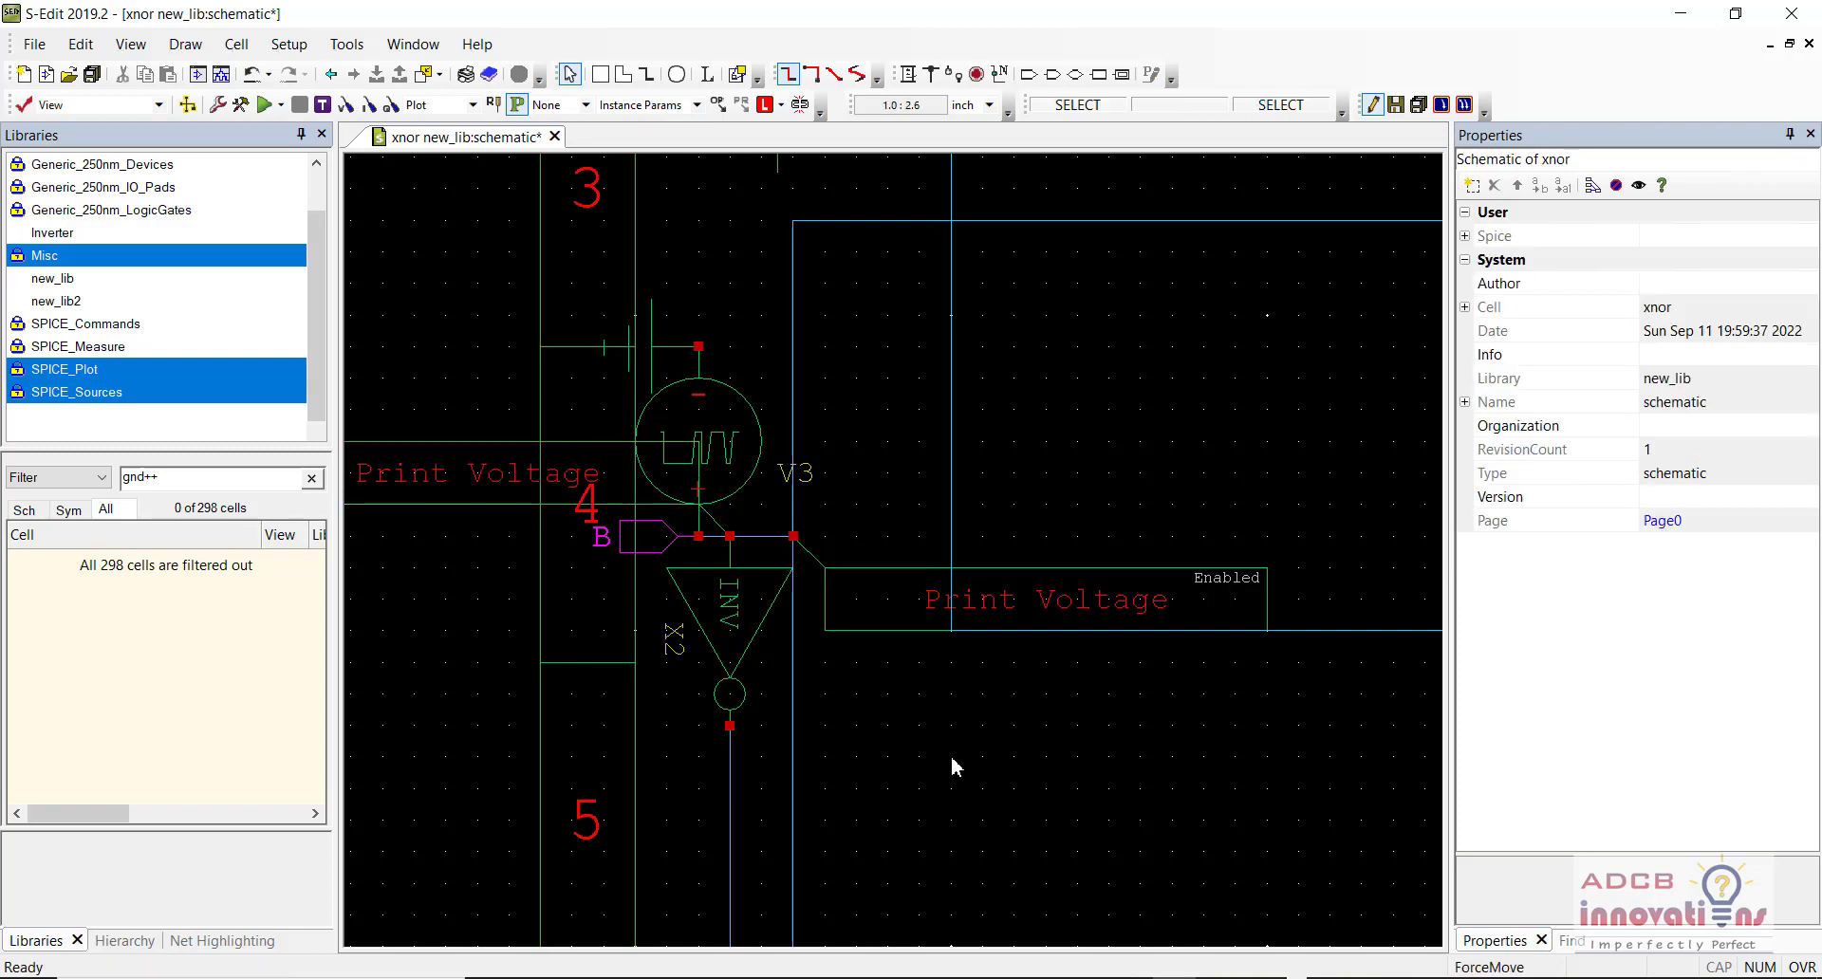
key(ctrl+s)
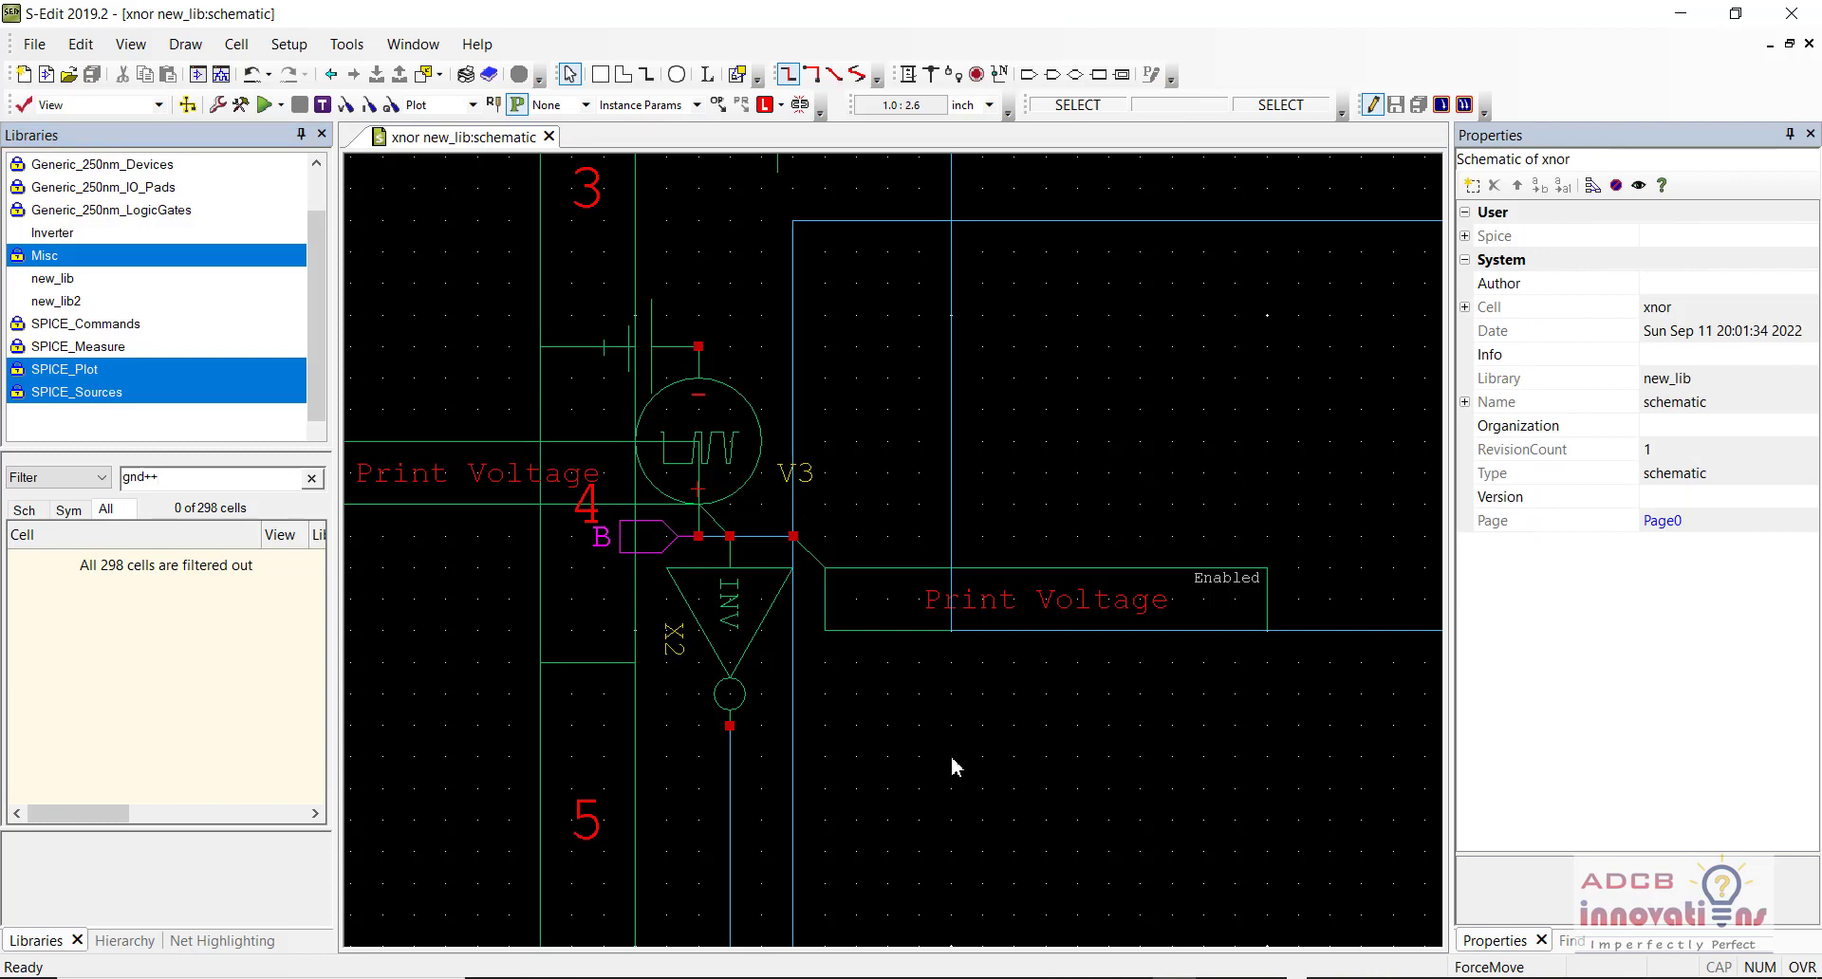
Step: Rotate the Print Voltage probe P3 at port B to angle 0, place it at X 0.200 and save the schematic
scroll(950, 756, up, 2)
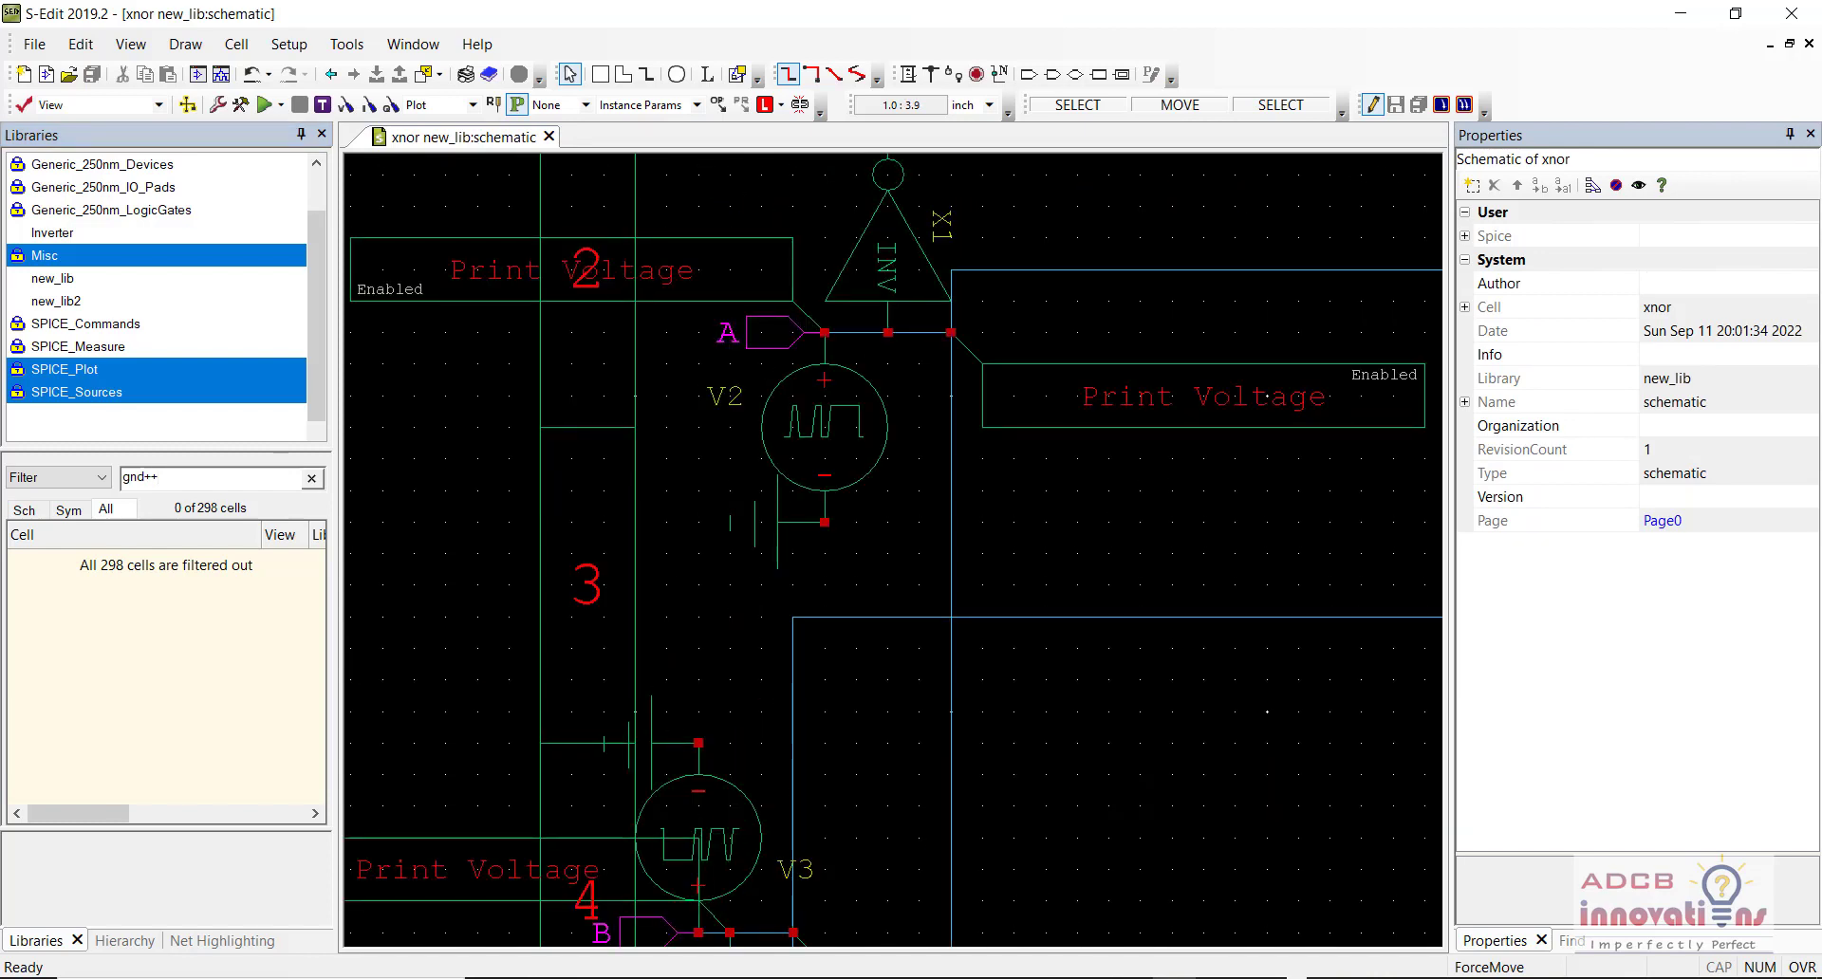
scroll(893, 550, down, 1)
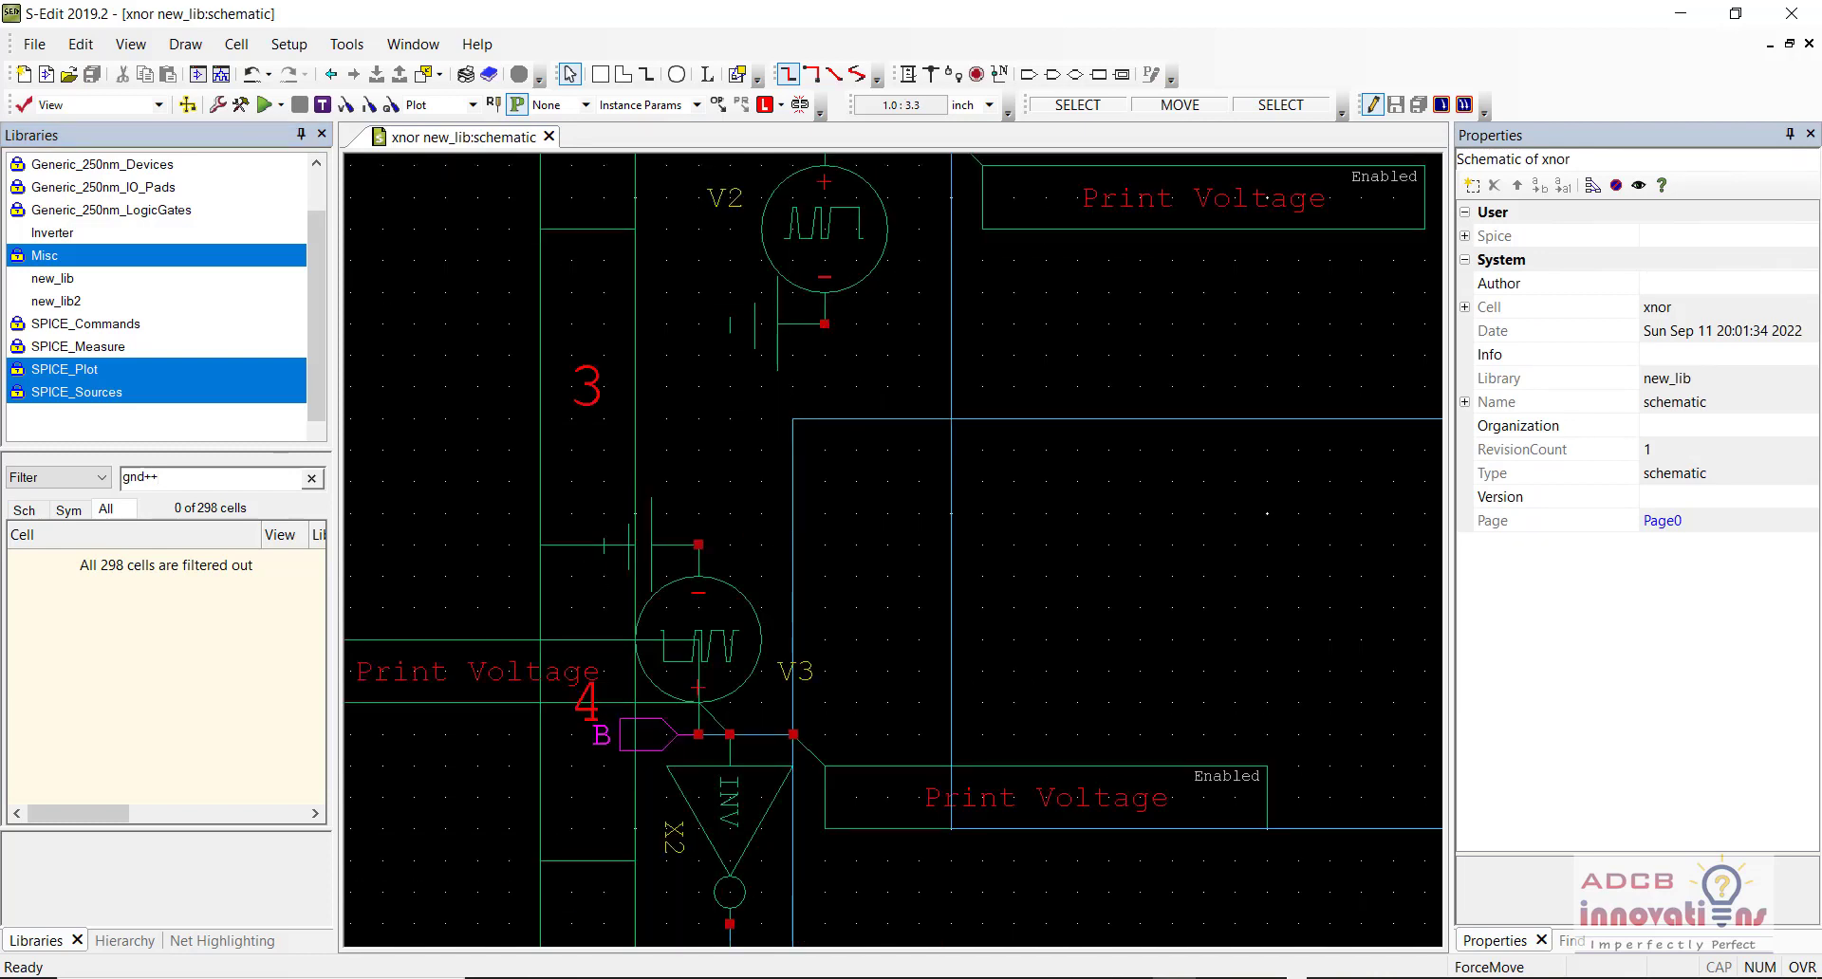
click(574, 679)
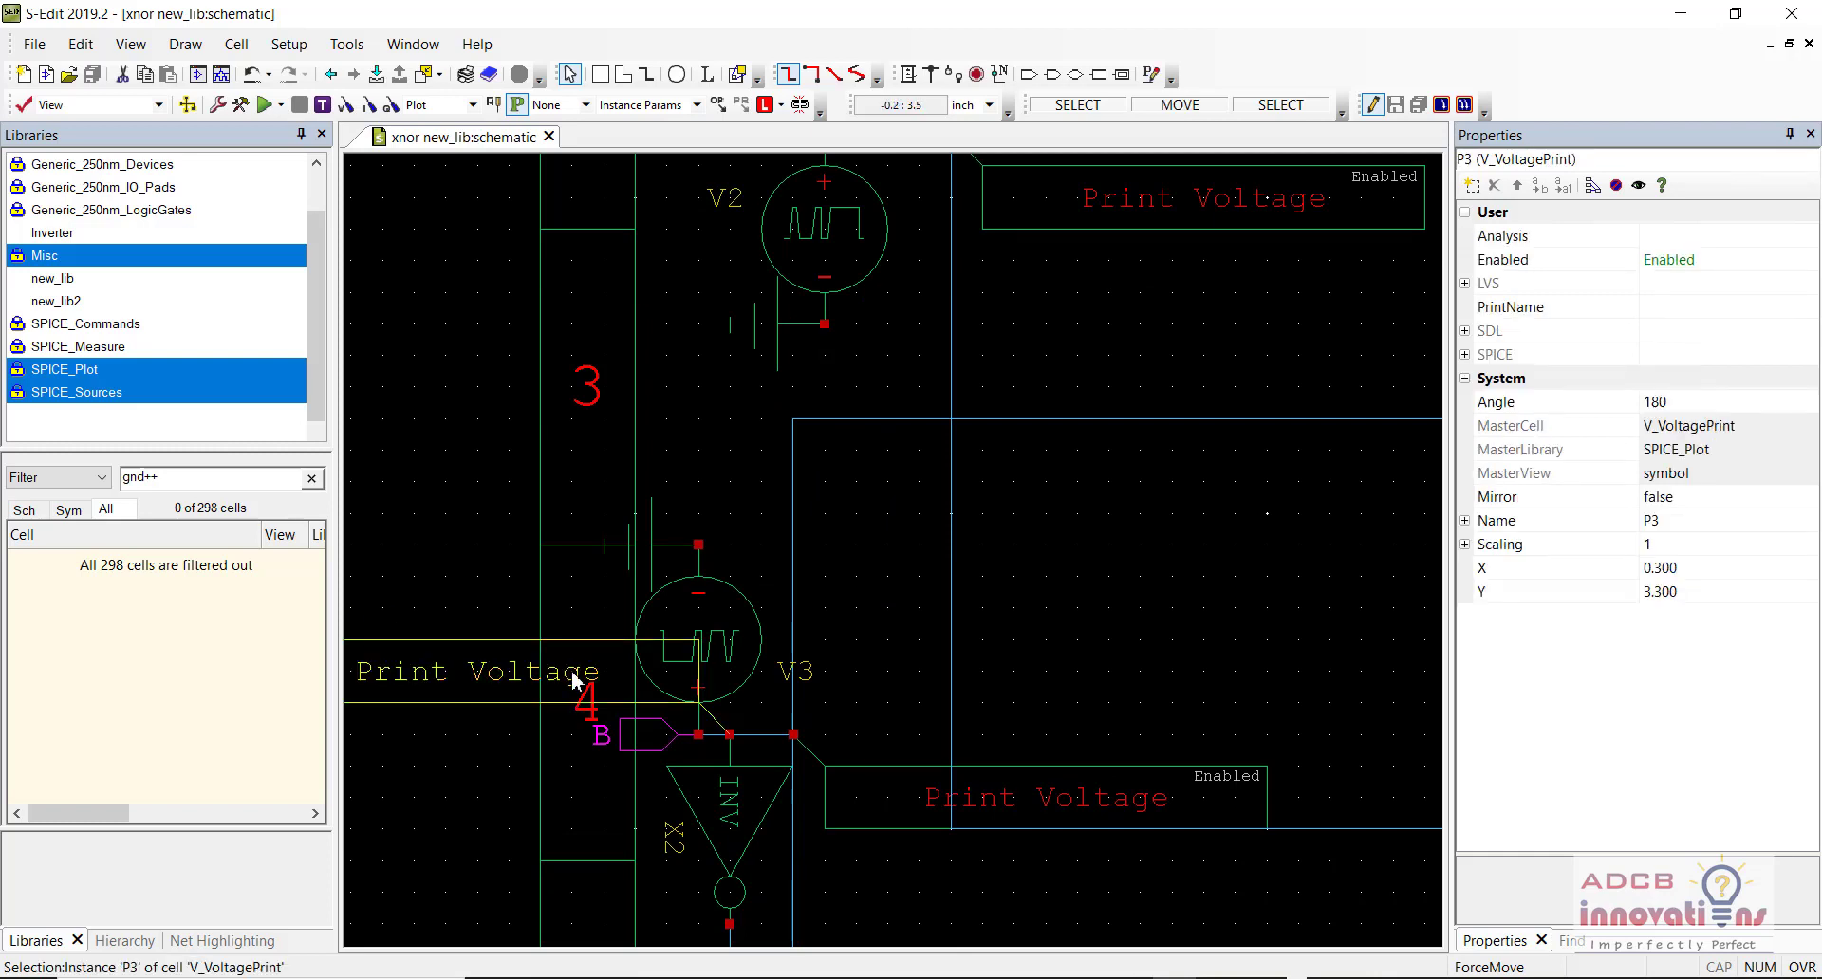
key(r)
key(r)
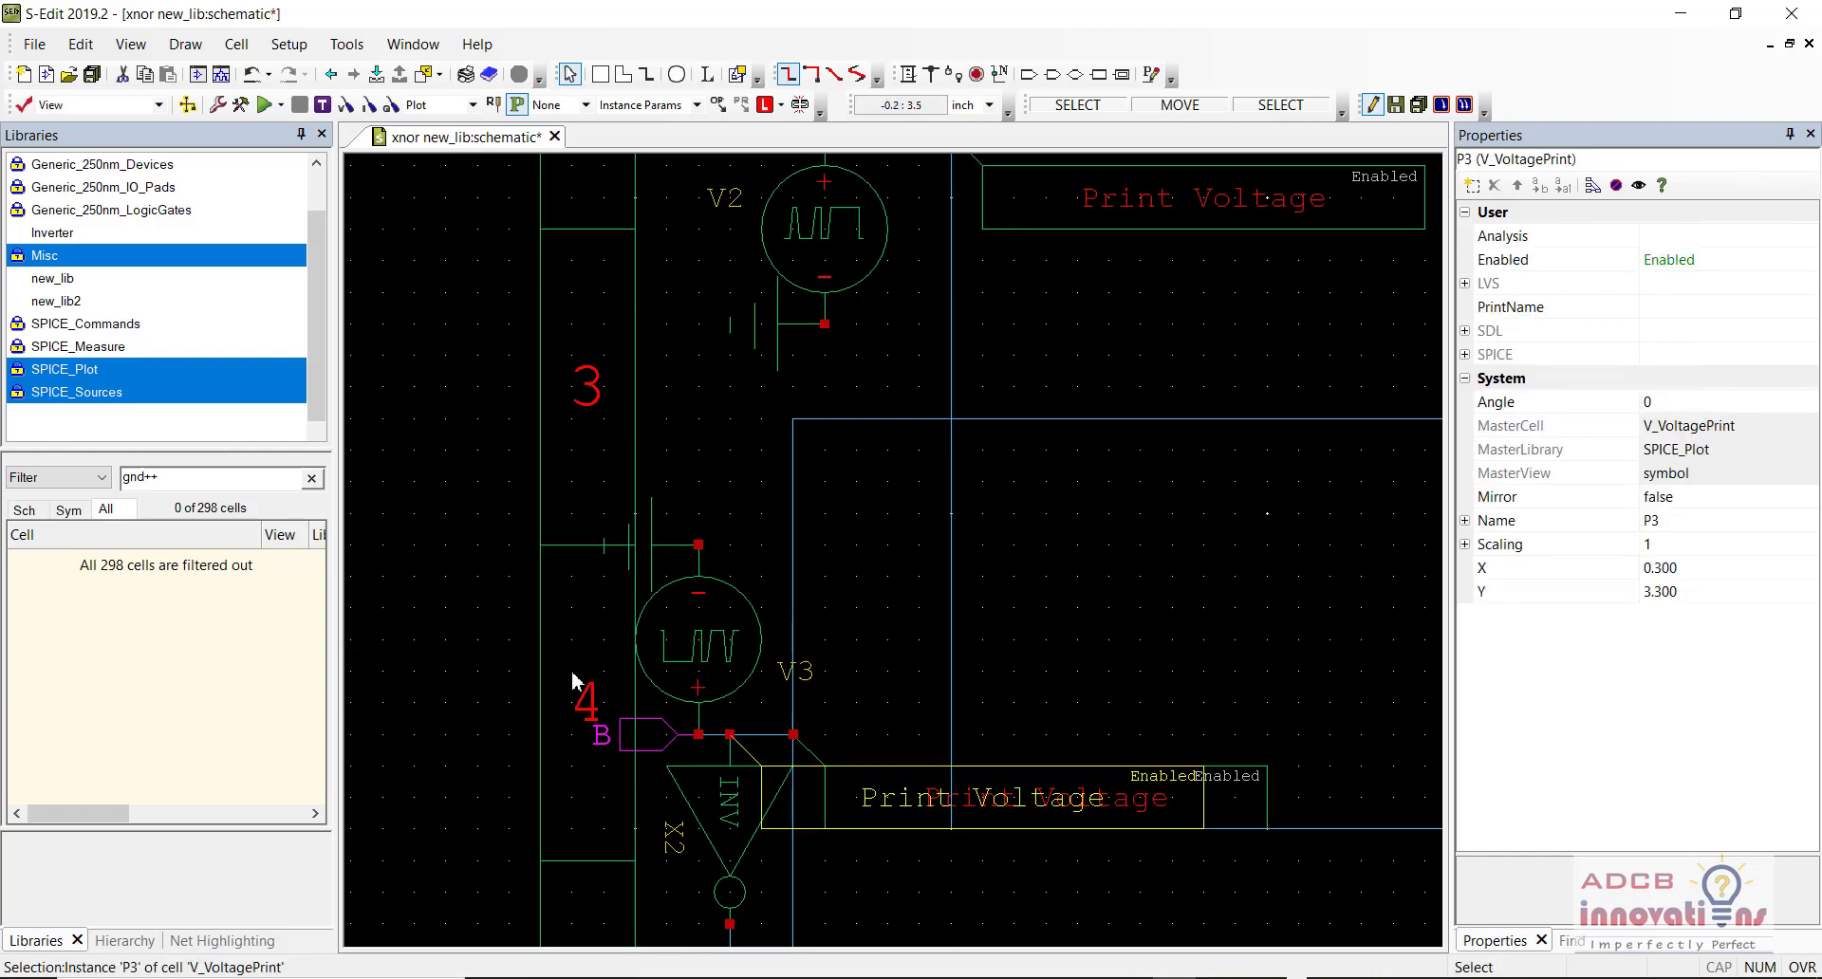
key(r)
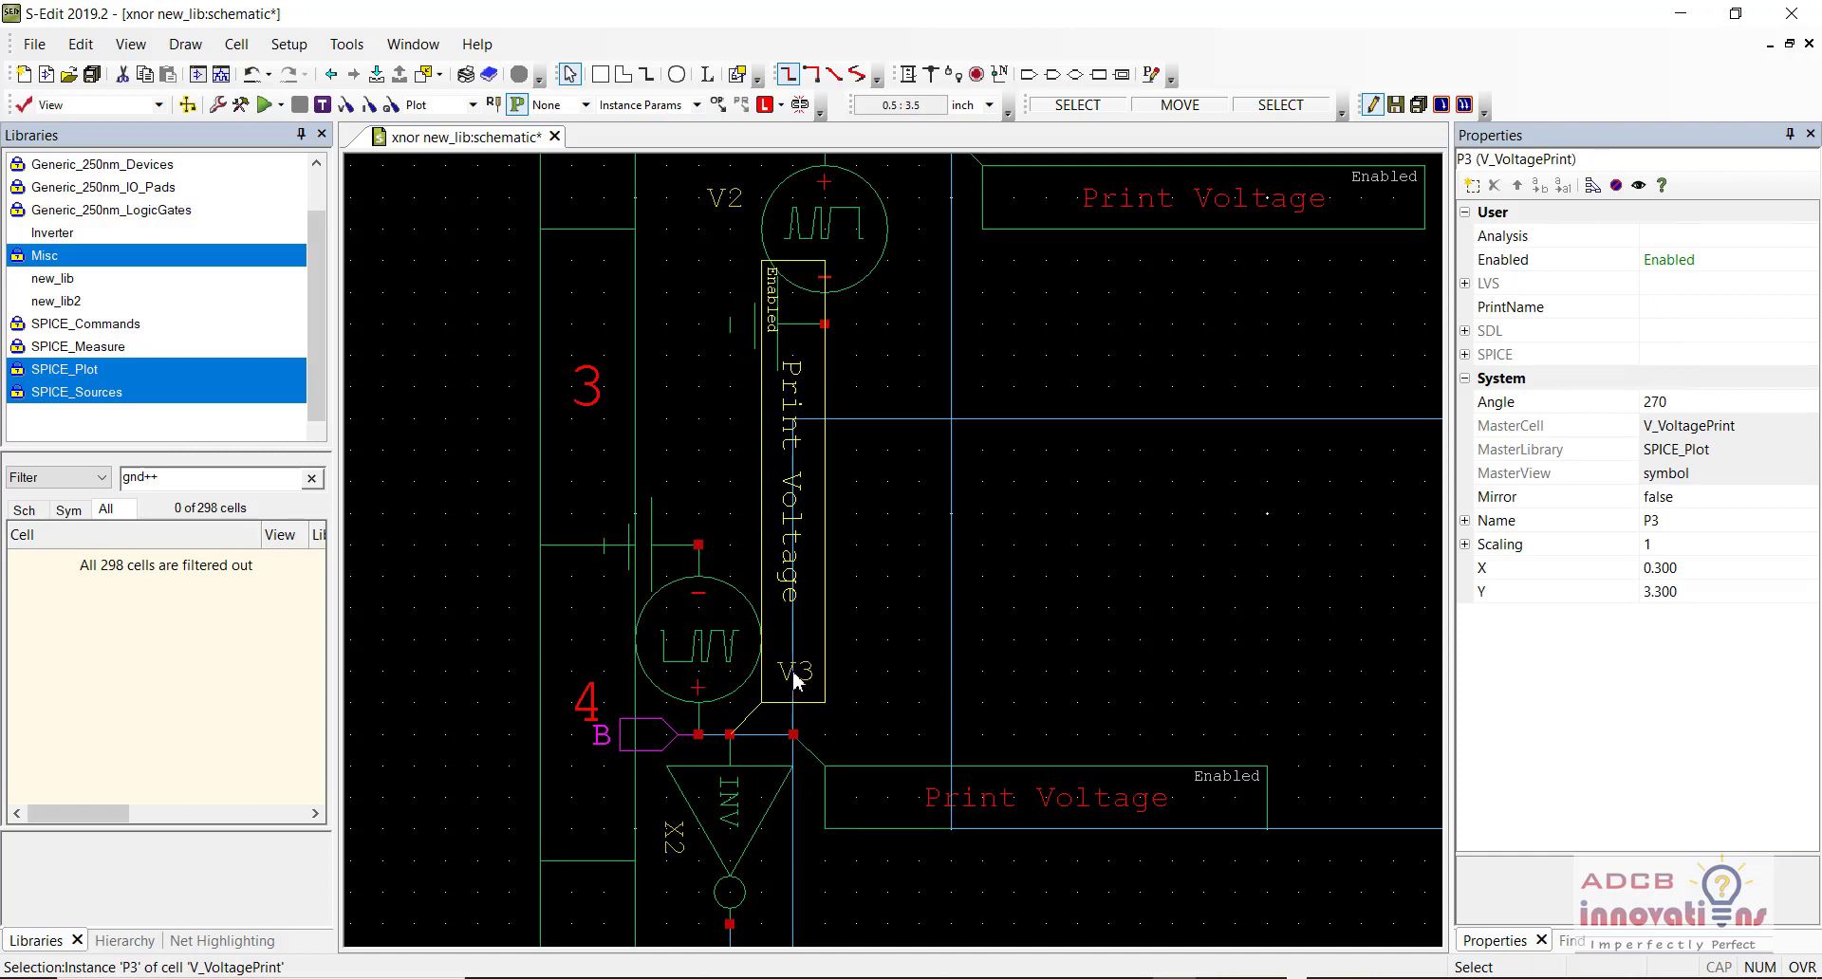
mouse_move(793, 670)
alt+mouse_down()
mouse_move(729, 670)
mouse_move(762, 676)
alt+mouse_up()
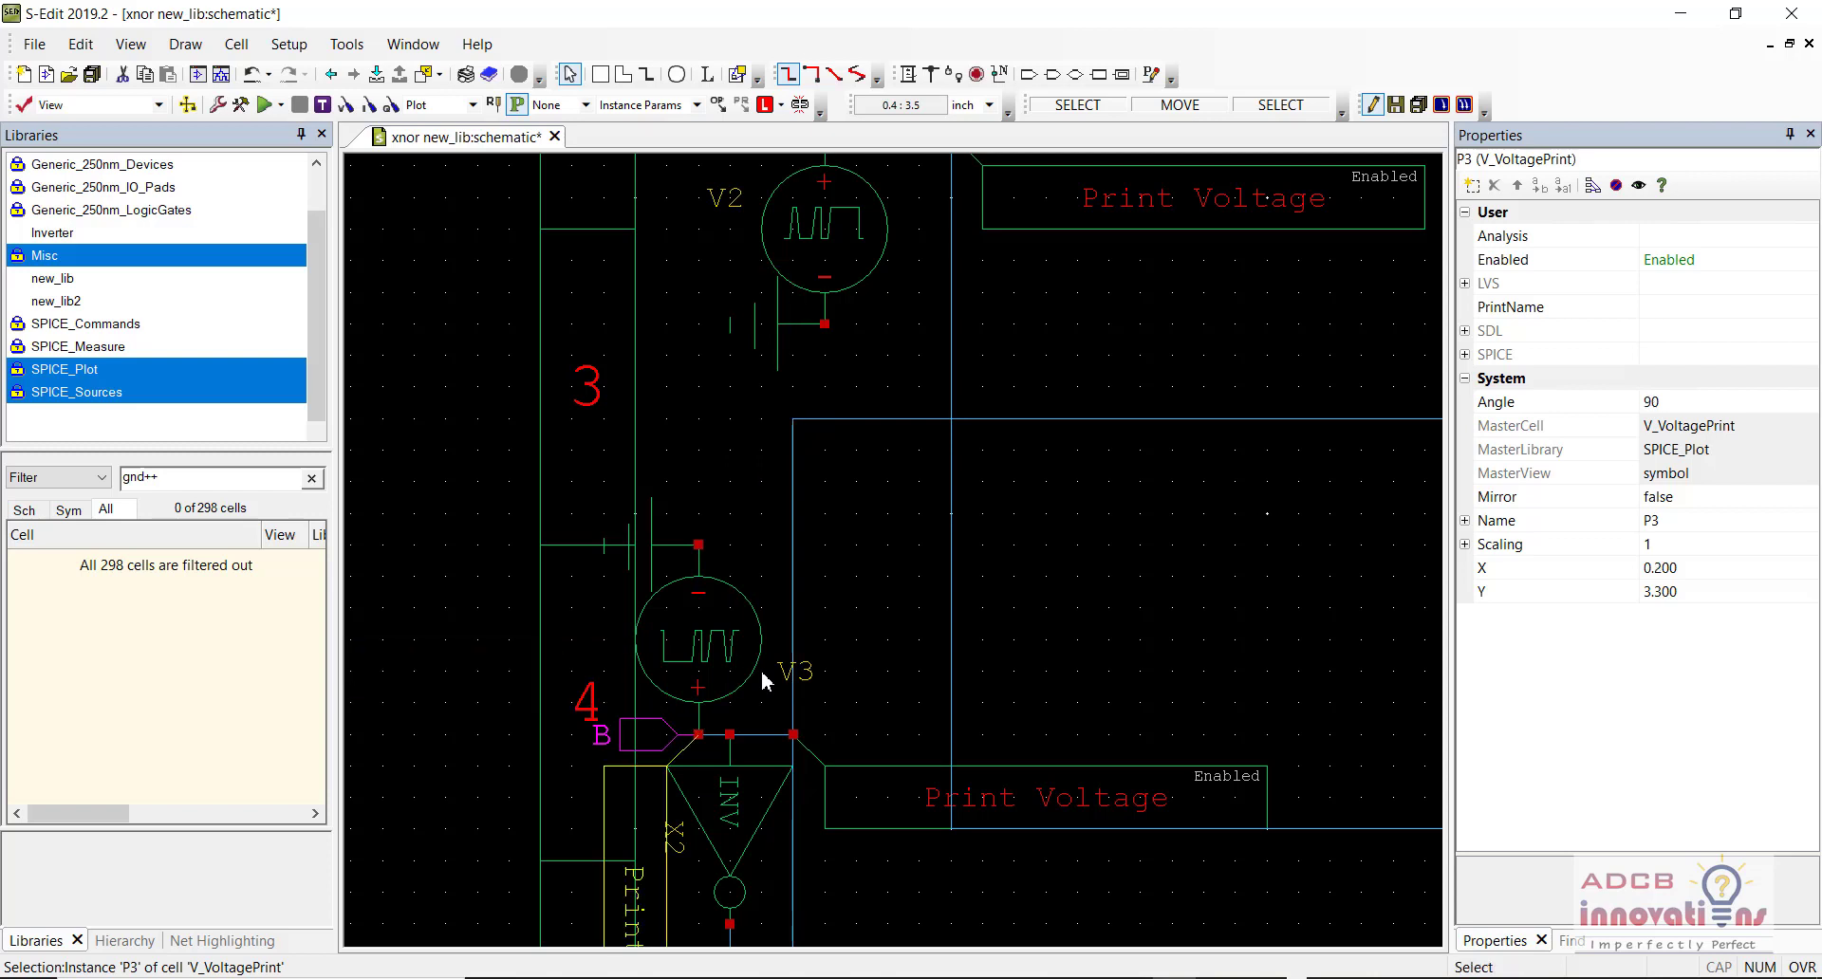
key(r)
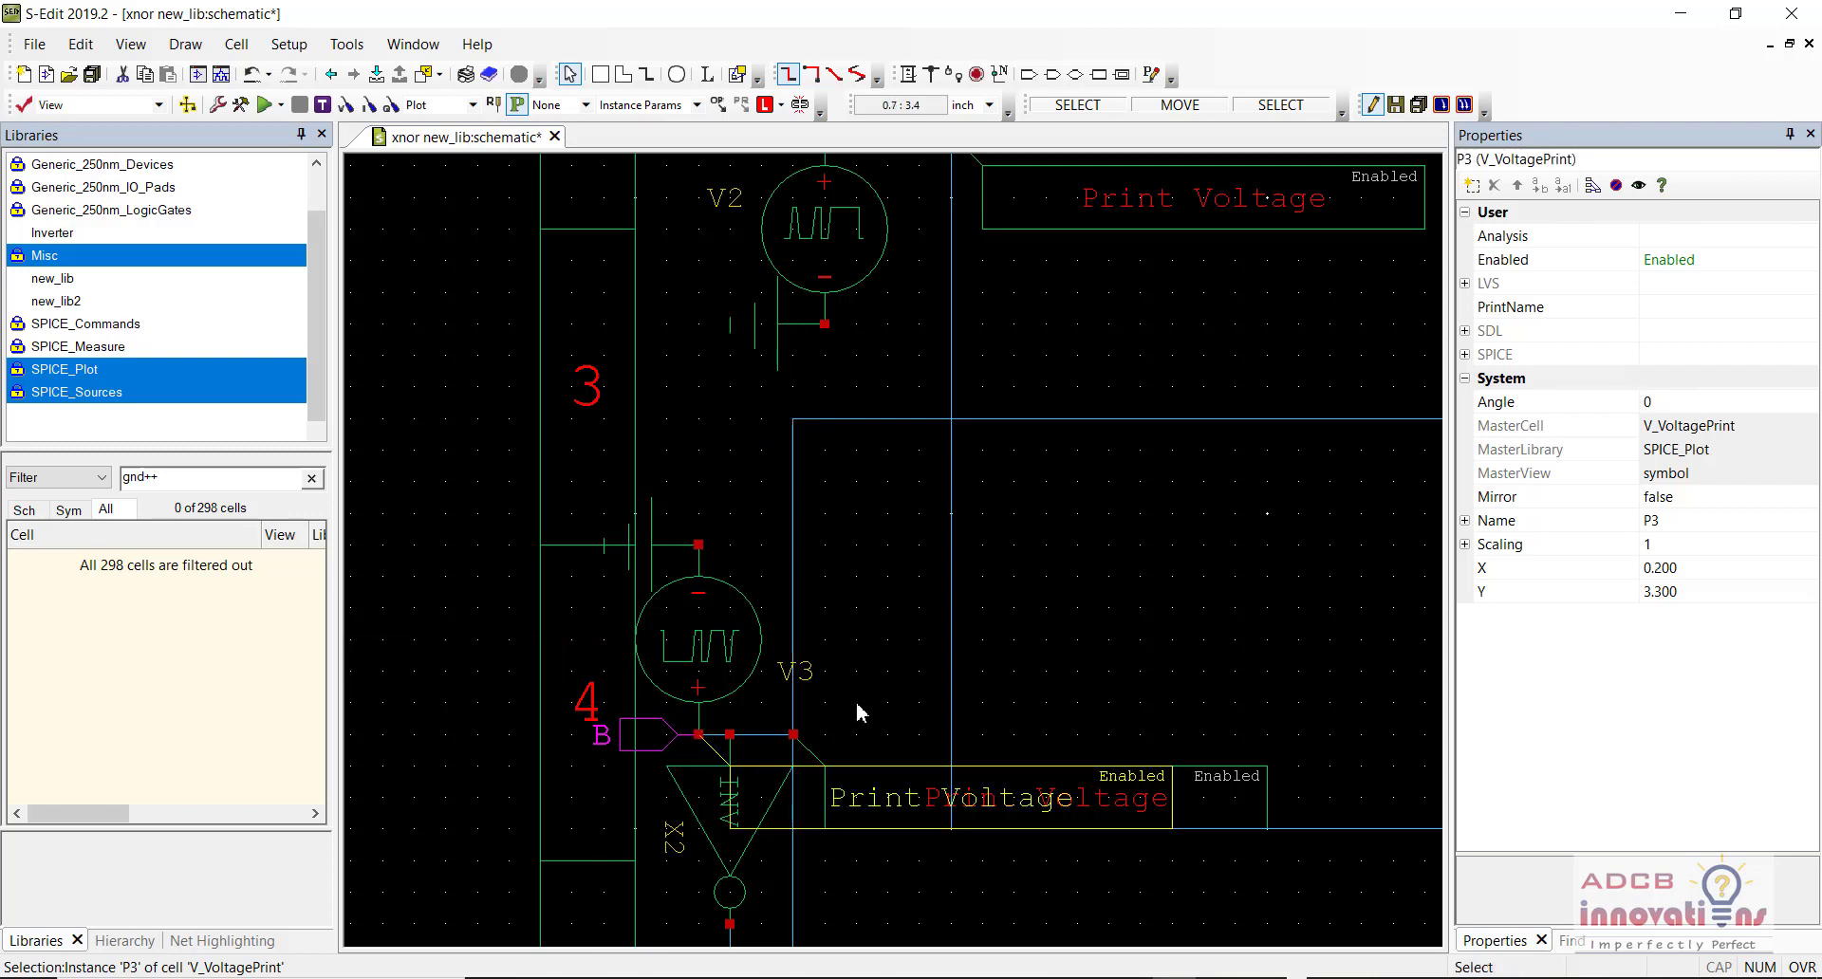
click(413, 448)
key(ctrl+s)
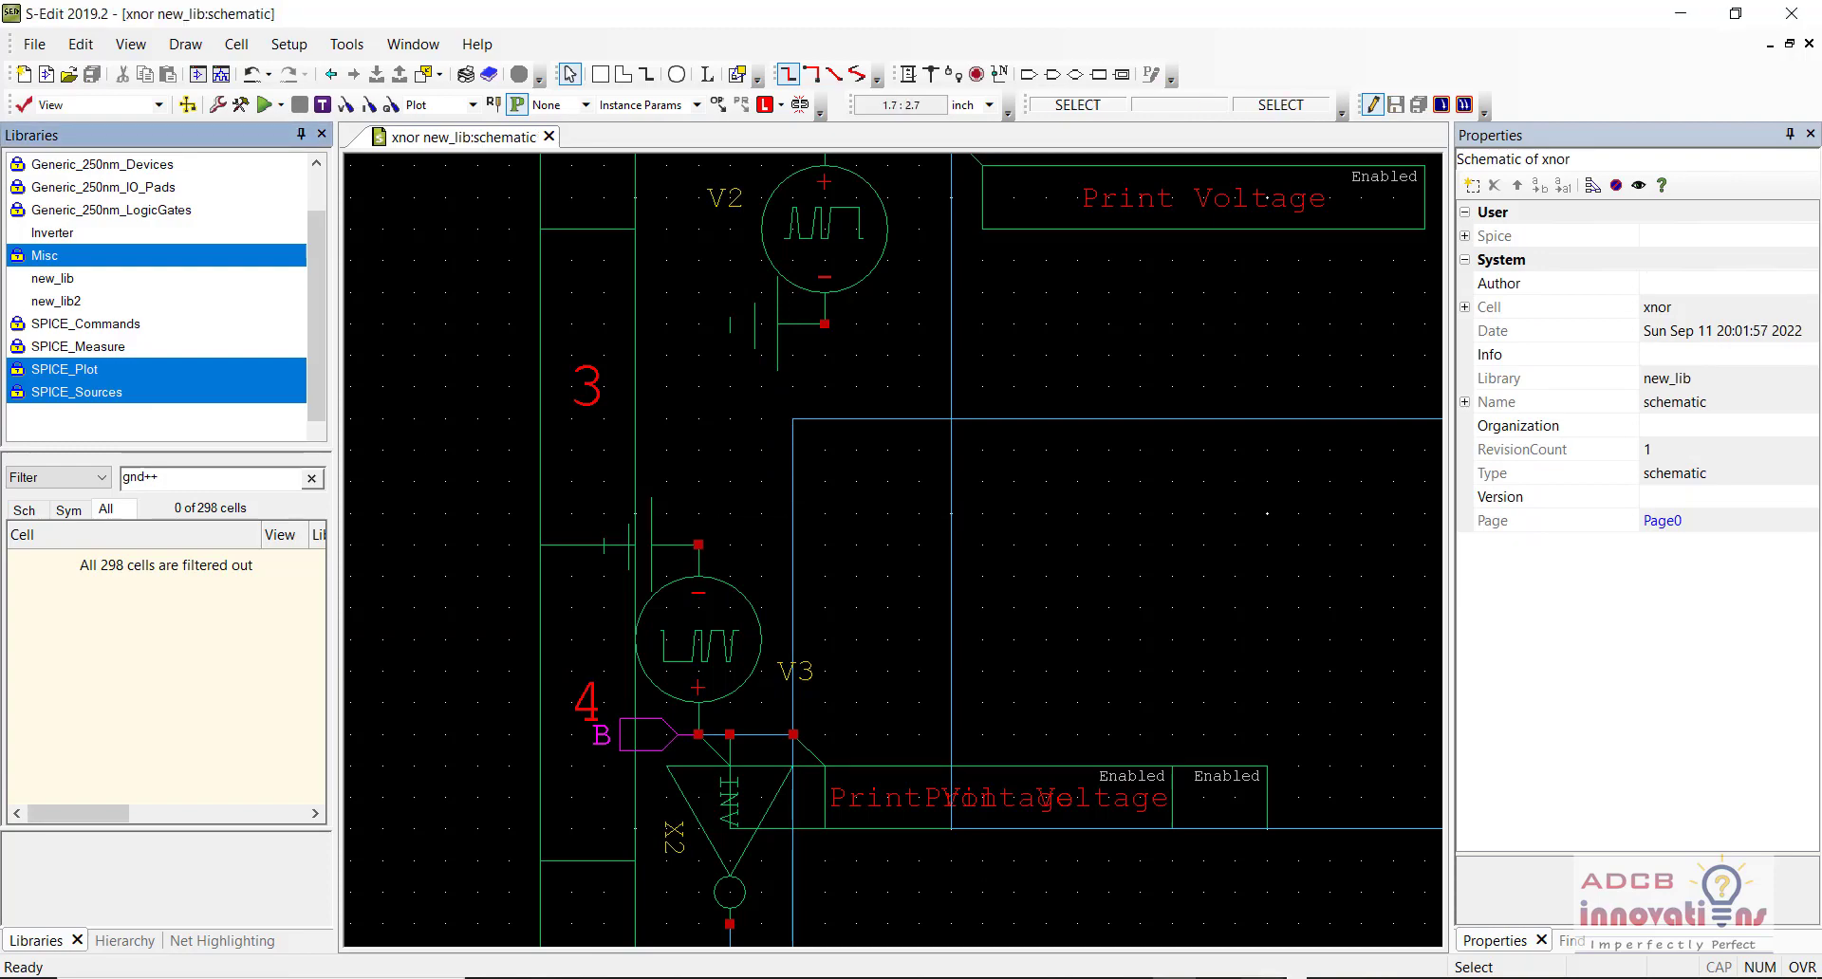
Step: Close the earlier xnor waveform window and run the simulation again from the S-Edit schematic
key(alt+Tab)
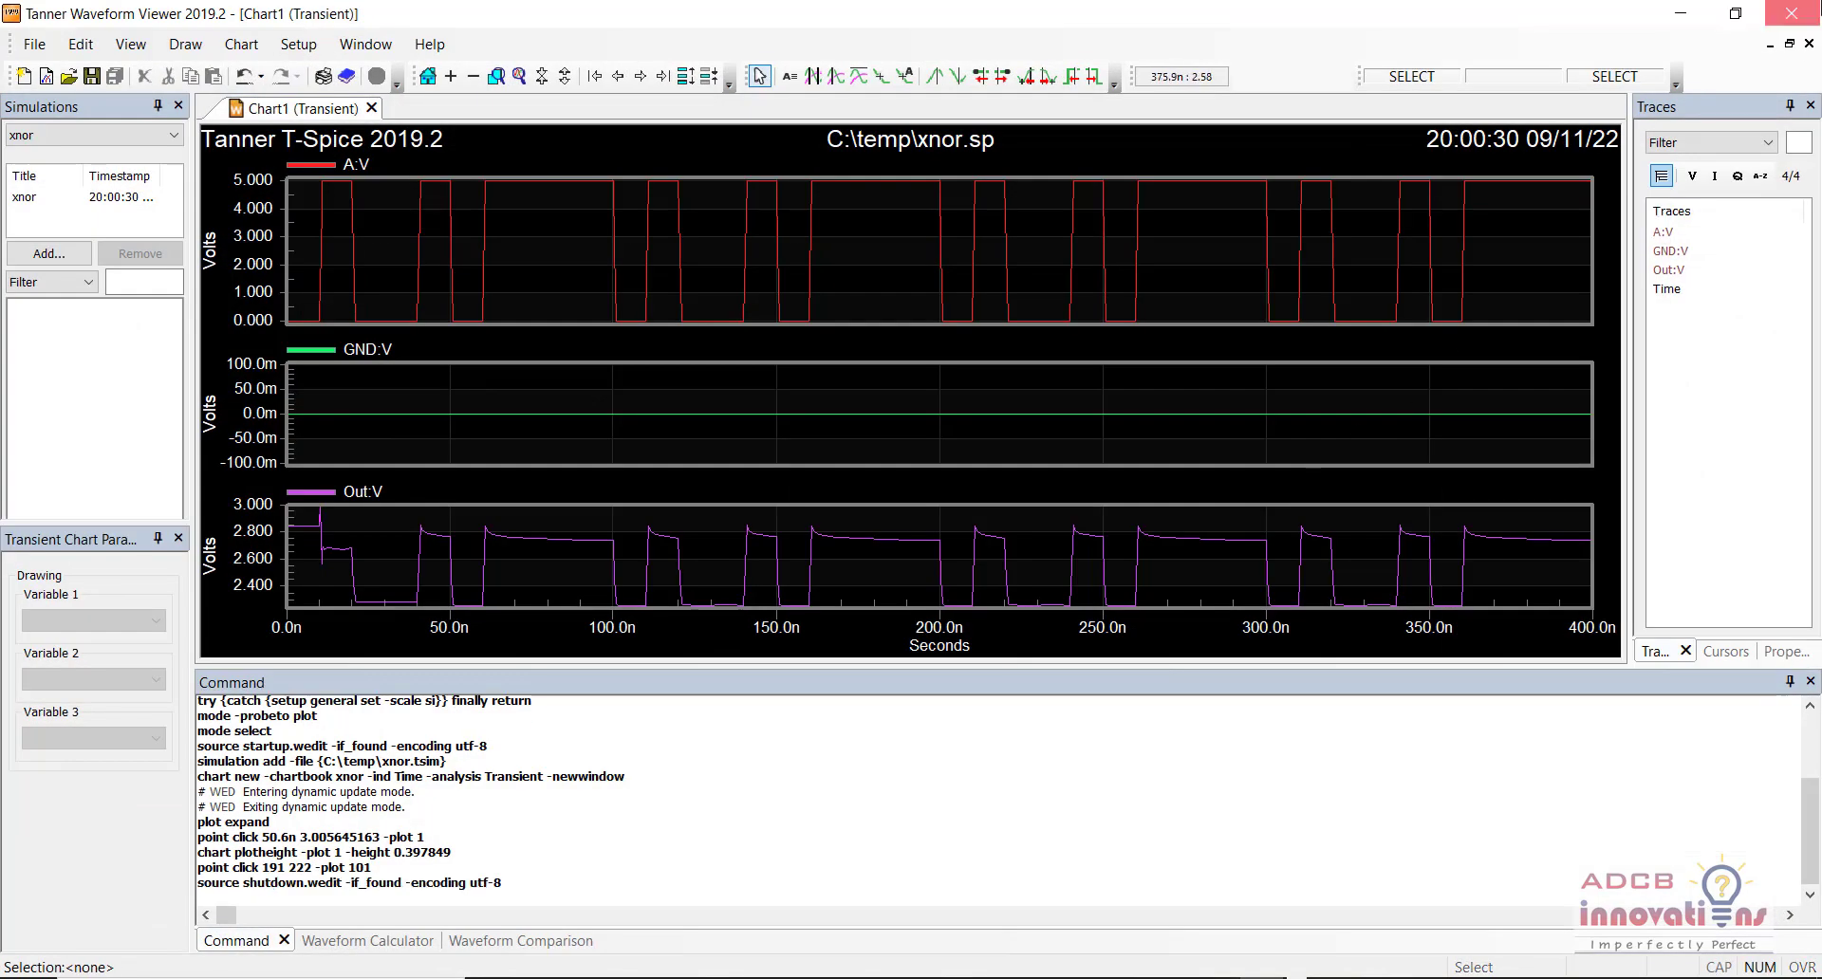
key(alt+Tab)
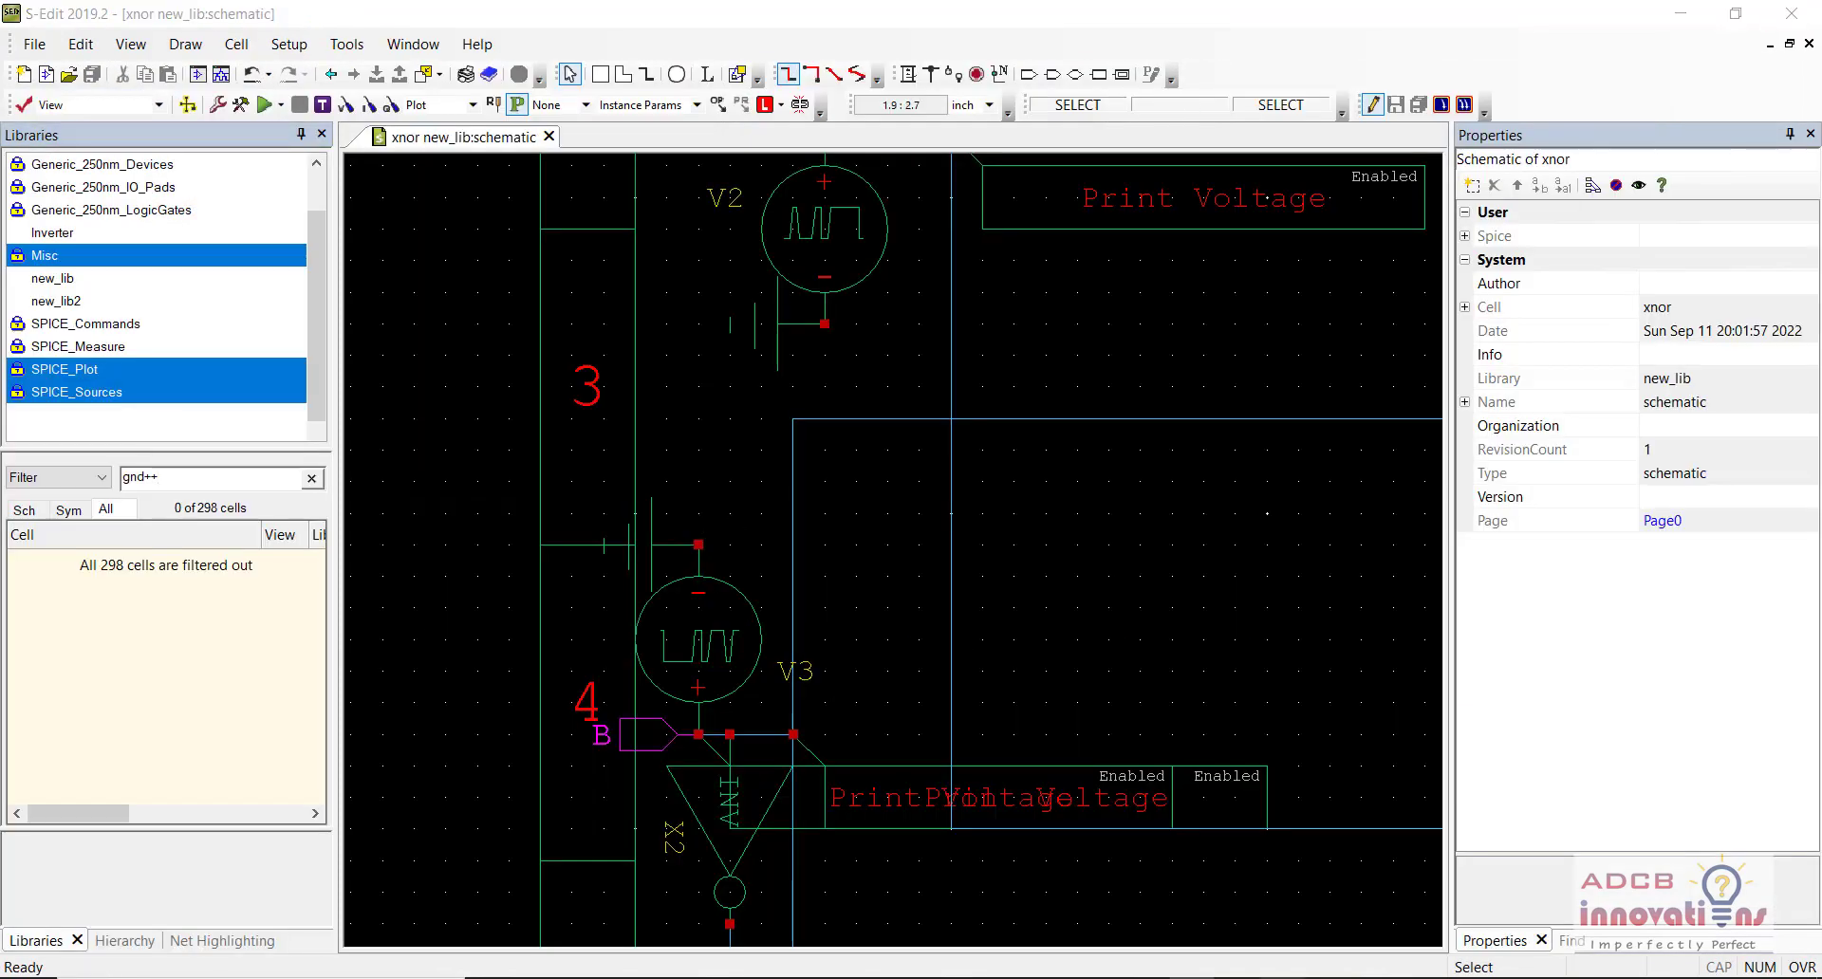
key(alt+Tab)
key(alt+Tab)
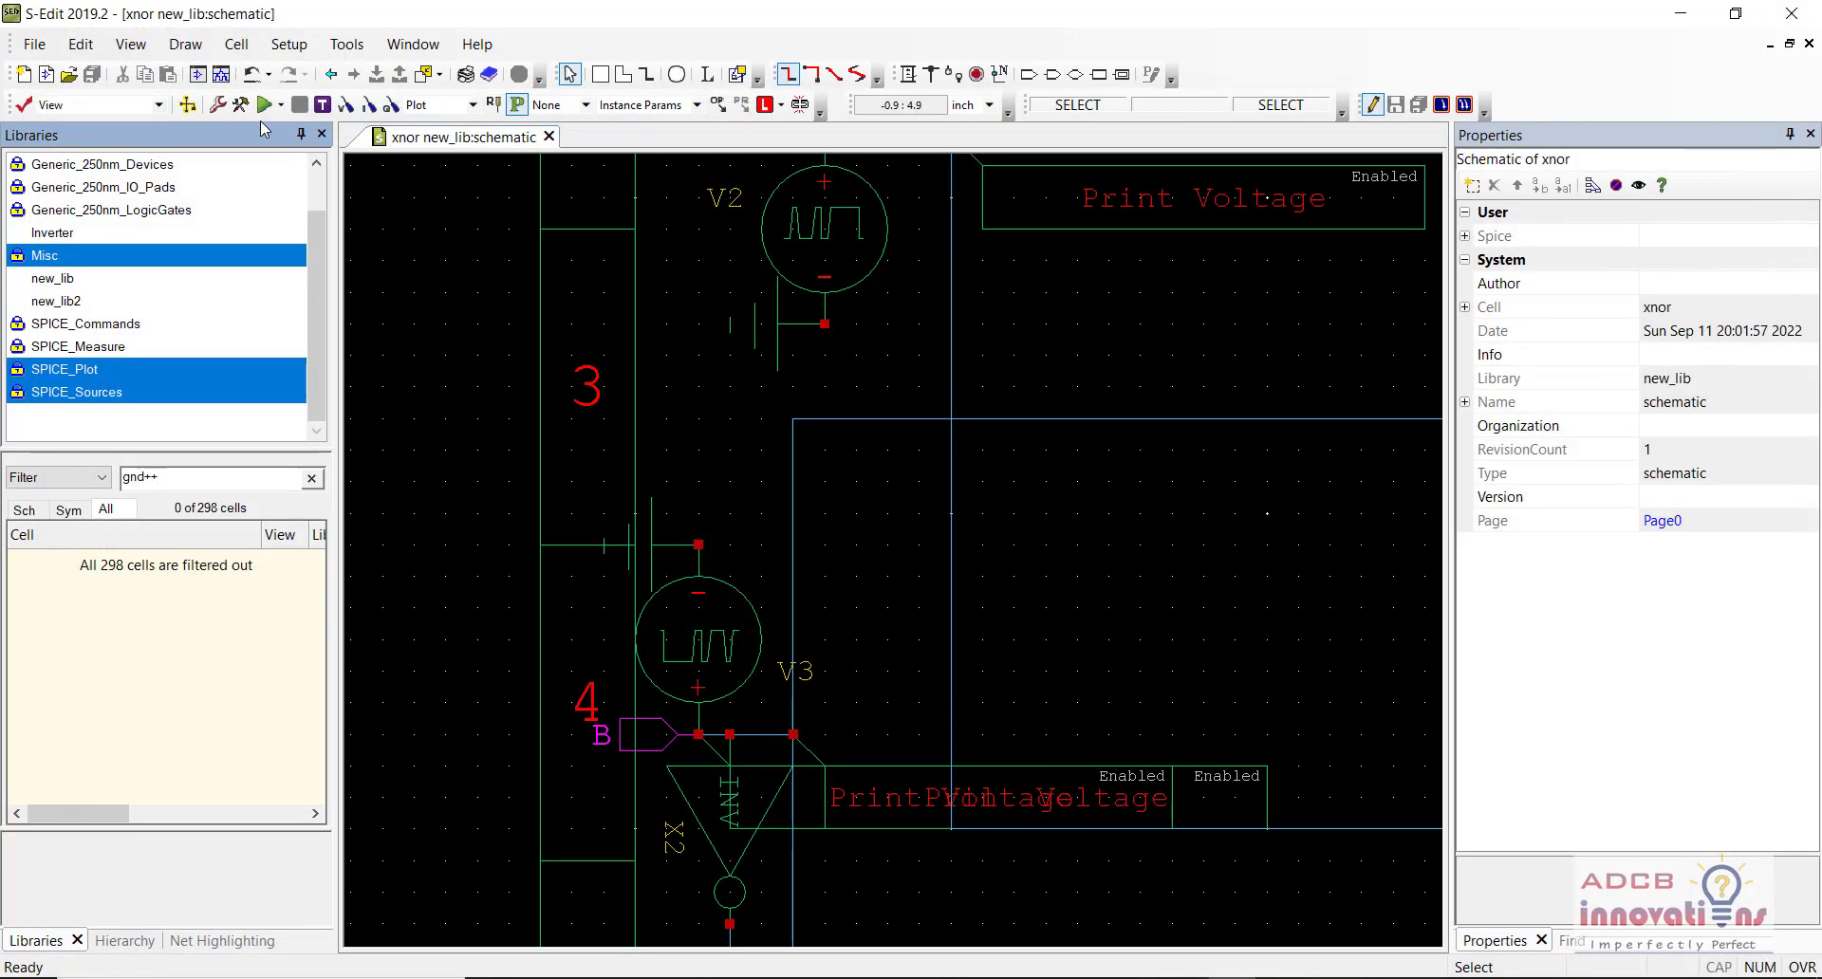
click(265, 104)
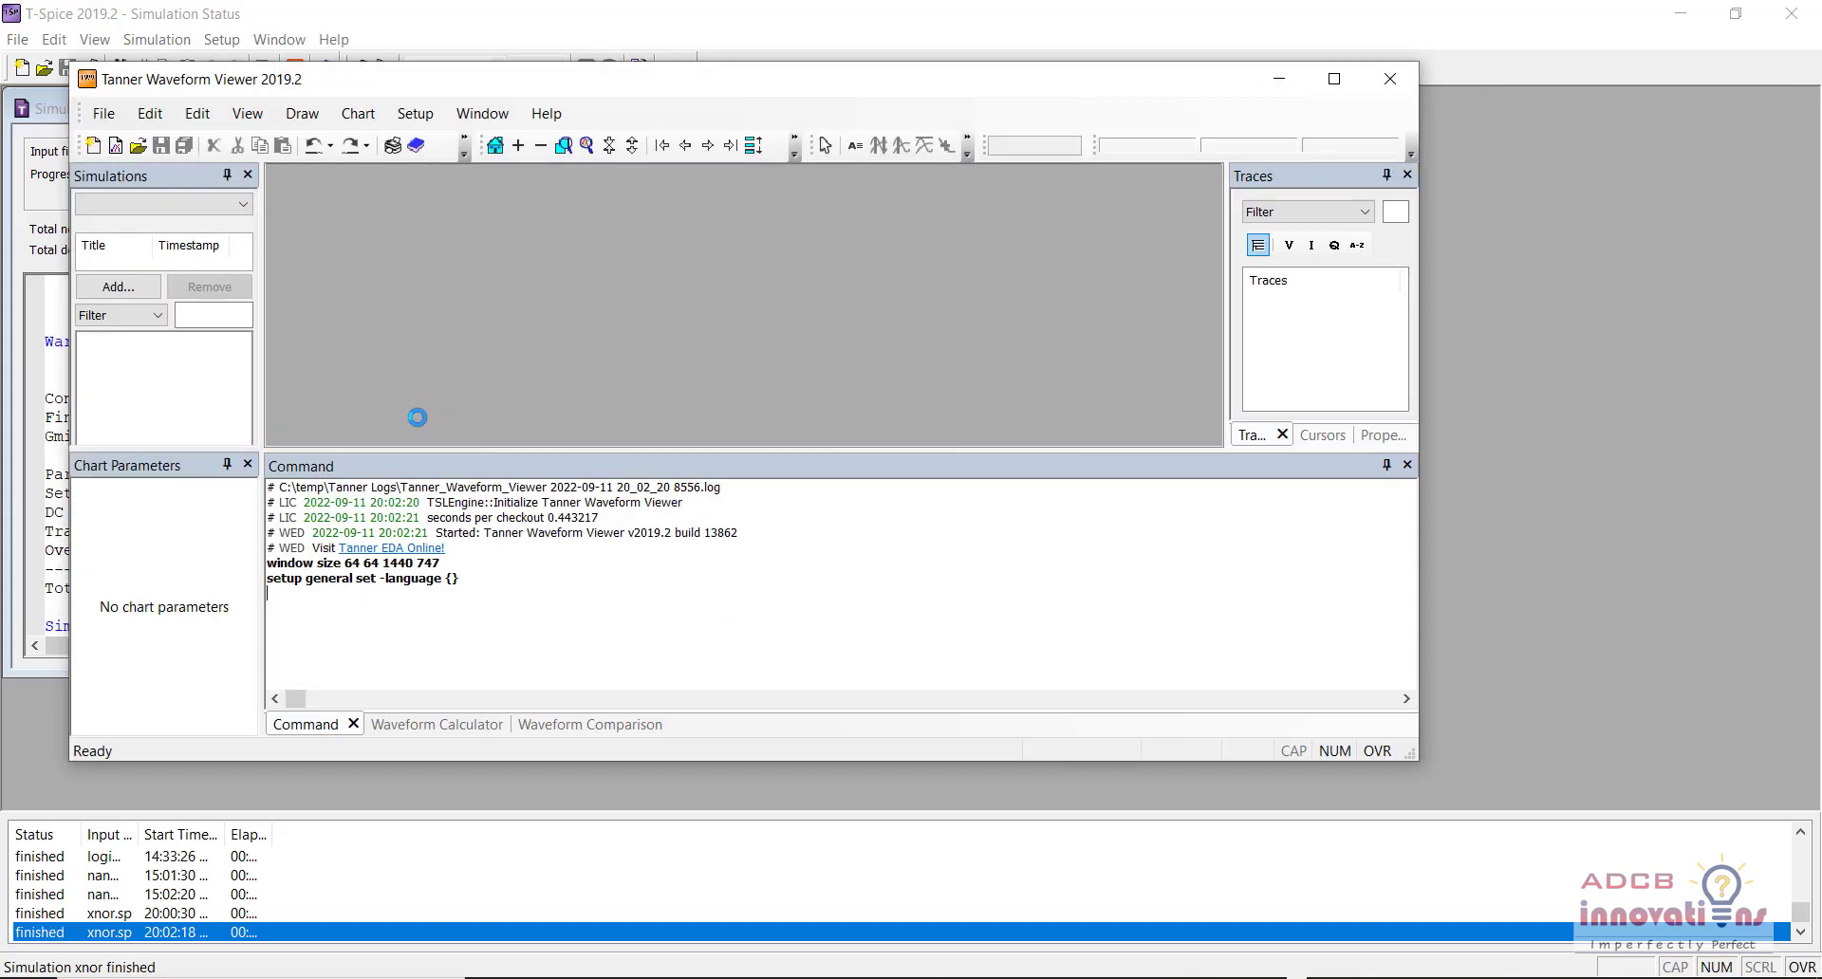
Step: Expand the new xnor chart into separate plots to check the GND:V trace, and close it to return to the S-Edit schematic
click(747, 150)
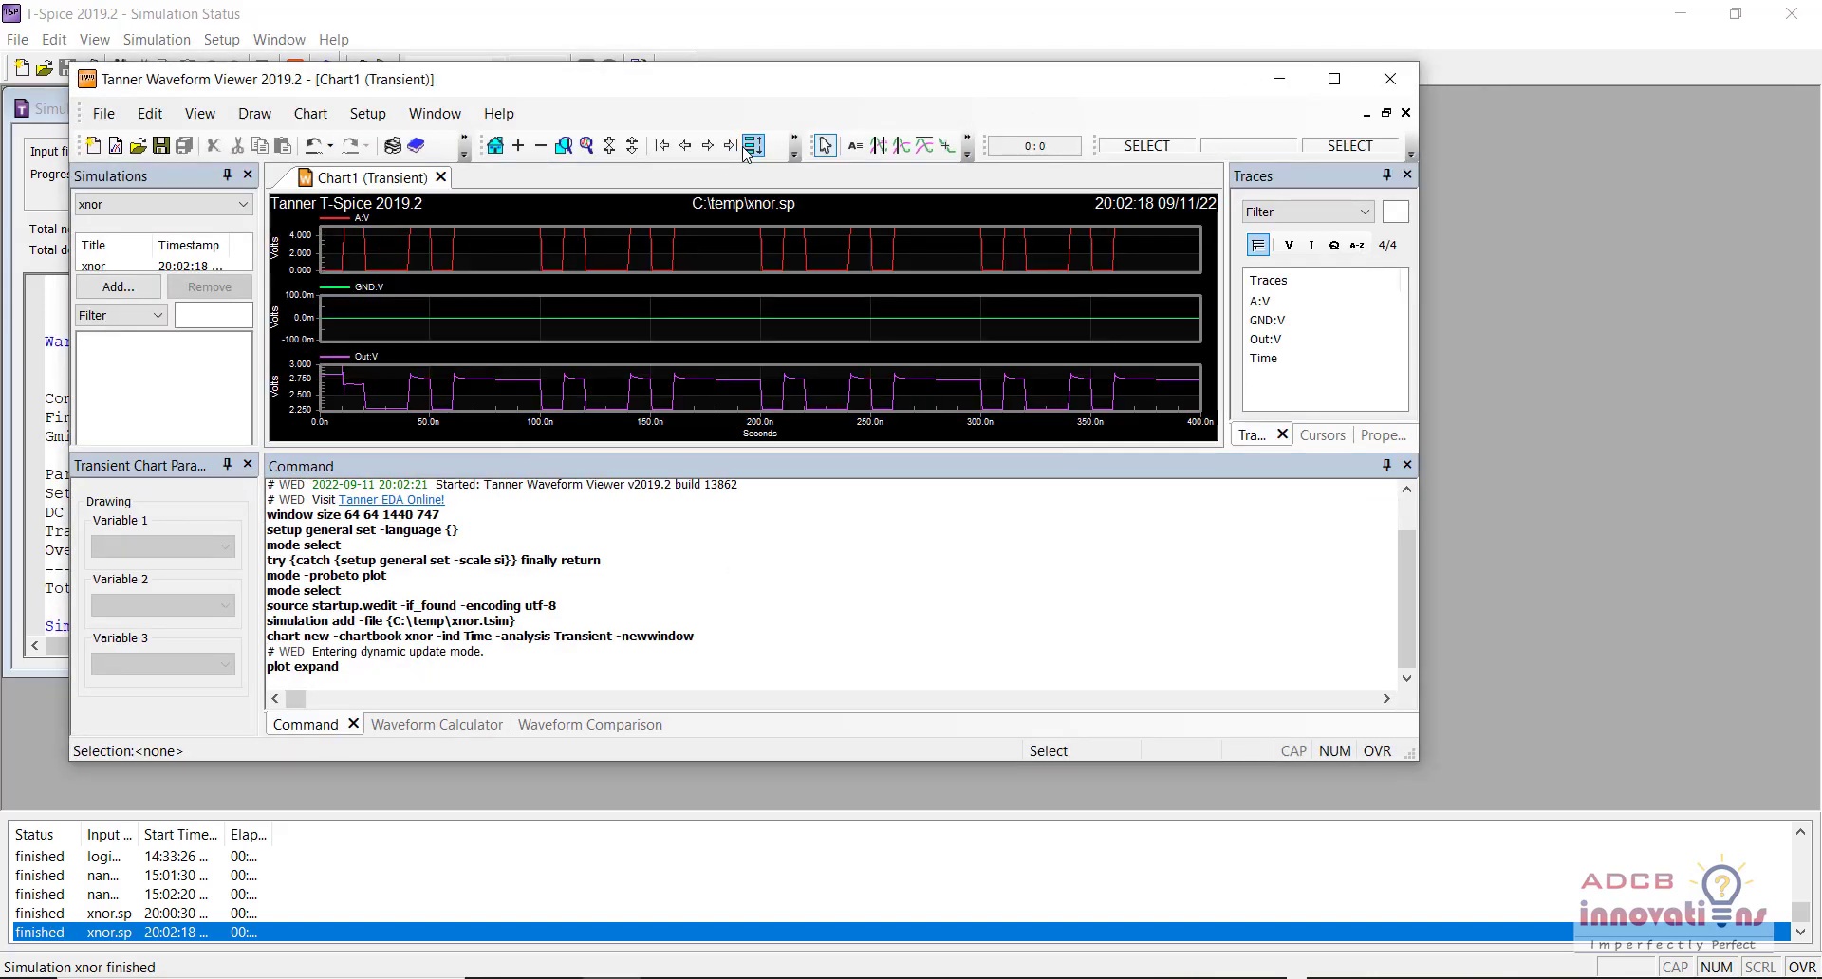
click(673, 318)
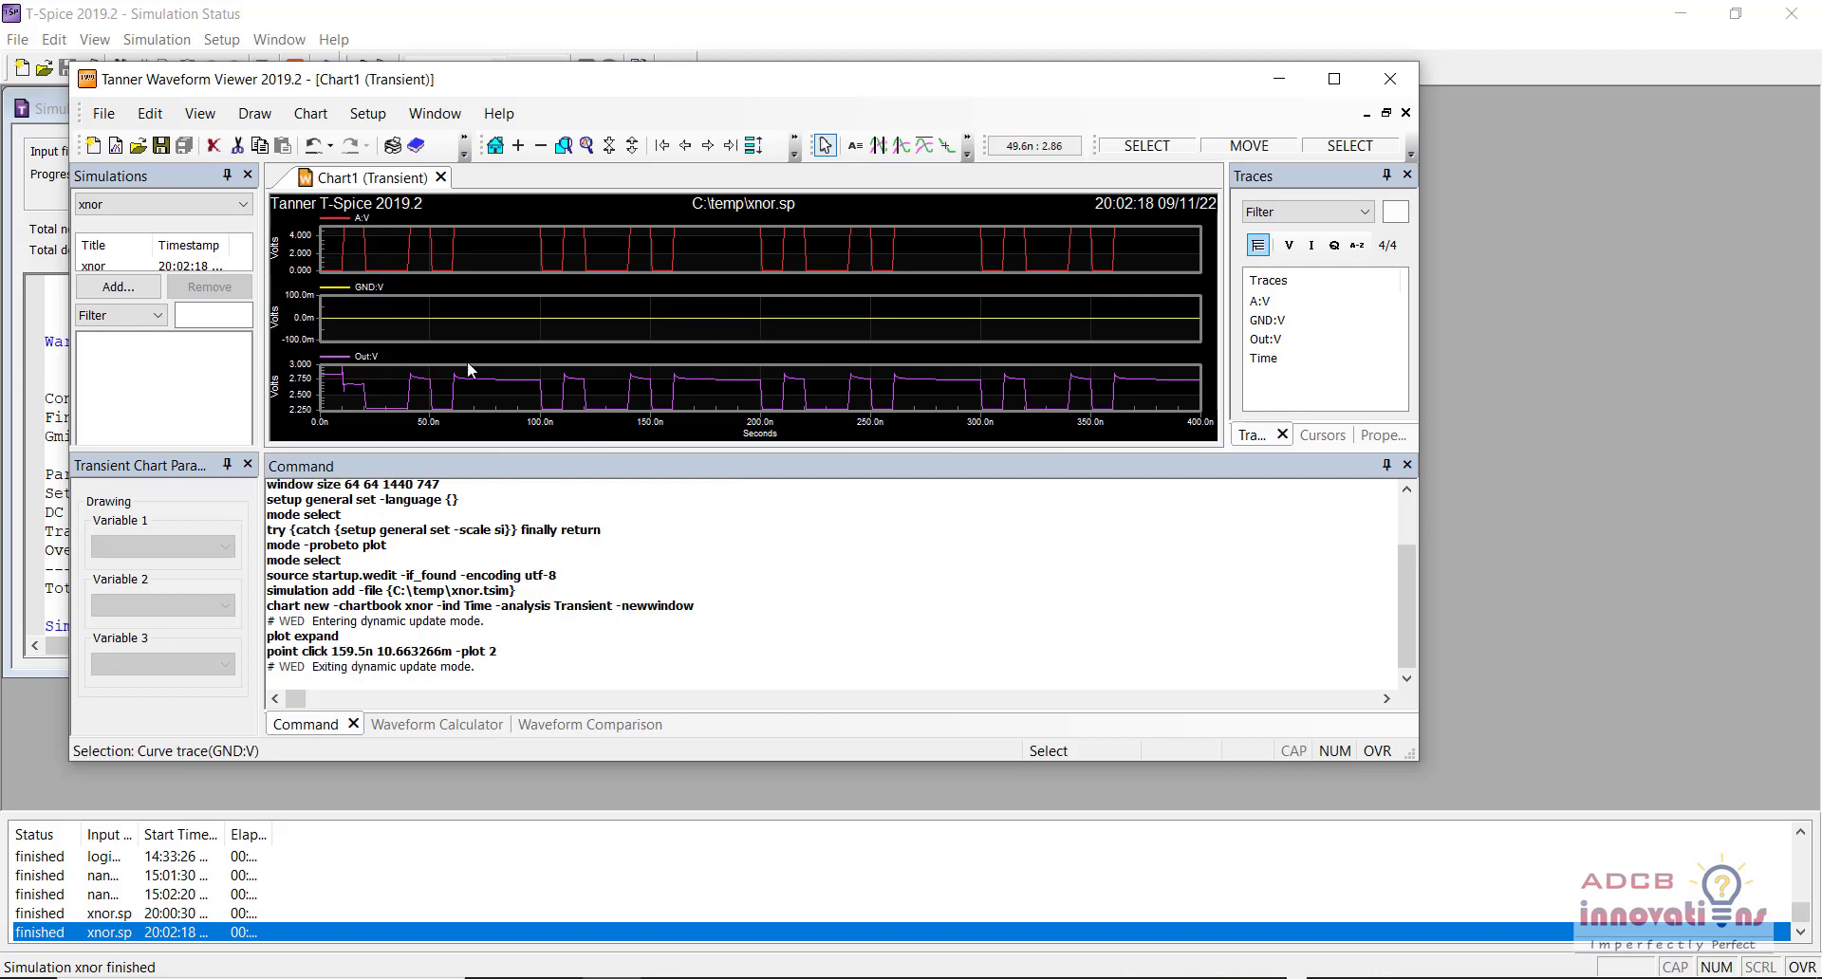
click(1390, 78)
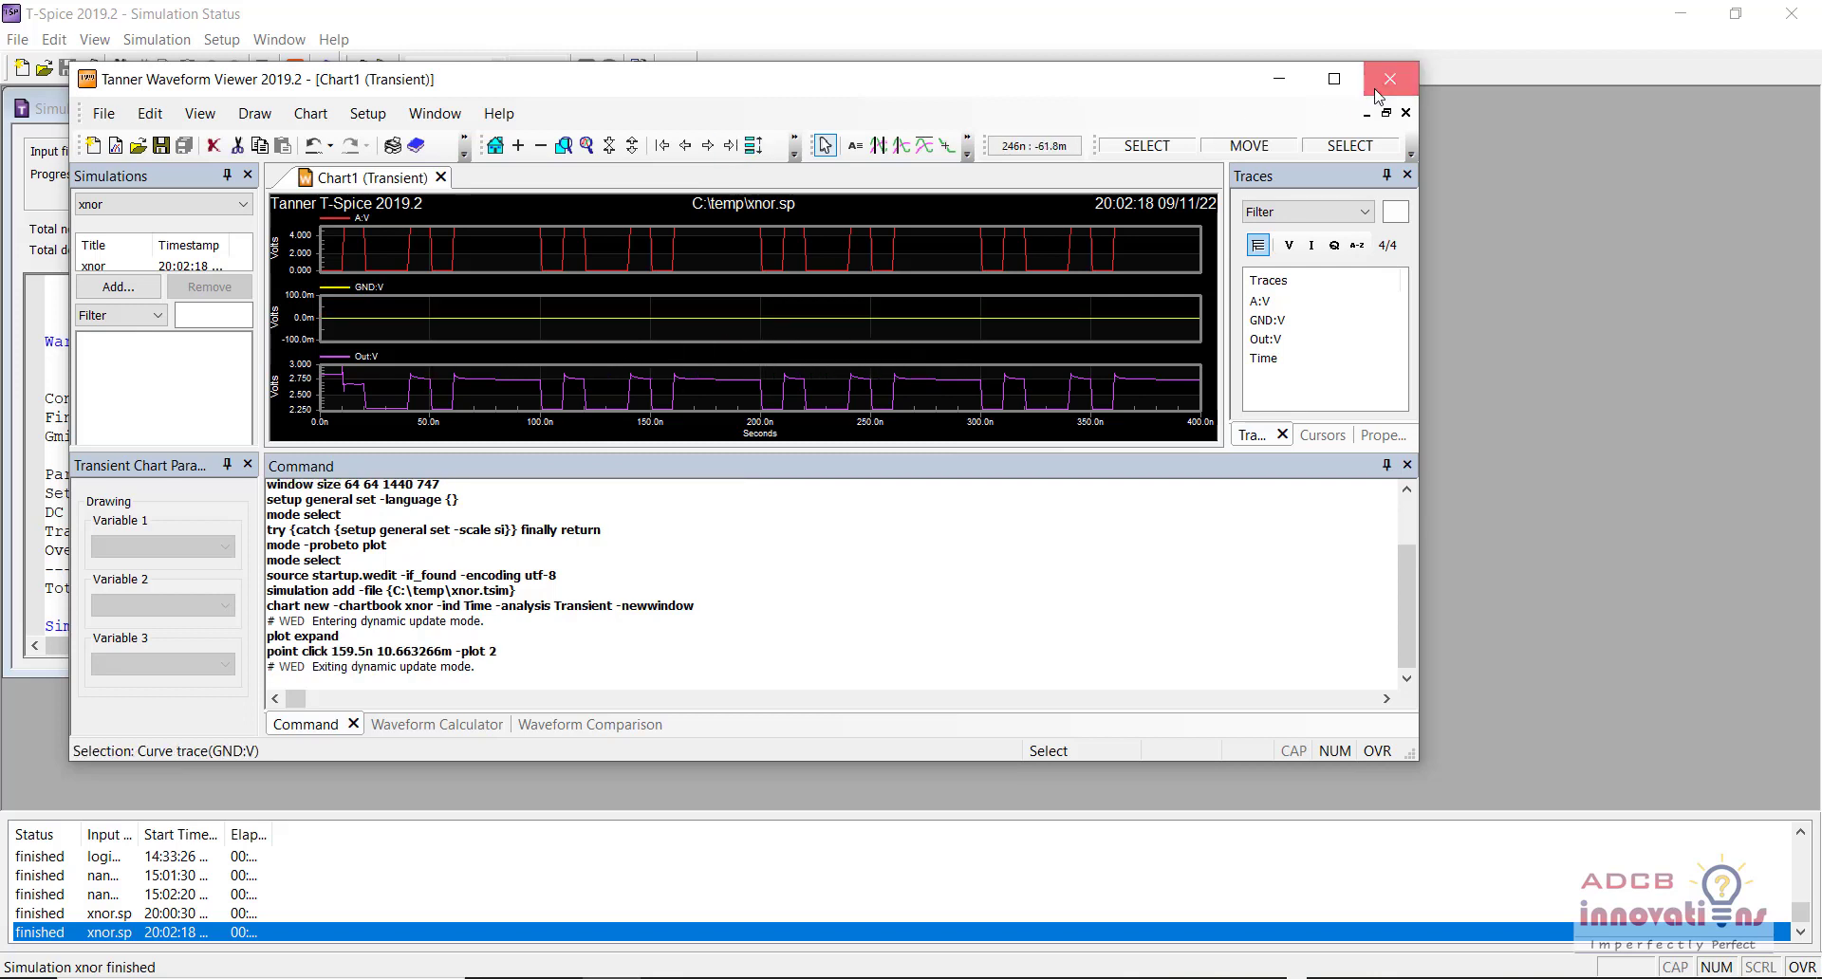
click(1685, 13)
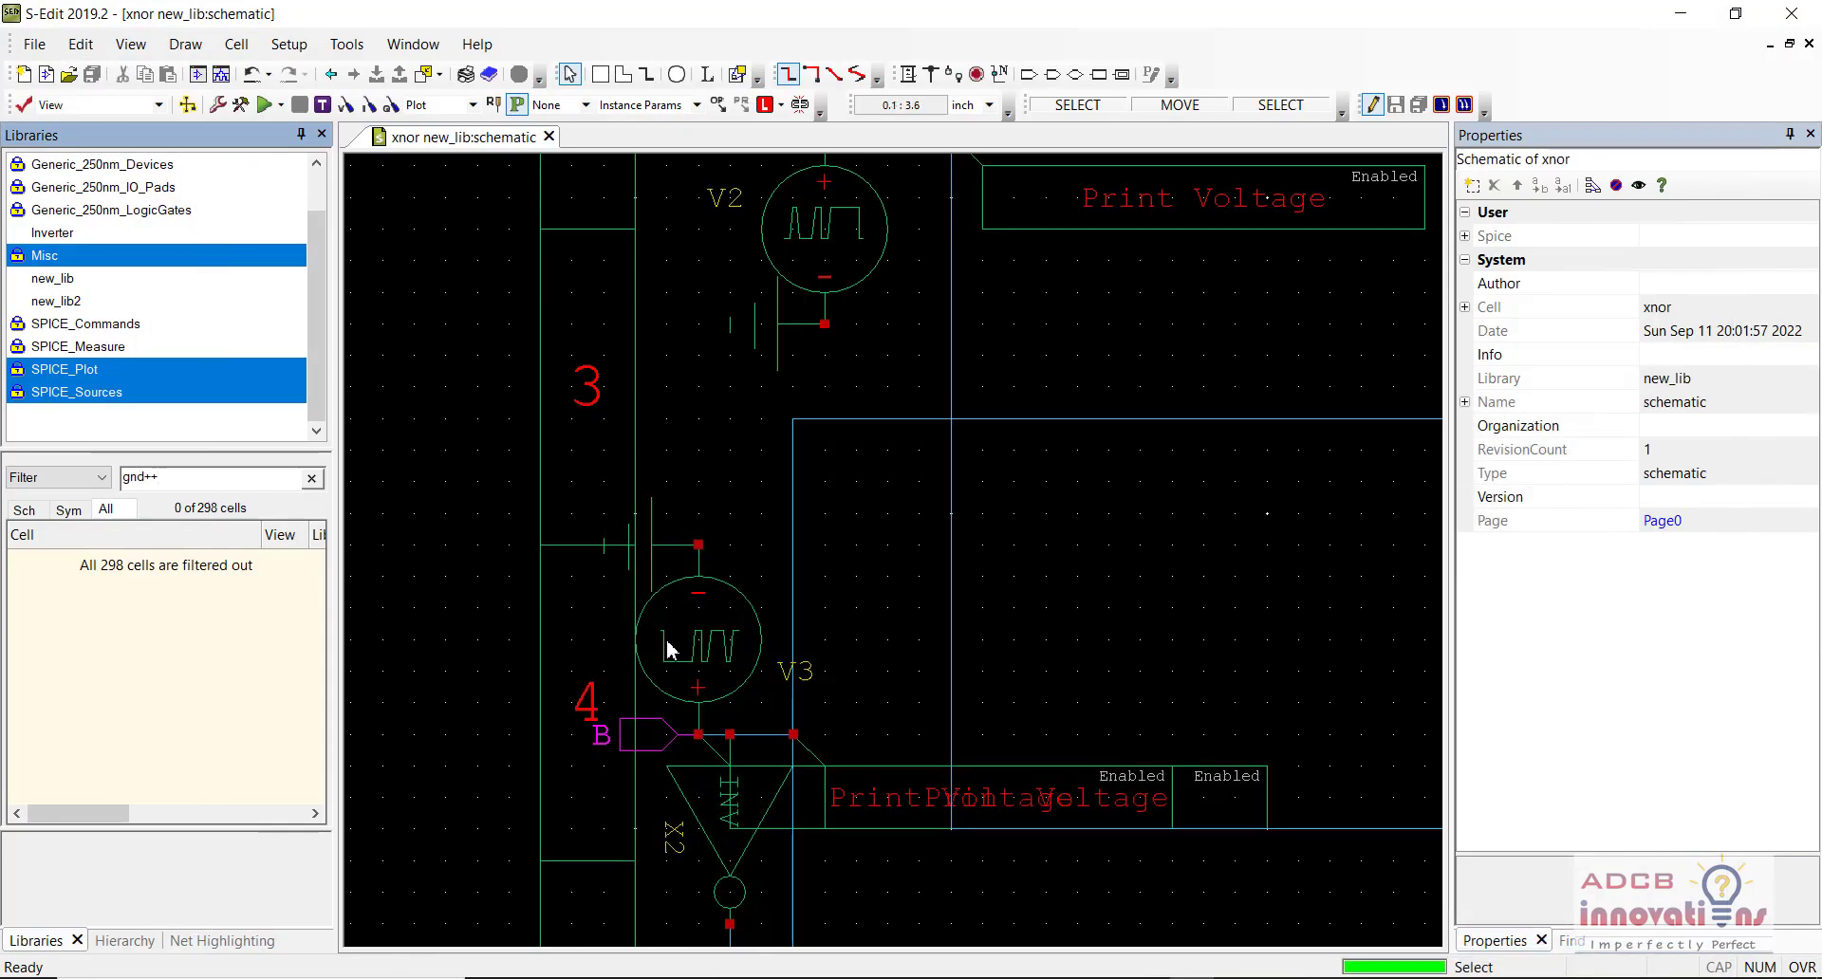
Step: Check the bit pattern of source V3 and rotate the ground symbol on its negative terminal to angle 180
click(669, 649)
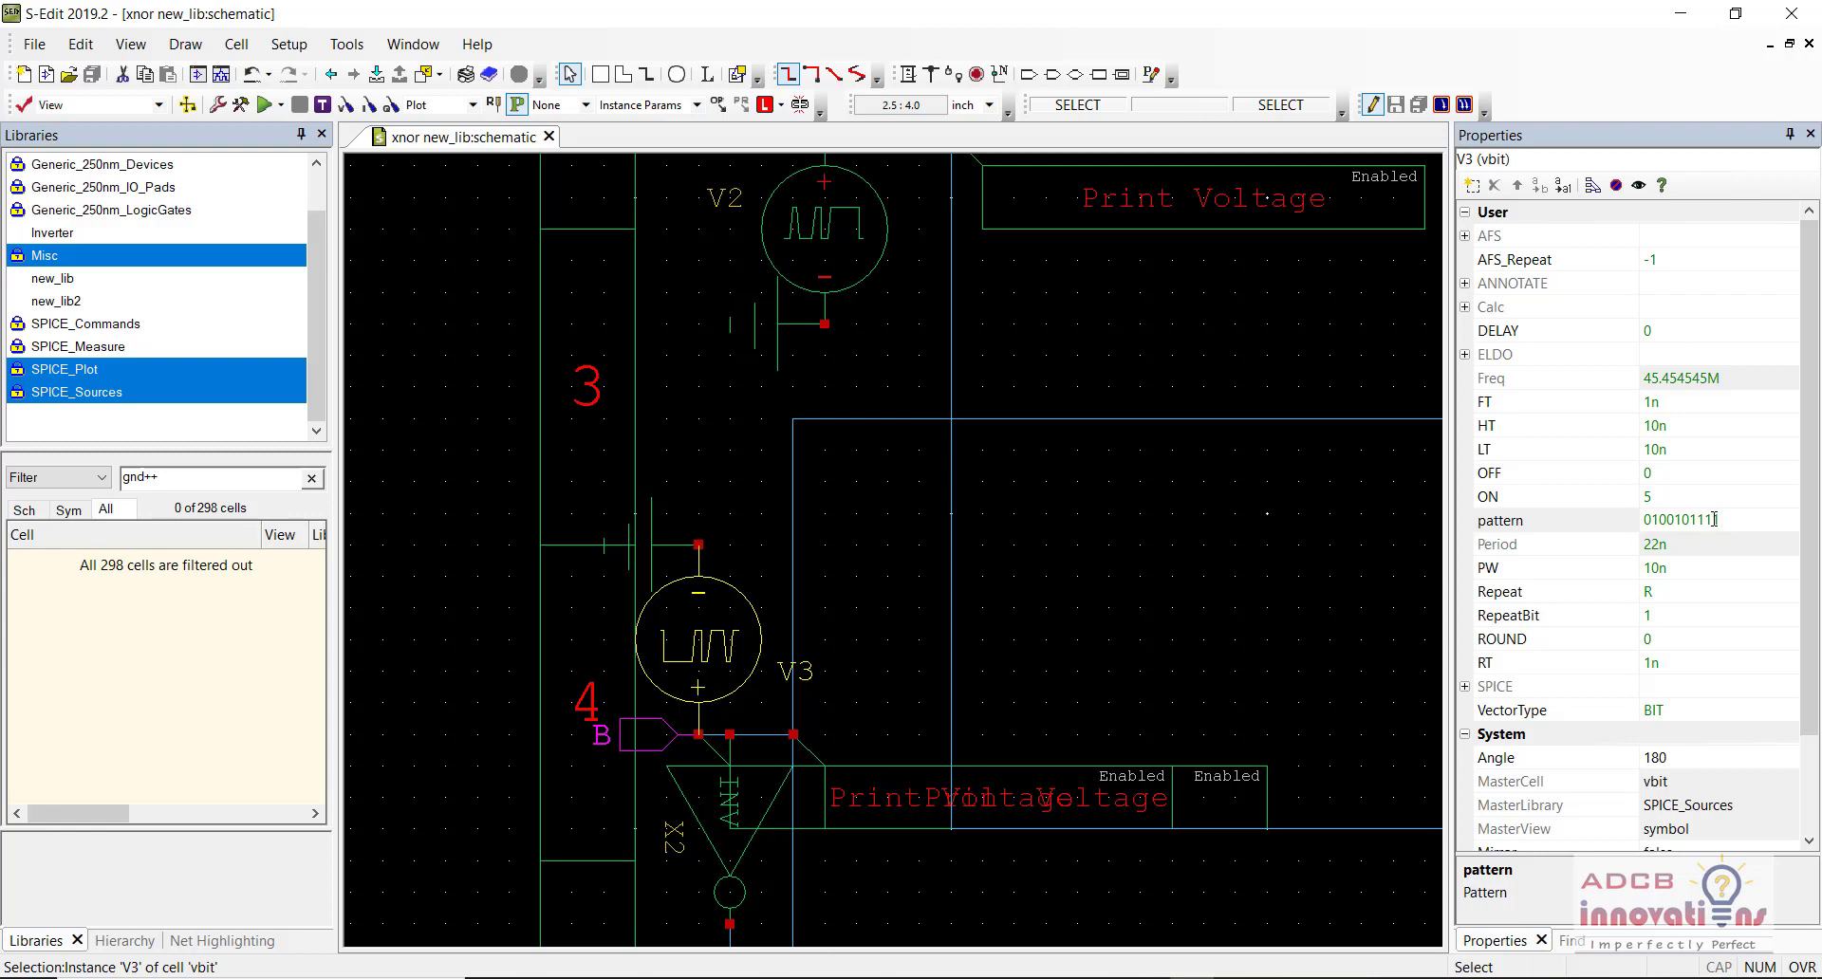
click(635, 544)
click(631, 545)
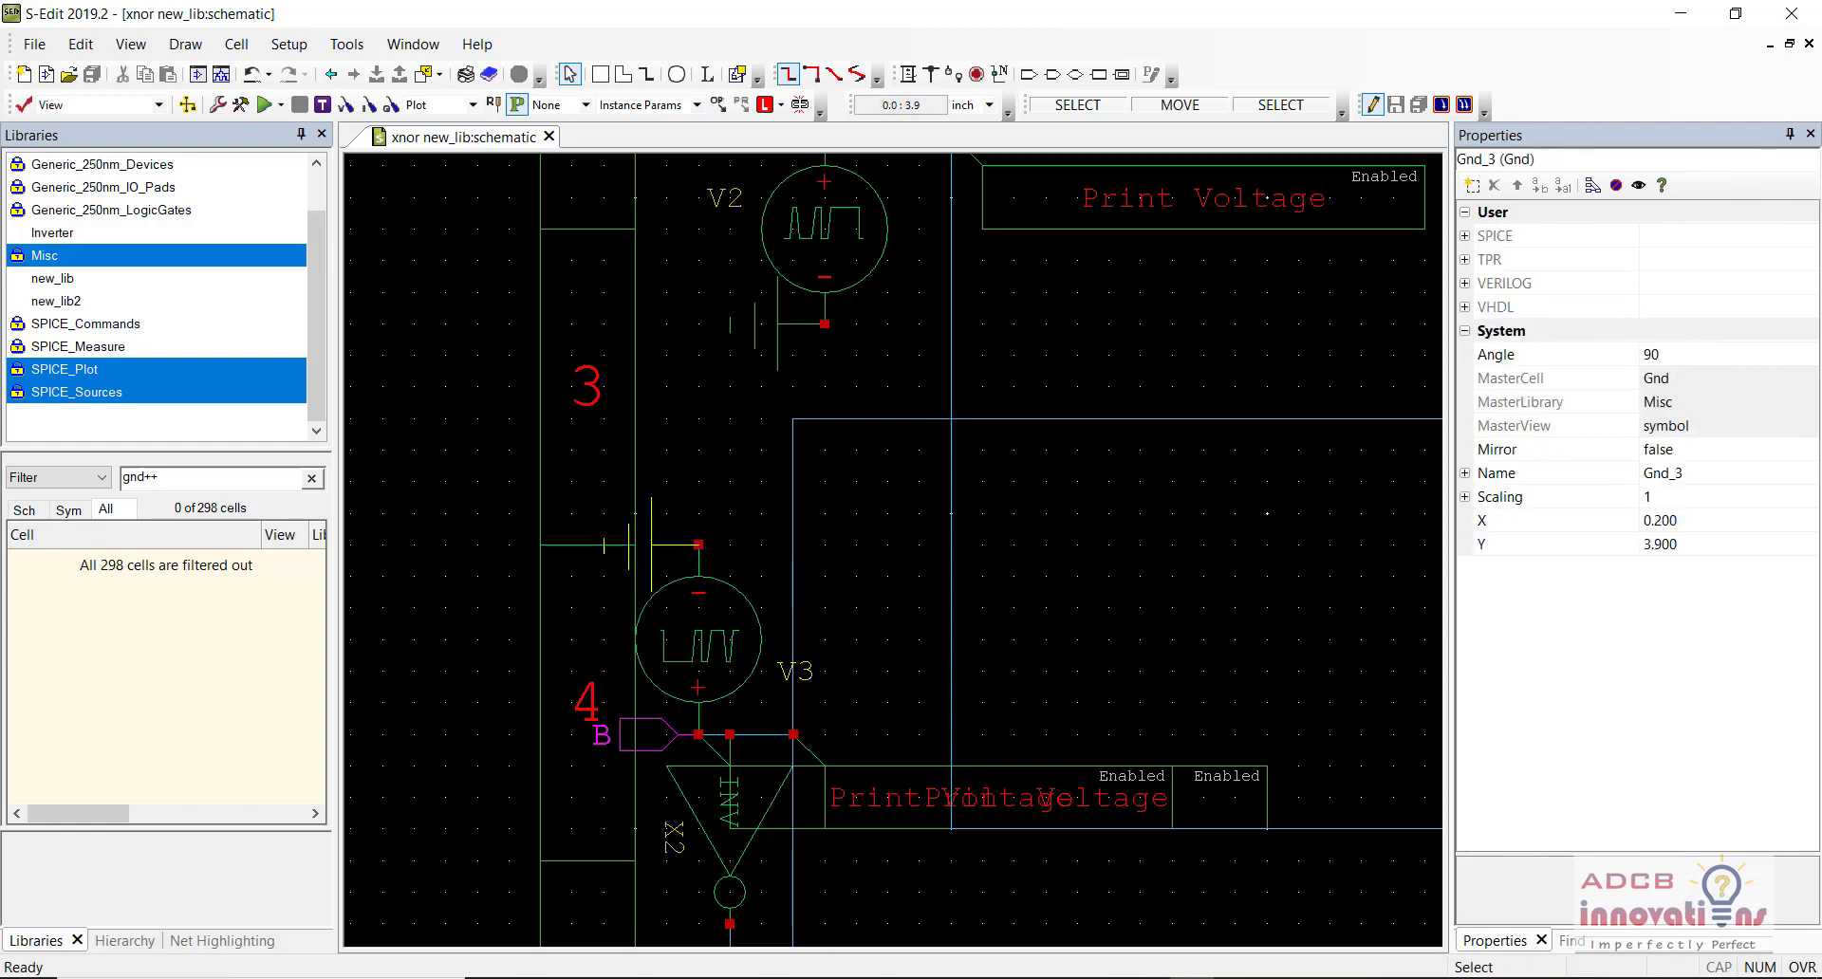
key(r)
key(r)
key(r)
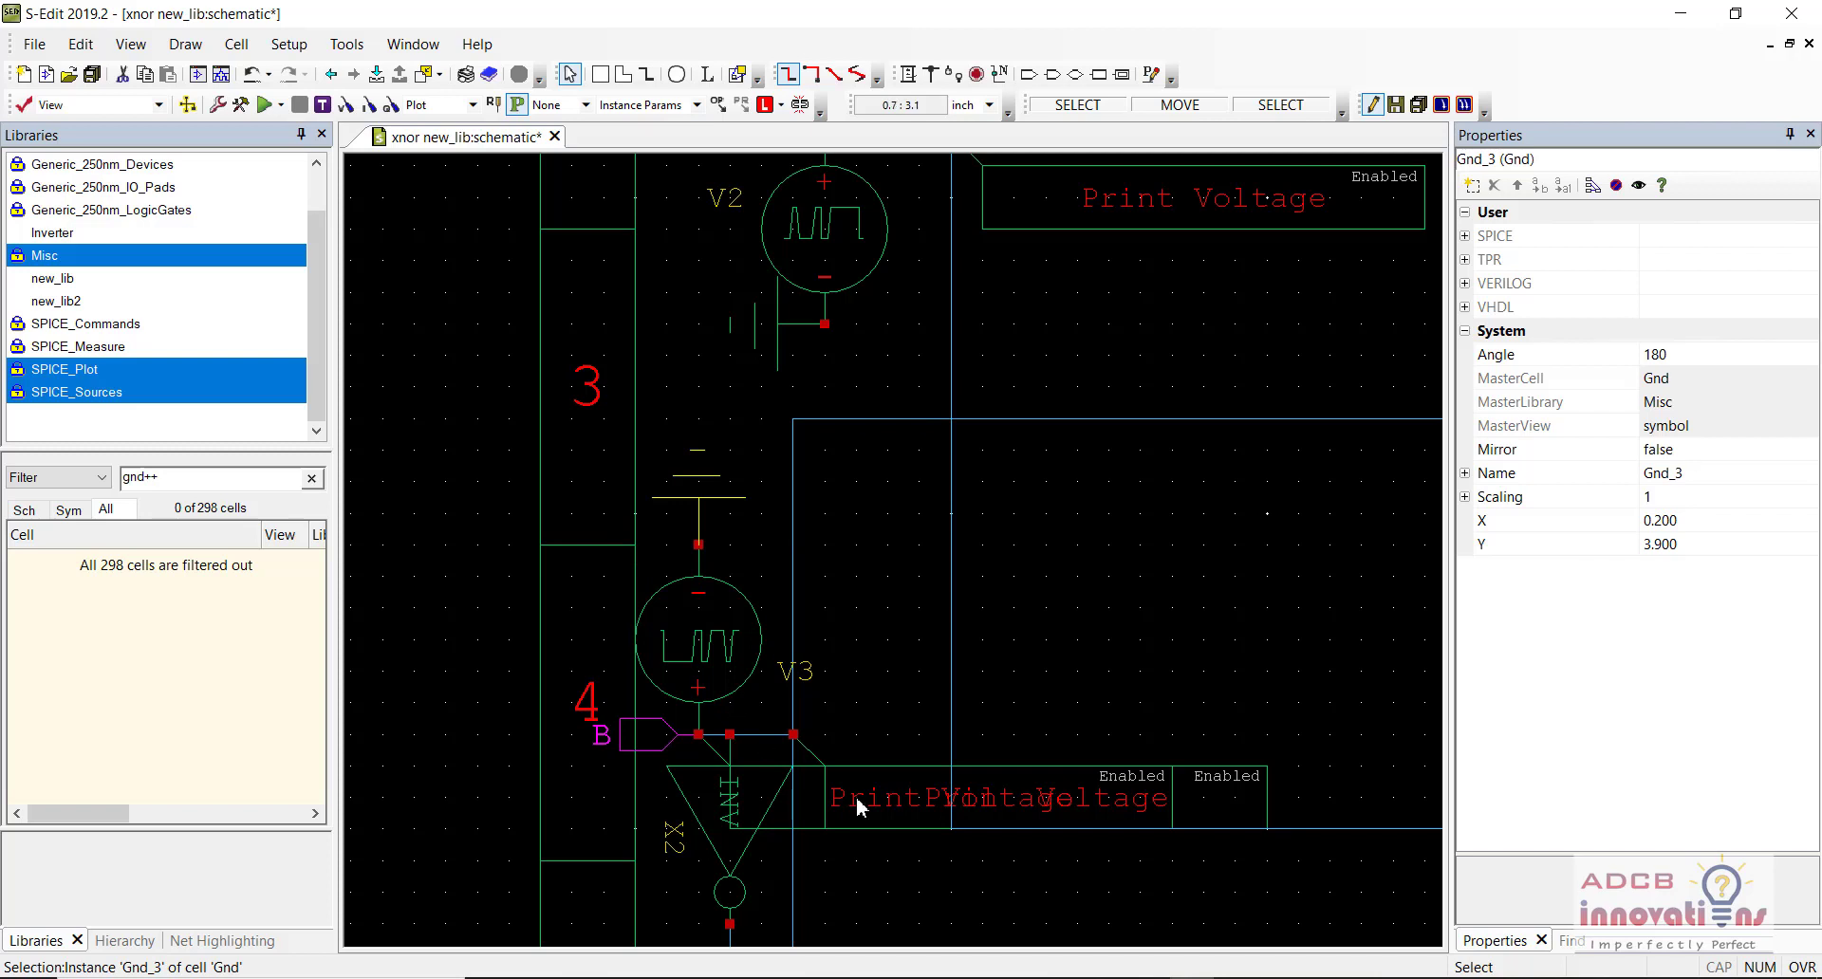
Step: Rotate the Print Voltage probe P3 at port B to angle 180
click(825, 807)
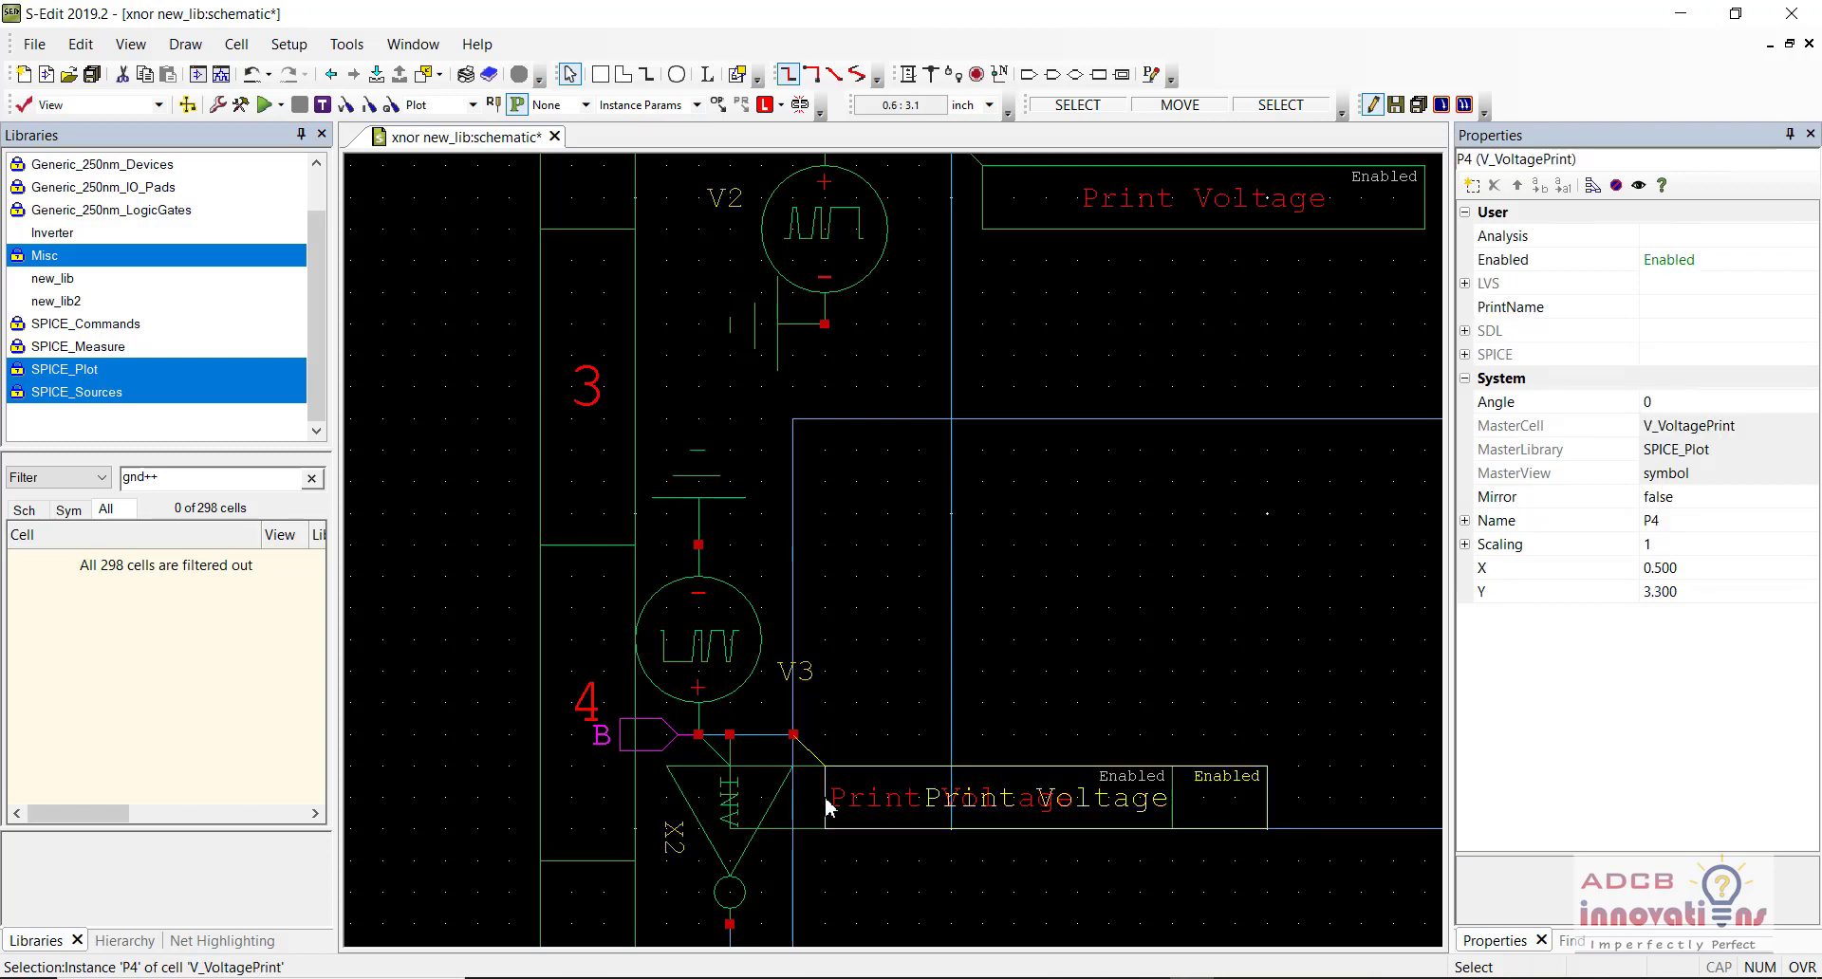
click(793, 806)
key(ctrl+r)
key(ctrl+r)
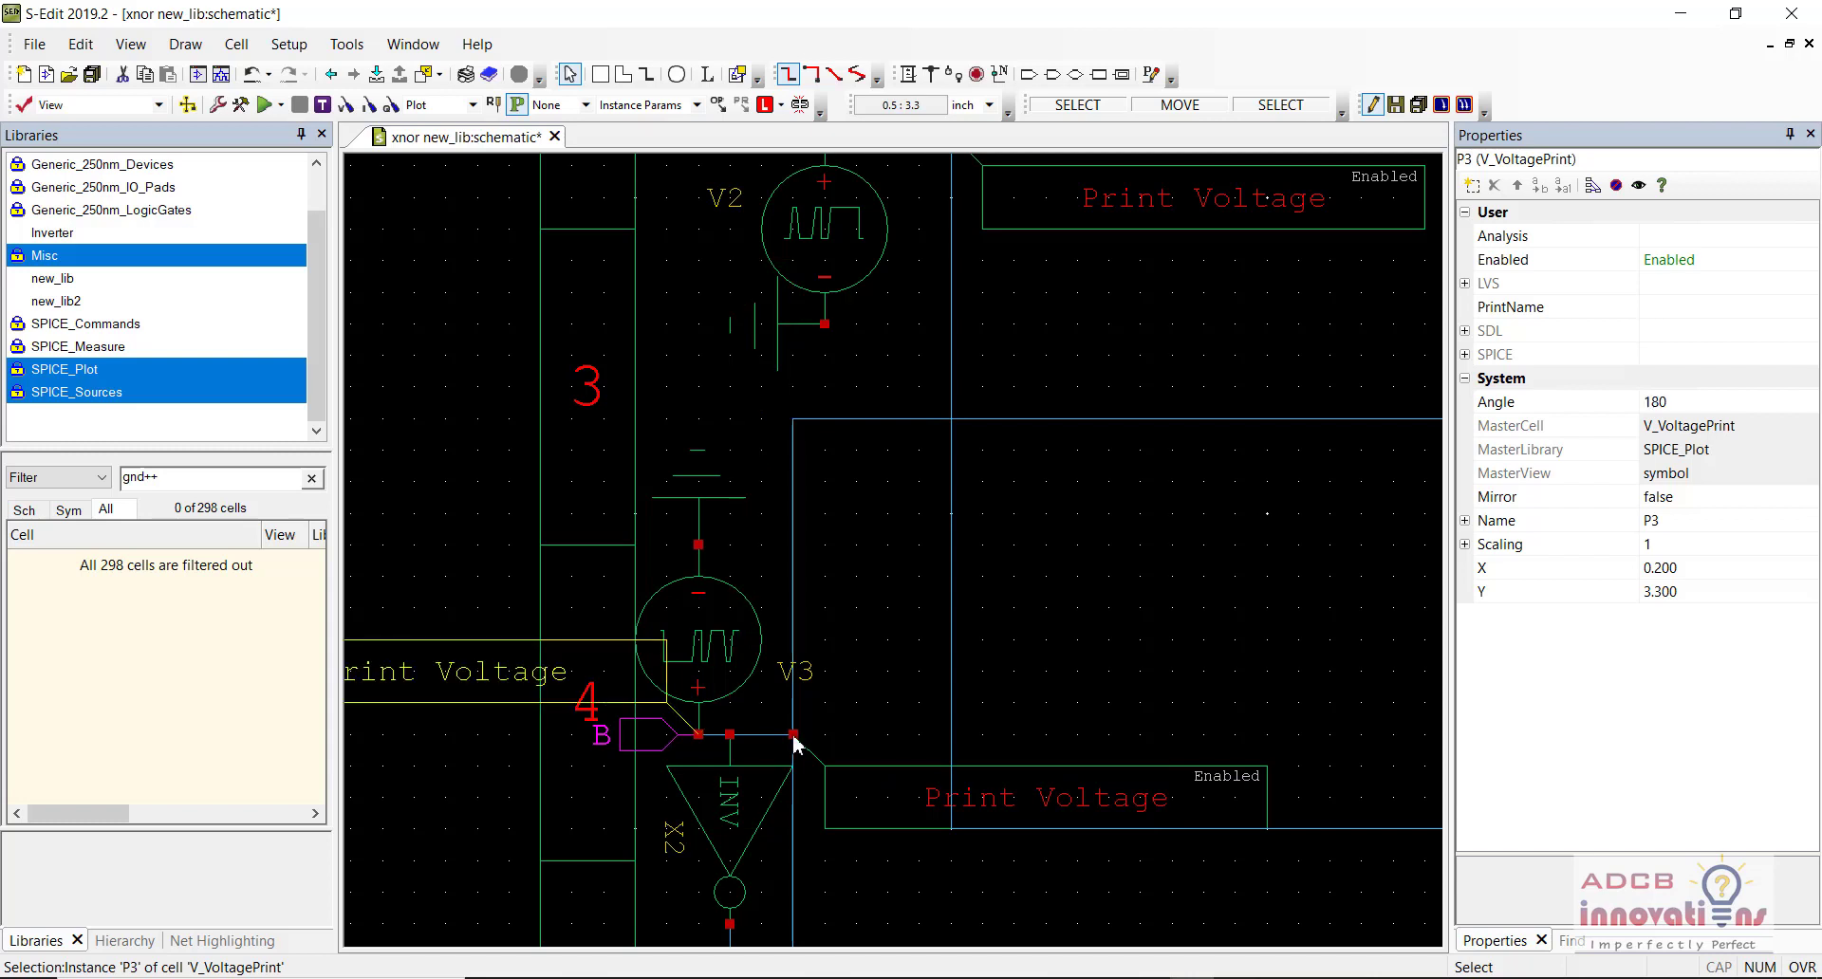
Step: Examine the sources, grounds, probes and transistor wiring across the xnor schematic, from the inputs to the output
scroll(793, 743, down, 2)
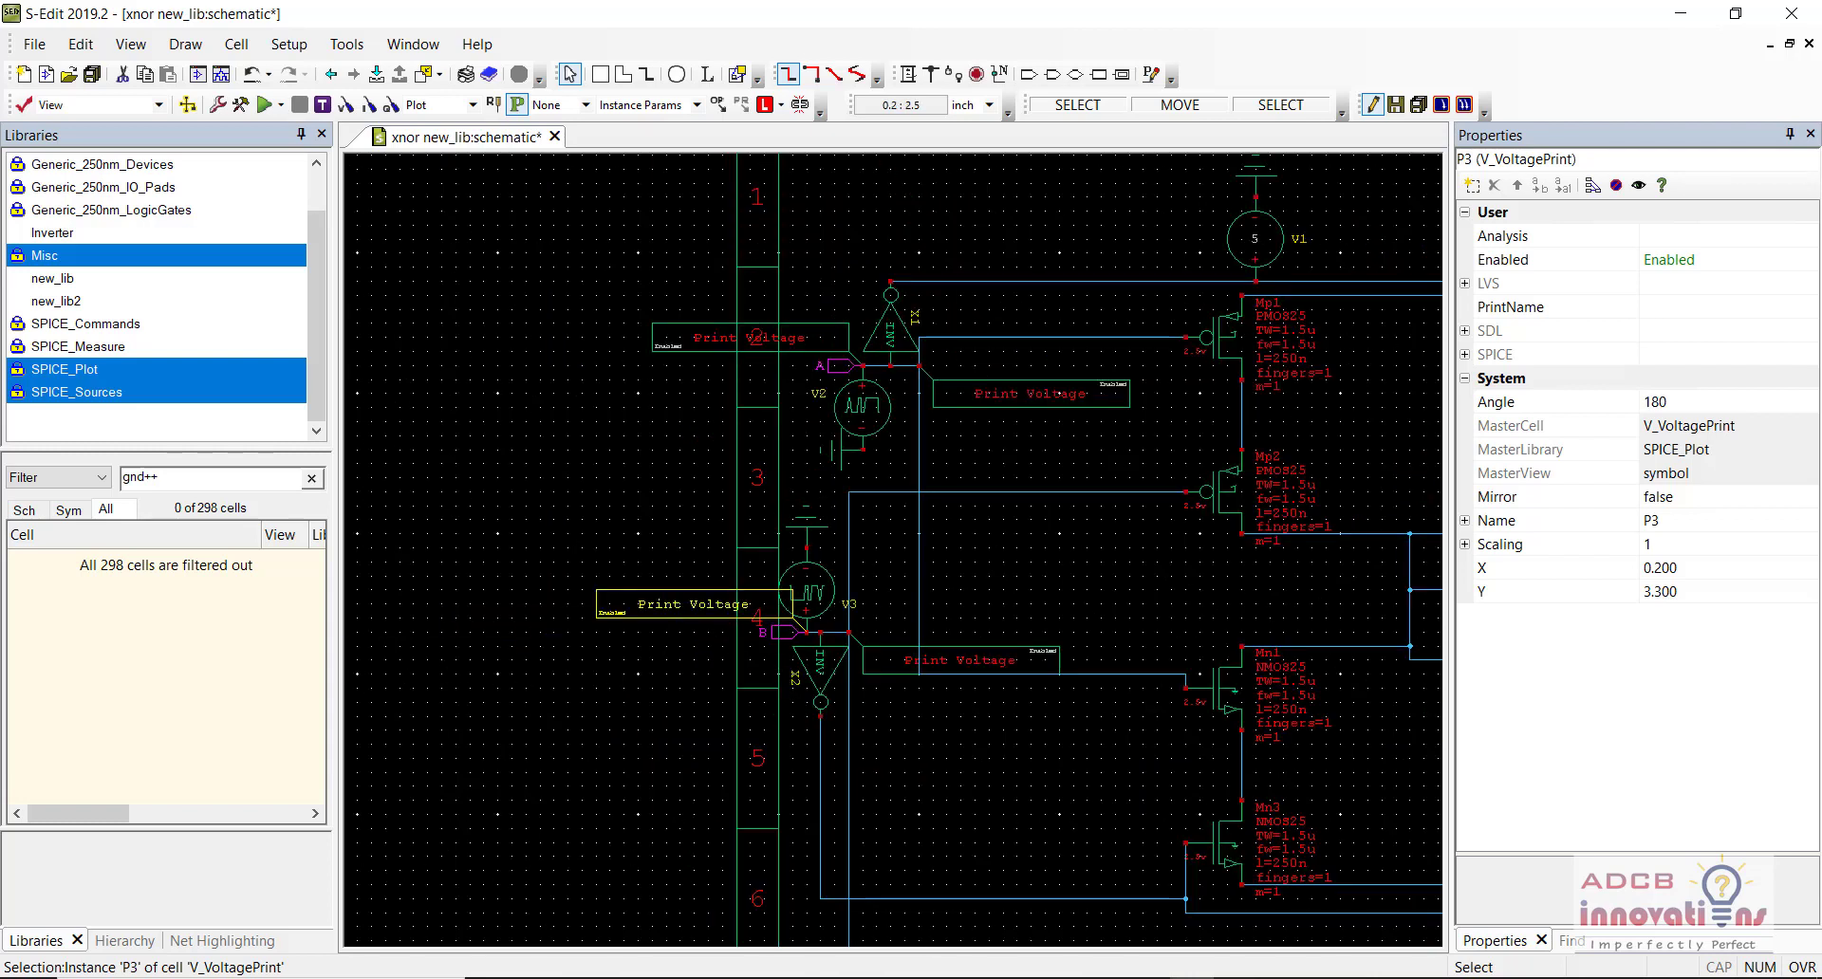
click(947, 787)
key(Right)
key(Right)
key(Left)
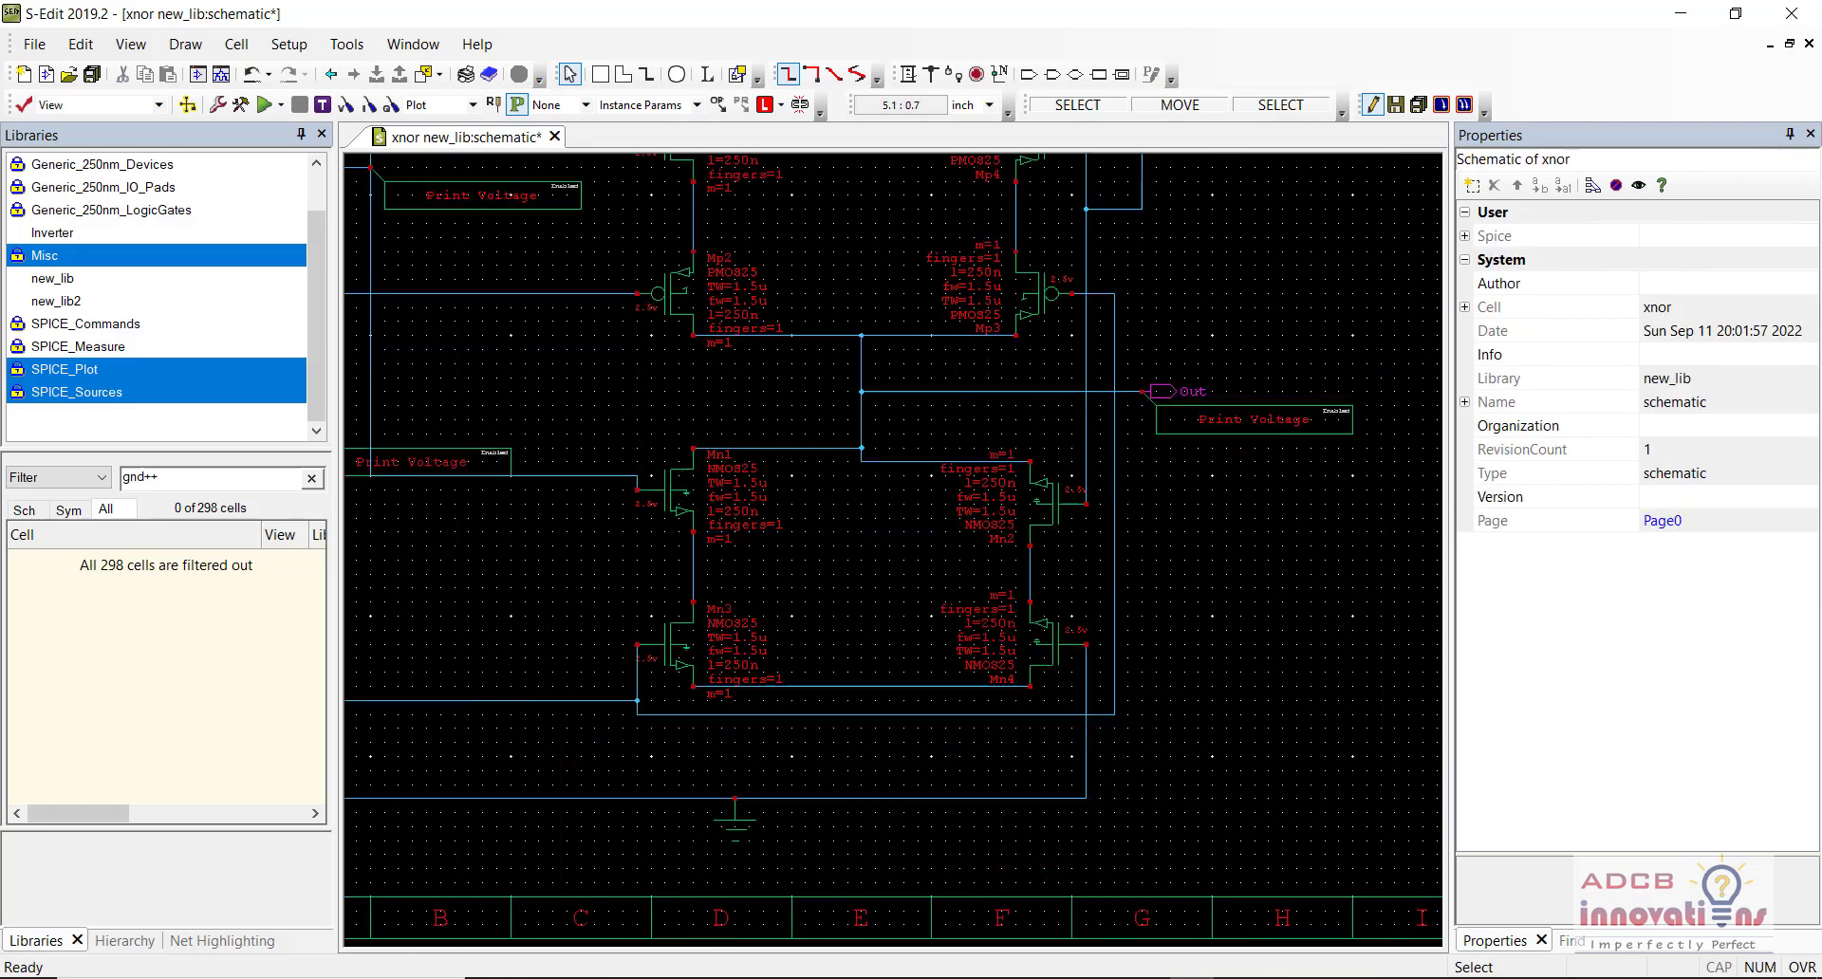
key(Left)
key(Up)
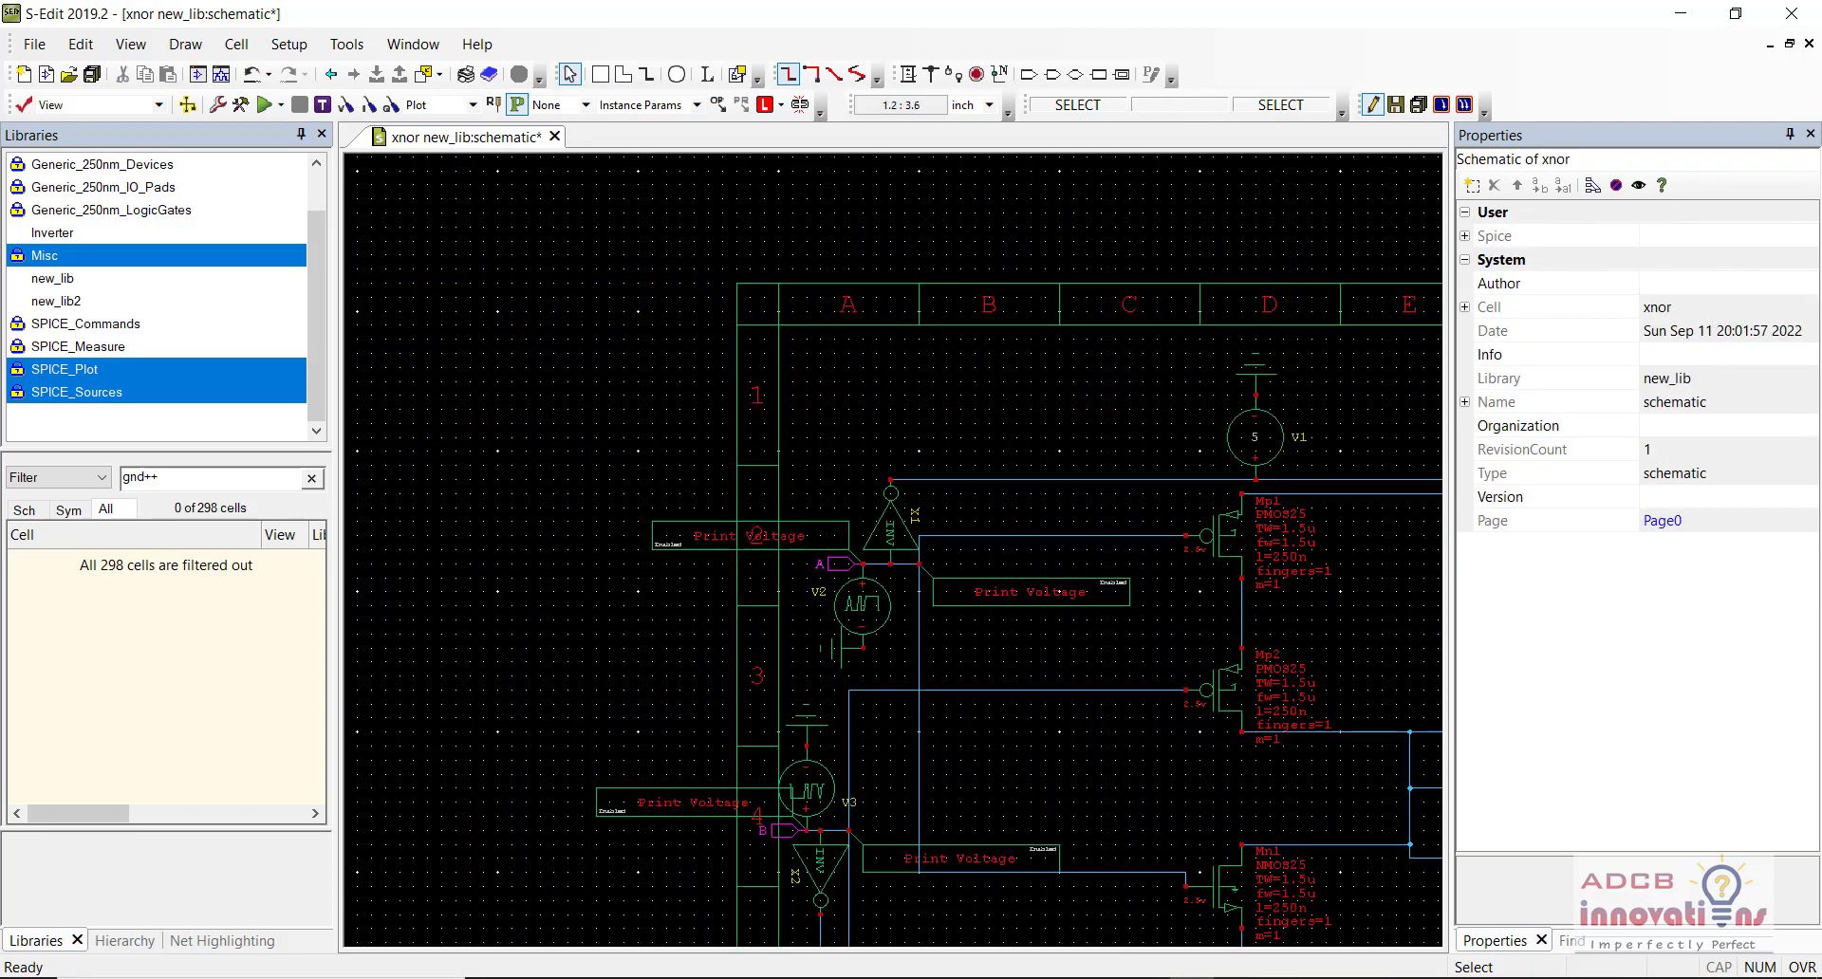
key(Right)
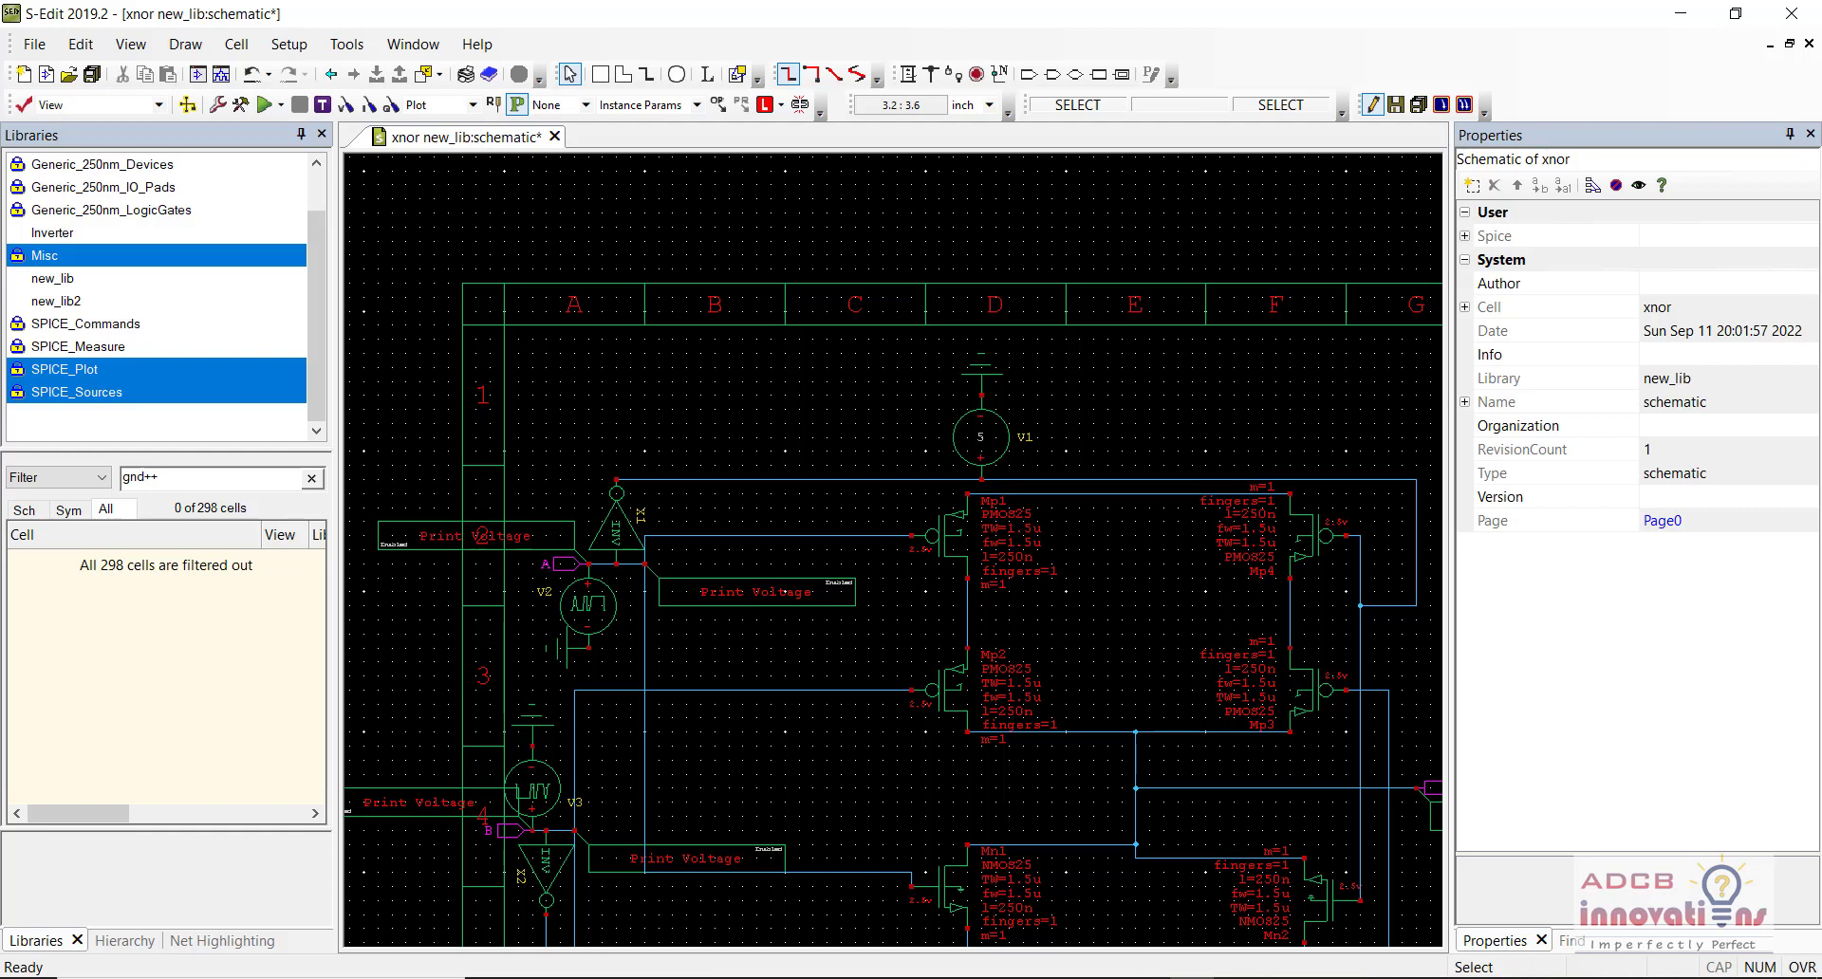
Step: Move Print Voltage probe P4 from the port B node to the output wire of inverter X2
key(Right)
key(Right)
key(Down)
key(Left)
key(Left)
key(Left)
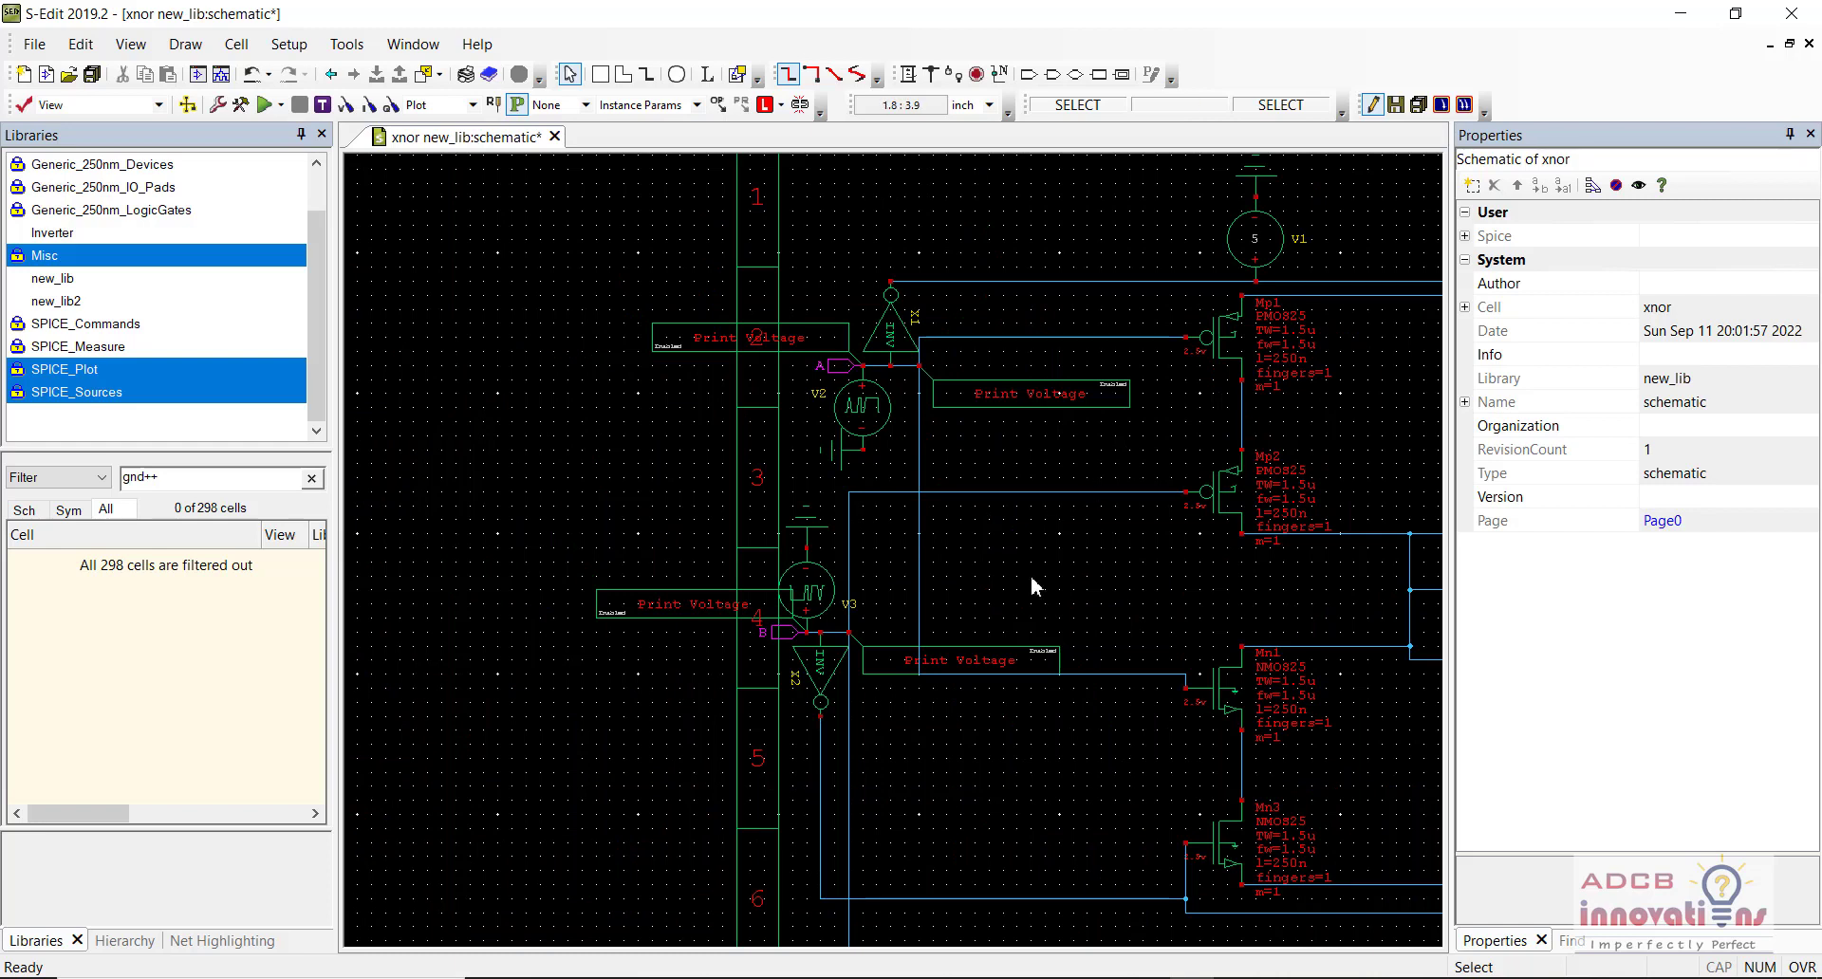
click(1004, 659)
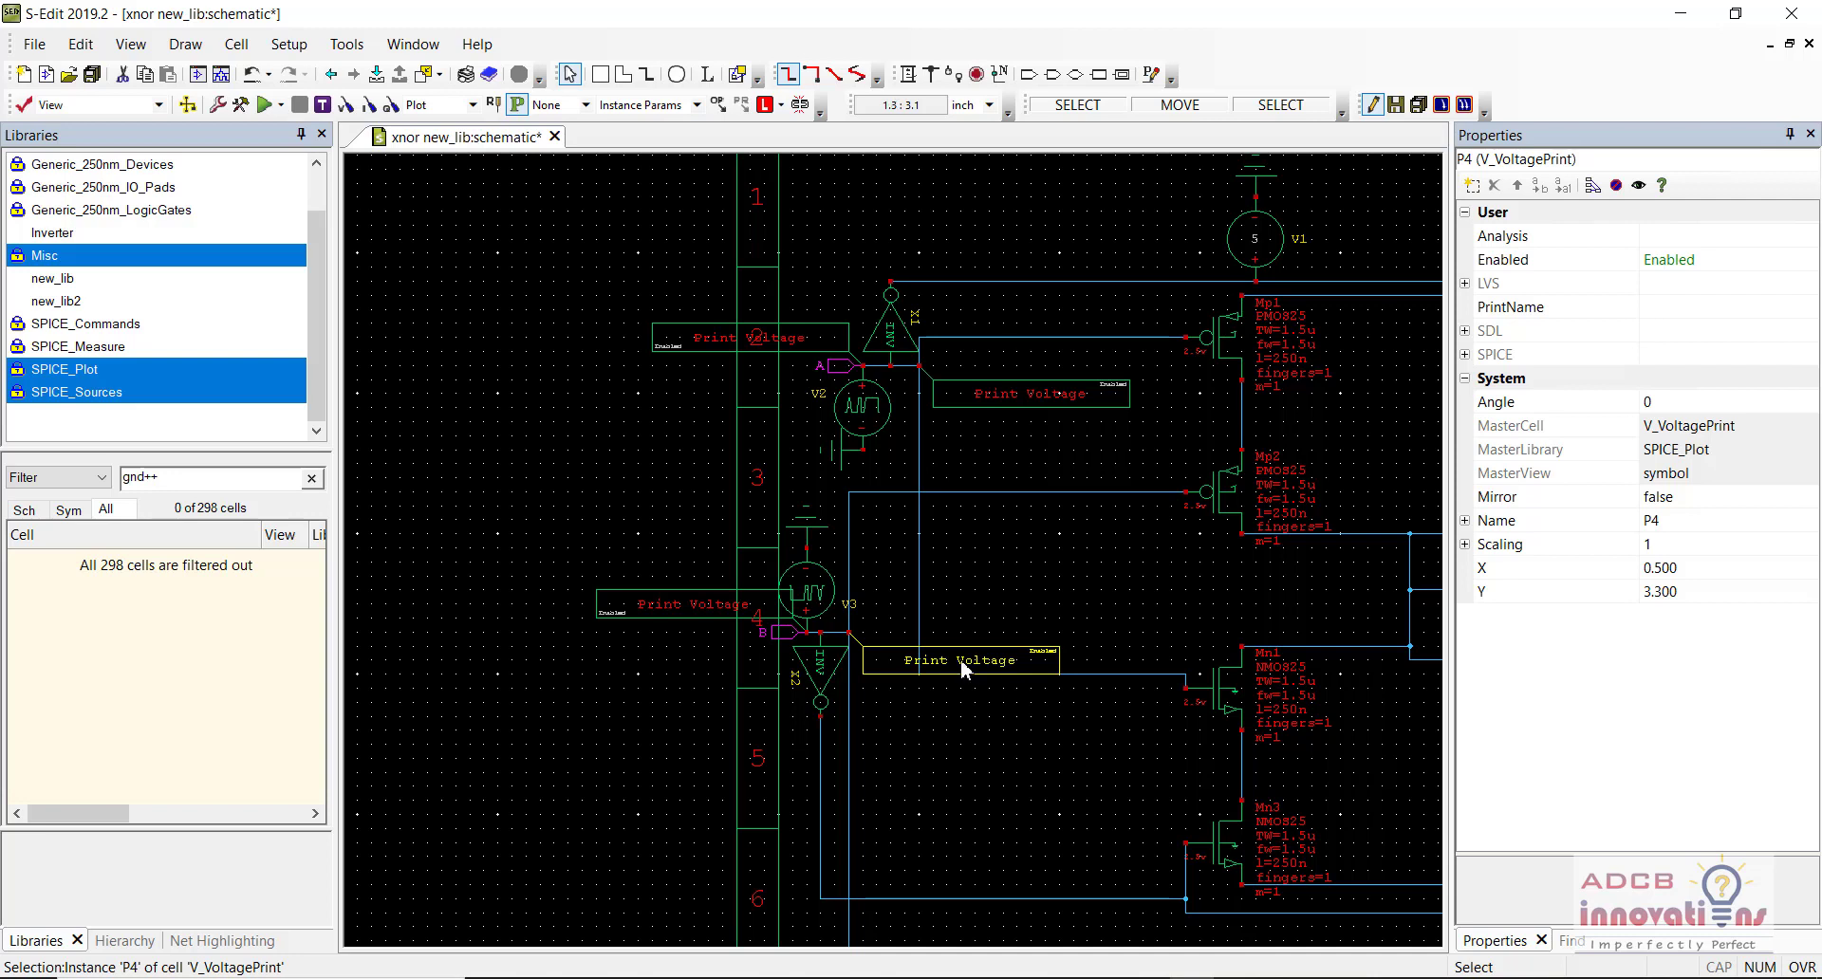
drag(947, 646, 879, 771)
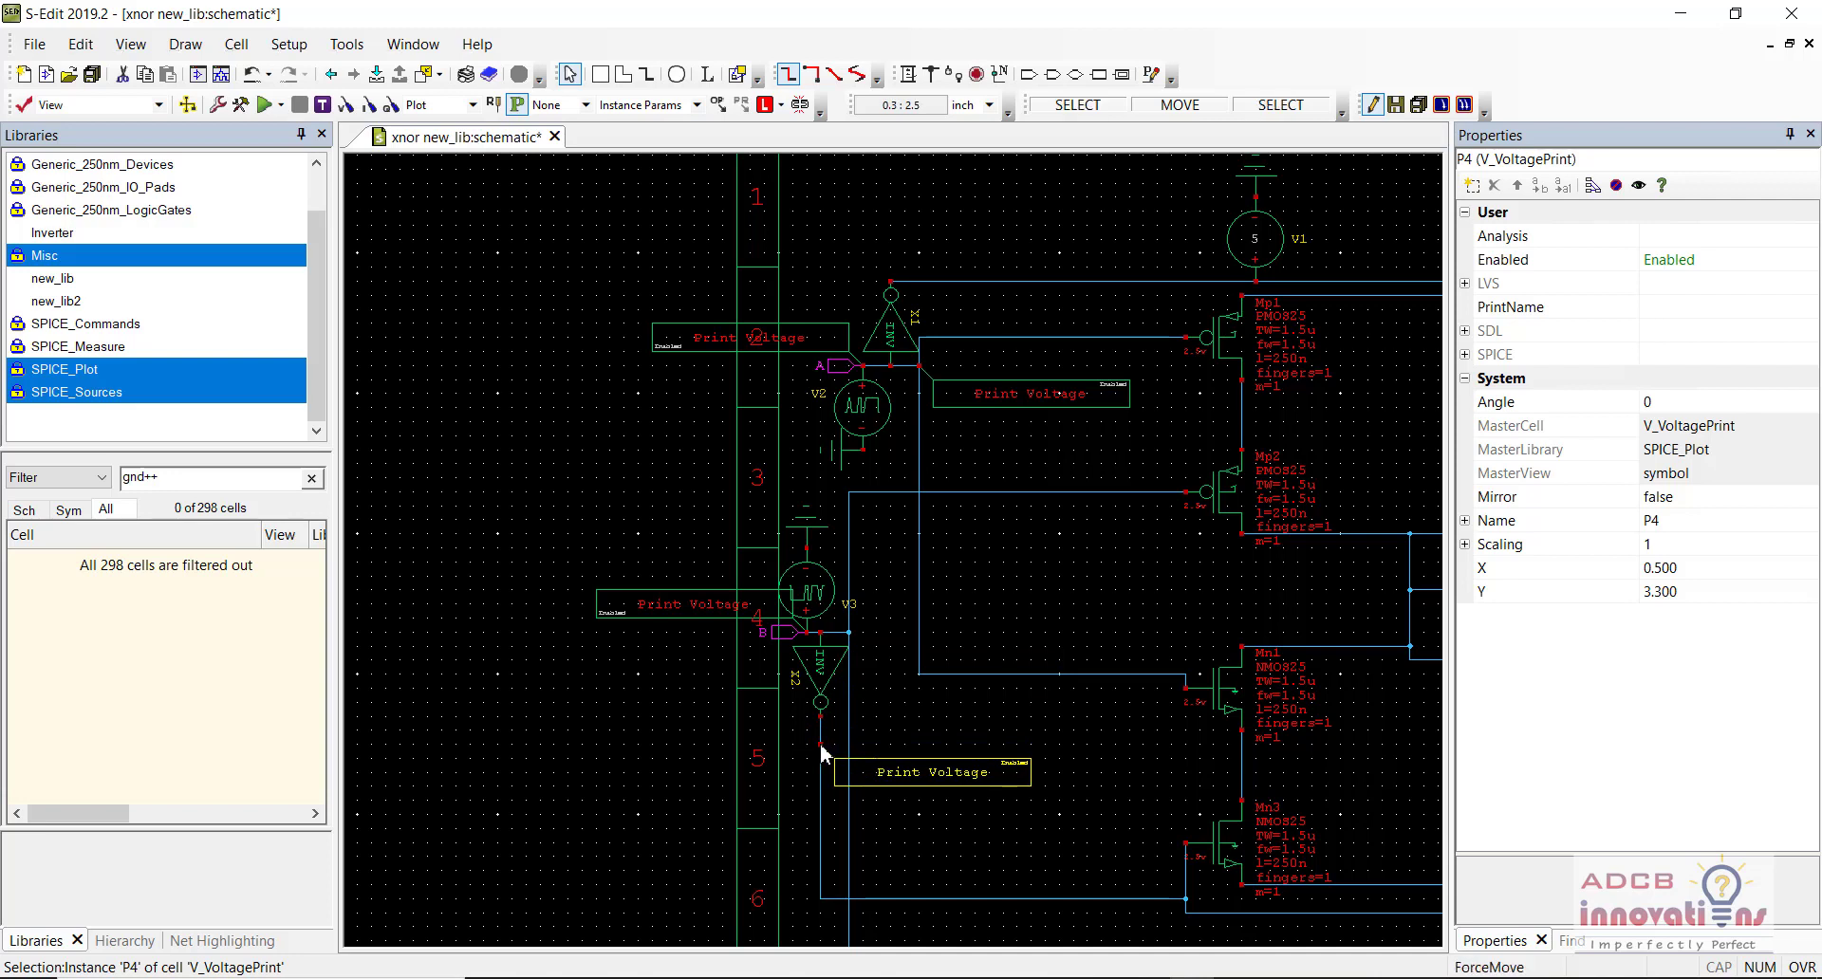
click(862, 646)
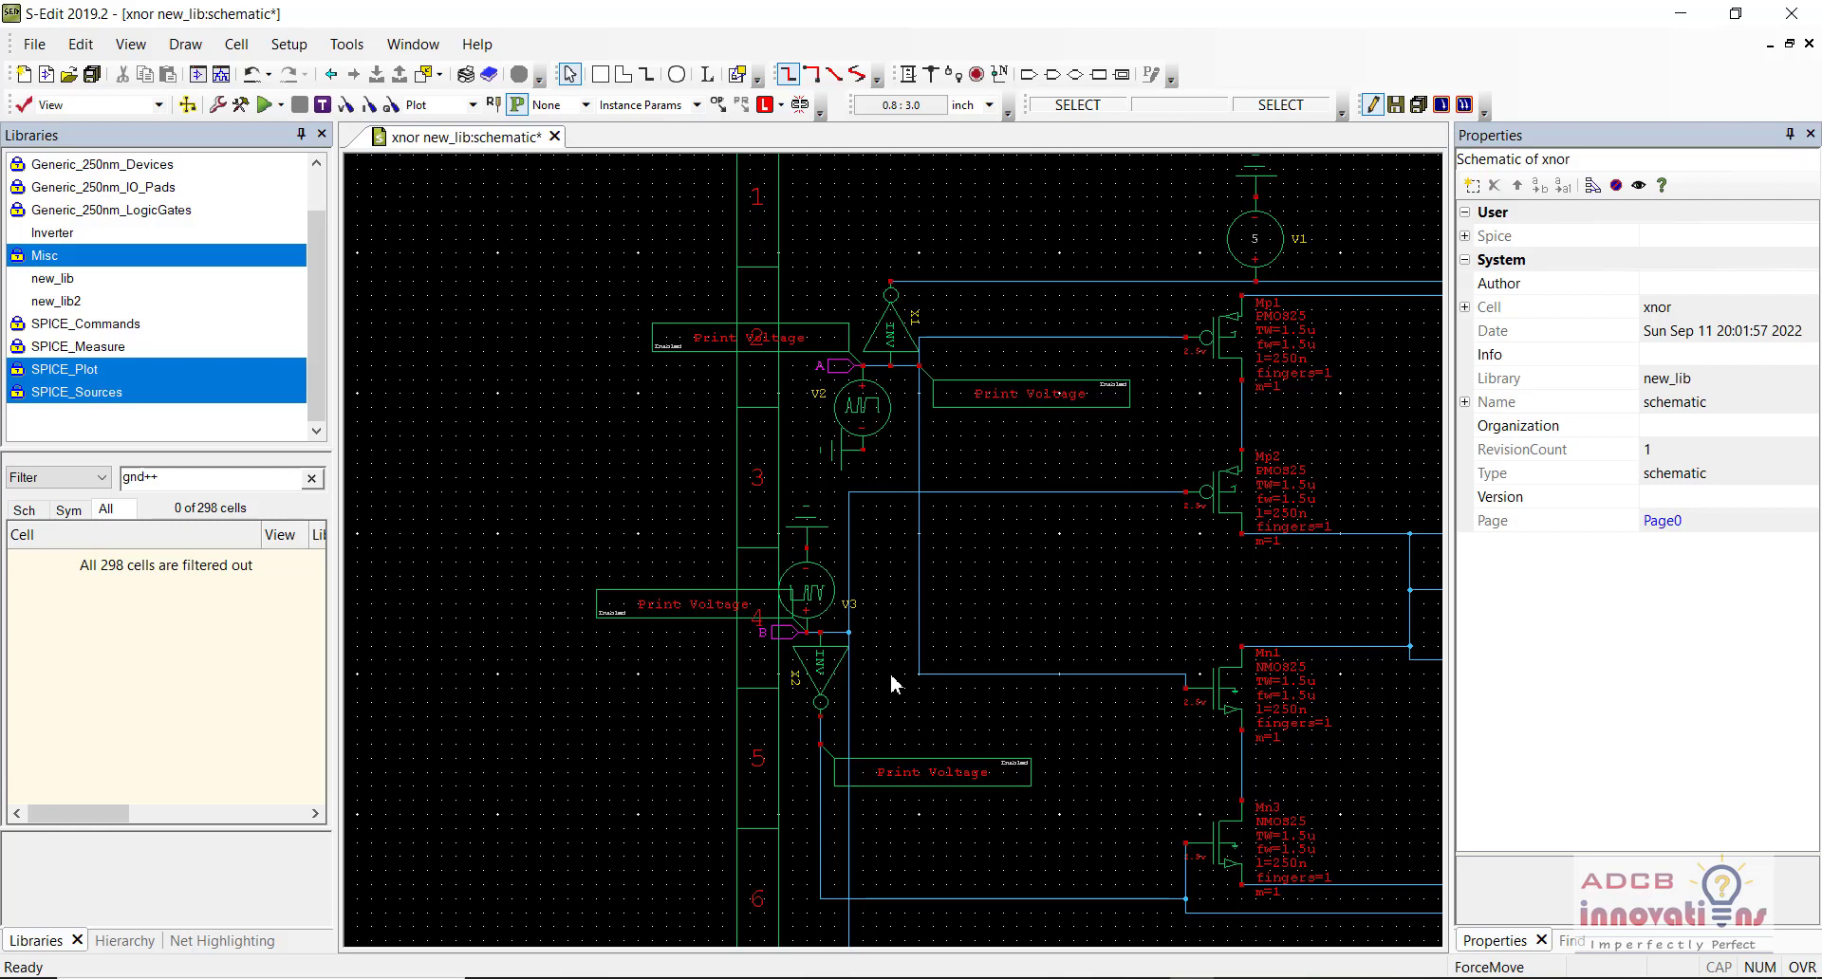
Step: Move Print Voltage probe P1 from the port A node to the output wire of inverter X1 and close the command log
click(1016, 393)
drag(1017, 393, 1061, 318)
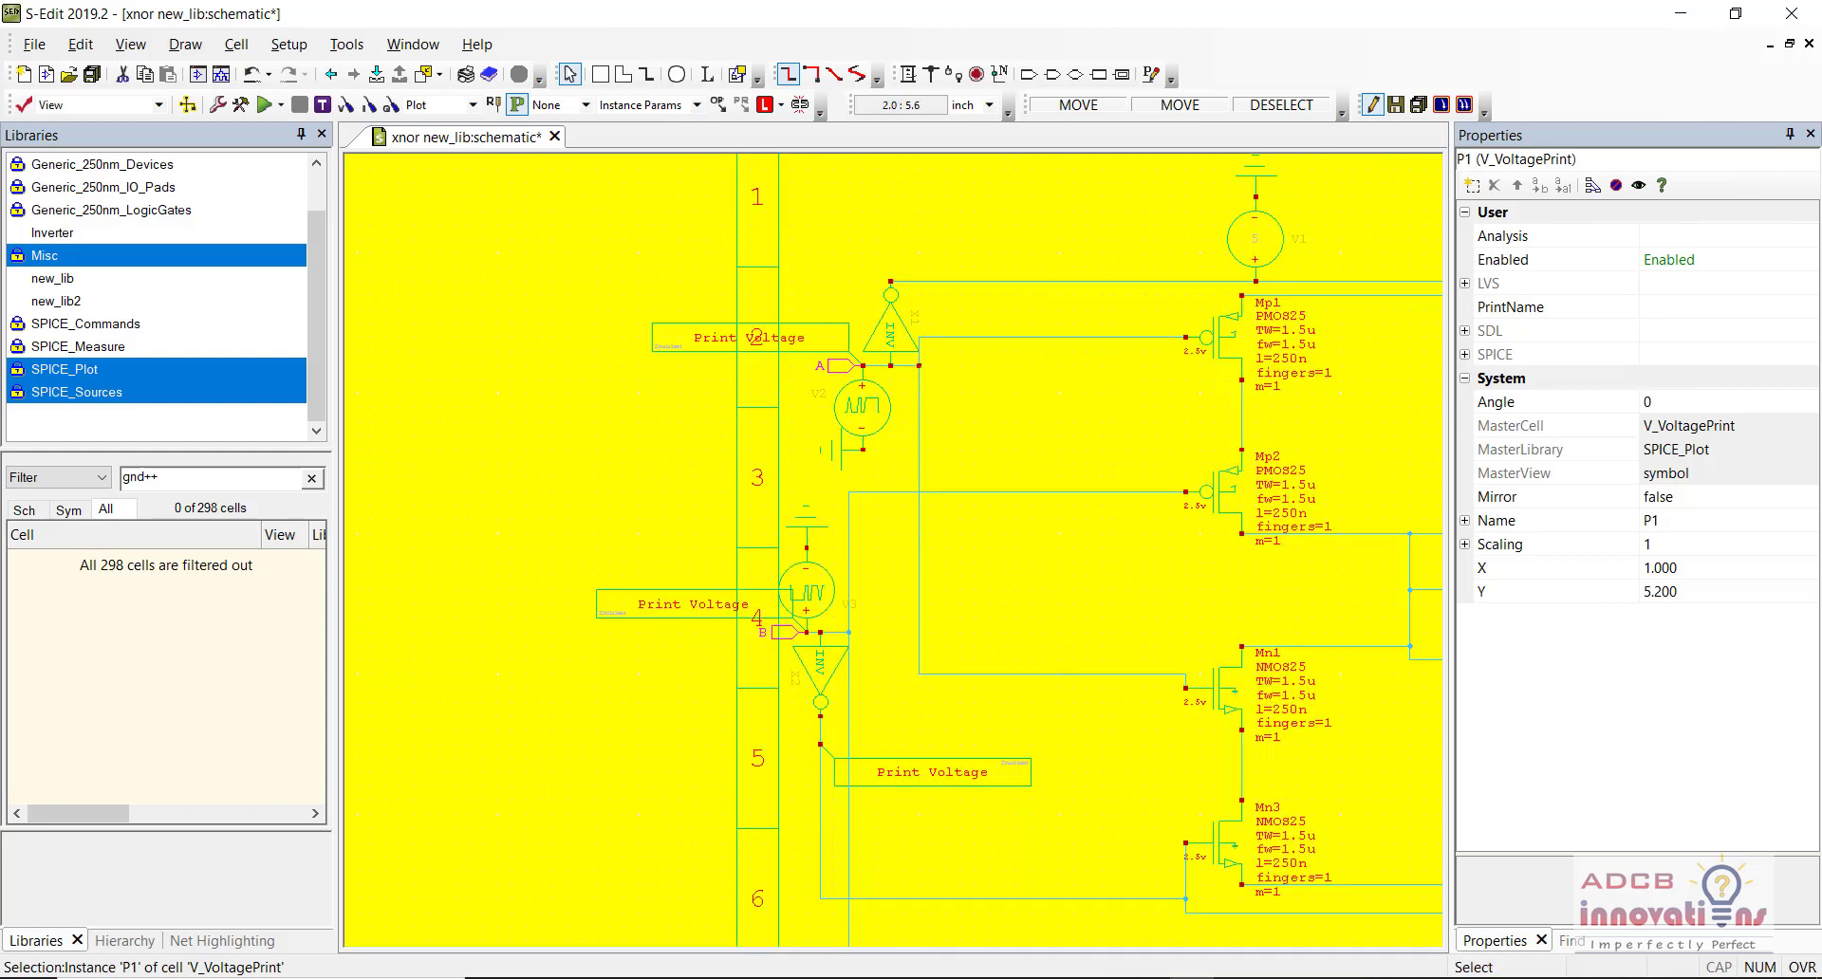
click(1030, 393)
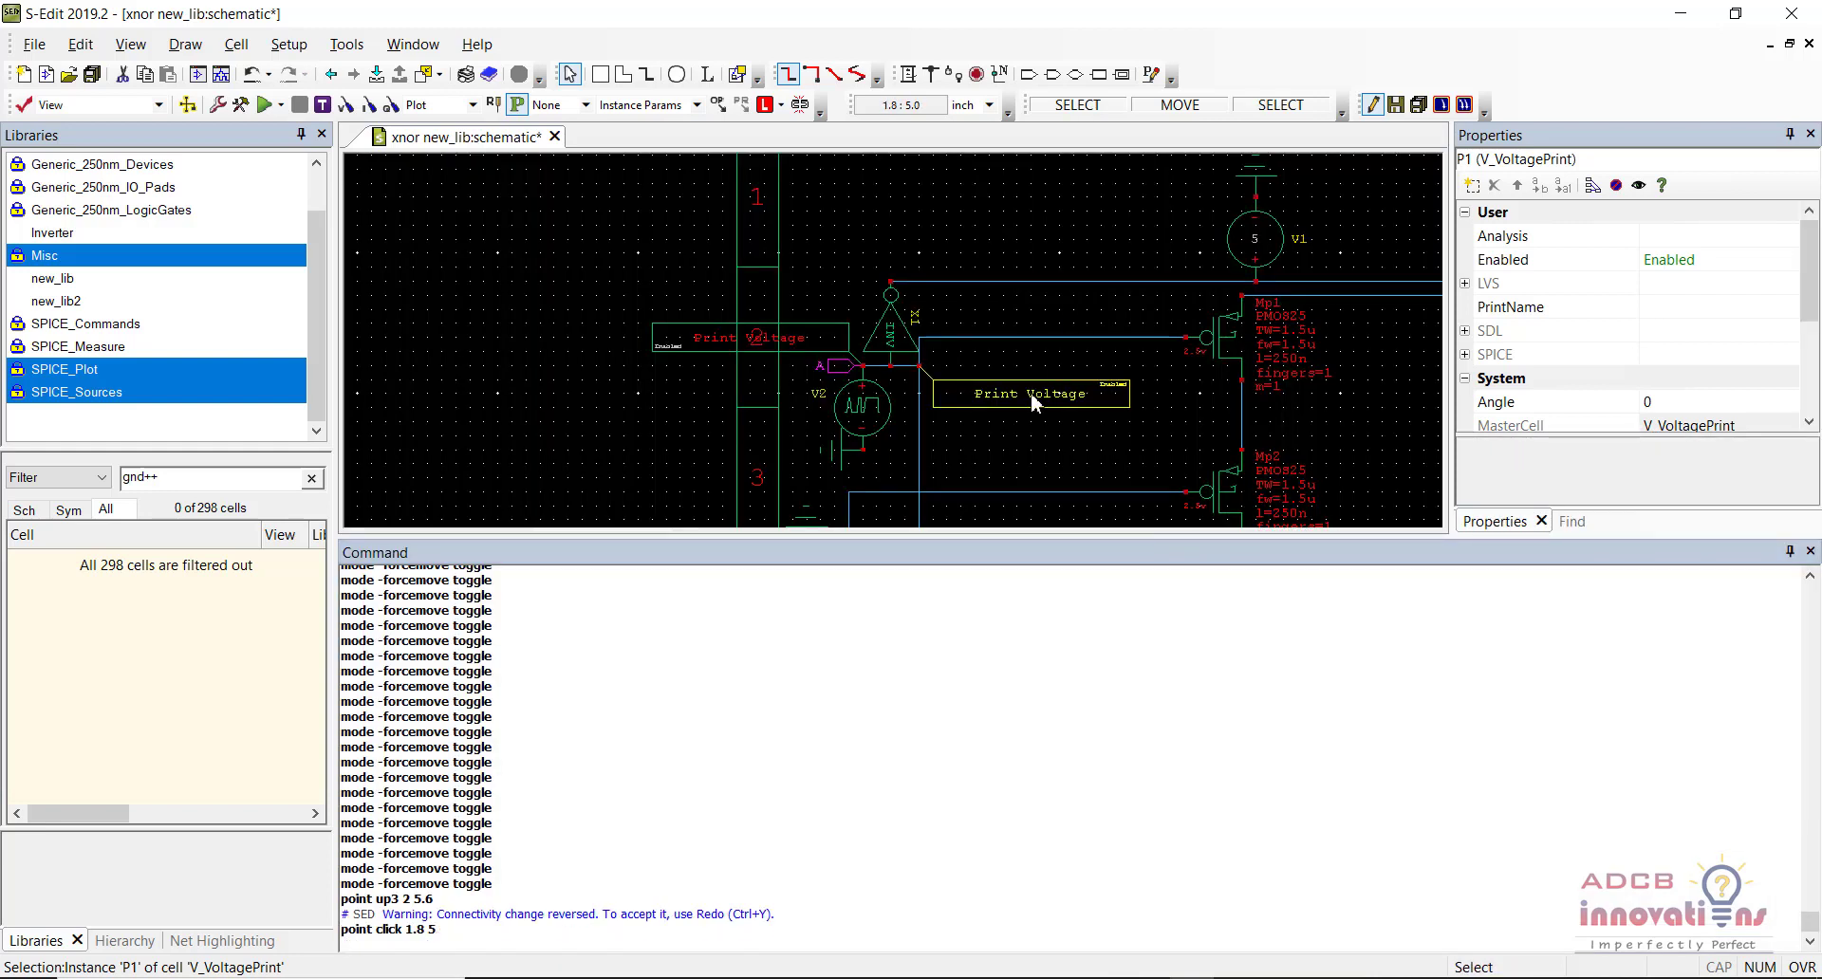
drag(1031, 393, 1059, 309)
click(1048, 462)
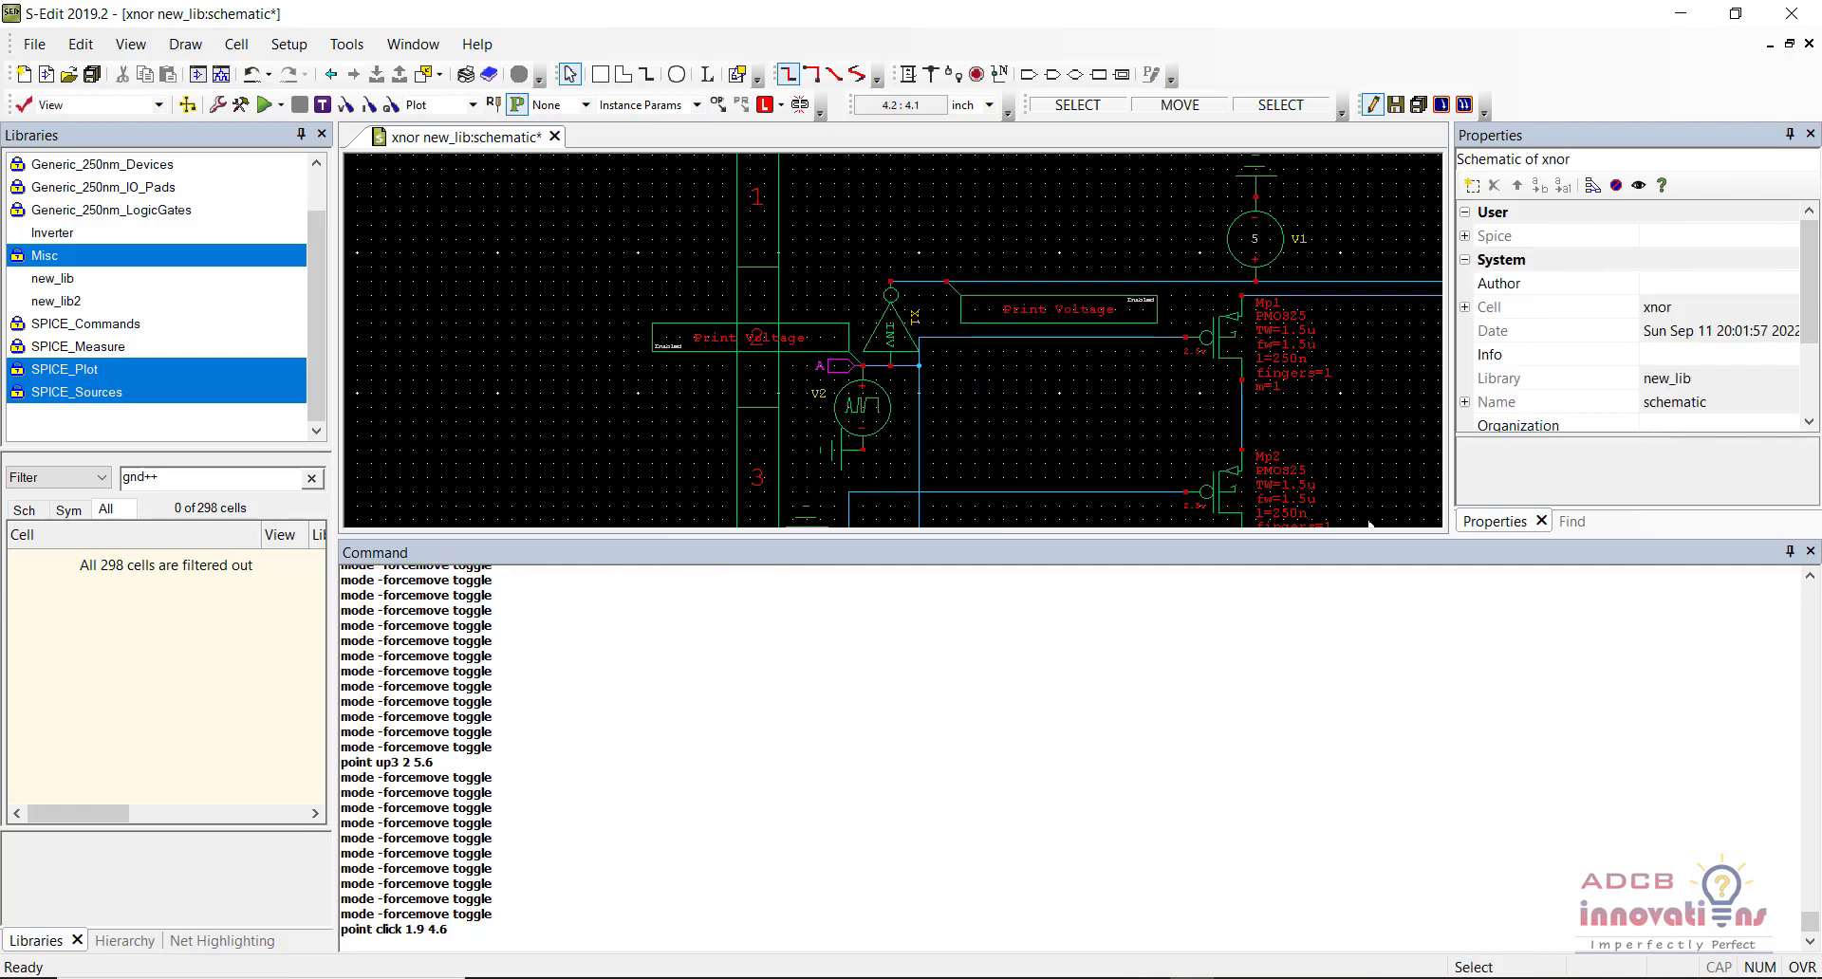
click(1810, 550)
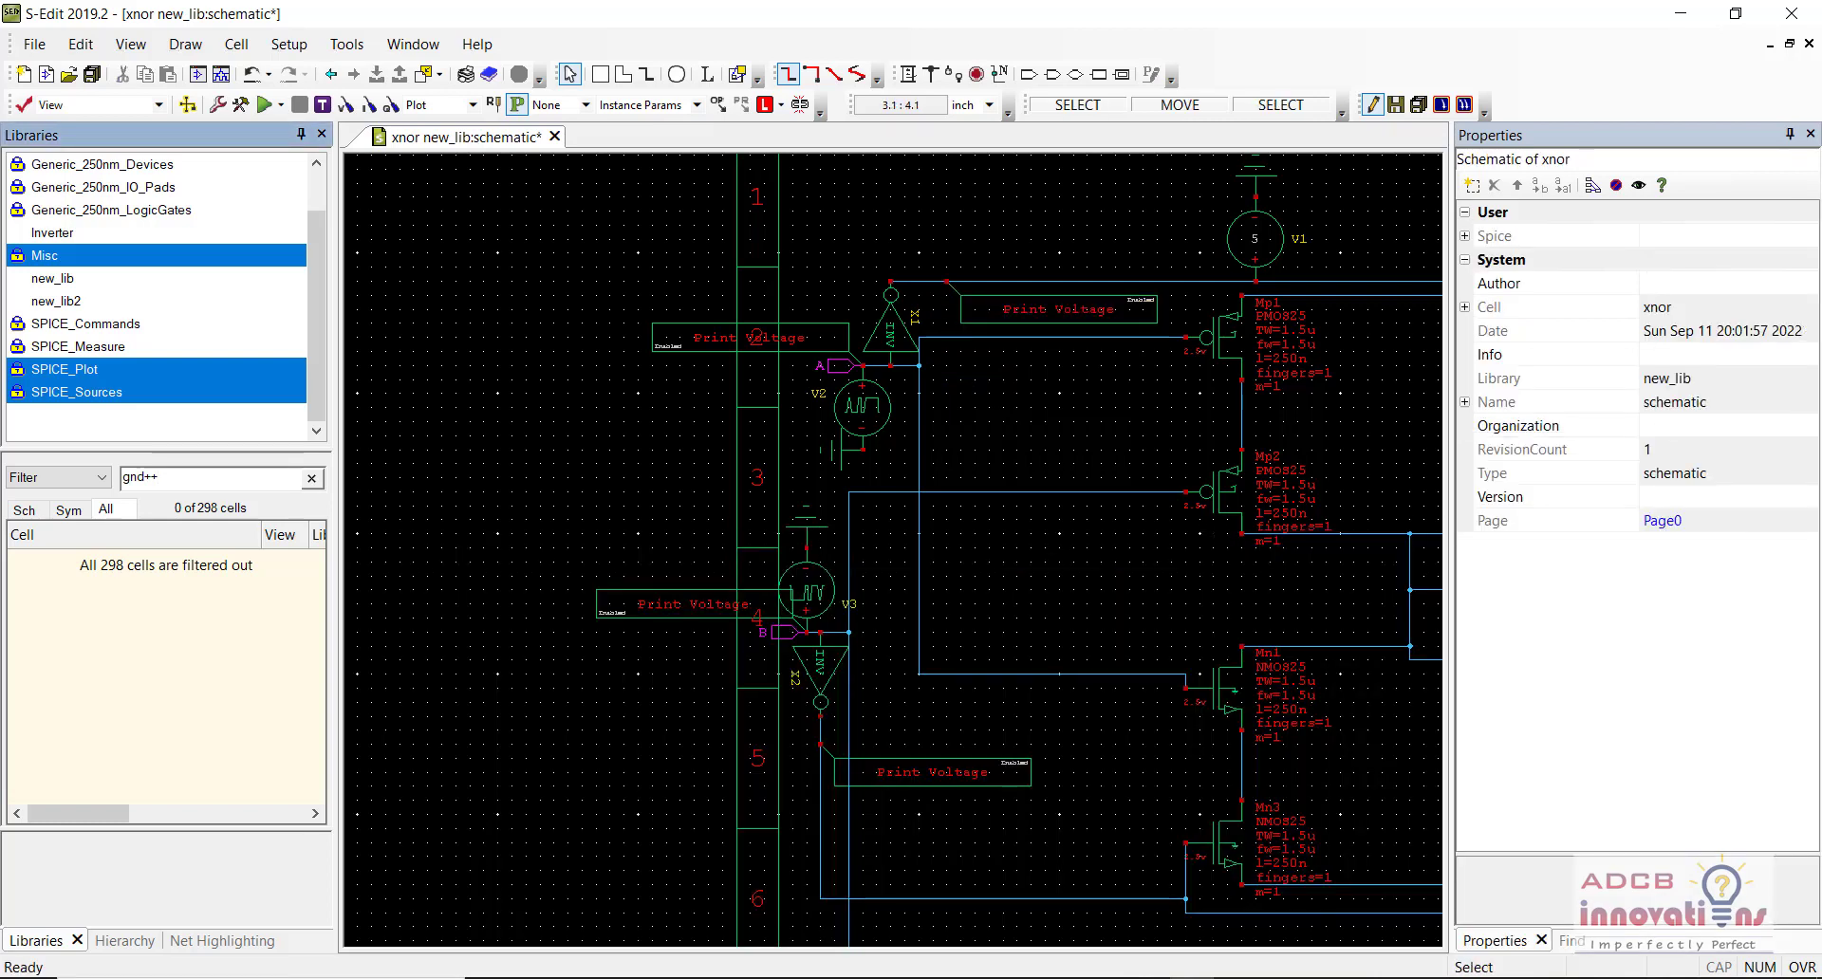
click(1100, 588)
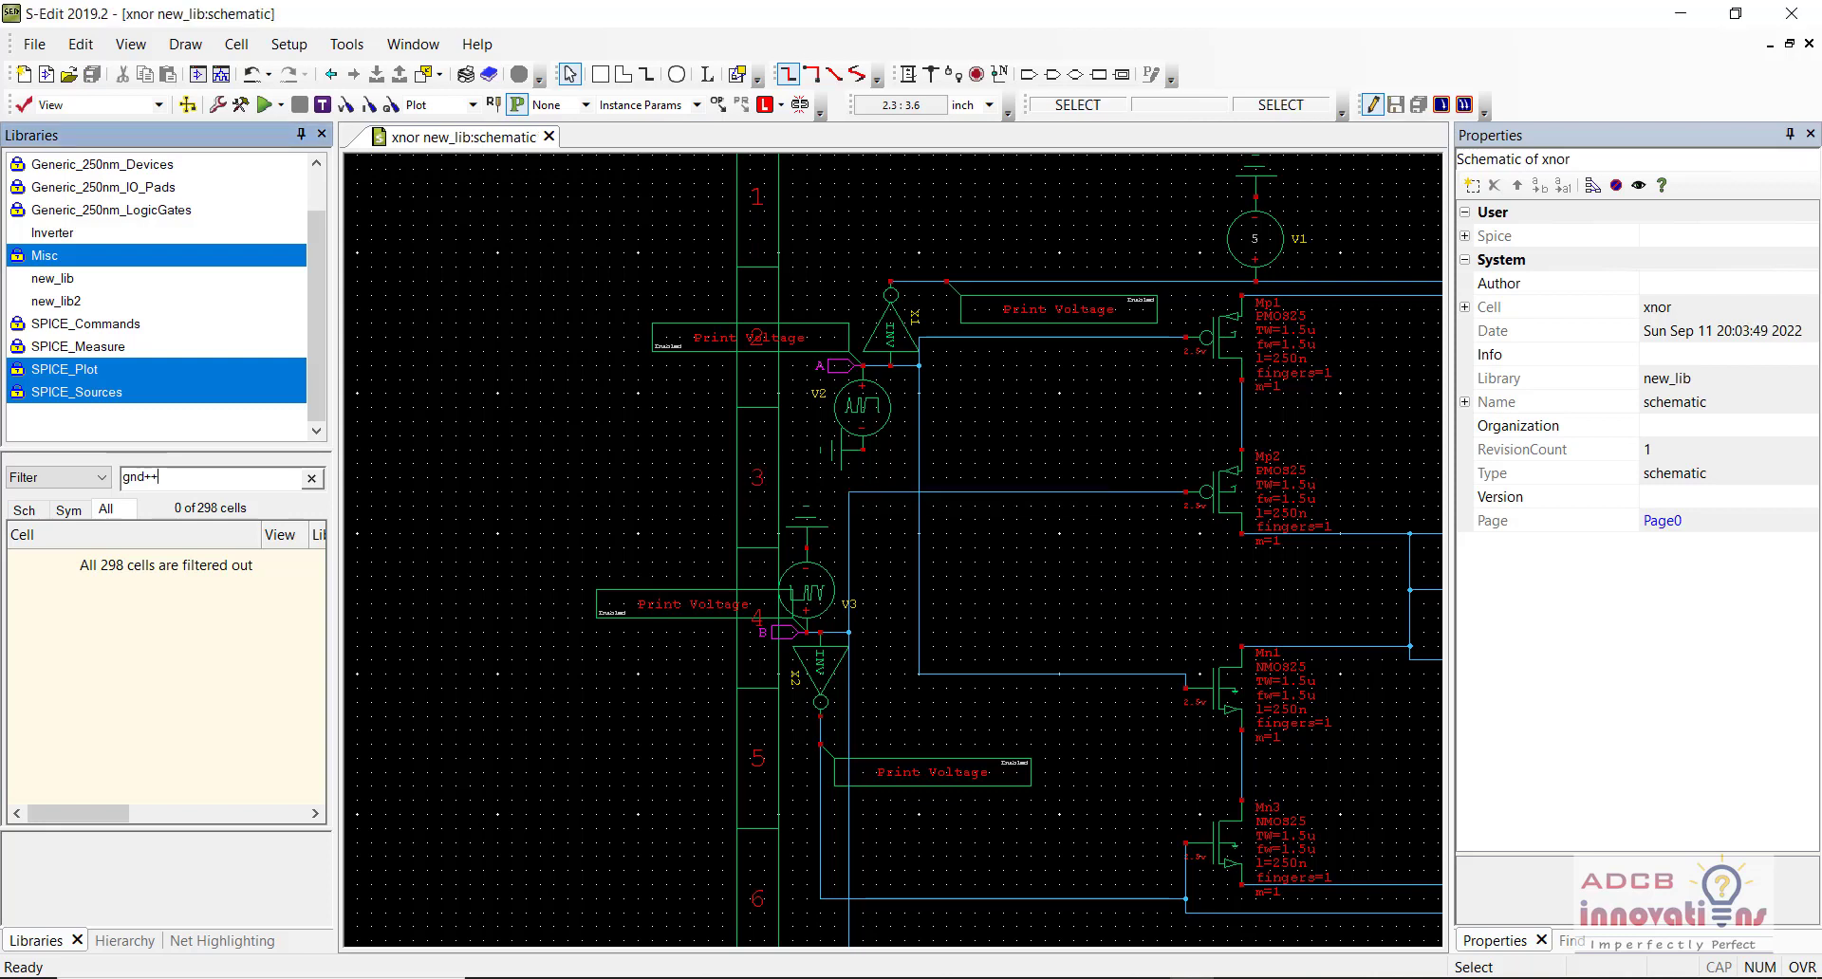
Step: Save and simulate the xnor schematic, expand the transient chart into separate plots to check the traces, and return to the schematic
key(ctrl+s)
click(265, 104)
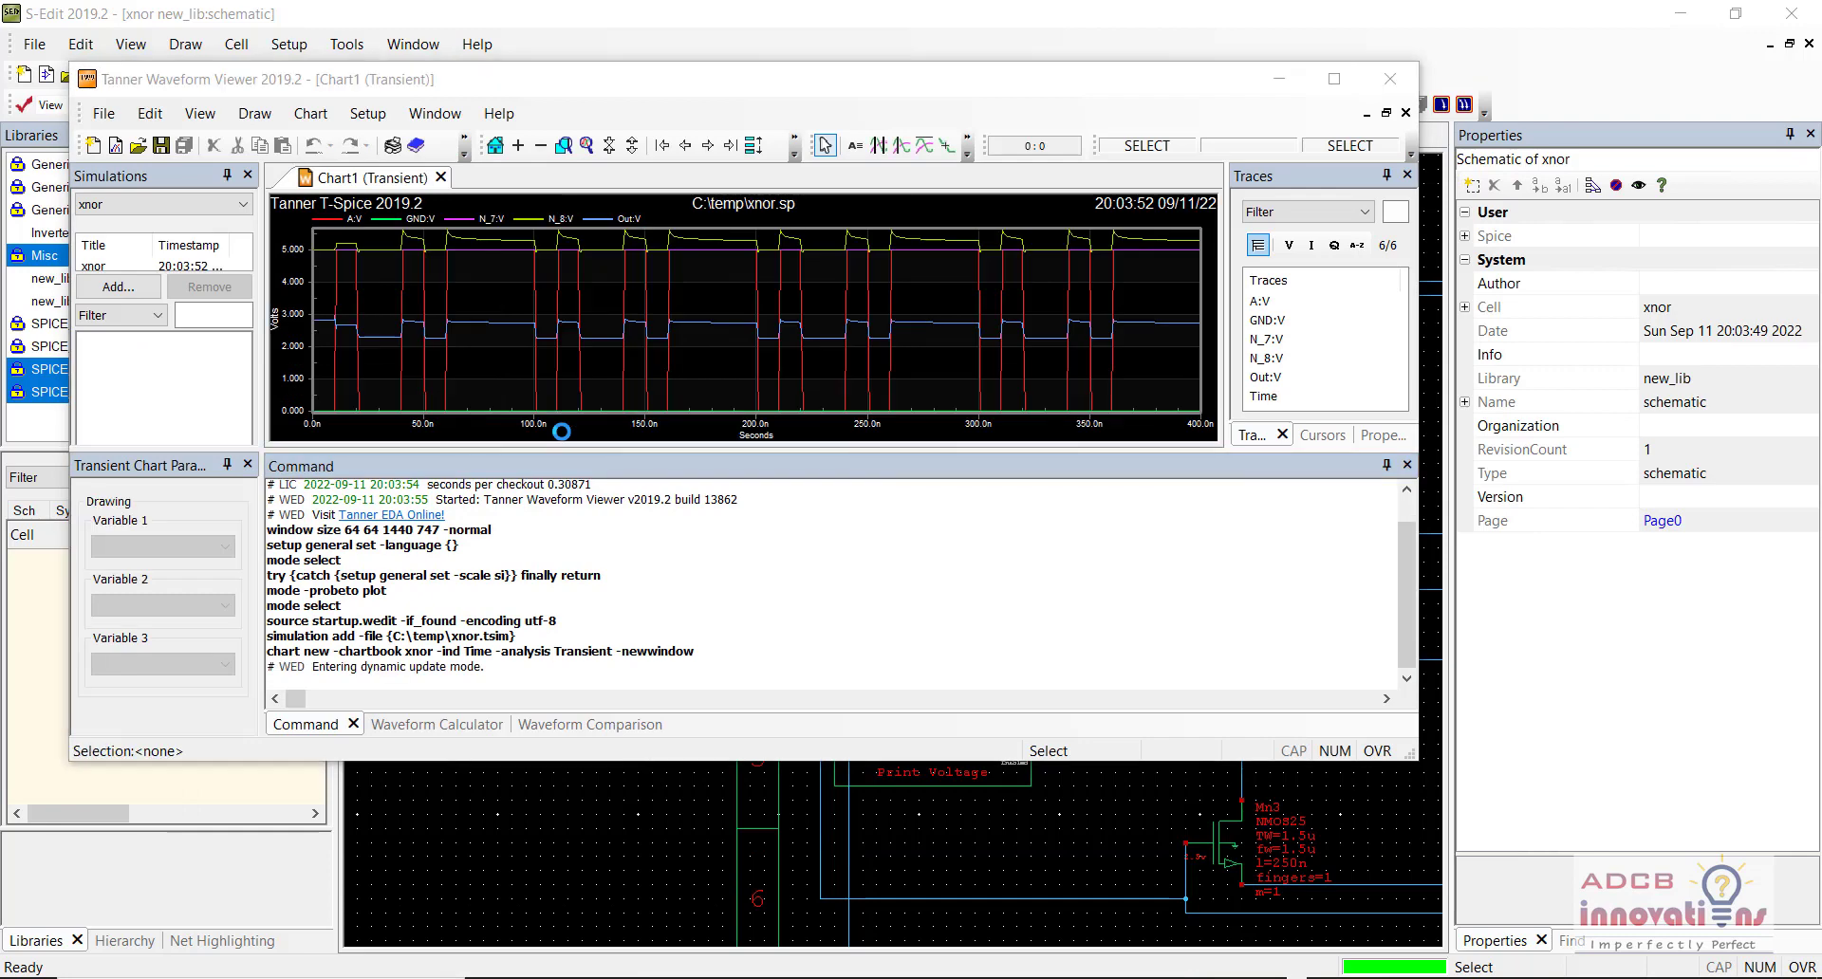
click(753, 146)
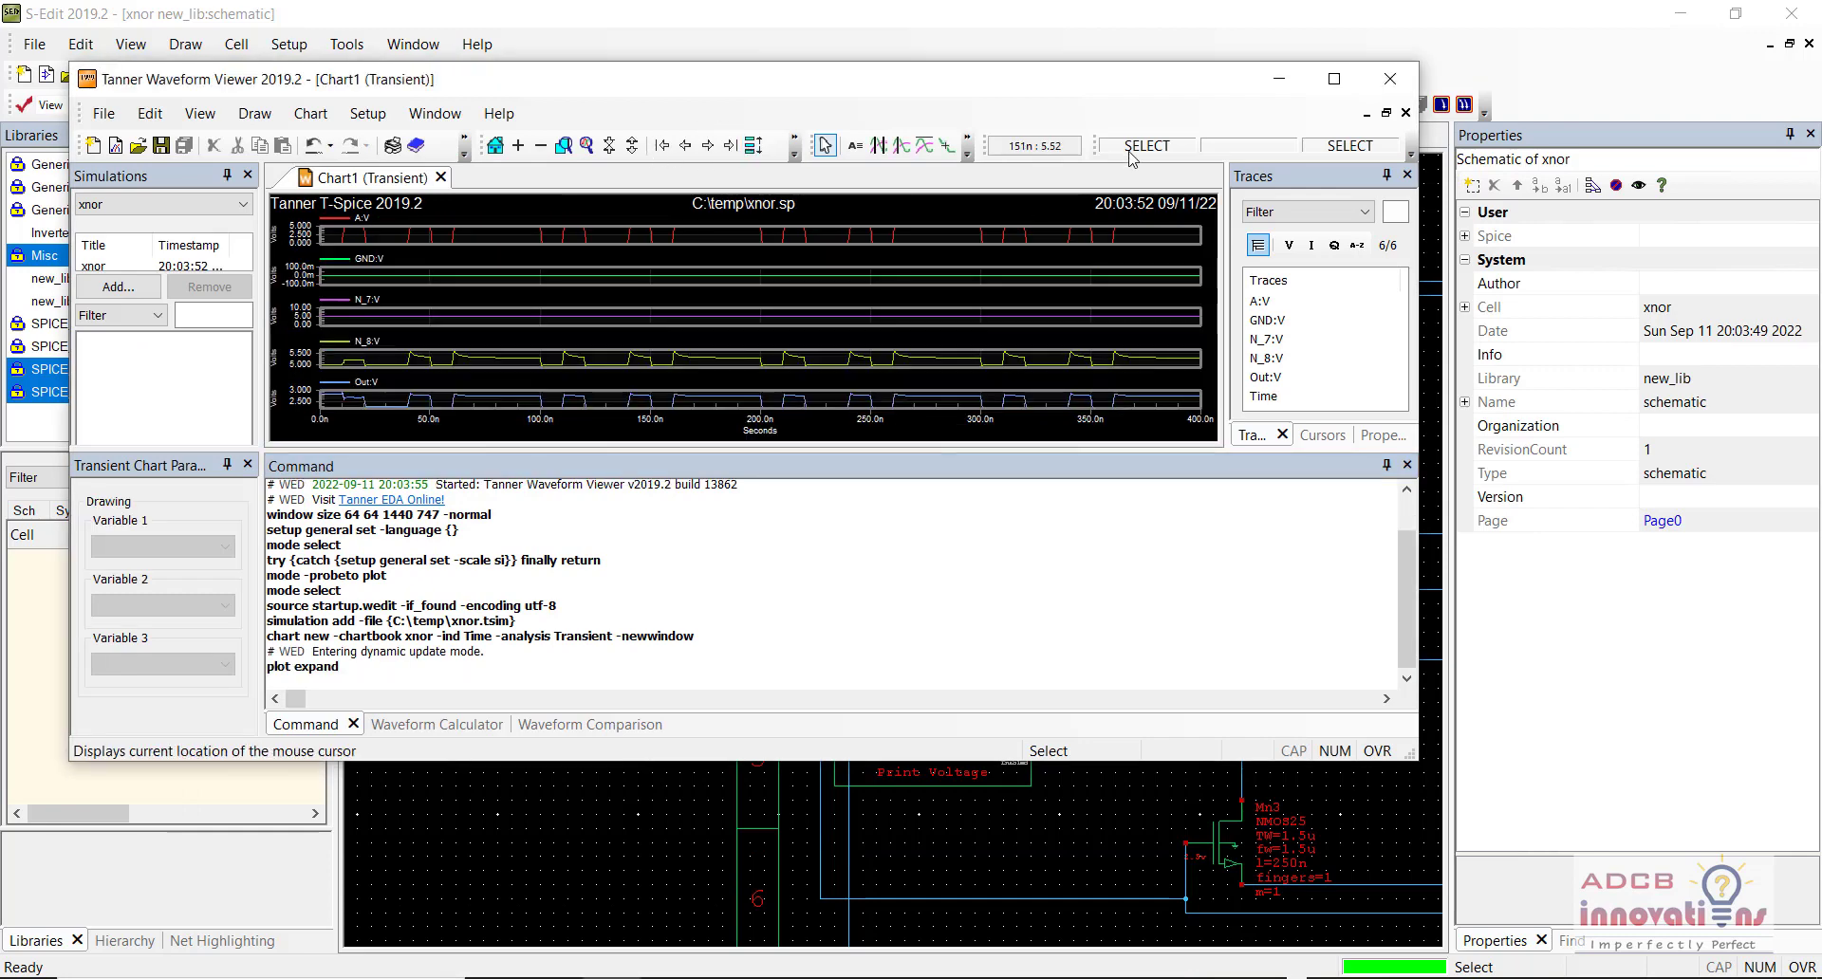
click(1334, 80)
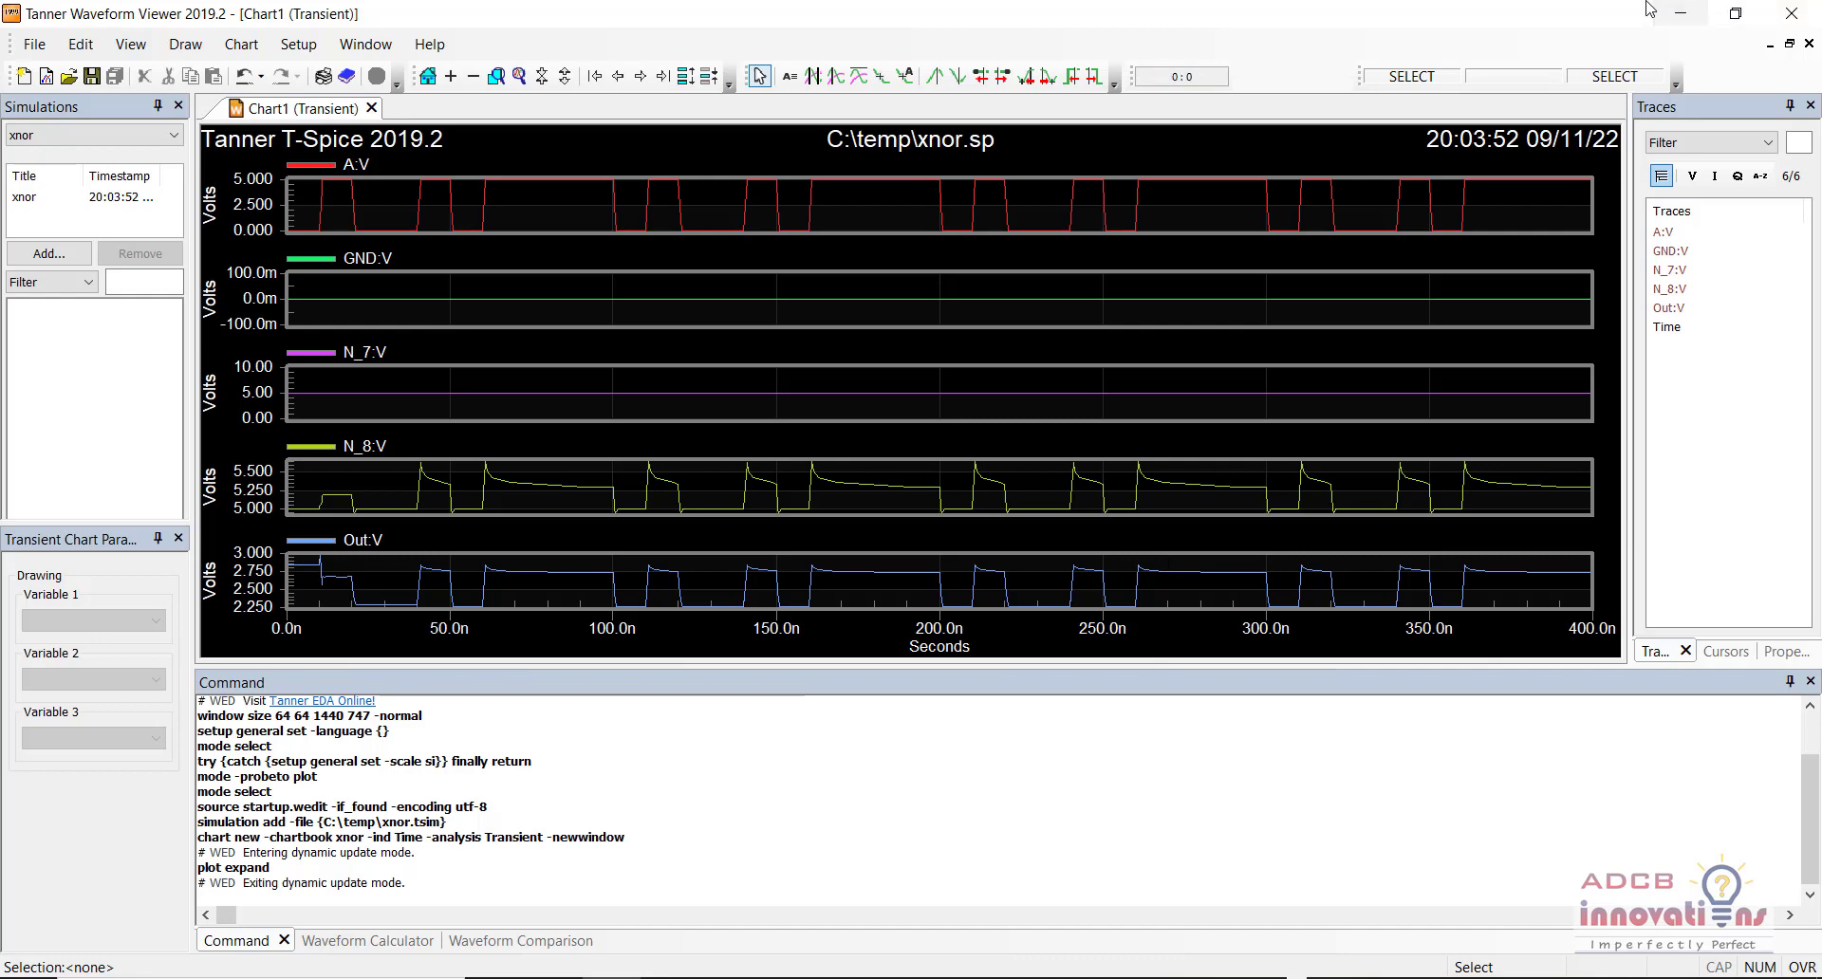
click(1679, 13)
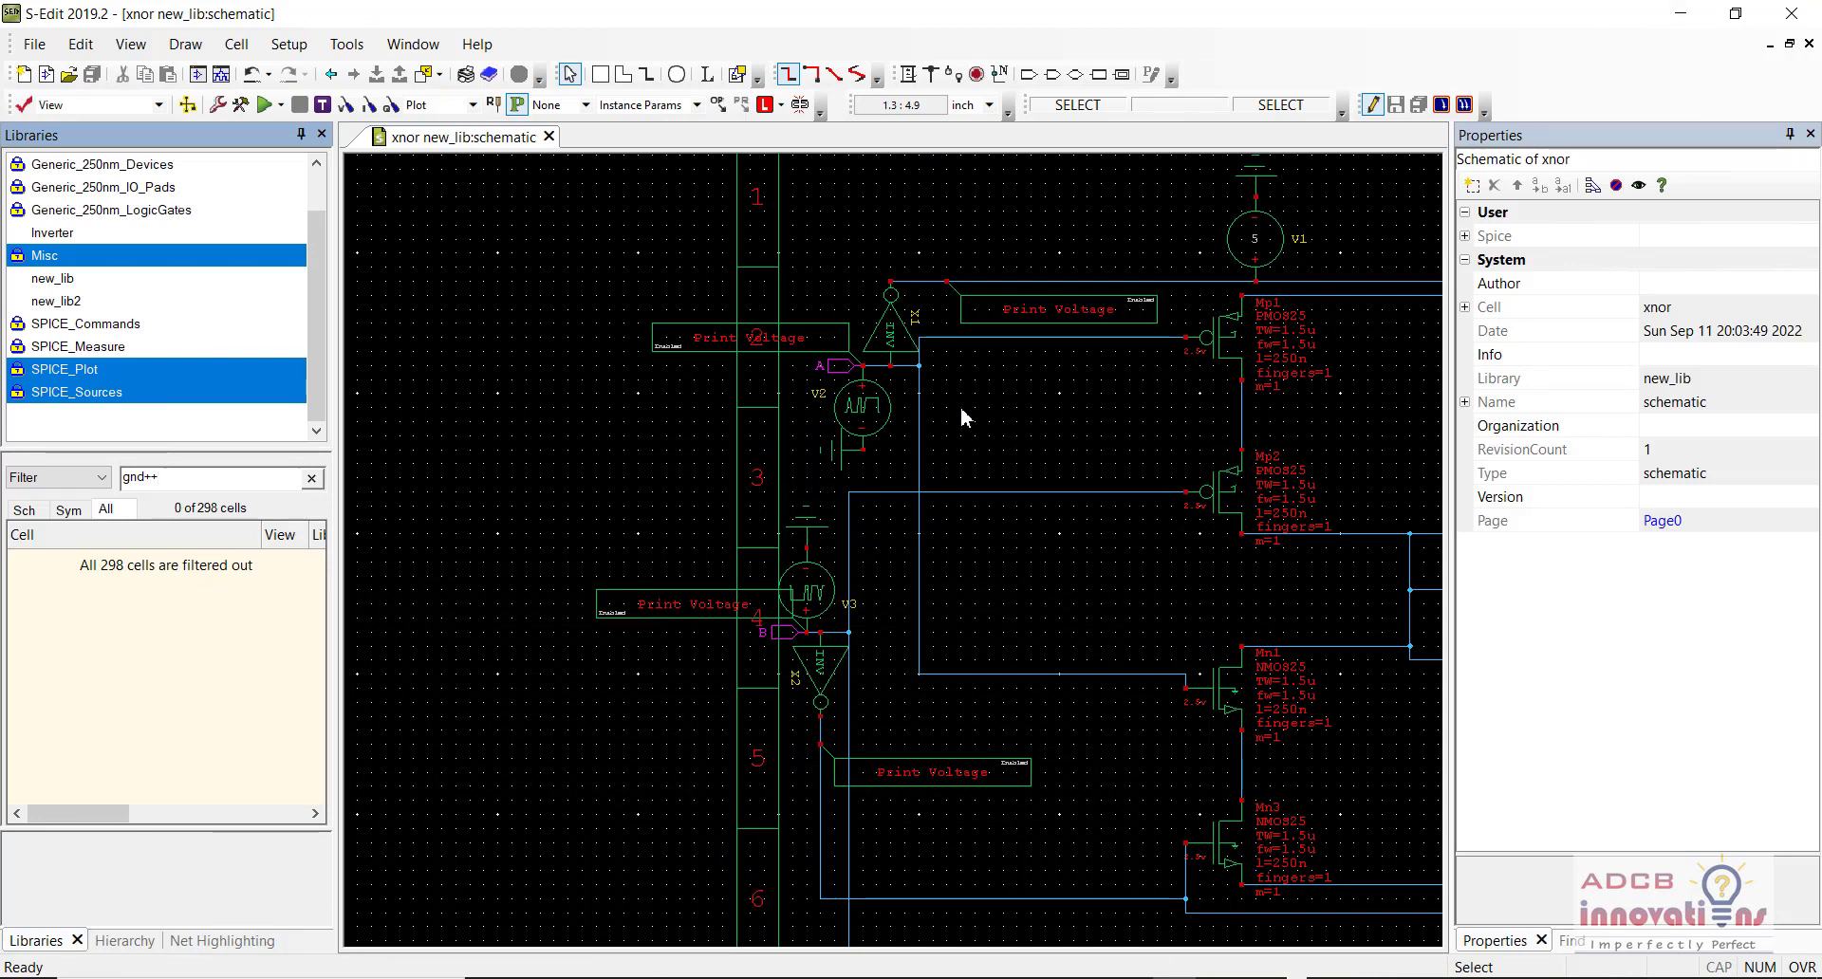
Step: Delete the Print Voltage probes at the outputs of inverters X1 and X2 and save the schematic
click(1004, 313)
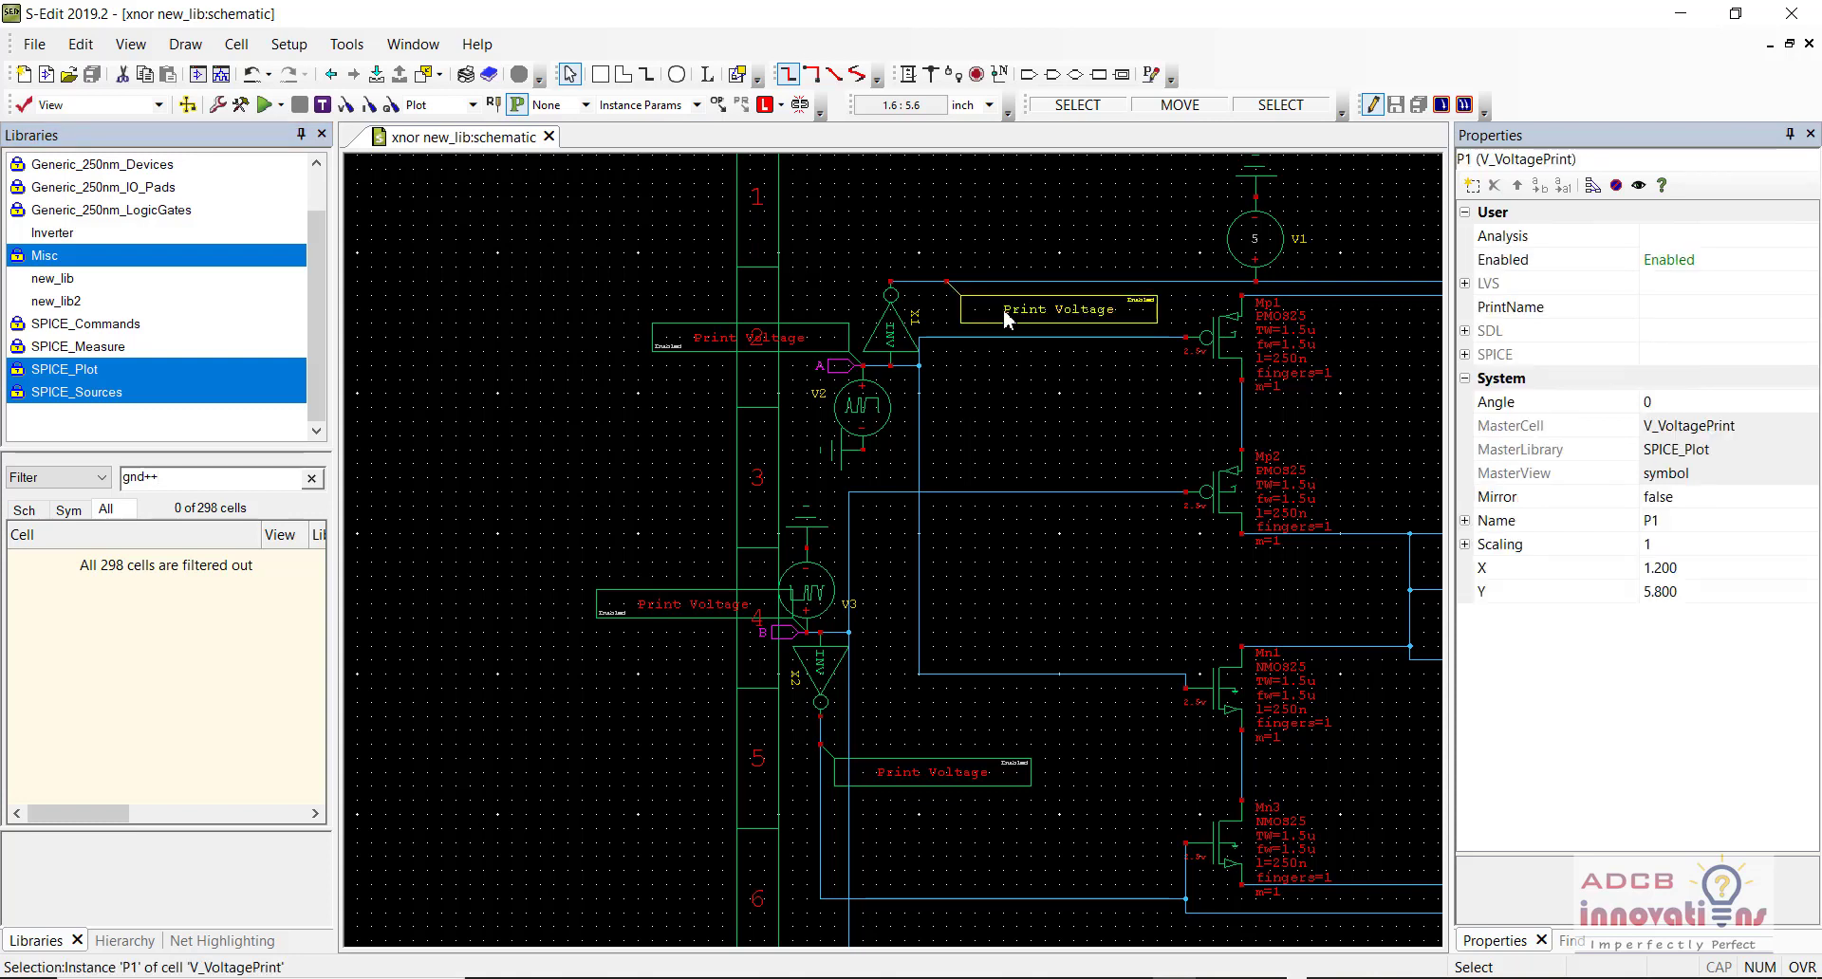
key(Delete)
click(932, 772)
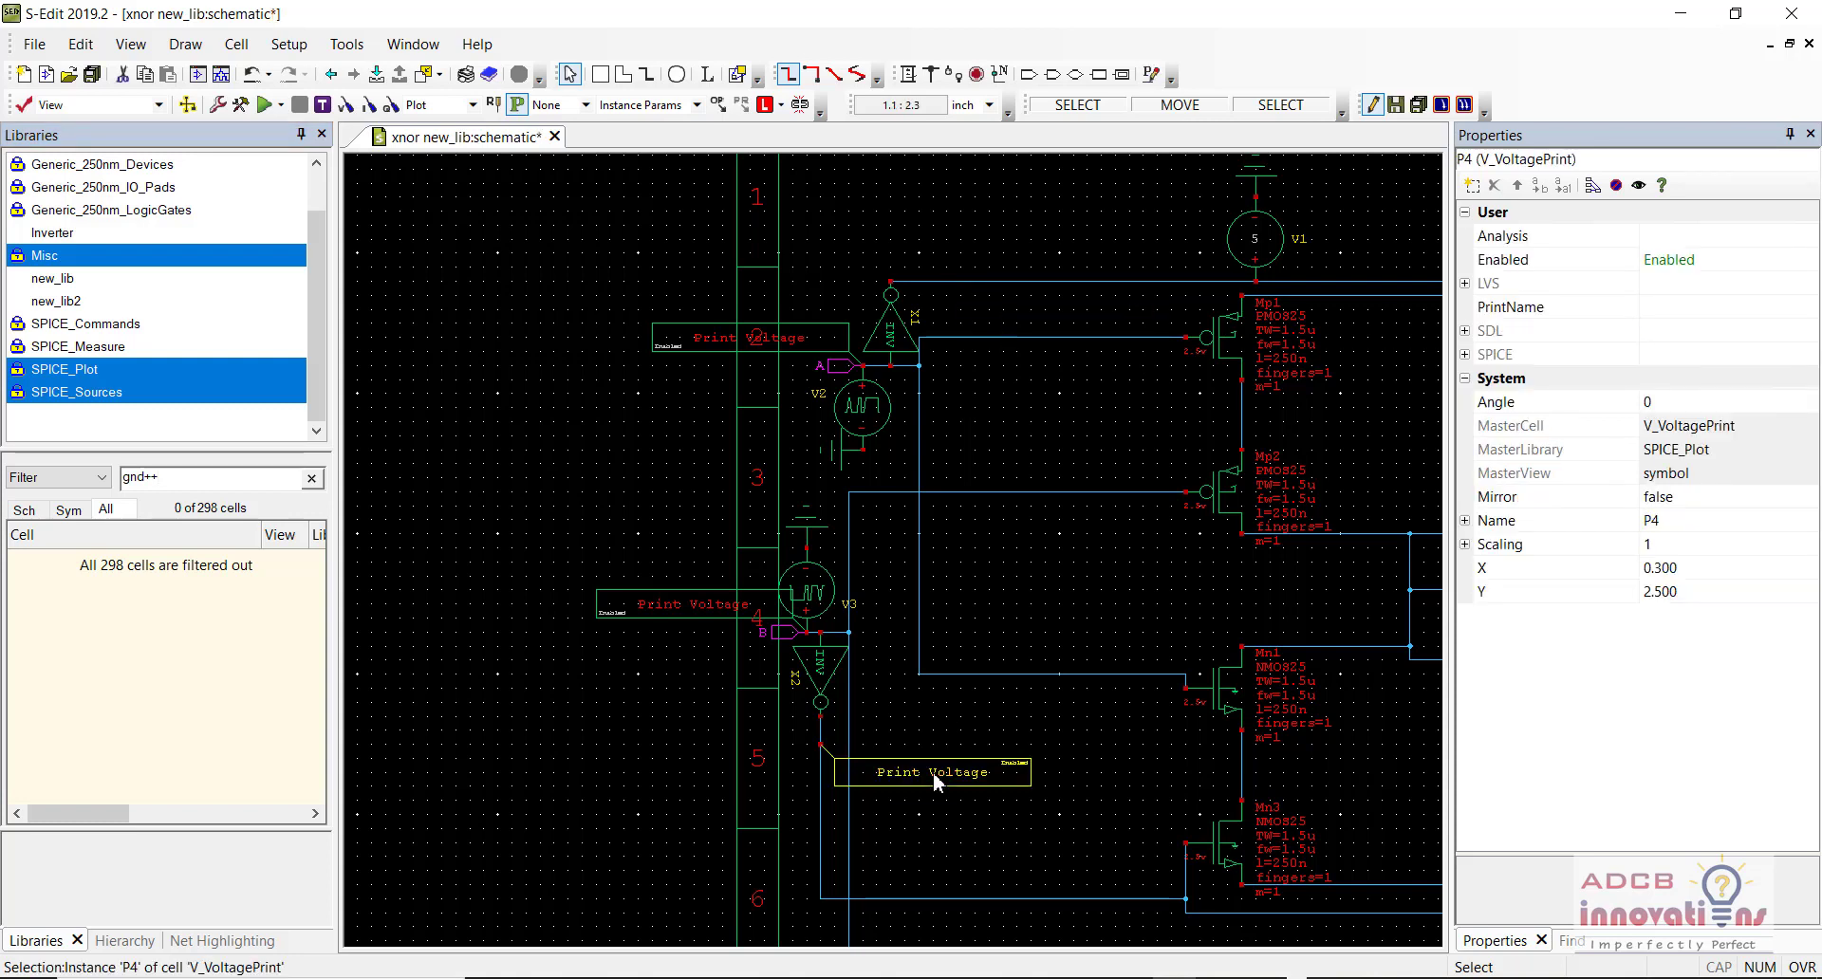
key(Delete)
key(ctrl+s)
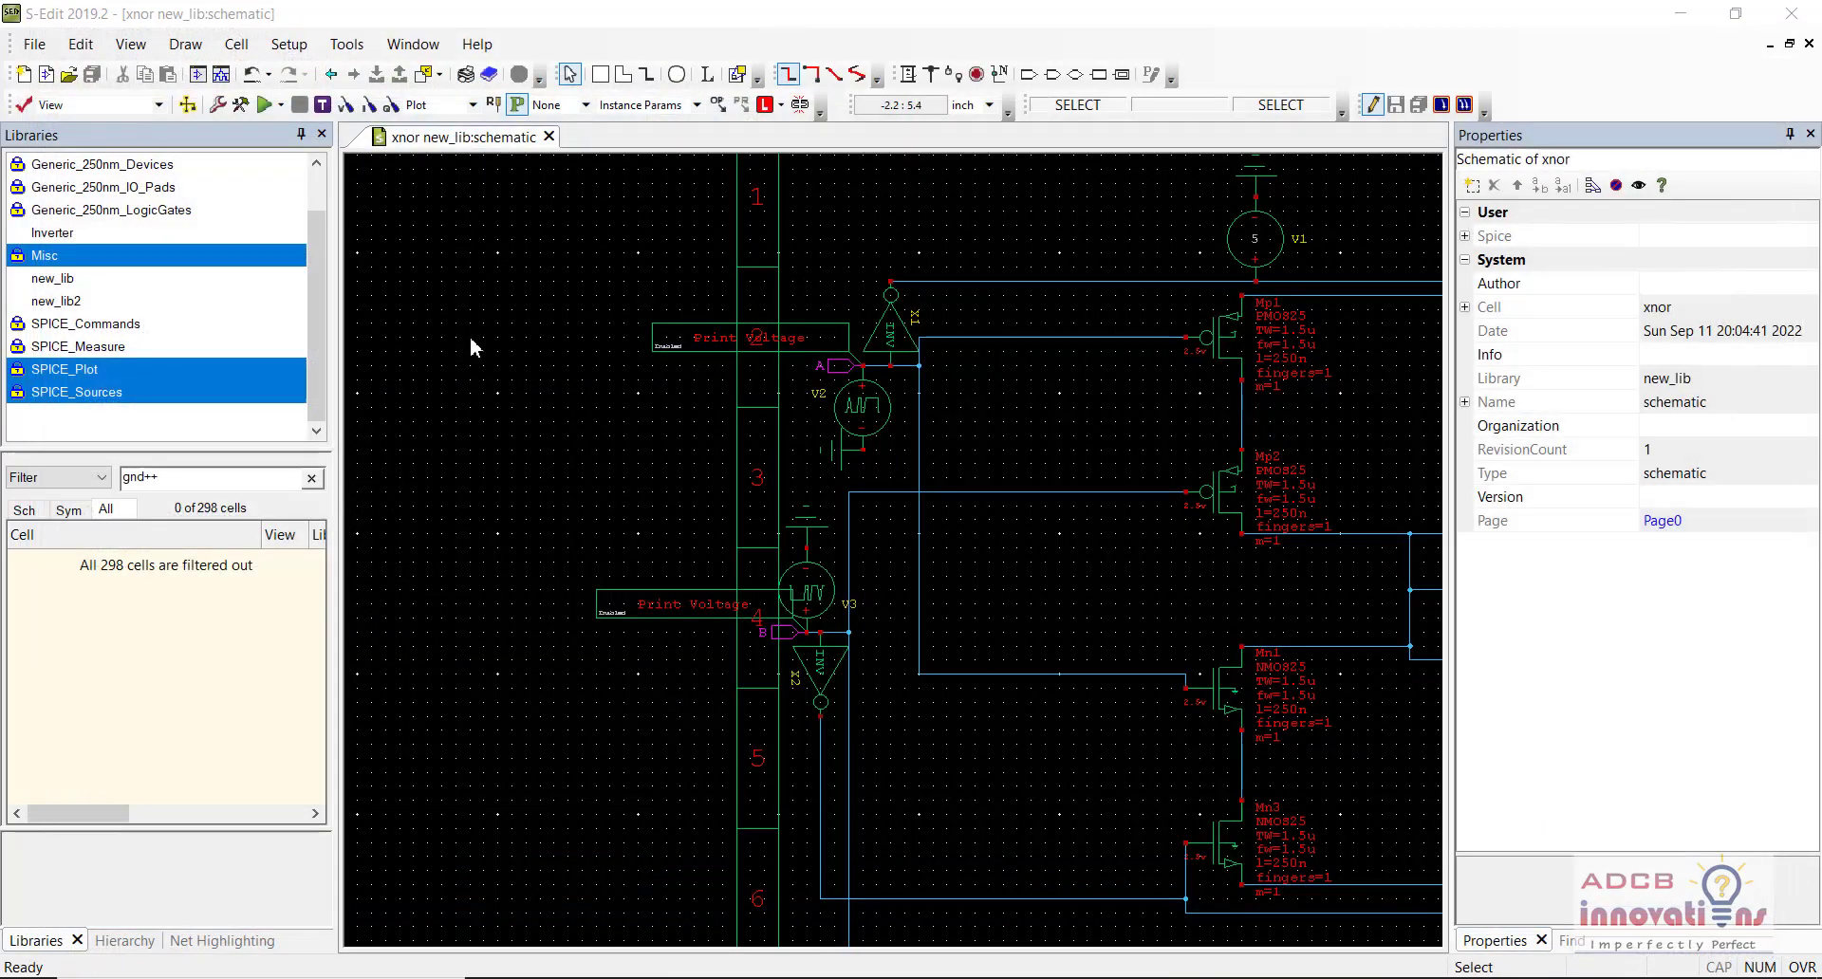
Step: Rerun the xnor simulation, examine the traces as separate plots, and close the waveform viewer and T-Spice
click(265, 104)
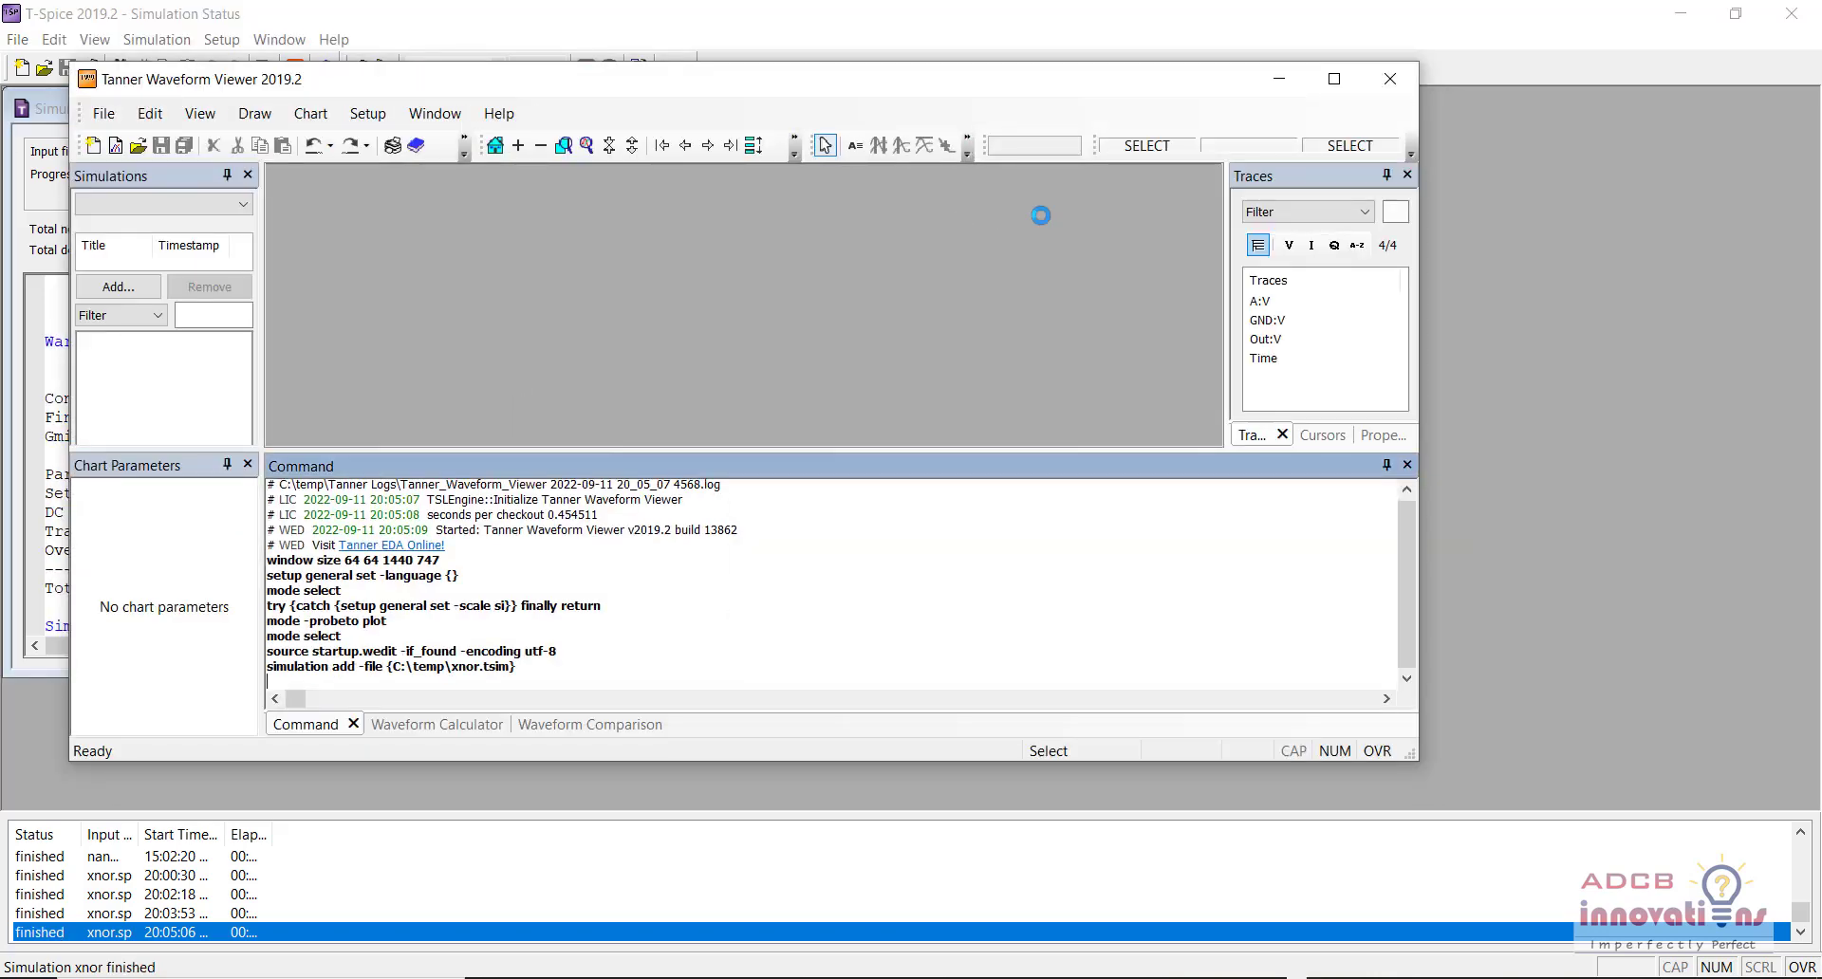
click(1334, 79)
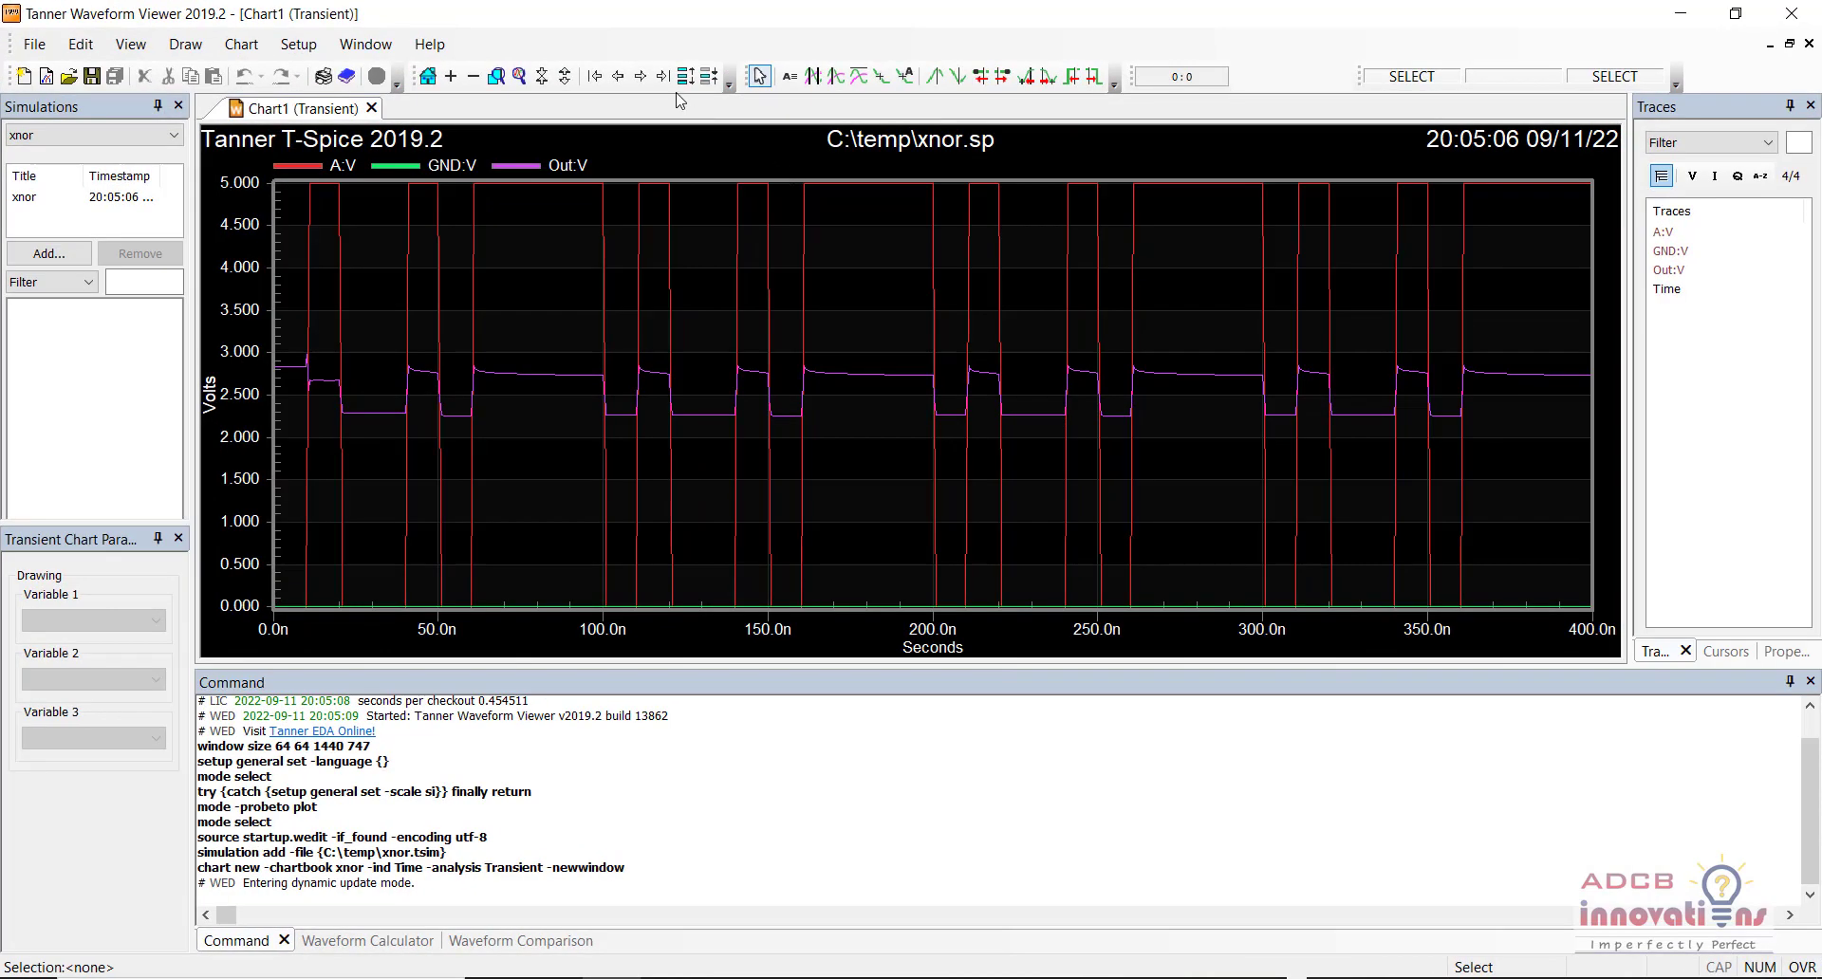
click(685, 78)
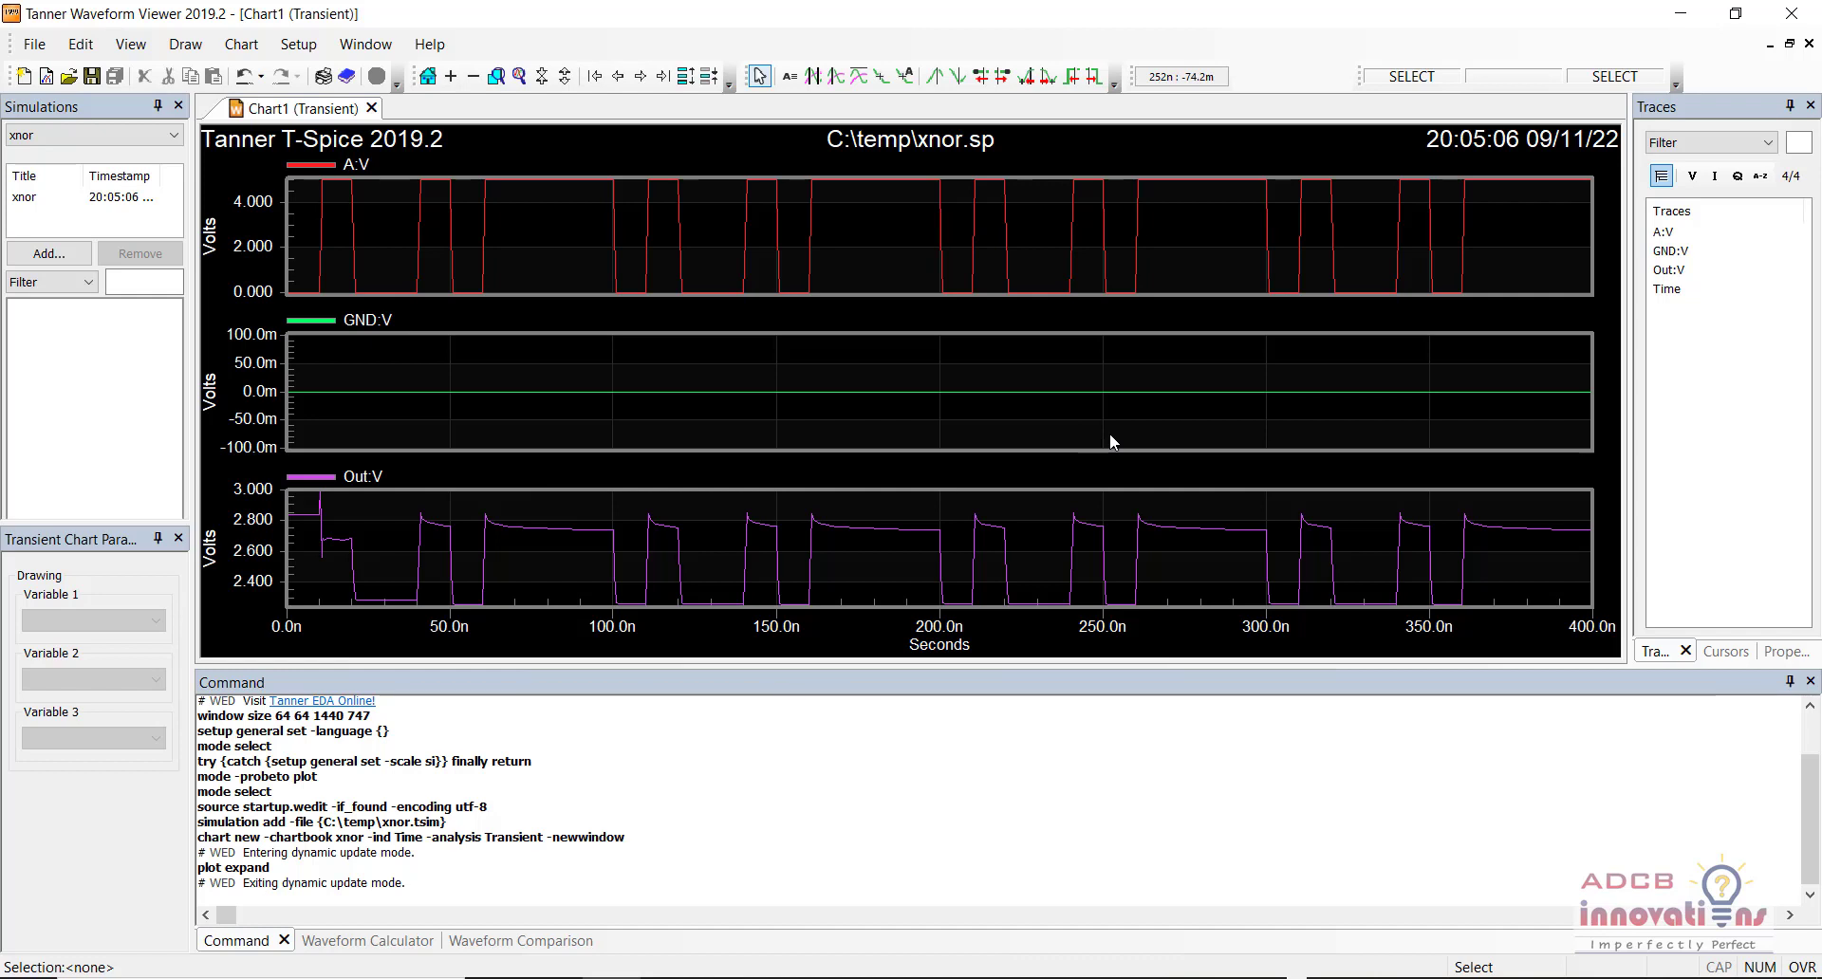
click(1791, 13)
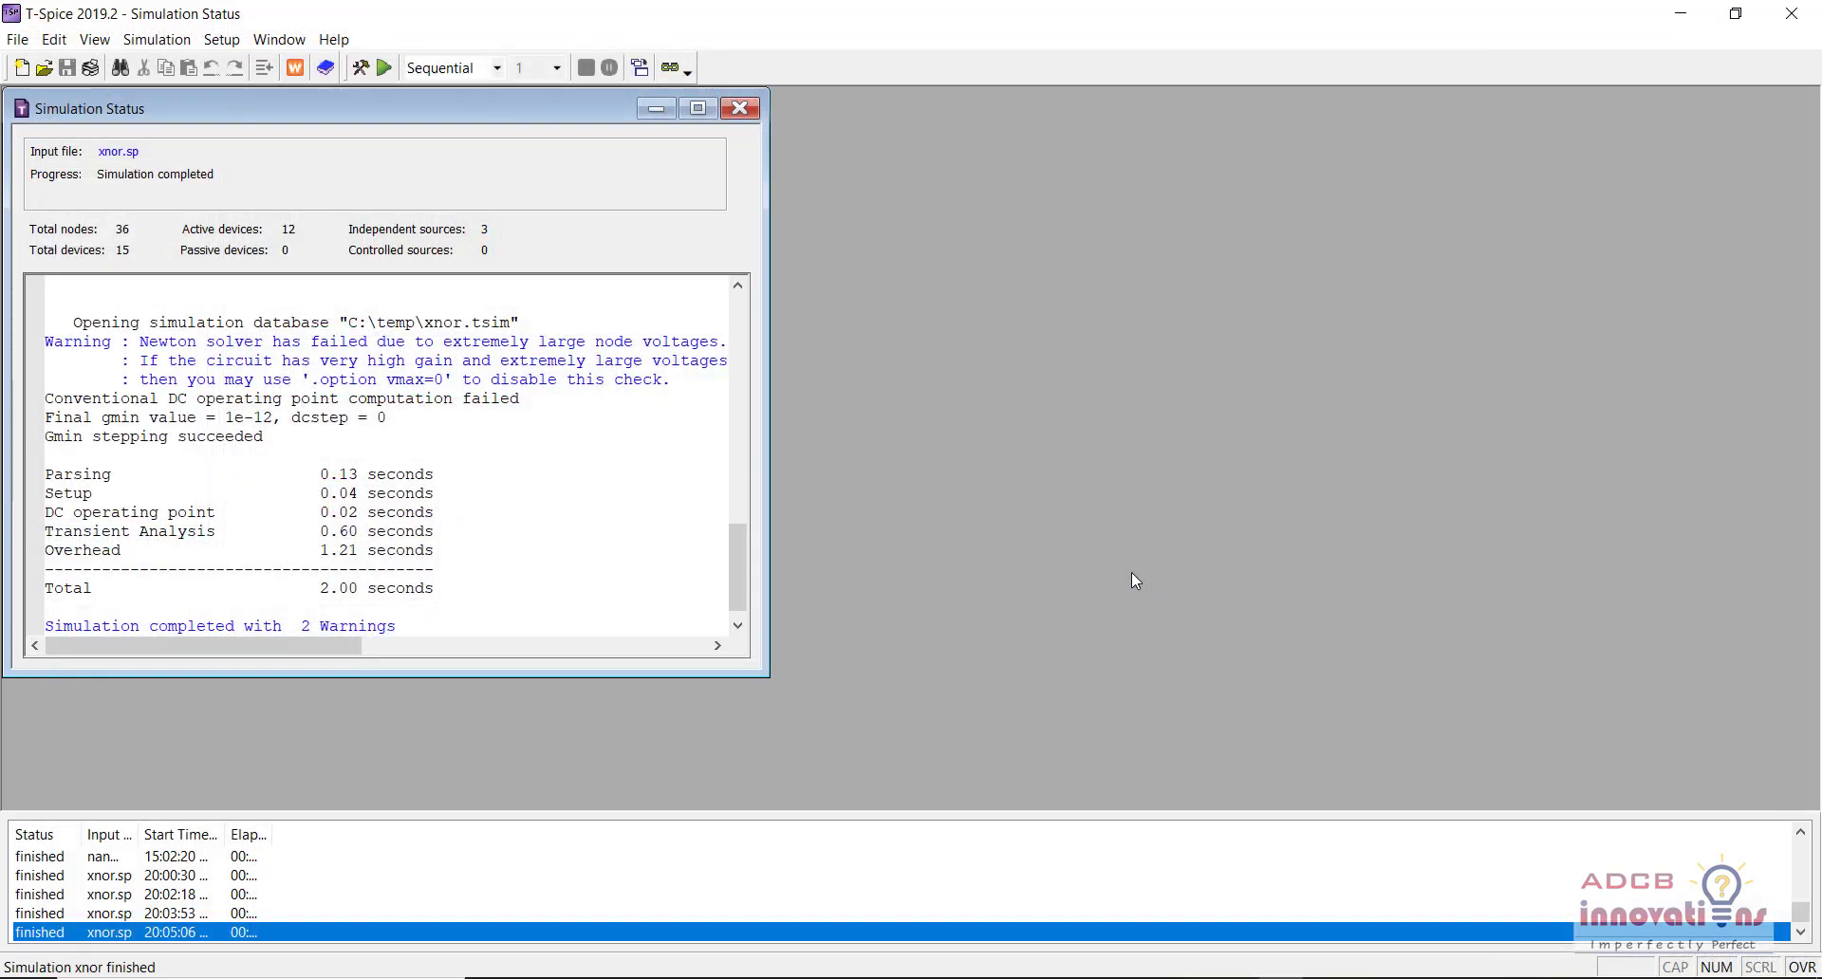
click(1791, 13)
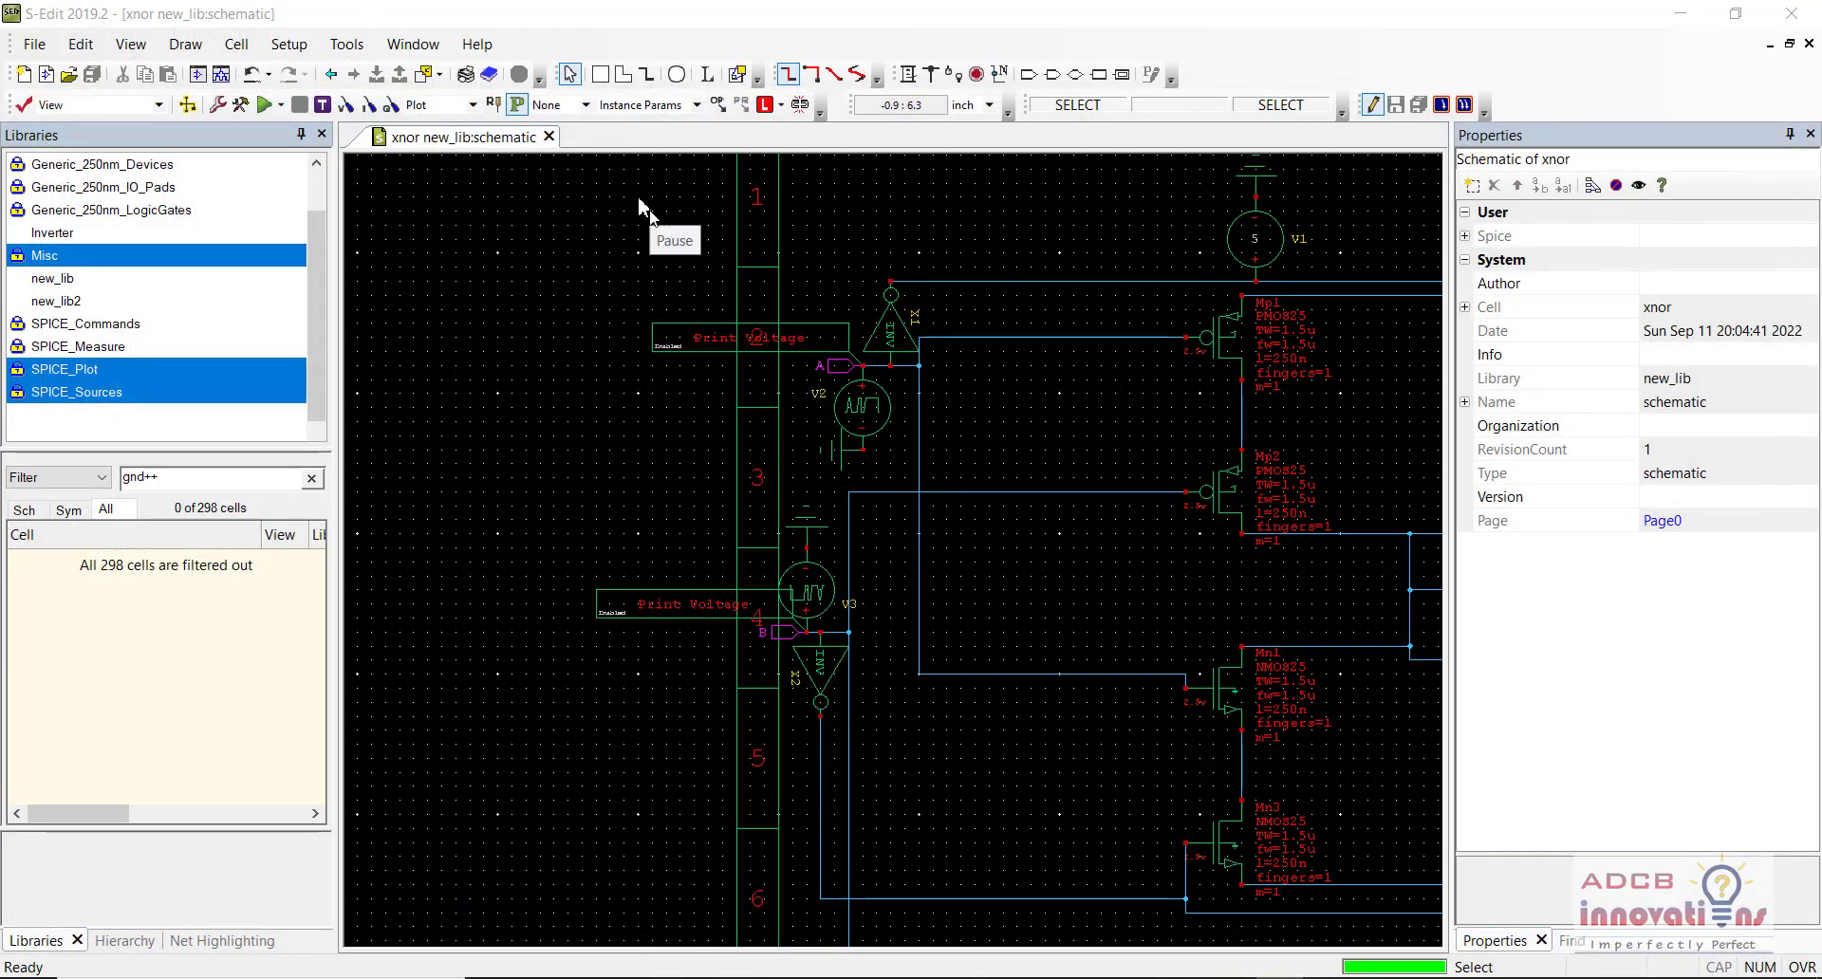
Step: Move the ground symbol from the lowest wire onto the wire joining Mn3 and Mn4, and rotate it to angle 180
key(Down)
key(Right)
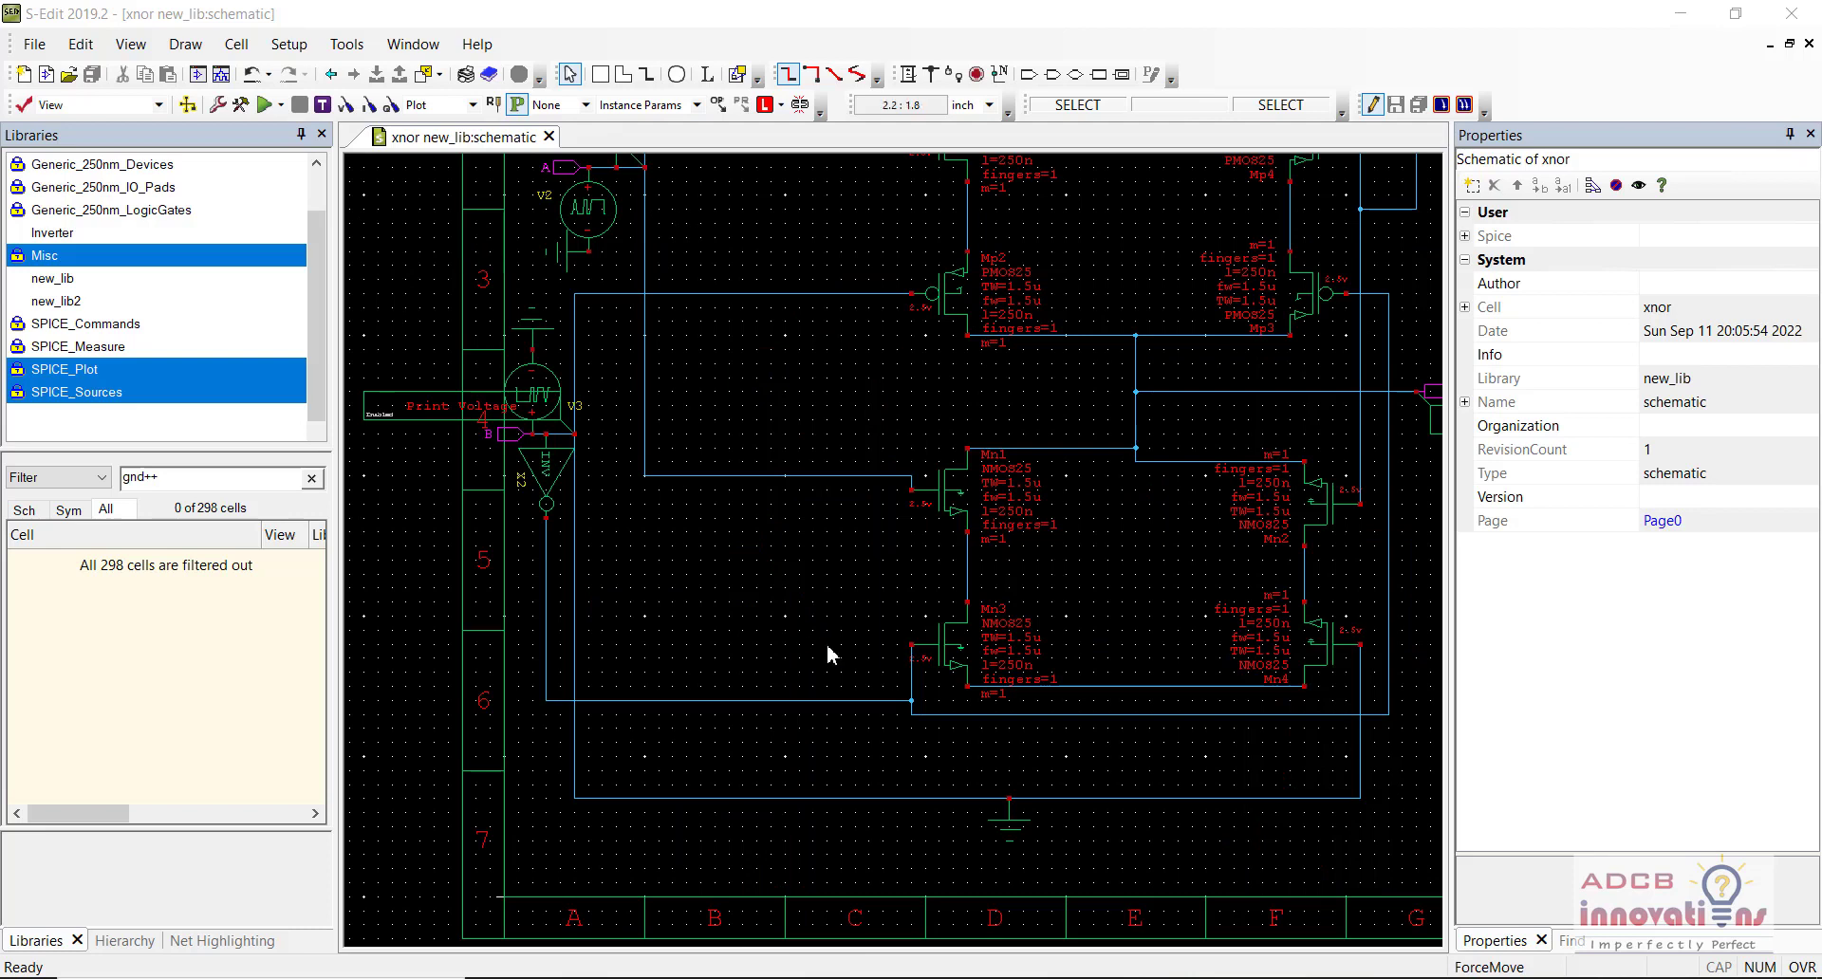
click(1012, 833)
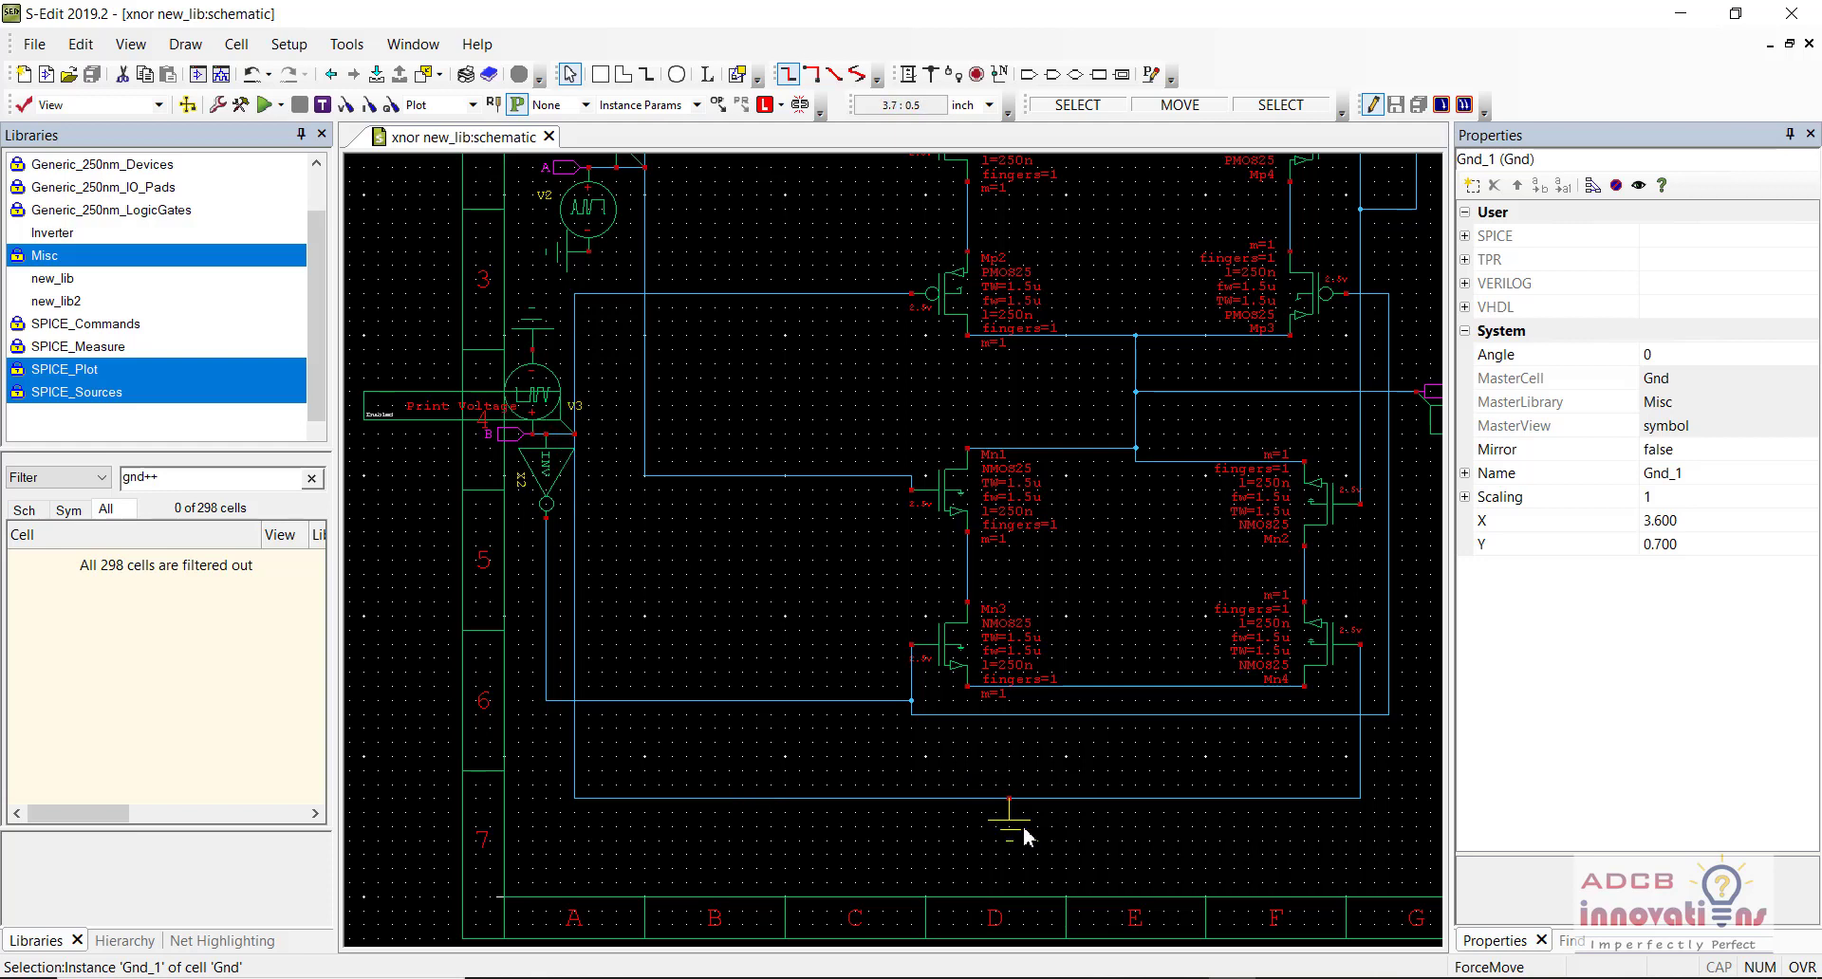
drag(1023, 828, 1153, 723)
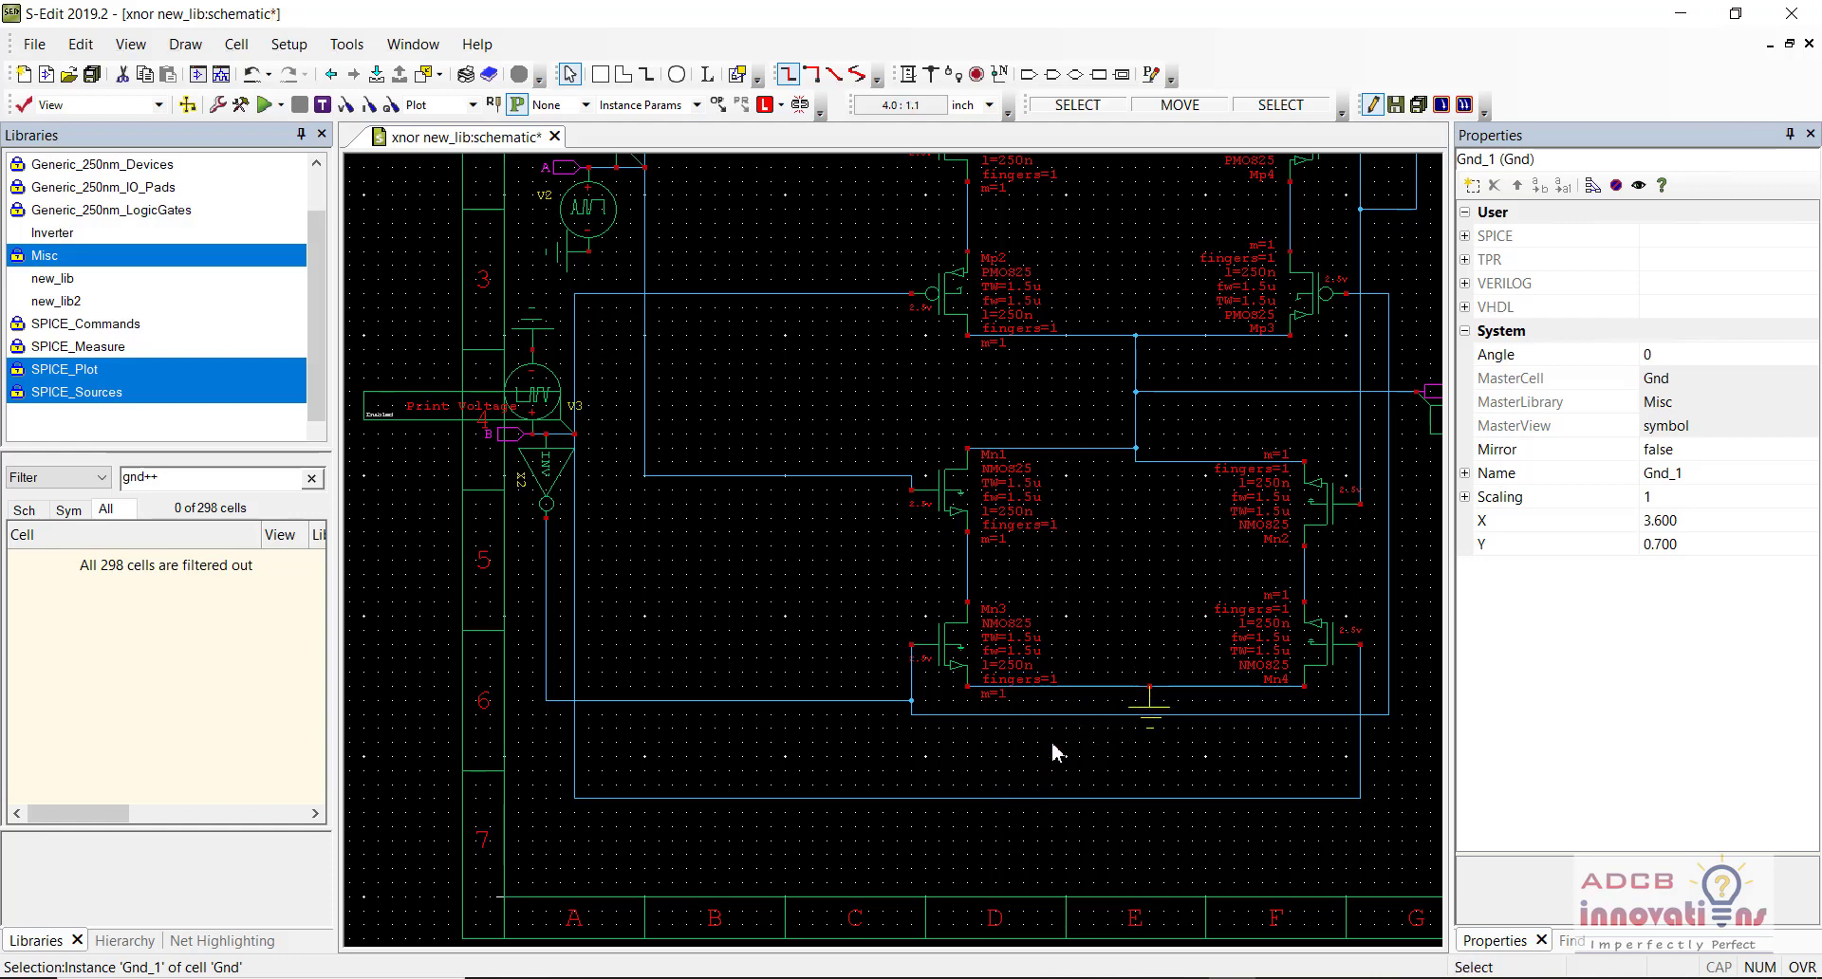
key(ctrl+r)
key(ctrl+r)
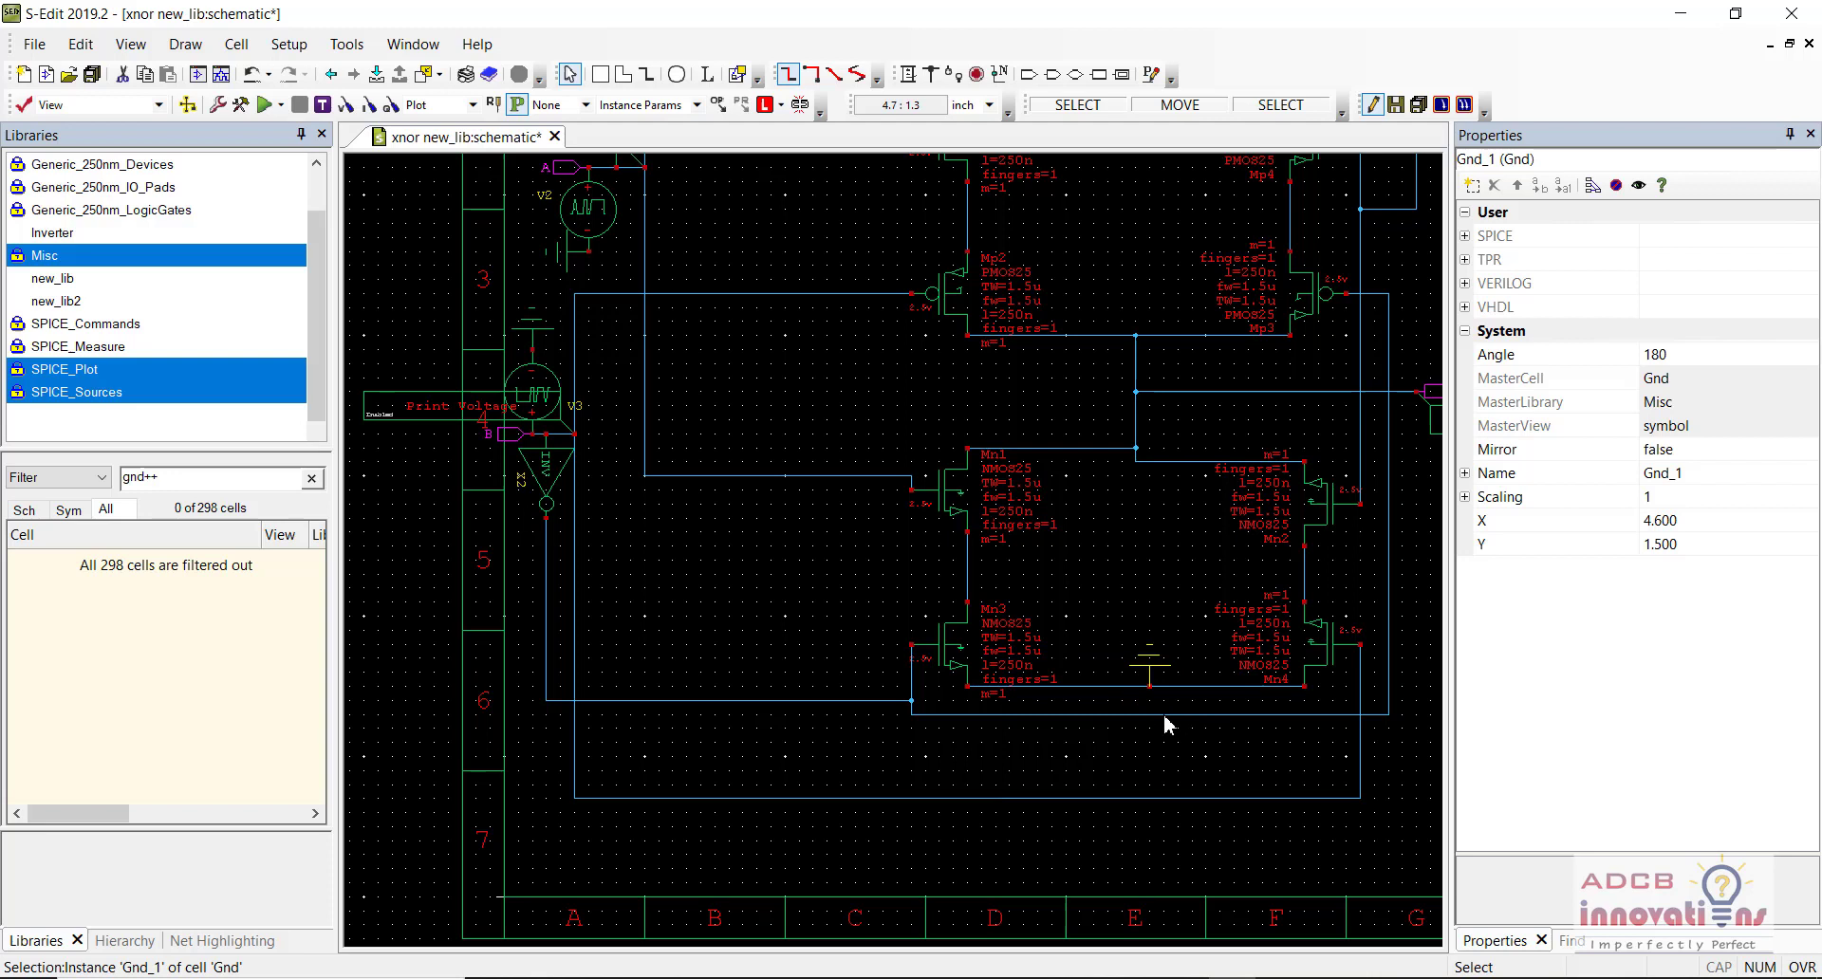
click(1079, 771)
click(1150, 660)
click(1079, 756)
Step: Try to move source V1 together with its ground symbol off inverter X1's output wire
scroll(1079, 756, up, 3)
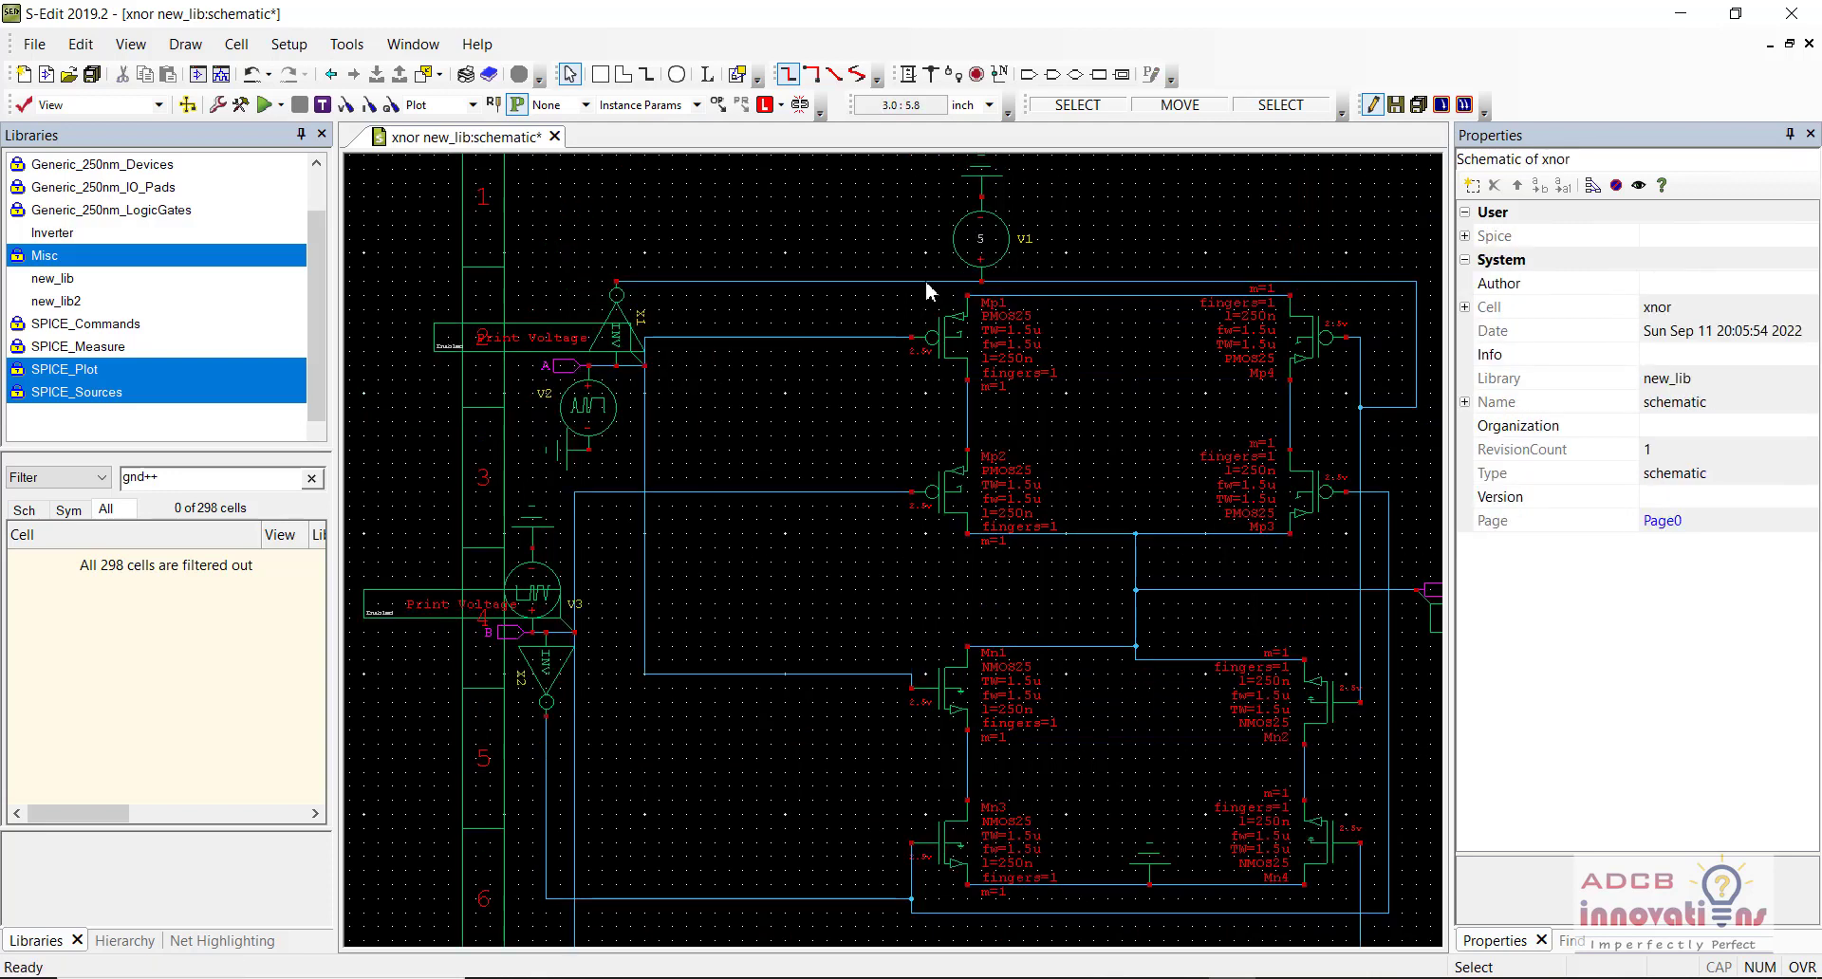
click(966, 240)
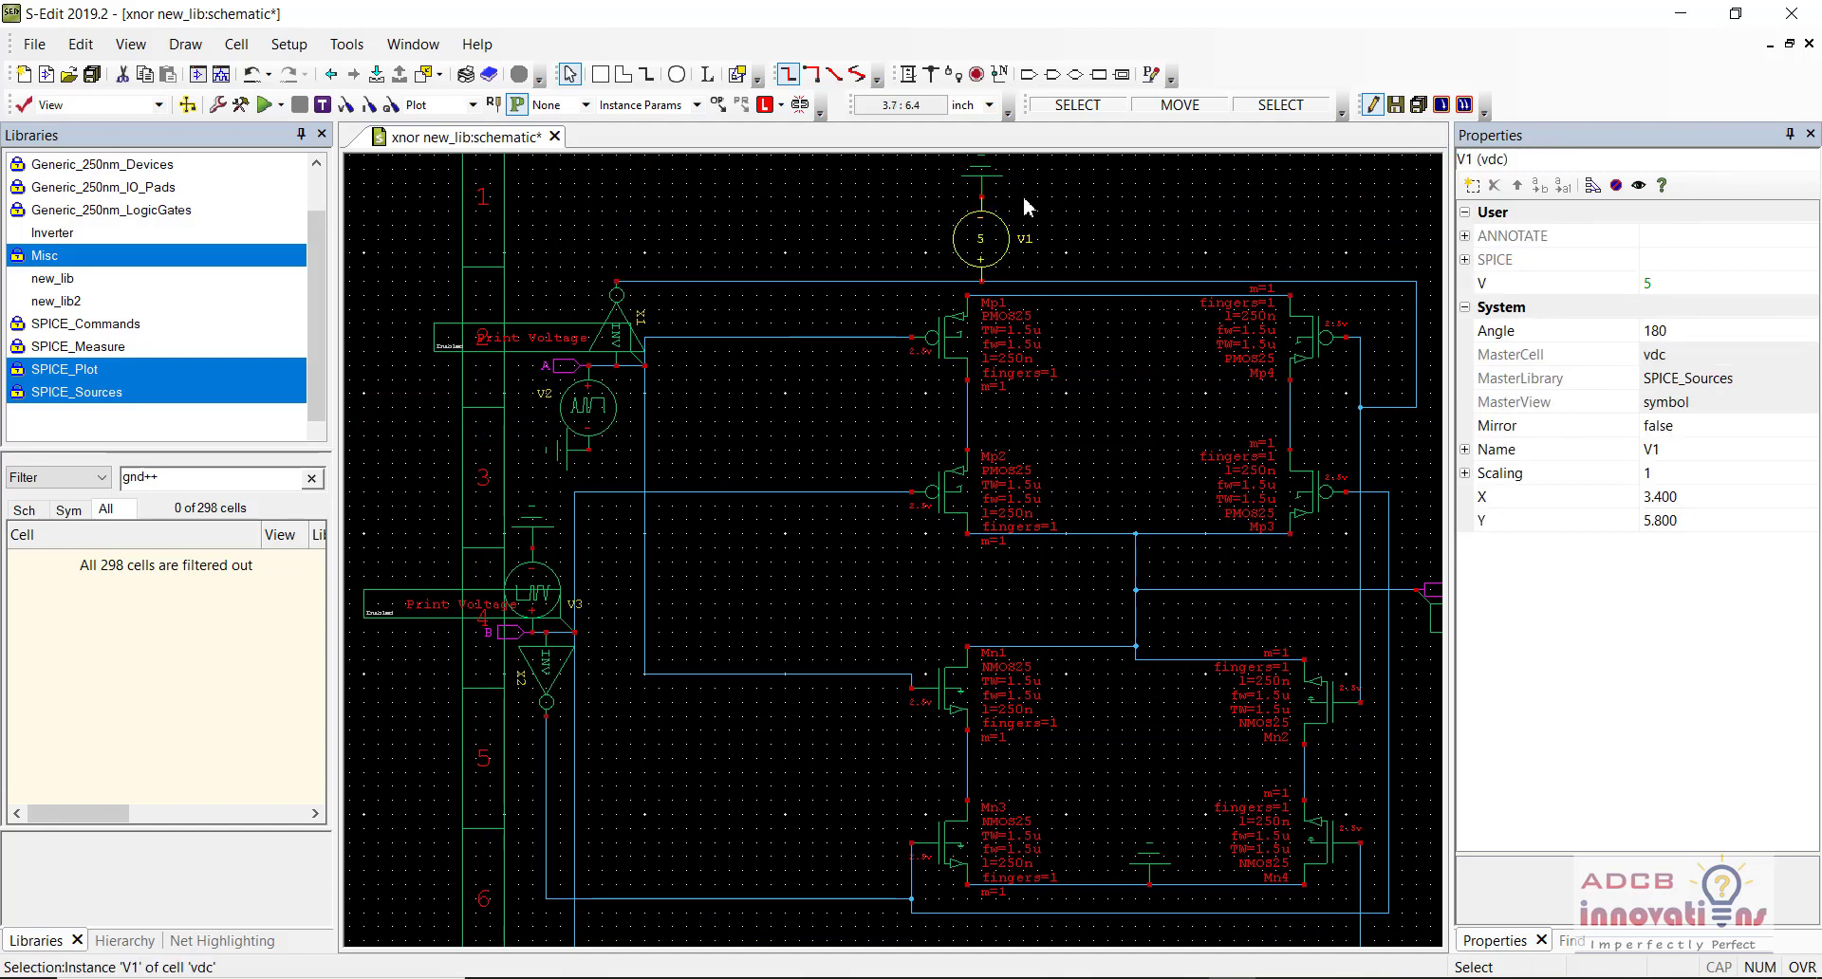
drag(1041, 178, 1111, 263)
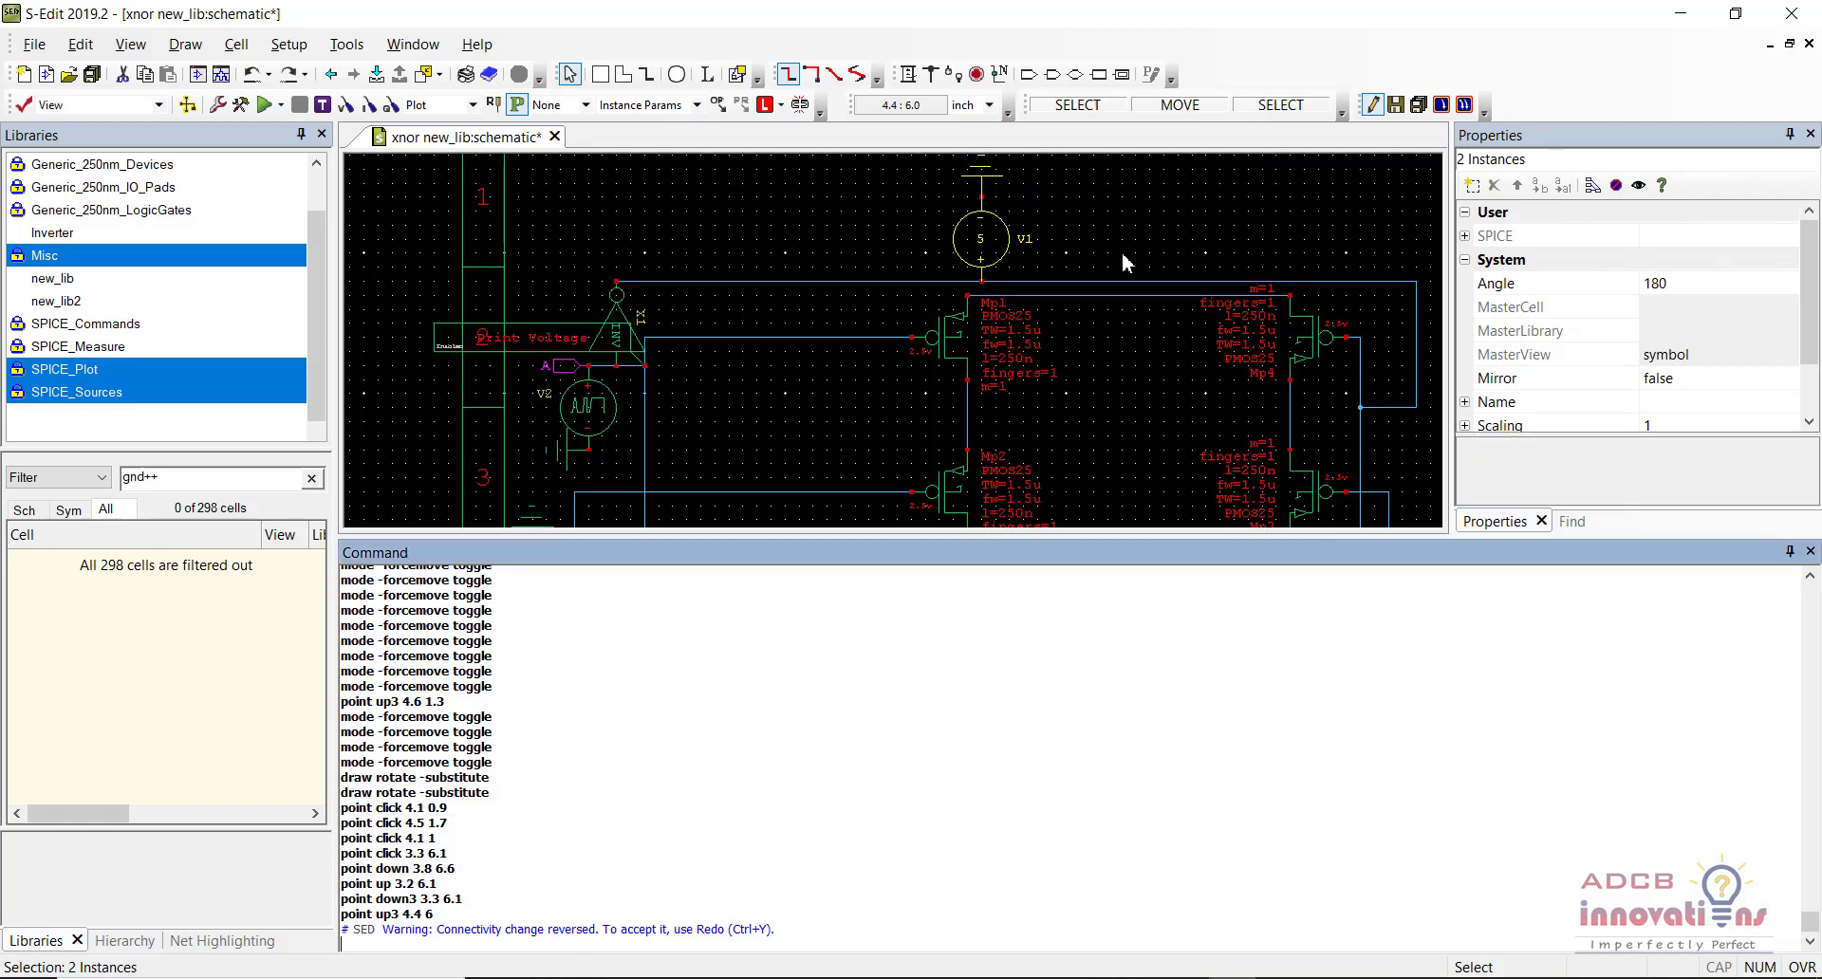
text(m)
key(alt)
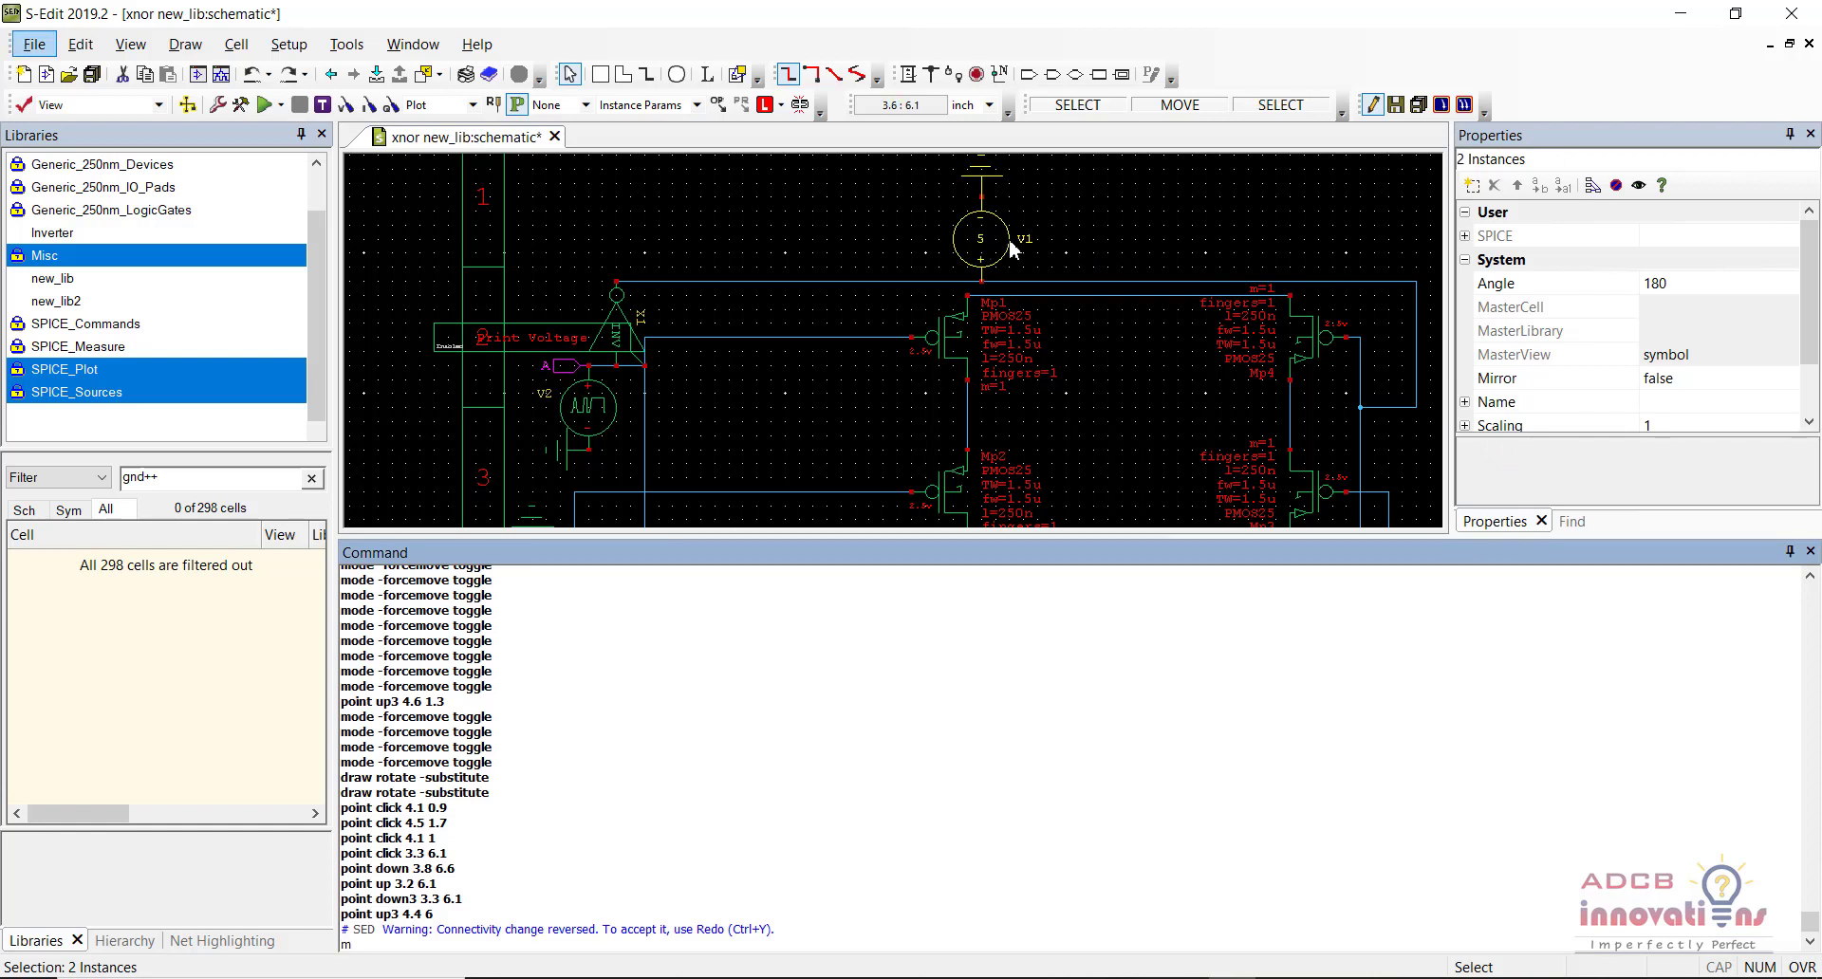
Step: Move source V1 away from inverter X1's output wire and its ground, and delete the two wires still attached to it
click(982, 248)
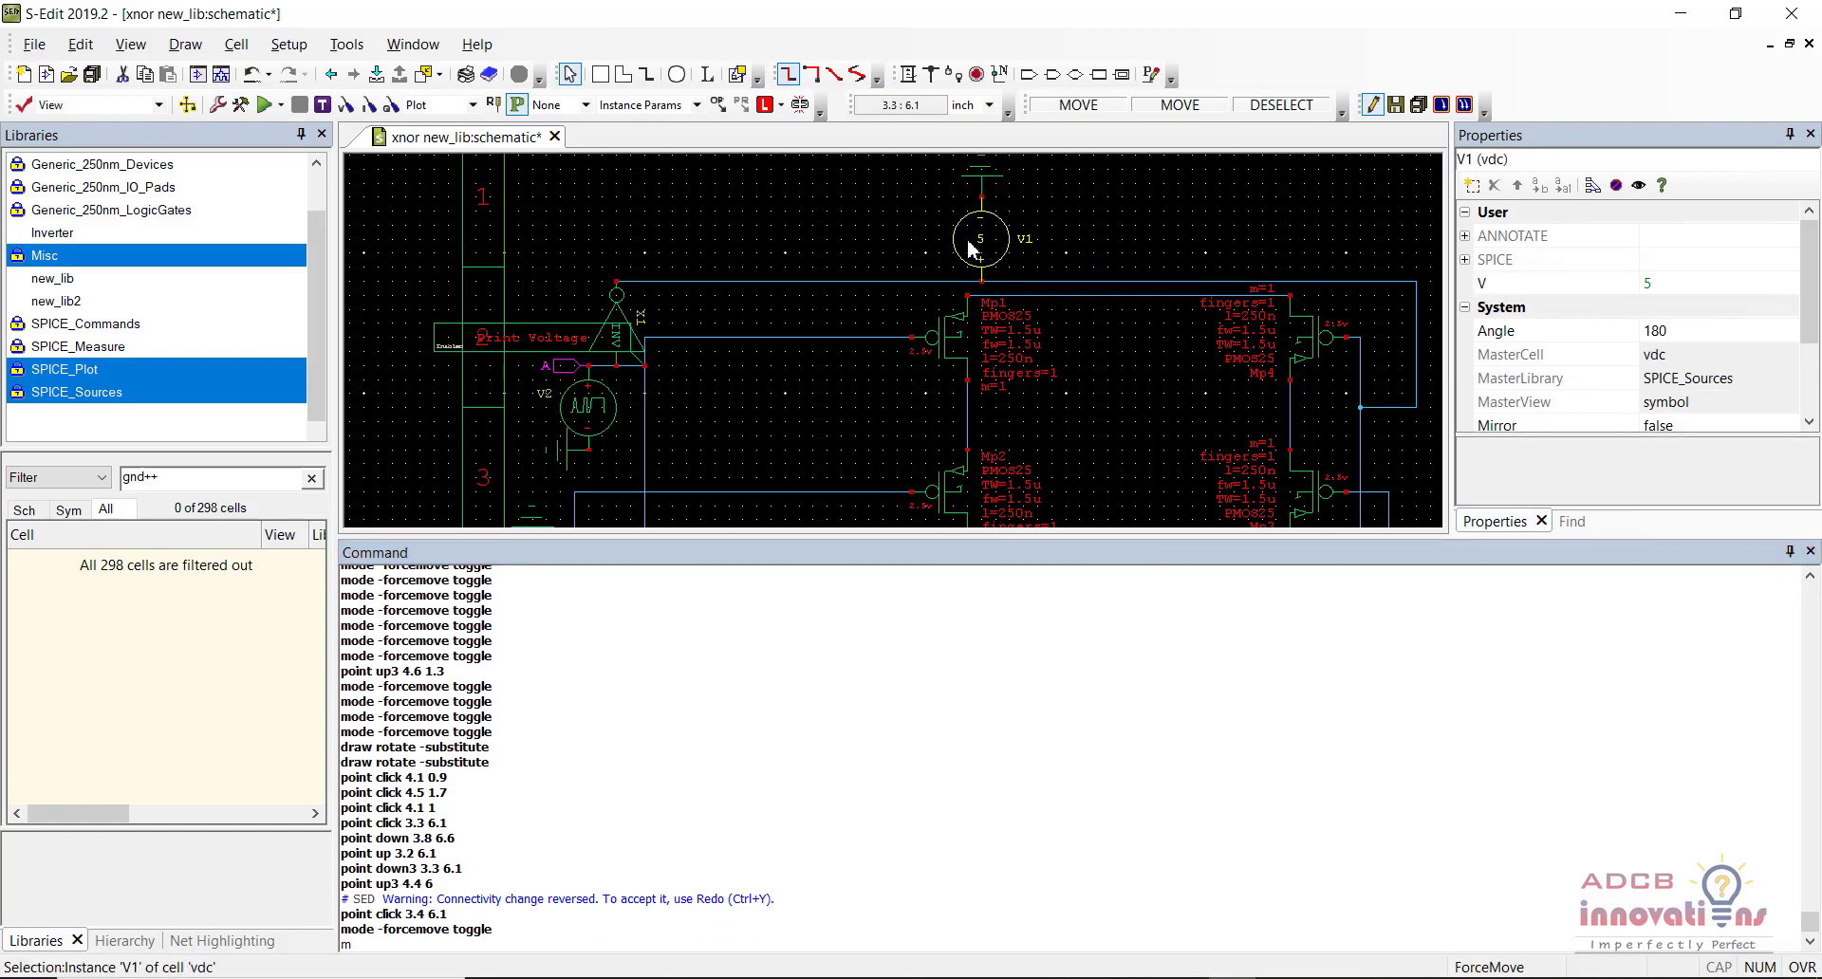
alt+drag(966, 239, 1078, 211)
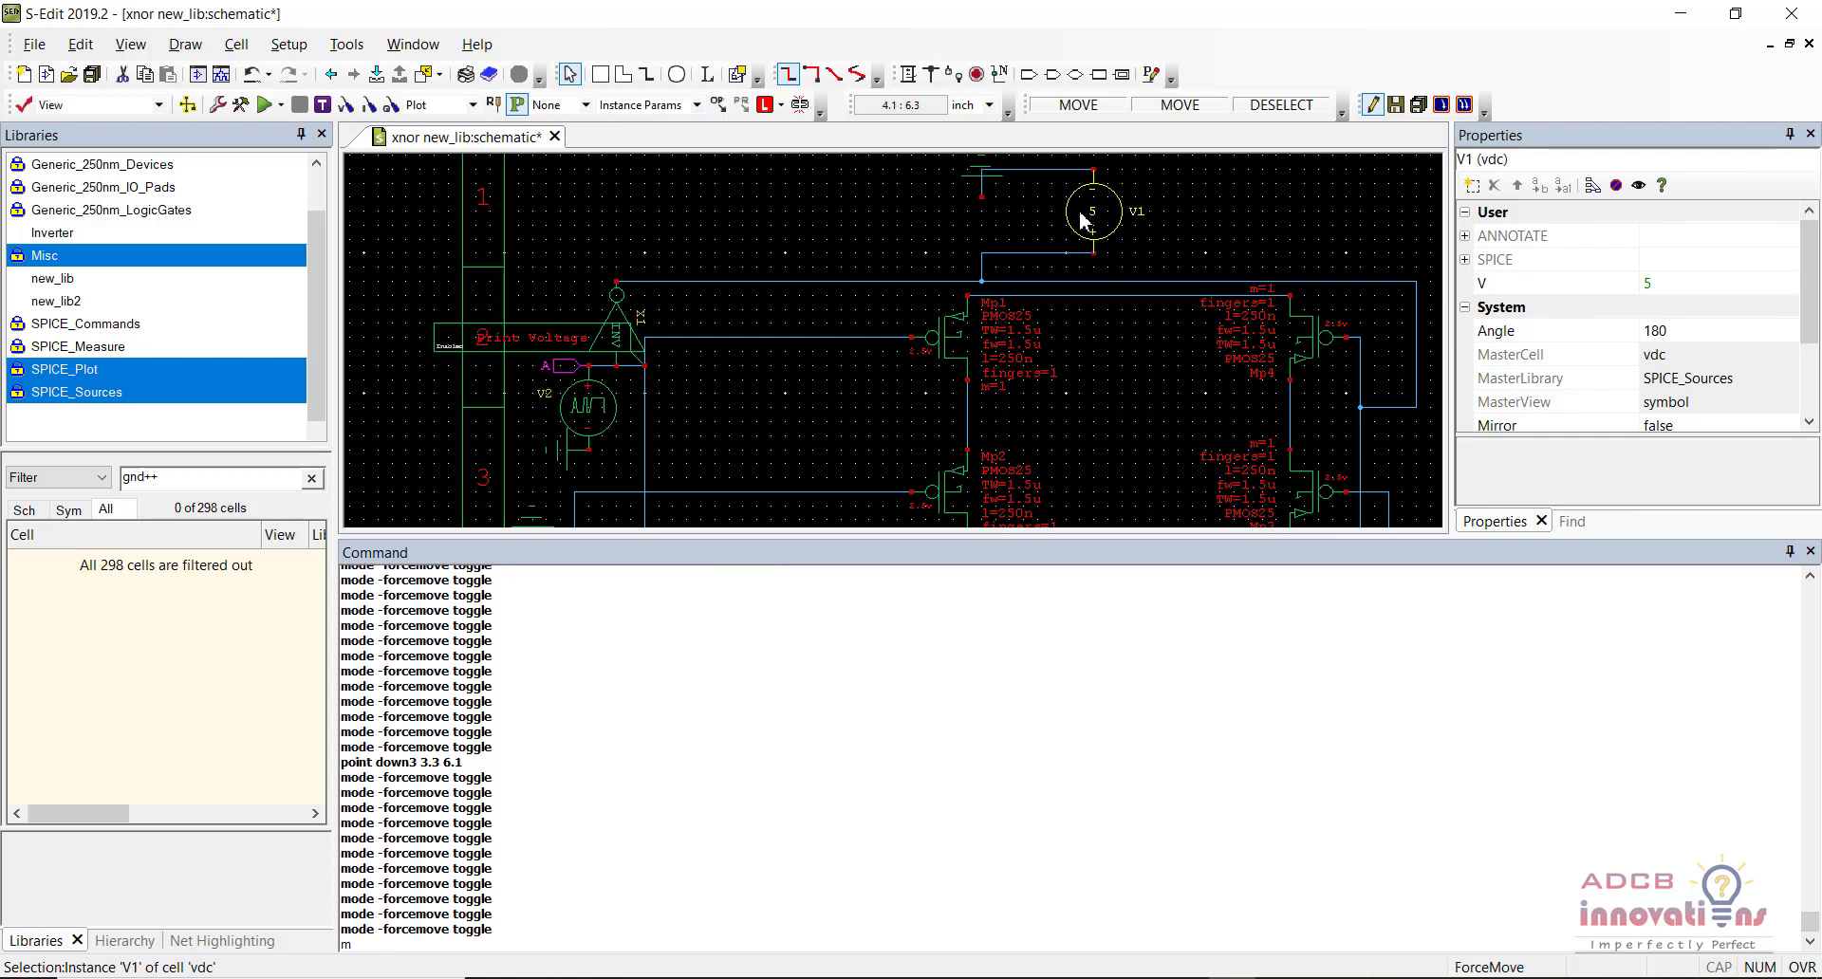
click(1051, 253)
key(Delete)
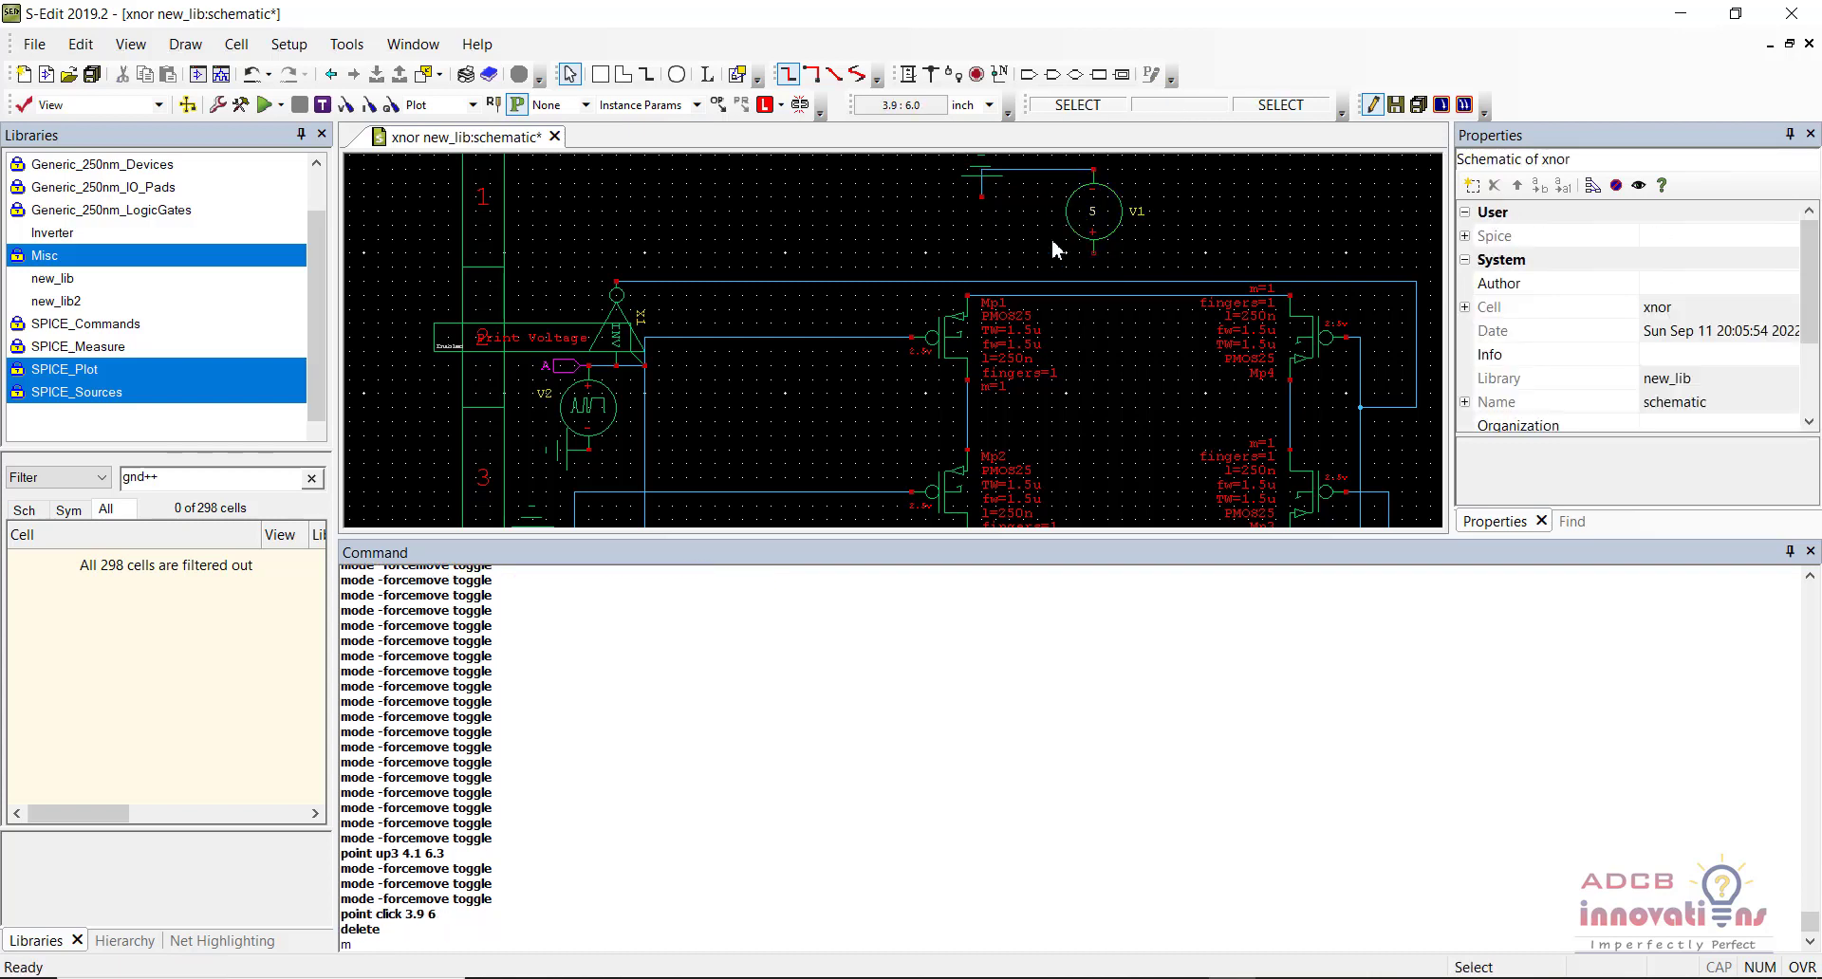
click(1023, 169)
key(Delete)
Step: Rotate source V1 to angle 0 and place its positive terminal on the wire joining Mp1 and Mp4
click(1080, 202)
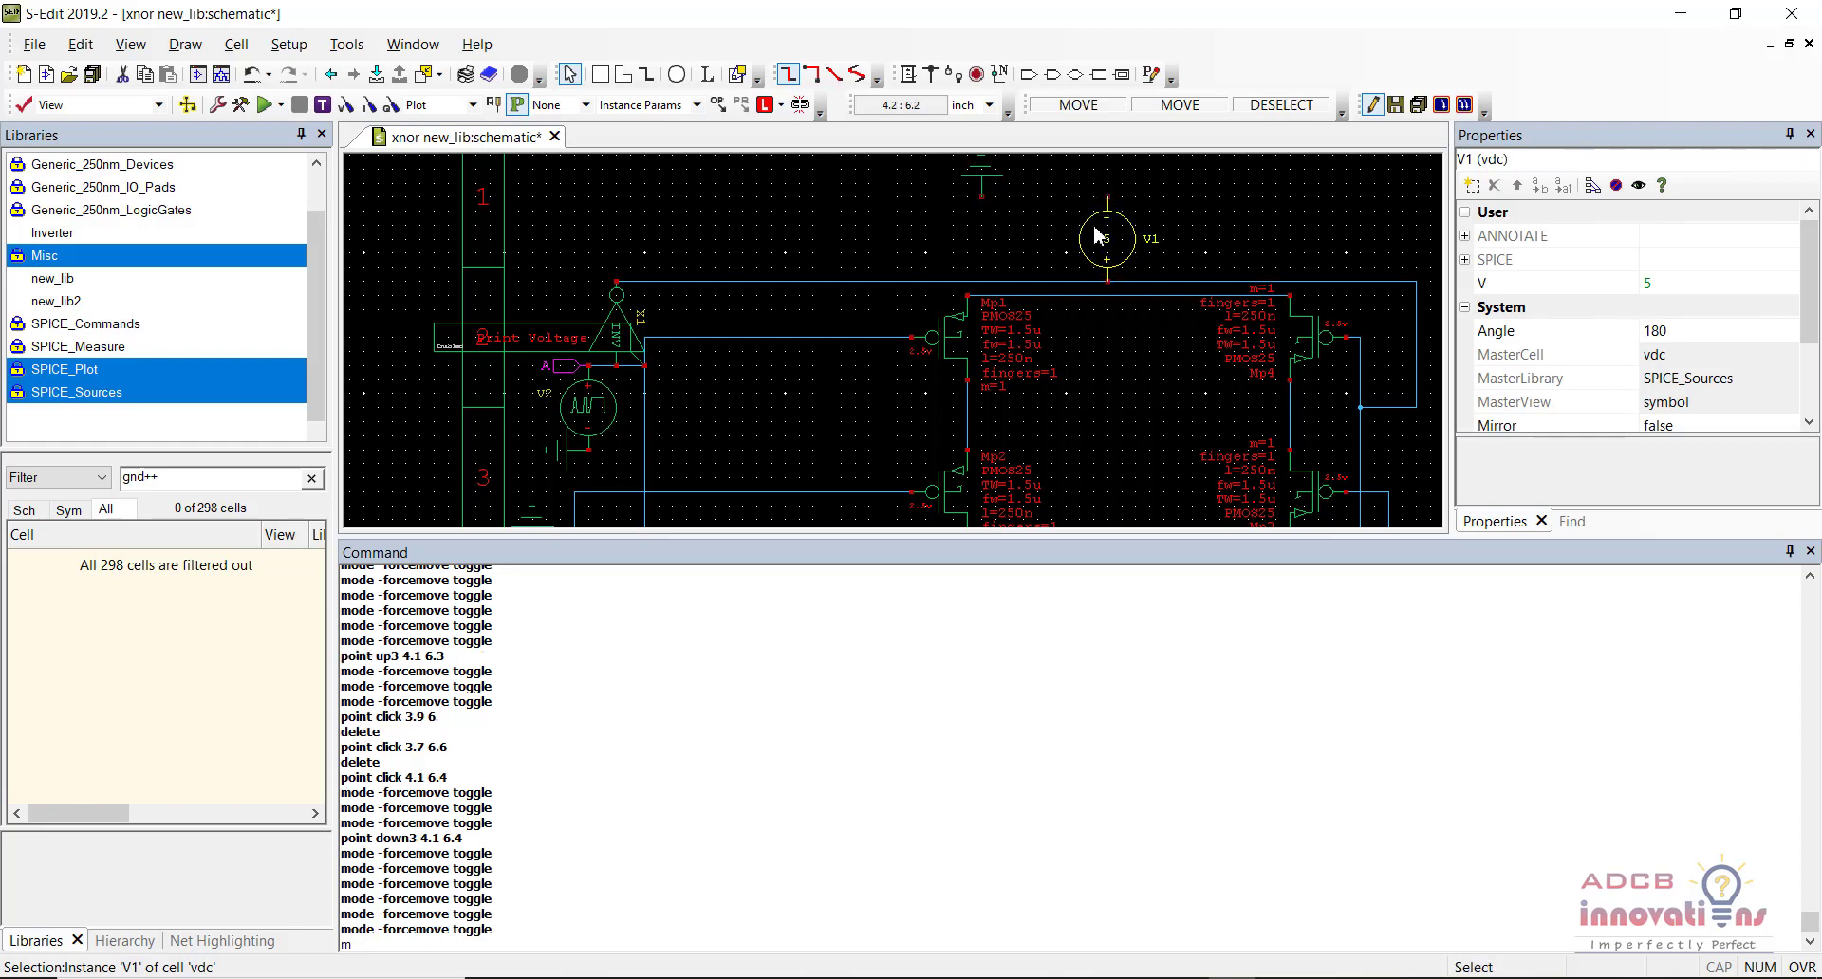
middle_drag(1080, 201, 1109, 249)
key(r)
key(r)
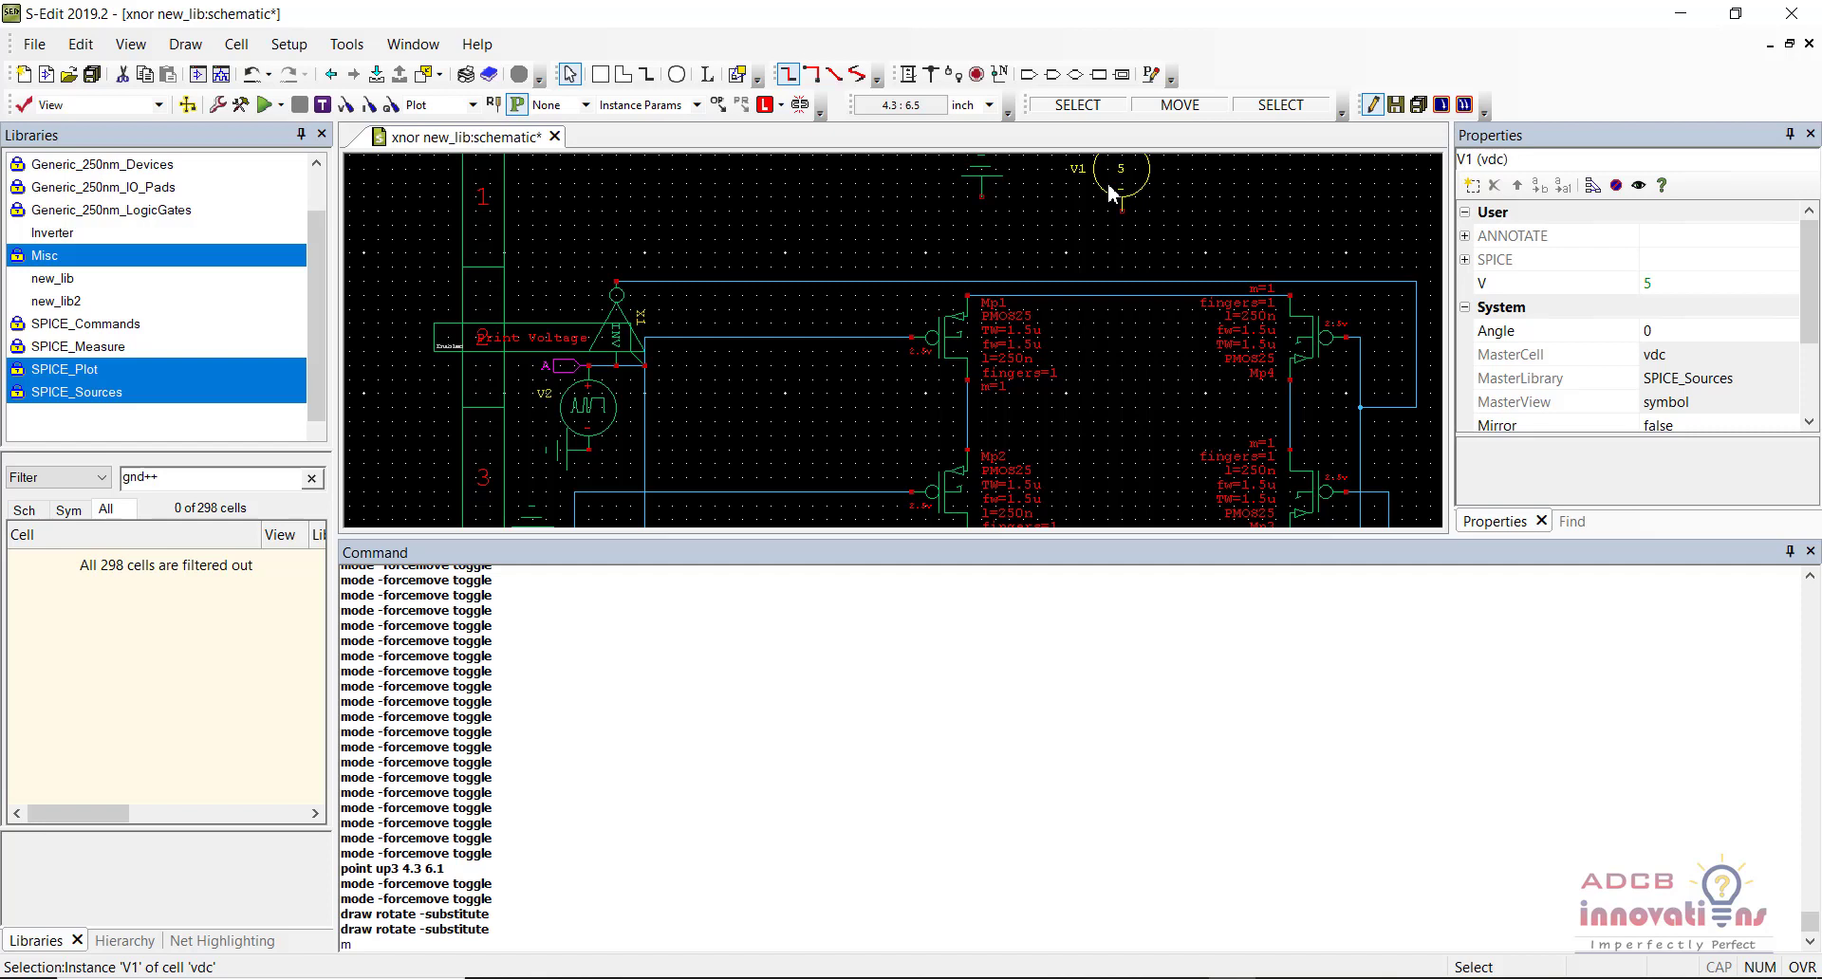
middle_drag(1112, 193, 1107, 351)
Step: Rotate the loose ground symbol above Mp1 to angle 0 and move it next to source V1
click(981, 168)
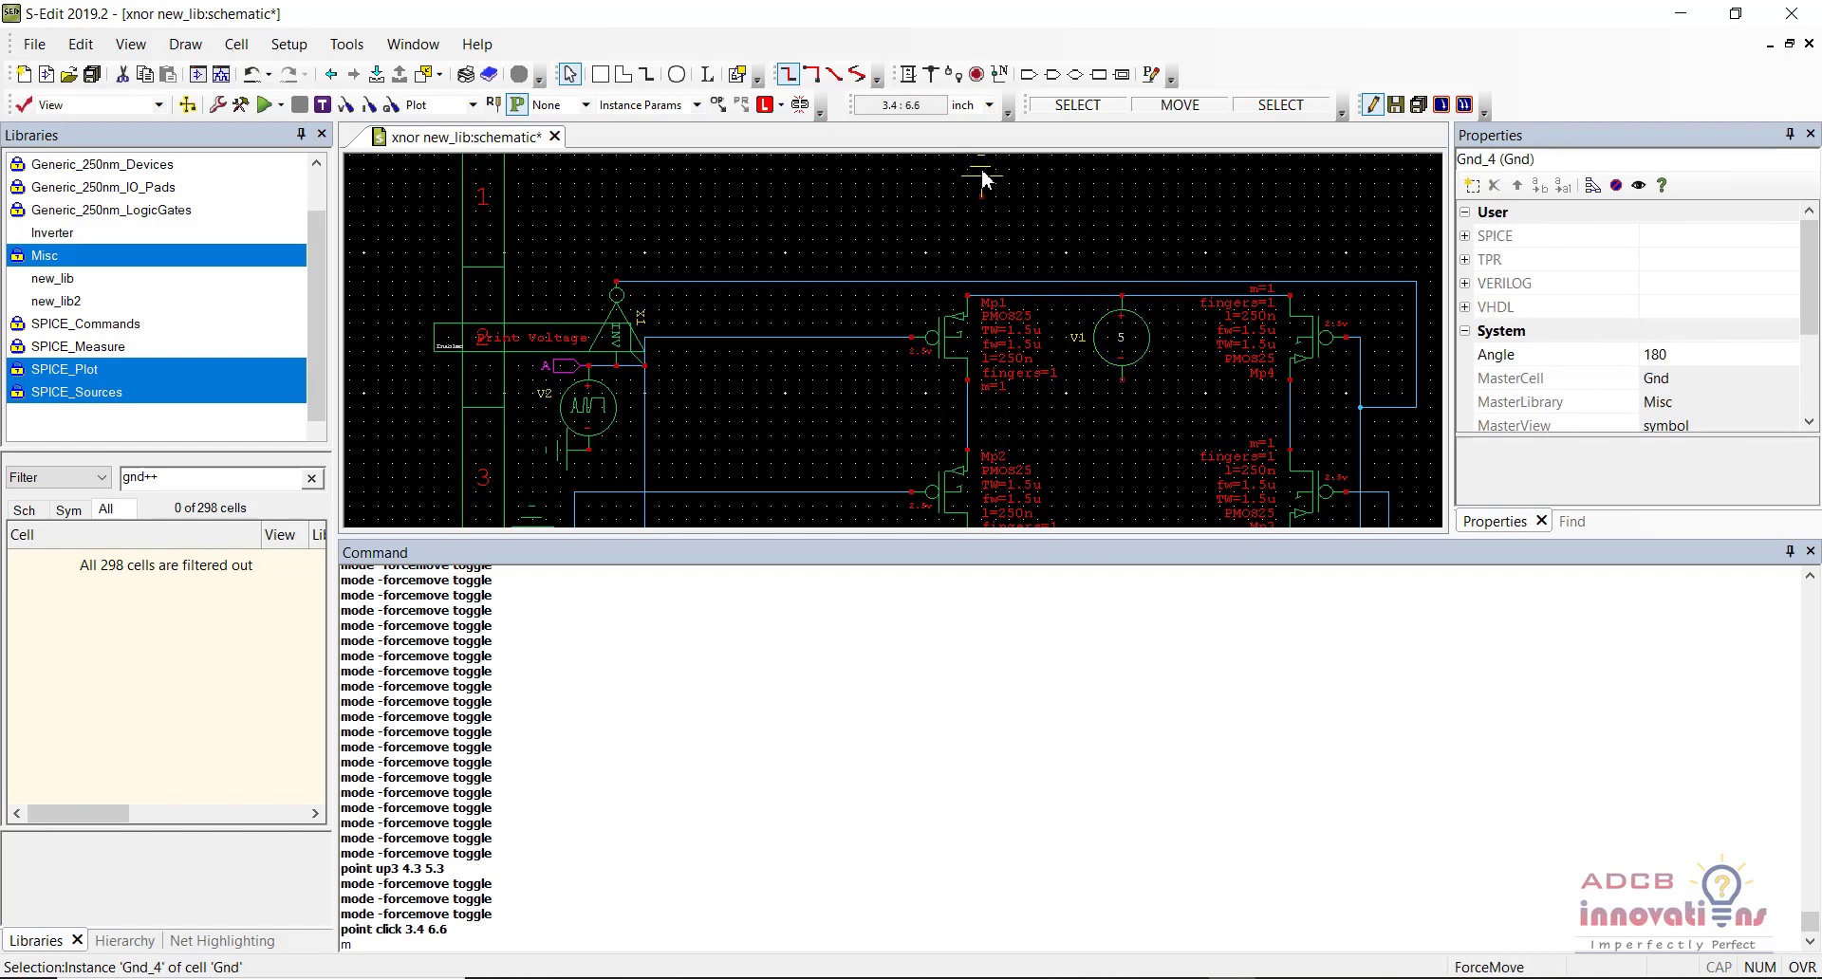
key(r)
key(r)
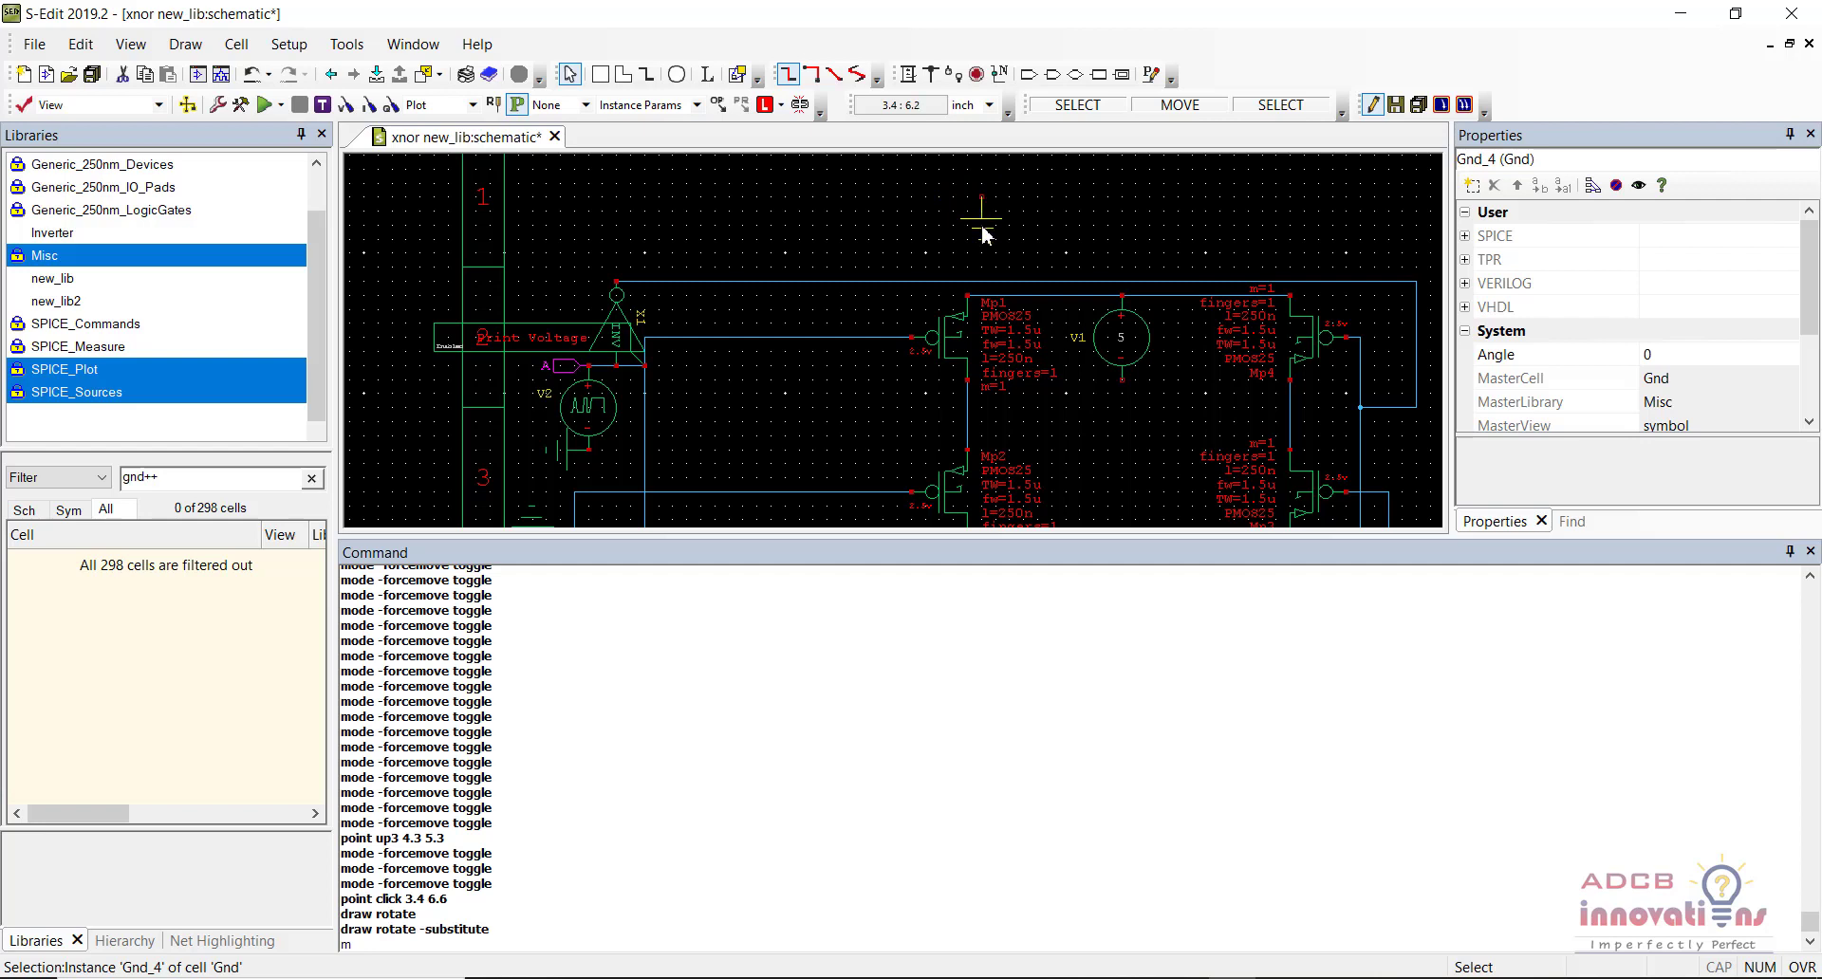
middle_click(1079, 294)
key(Escape)
Step: Attach the ground symbol to source V1's negative terminal and close the command log to enlarge the schematic area
click(1107, 380)
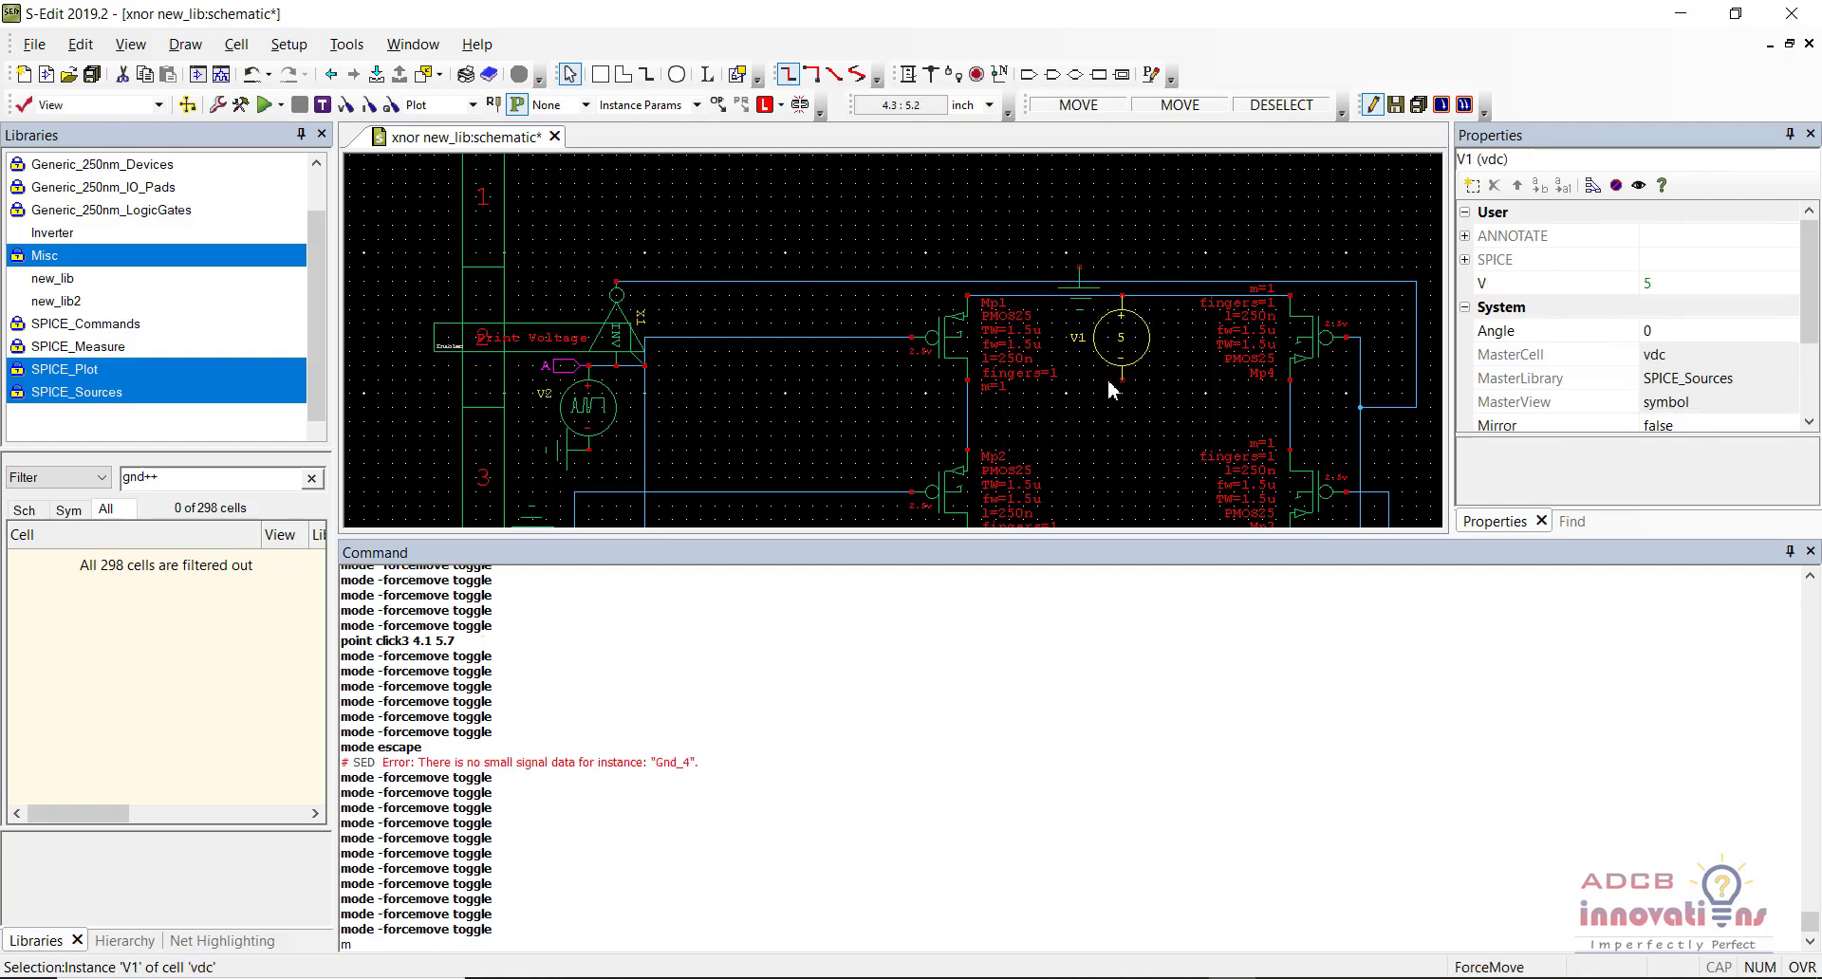
click(1079, 295)
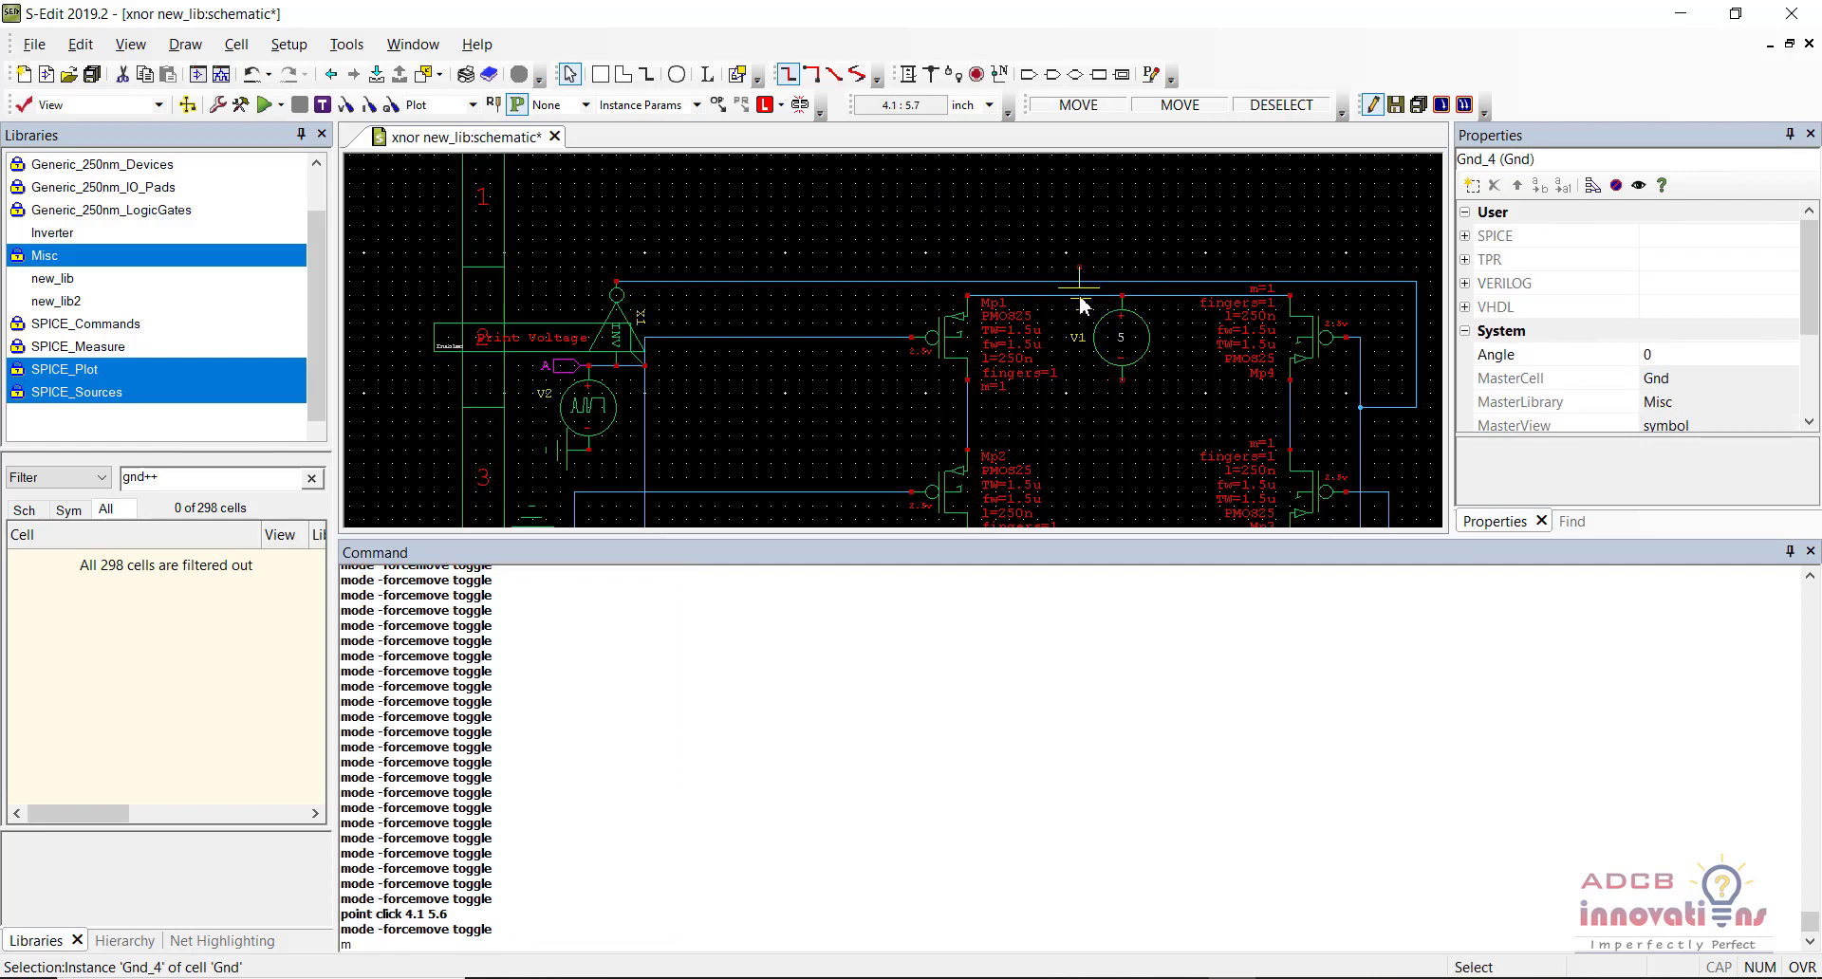
middle_drag(1079, 294, 1121, 406)
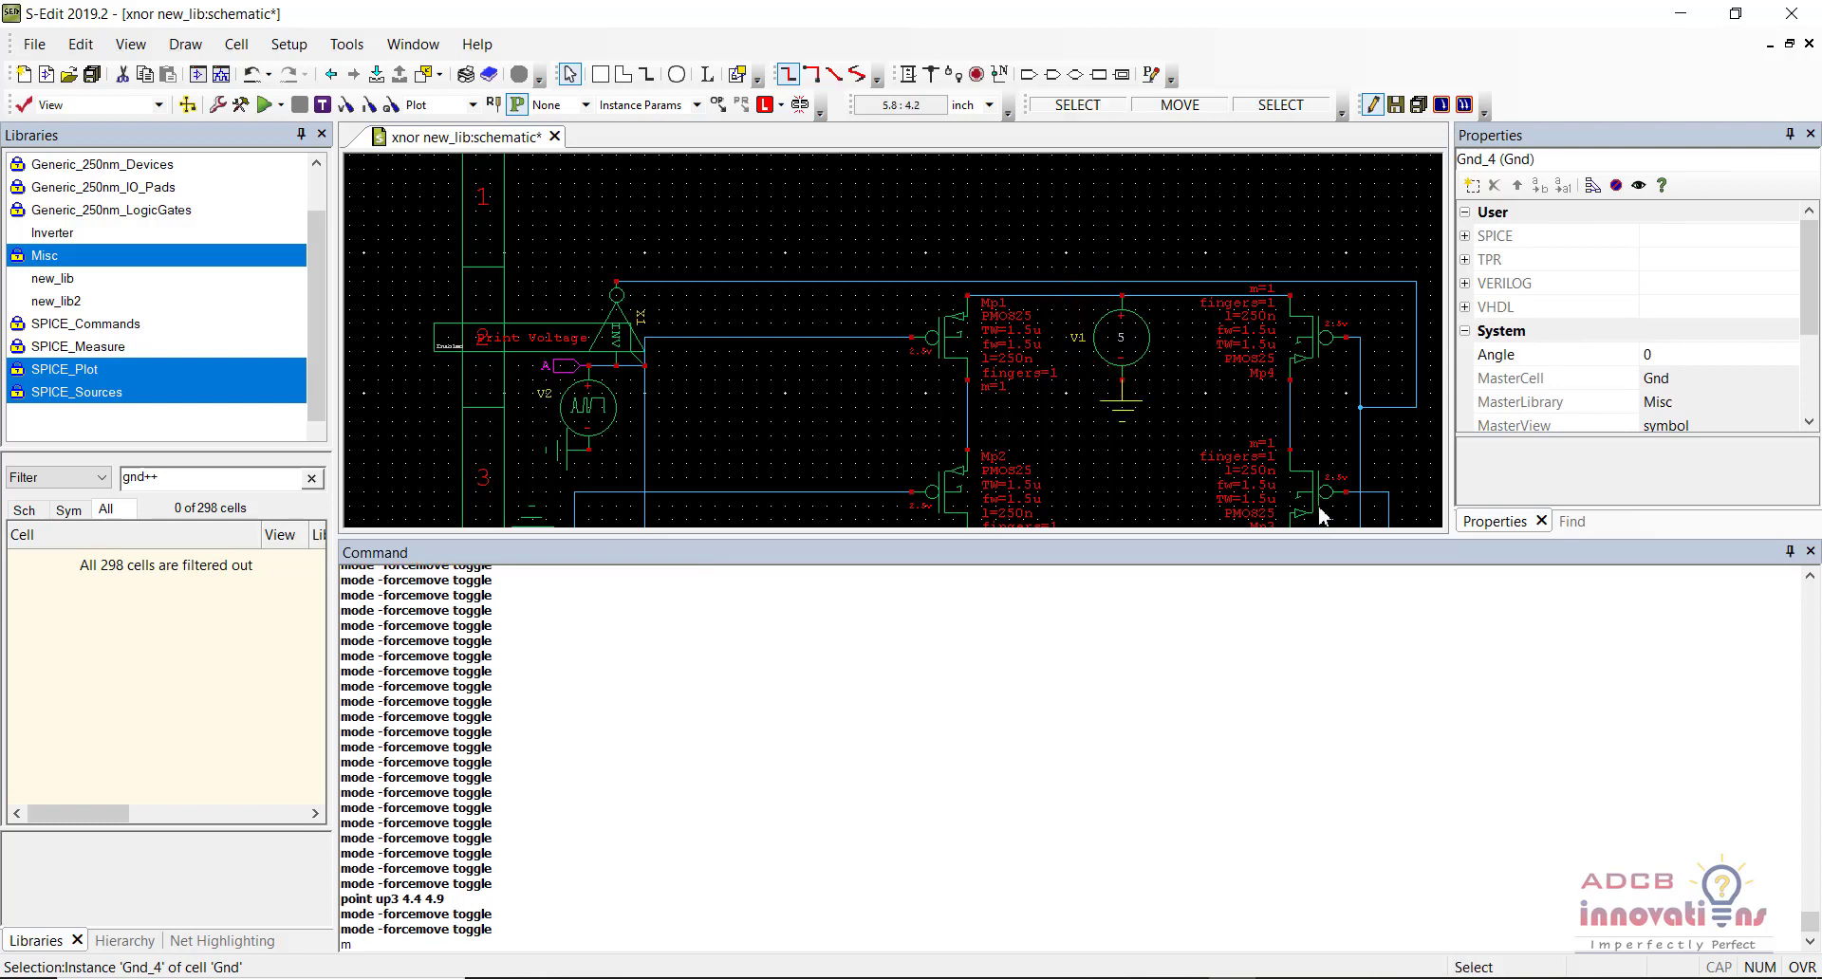
click(1810, 551)
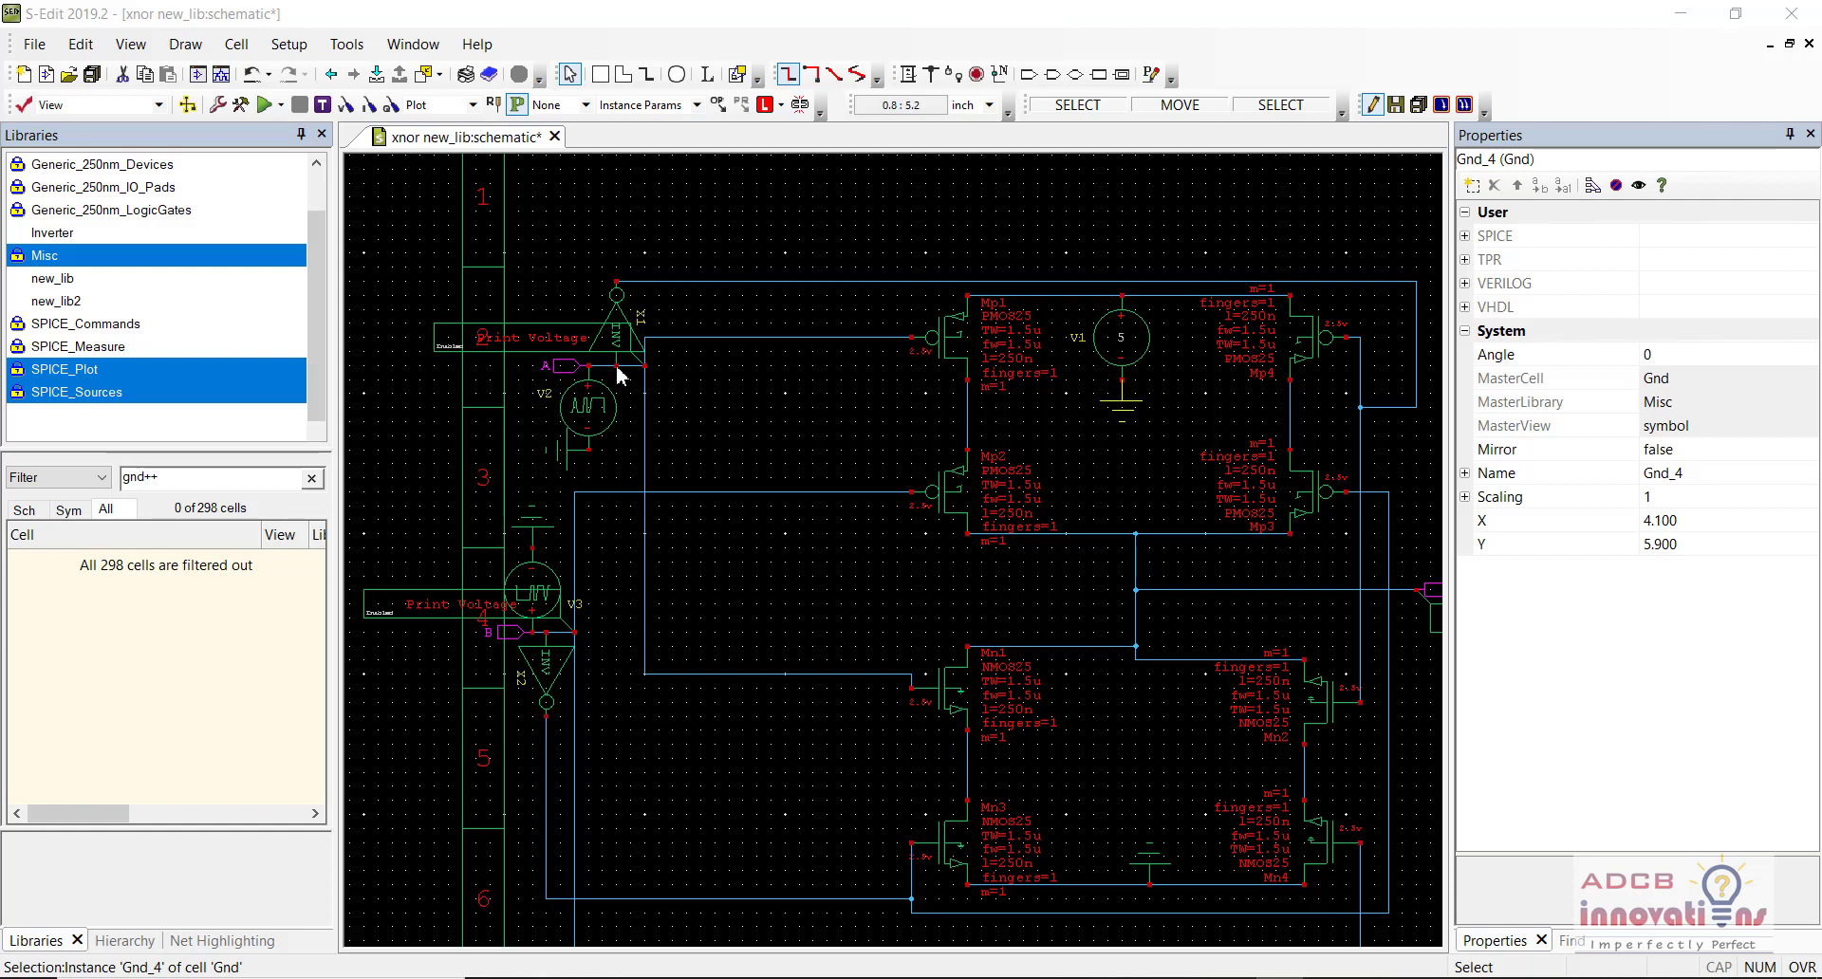
click(643, 238)
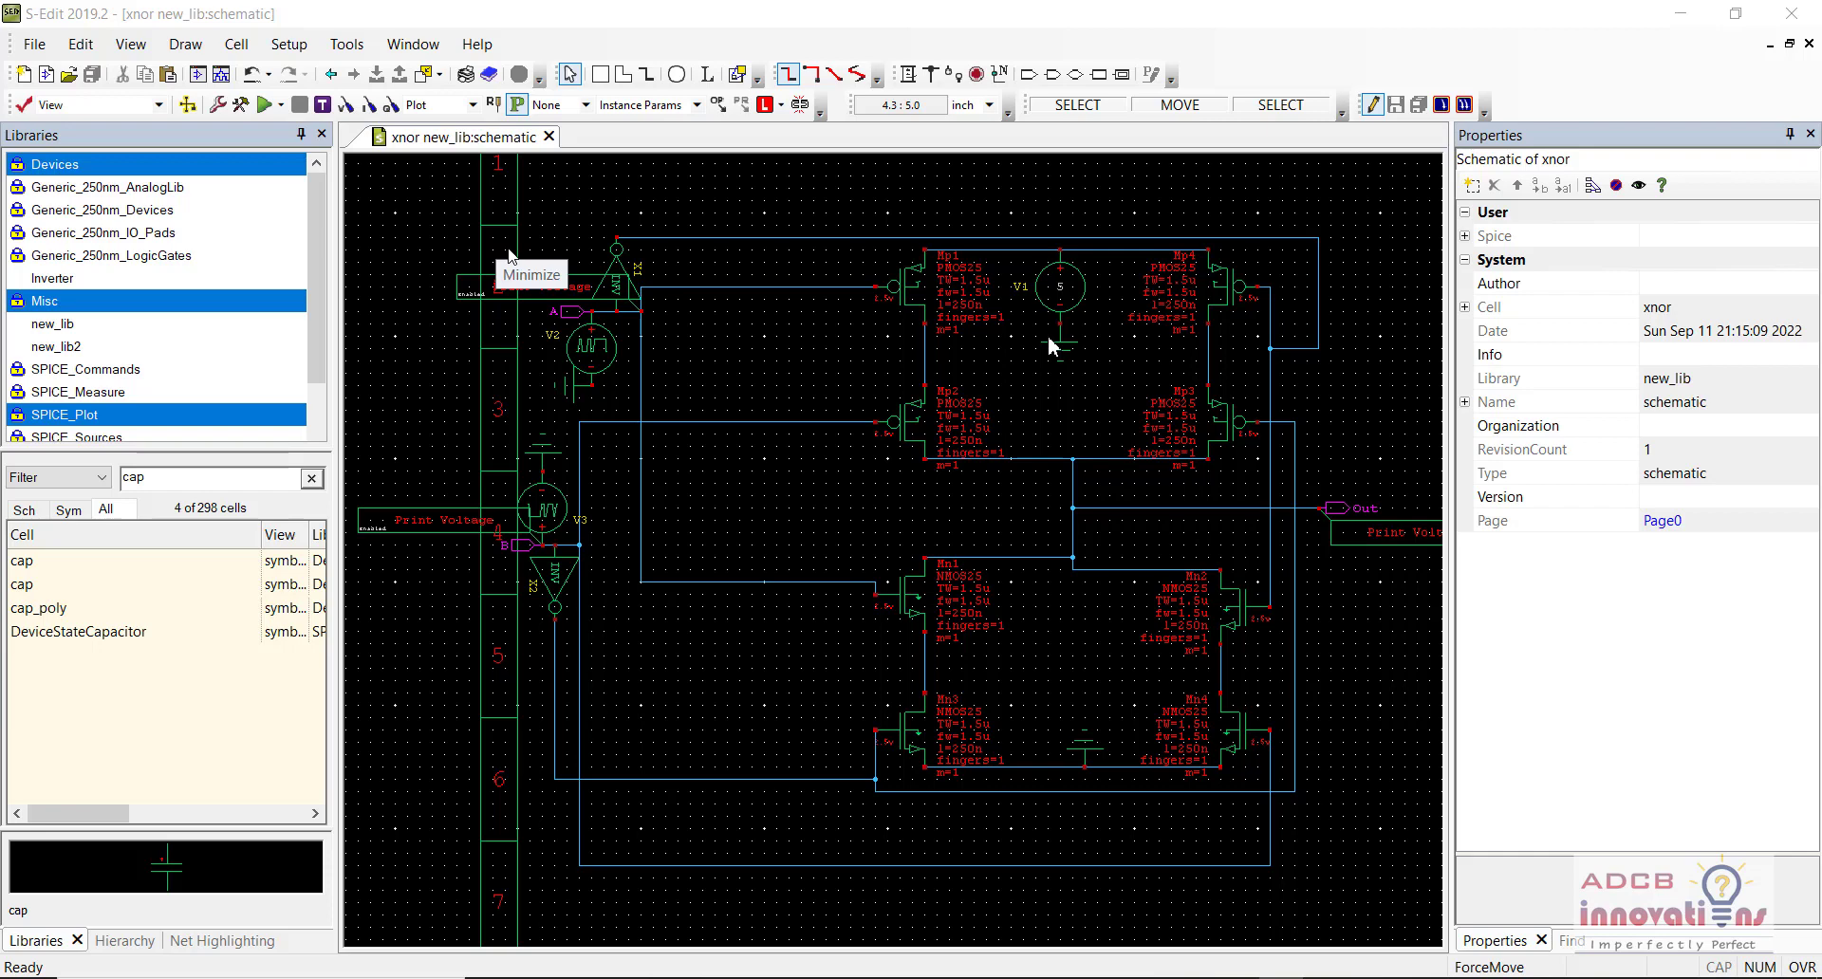
Step: Configure the xnor cell's transient analysis with a stop time of 100n and a maximum time step of 10n
click(288, 45)
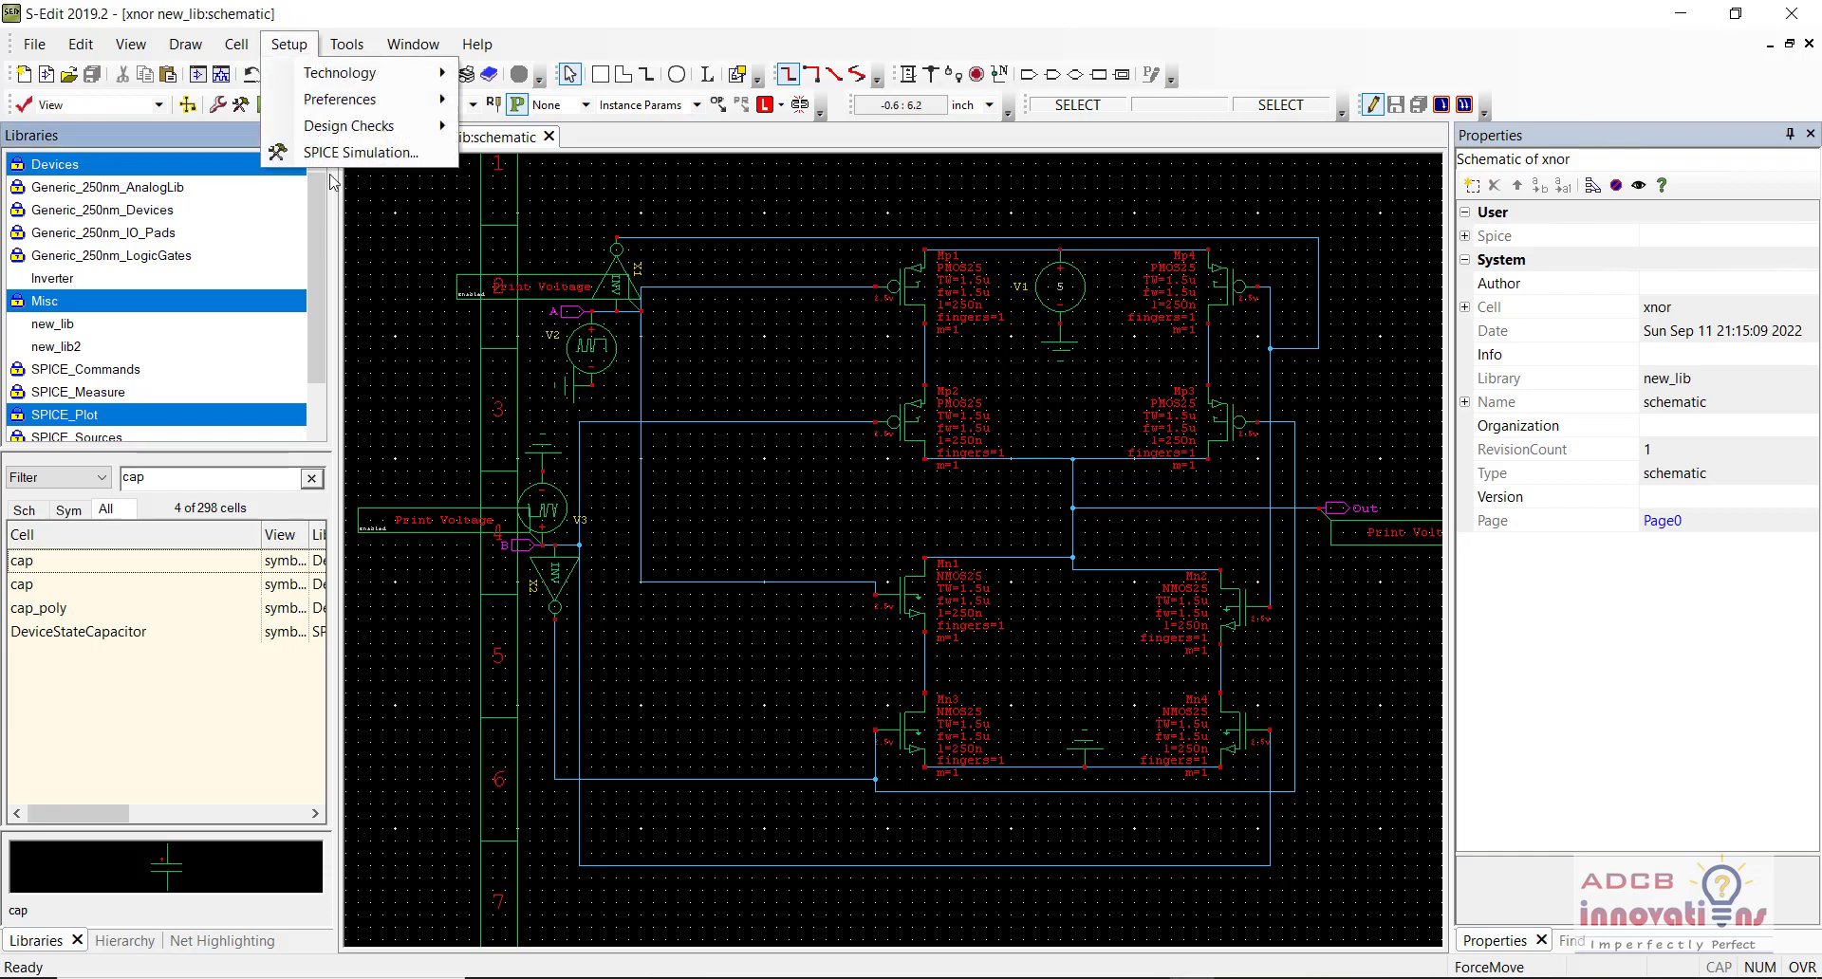
click(361, 152)
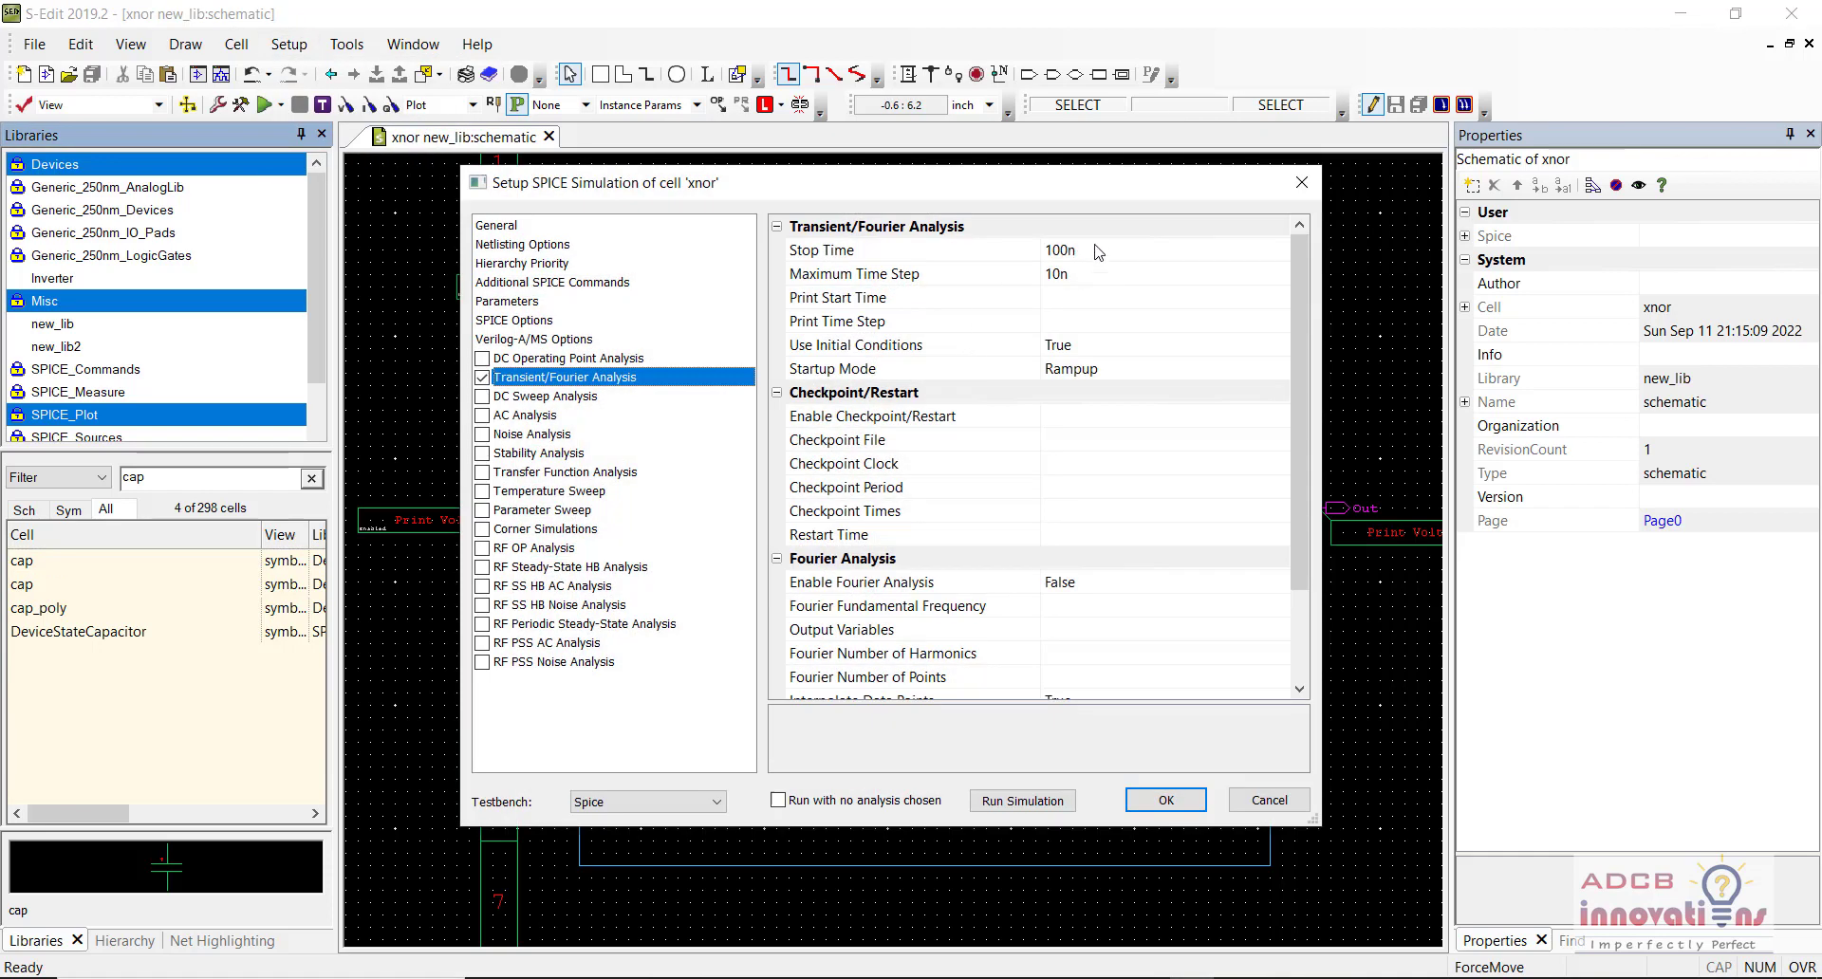
click(1097, 249)
double_click(1096, 247)
text(100n)
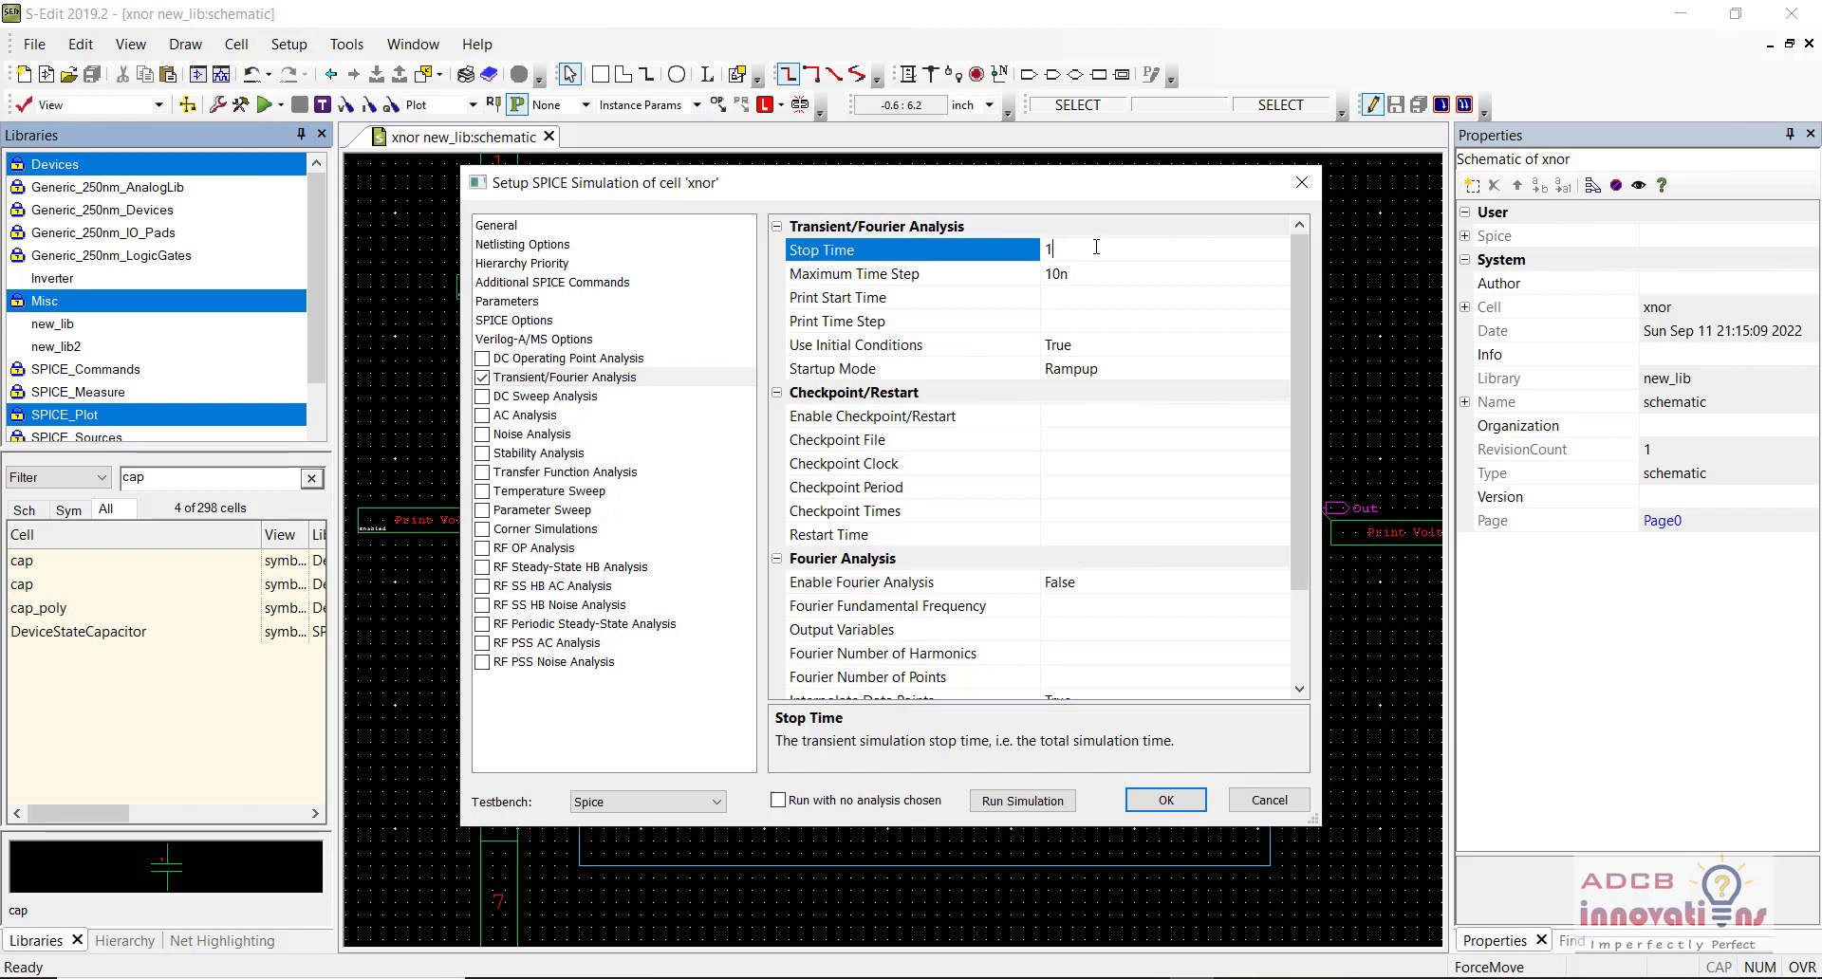
double_click(1069, 272)
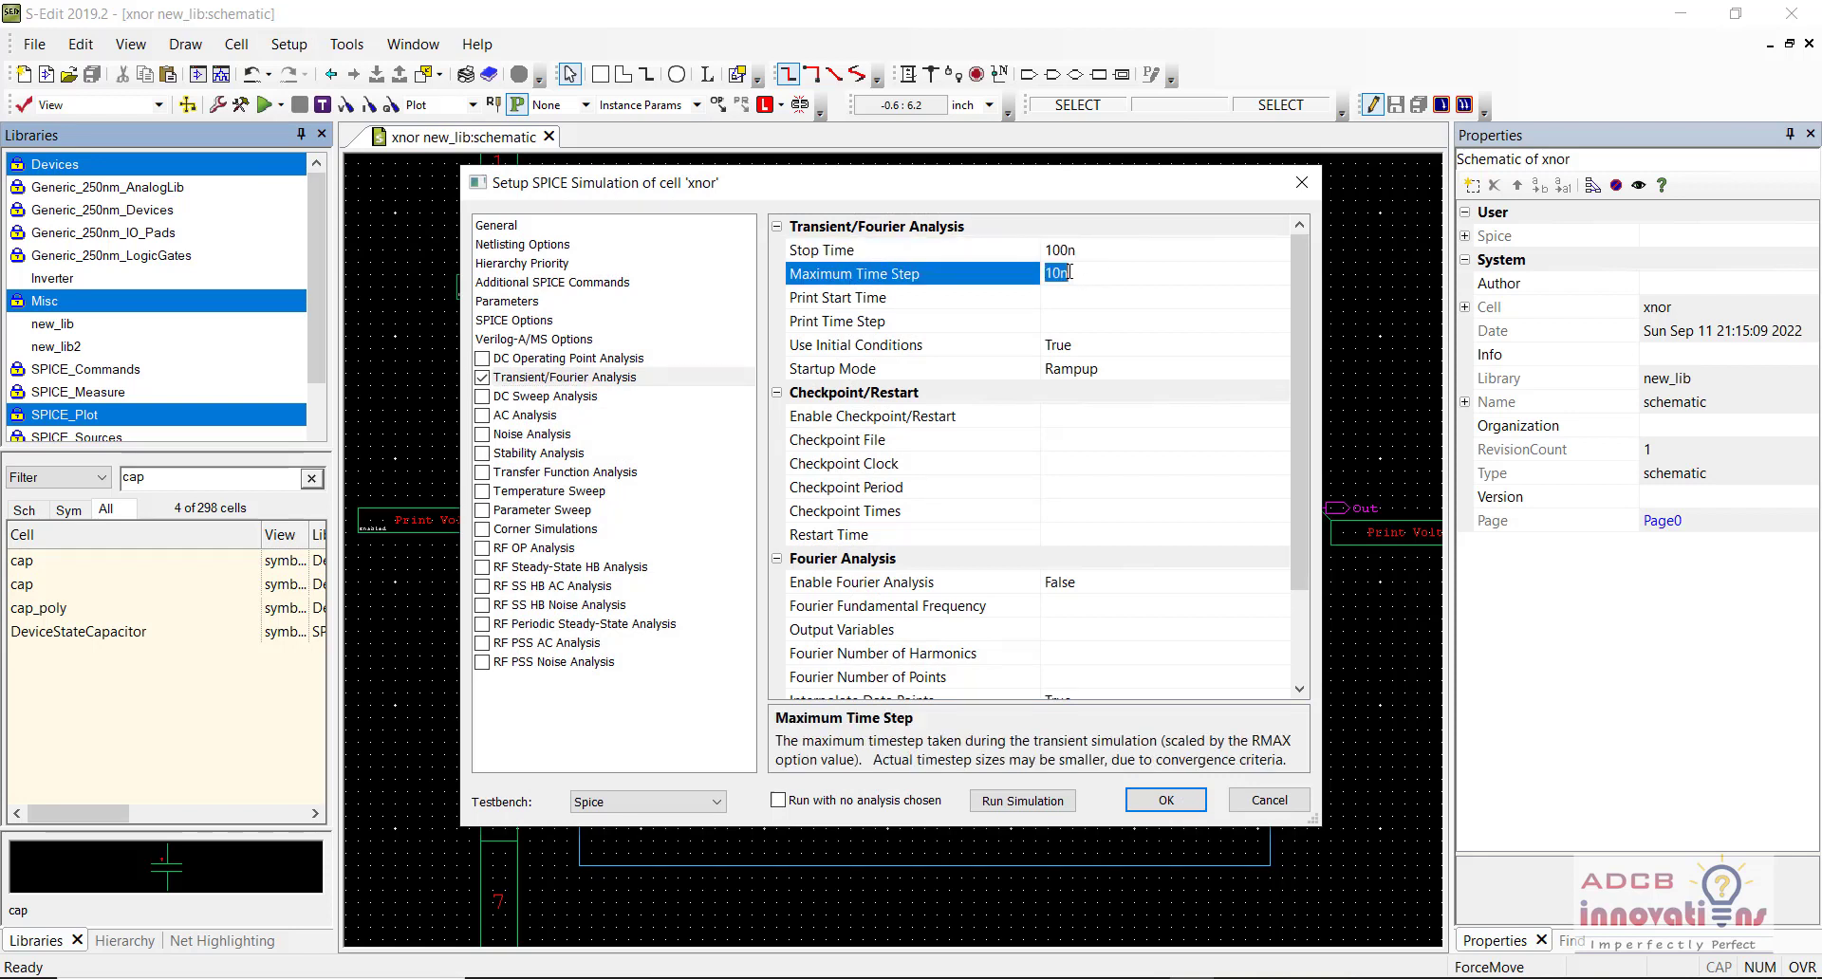
text(10n)
click(1164, 800)
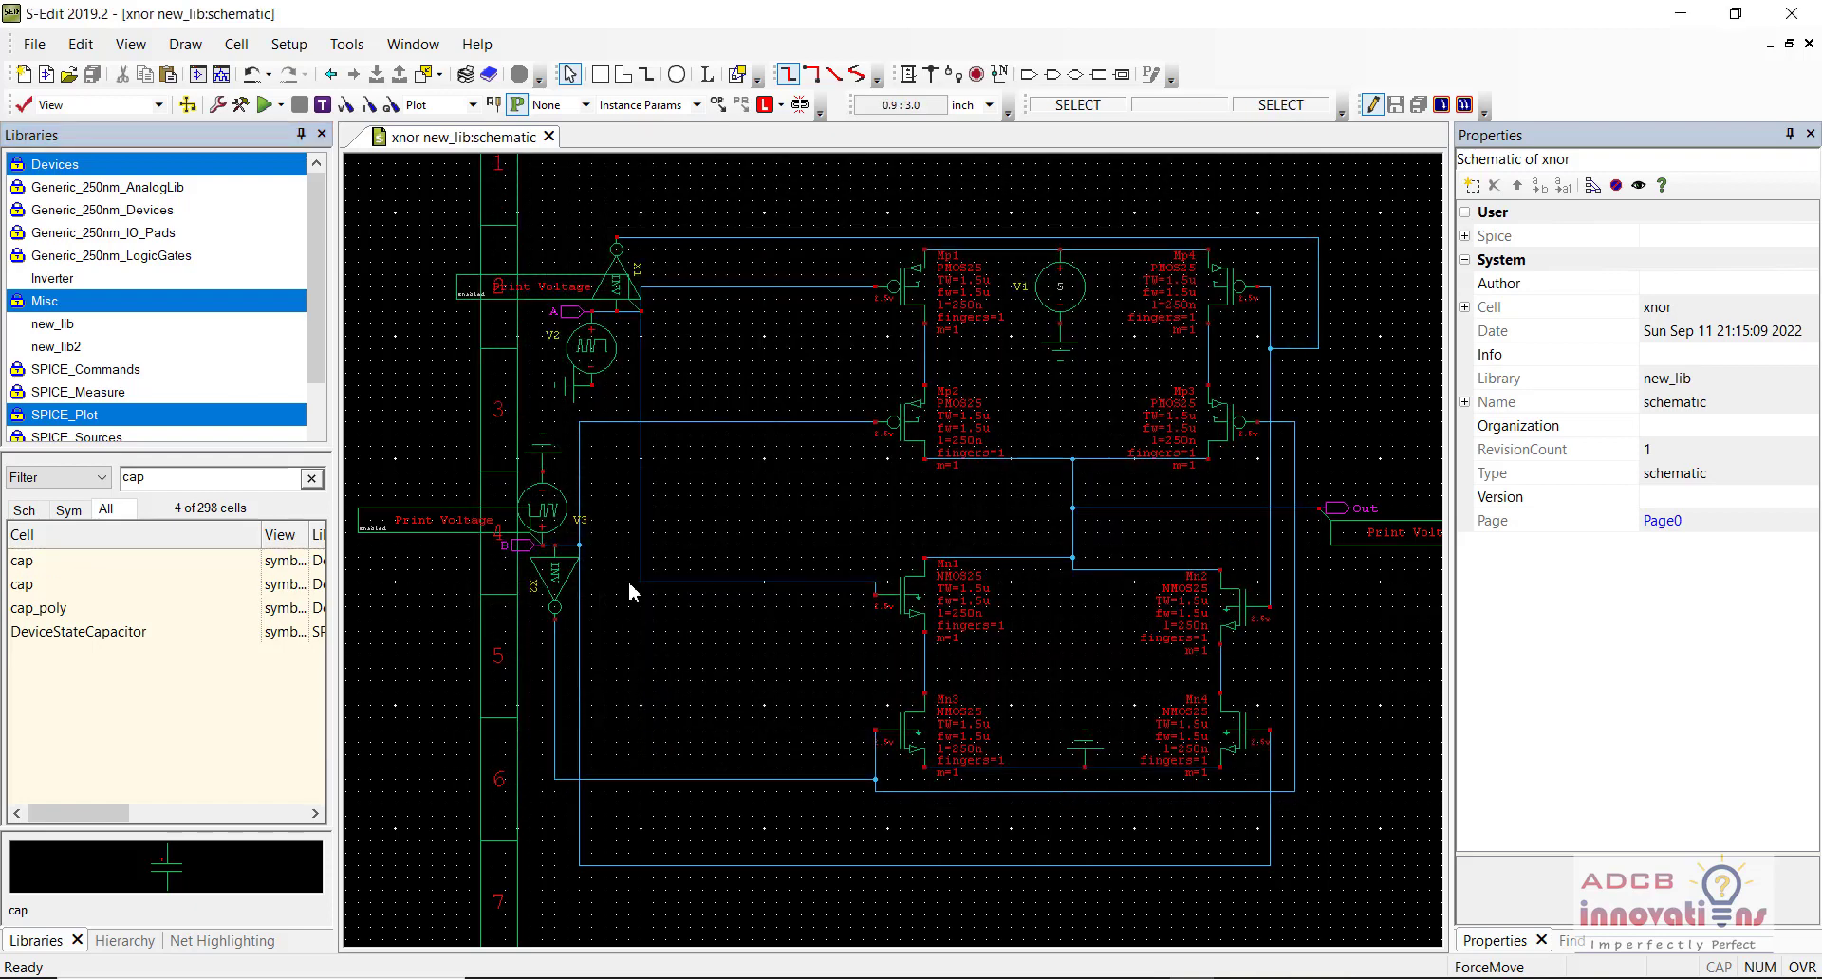
Step: Run the xnor simulation and expand the maximized waveform chart into separate plots for A, B and Out
click(266, 108)
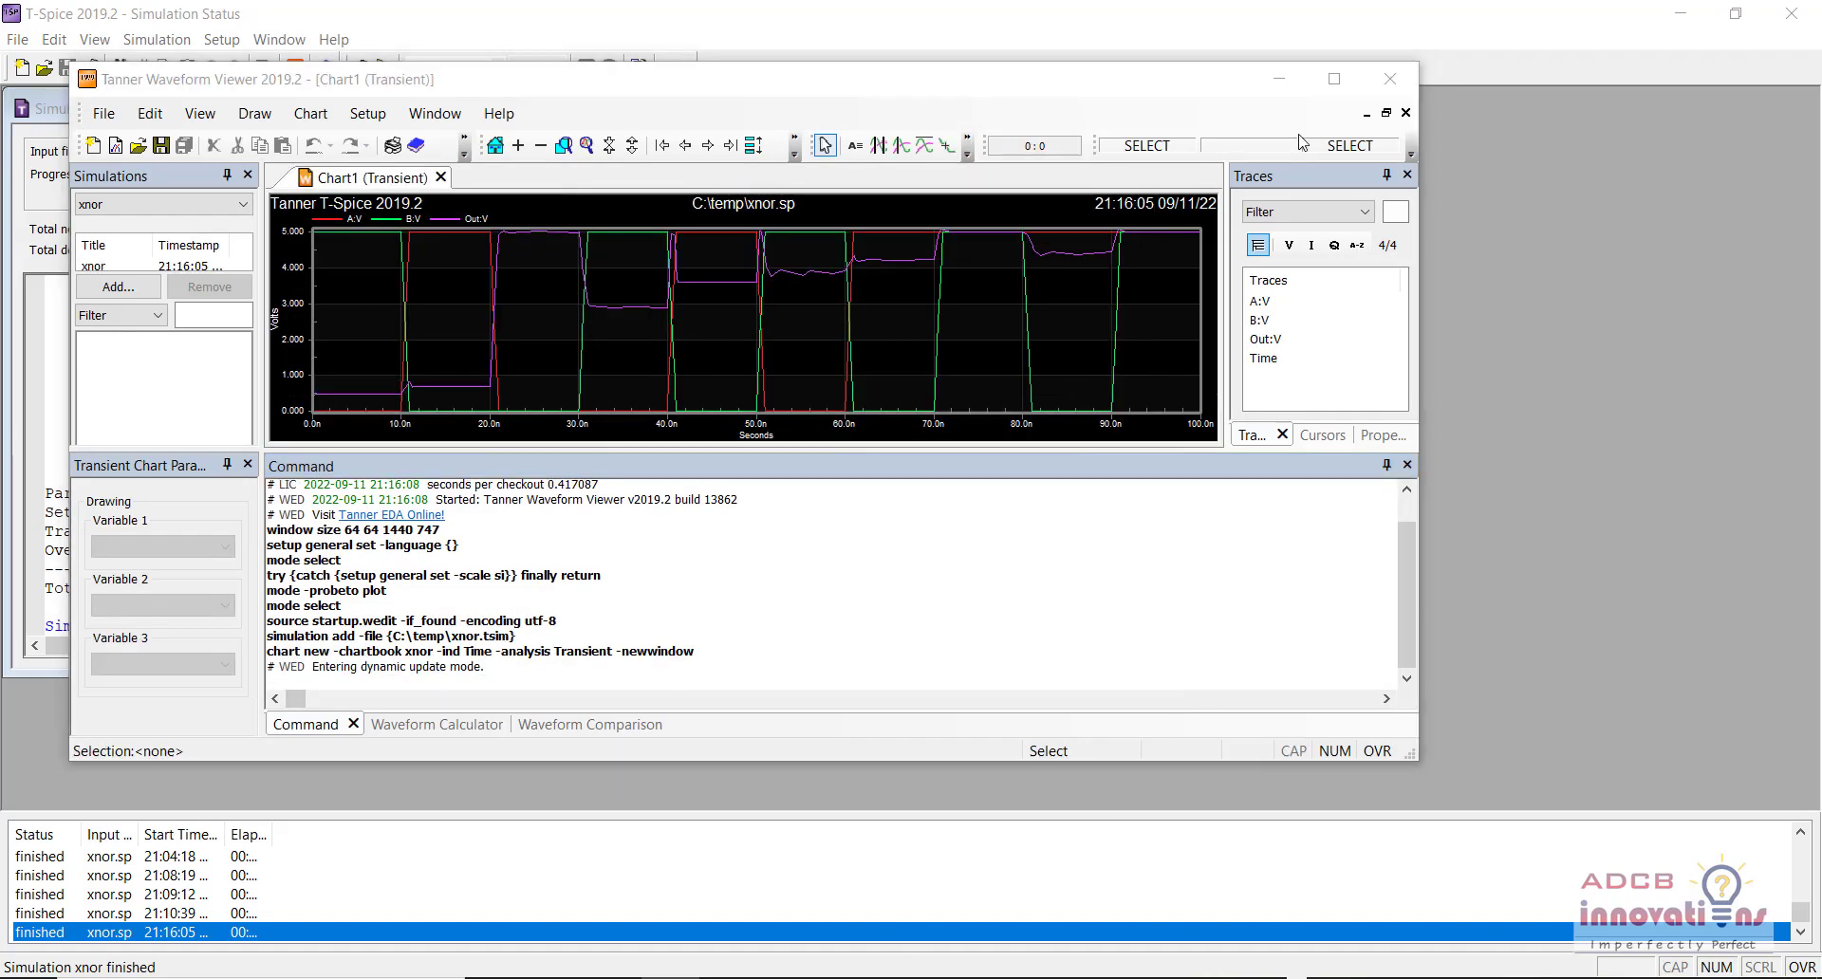
click(1335, 81)
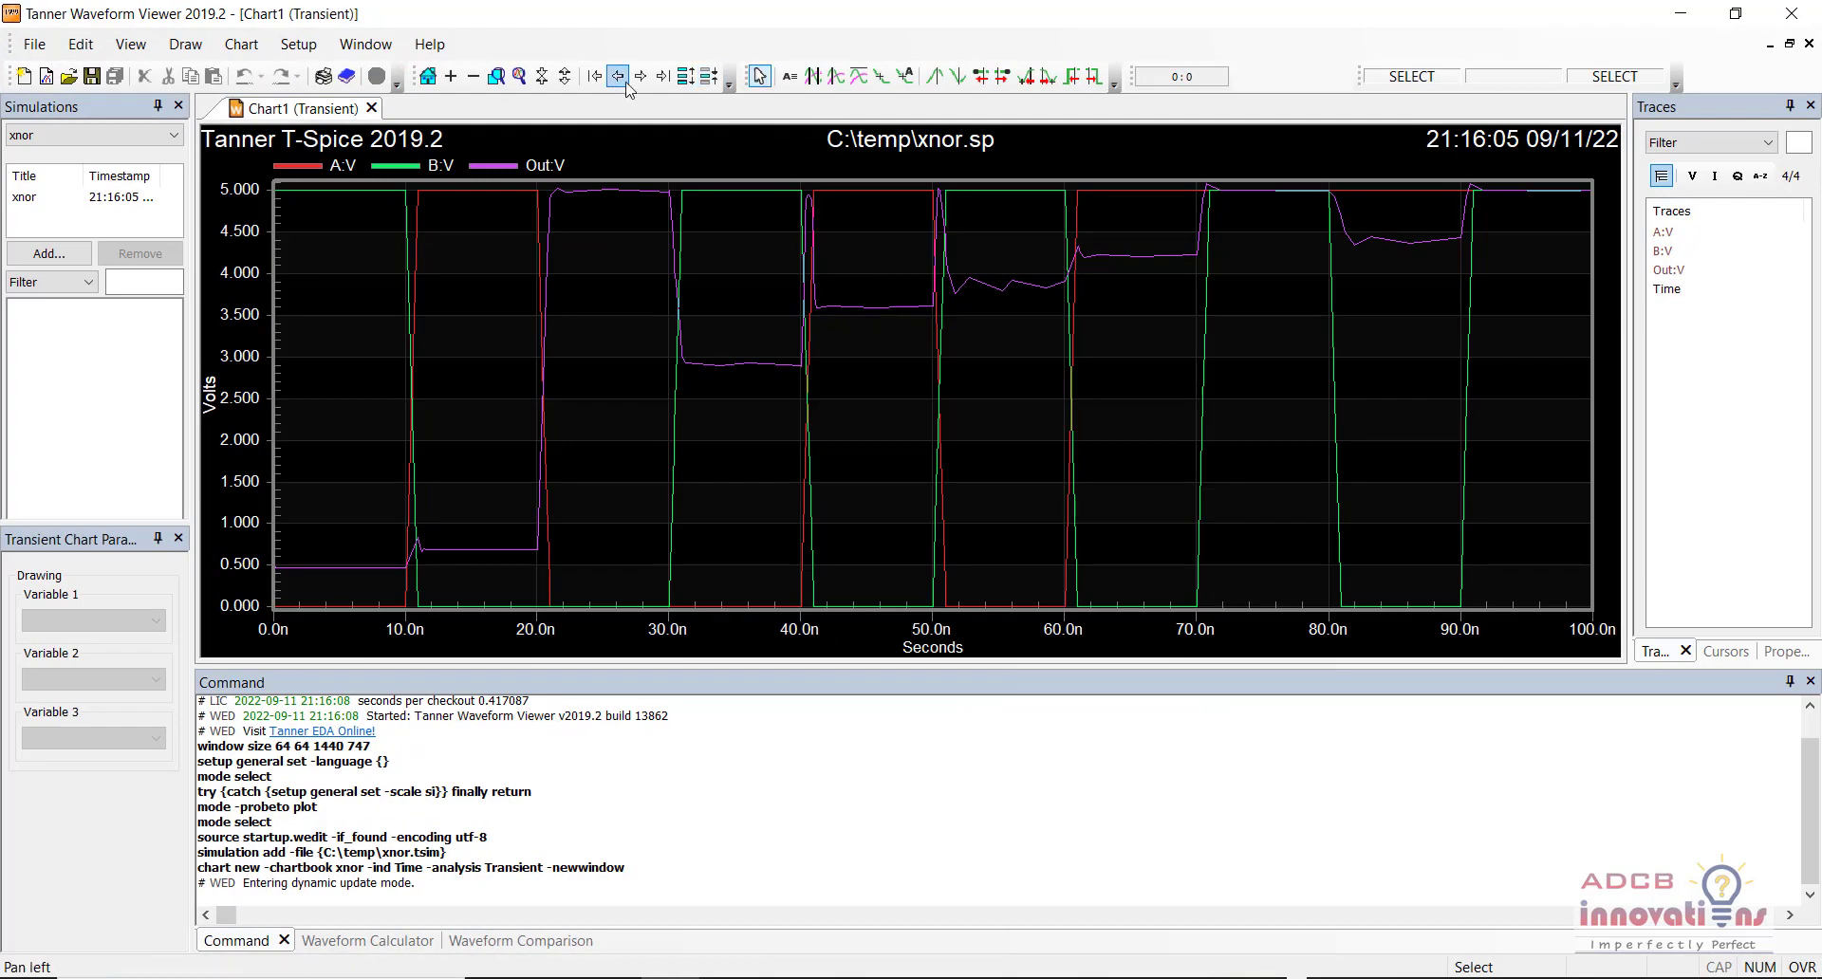
click(685, 78)
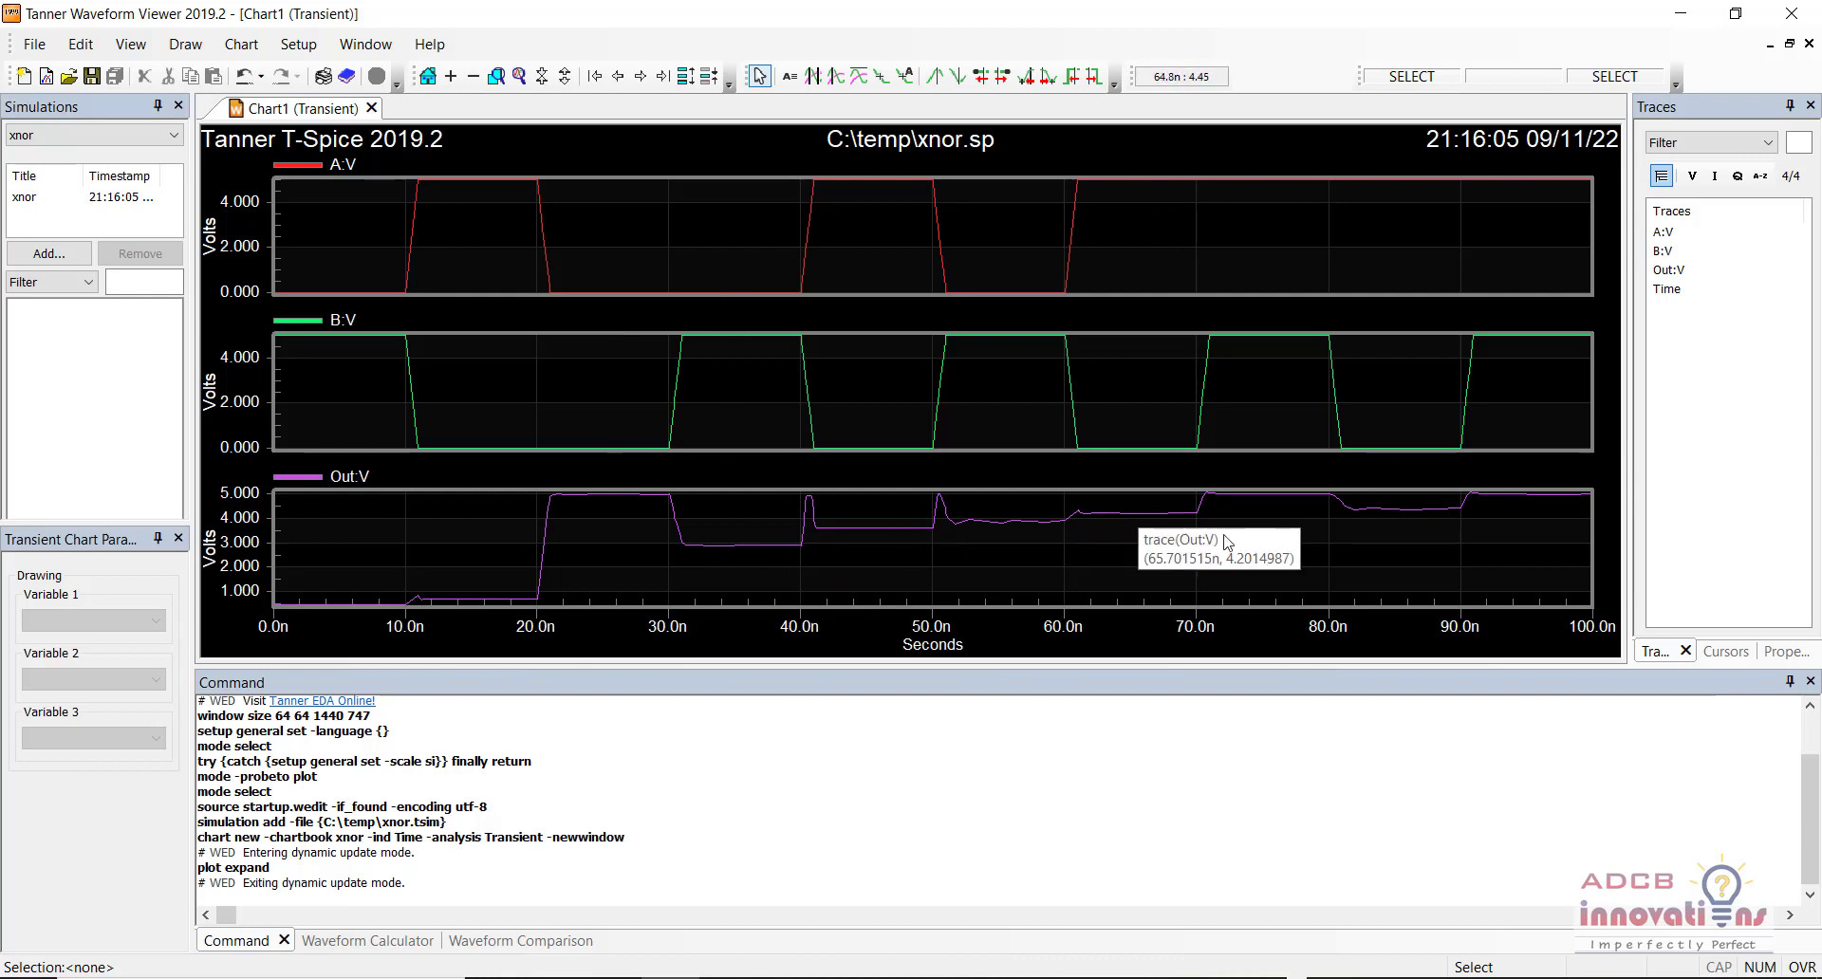
Step: Examine the Out trace against inputs A and B, and return to the xnor schematic in S-Edit
click(1313, 485)
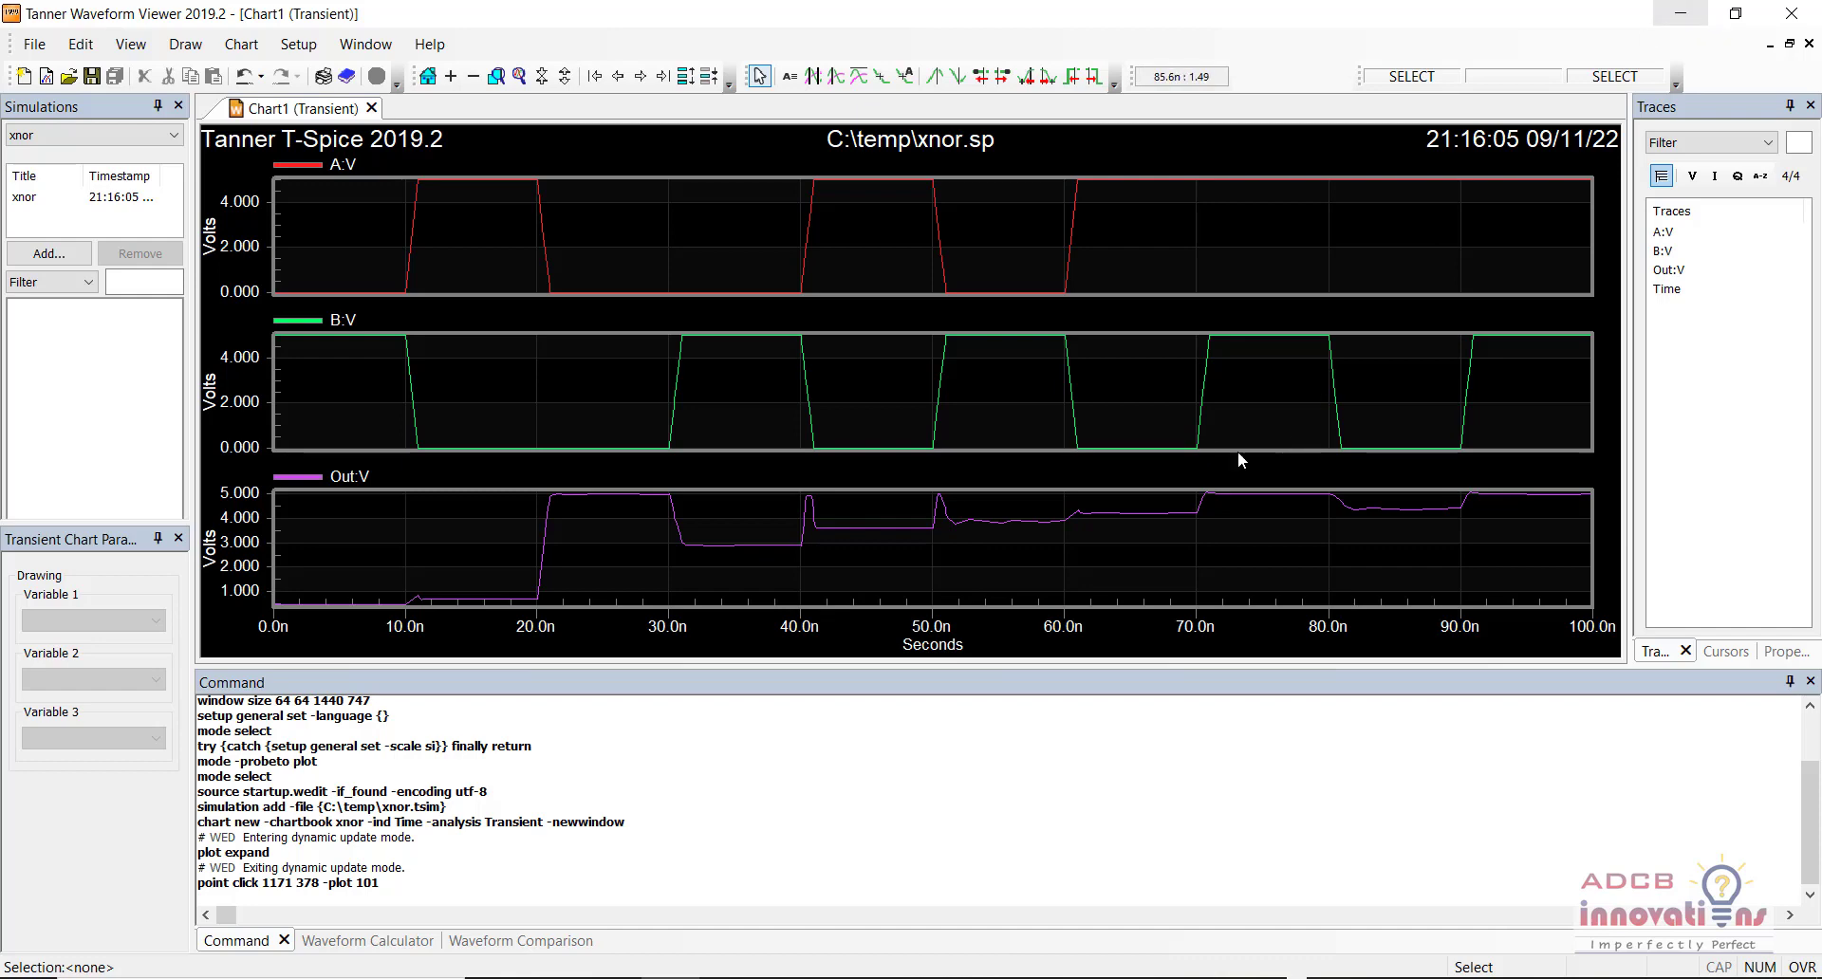
click(1683, 11)
click(1684, 12)
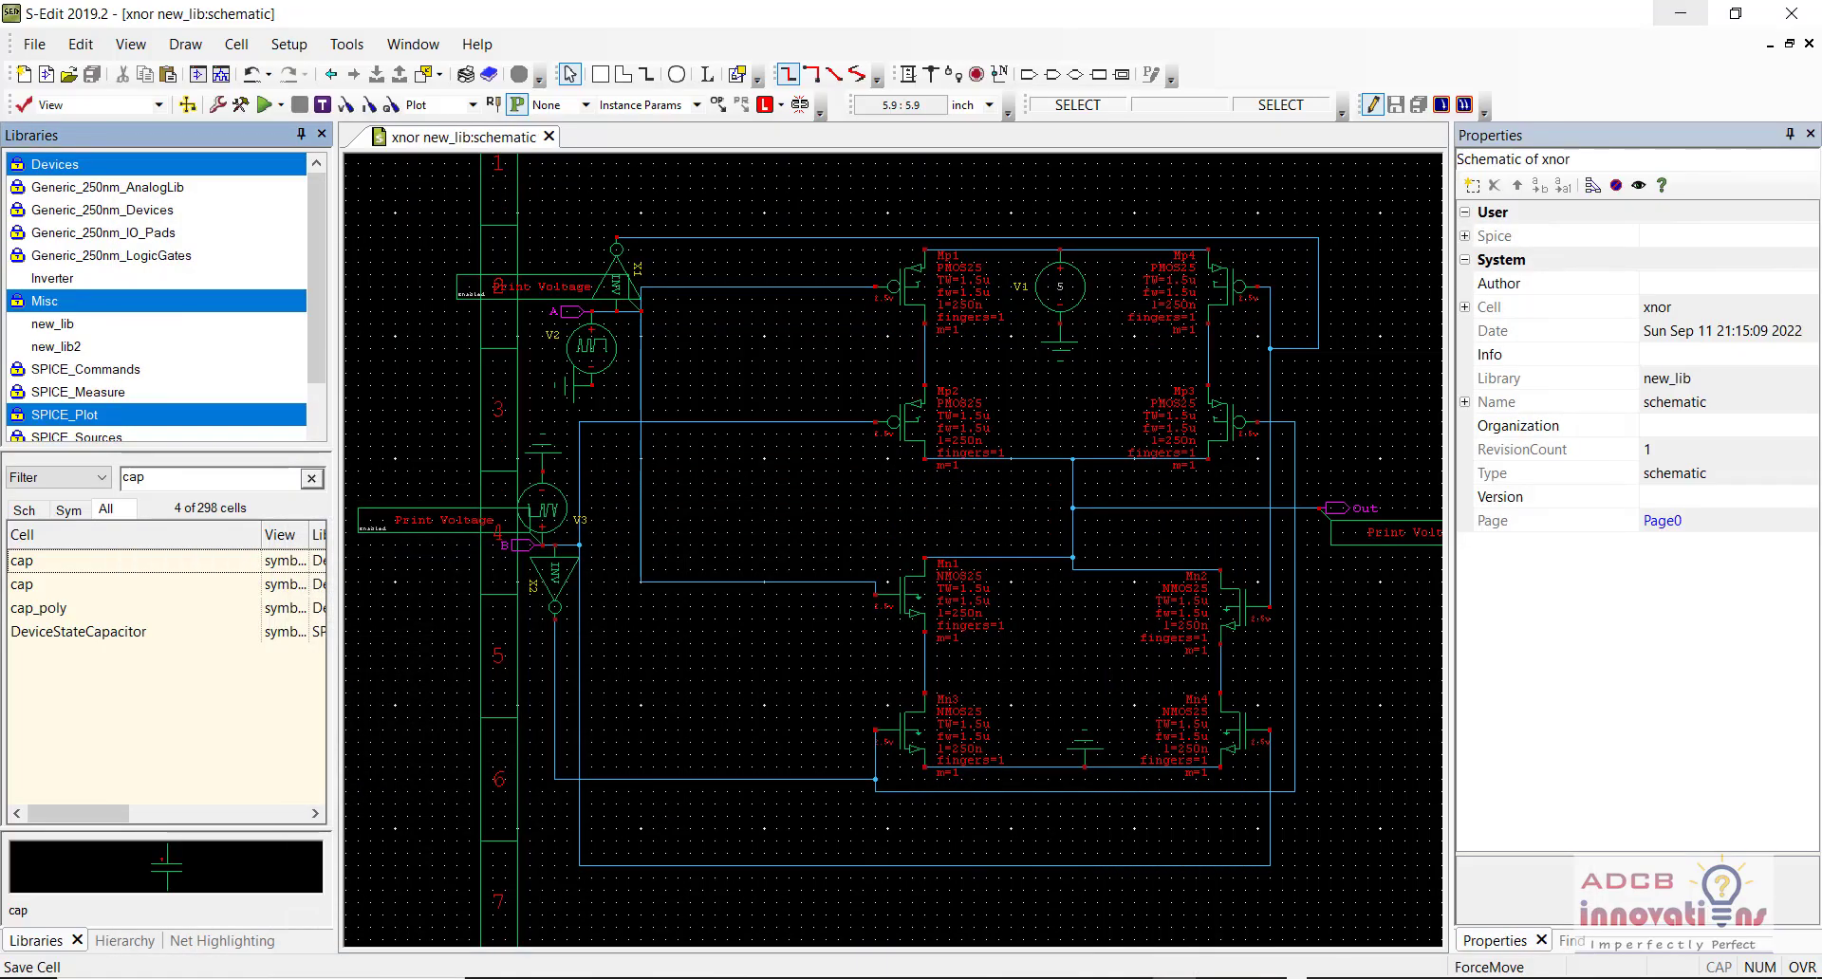